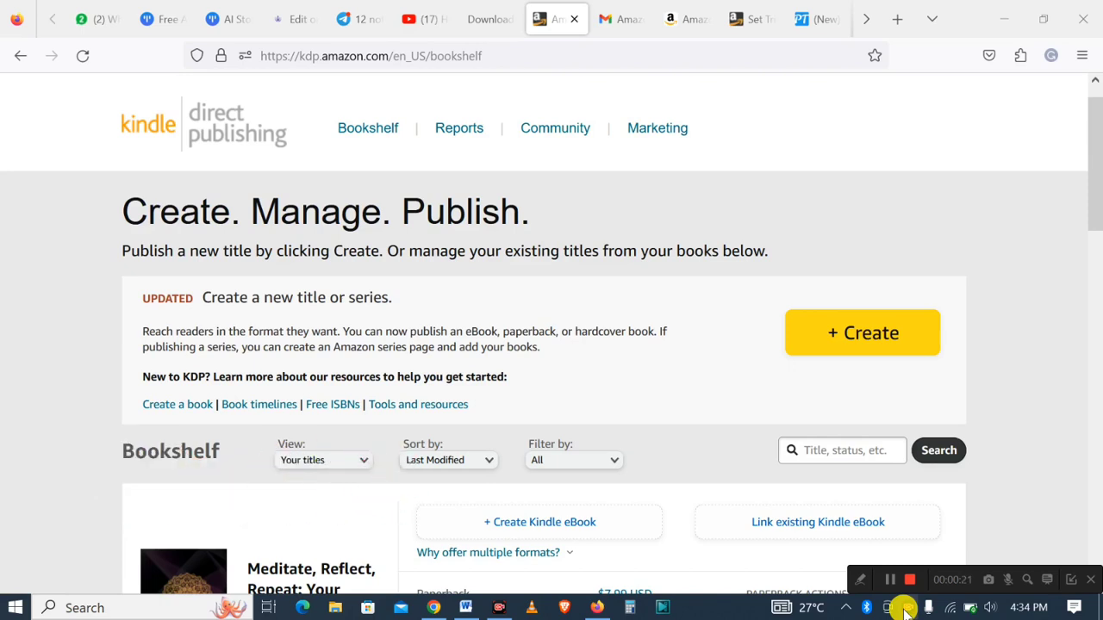
- In Word, fill in the book idea as Meditation Journal
click(466, 608)
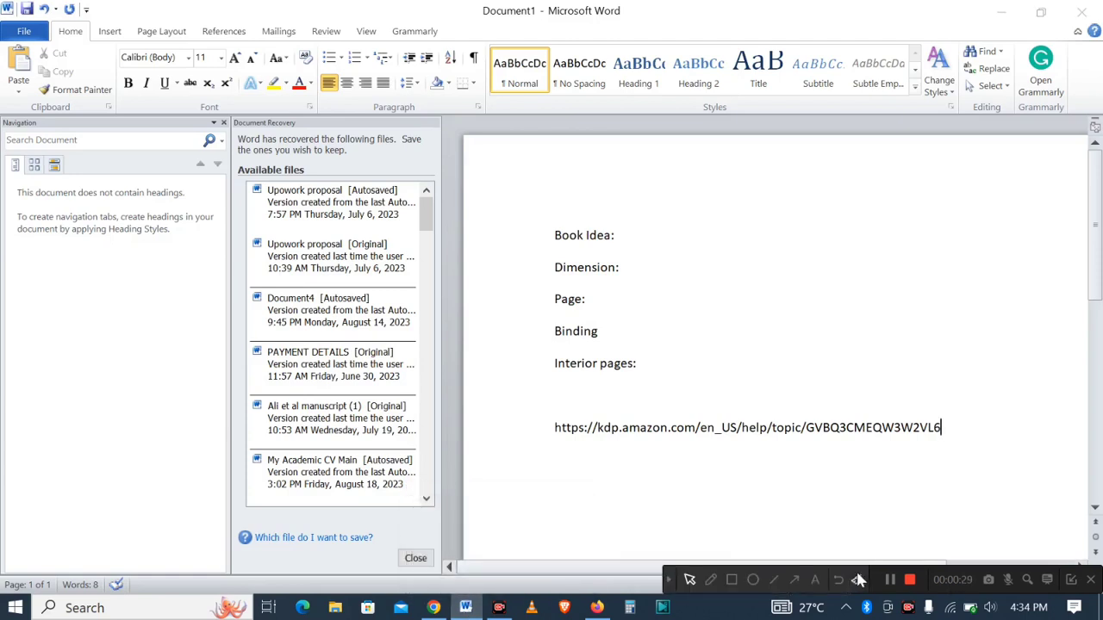
click(731, 580)
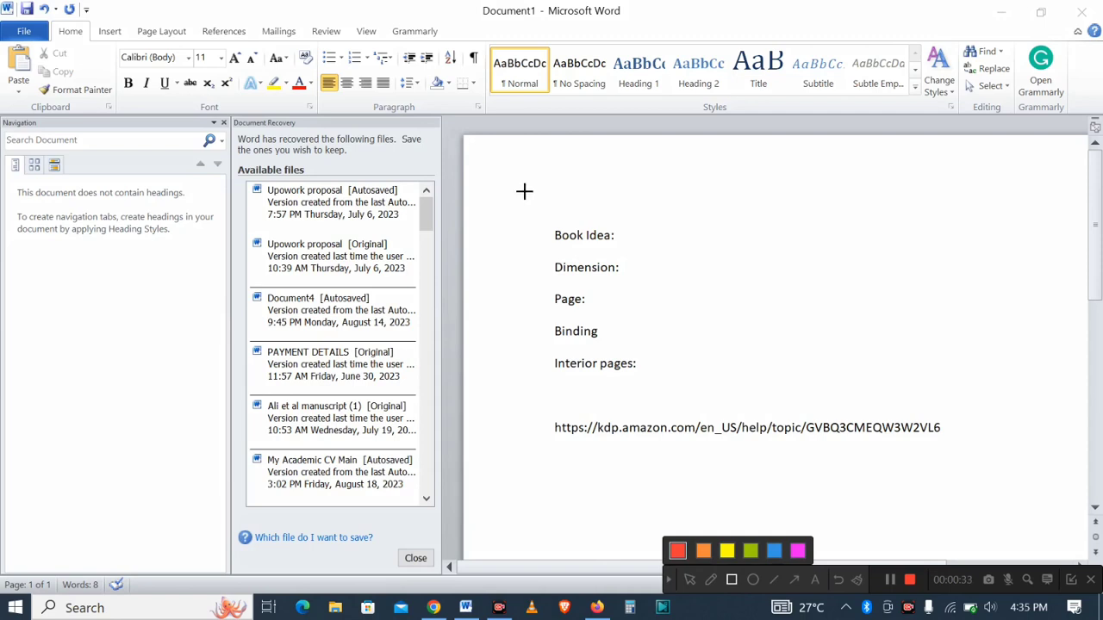
mouse_move(523, 191)
mouse_down()
mouse_move(600, 401)
mouse_move(709, 398)
mouse_up()
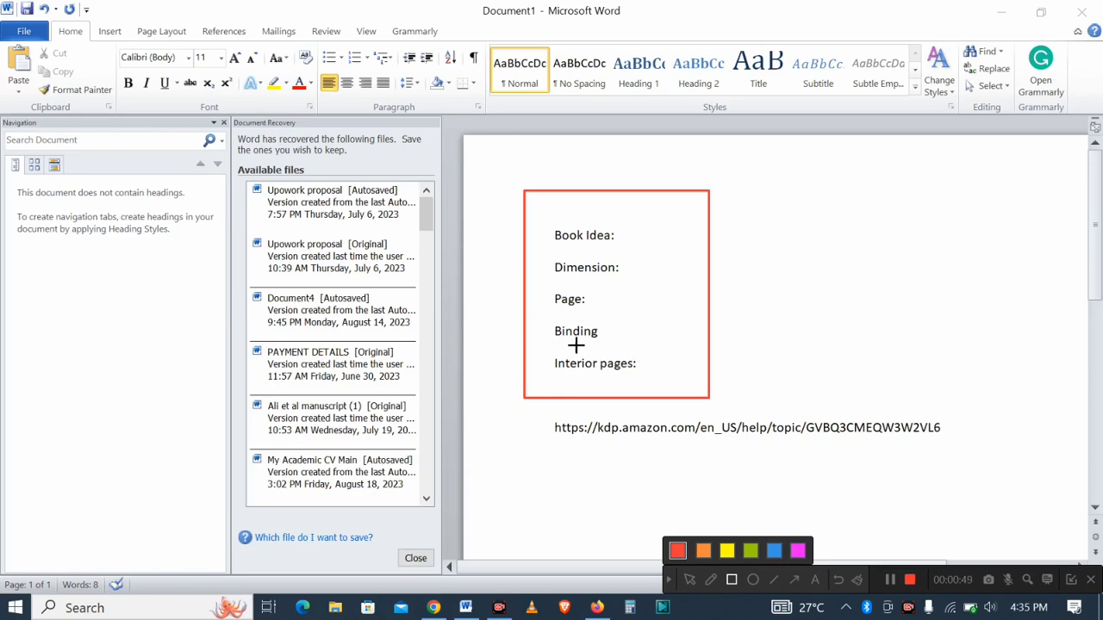
click(837, 586)
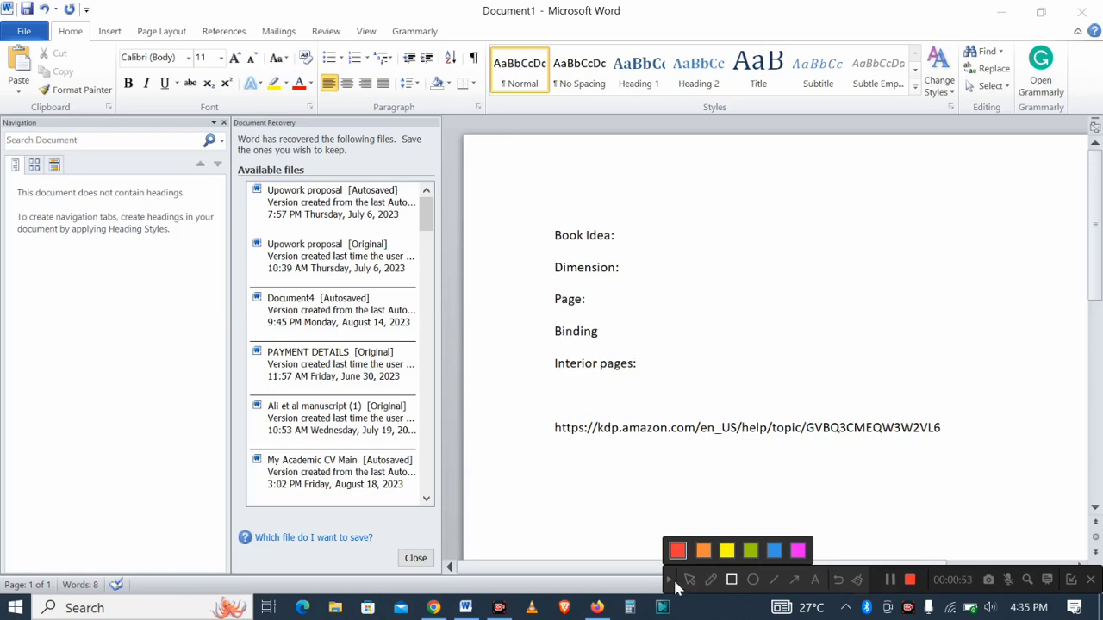
click(670, 581)
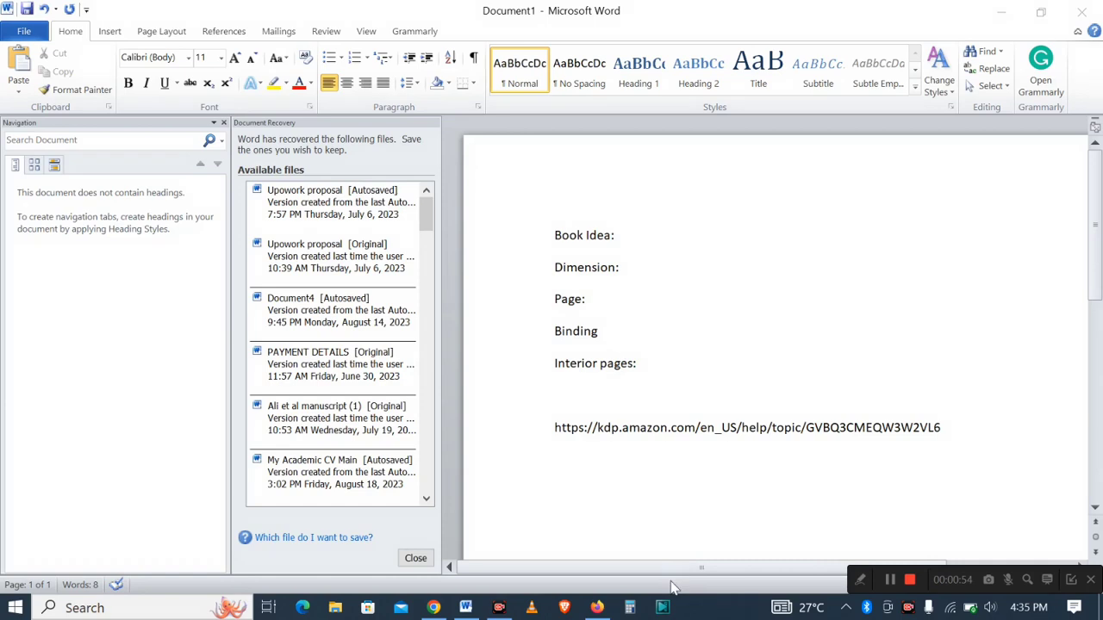
click(620, 236)
key(Caps_Lock)
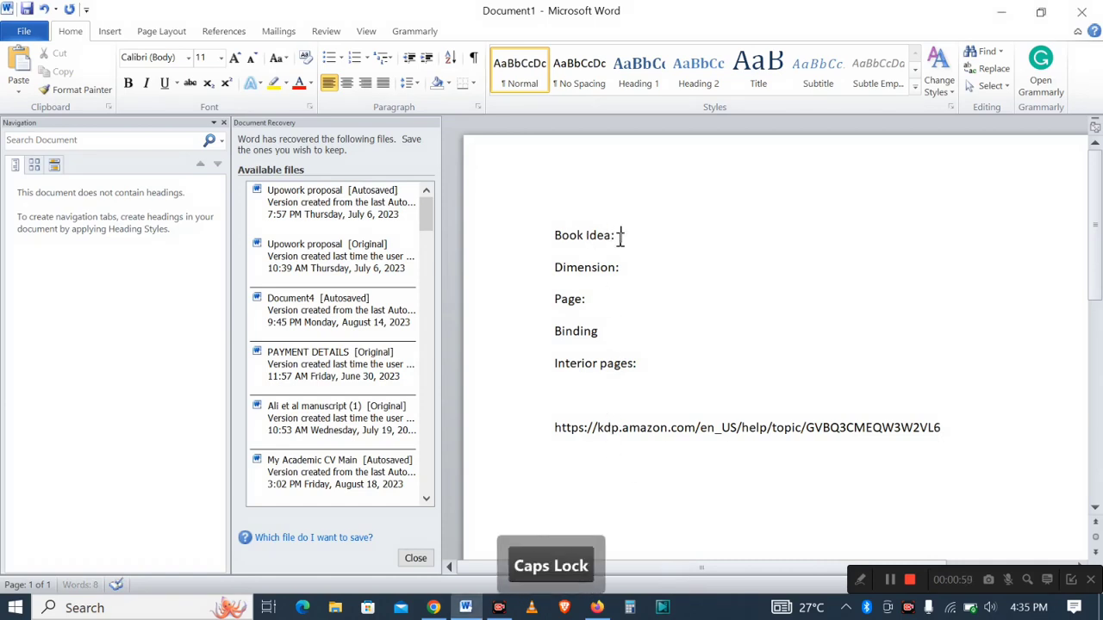
text(M)
key(Caps_Lock)
text(editat)
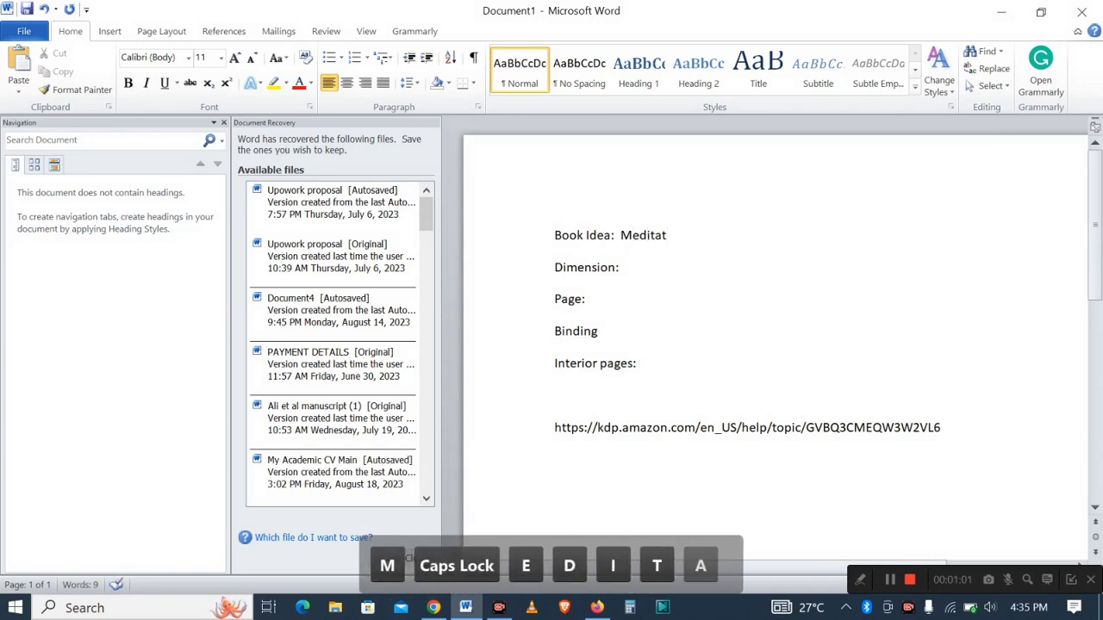
text(ion Journal)
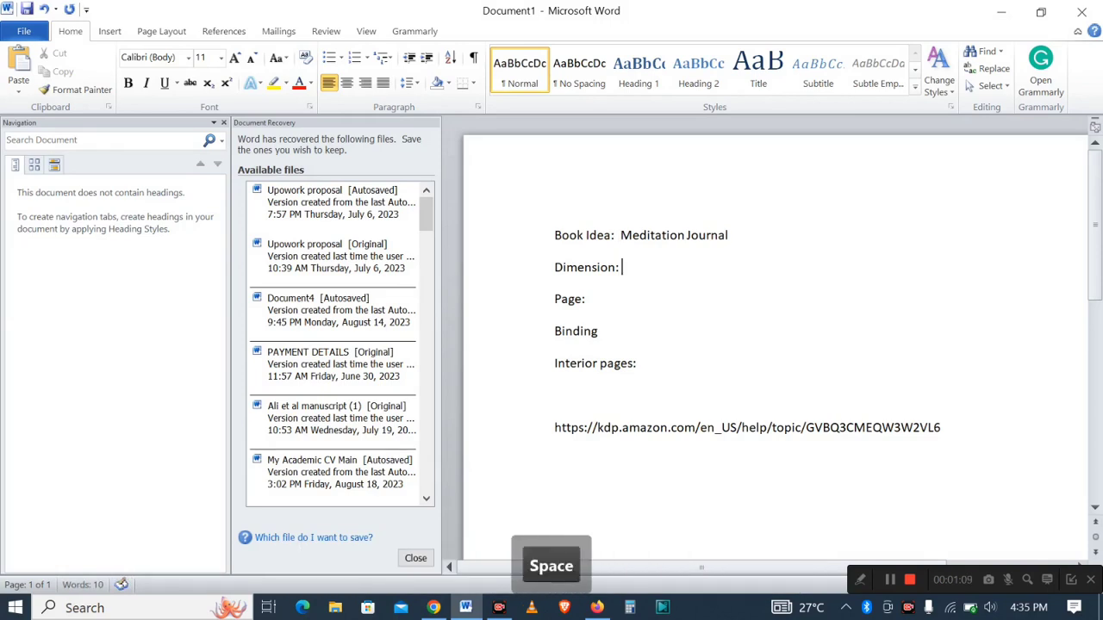
text( 6)
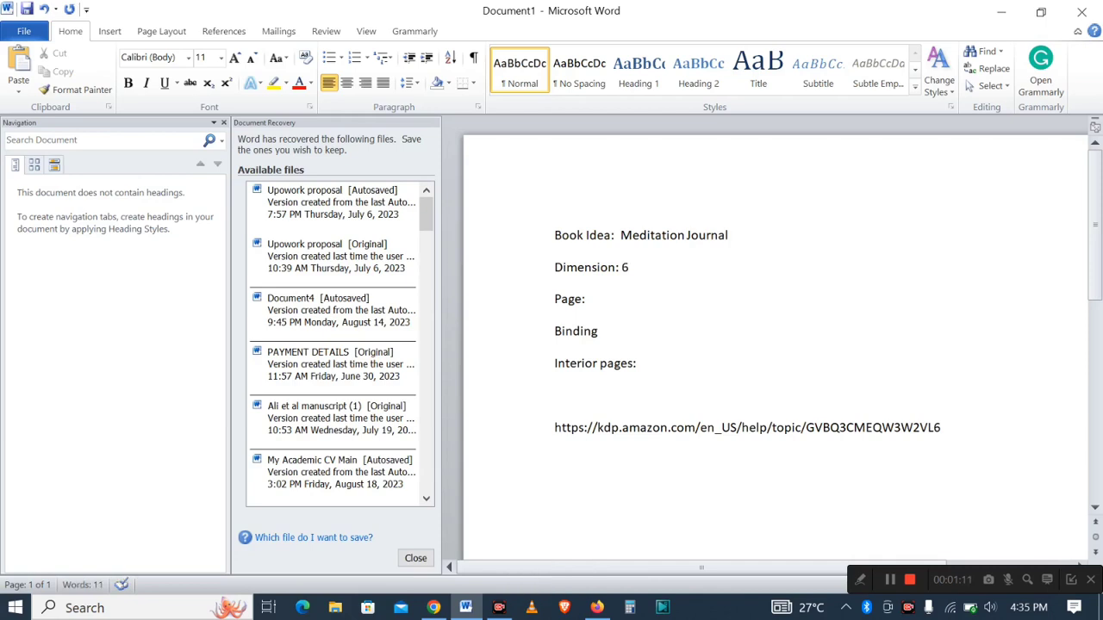
text(" )
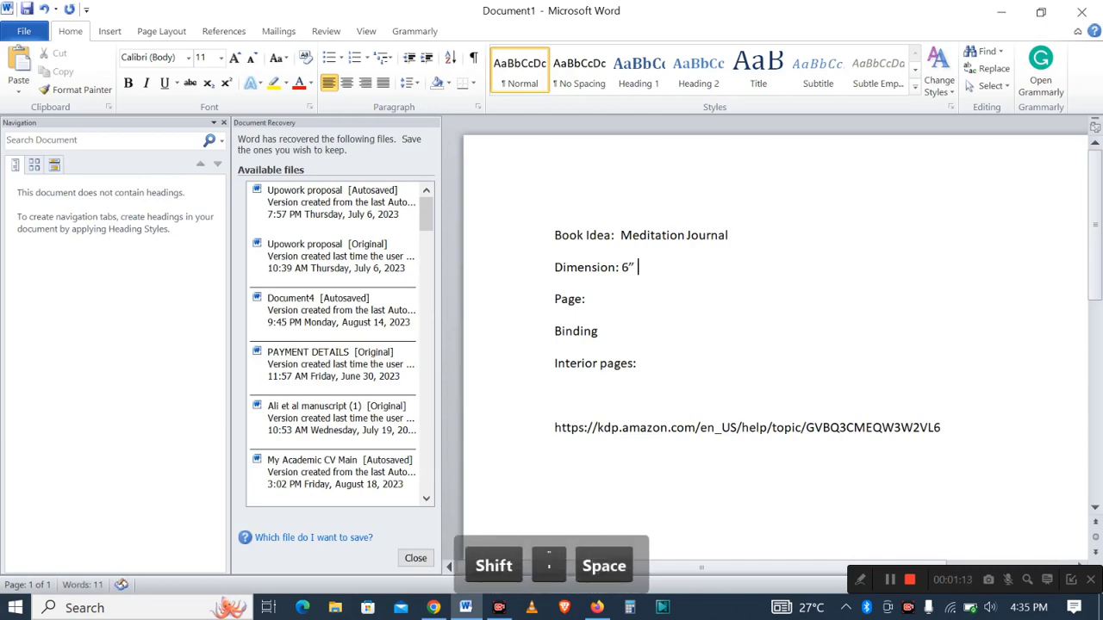
text(x 9)
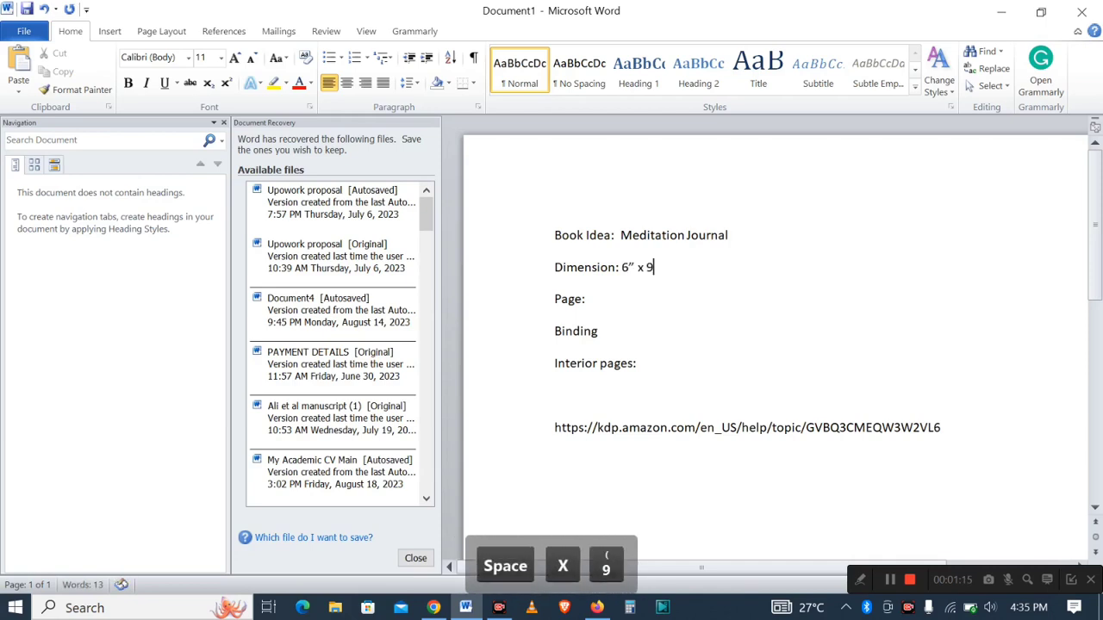
text(")
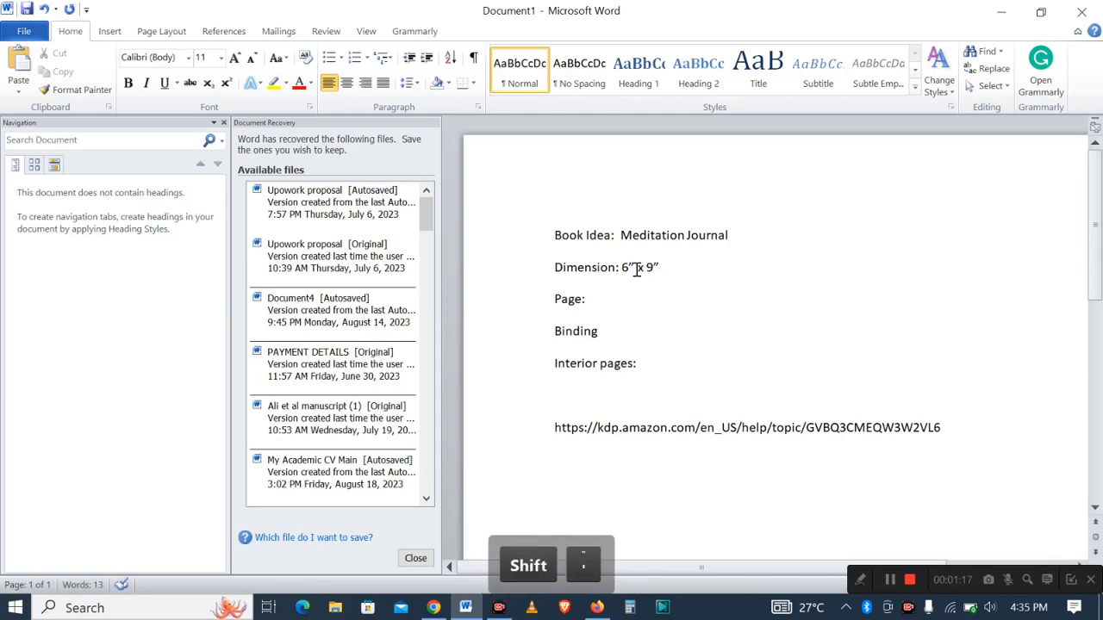
- Fill in the dimension as 6" x 9" and the page count as 120
click(616, 302)
text(1)
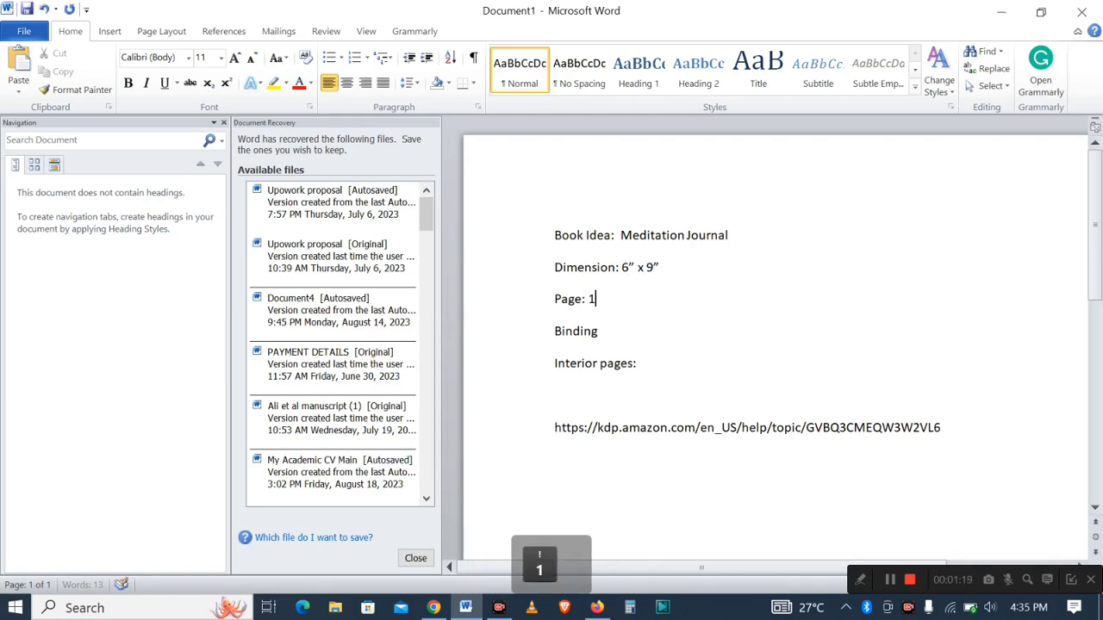
text(20)
- Fill in the binding as Paper back and the interior pages as Black and white
click(608, 333)
text(:)
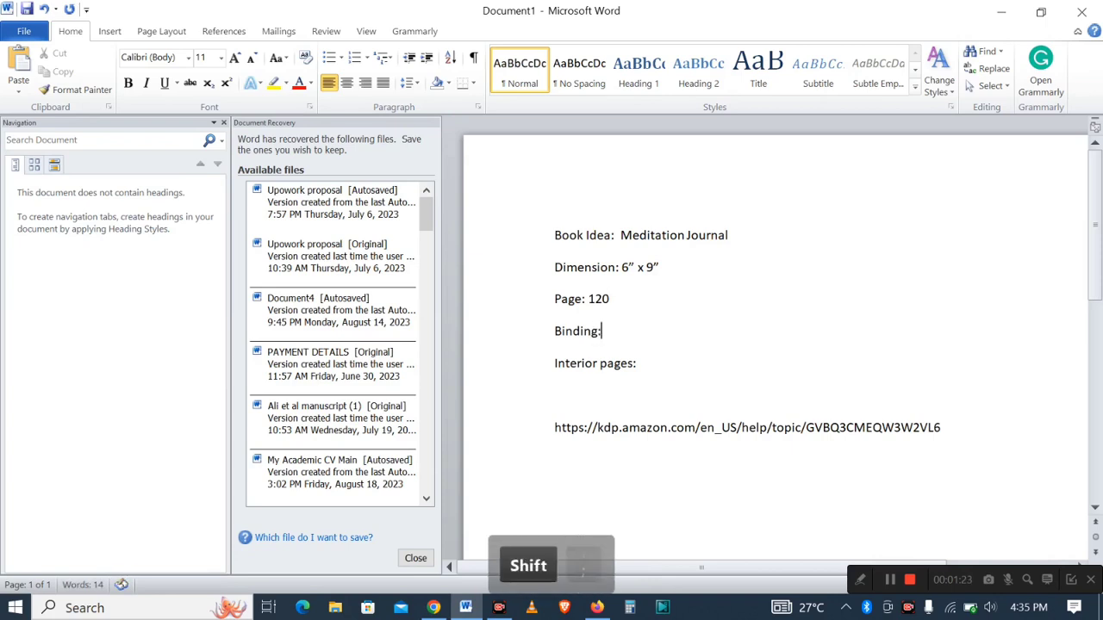
text( Paper)
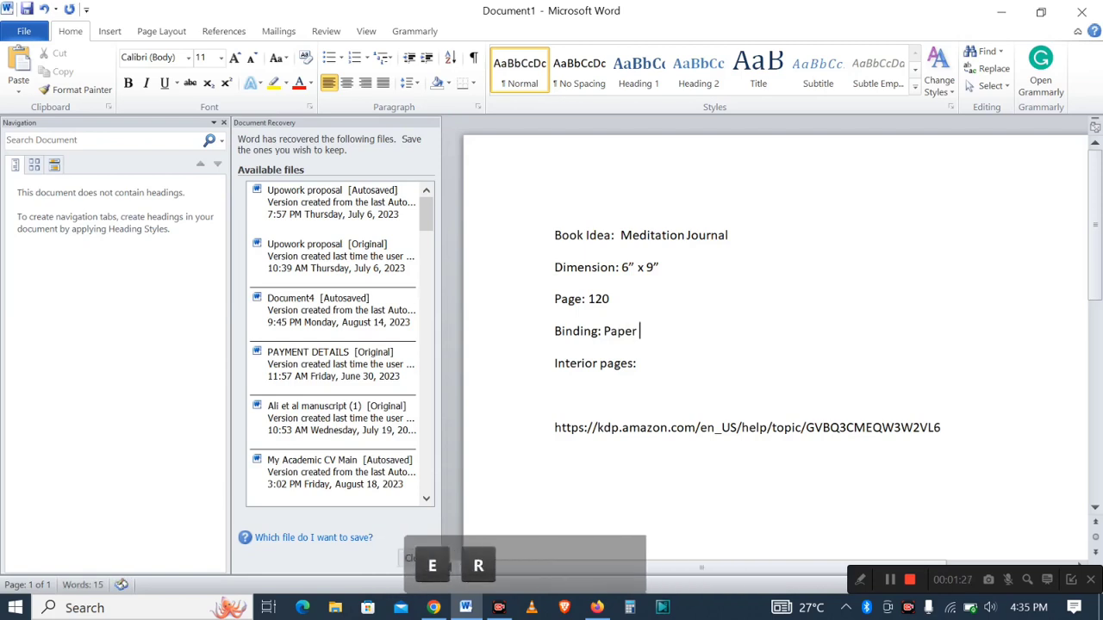
text( back)
click(652, 372)
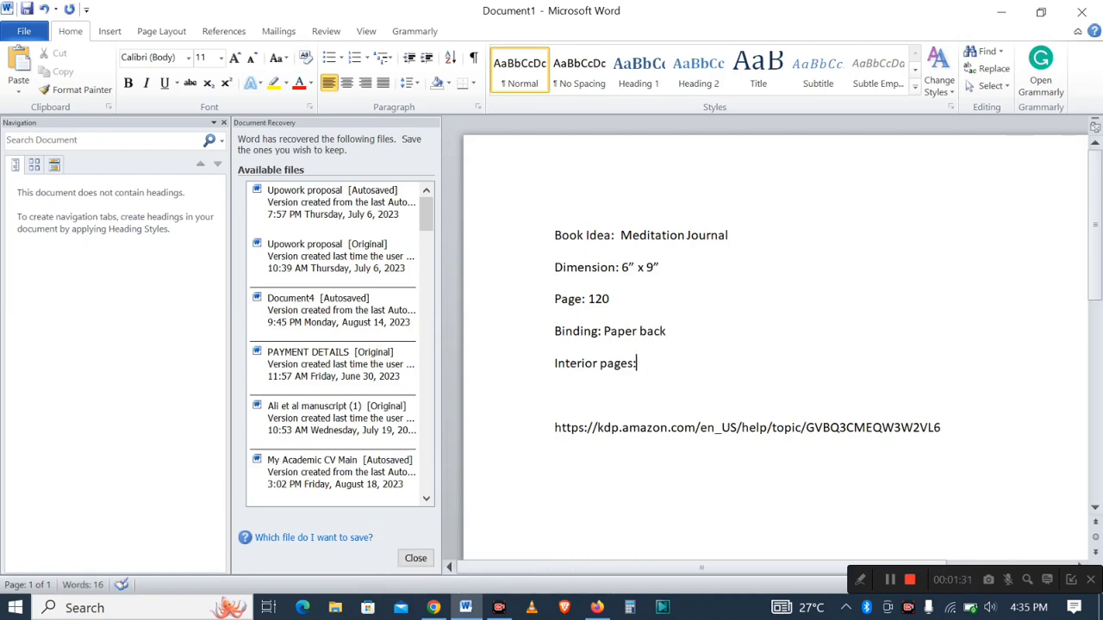
text(Black)
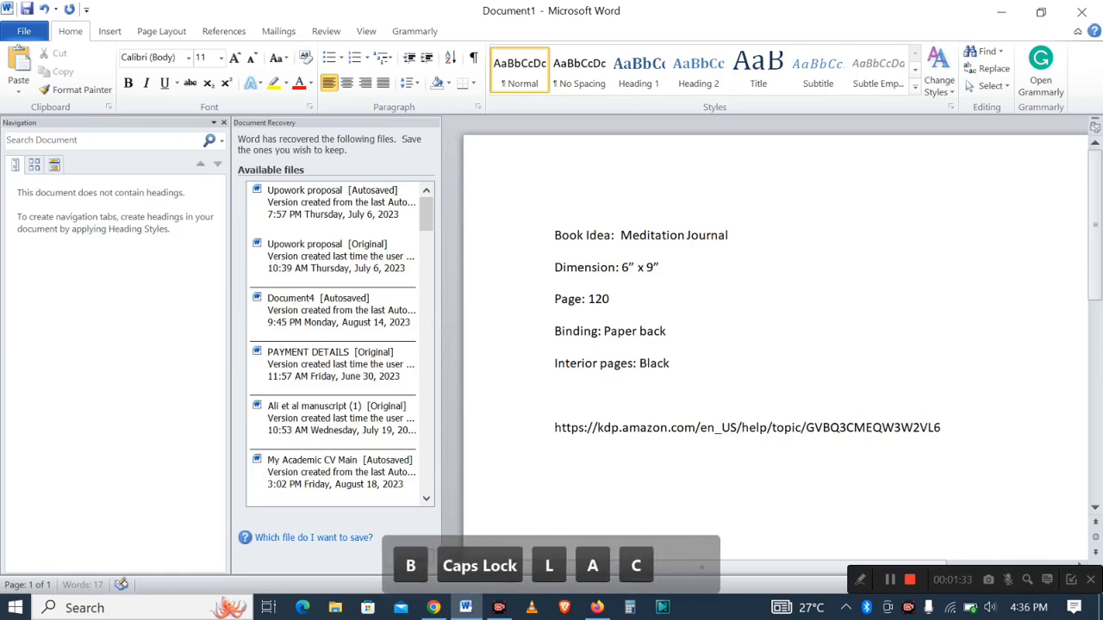
text( and white)
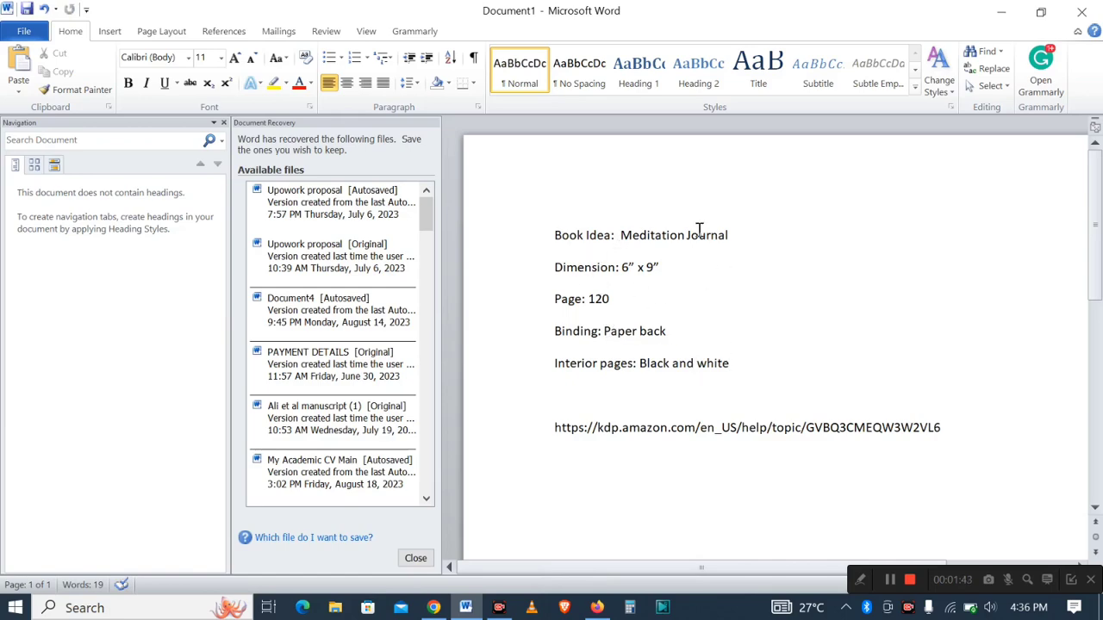
- Switch to Firefox and open a new browser tab
click(597, 608)
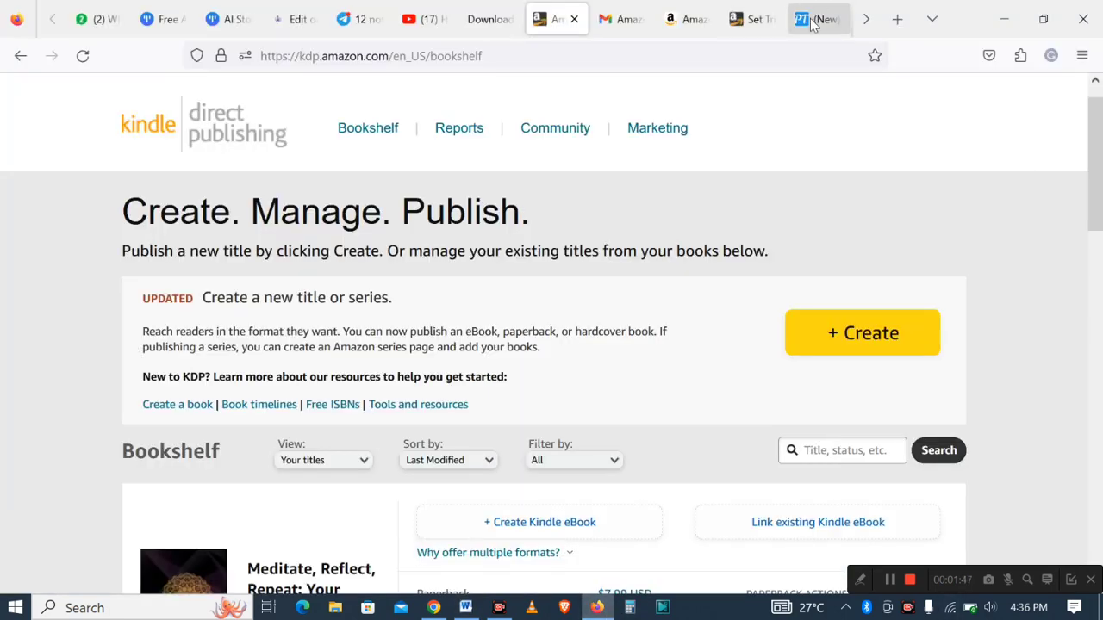
click(895, 19)
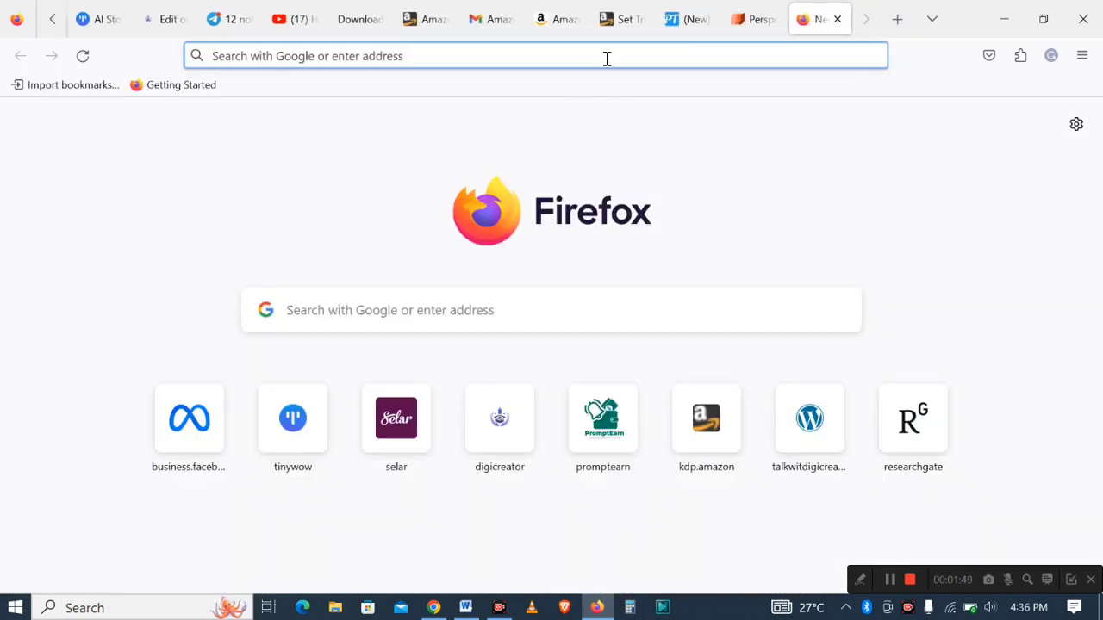
click(606, 57)
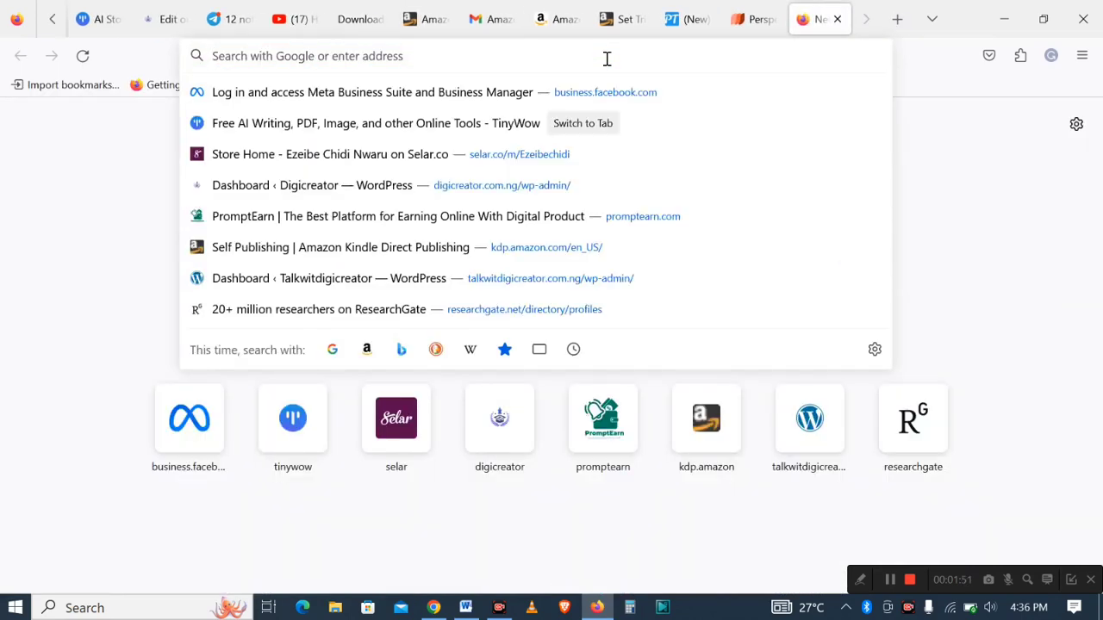
text(am)
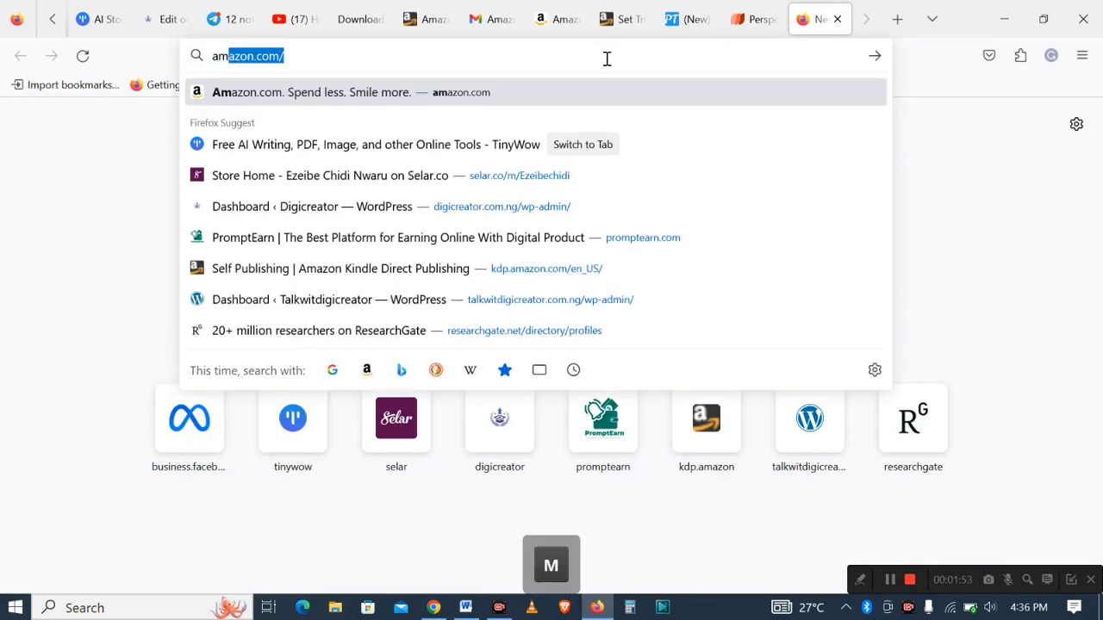
key(BackSpace)
key(BackSpace)
key(BackSpace)
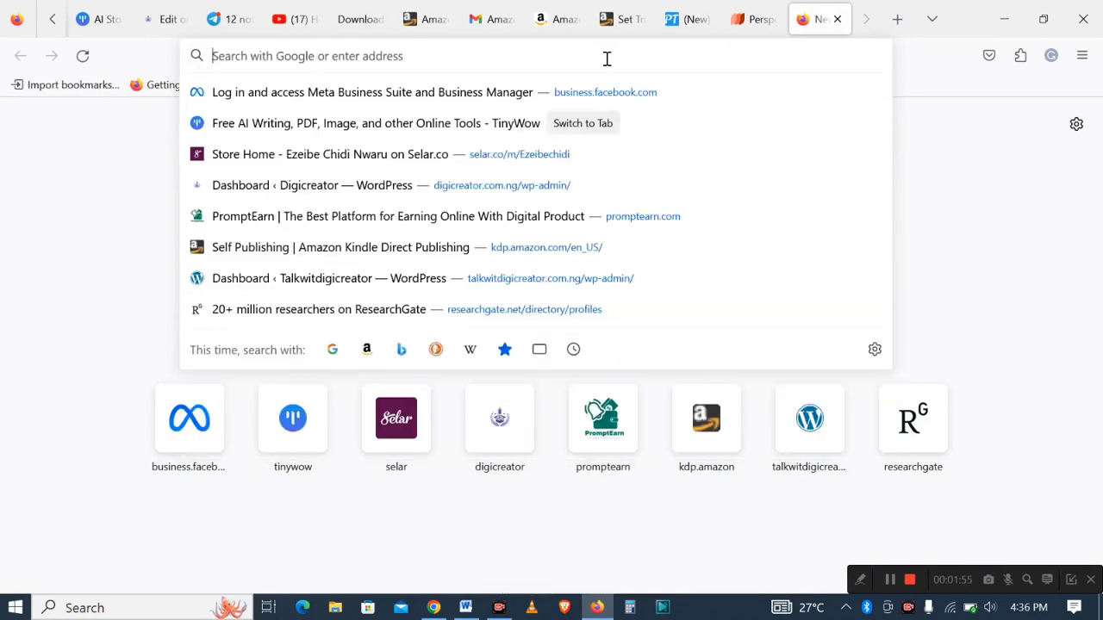
- Enter kdp.amazon.com/cover-calculator in the address bar
text(kdp)
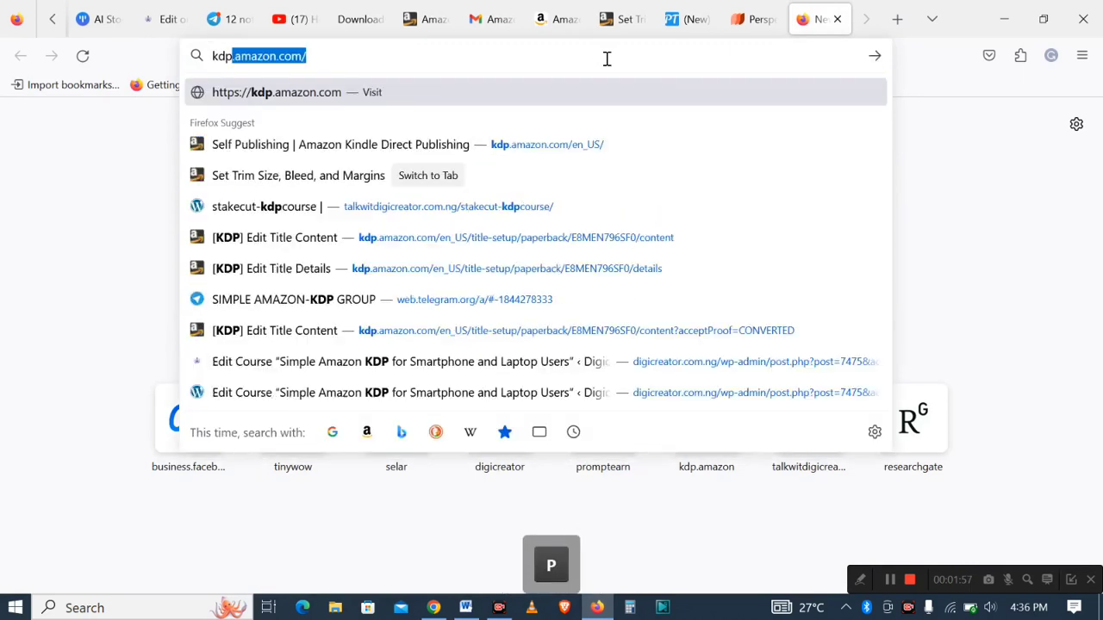
text(.amazo)
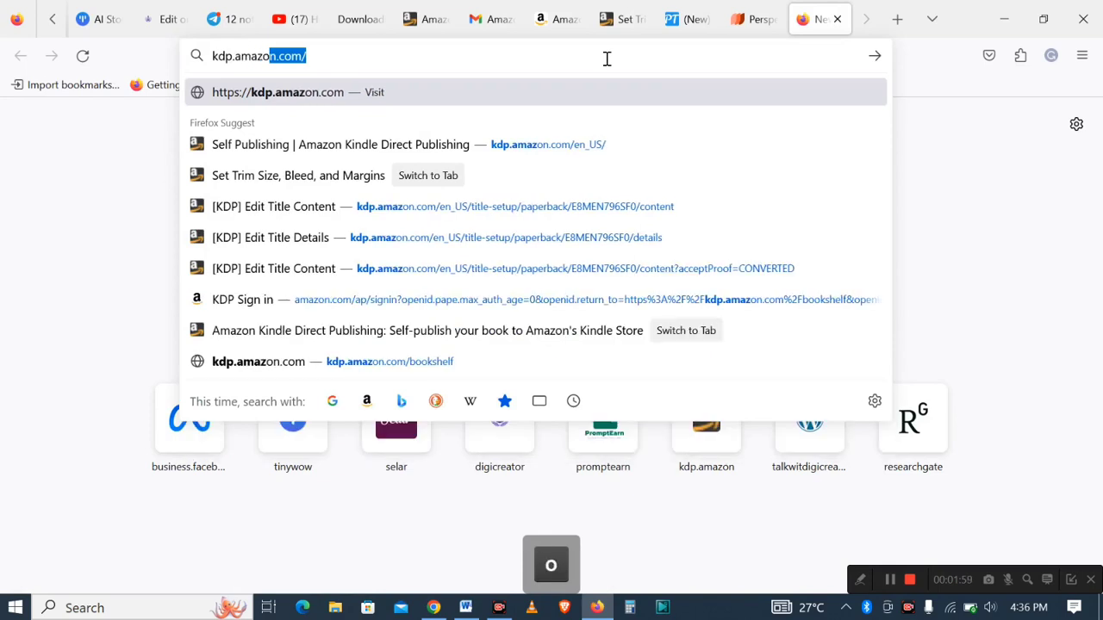
text(n.com)
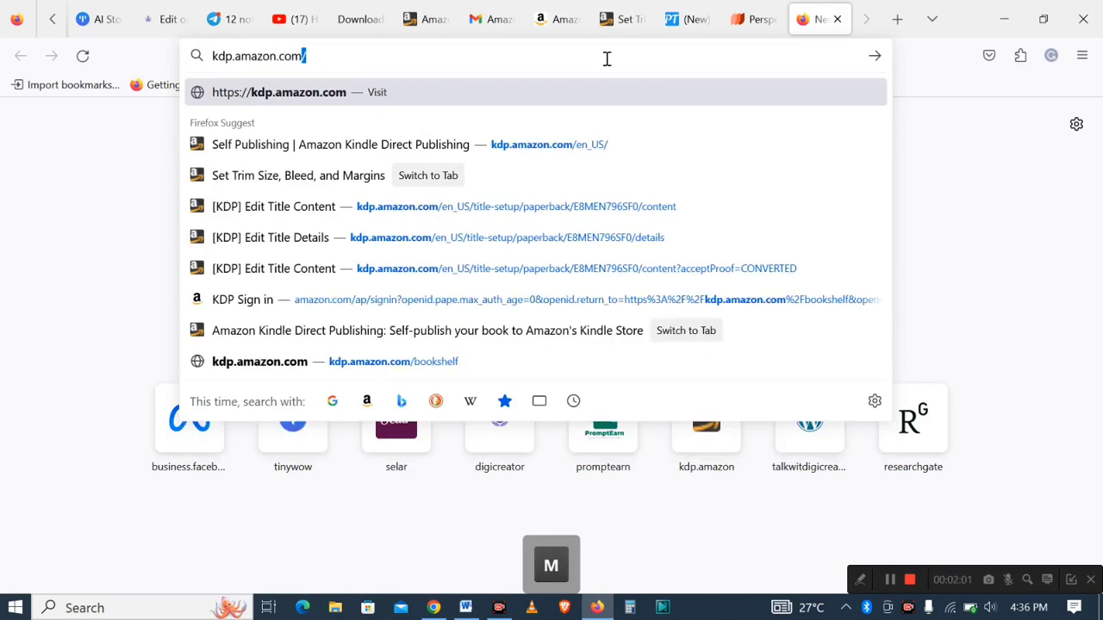
text(/cover)
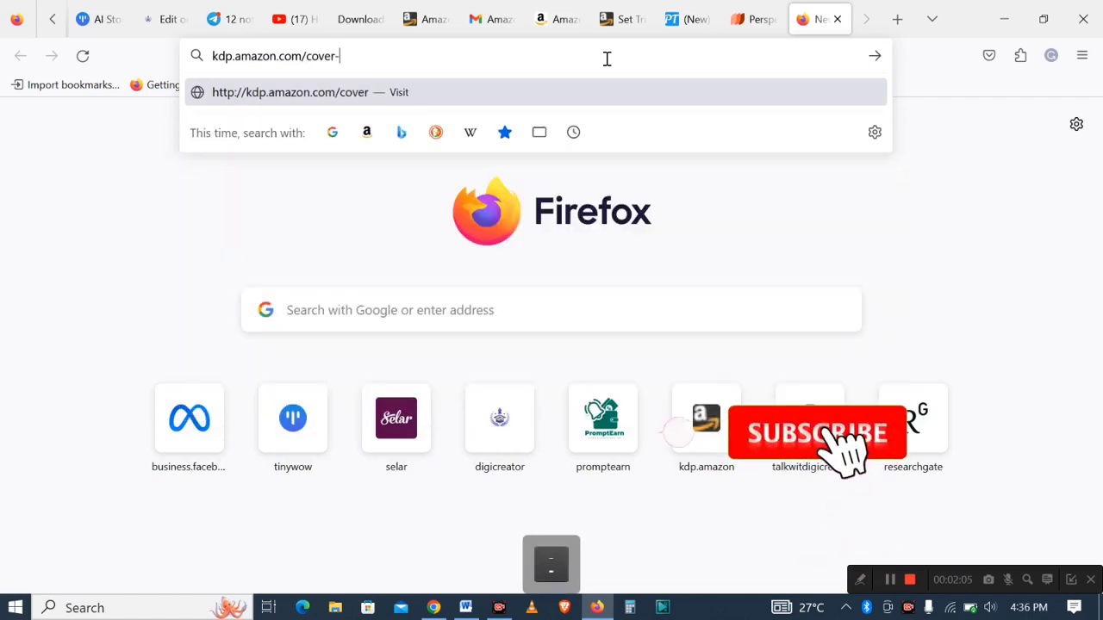
text(-ca)
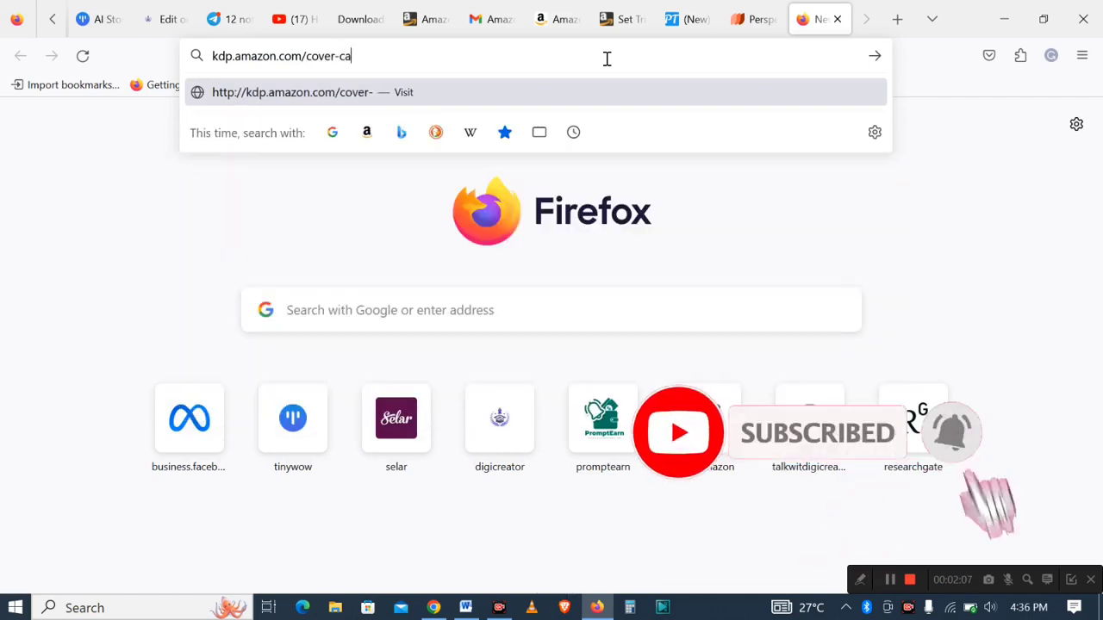
text(lculator)
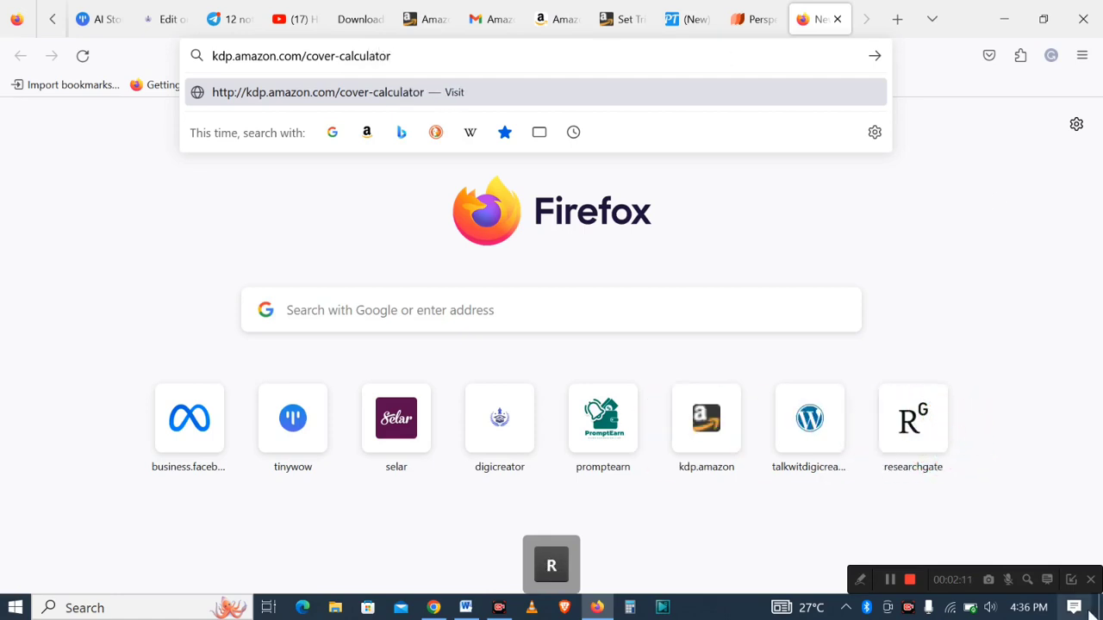
- Return to the Word document with the book details
click(862, 583)
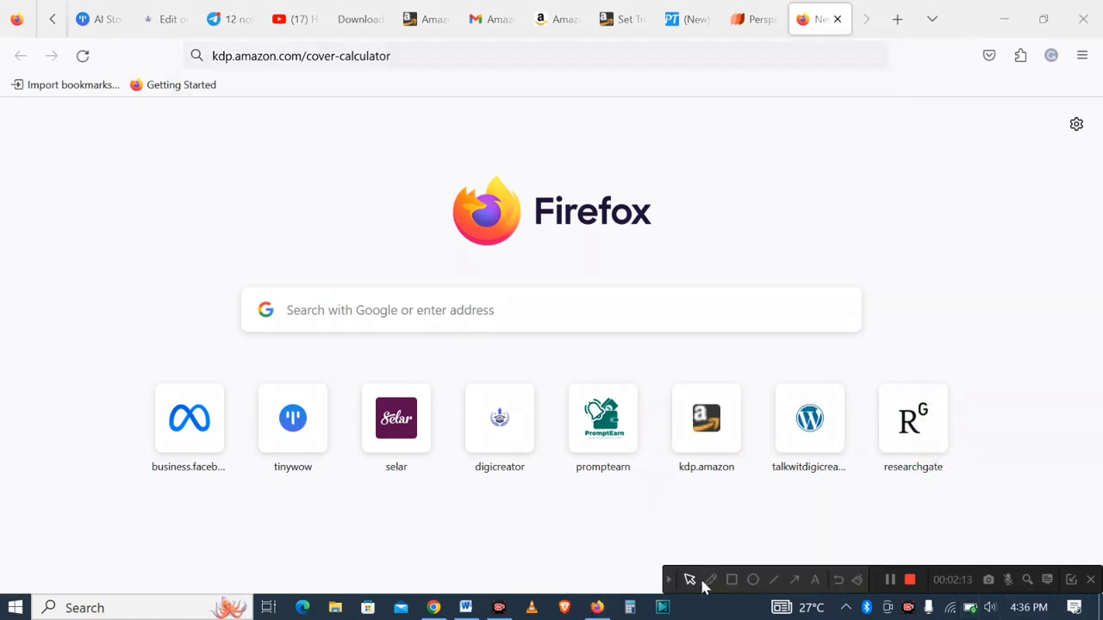
click(732, 581)
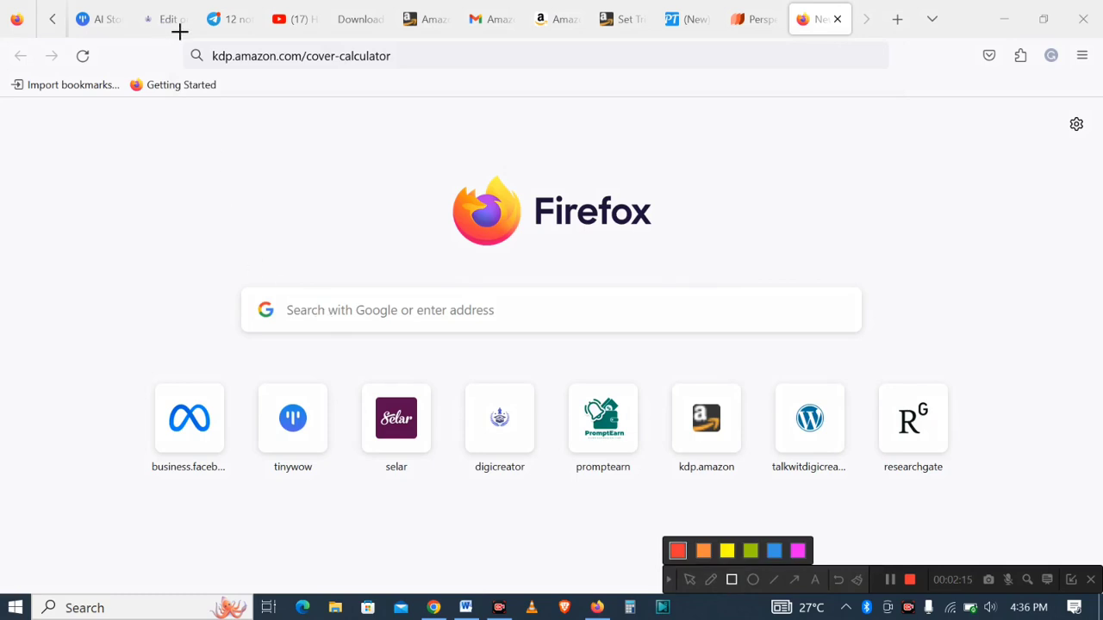
mouse_move(180, 32)
mouse_down()
mouse_move(347, 77)
mouse_move(439, 80)
mouse_up()
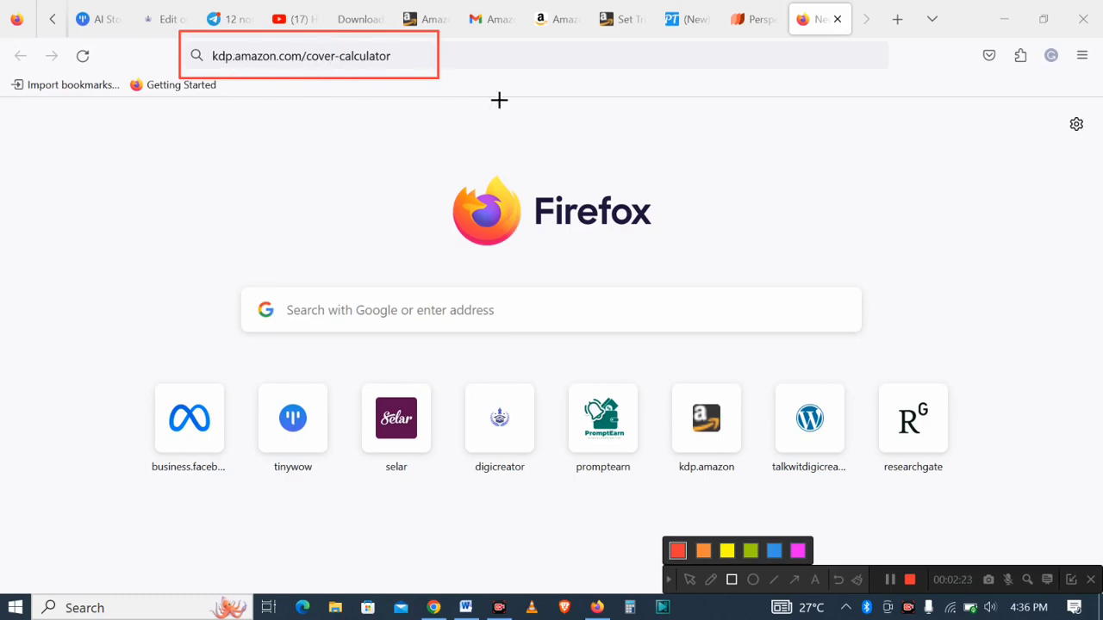
click(838, 583)
click(670, 584)
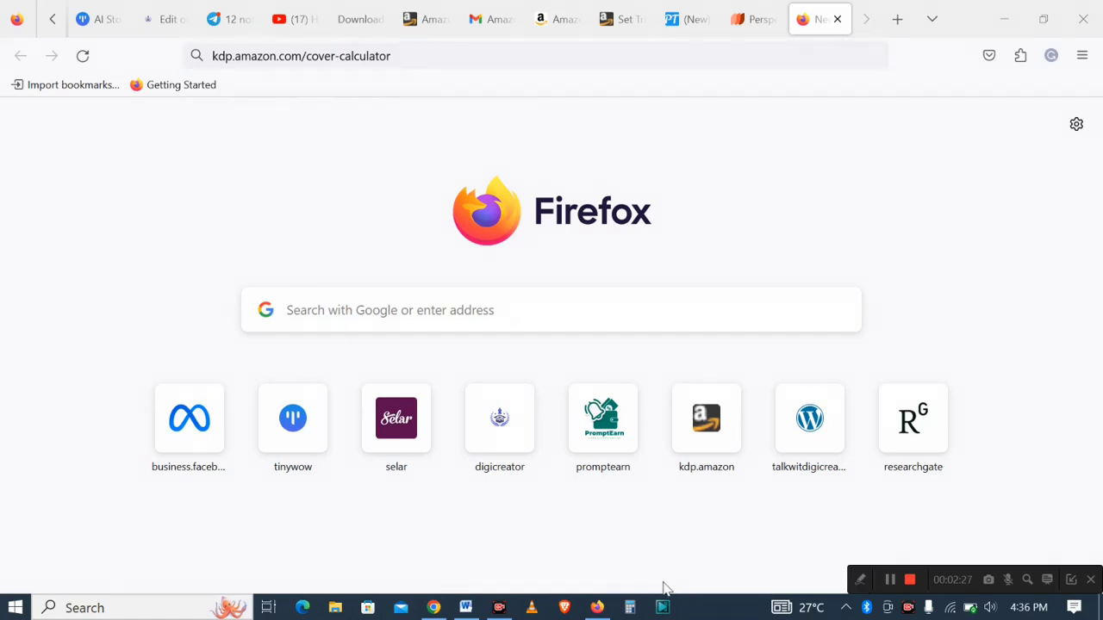
click(596, 607)
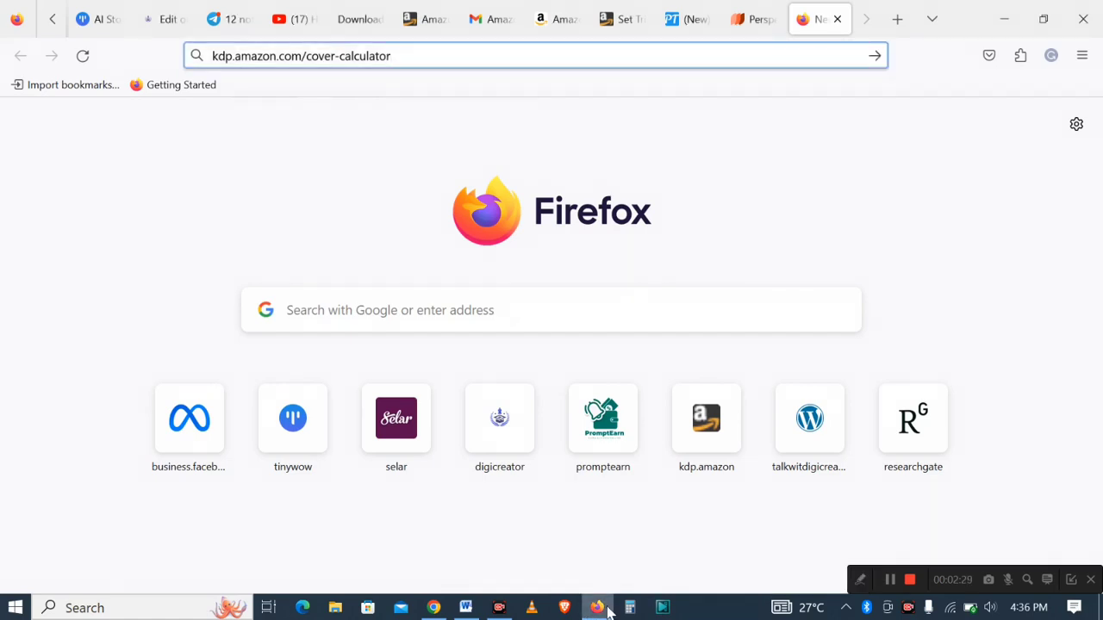
click(603, 609)
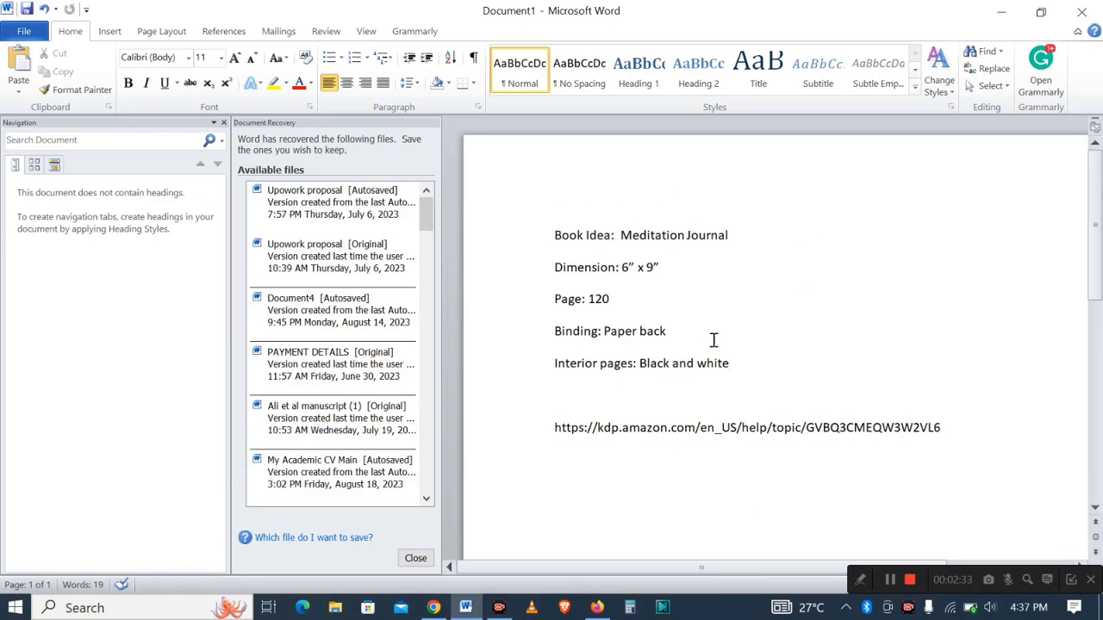
click(860, 579)
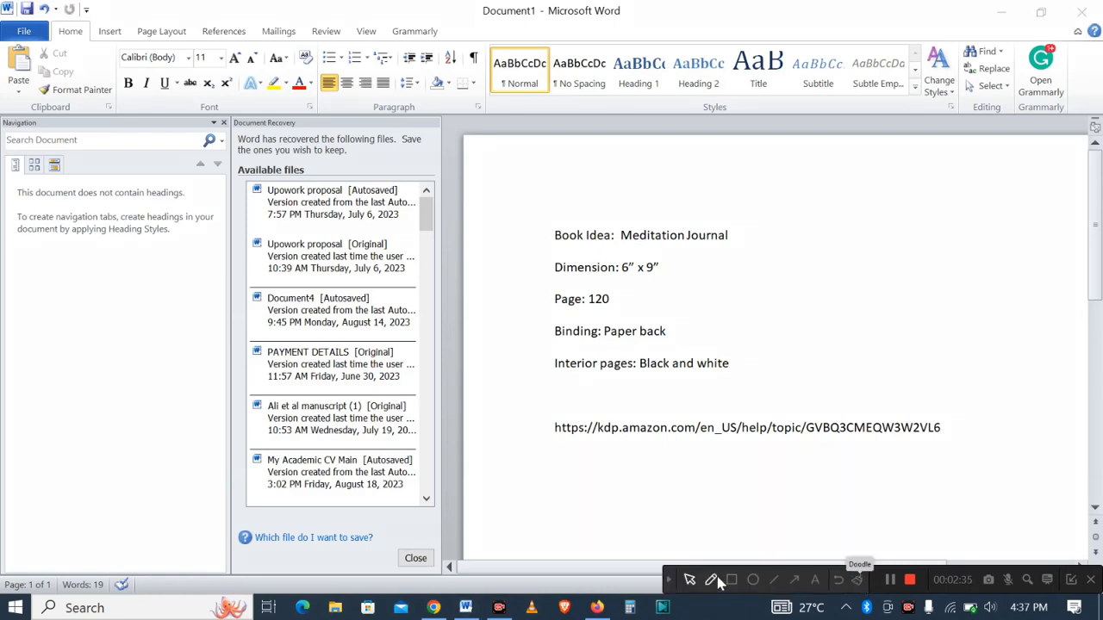
click(732, 580)
drag(513, 187, 782, 382)
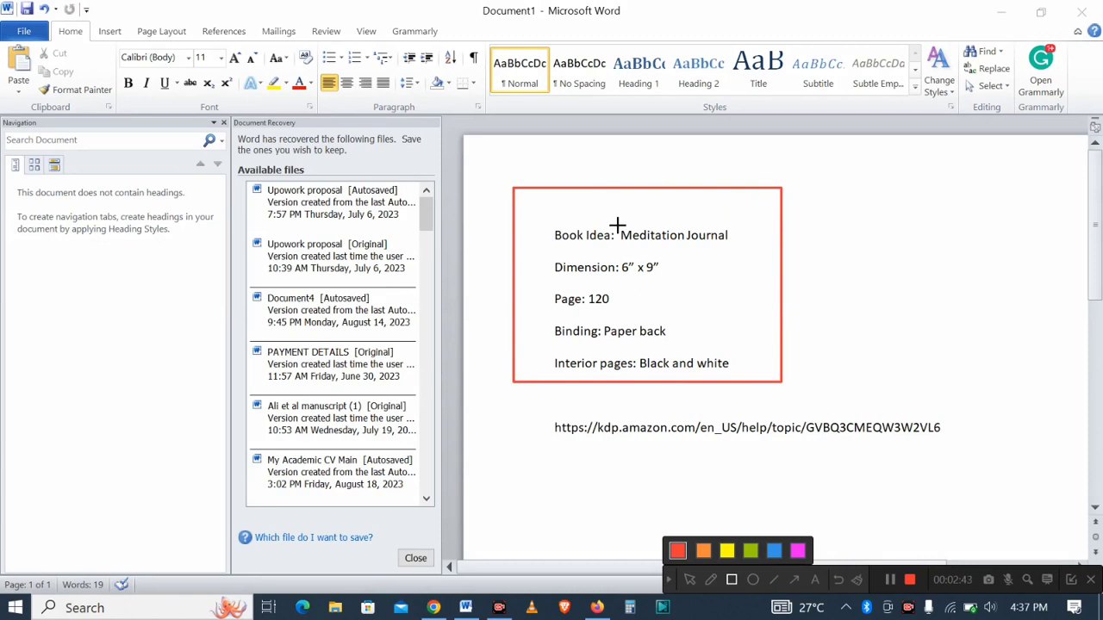
drag(617, 225, 742, 249)
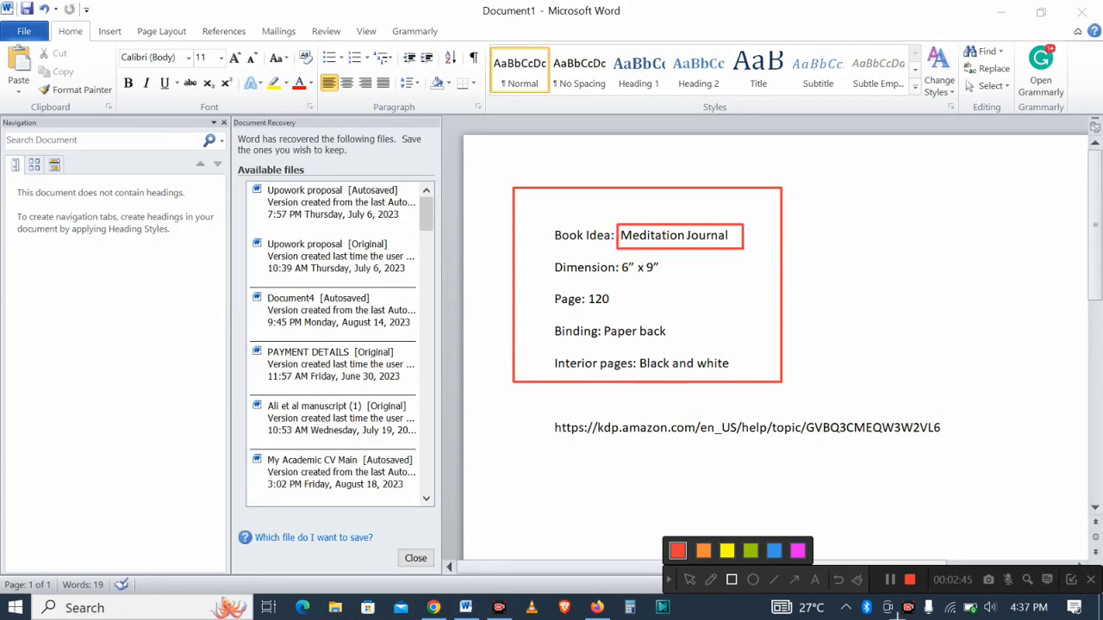
click(836, 580)
click(836, 580)
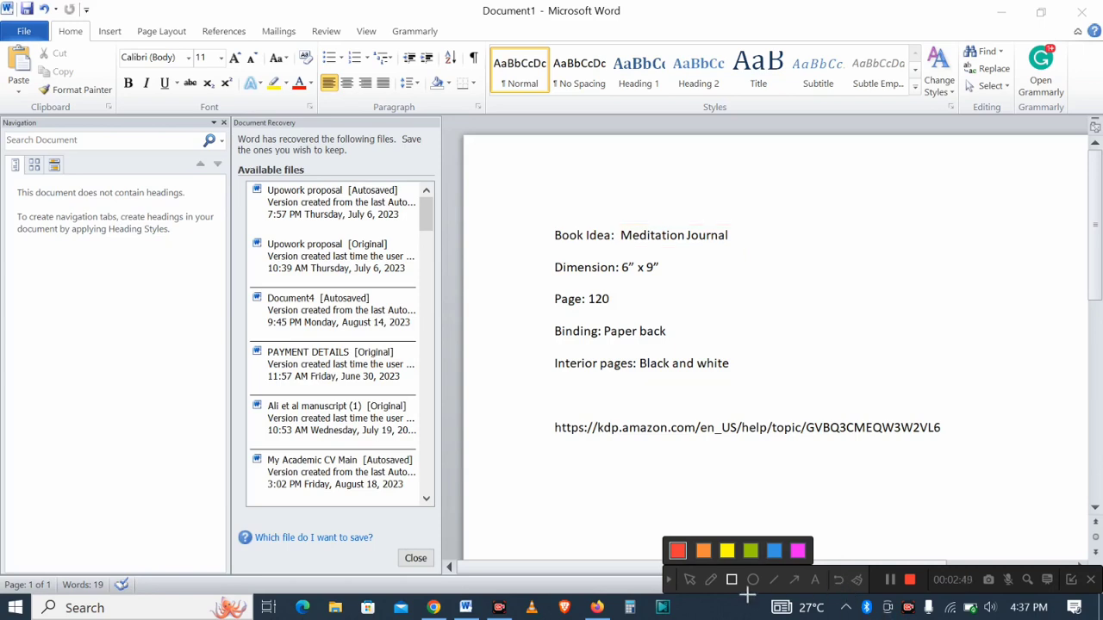
click(669, 580)
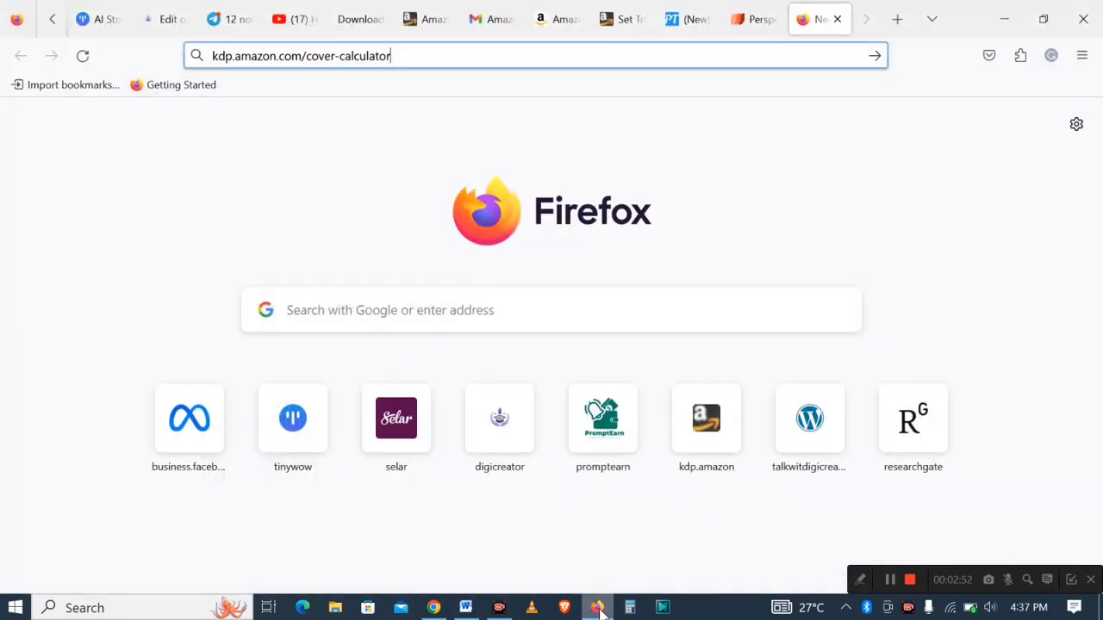
- Switch to Firefox and load the KDP cover calculator page from the entered address
click(597, 607)
click(465, 55)
key(Return)
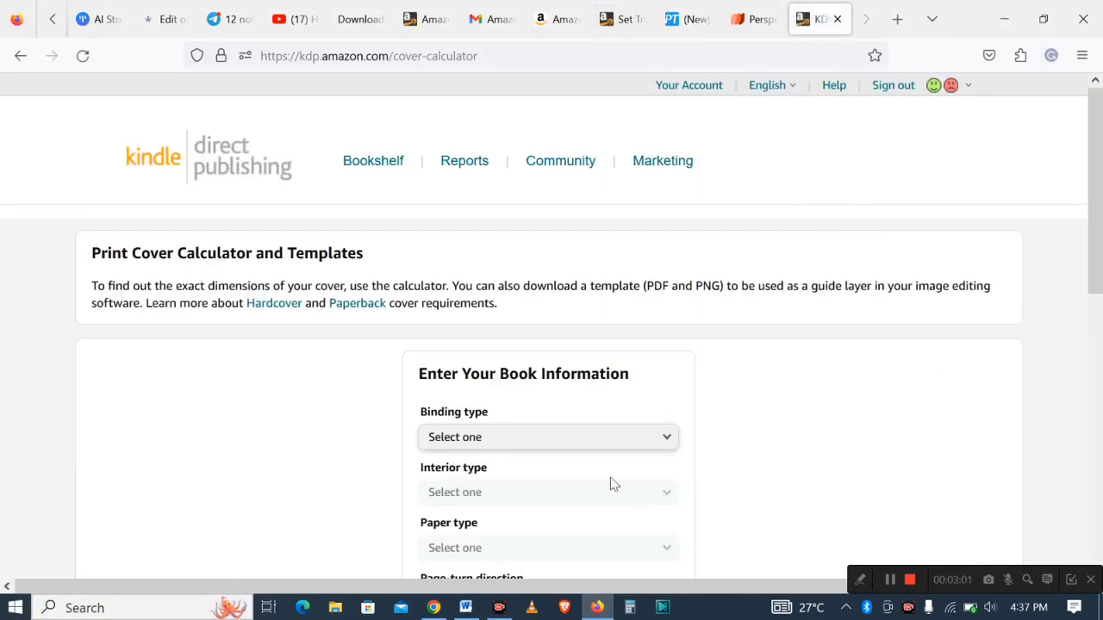
- Check the book details in the Word document and return to the calculator page
scroll(1099, 240, down, 3)
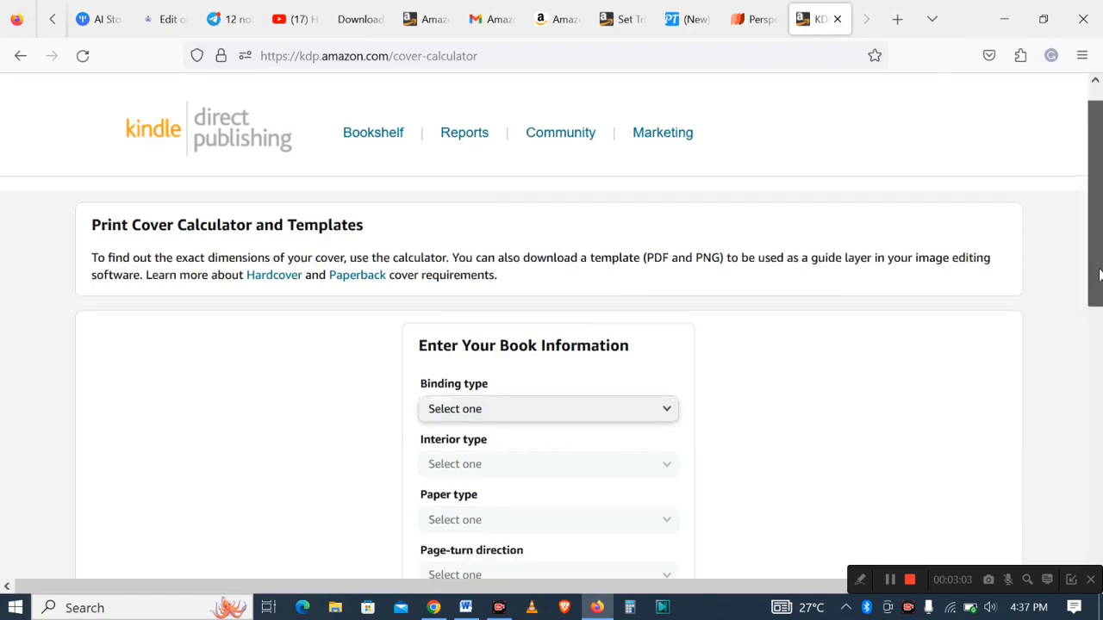
click(606, 610)
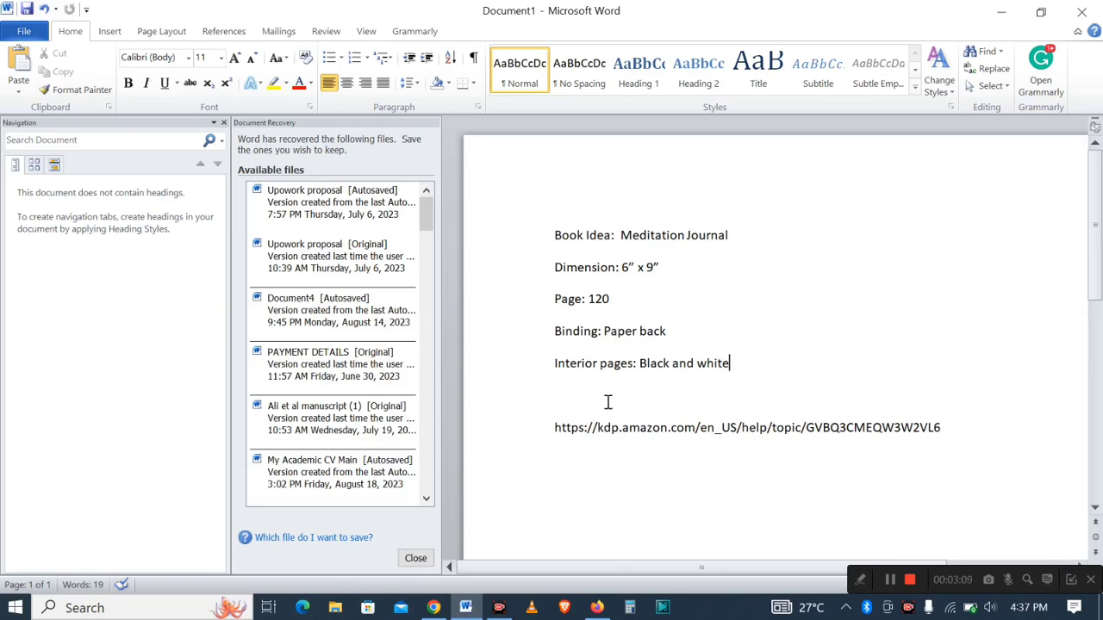
click(597, 609)
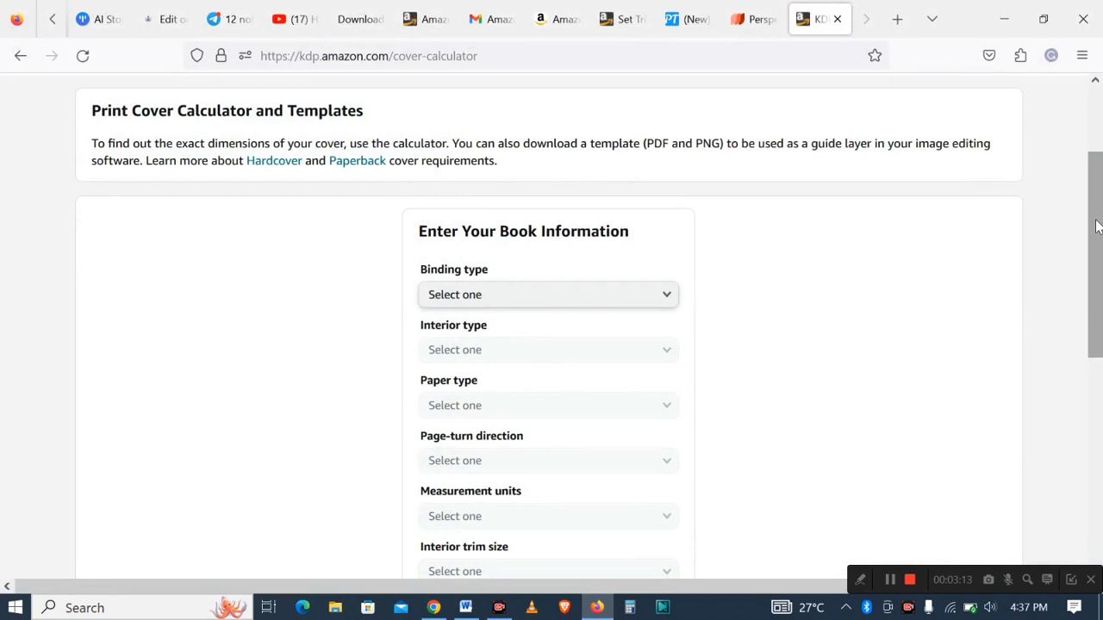
- Set the binding type to Paperback and the interior type to Black & white
drag(1097, 226, 1095, 258)
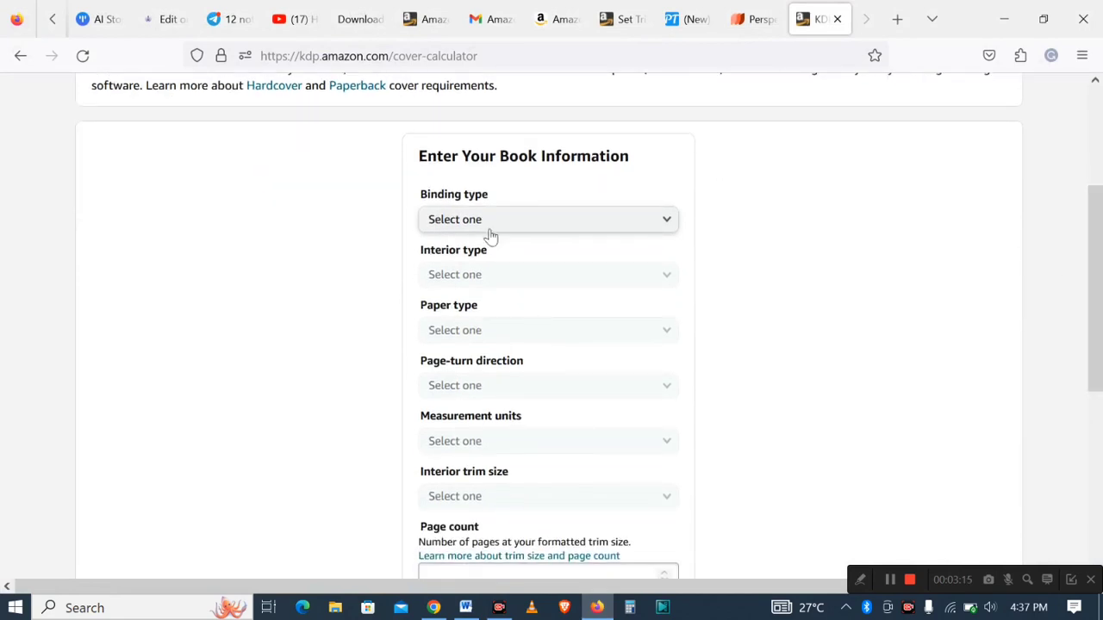
click(668, 221)
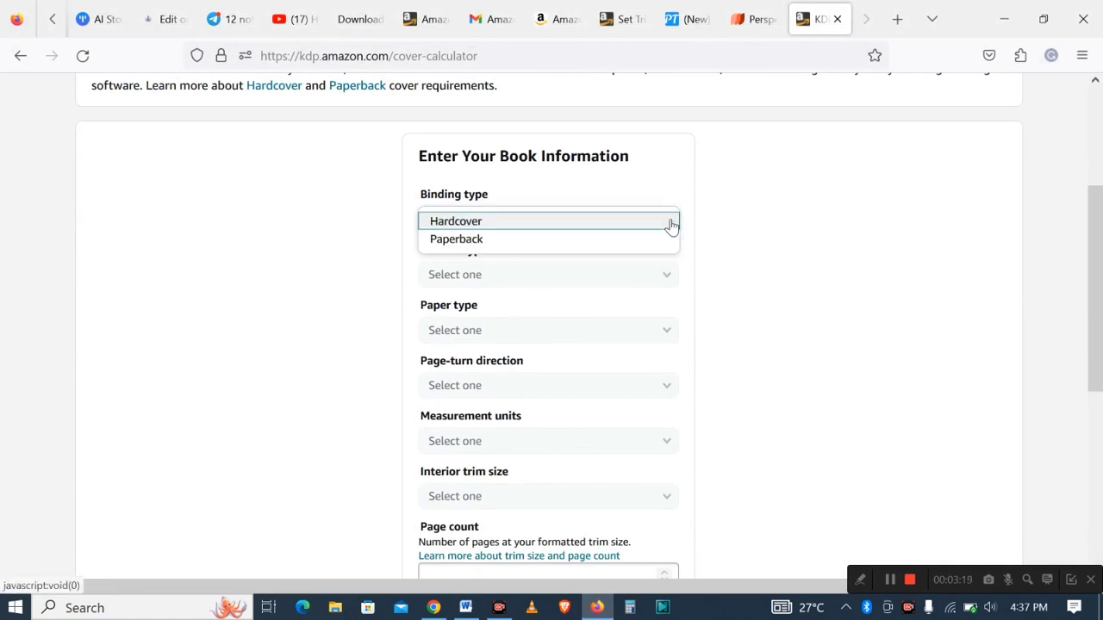
click(561, 242)
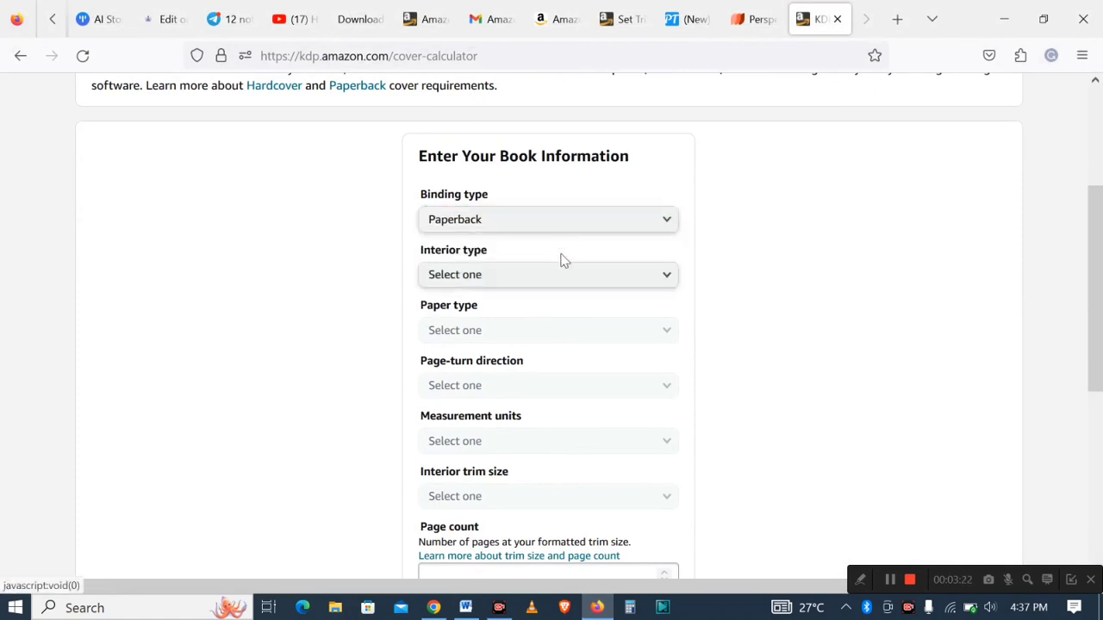
click(665, 285)
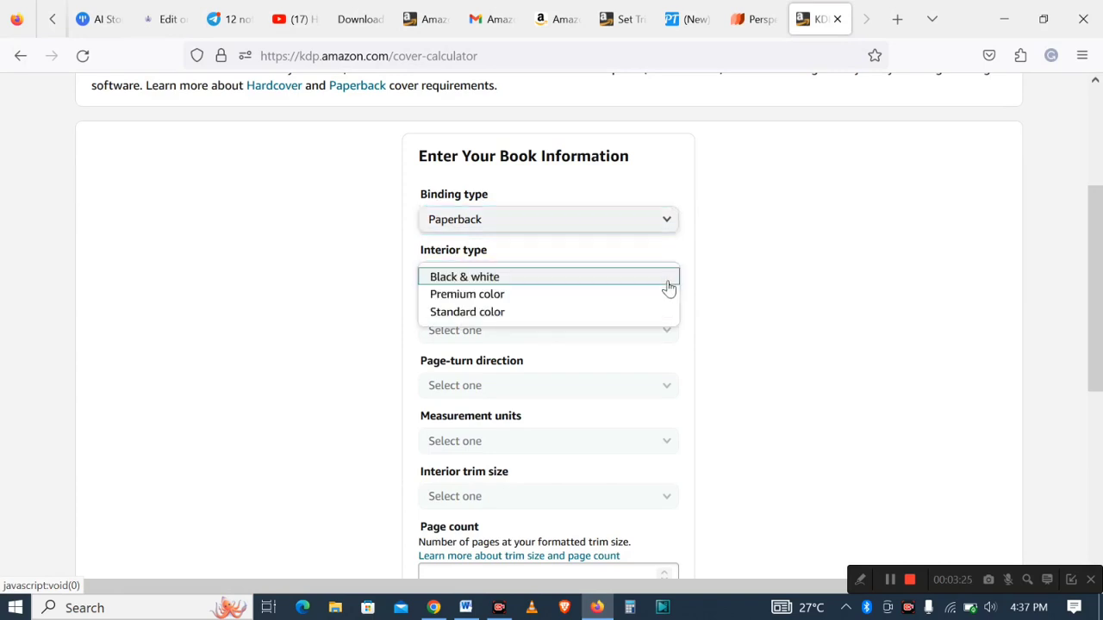
click(535, 277)
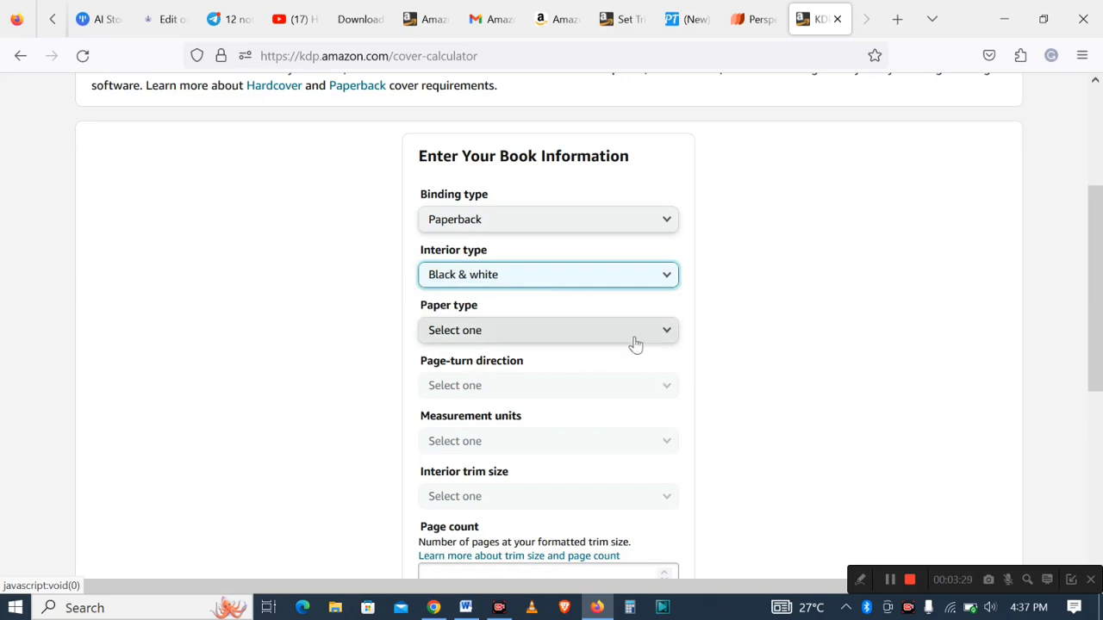
- Set the paper type to White paper and the page-turn direction to Left to Right
click(666, 335)
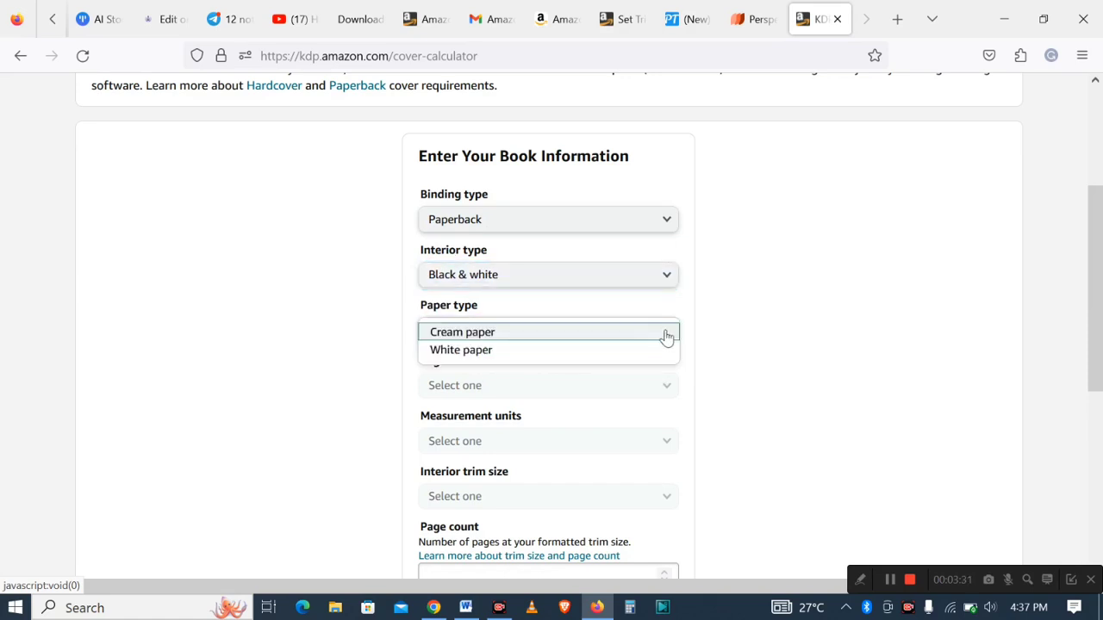
click(545, 353)
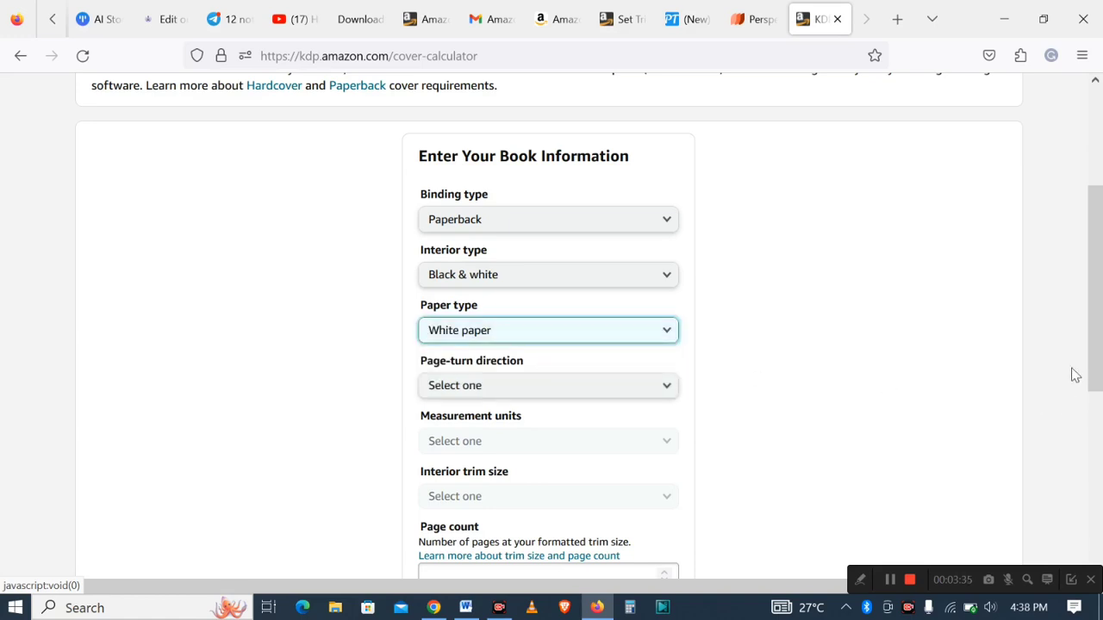
scroll(1102, 344, down, 3)
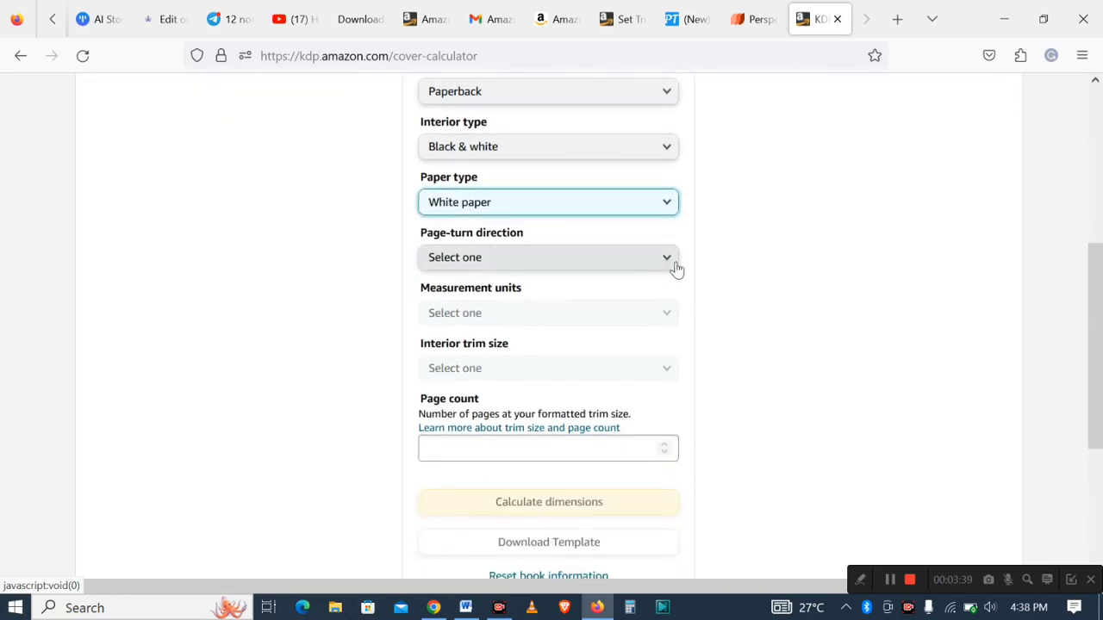
click(678, 267)
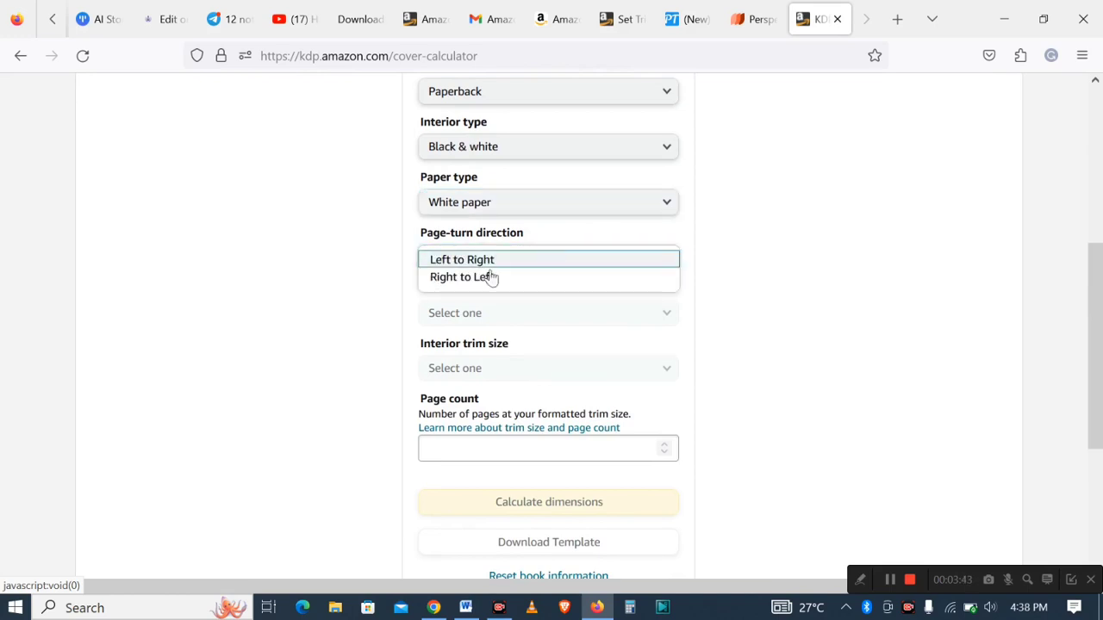
click(498, 261)
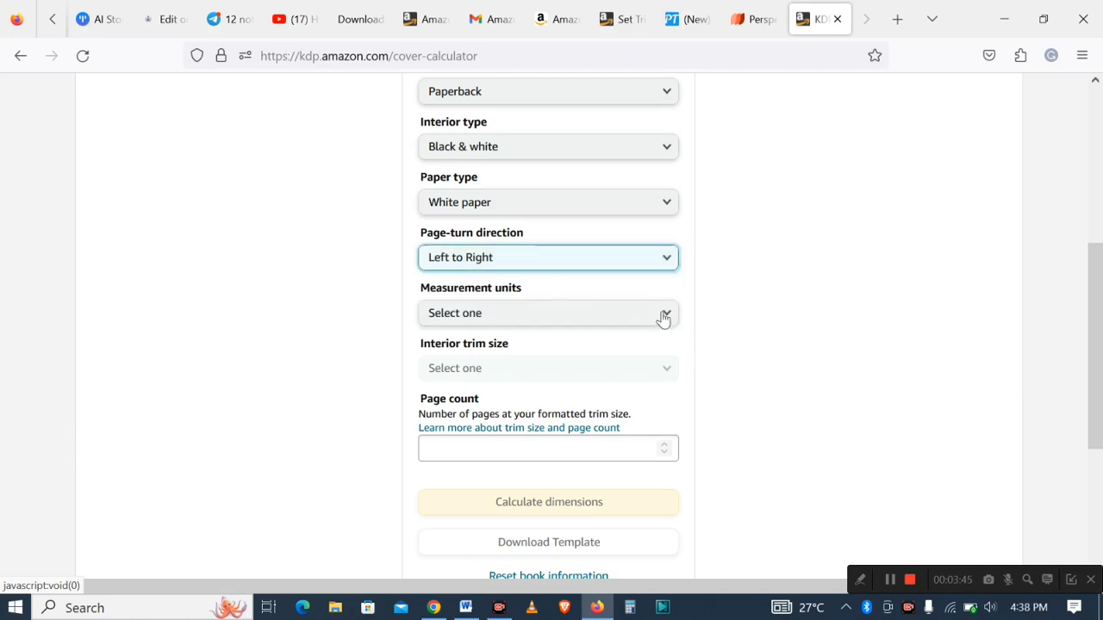
- Set the measurement units to Inches and the interior trim size to 6 x 9 in
click(671, 320)
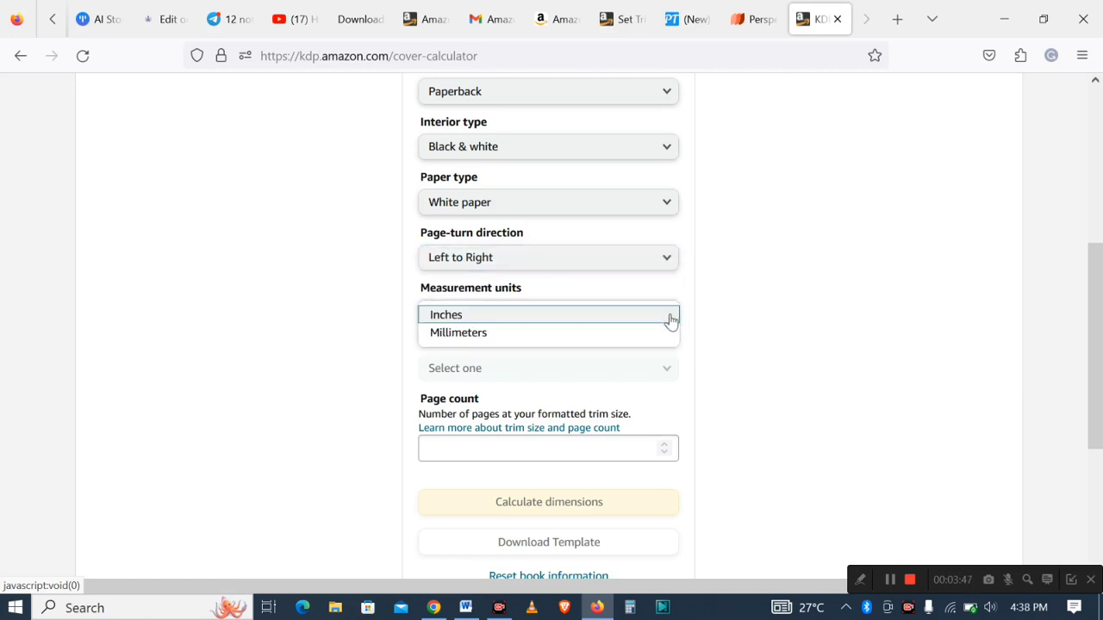
click(564, 317)
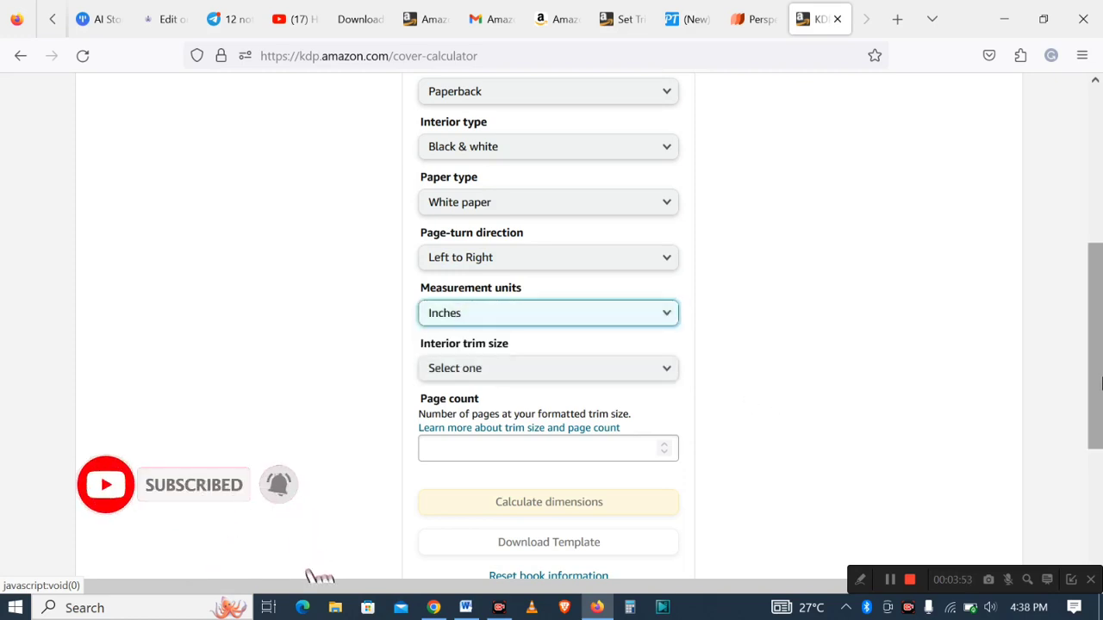
scroll(1100, 416, down, 1)
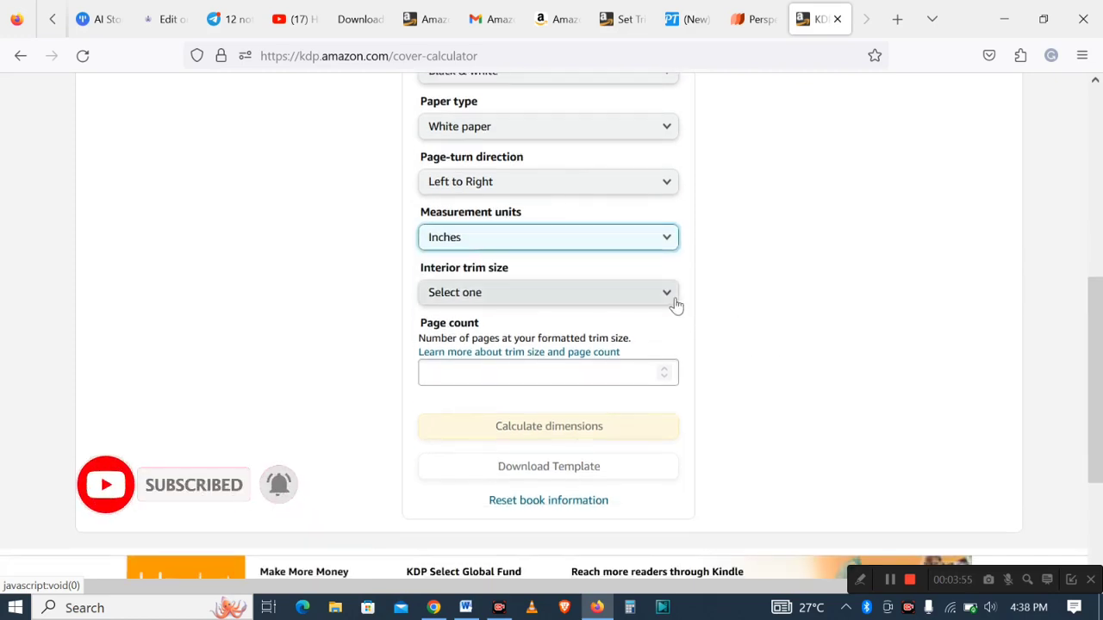
click(675, 303)
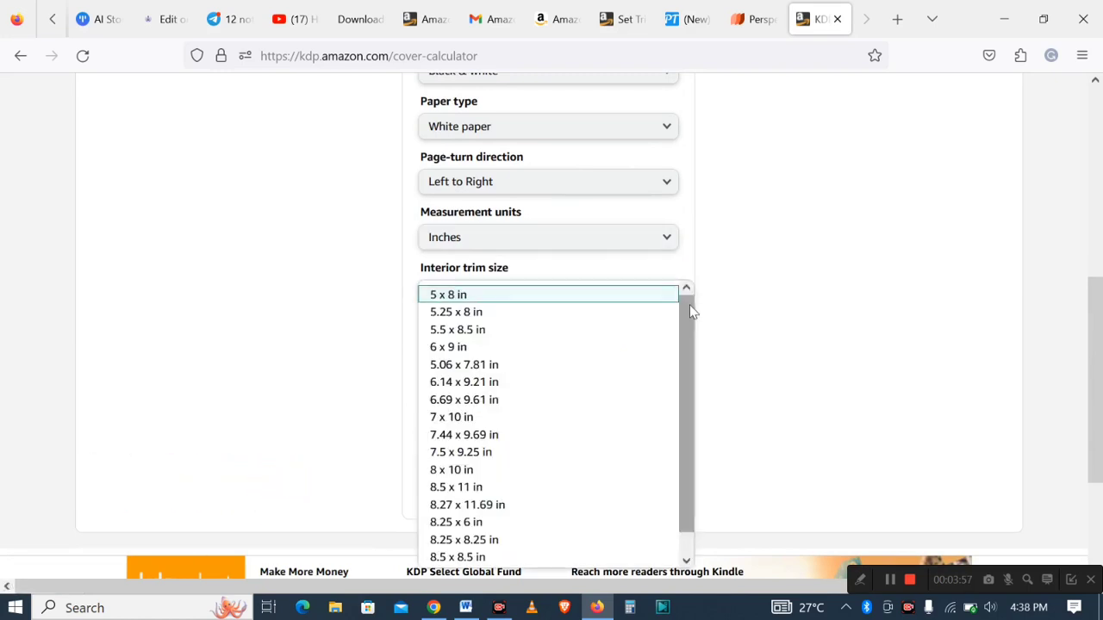
drag(689, 305, 684, 350)
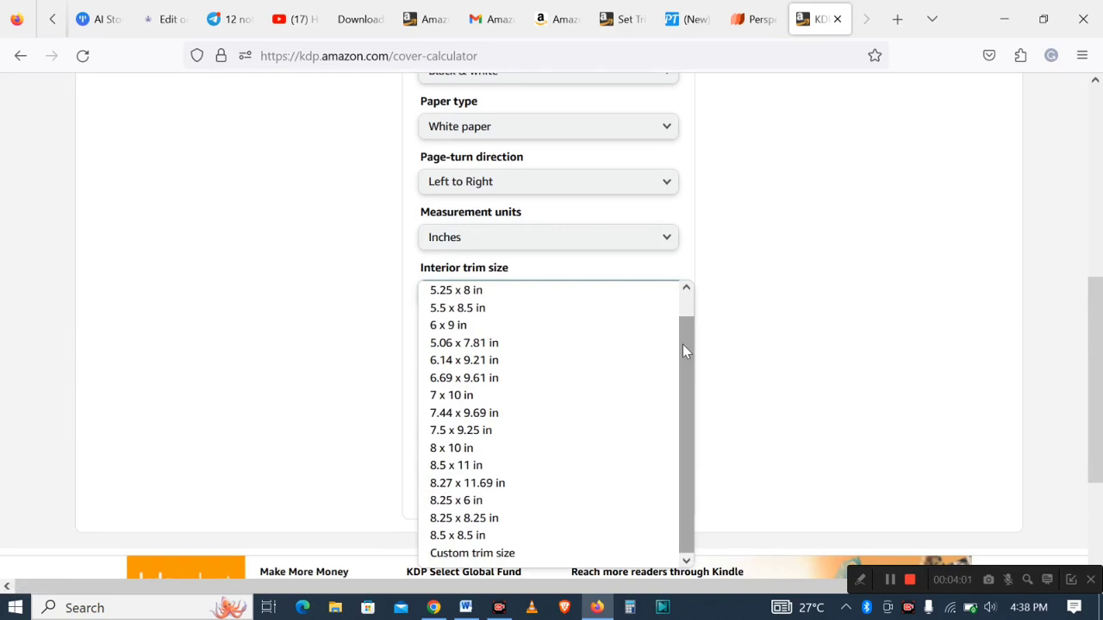
click(449, 329)
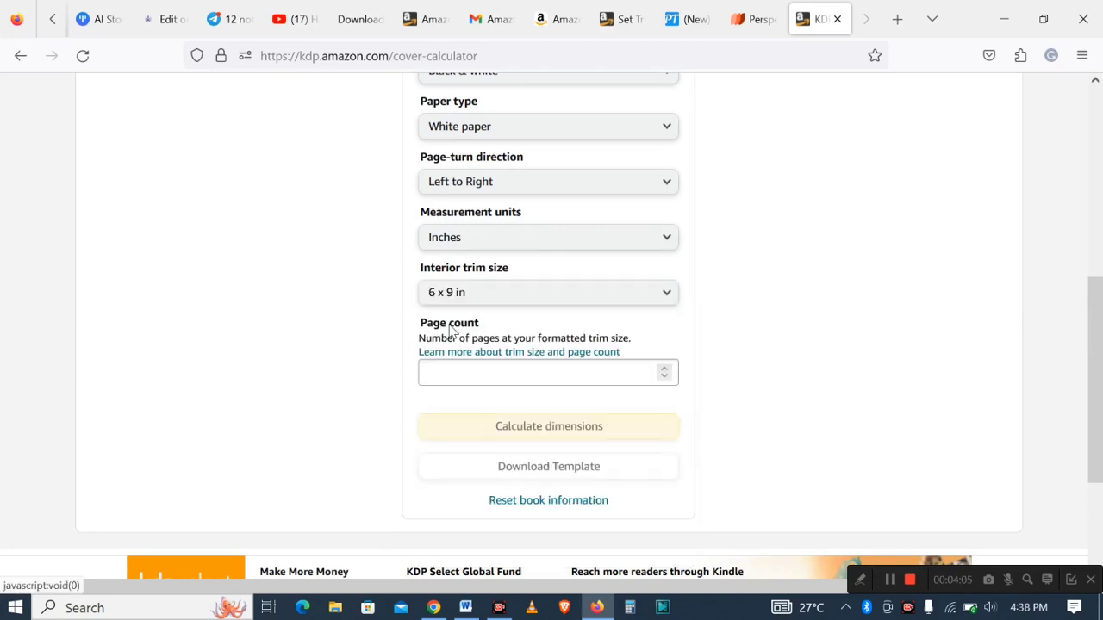
- Enter a page count of 120 and calculate the cover dimensions
click(532, 376)
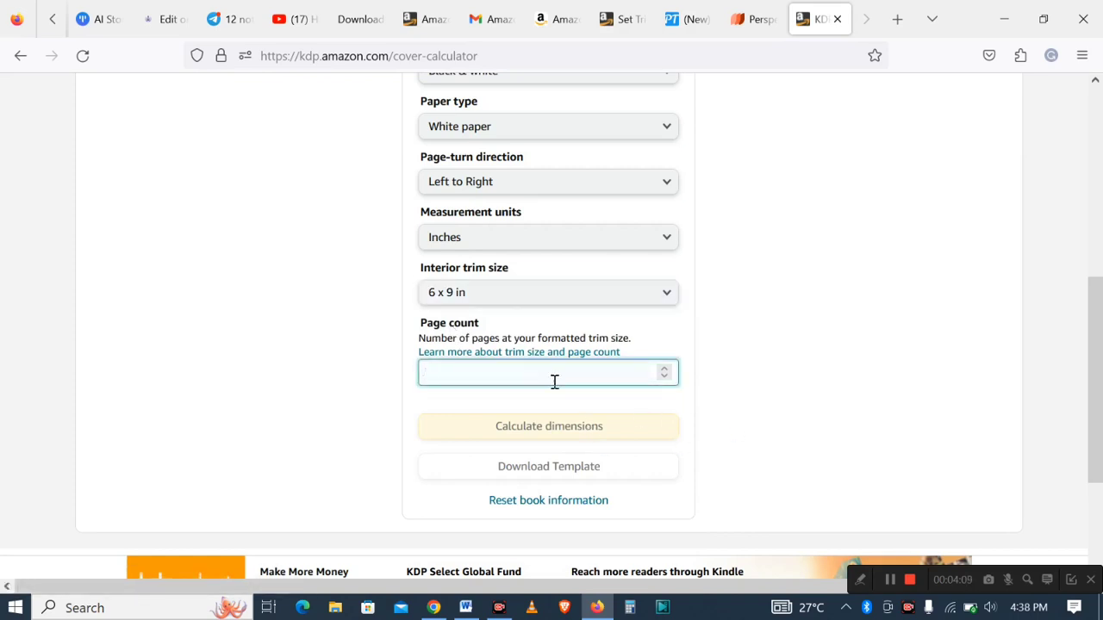
text(120)
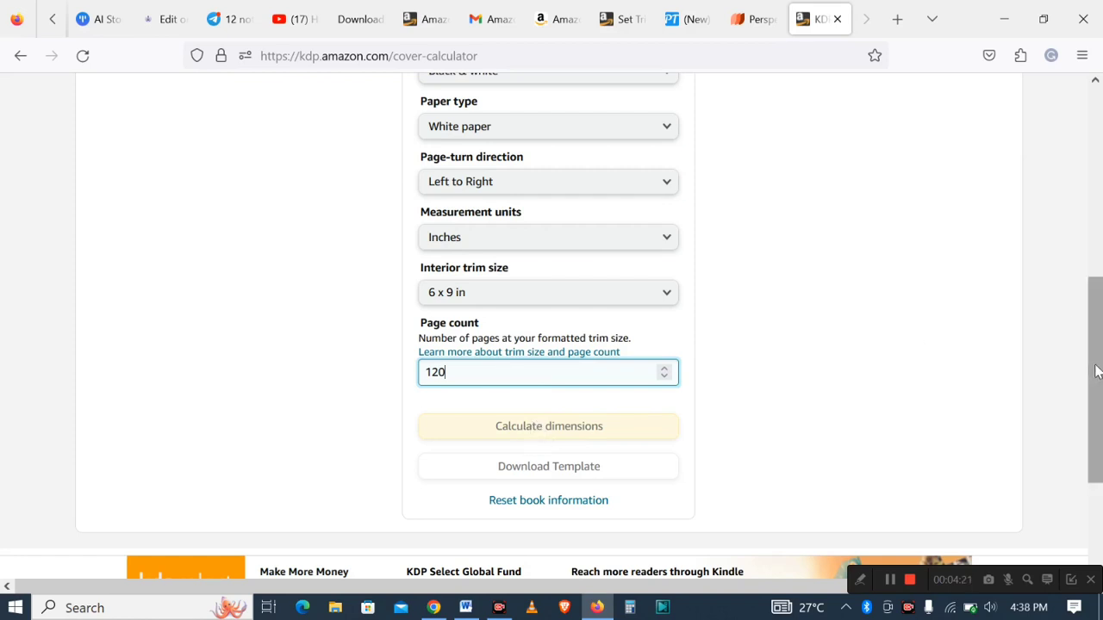
drag(1092, 369, 1088, 413)
click(549, 348)
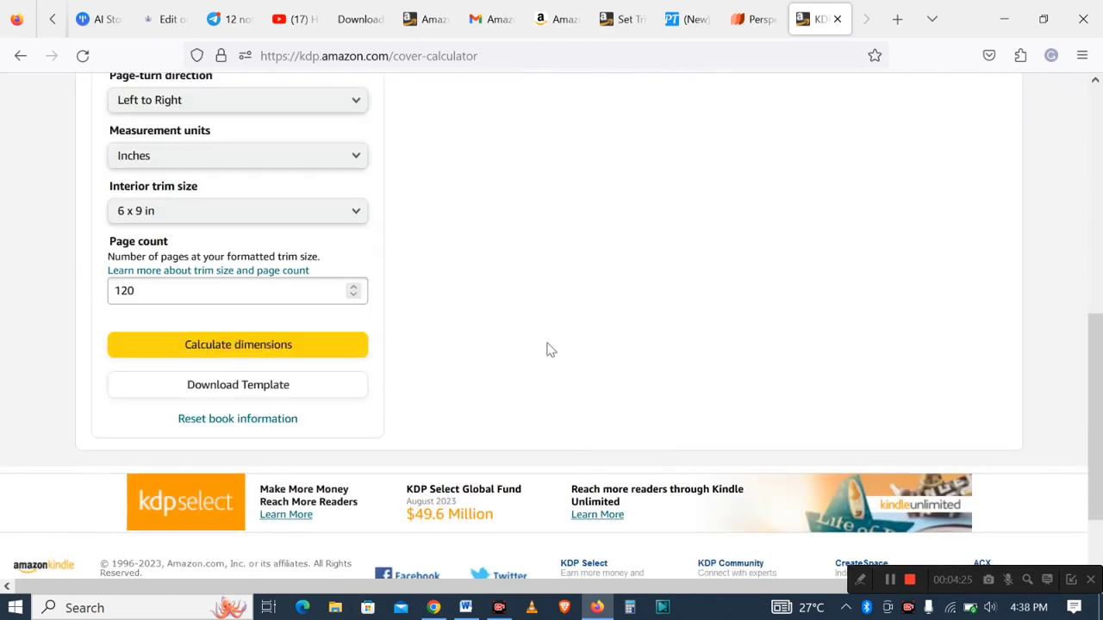
- Review the calculated cover dimensions table and the cover template diagram
drag(1088, 405, 1069, 250)
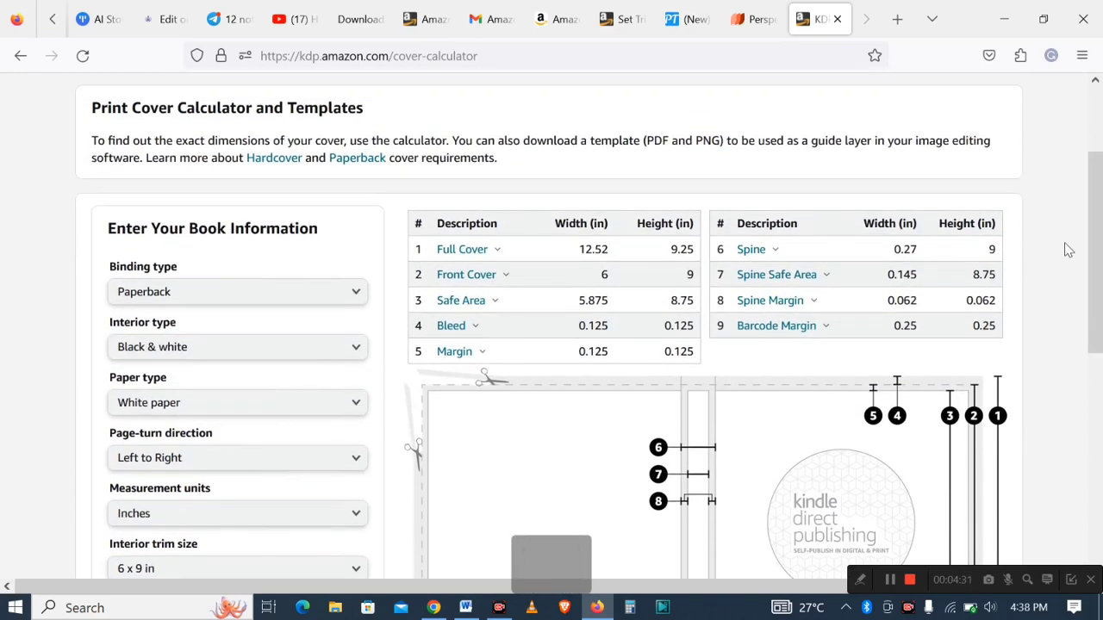
key(shift+minus)
key(ctrl+equal)
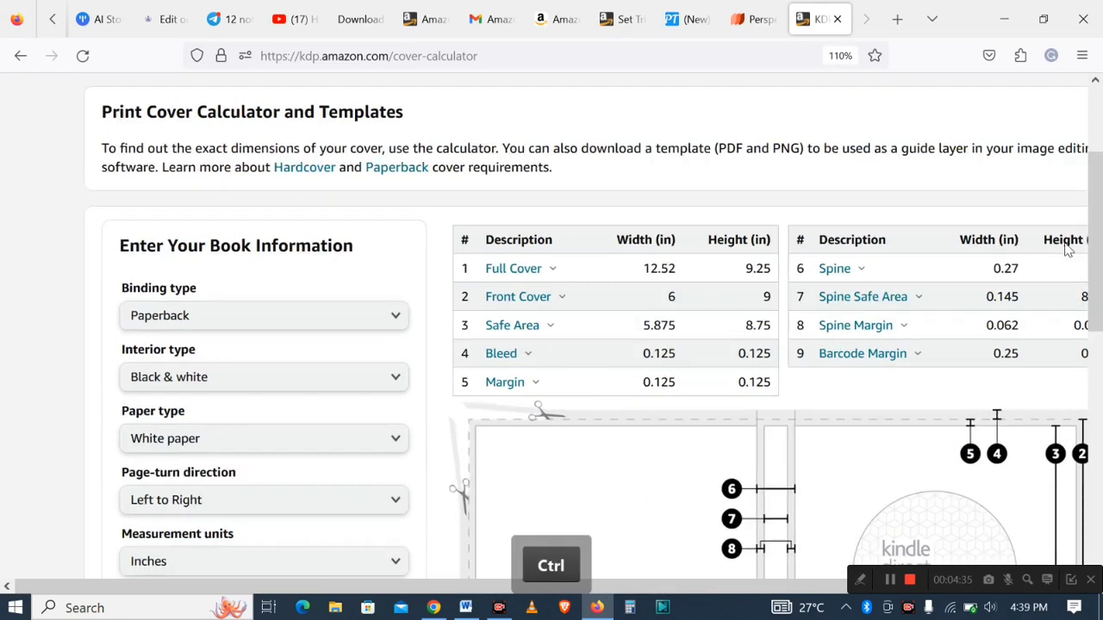
key(ctrl+minus)
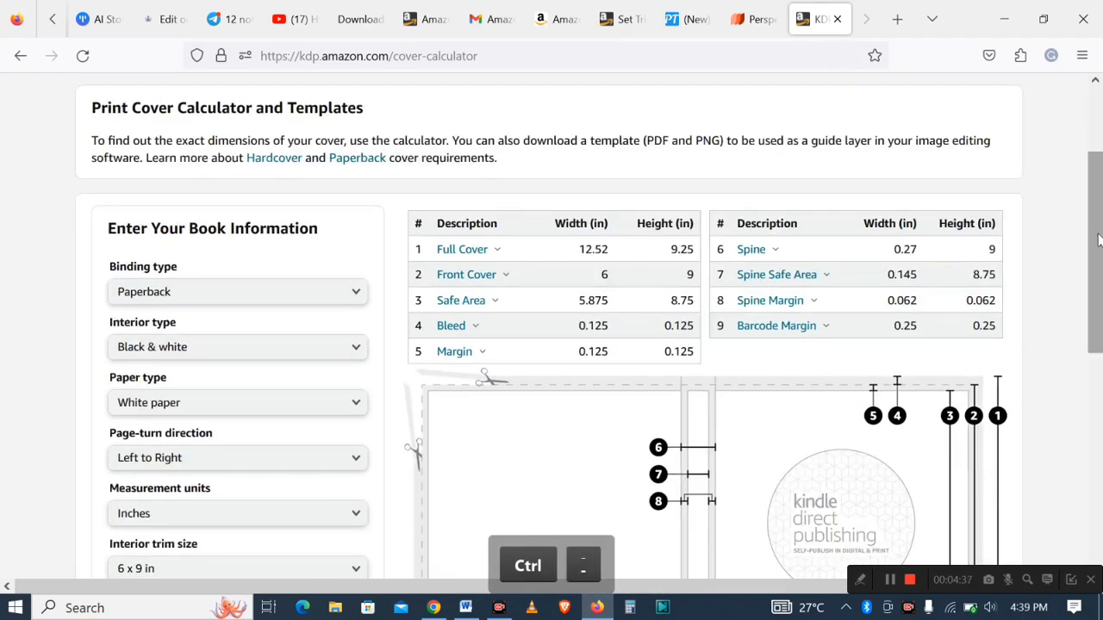
drag(1093, 242, 1089, 272)
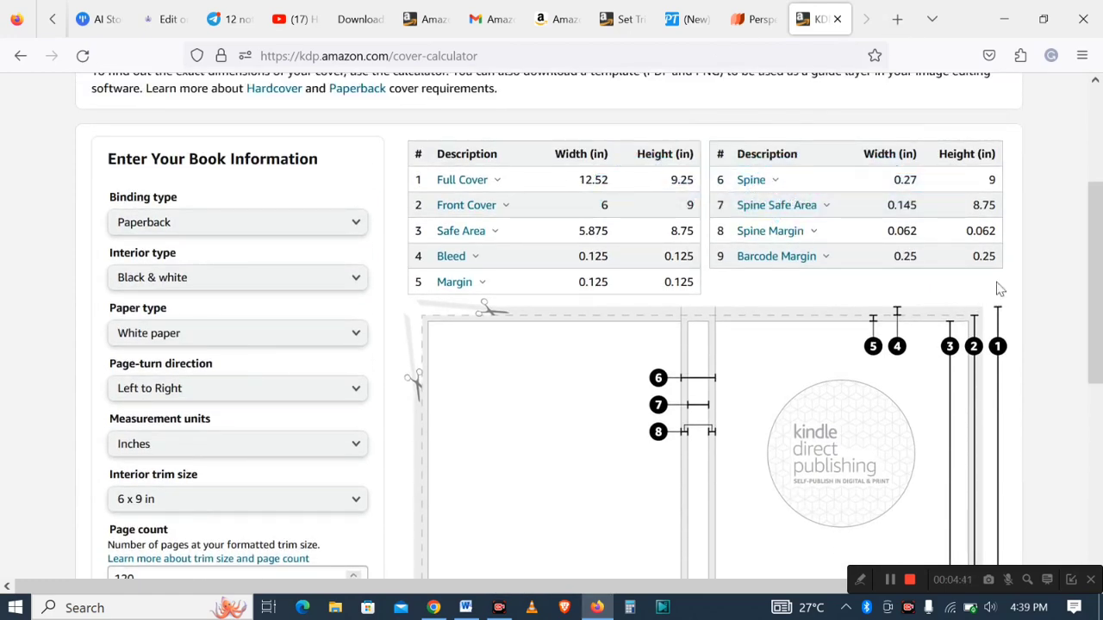
drag(1092, 264, 1080, 329)
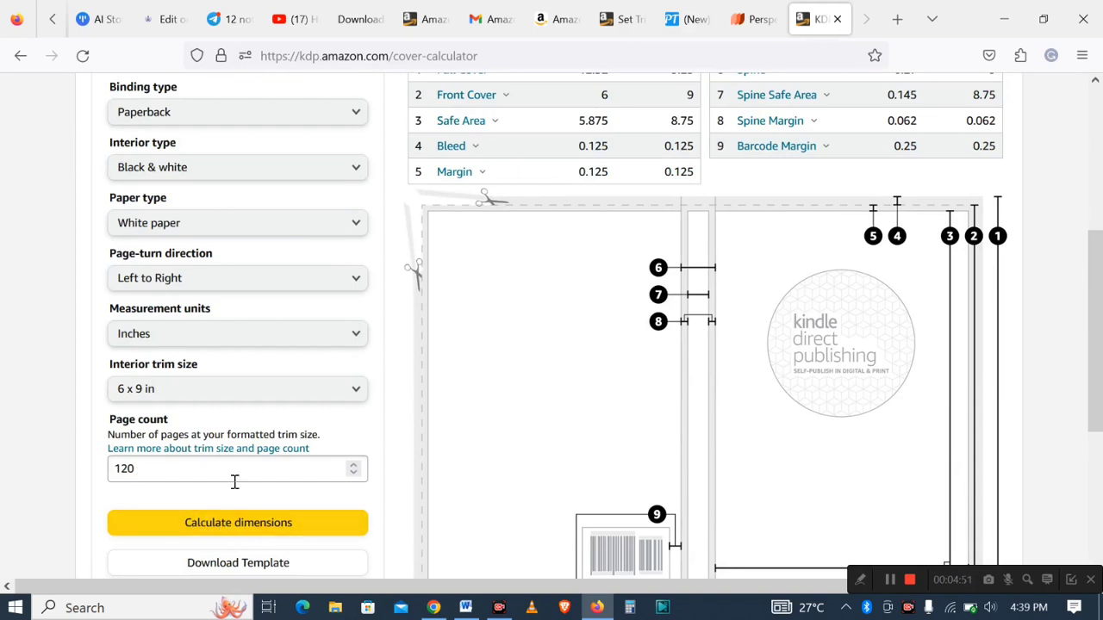
drag(1097, 287, 1097, 330)
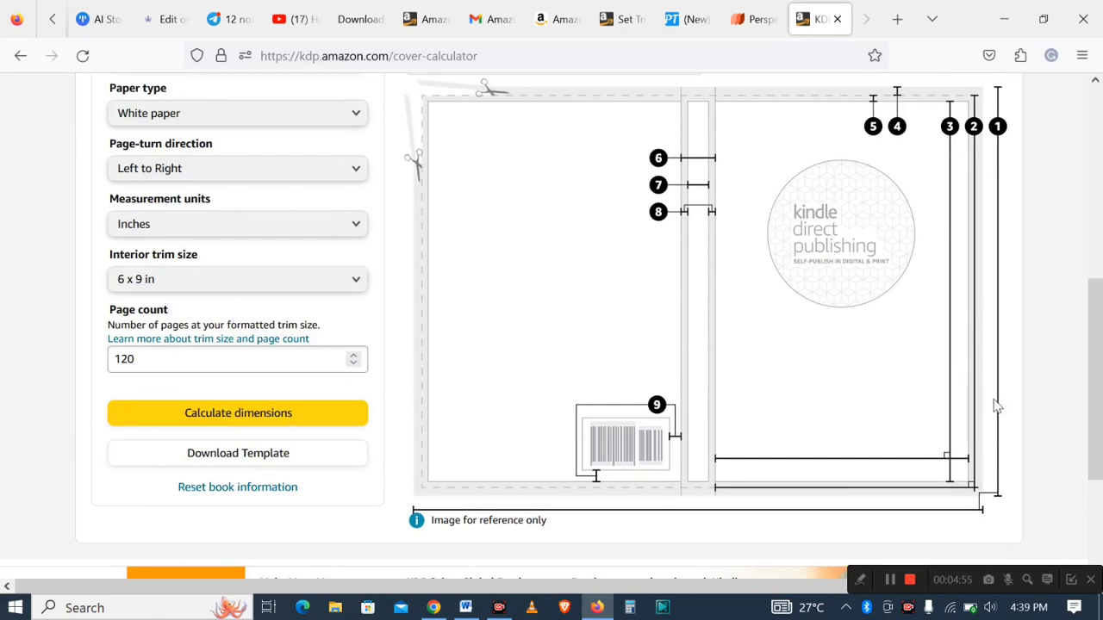
drag(1097, 393, 1096, 356)
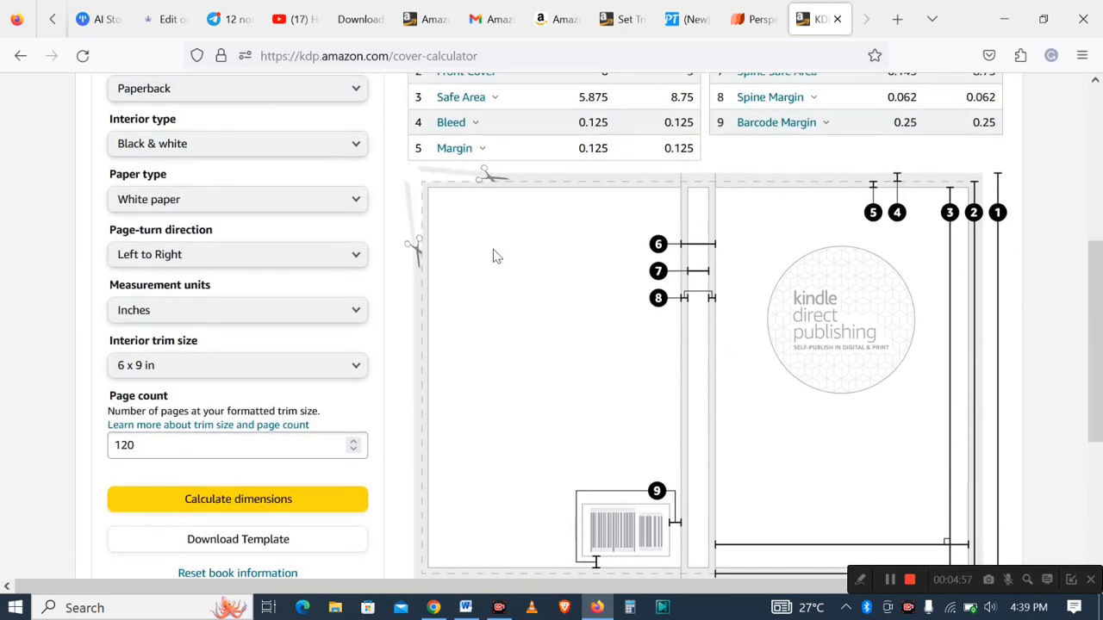
- Download the cover template for the calculated paperback settings
click(859, 581)
click(731, 580)
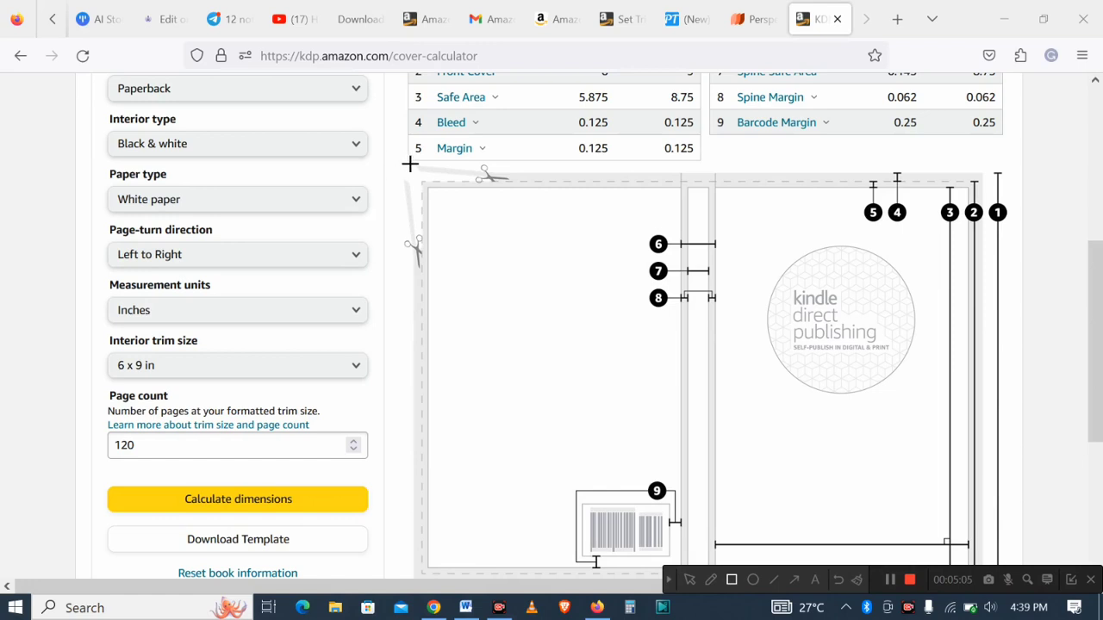
drag(410, 165, 894, 554)
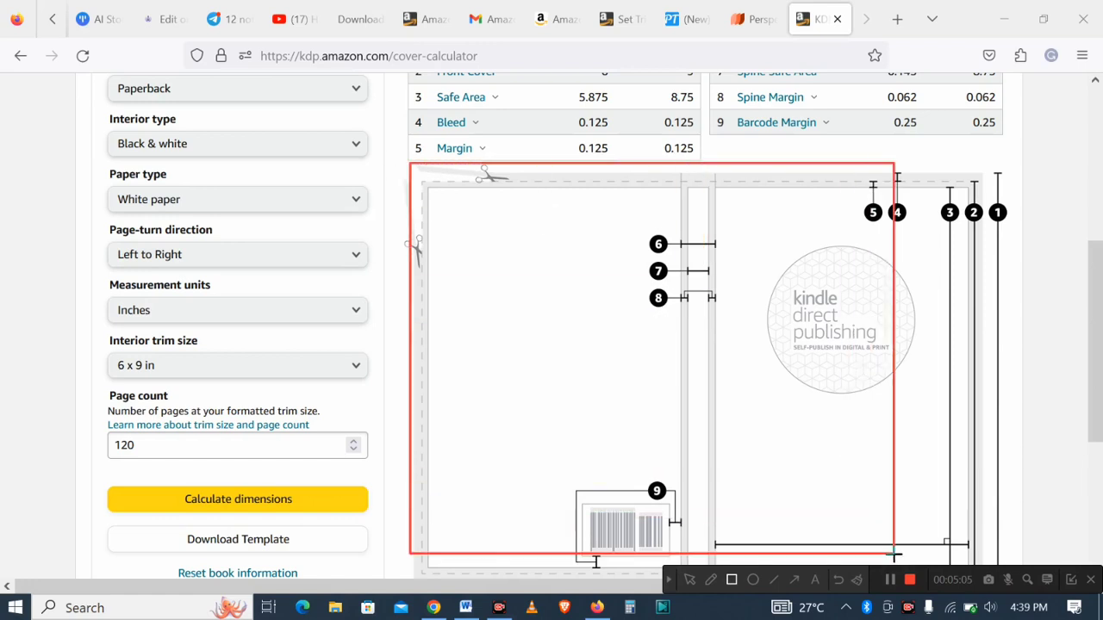
click(839, 581)
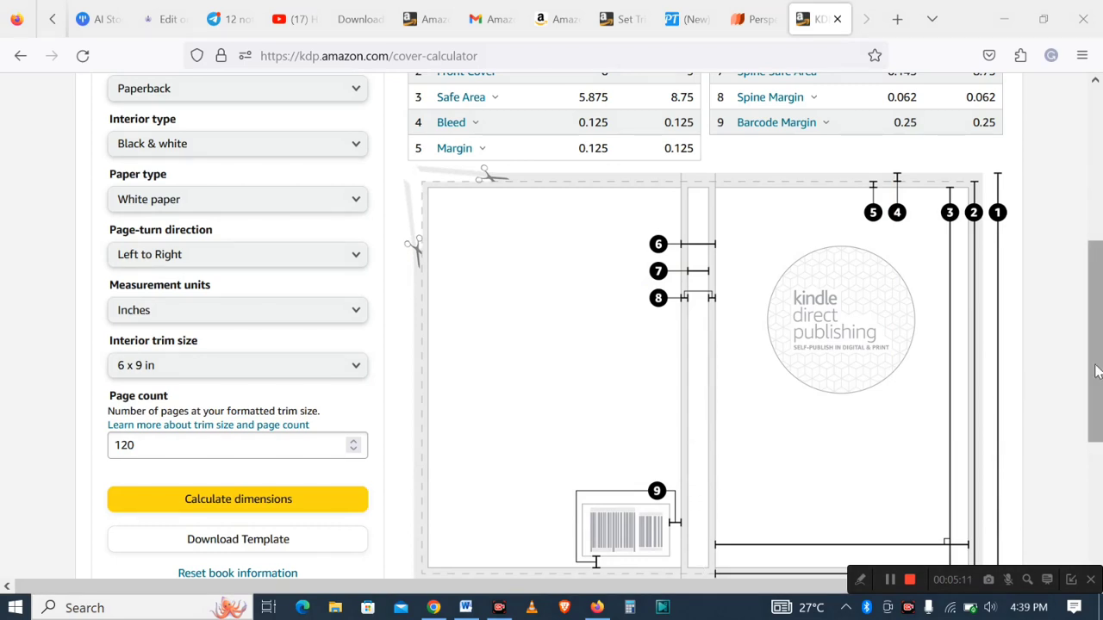
drag(1096, 375, 1029, 450)
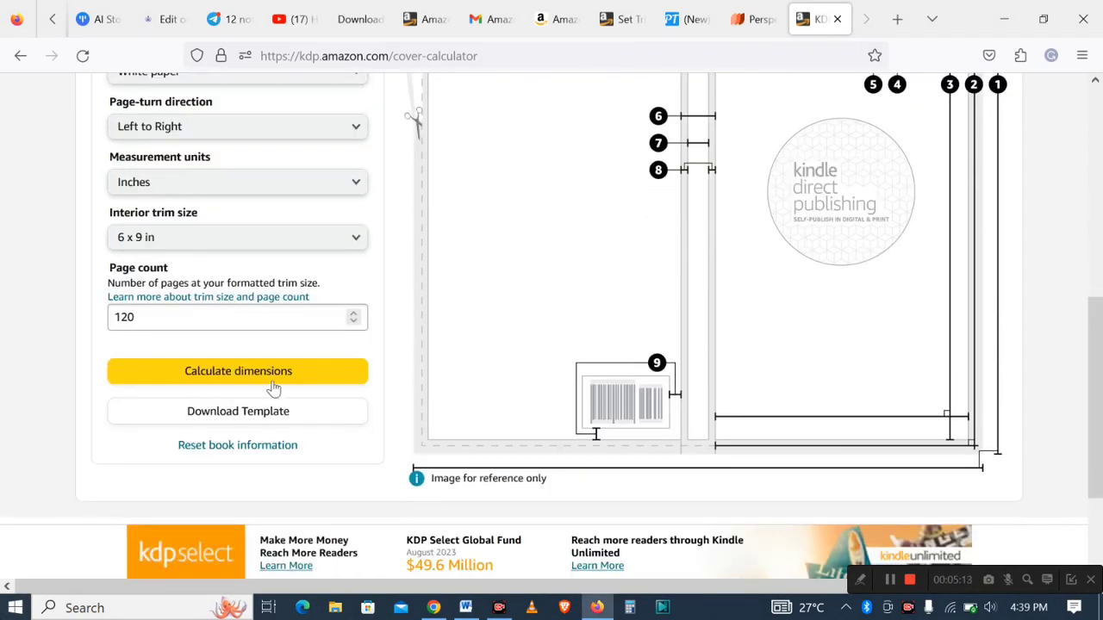
click(239, 420)
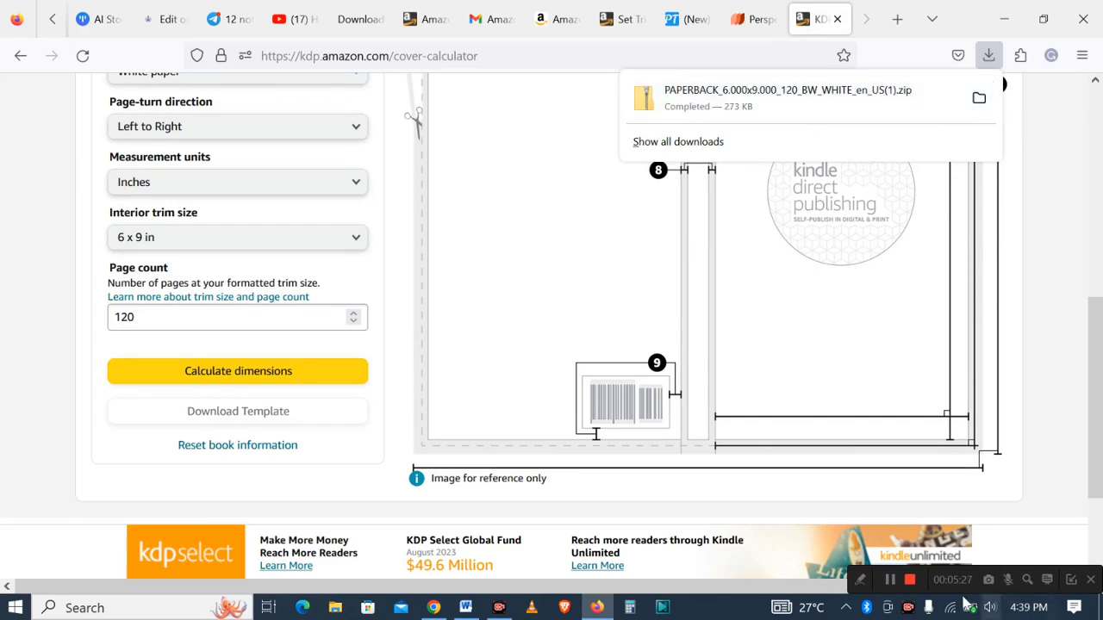
- Open the folder containing the downloaded template zip from the browser's downloads list
click(860, 581)
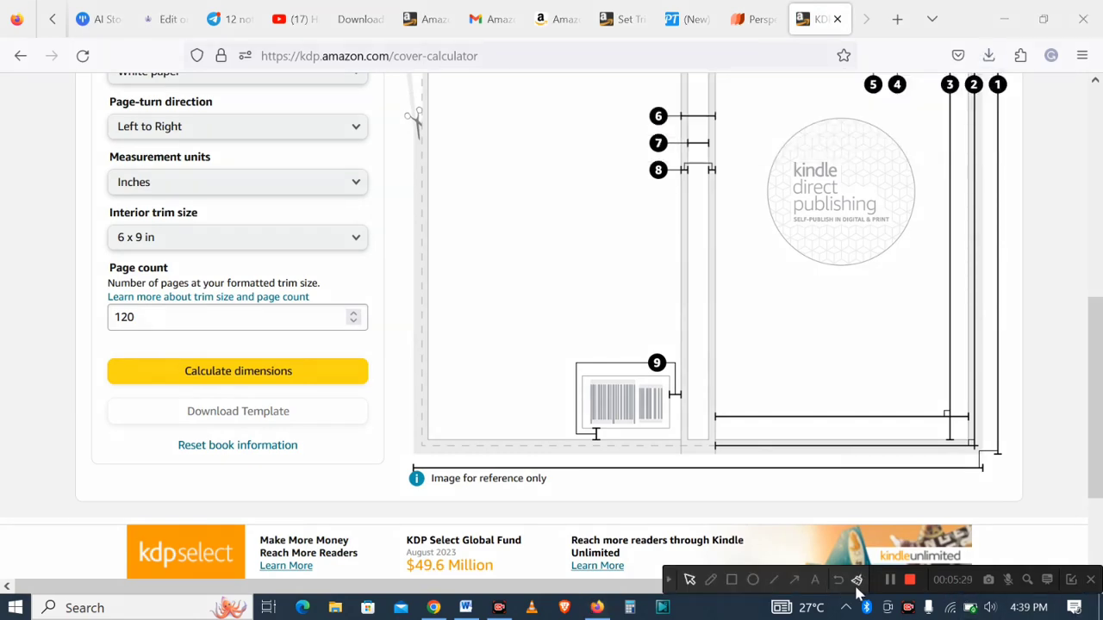
click(798, 586)
mouse_move(343, 399)
mouse_down()
mouse_move(911, 78)
mouse_move(981, 58)
mouse_up()
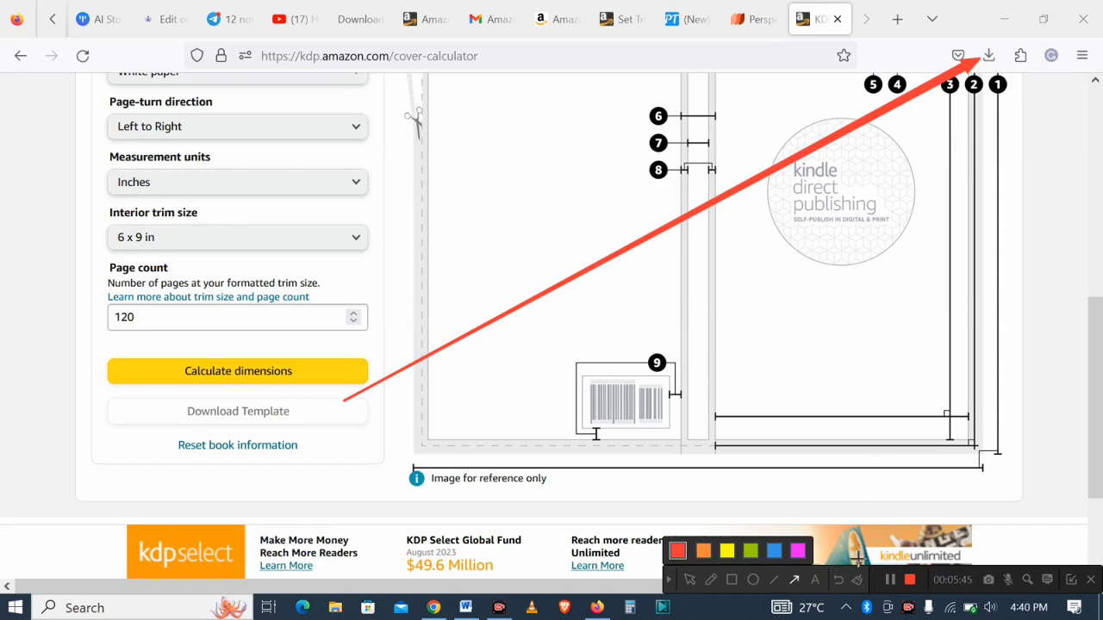
click(838, 581)
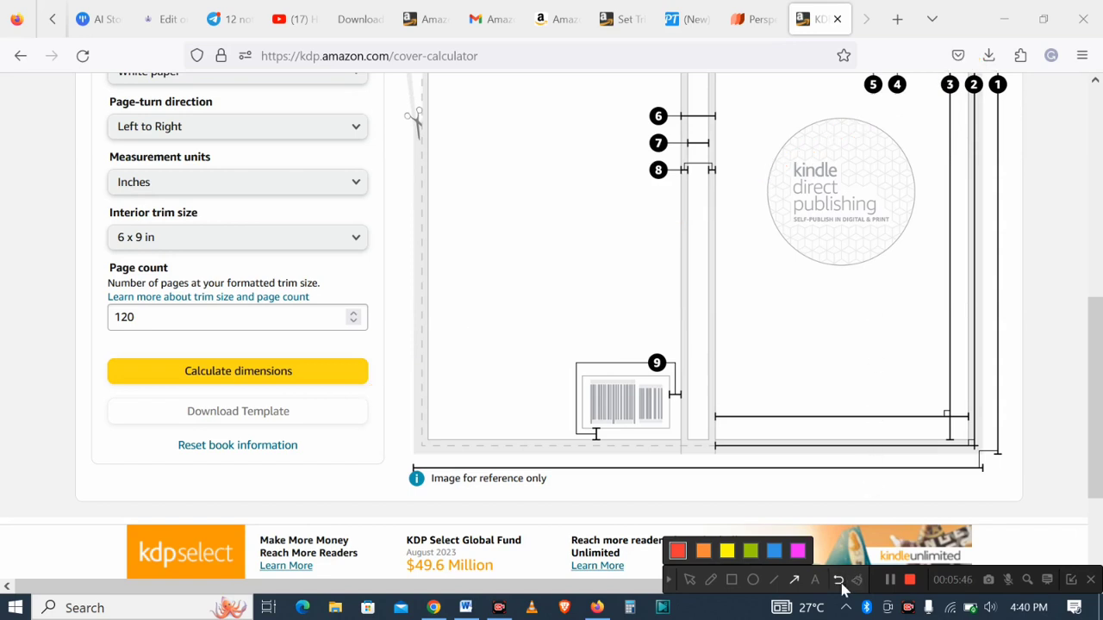
click(668, 580)
click(991, 56)
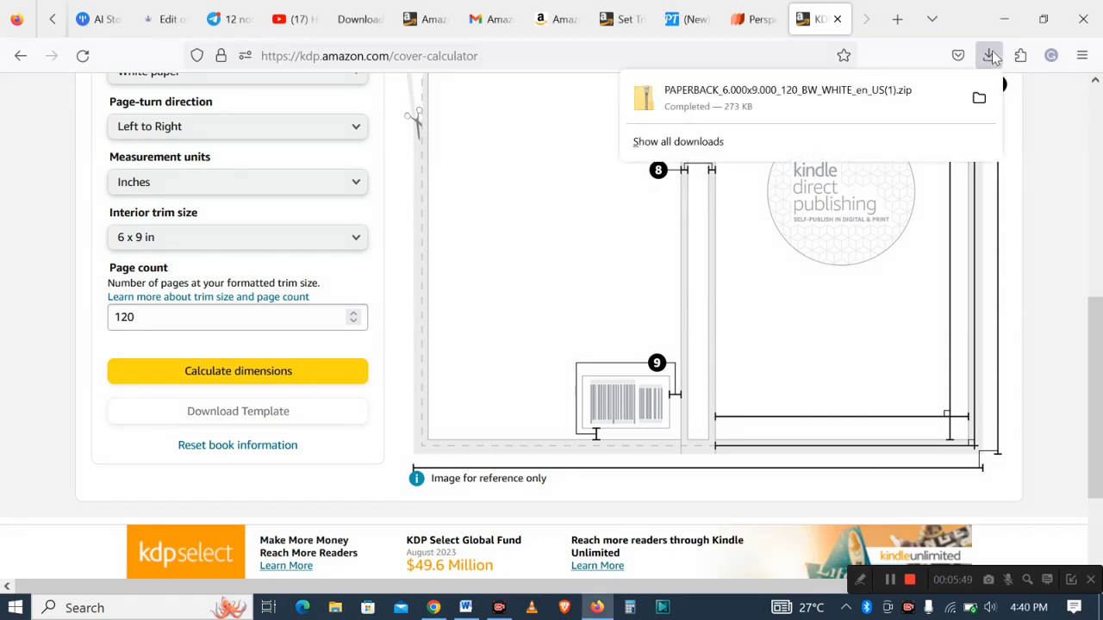
click(979, 100)
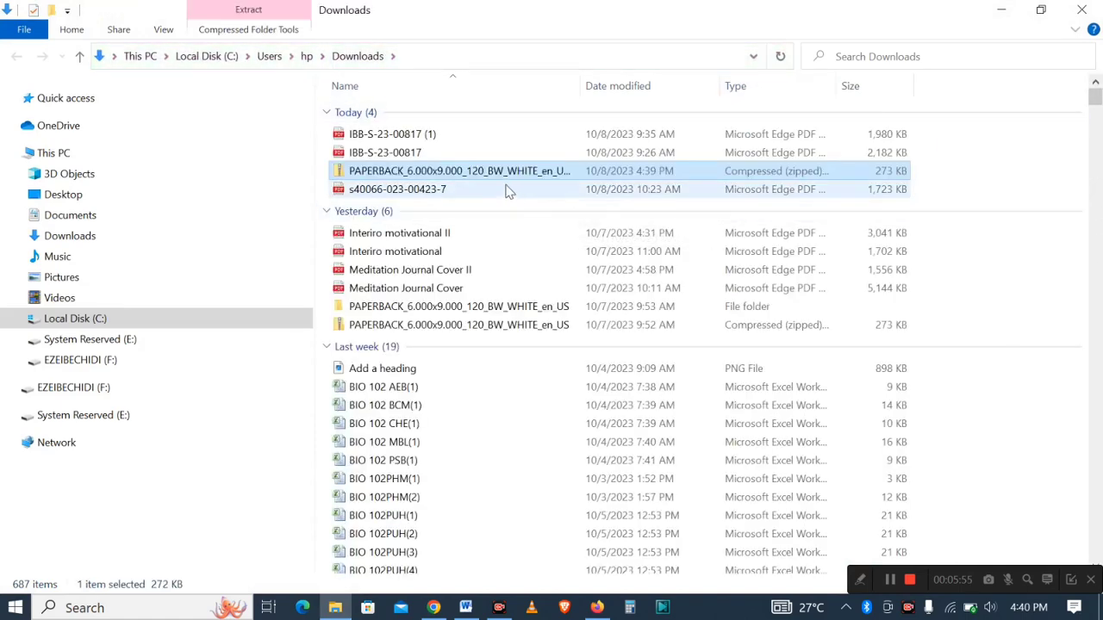
click(860, 580)
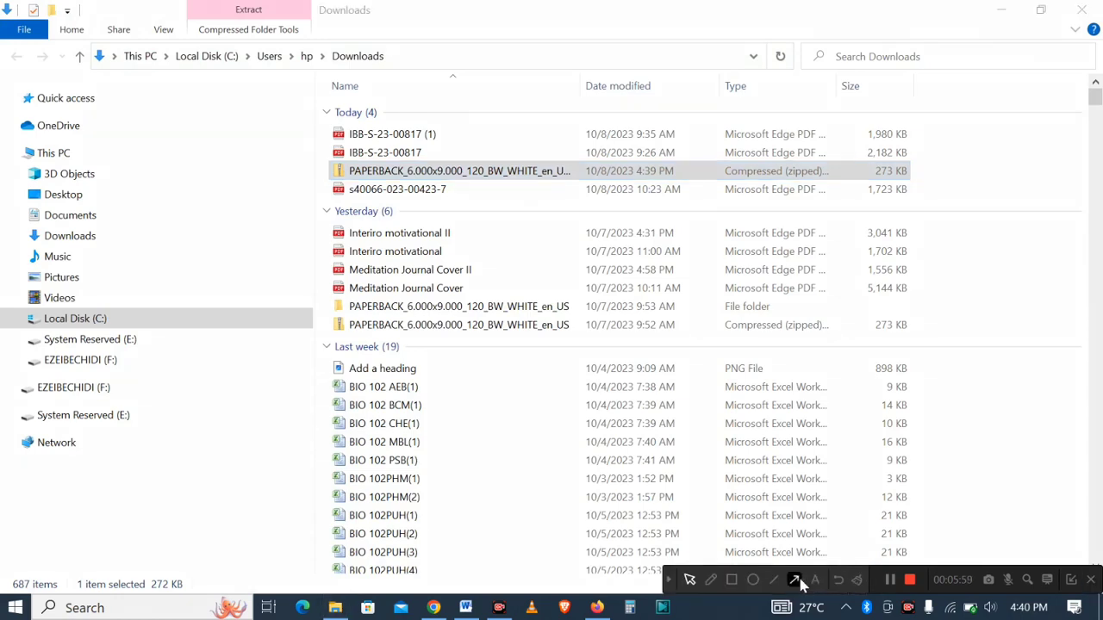
click(794, 580)
mouse_move(1043, 546)
mouse_down()
mouse_move(704, 313)
mouse_move(686, 190)
mouse_move(690, 172)
mouse_move(704, 171)
mouse_up()
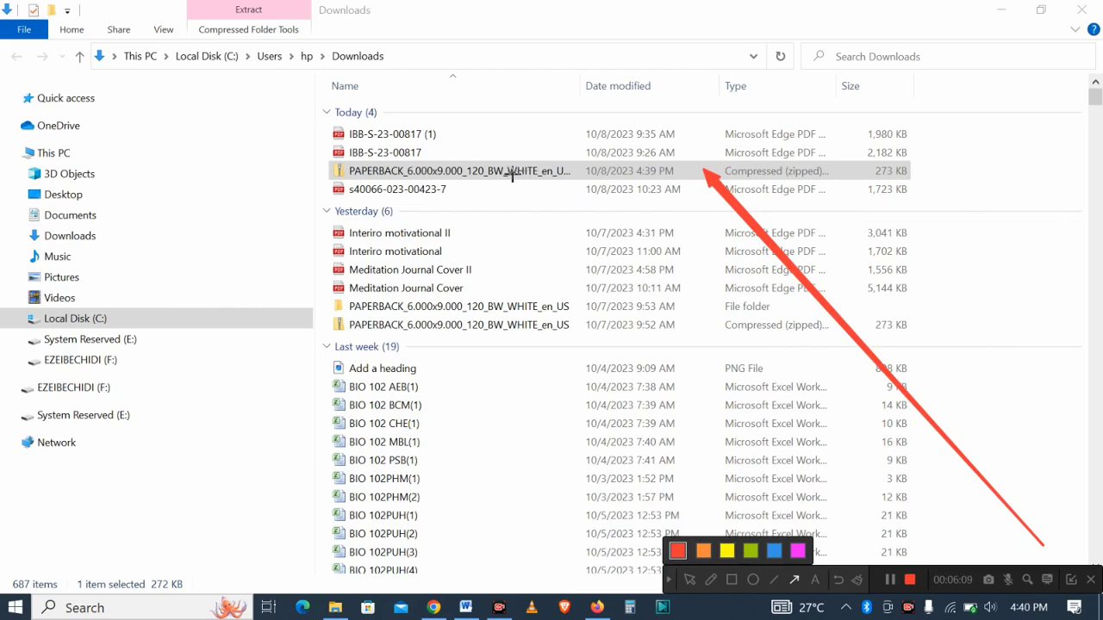
click(839, 580)
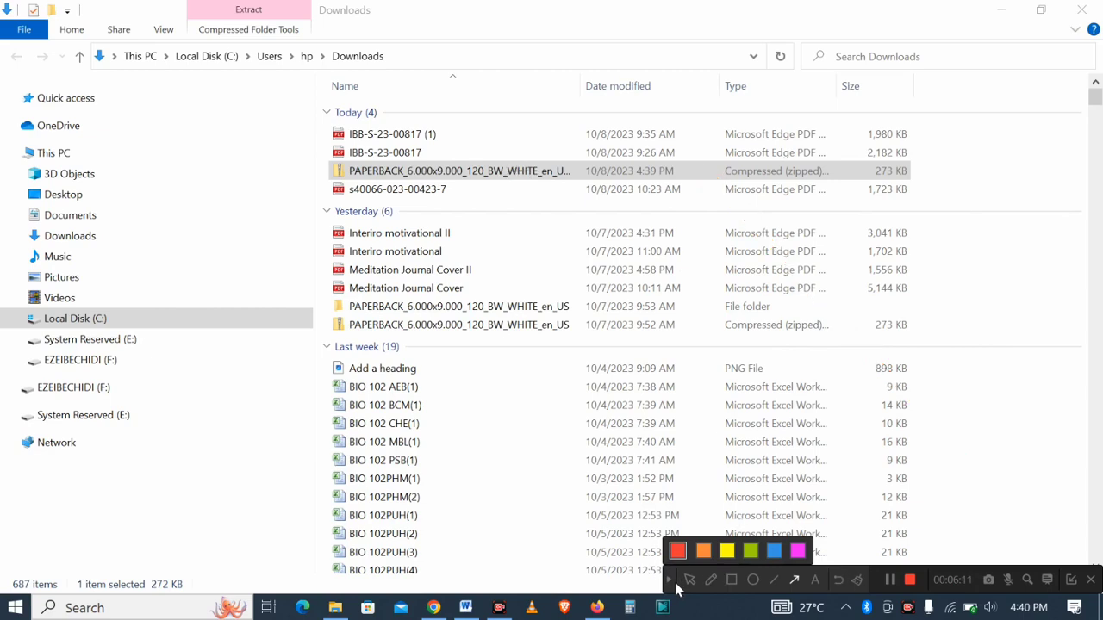
click(671, 581)
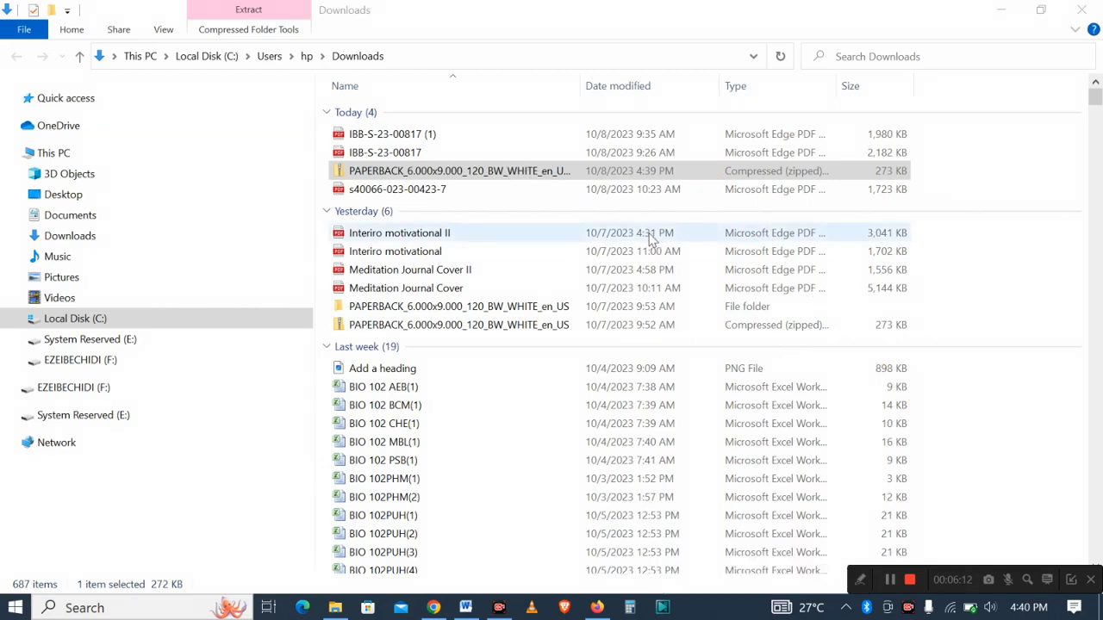
- Extract all files from the PAPERBACK_6.000x9.000_120_BW_WHITE_en_US zip into its default destination folder
click(598, 172)
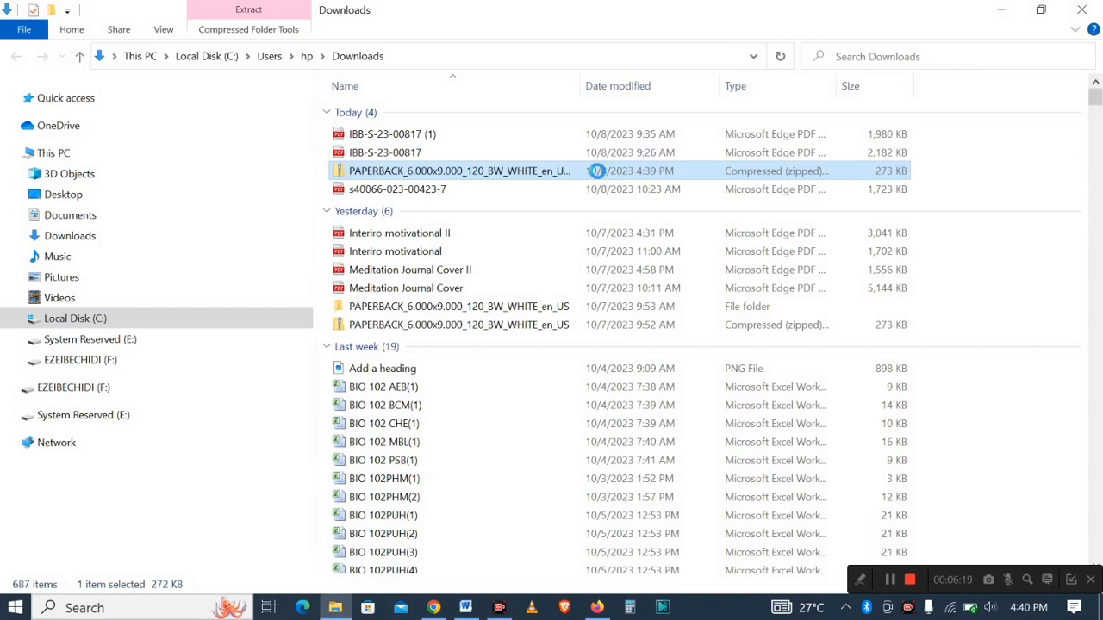
right_click(598, 173)
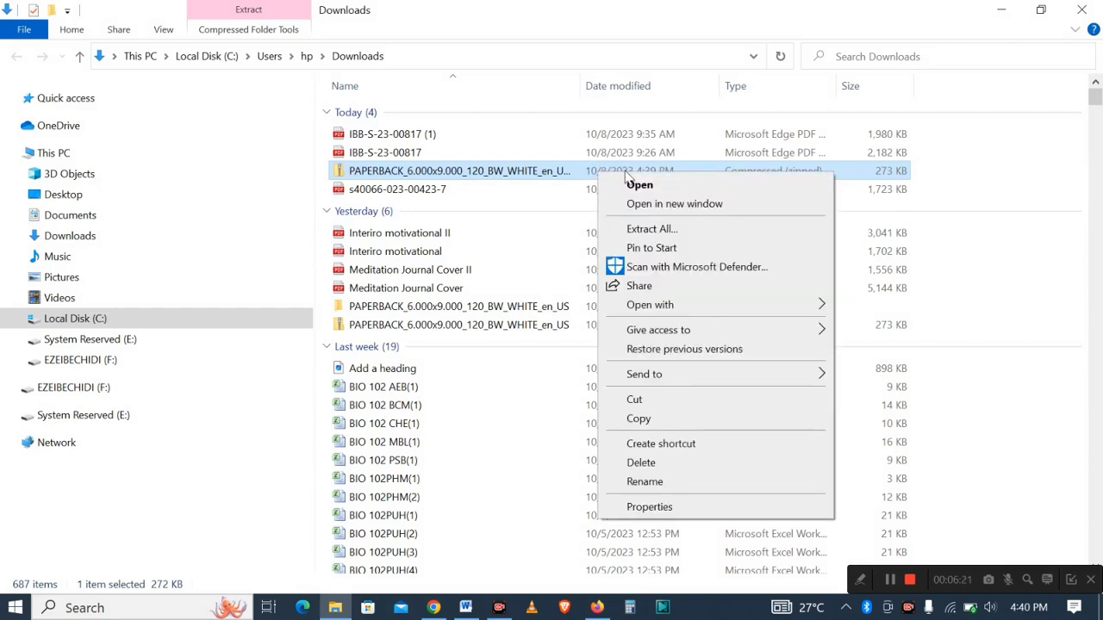
click(650, 230)
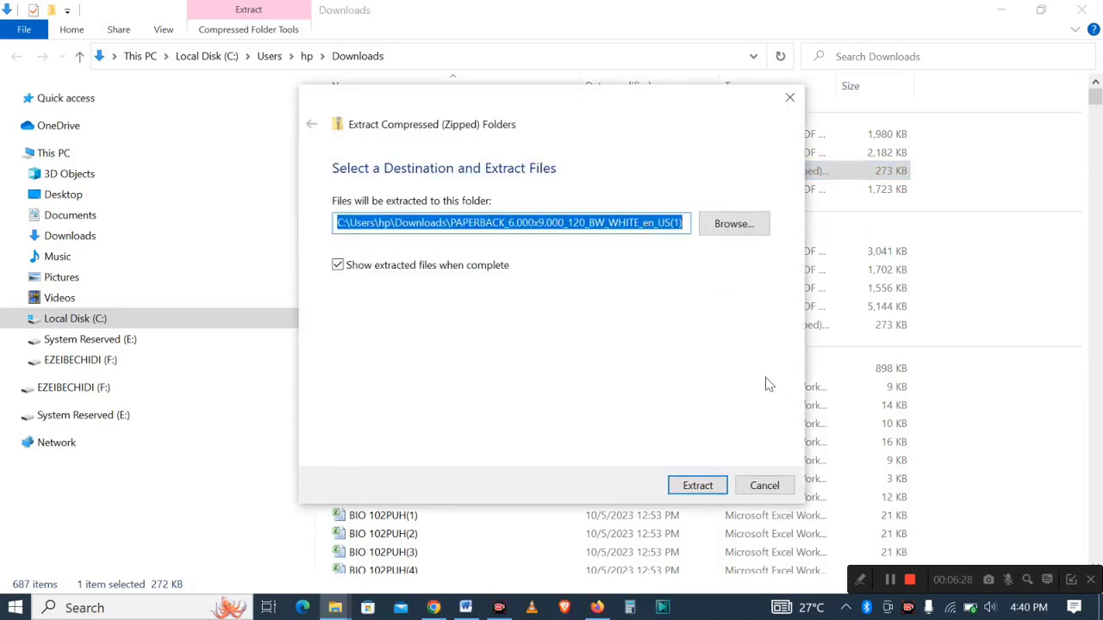
click(688, 488)
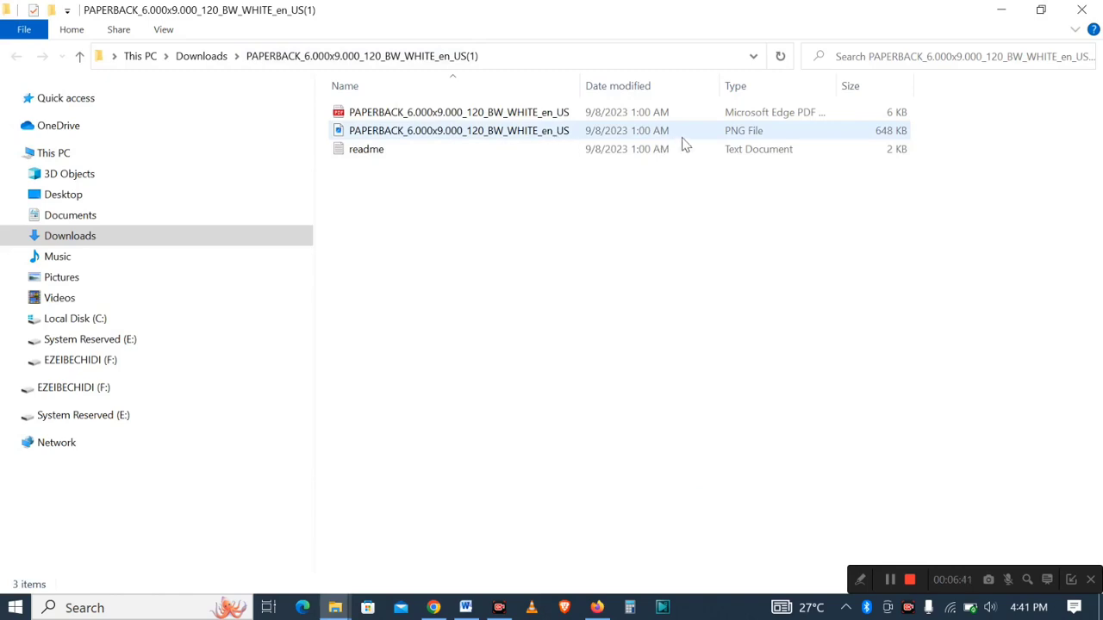
- Open the extracted PNG cover template image
click(859, 583)
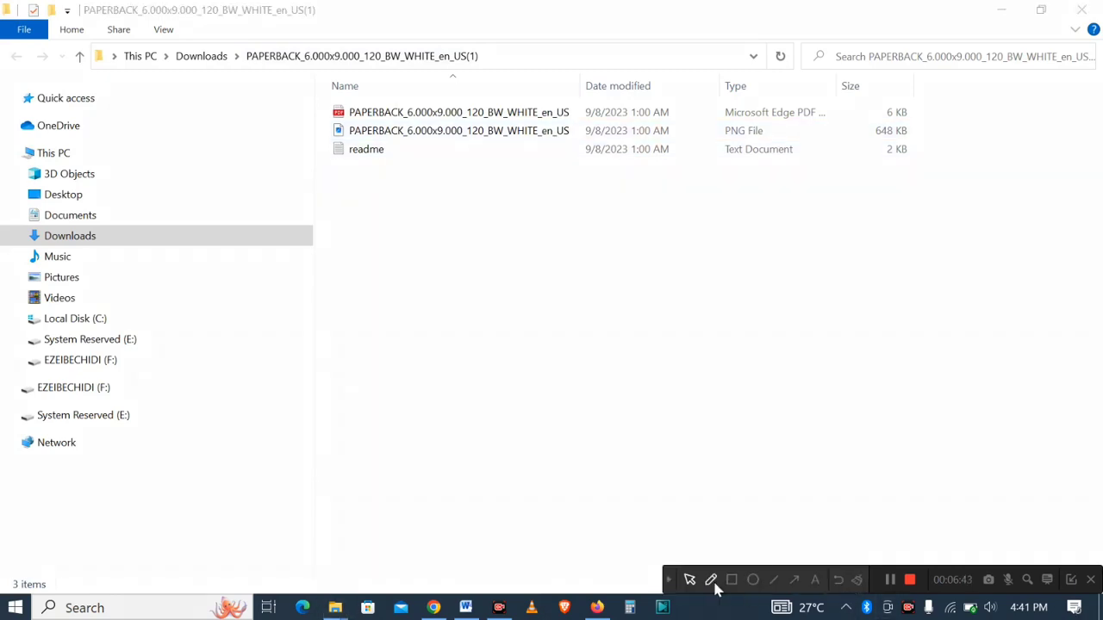
click(795, 580)
mouse_move(348, 512)
mouse_down()
mouse_move(589, 264)
mouse_move(591, 140)
mouse_move(561, 116)
mouse_move(560, 130)
mouse_up()
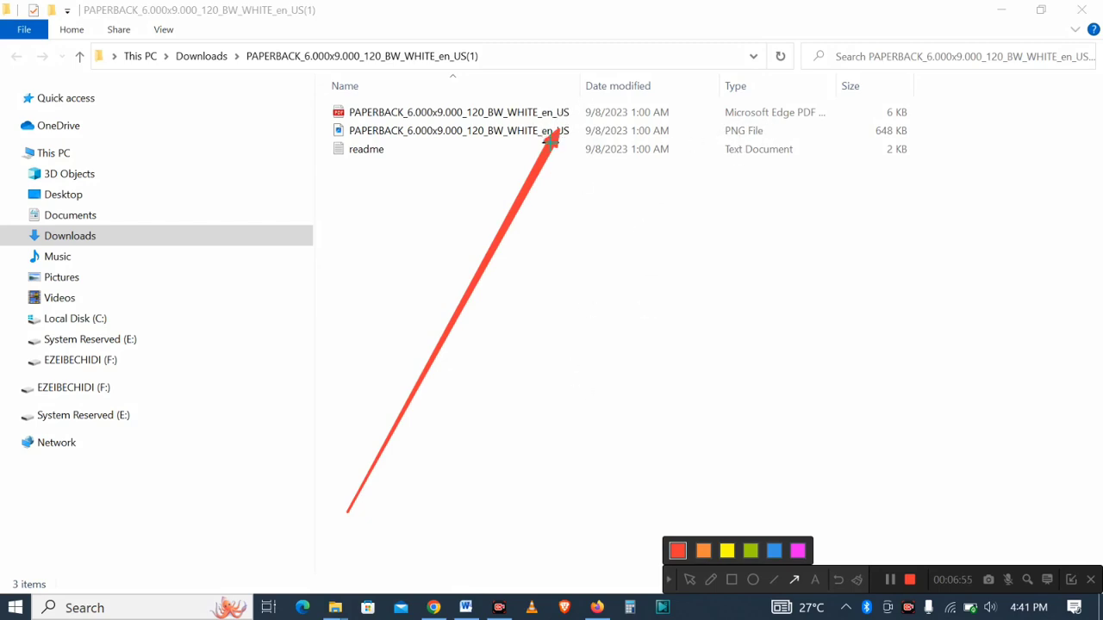
click(834, 583)
click(669, 579)
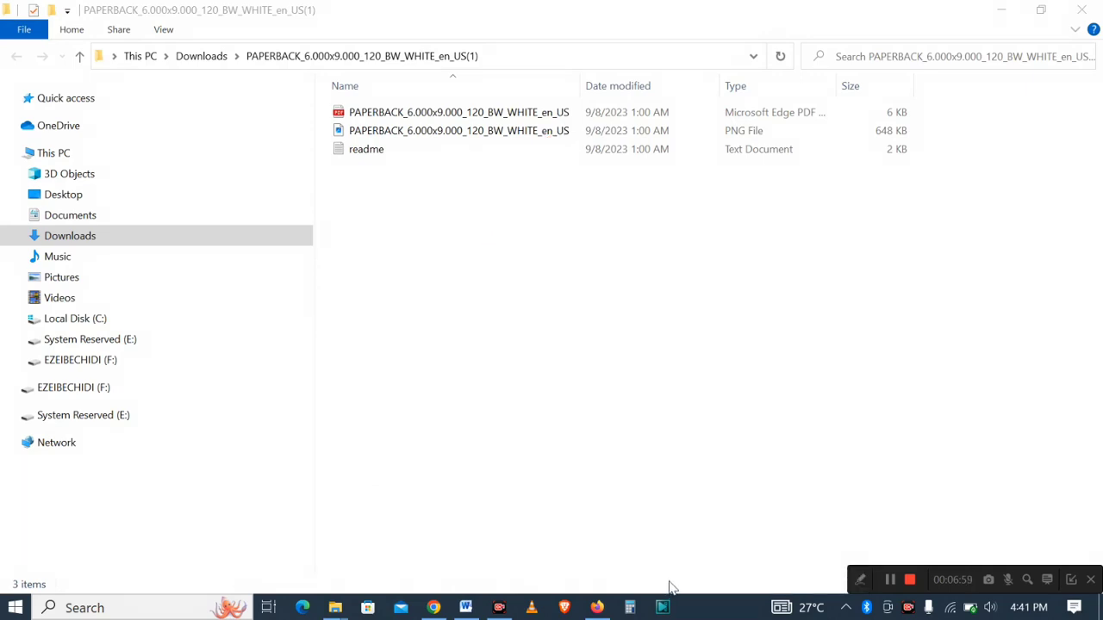
double_click(500, 130)
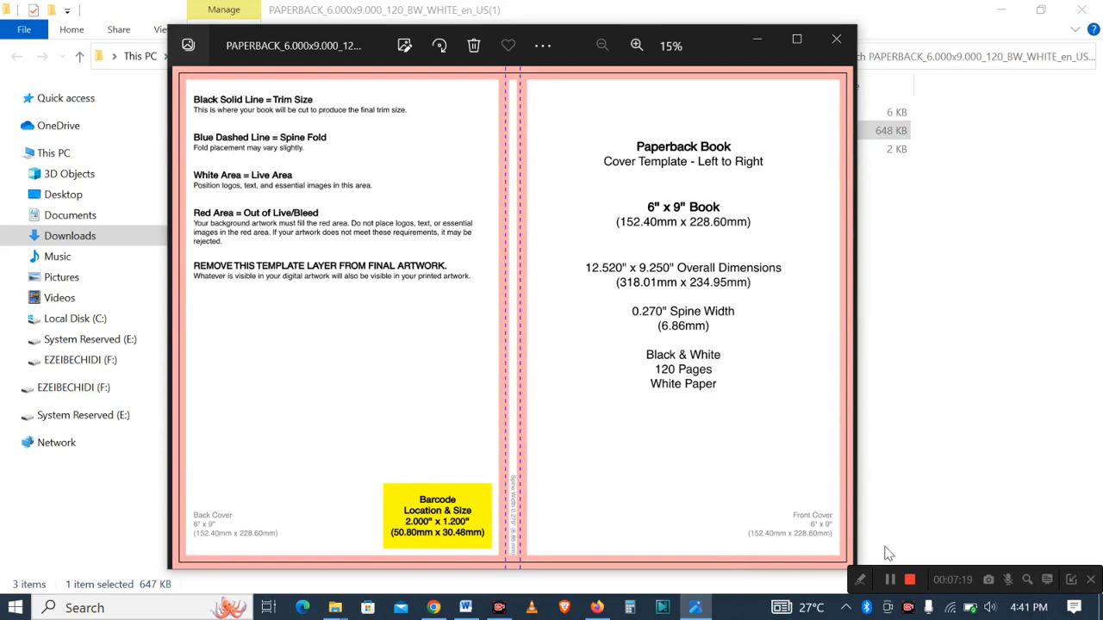
- Review the overall dimensions, spine width and page details printed on the cover template
click(861, 581)
click(732, 580)
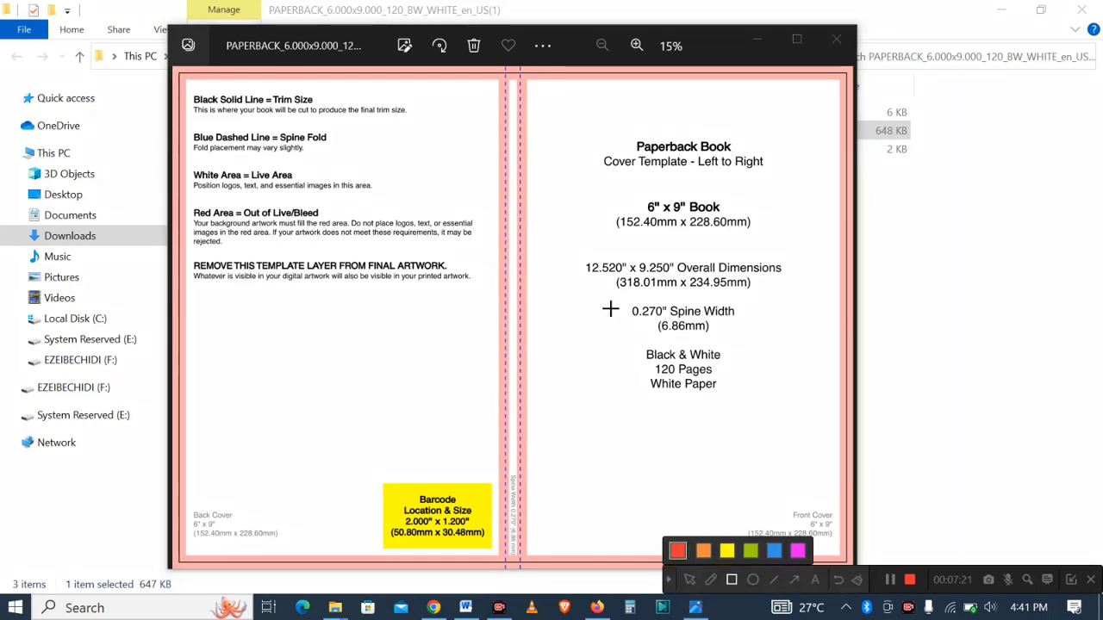
mouse_move(567, 250)
mouse_down()
mouse_move(618, 288)
mouse_move(790, 278)
mouse_up()
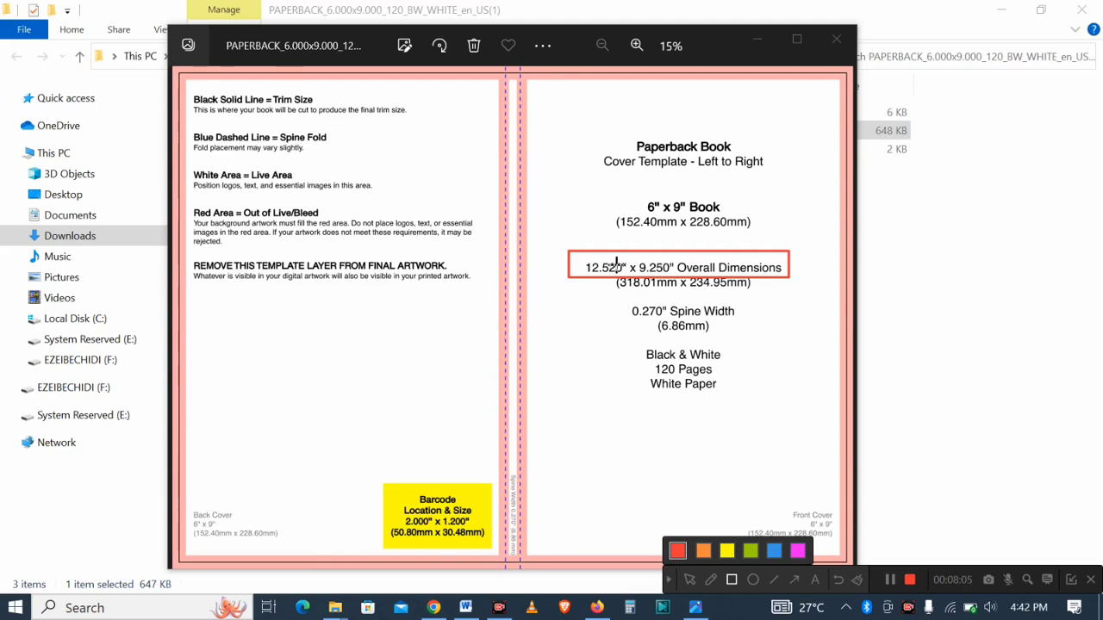
click(671, 581)
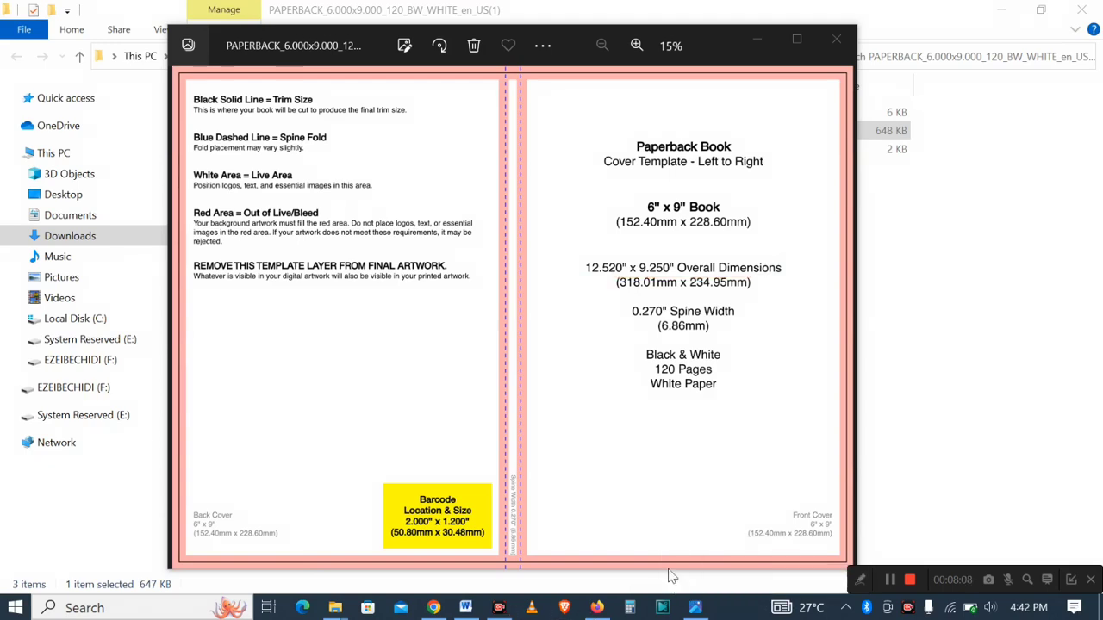
- Switch to Chrome and go to the Canva home page tab
click(433, 608)
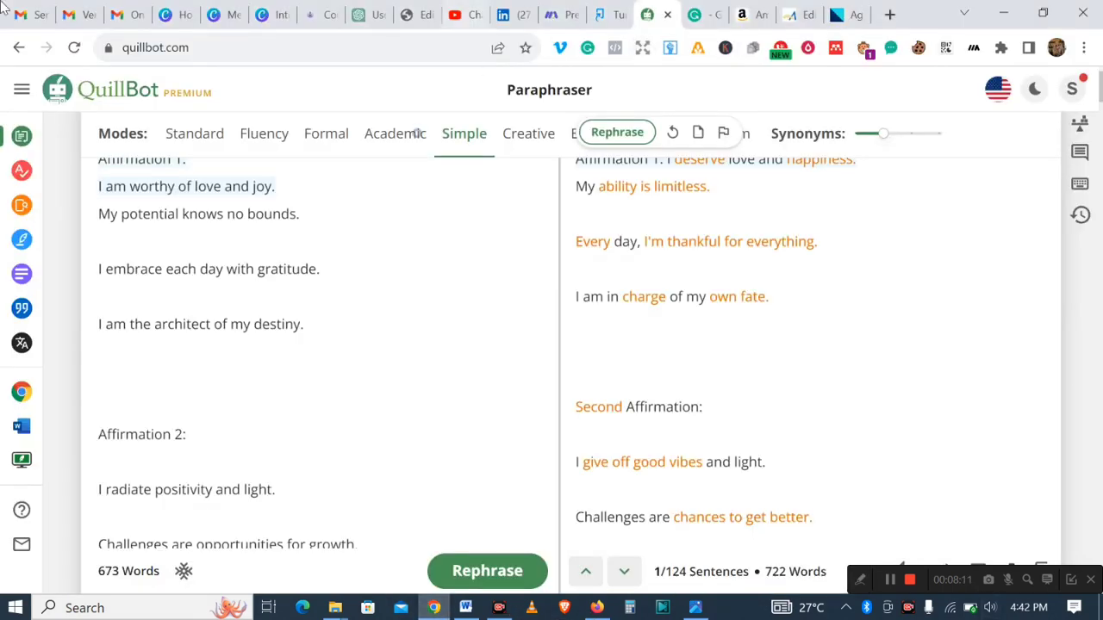
click(168, 17)
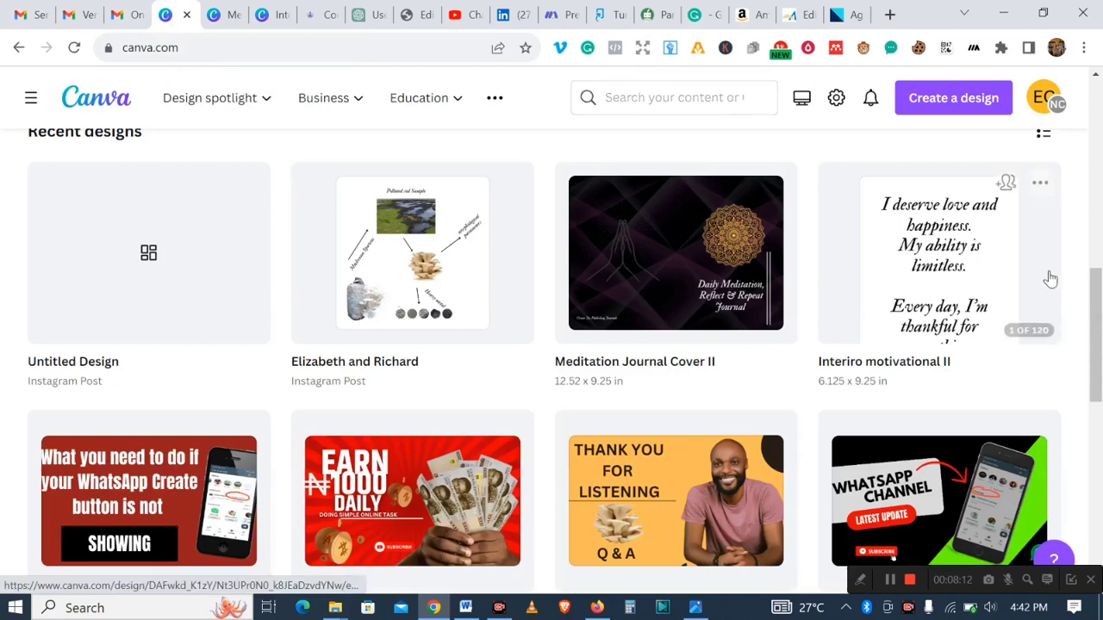
drag(1094, 313, 1094, 86)
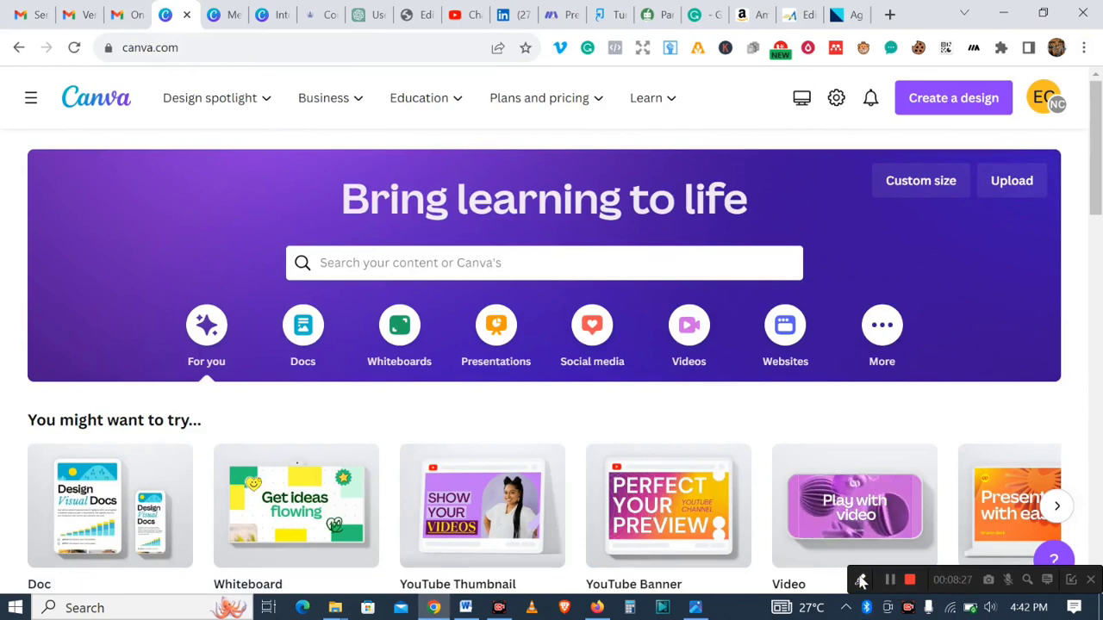
click(860, 582)
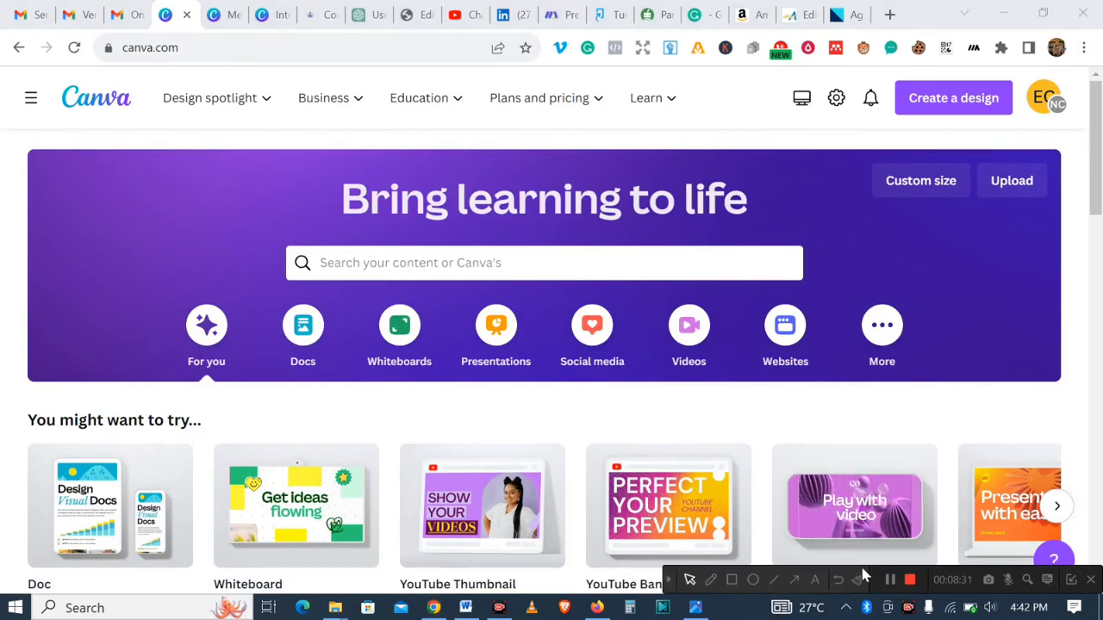
click(794, 579)
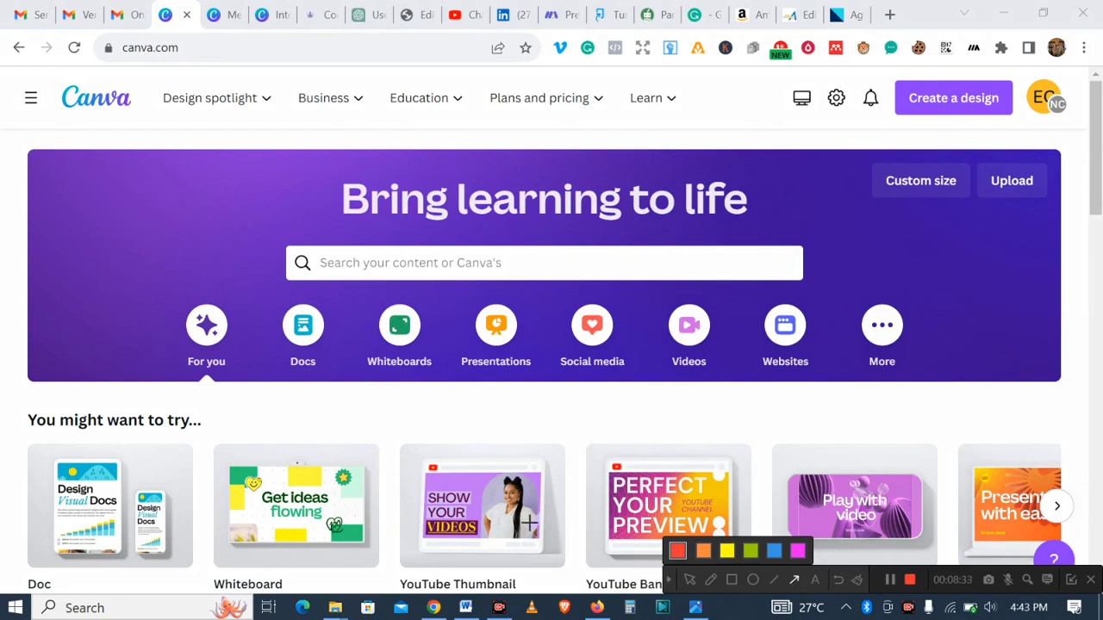
drag(528, 524, 747, 260)
drag(836, 153, 905, 116)
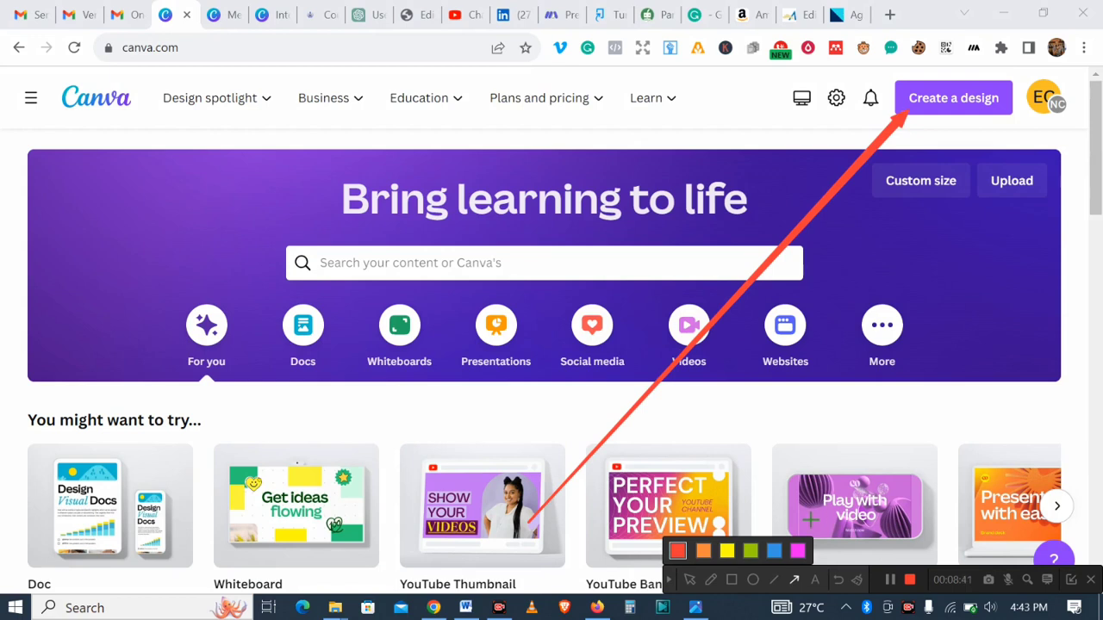
click(838, 580)
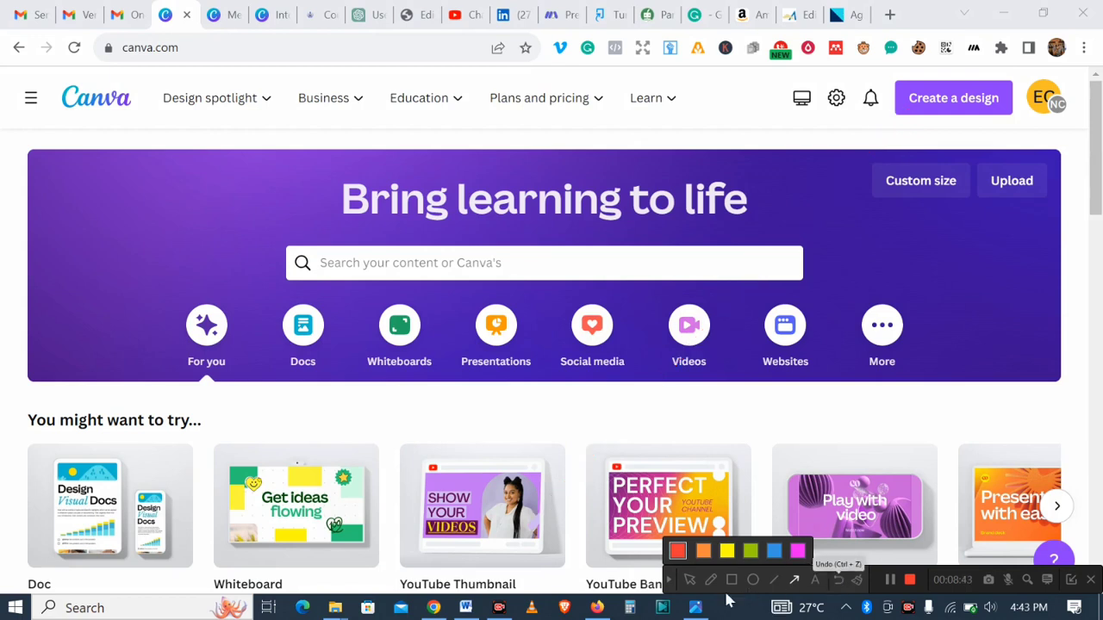
click(672, 584)
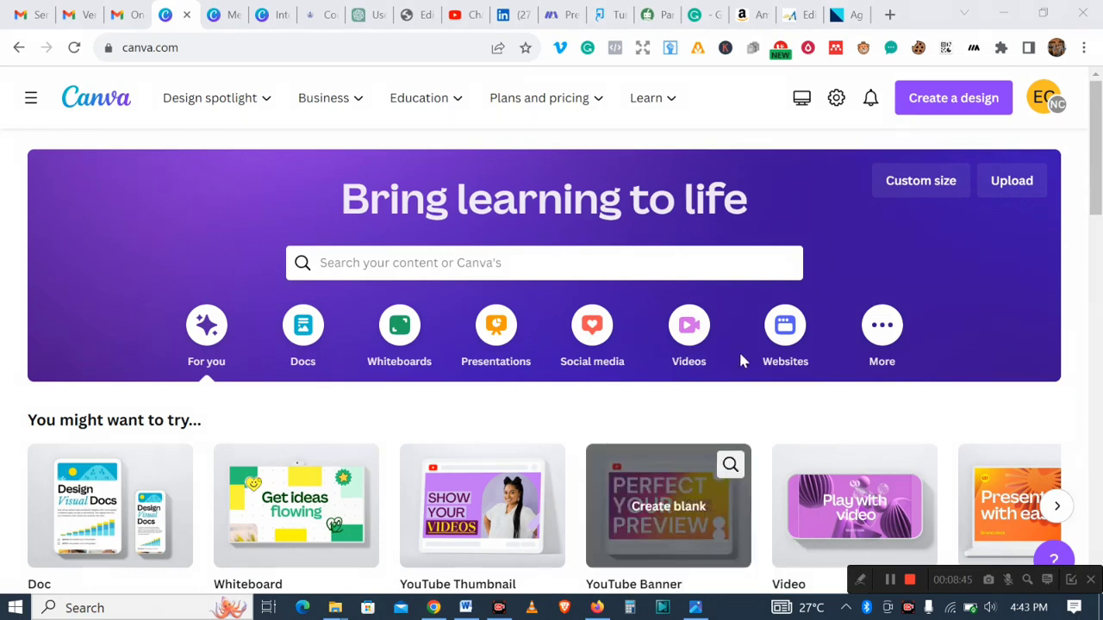
- Start a new custom-size design and switch its units to inches
click(940, 101)
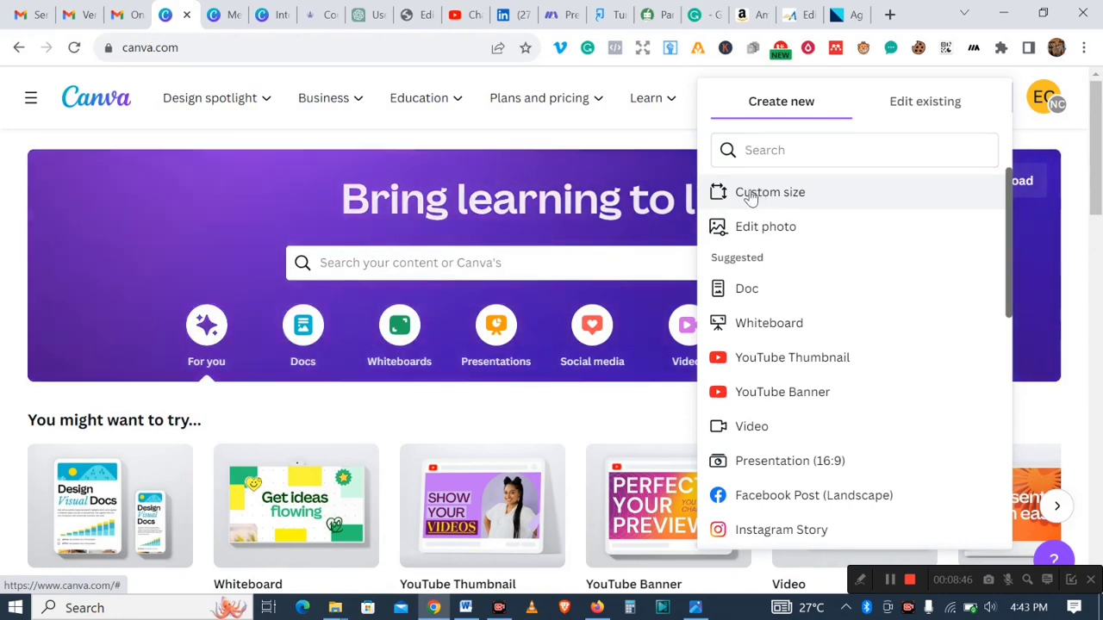
click(746, 194)
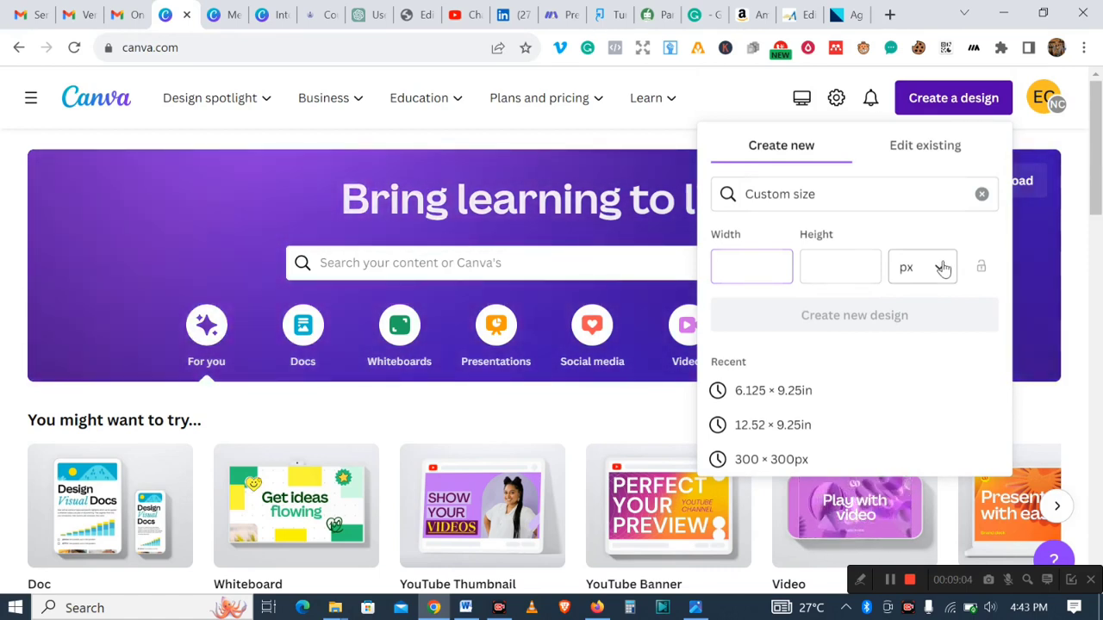
click(940, 267)
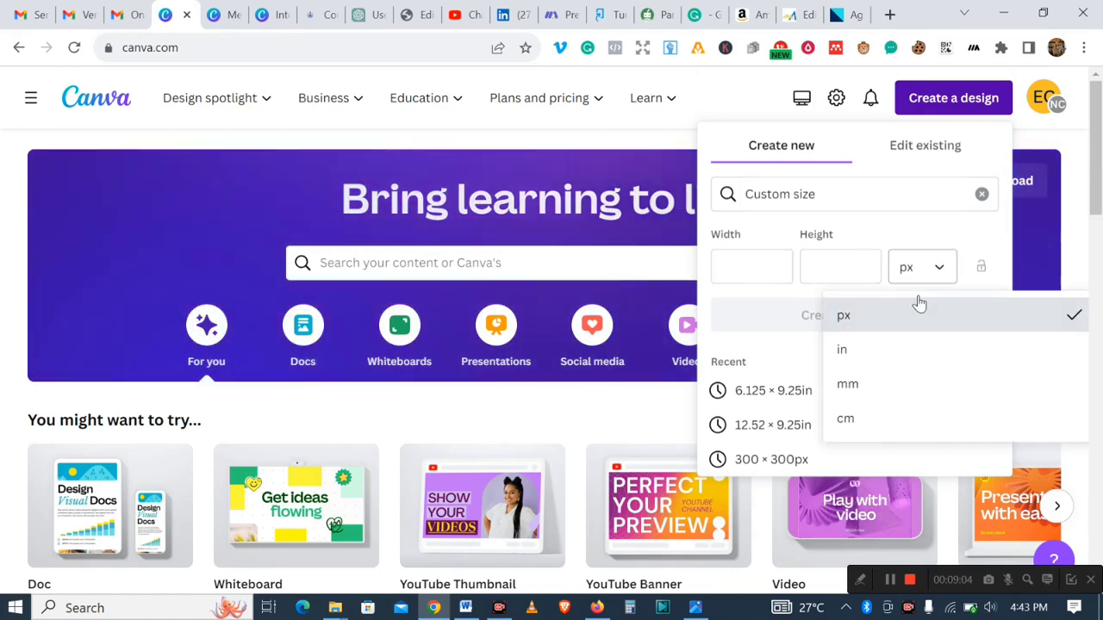
click(863, 363)
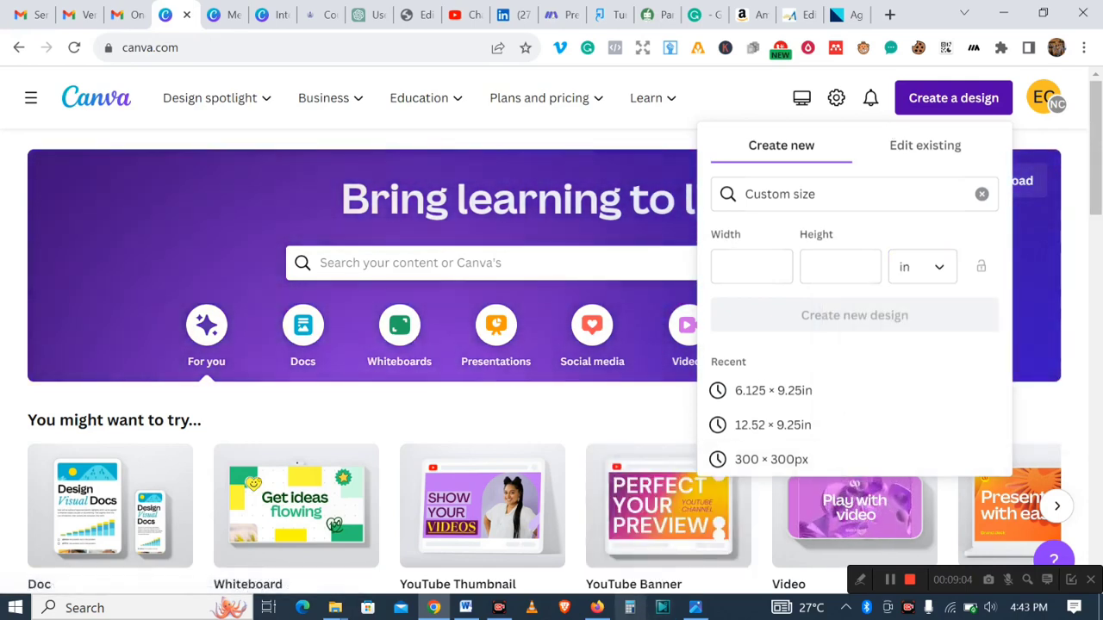
- Review the overall dimensions printed on the cover template image before entering the size
click(691, 608)
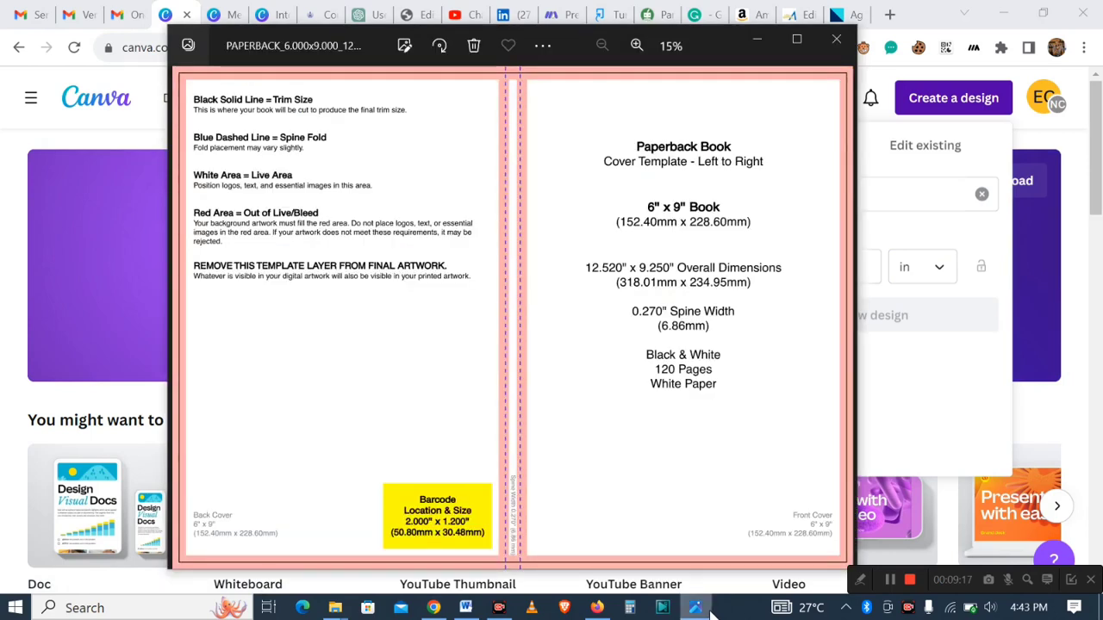
click(709, 611)
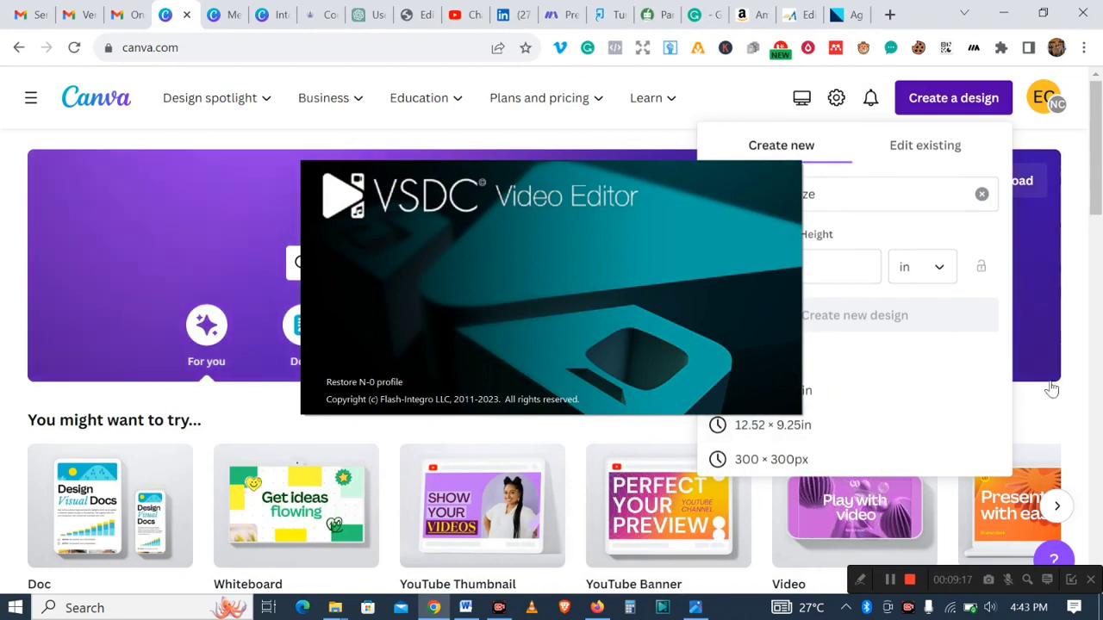
click(891, 582)
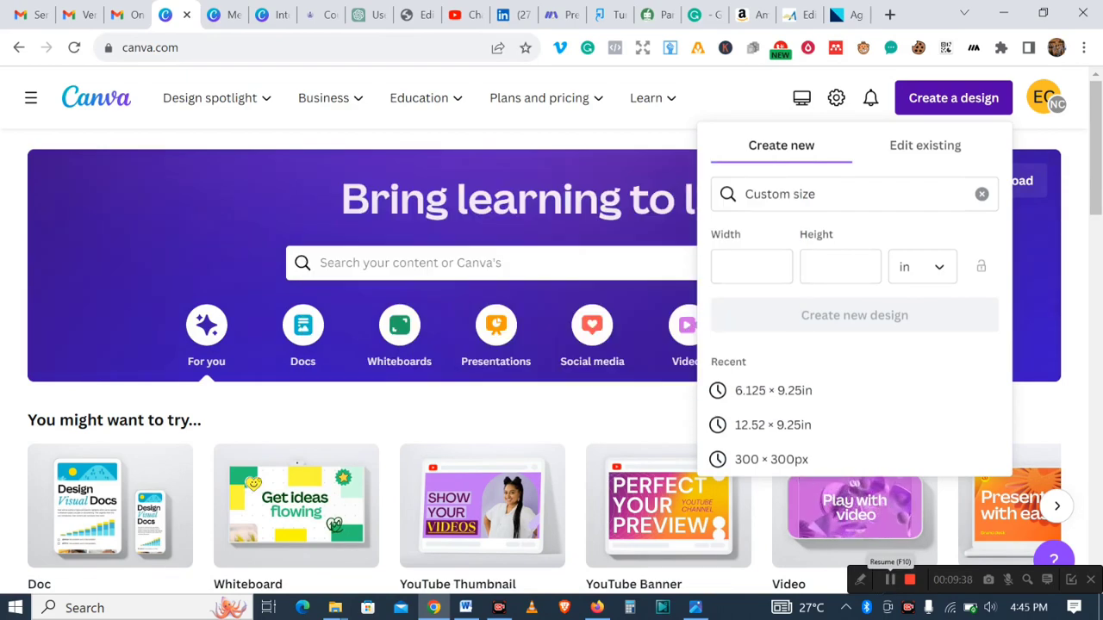
click(698, 609)
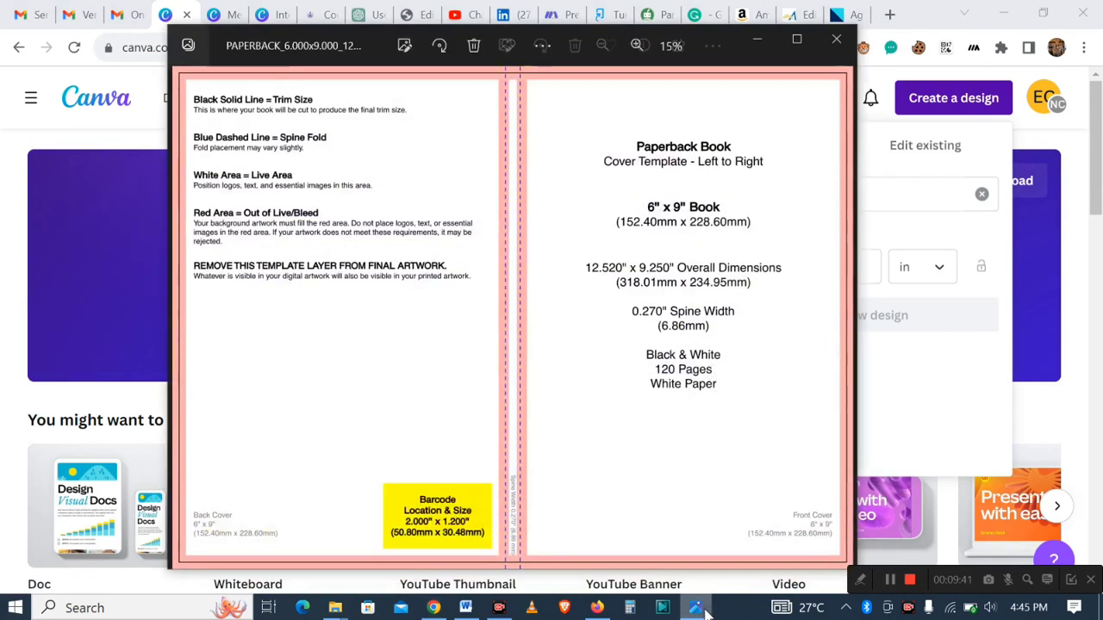
click(698, 609)
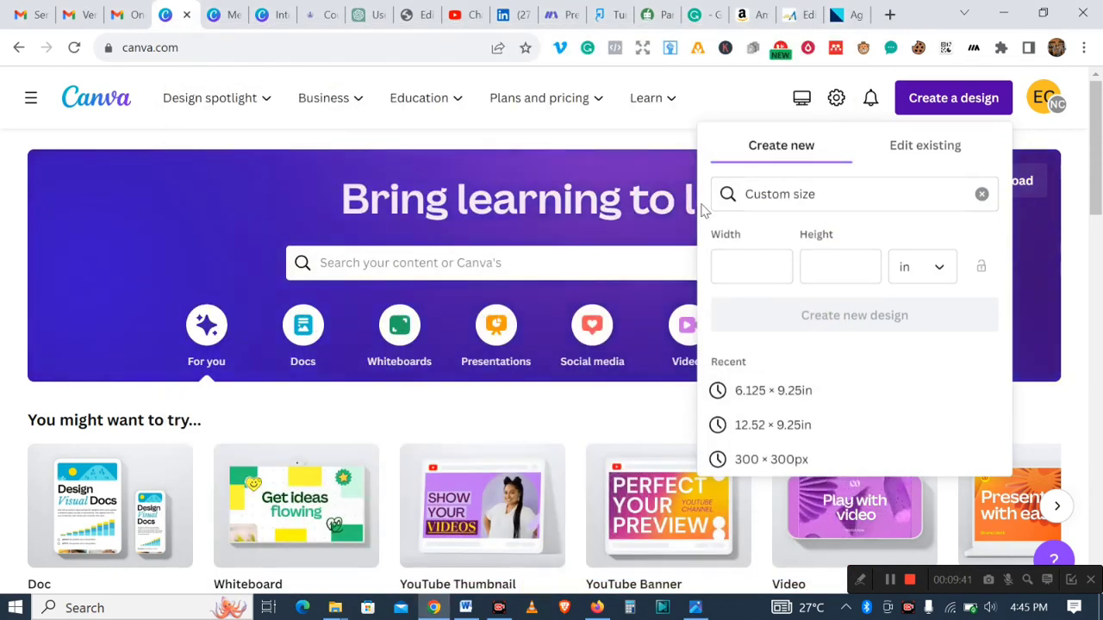
- Set the custom design width to 12.520 inches
click(755, 270)
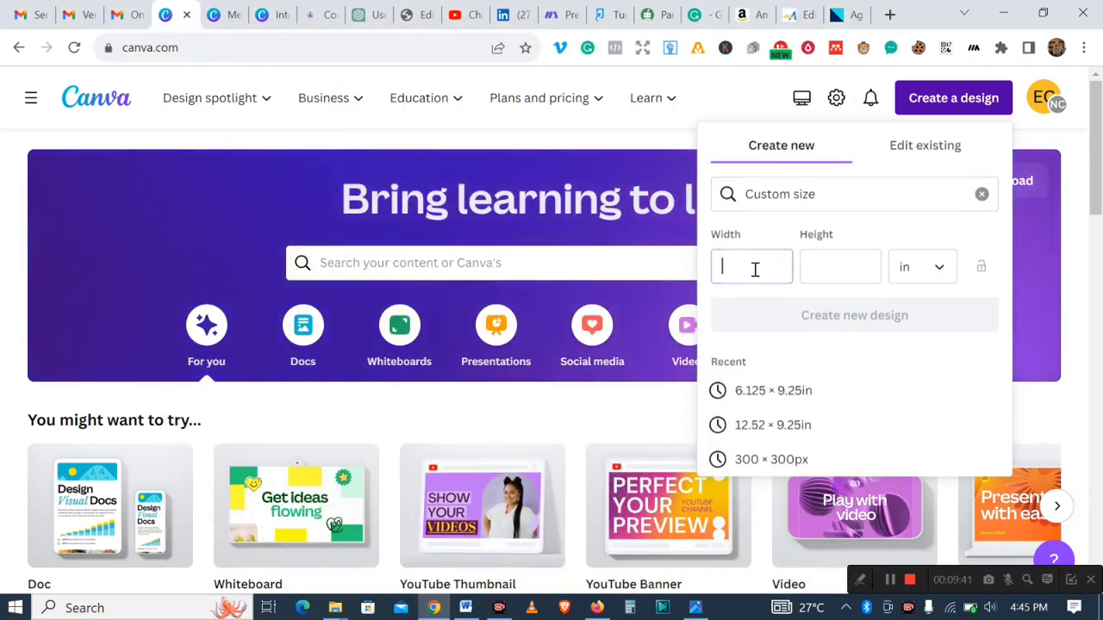
text(12)
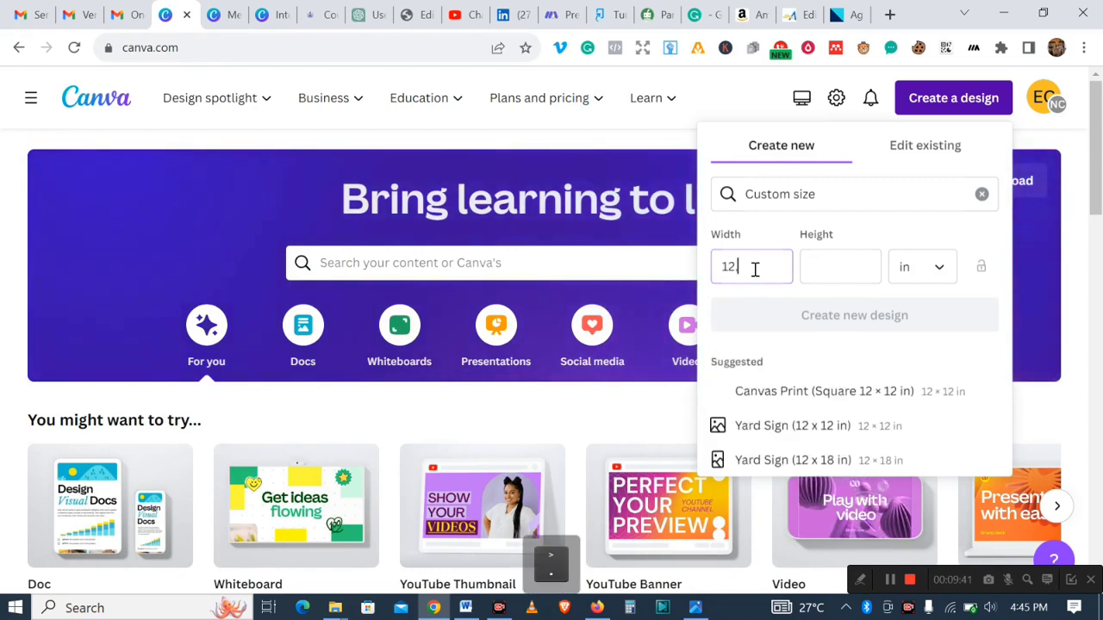
text(.52)
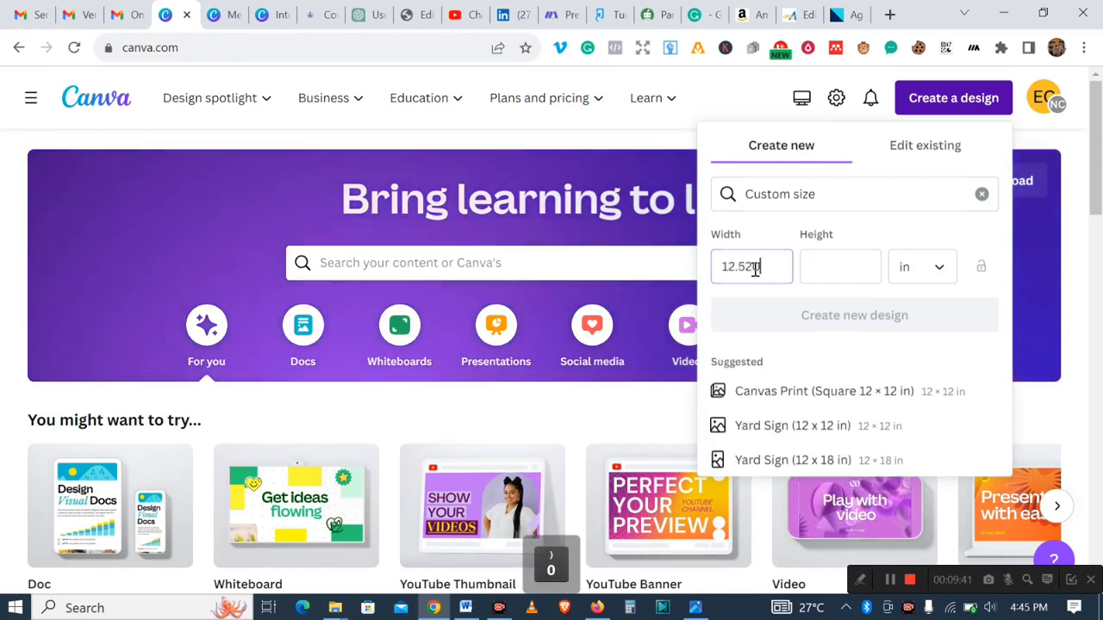
text(0)
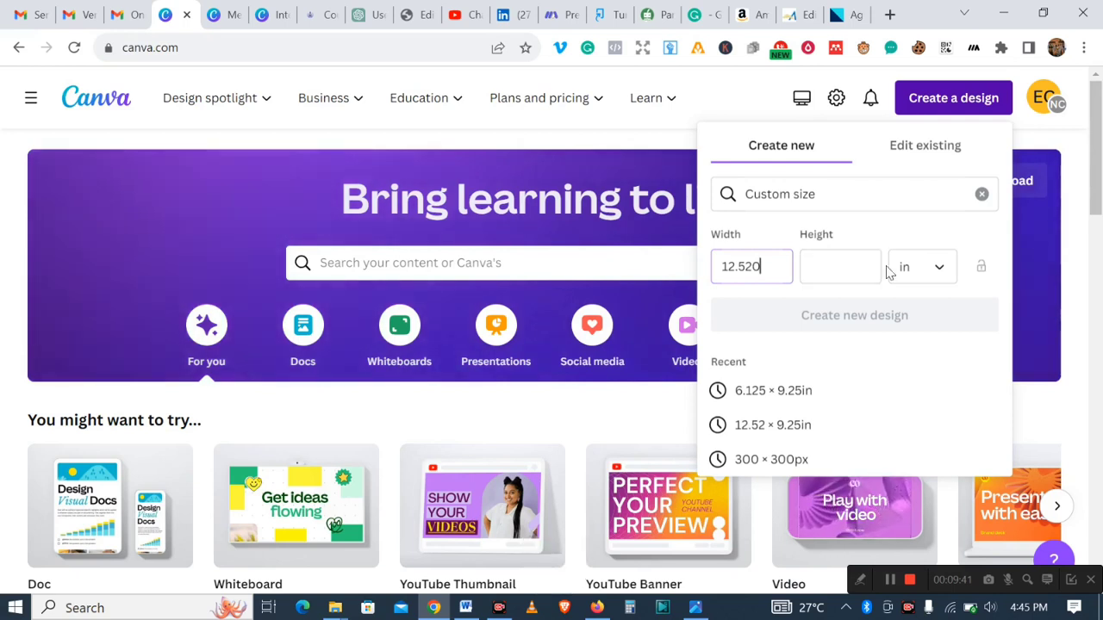
click(901, 267)
- Check the template height, set the custom height to 9.250 inches, and create the new design
click(835, 269)
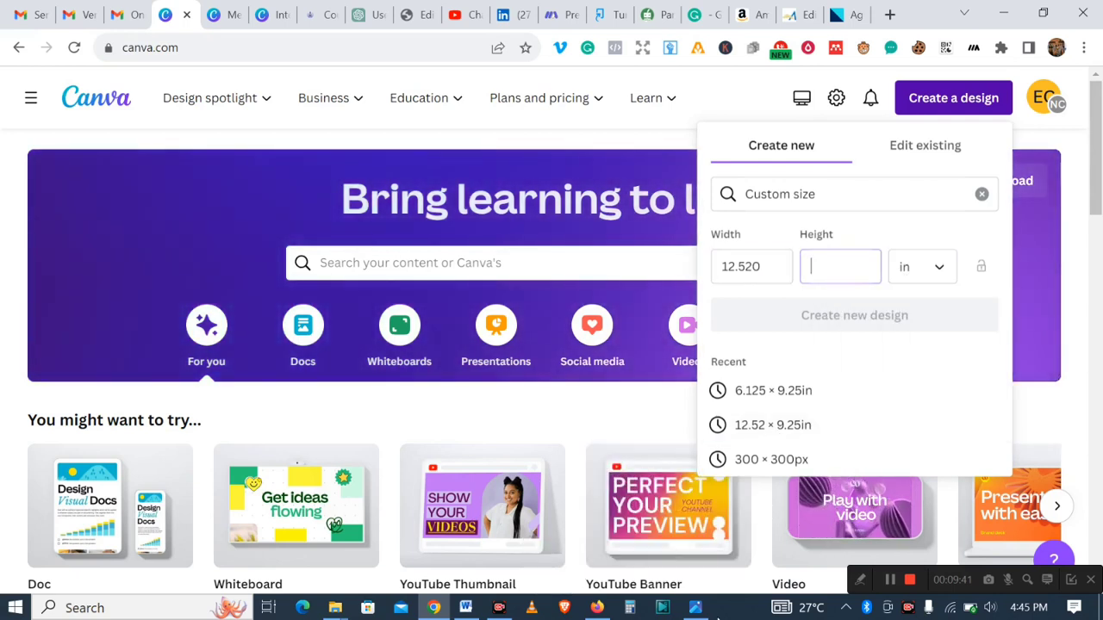
click(694, 608)
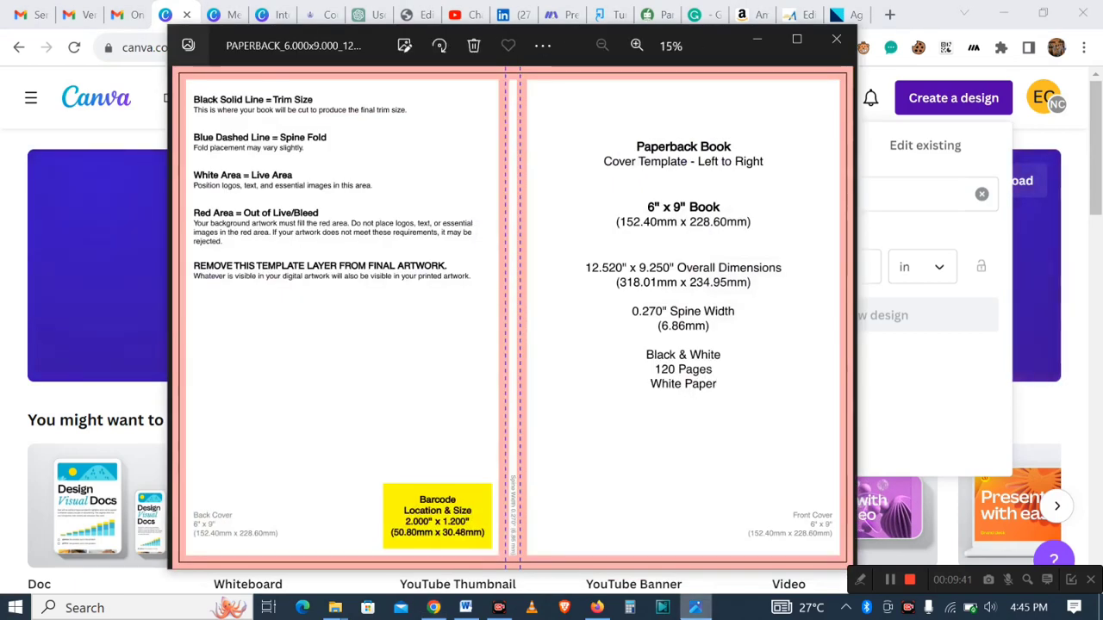
click(697, 608)
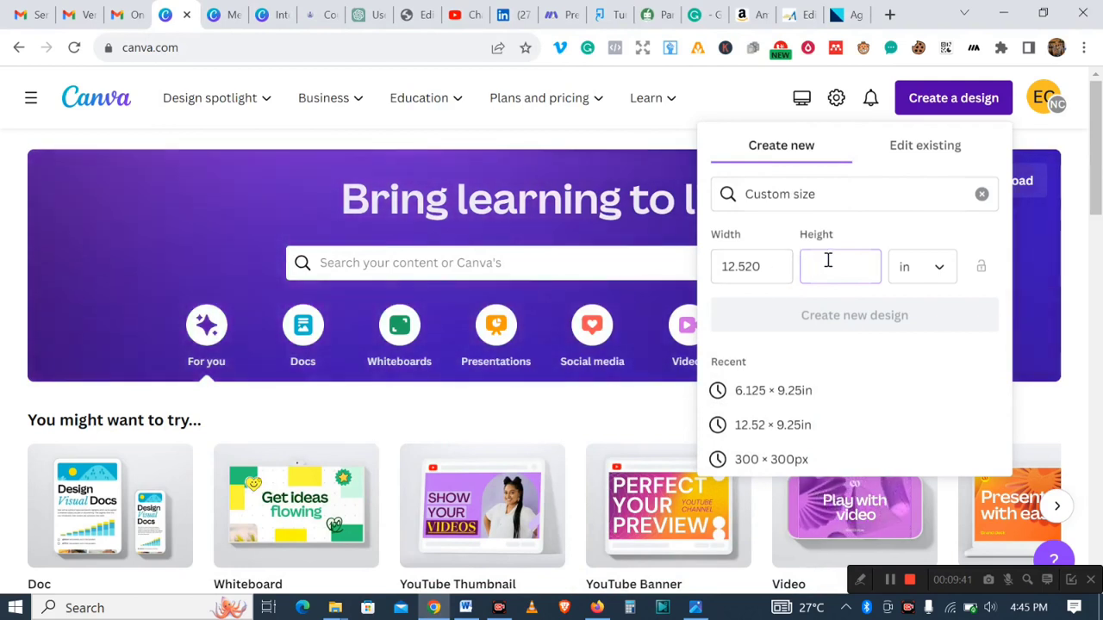
text(9)
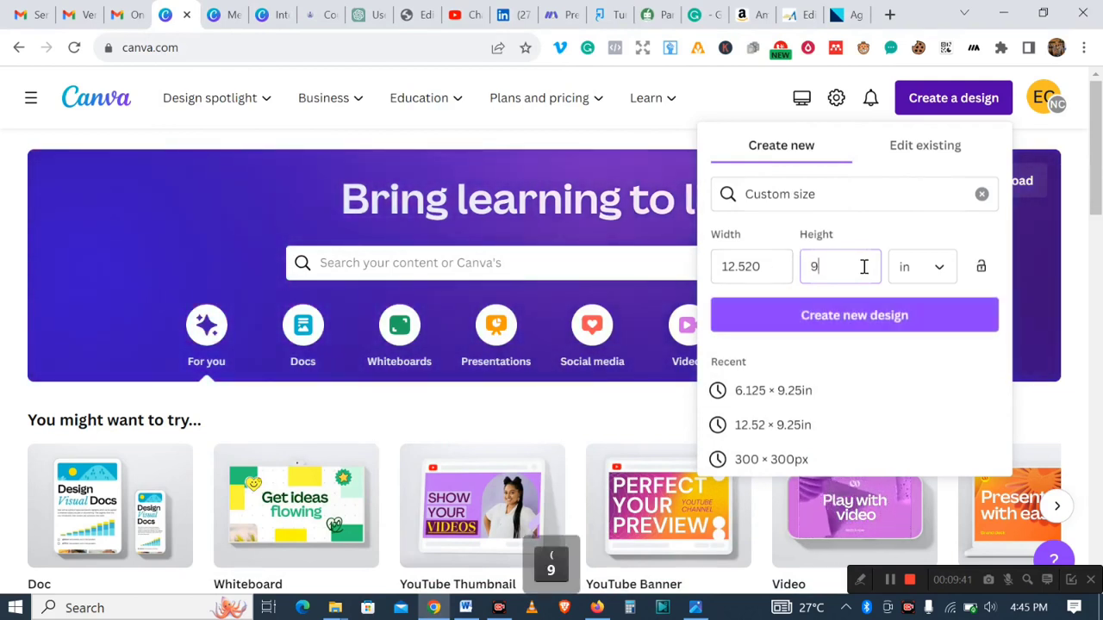
text(.250)
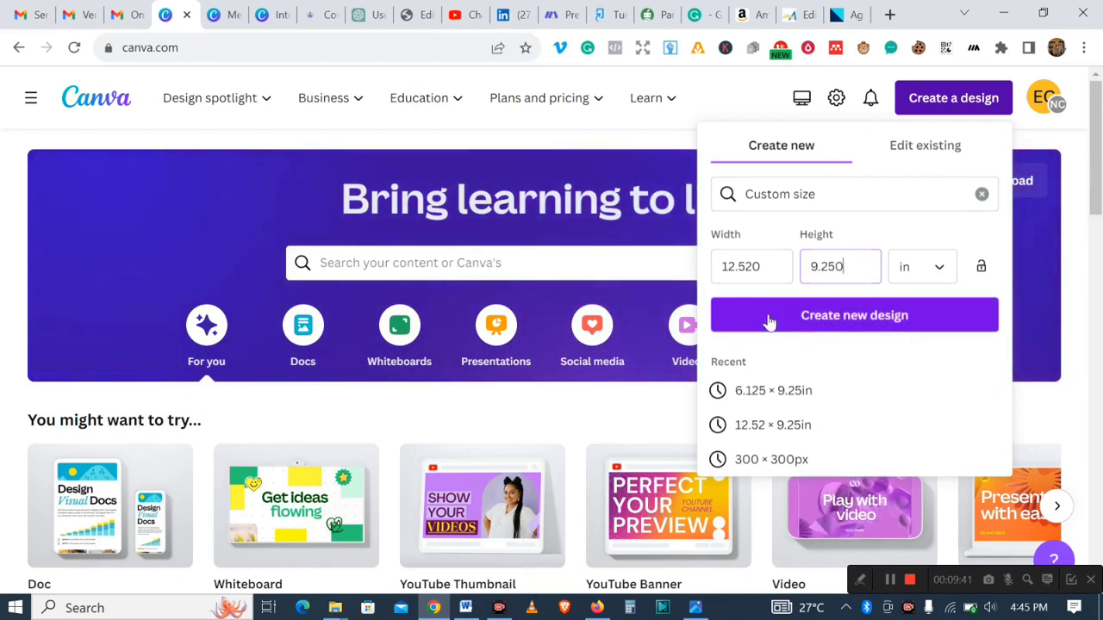
click(805, 326)
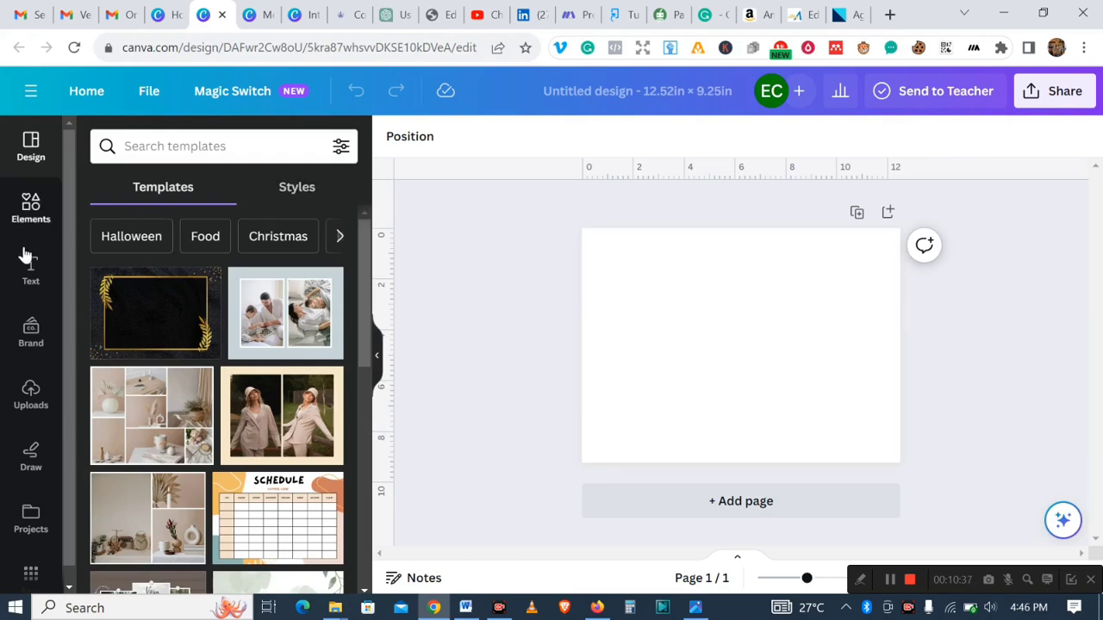
- Upload the PAPERBACK_6.000x9.000_120_BW_WHITE_en_US PNG template from the extracted folder in Downloads
click(31, 398)
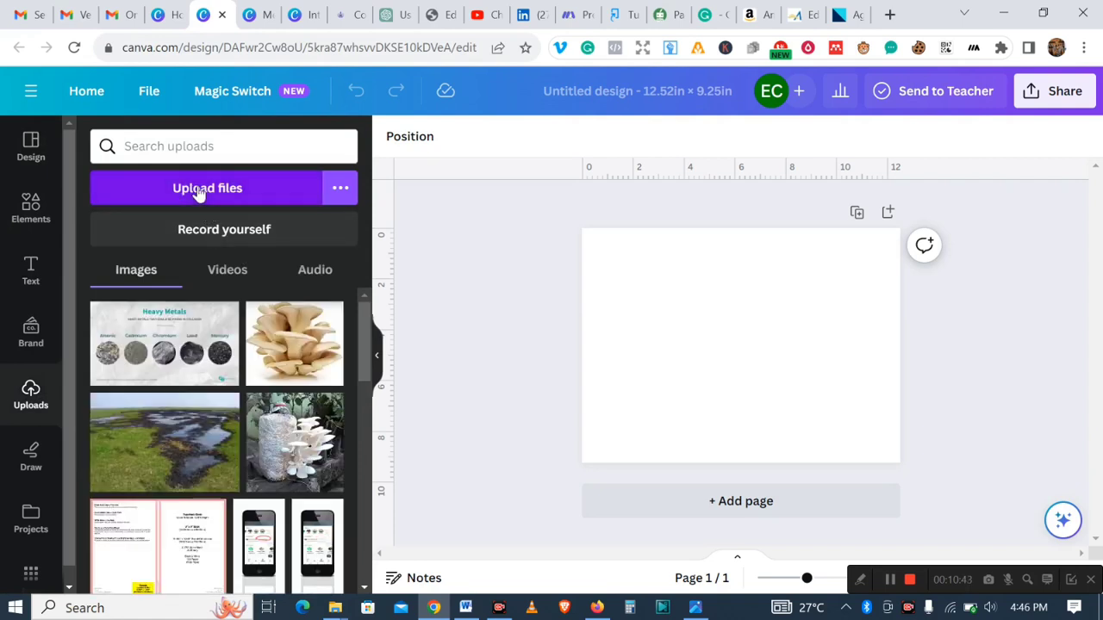
click(199, 190)
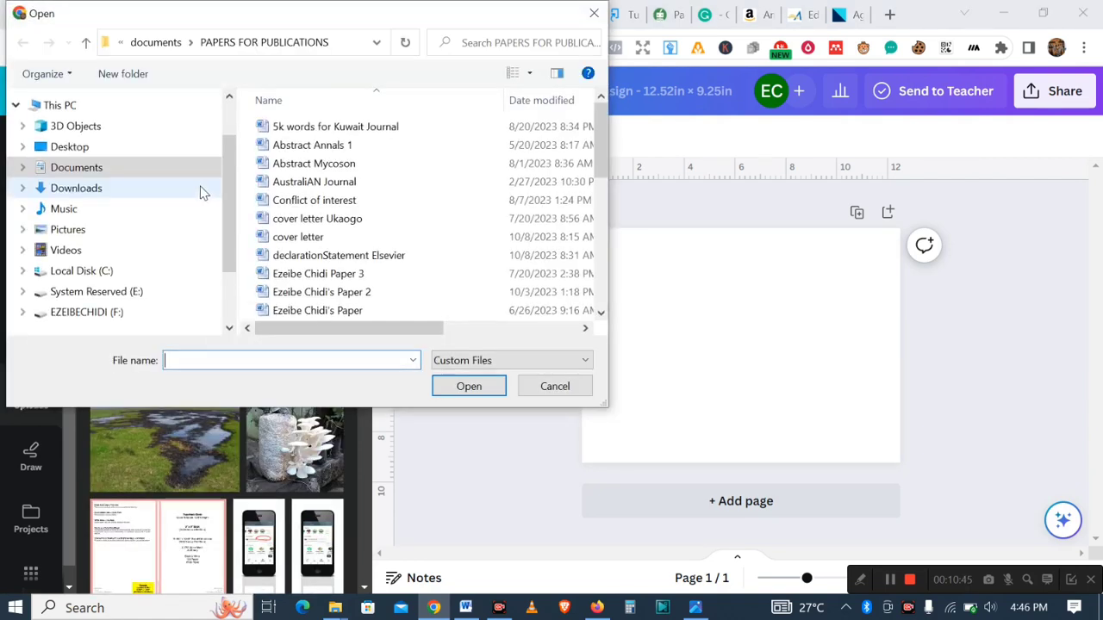
click(130, 192)
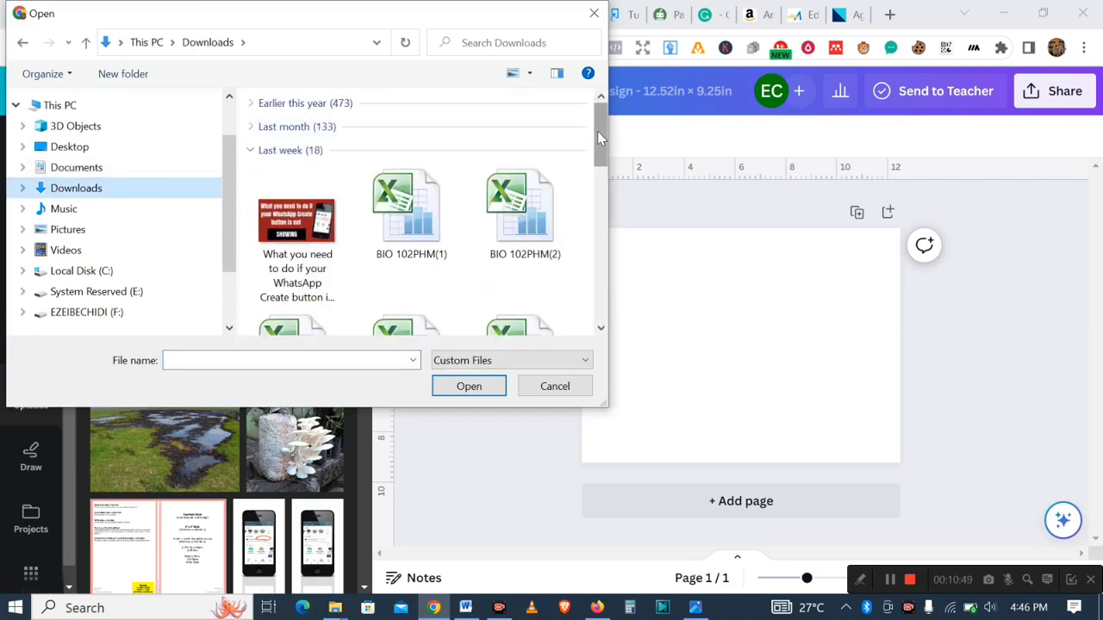
drag(601, 138, 569, 123)
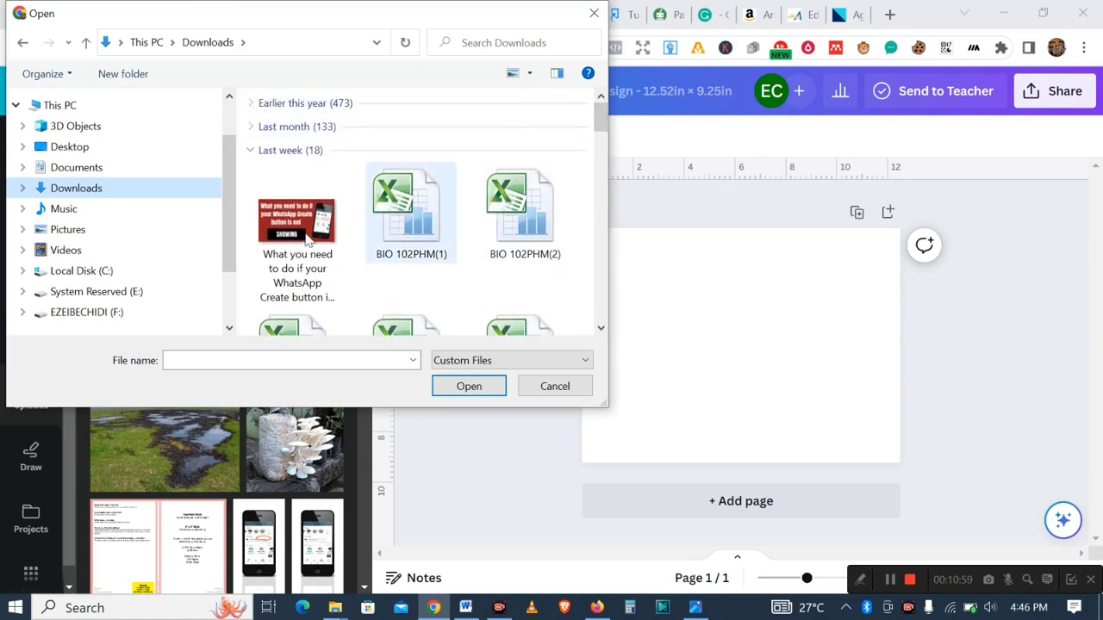
double_click(103, 191)
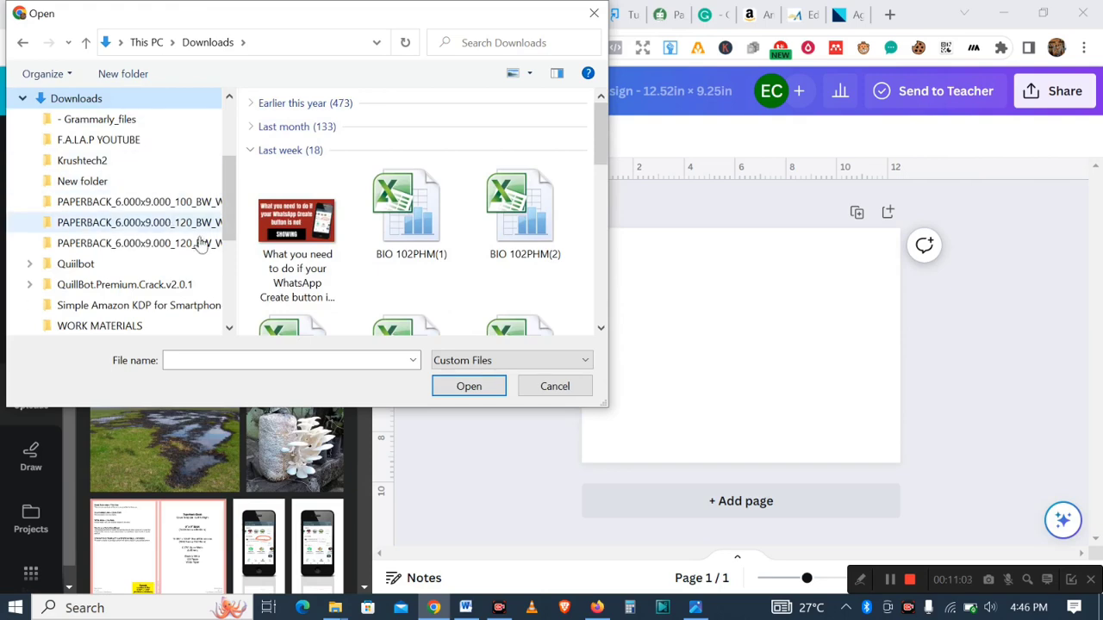
drag(594, 147, 594, 334)
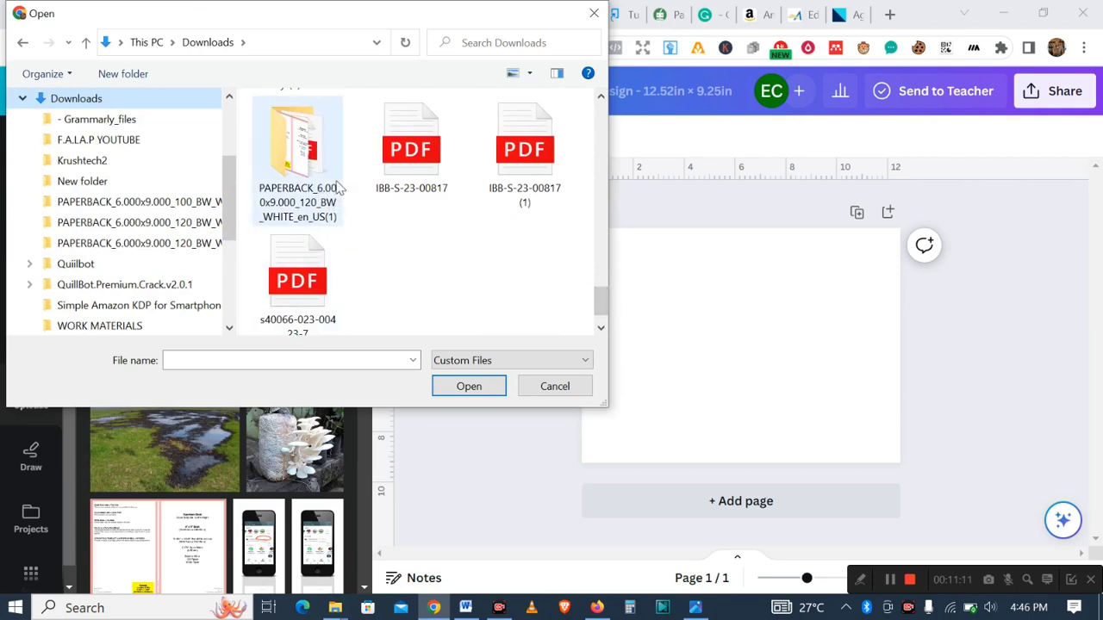
click(340, 190)
double_click(341, 190)
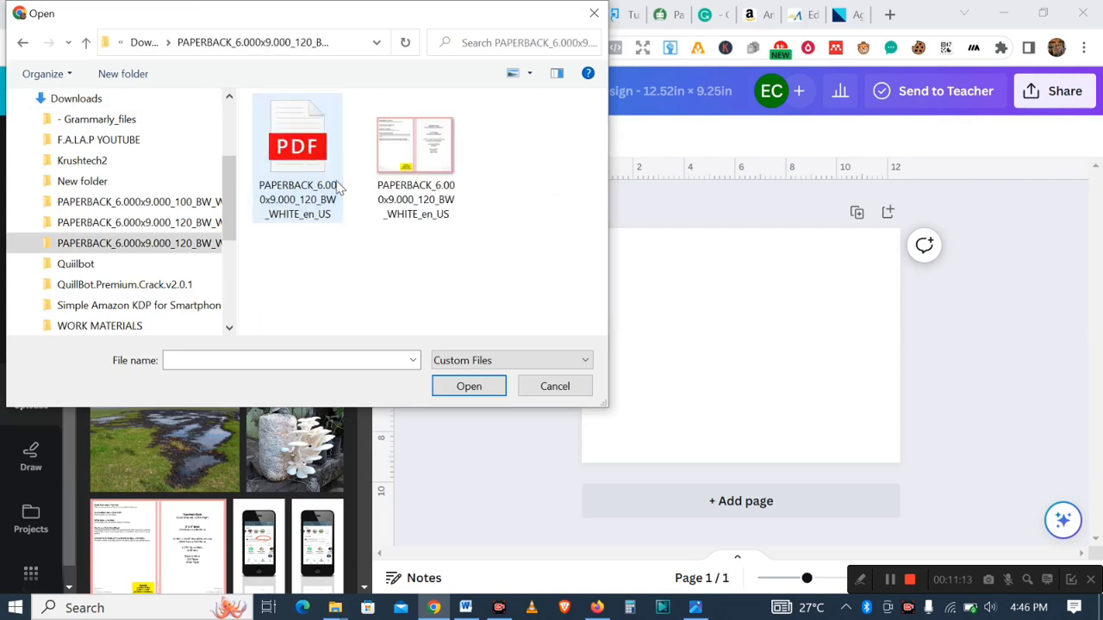
click(427, 181)
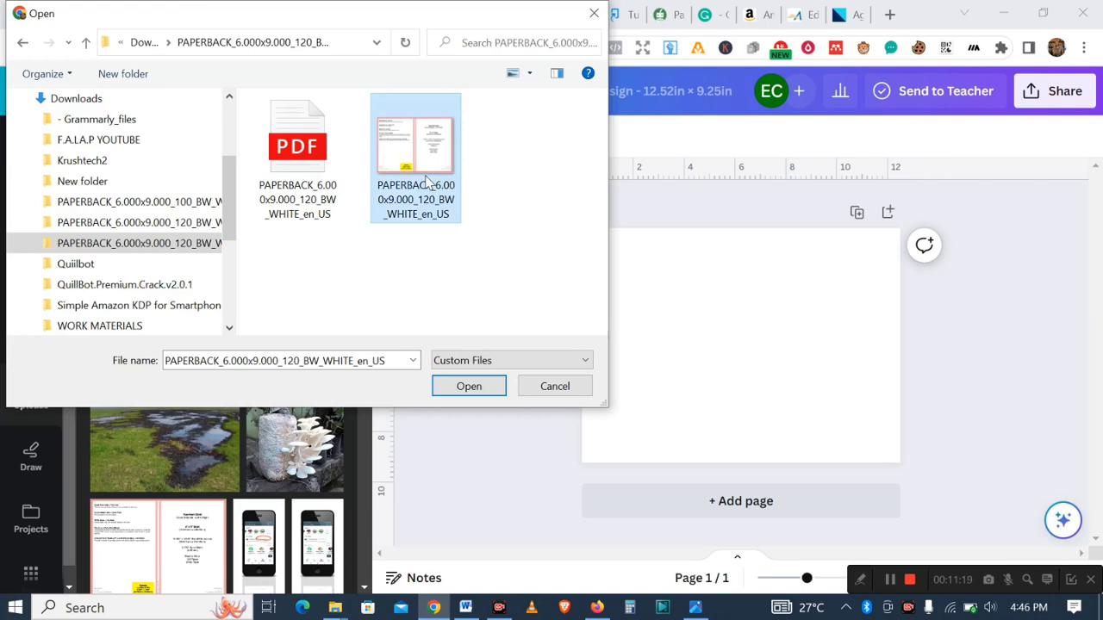
click(469, 384)
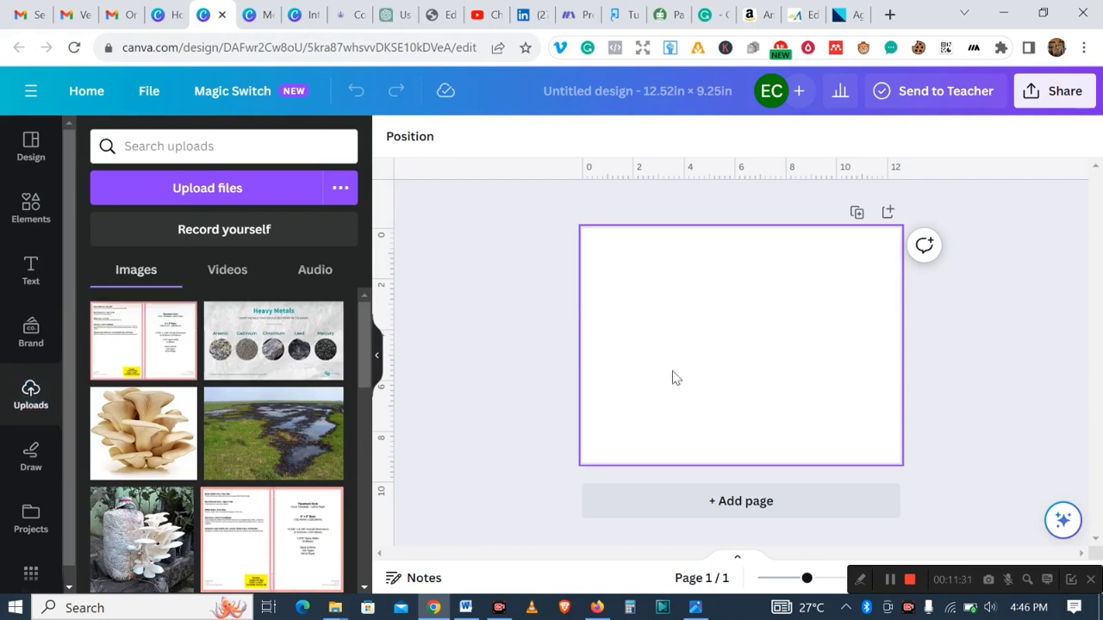
- Add the uploaded cover template image to the page and resize it to fill the whole design
click(158, 363)
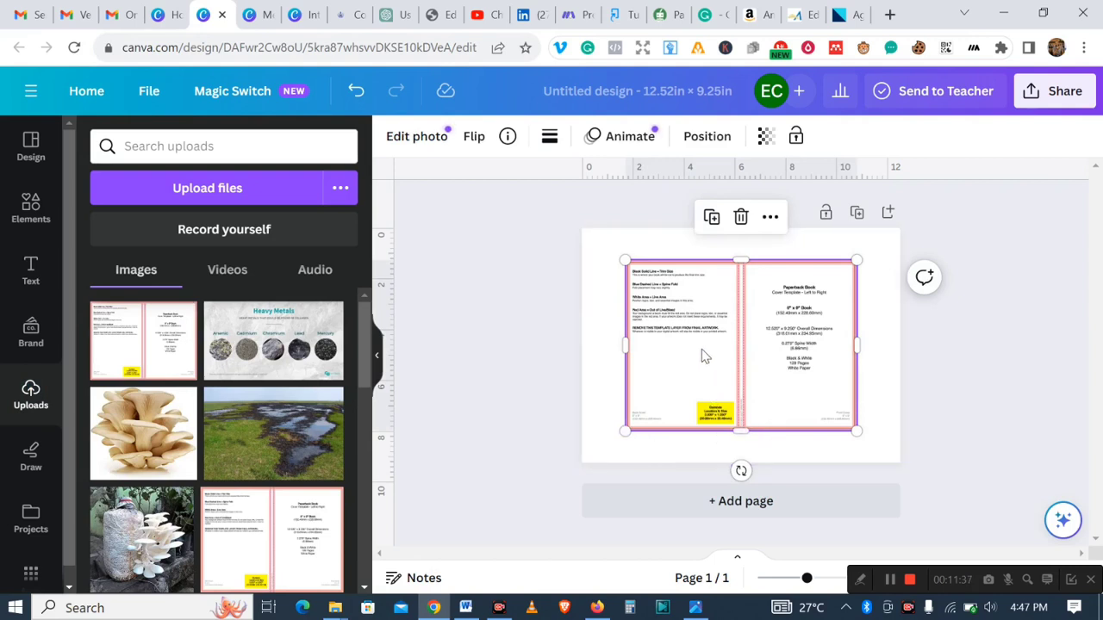
drag(737, 341, 695, 305)
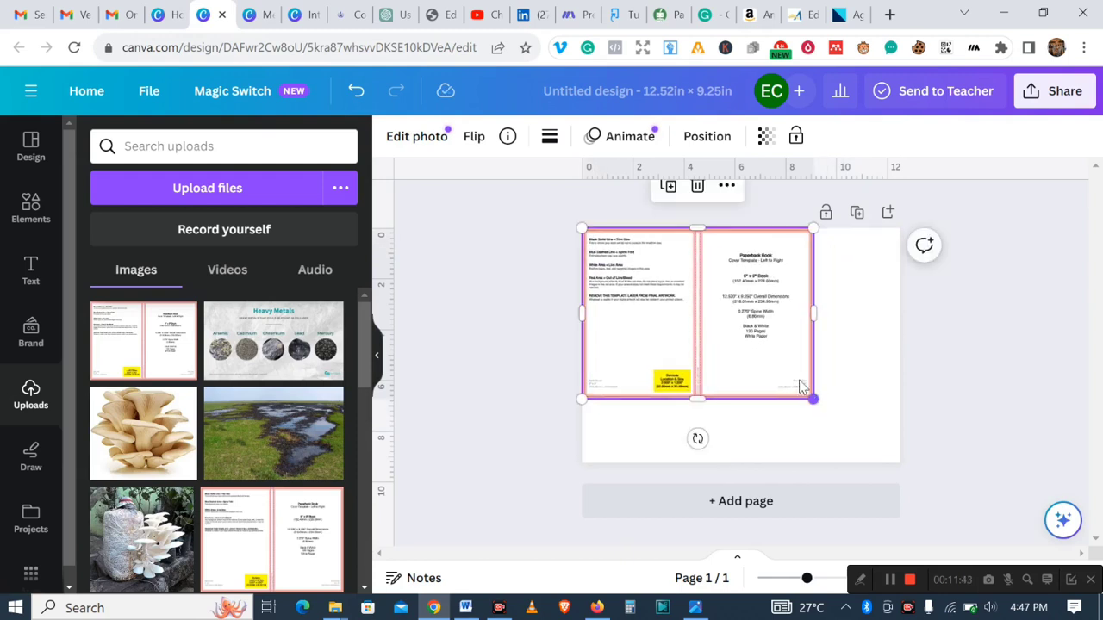
drag(817, 404, 896, 484)
click(986, 362)
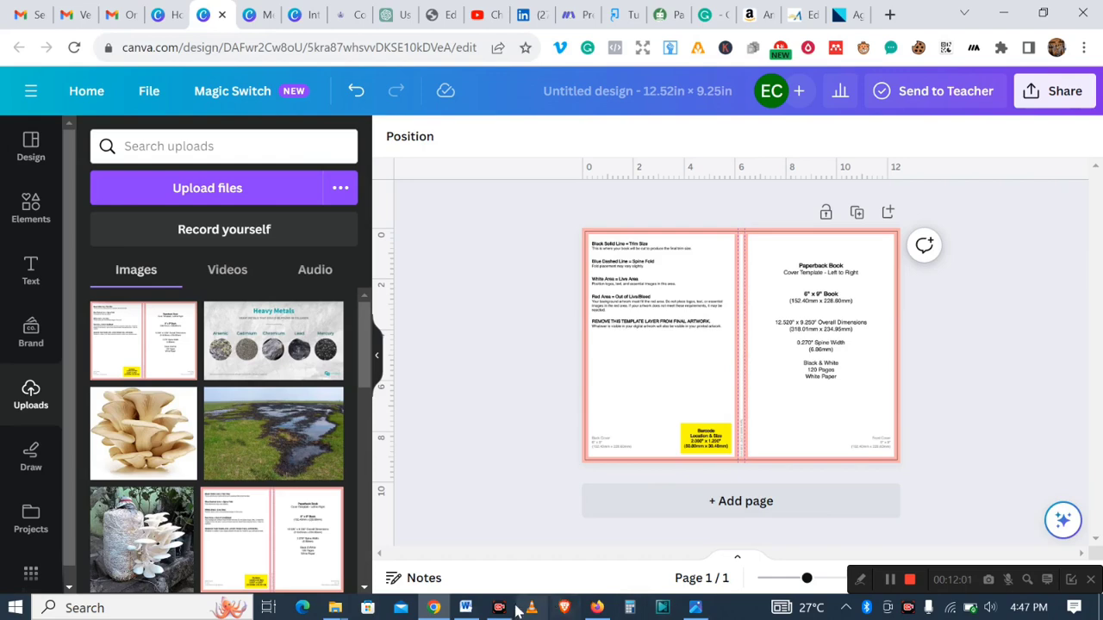
click(465, 608)
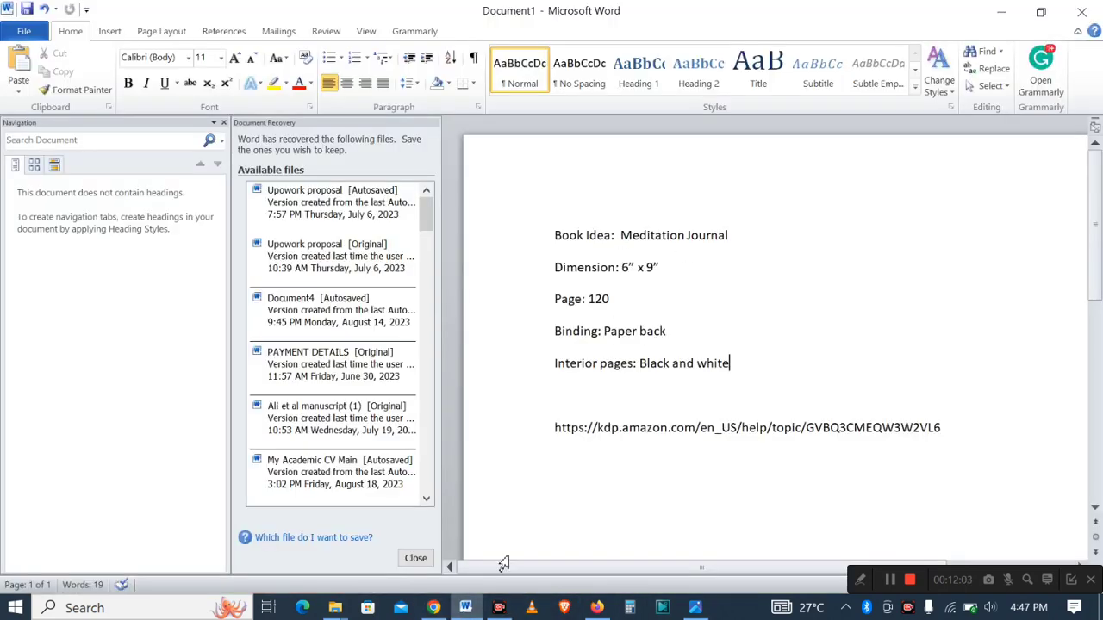
click(433, 607)
click(465, 607)
click(434, 608)
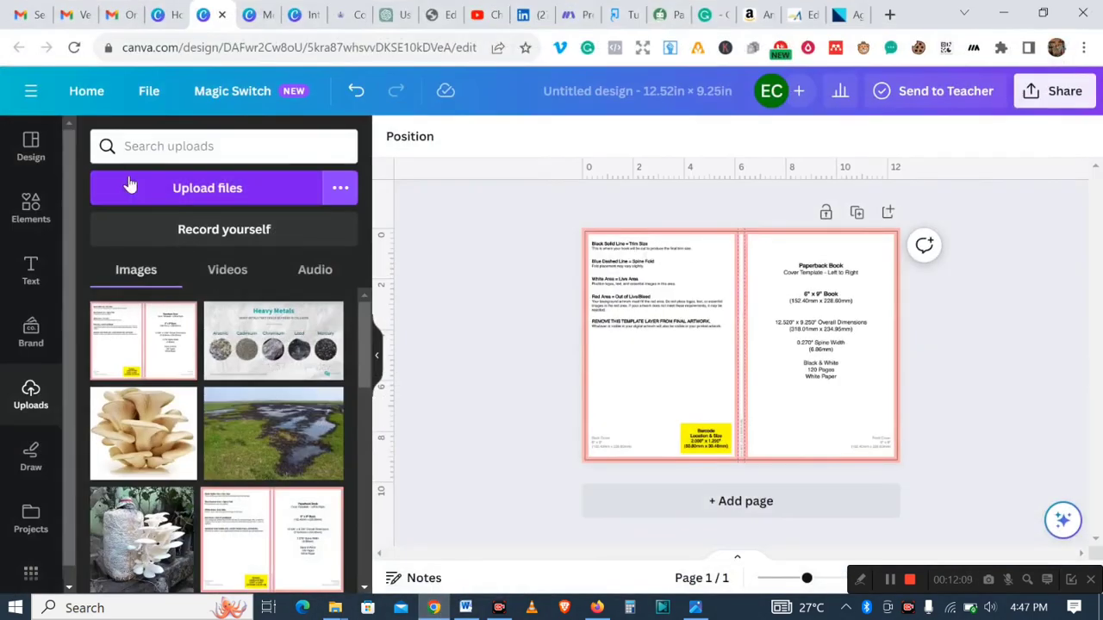
- Search the elements library for meditation background
click(24, 220)
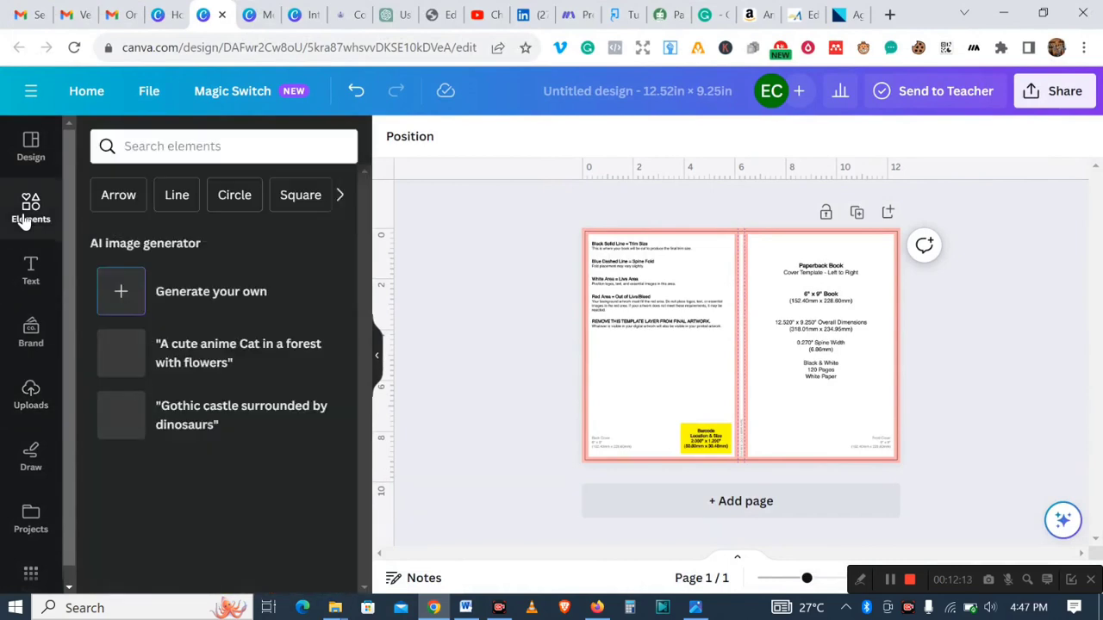
click(271, 143)
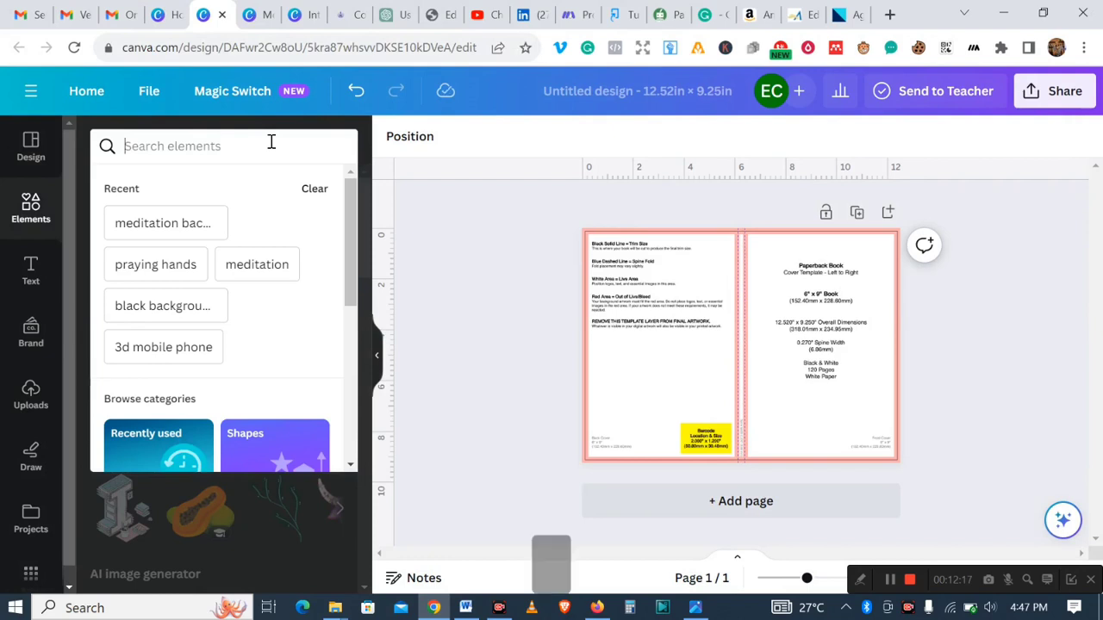
text(mde)
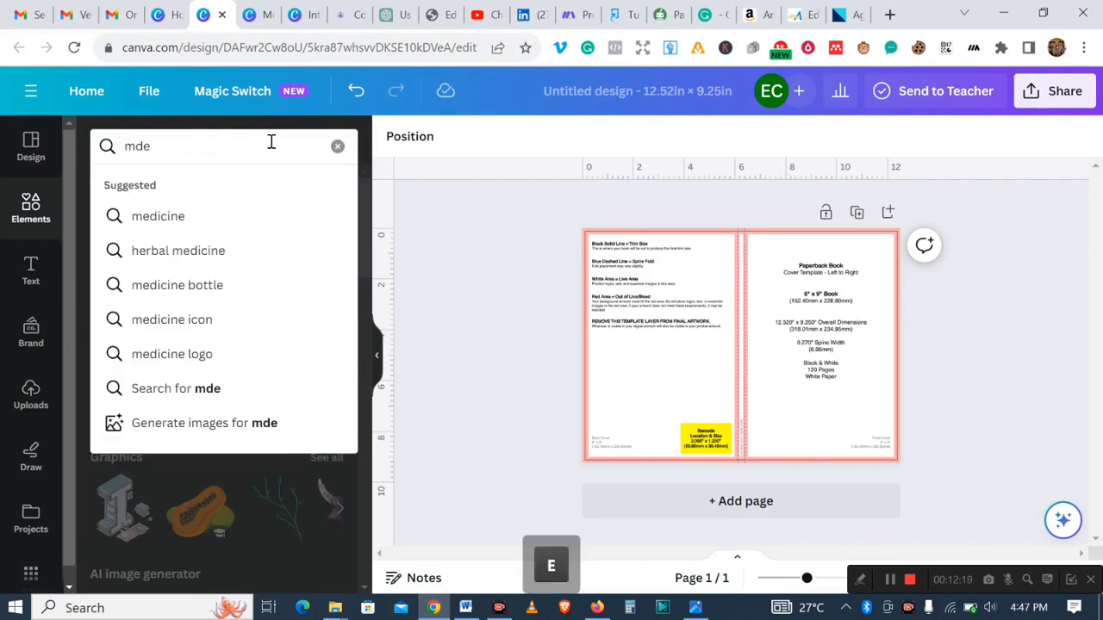
key(BackSpace)
key(BackSpace)
text(ed)
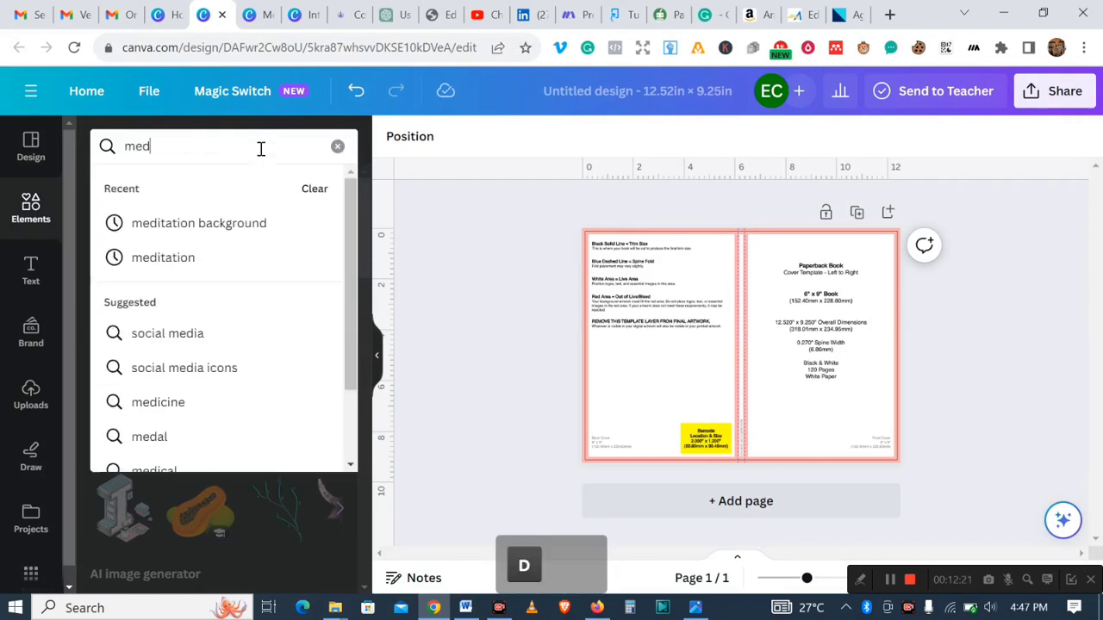
click(226, 222)
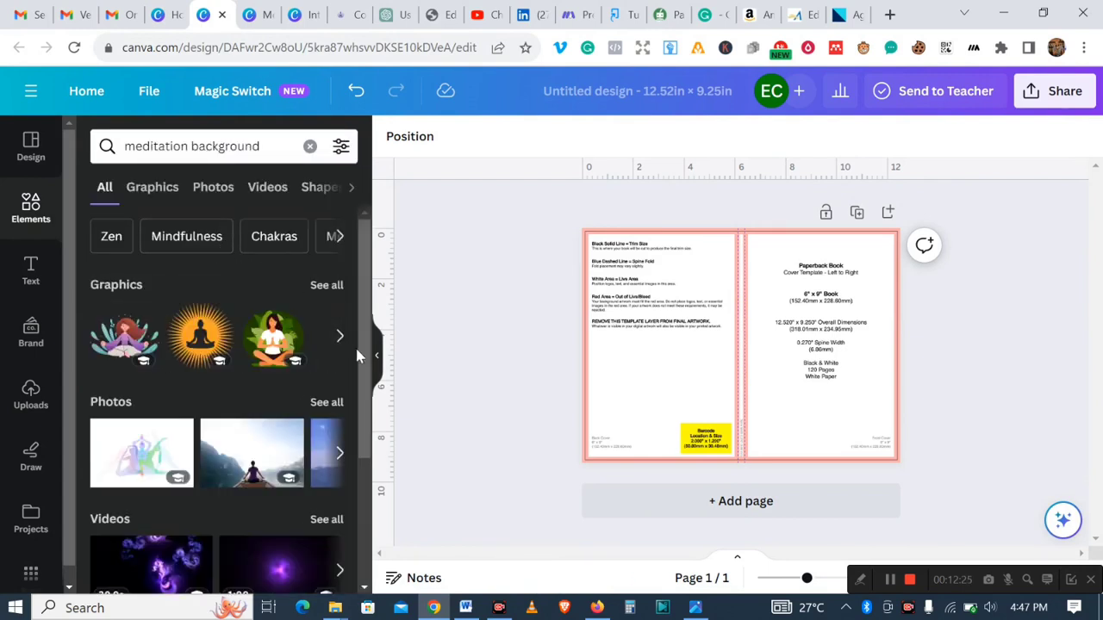
- Browse the meditation background photo and graphic results
drag(369, 306, 380, 404)
click(342, 289)
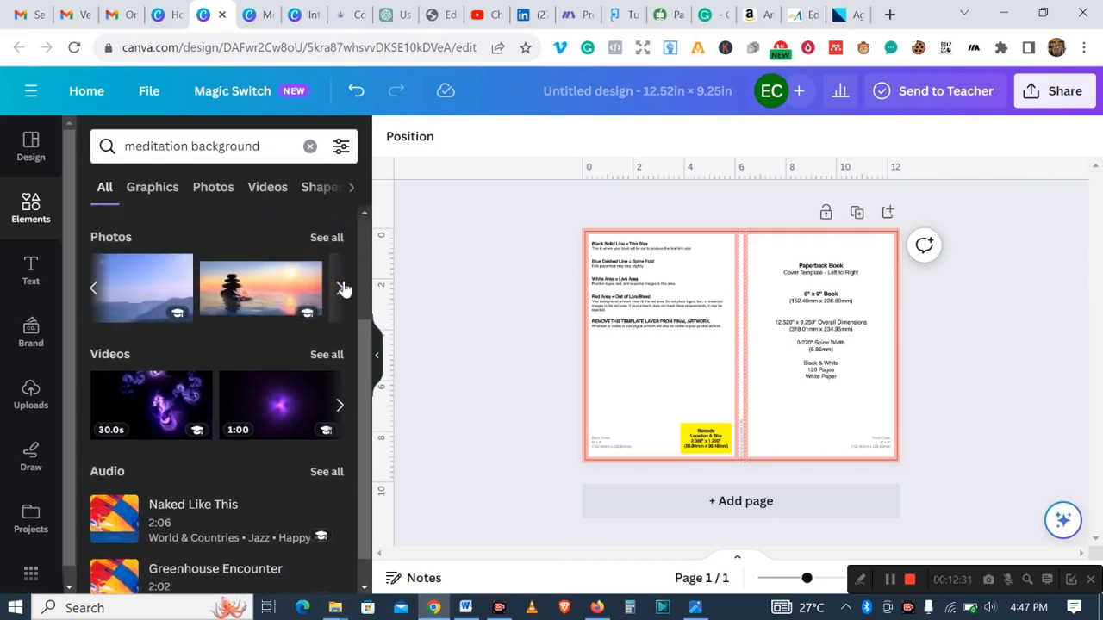
click(342, 288)
click(342, 288)
click(342, 288)
click(343, 289)
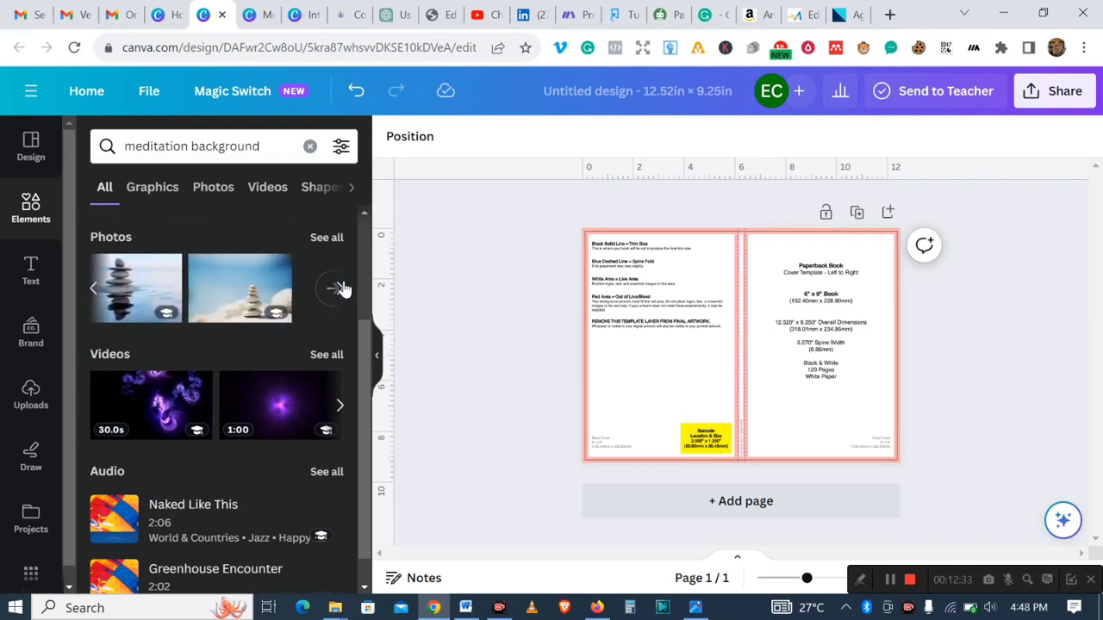
click(342, 289)
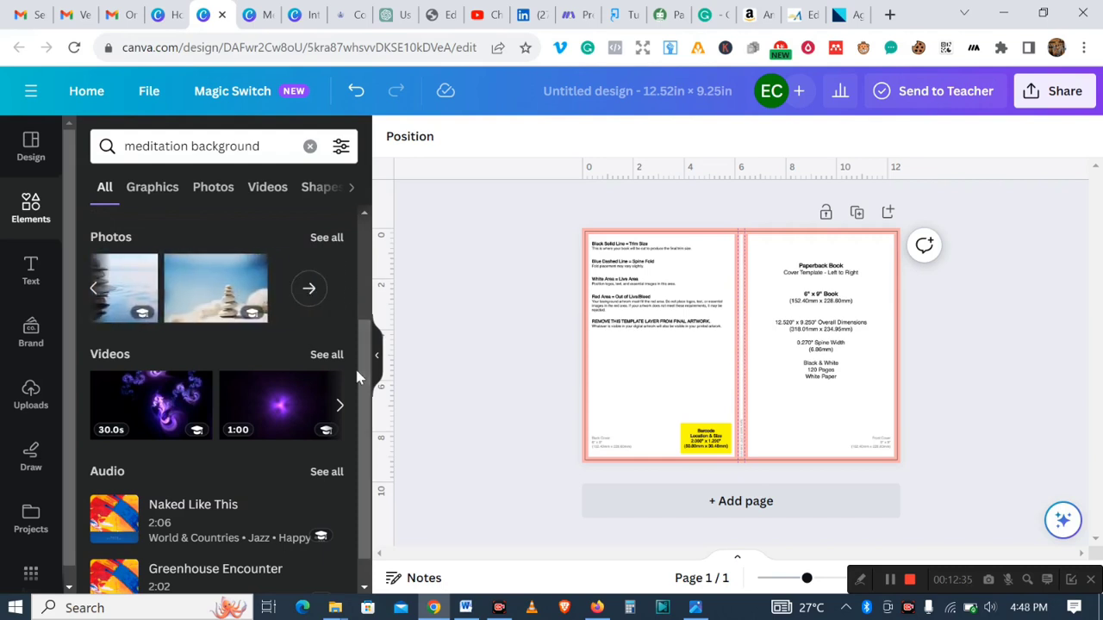
click(155, 189)
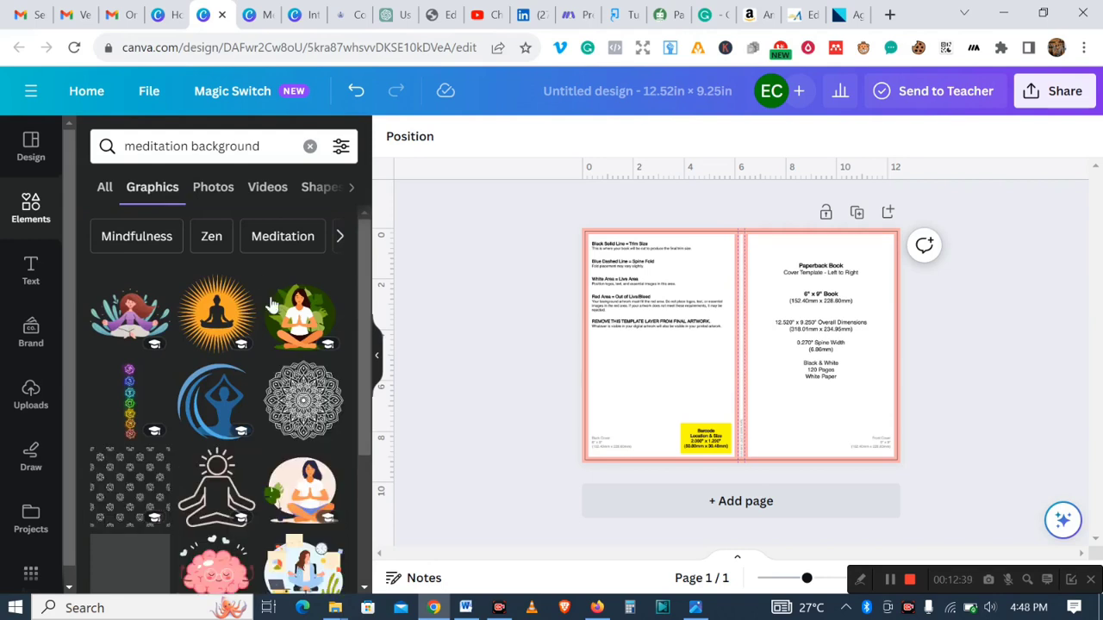
scroll(353, 362, down, 4)
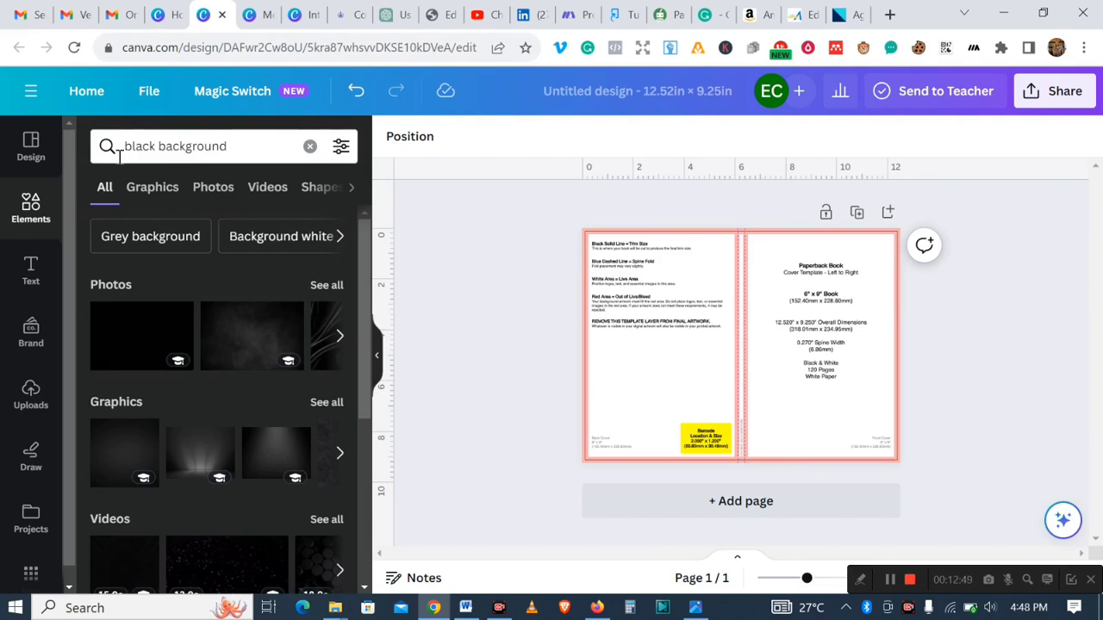
- Browse the photo results for black background
click(338, 336)
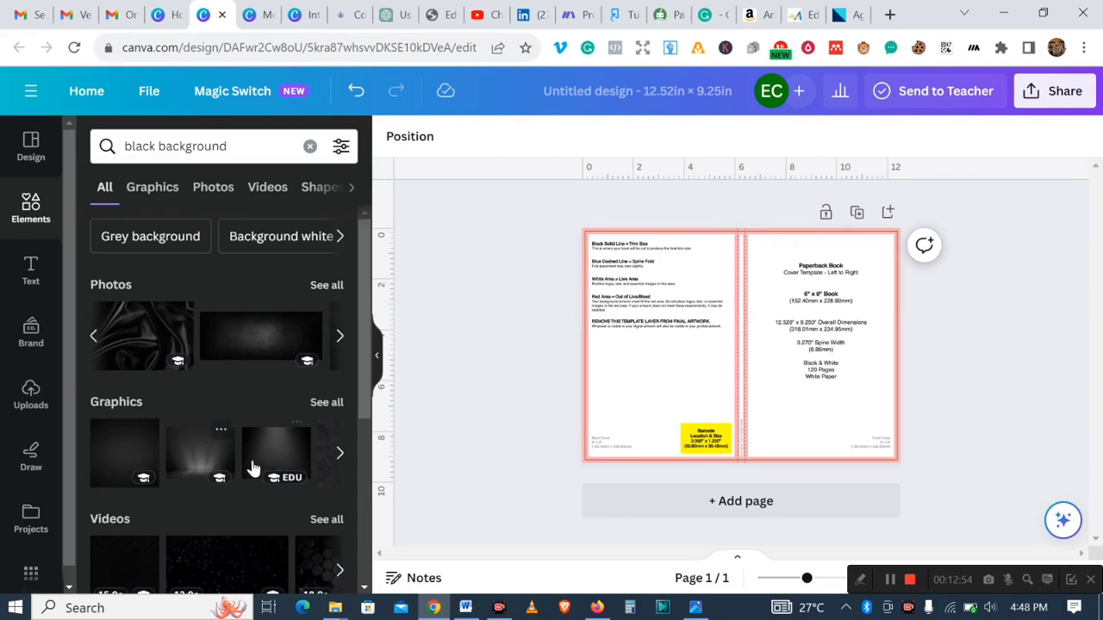
click(338, 337)
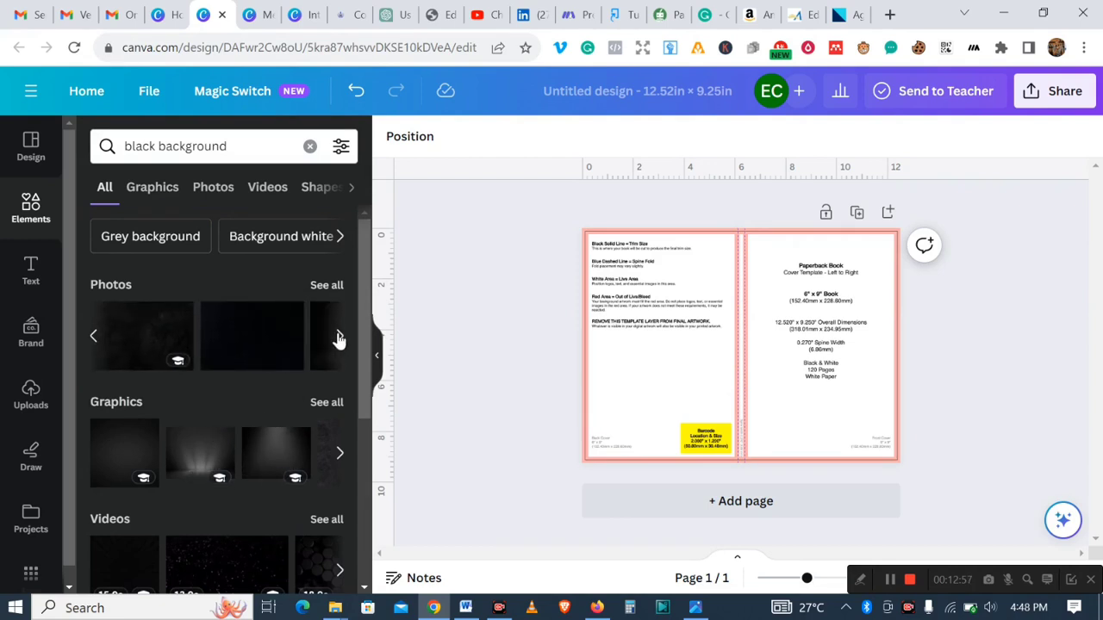
click(336, 285)
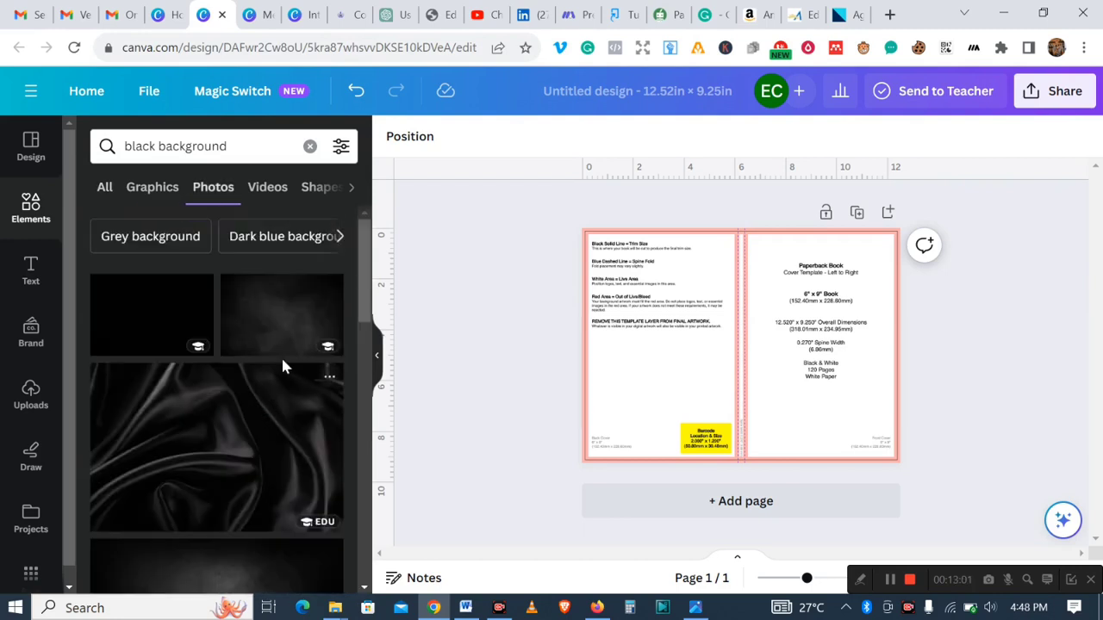
drag(362, 293, 361, 520)
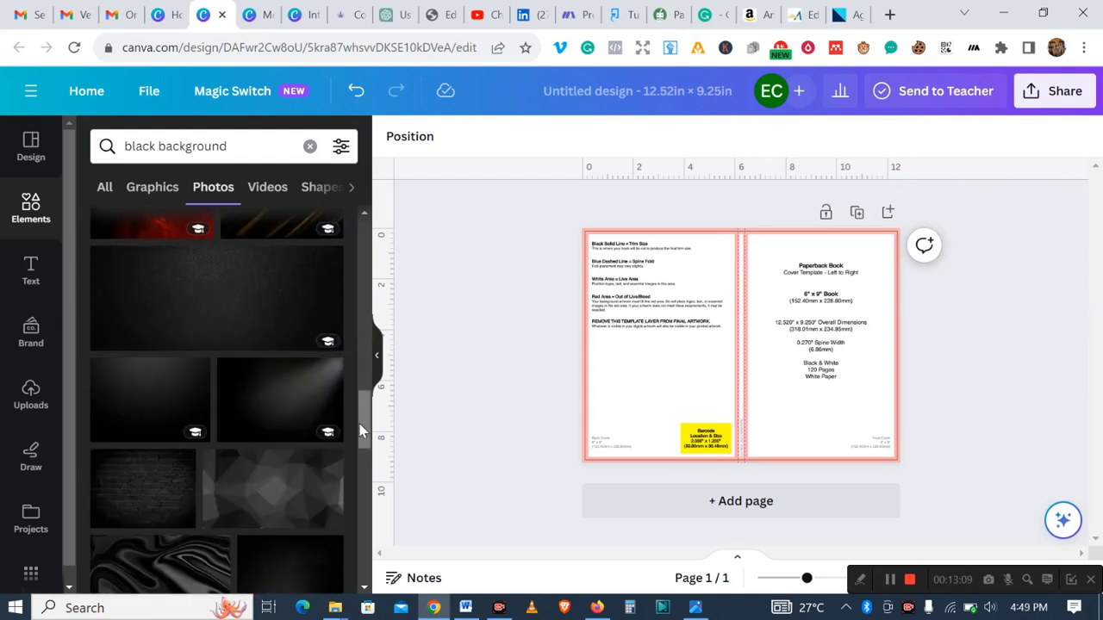
drag(360, 423, 362, 493)
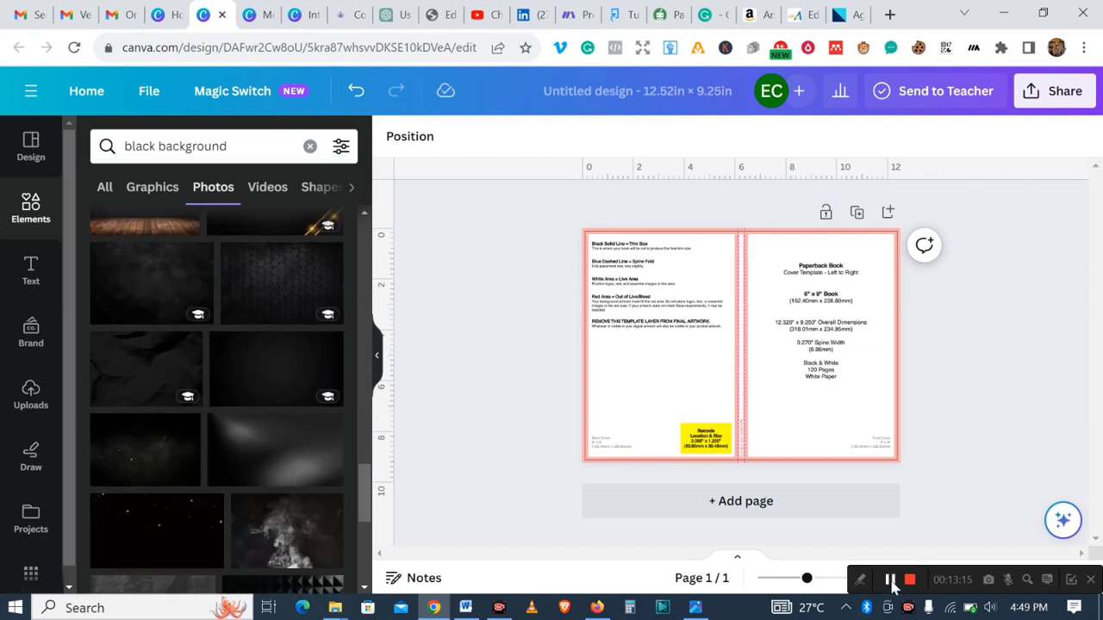
click(893, 584)
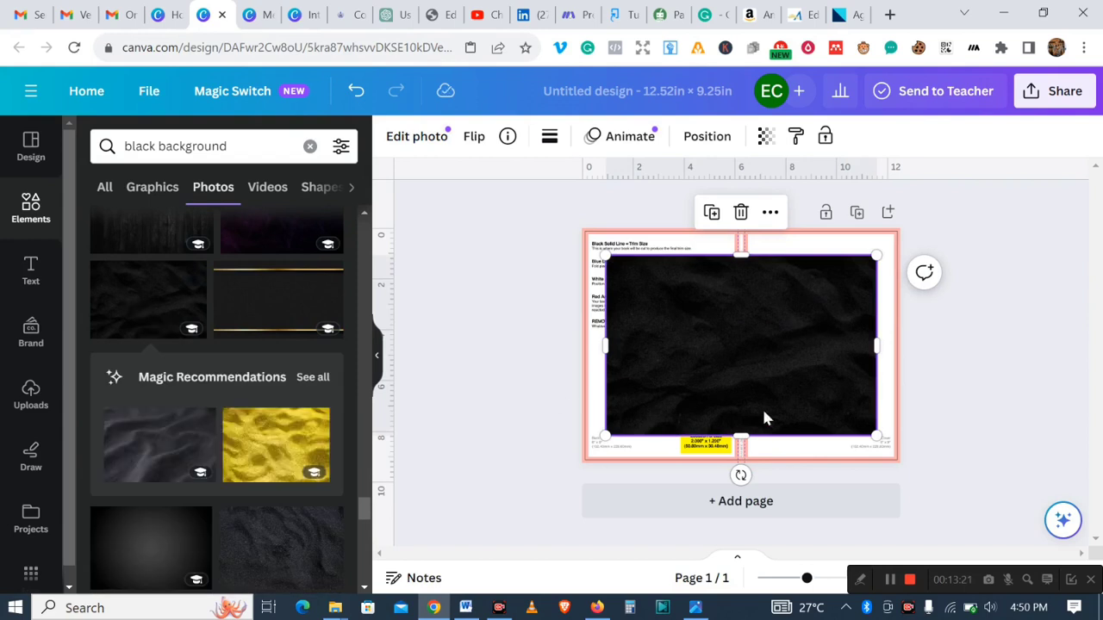
- Place a dark purple geometric background photo on the page and enlarge it to cover the whole design
drag(796, 365, 764, 398)
click(714, 250)
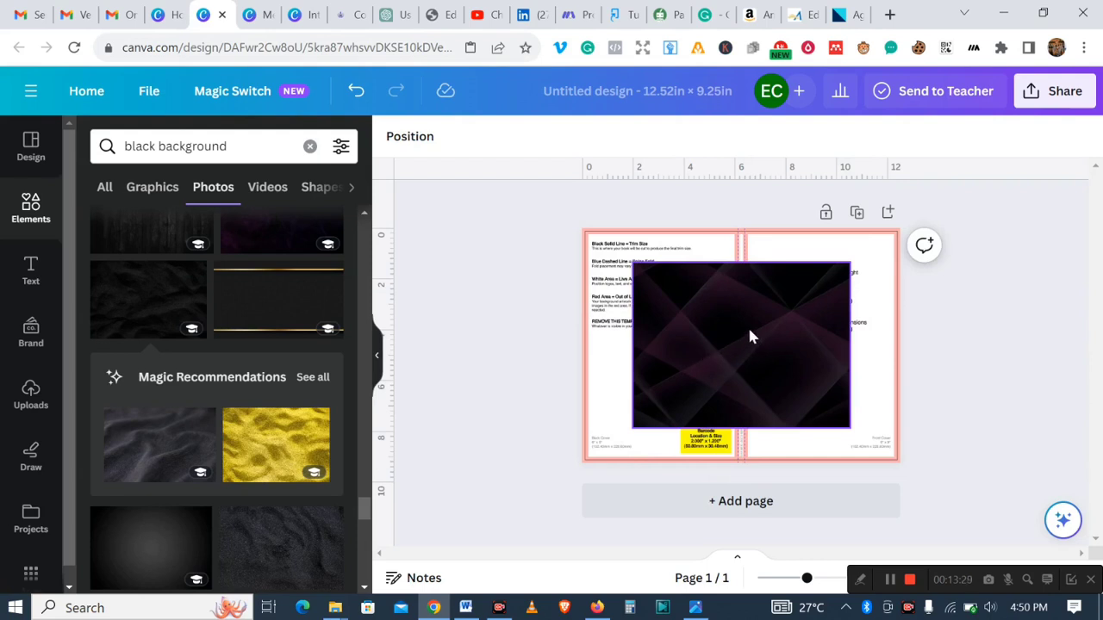
drag(750, 336, 701, 301)
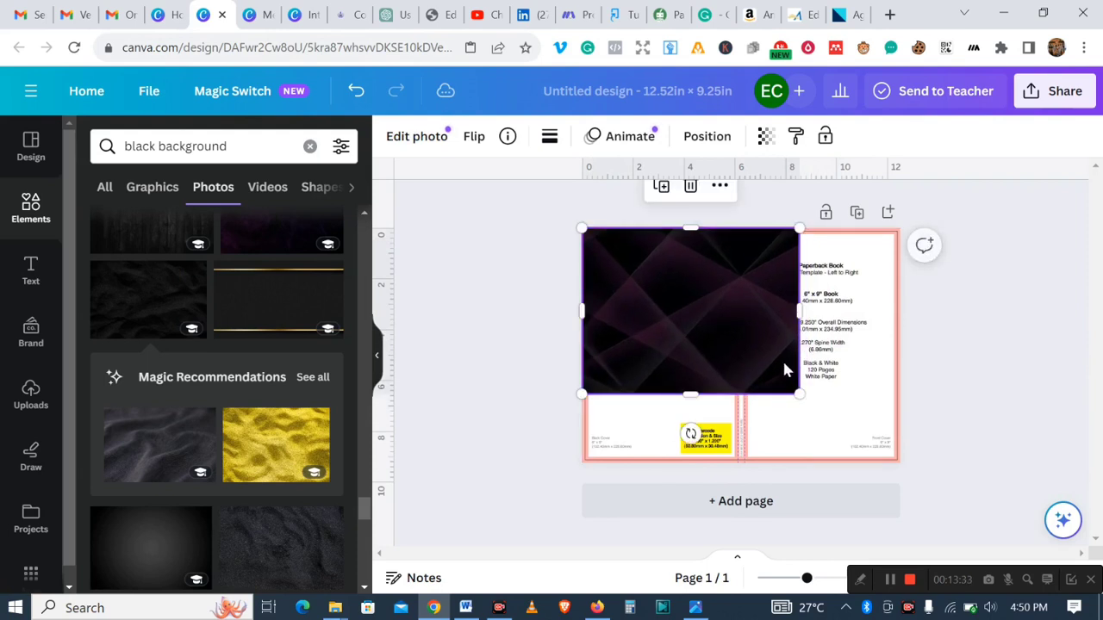
drag(815, 411, 903, 469)
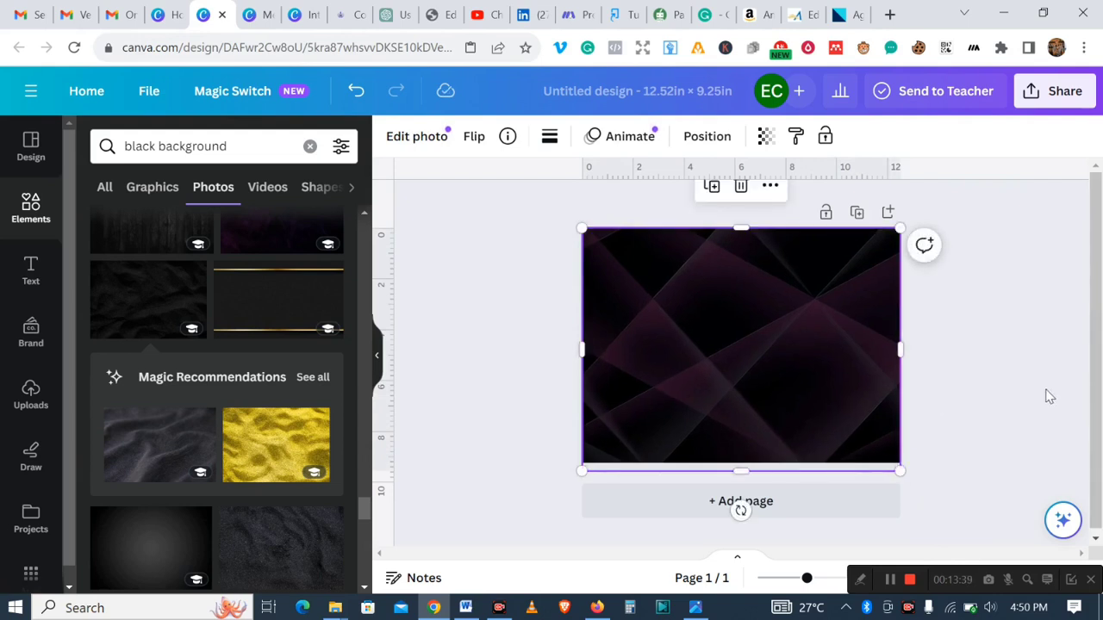
click(1027, 371)
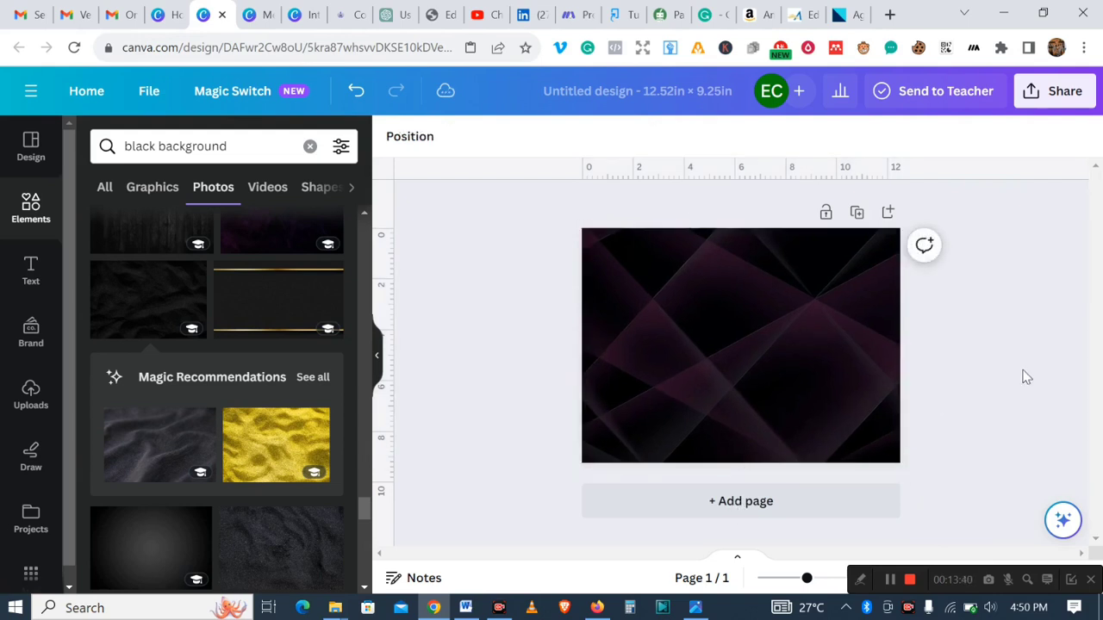
- Fit the background photo exactly to the page edges and set its transparency to 70
click(746, 298)
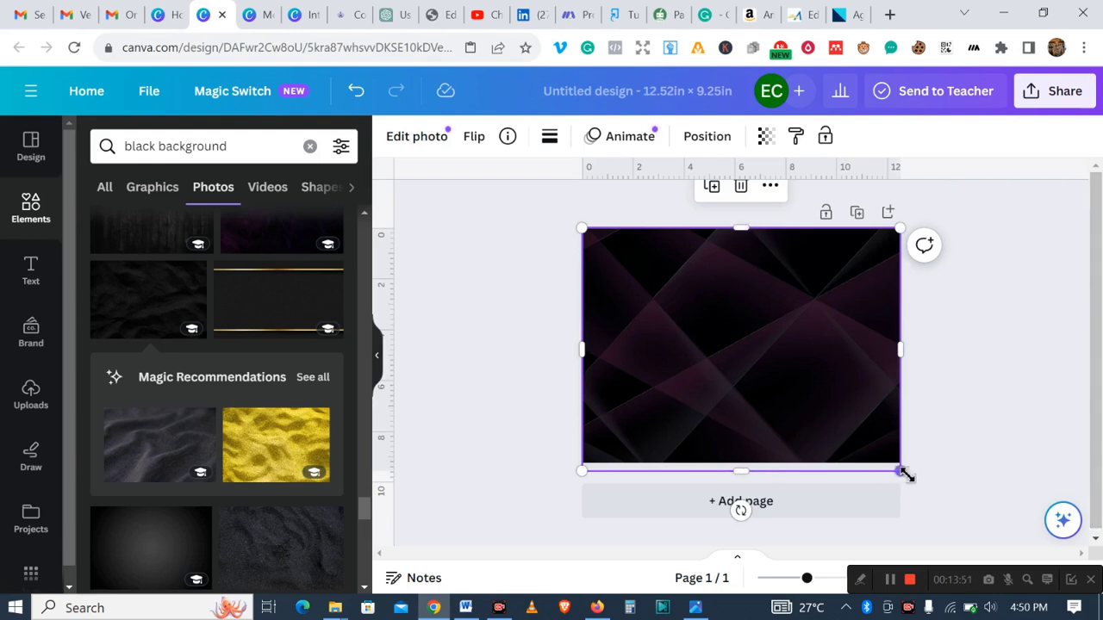
drag(902, 473, 883, 445)
mouse_move(715, 352)
mouse_down()
mouse_move(759, 374)
mouse_move(712, 353)
mouse_up()
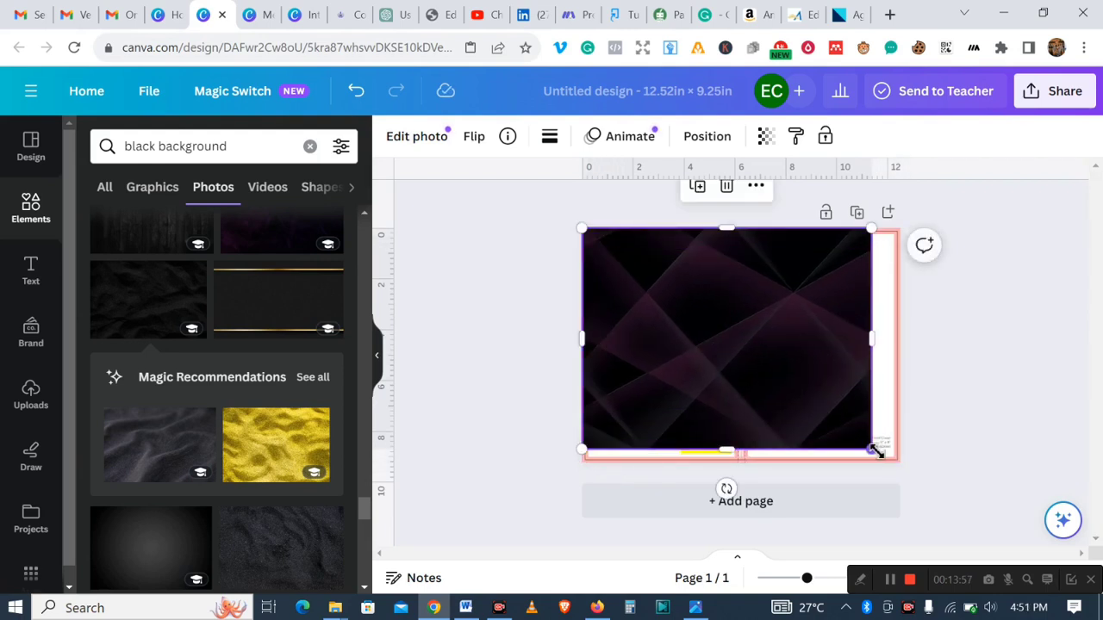
drag(876, 450, 879, 454)
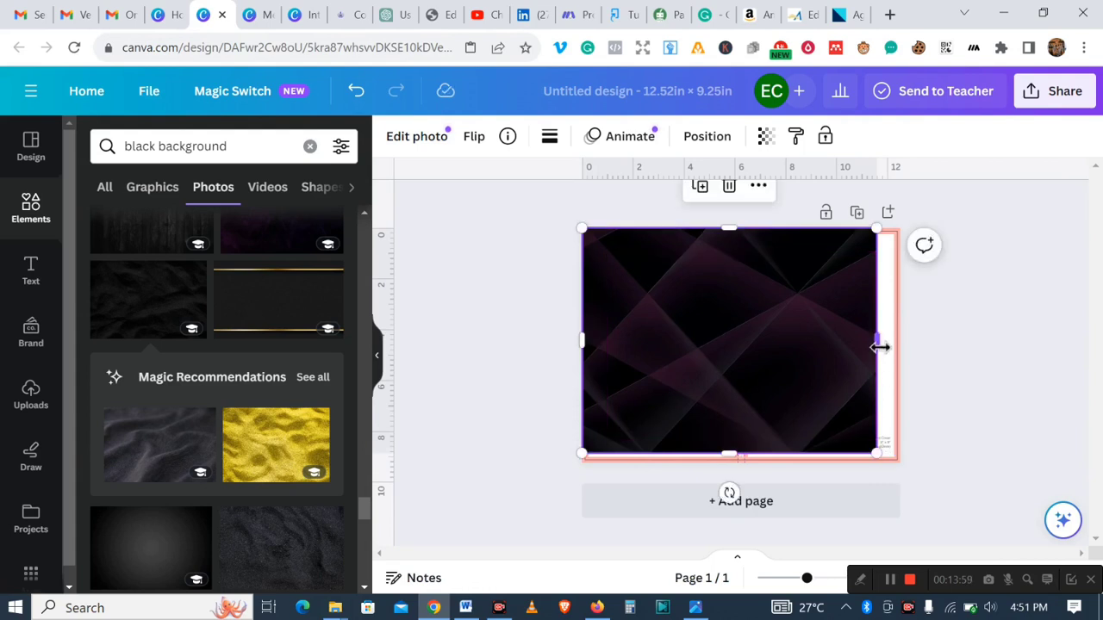
drag(879, 346, 901, 350)
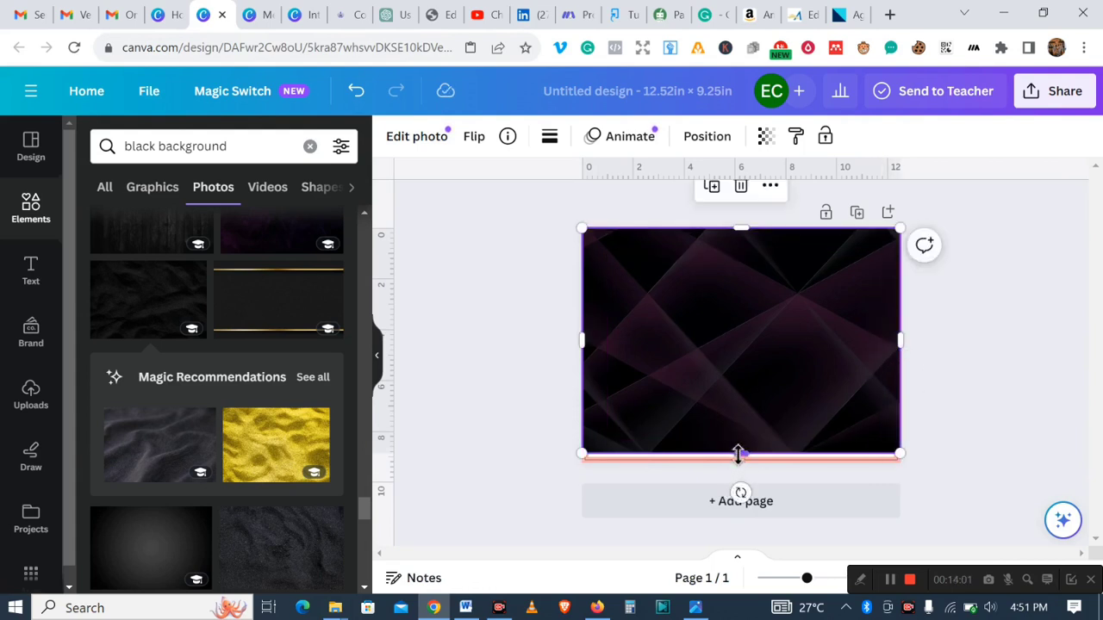
drag(748, 455, 748, 463)
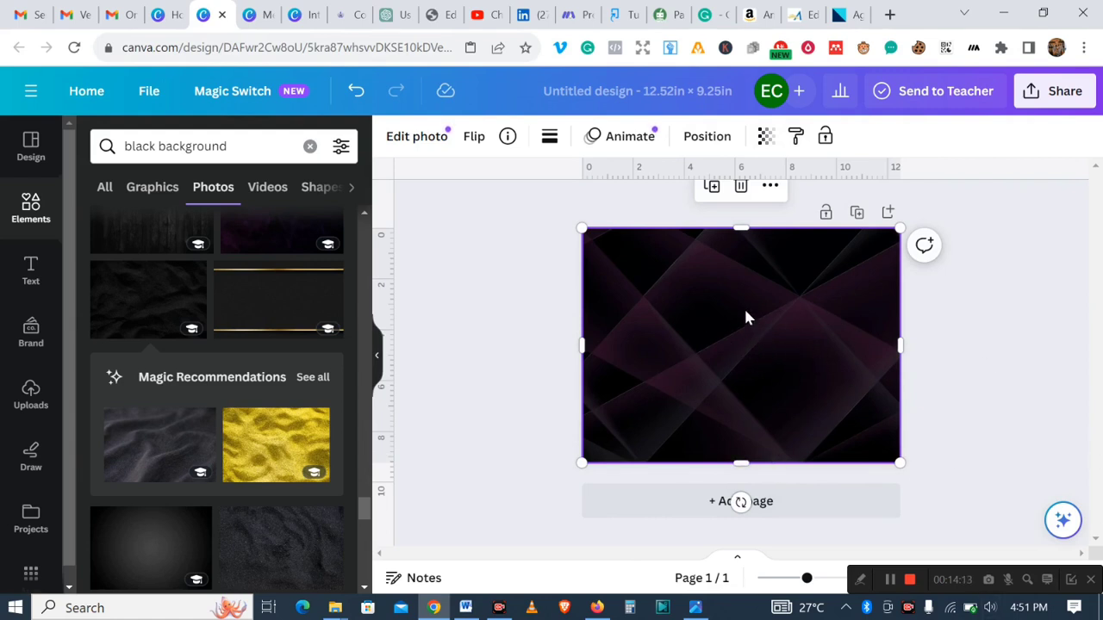
click(765, 136)
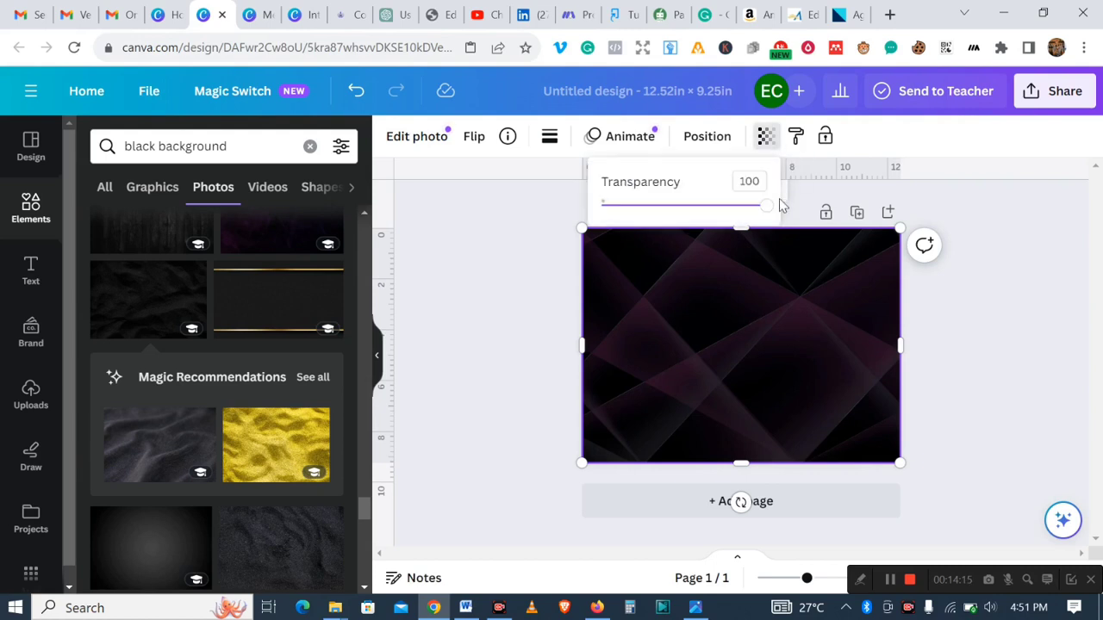
drag(765, 212, 719, 214)
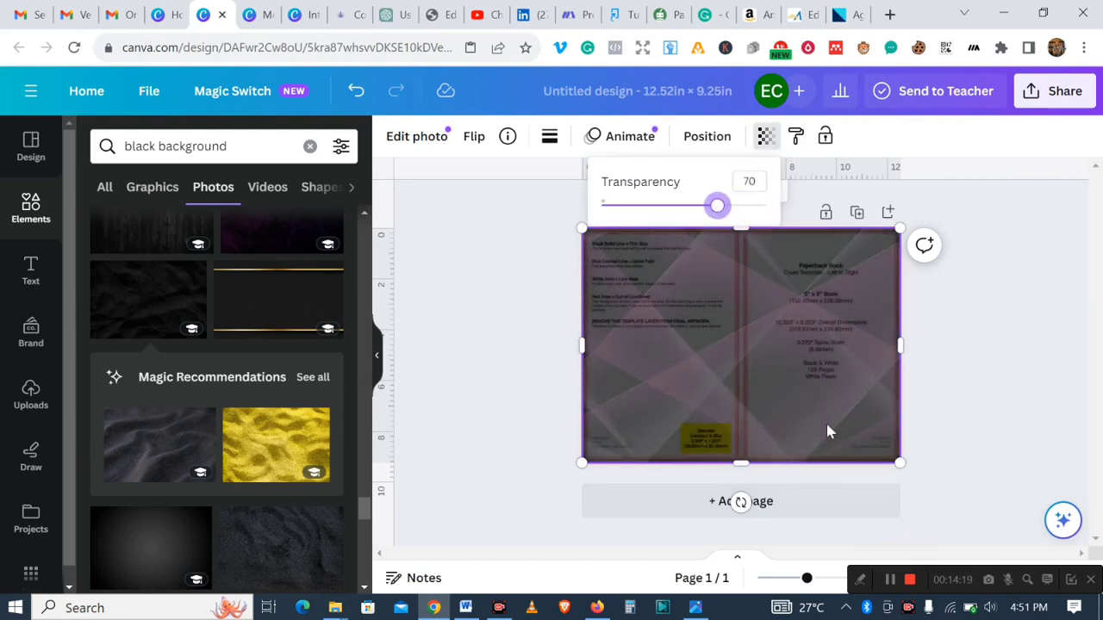
click(860, 580)
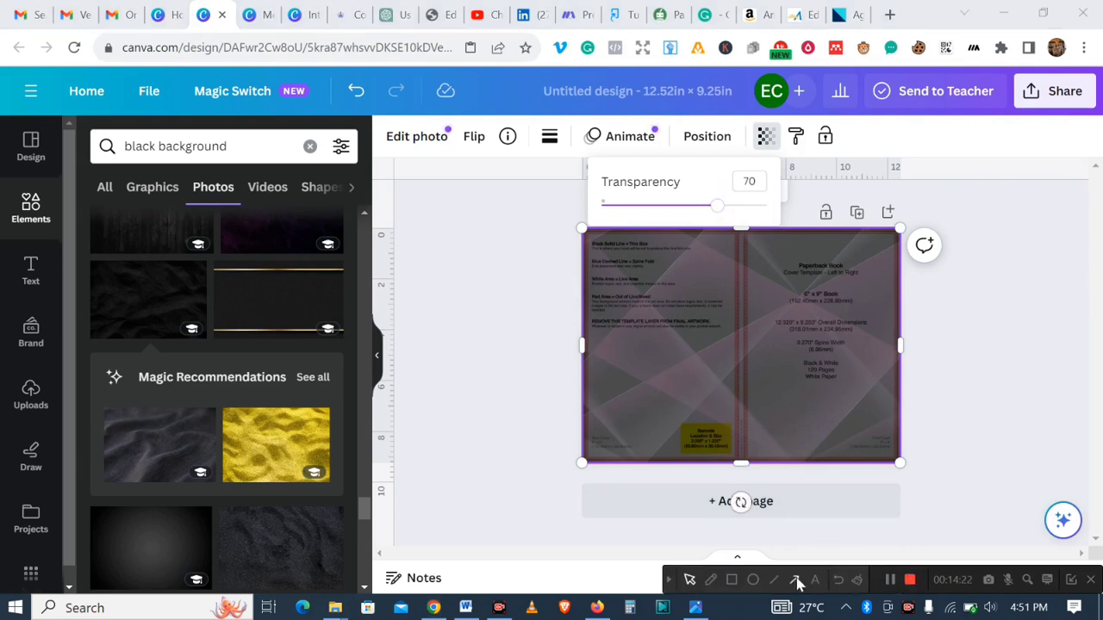
click(732, 580)
drag(672, 407, 738, 460)
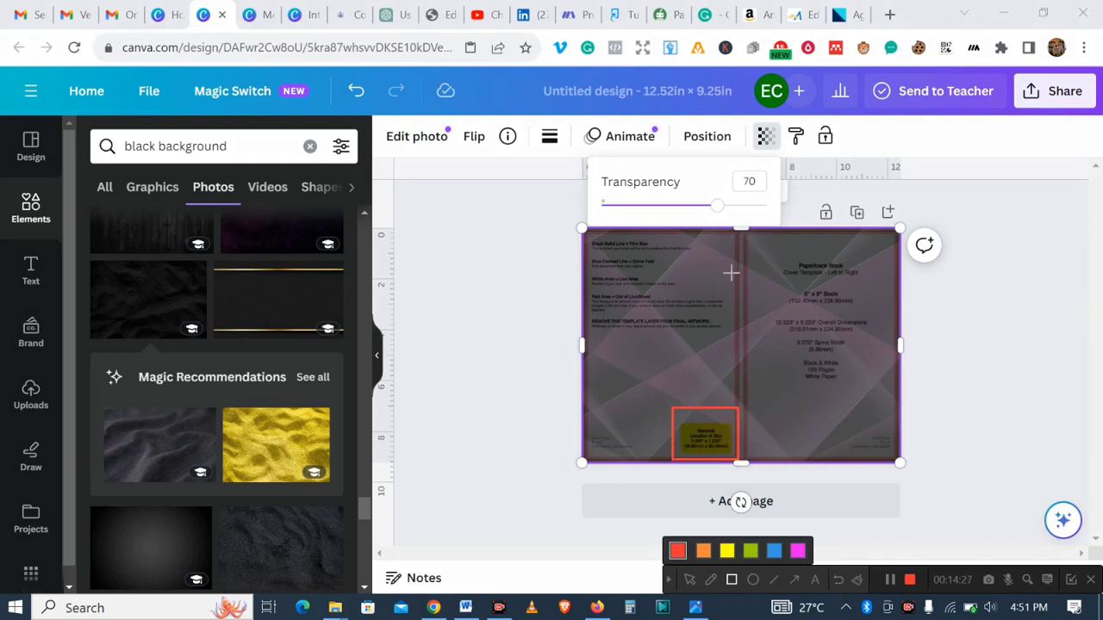
drag(736, 228, 753, 467)
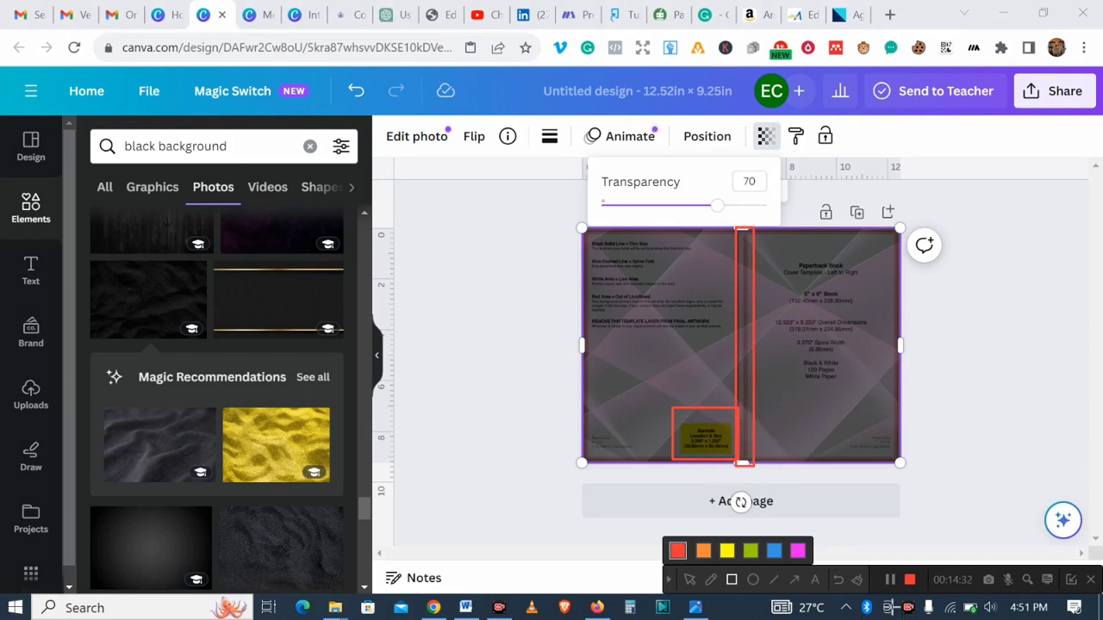
click(839, 579)
click(839, 580)
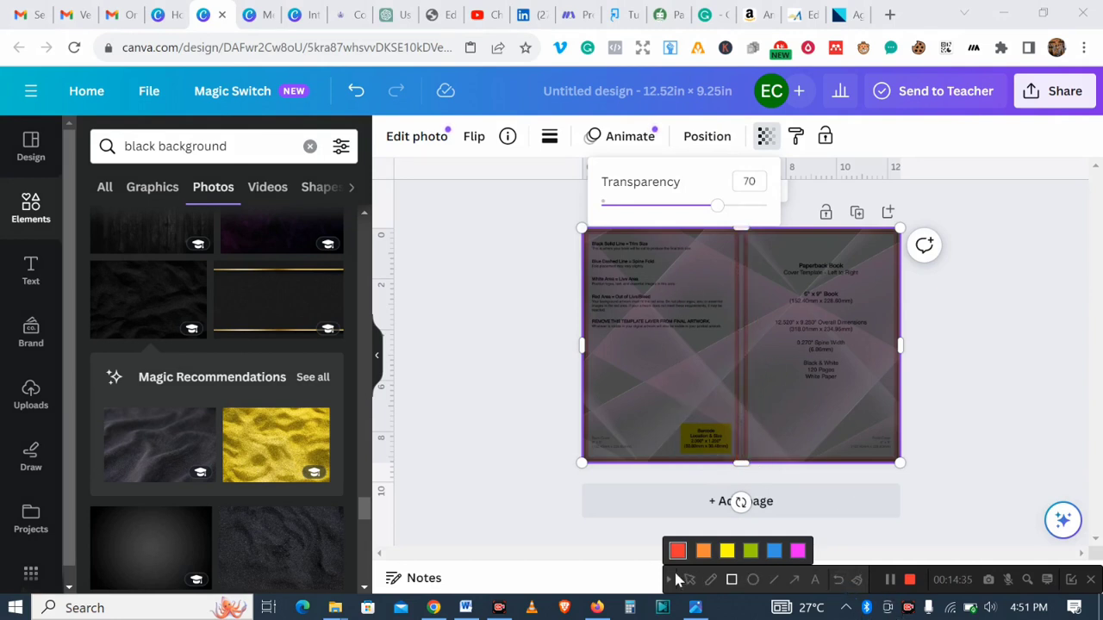
click(800, 240)
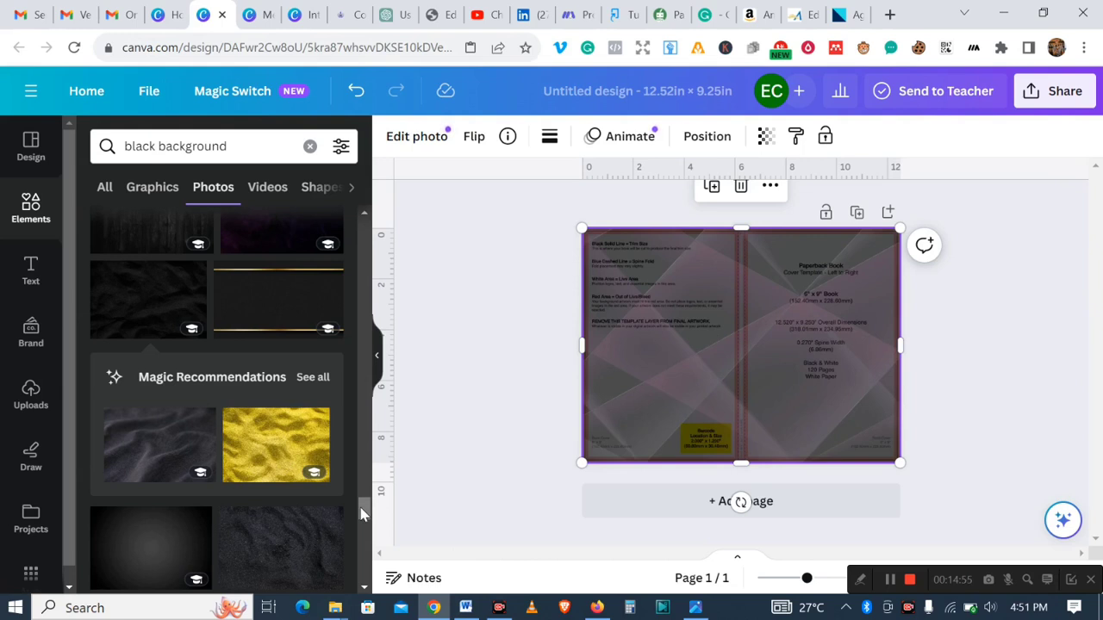
- Search the elements library for meditation background graphics
click(30, 216)
click(273, 150)
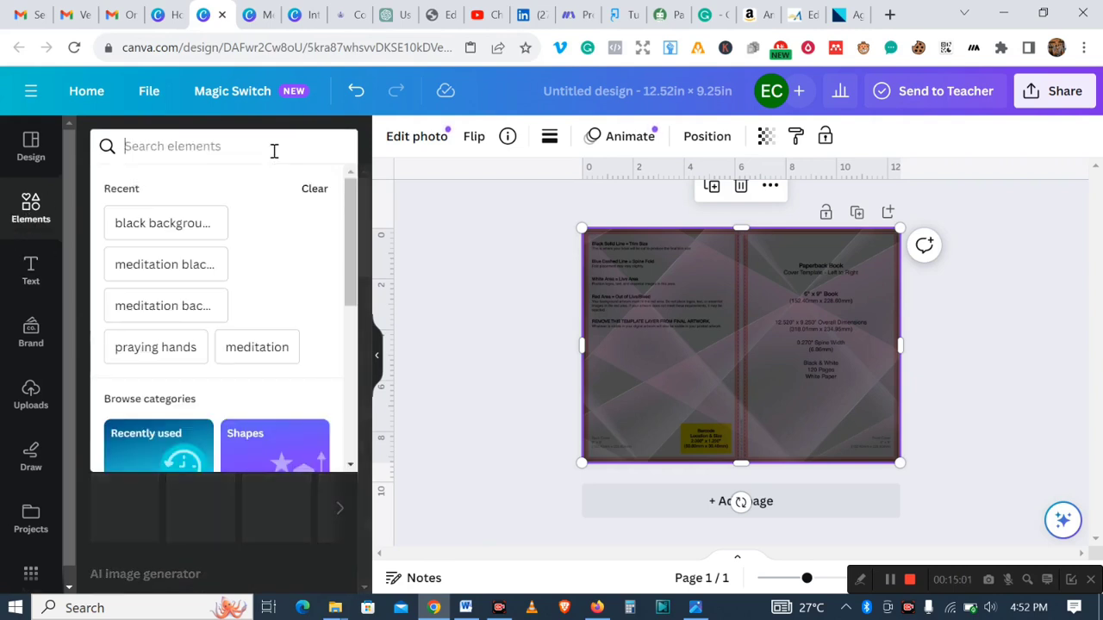
text(medita)
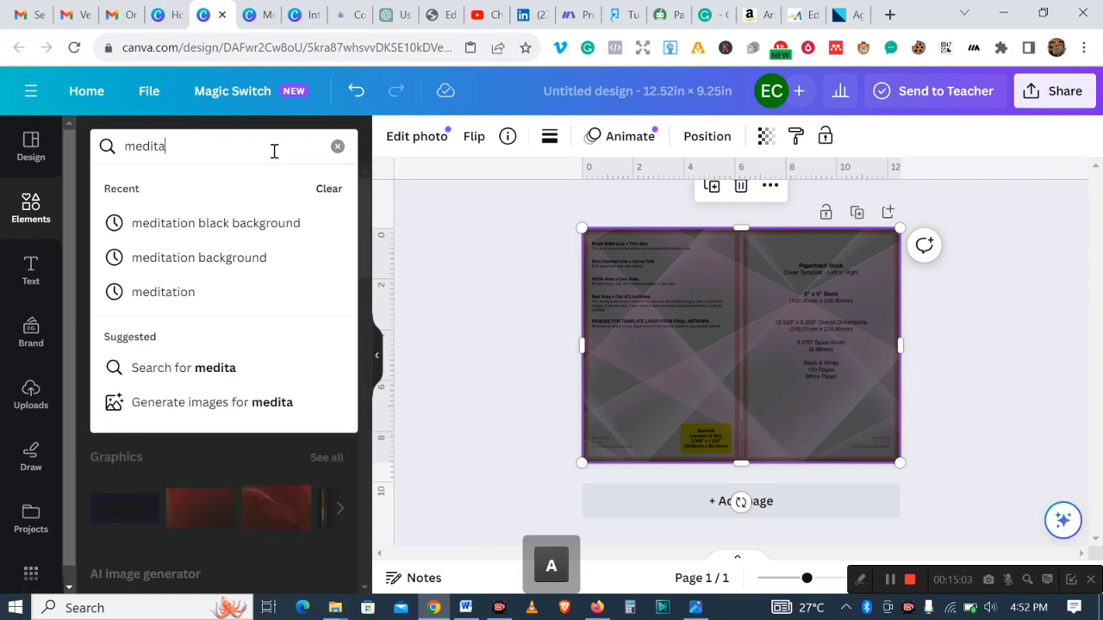
text(tion)
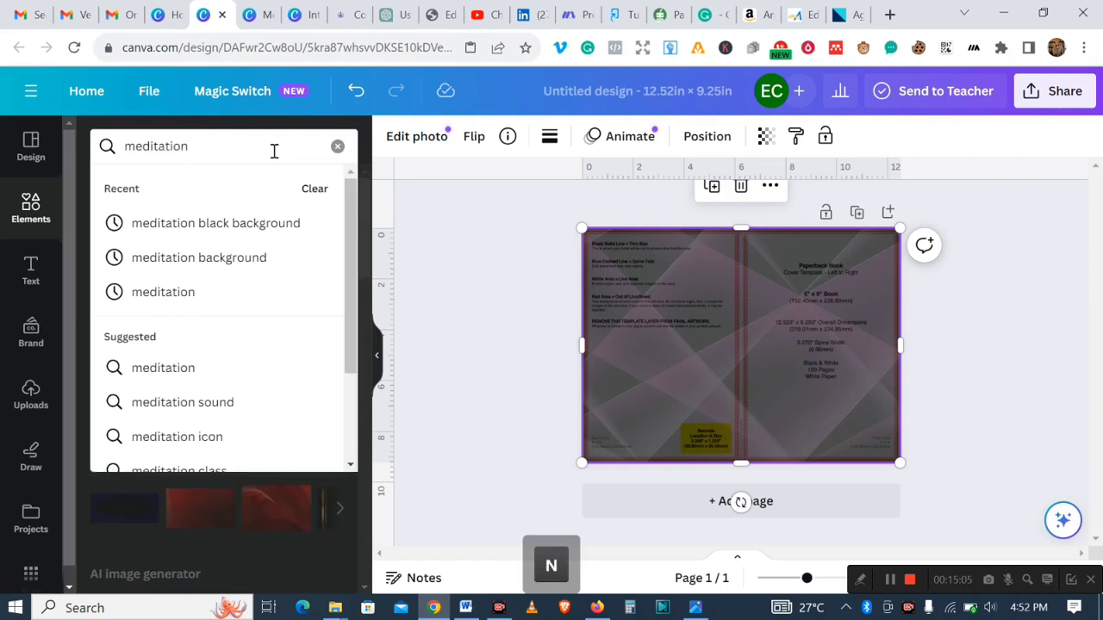
key(Return)
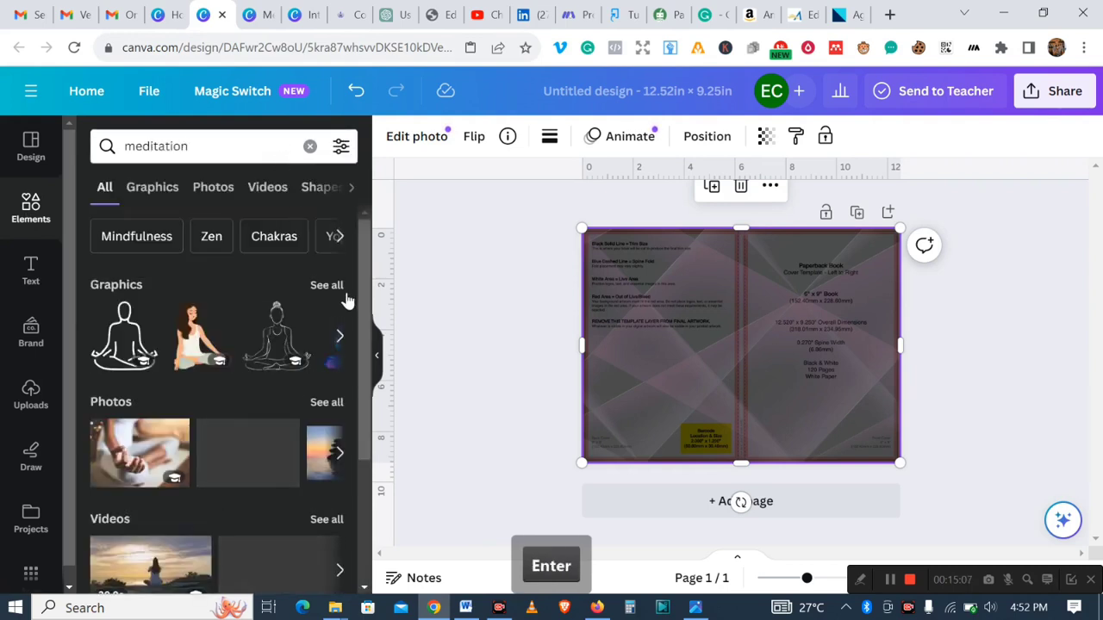
drag(364, 311, 350, 274)
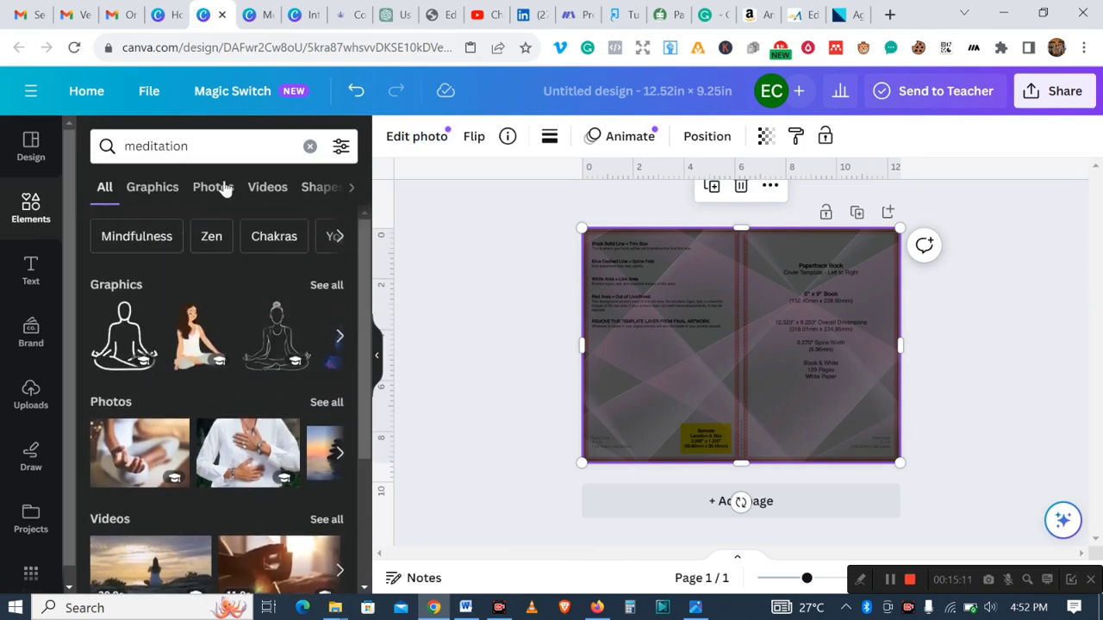
click(190, 146)
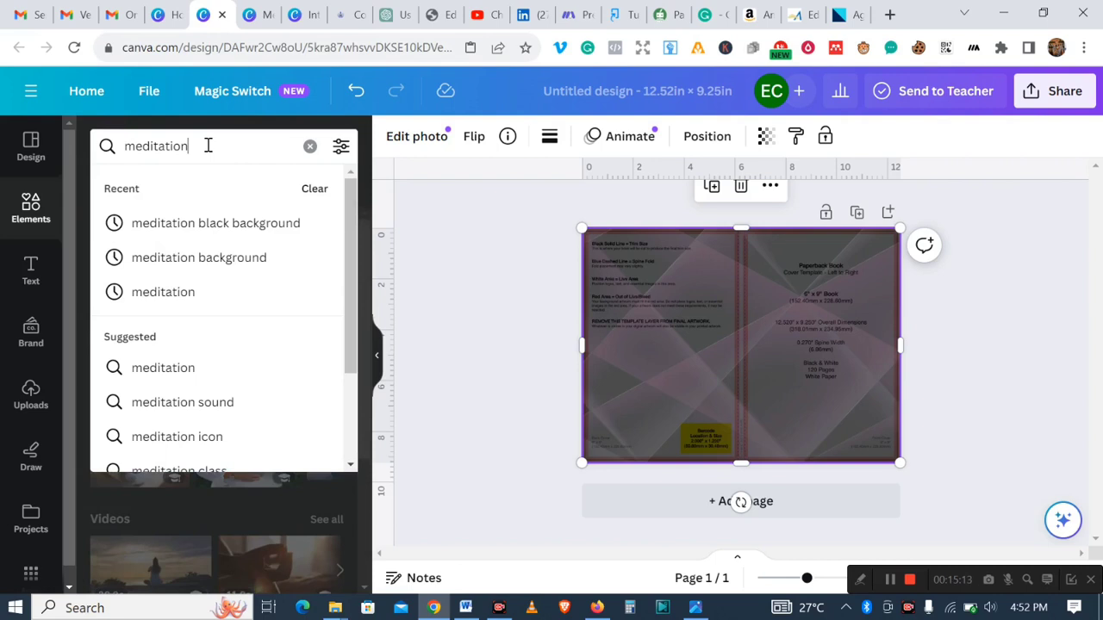
click(228, 257)
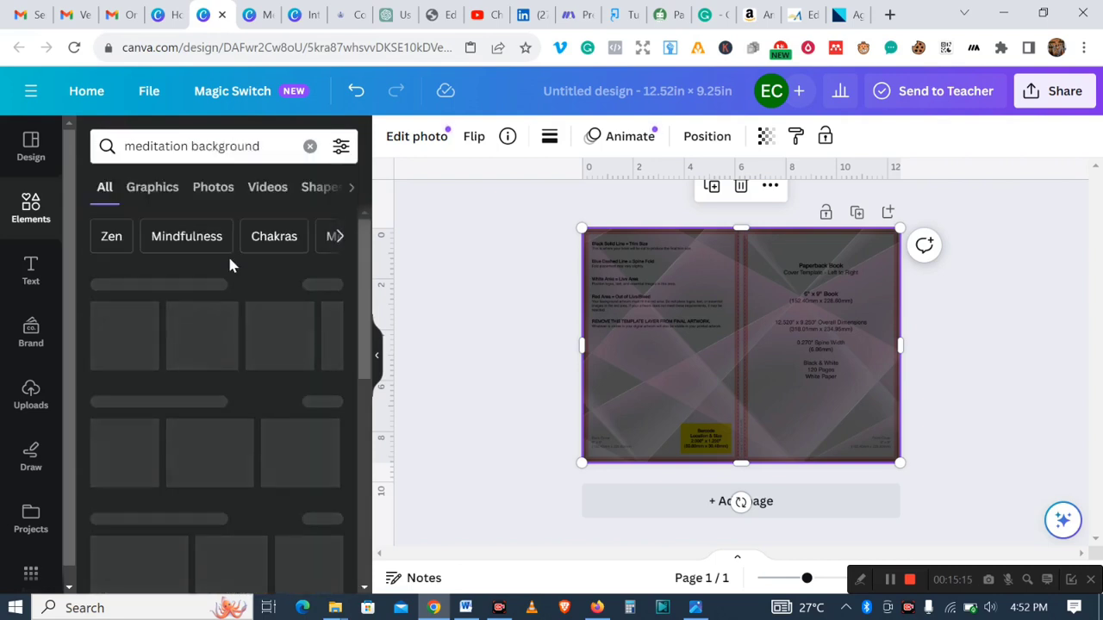
drag(358, 328, 364, 275)
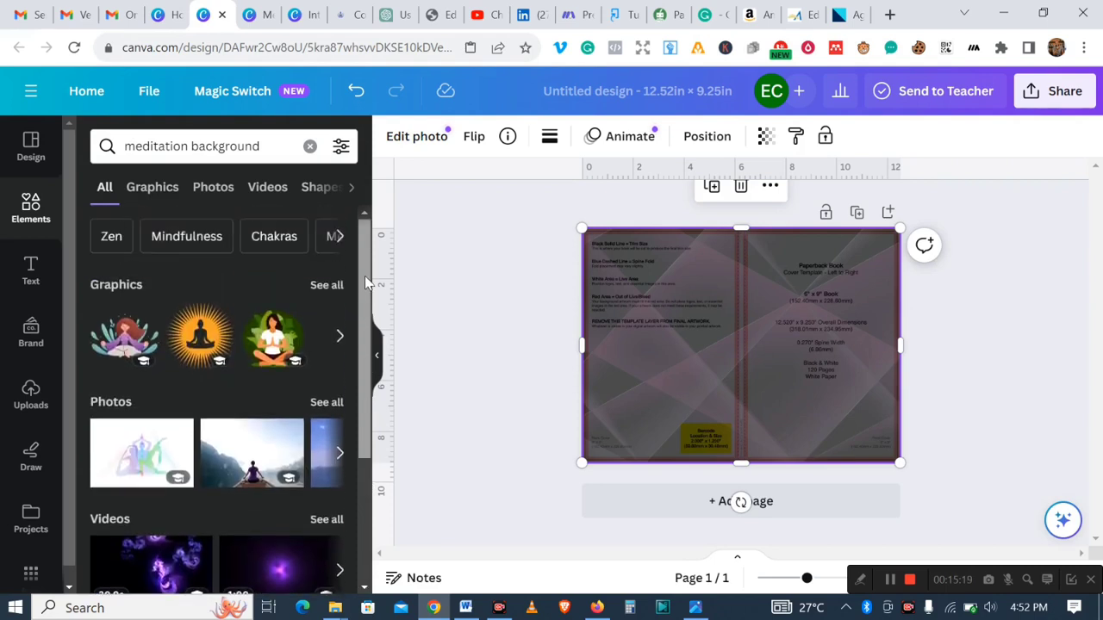
- Add a white mandala graphic from the Graphics results and move it onto the front cover's upper area
click(153, 191)
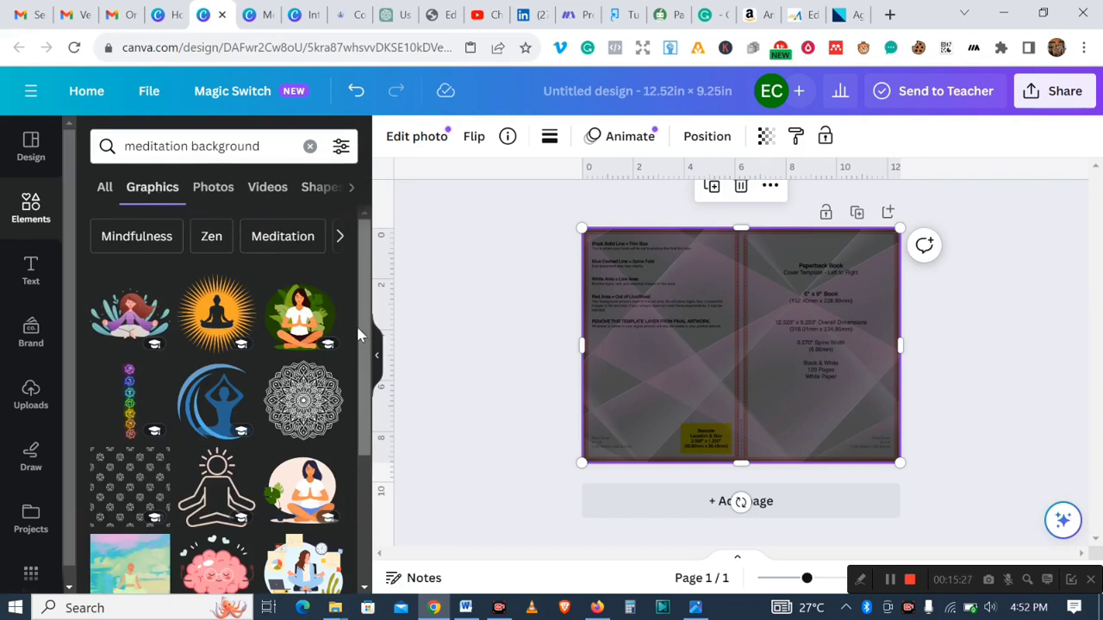
drag(358, 335, 356, 489)
drag(372, 435, 363, 338)
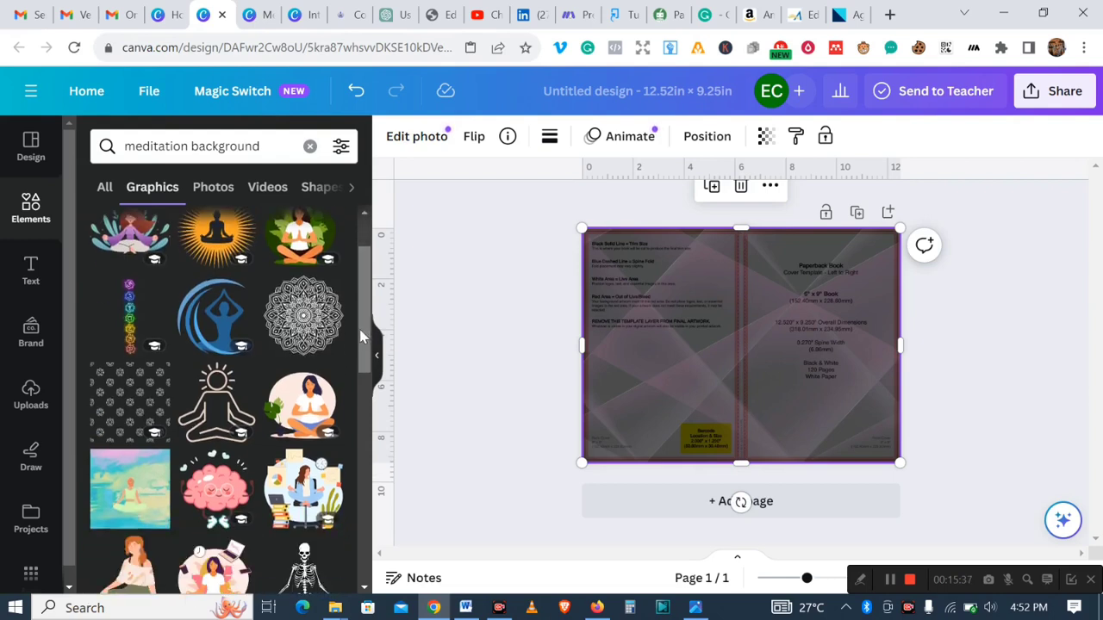
click(304, 332)
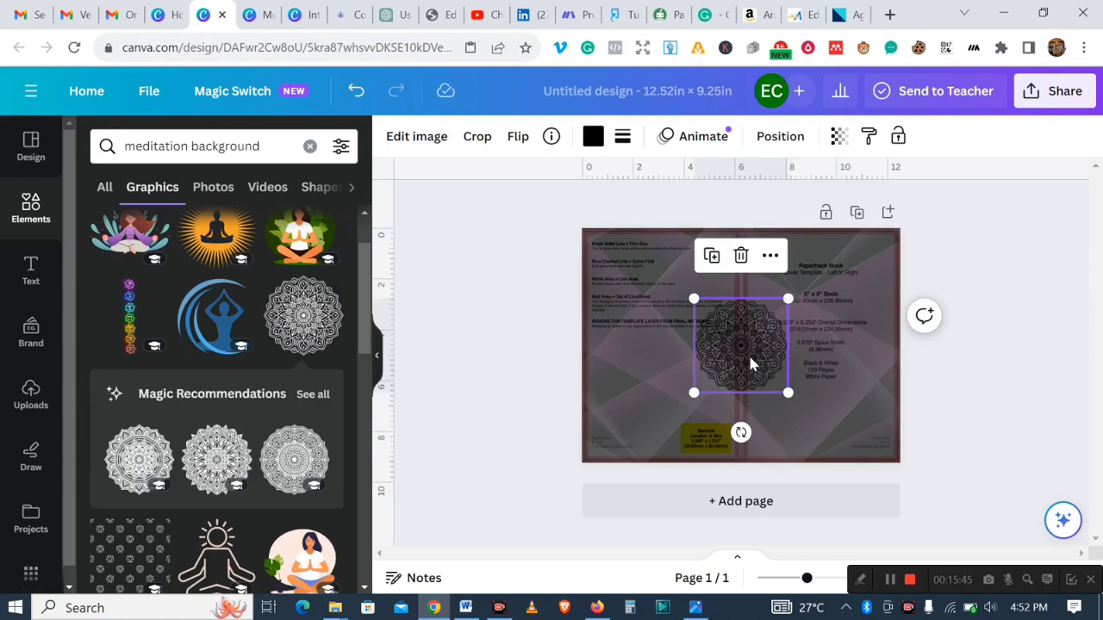
drag(759, 362, 819, 322)
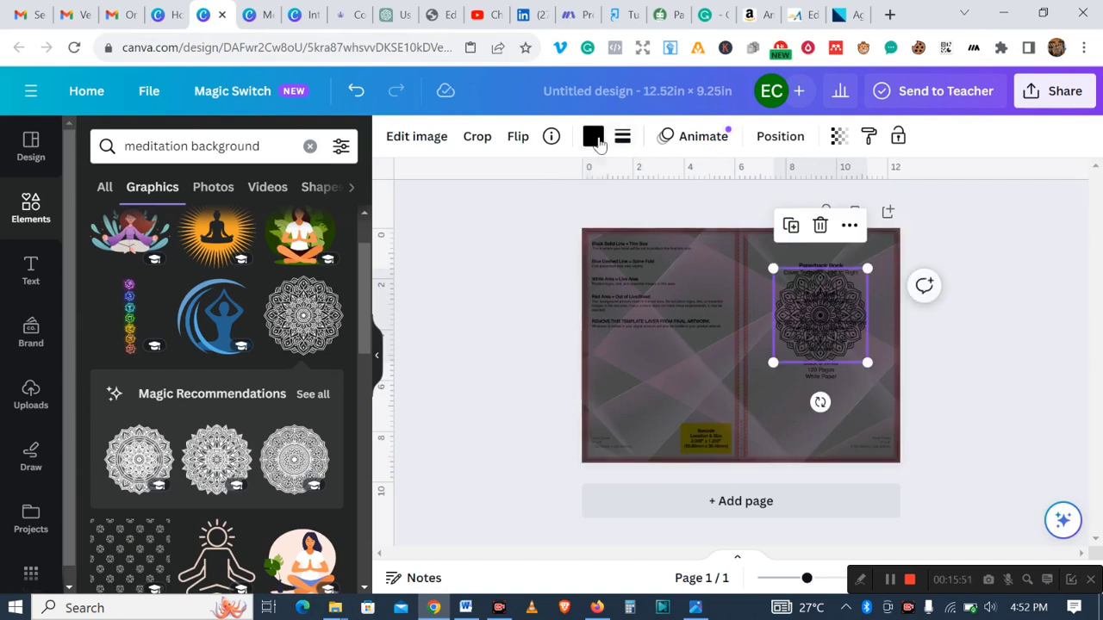
- Recolour the mandala graphic to light orange from the default solid colours
click(591, 138)
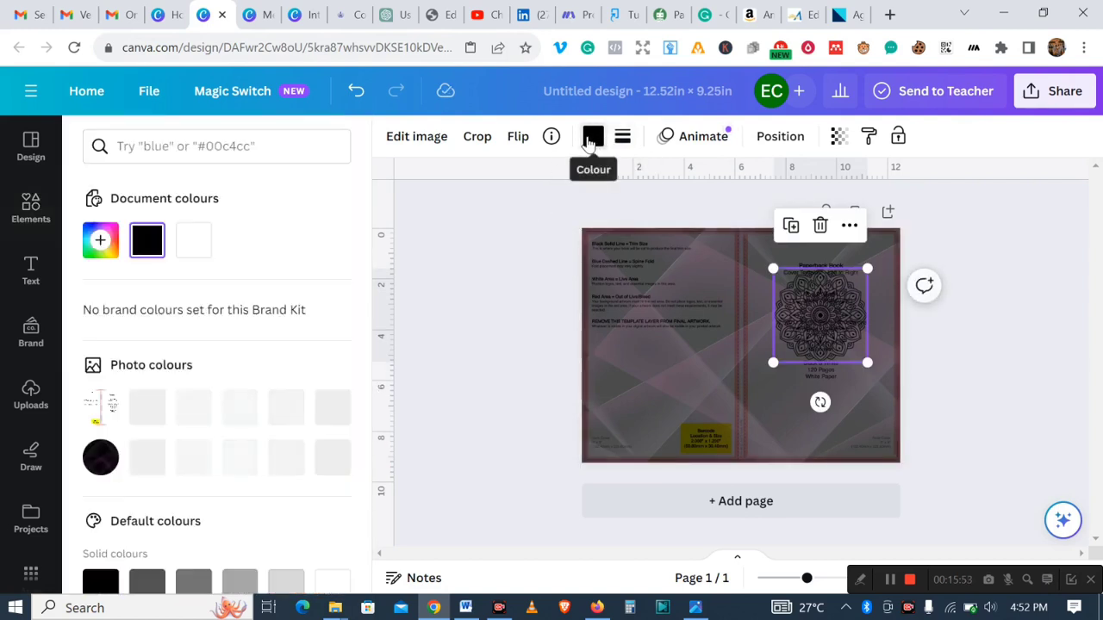
click(100, 242)
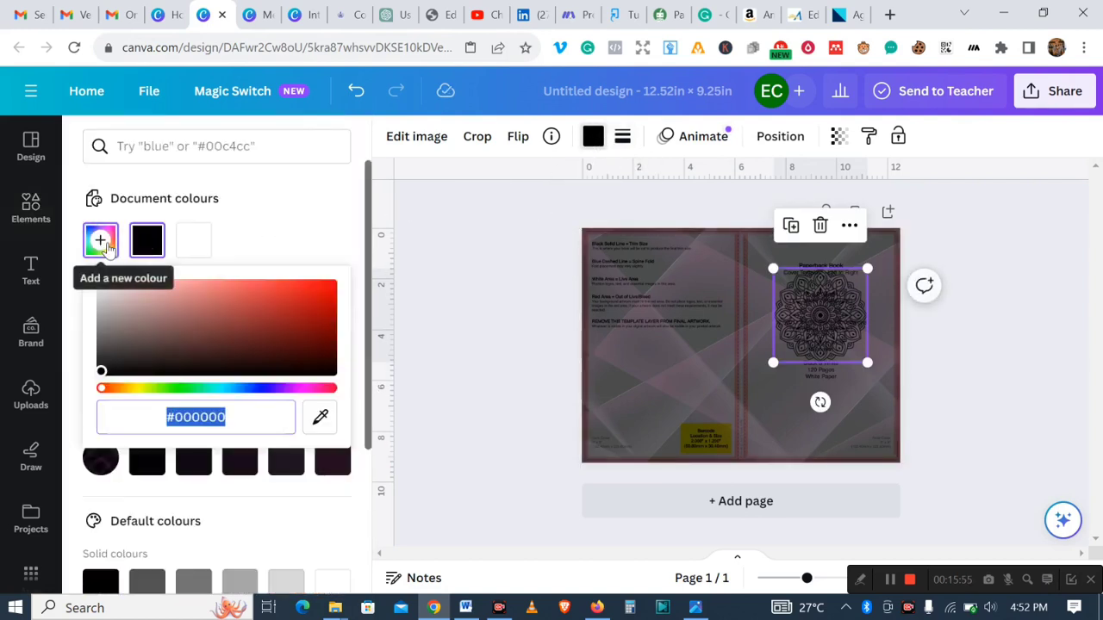
drag(369, 298, 360, 470)
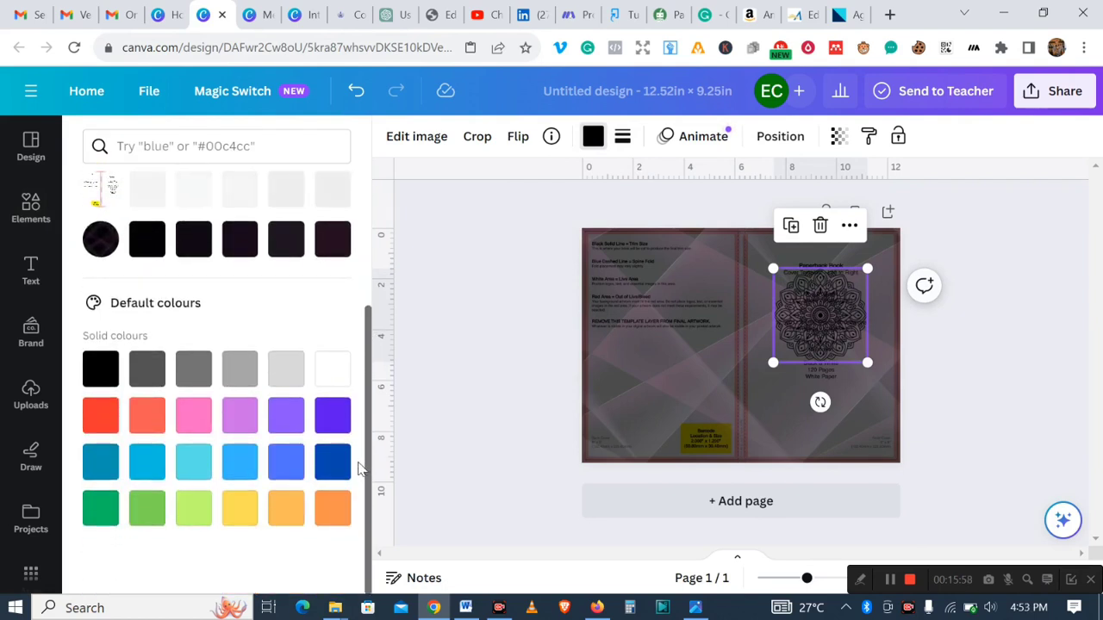
click(286, 509)
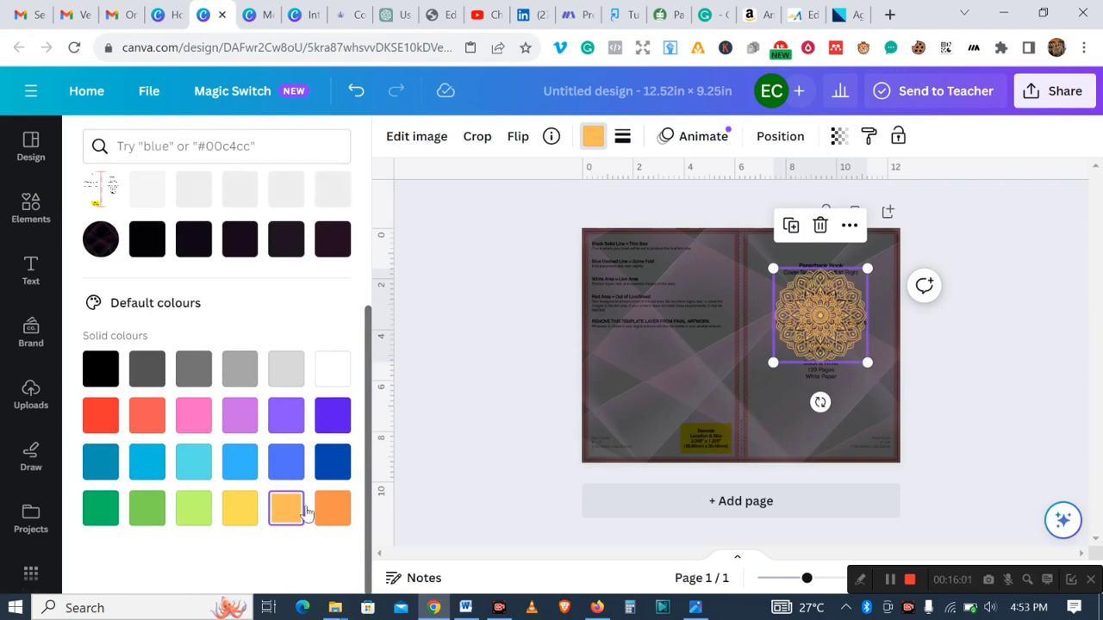
- Set the mandala's transparency to 74 and nudge it slightly lower on the front cover
click(839, 136)
drag(838, 209, 798, 206)
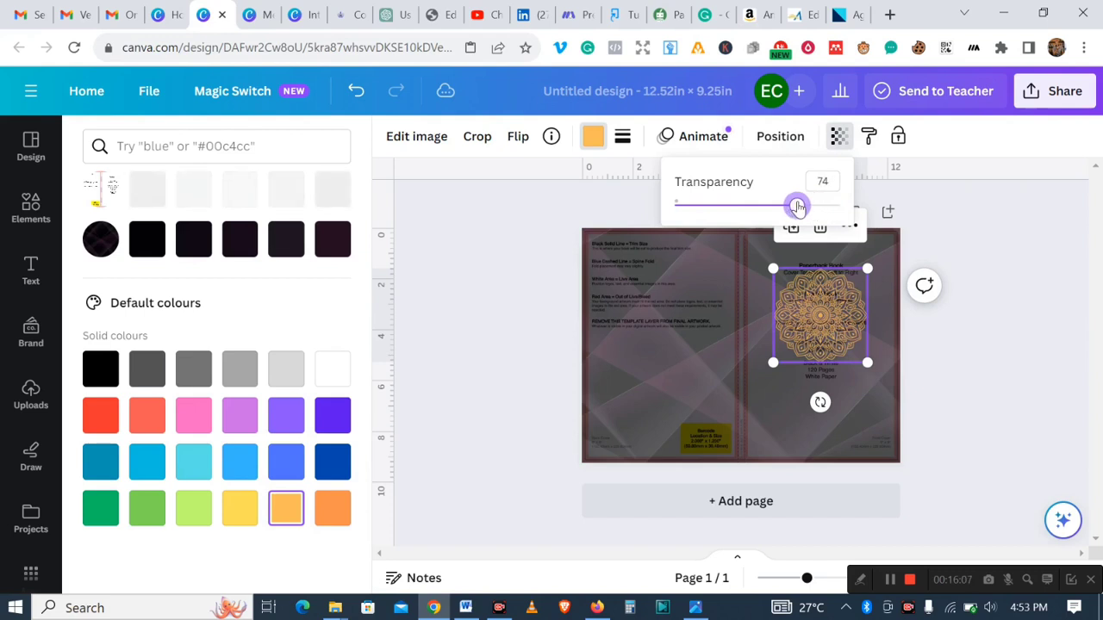
click(1023, 257)
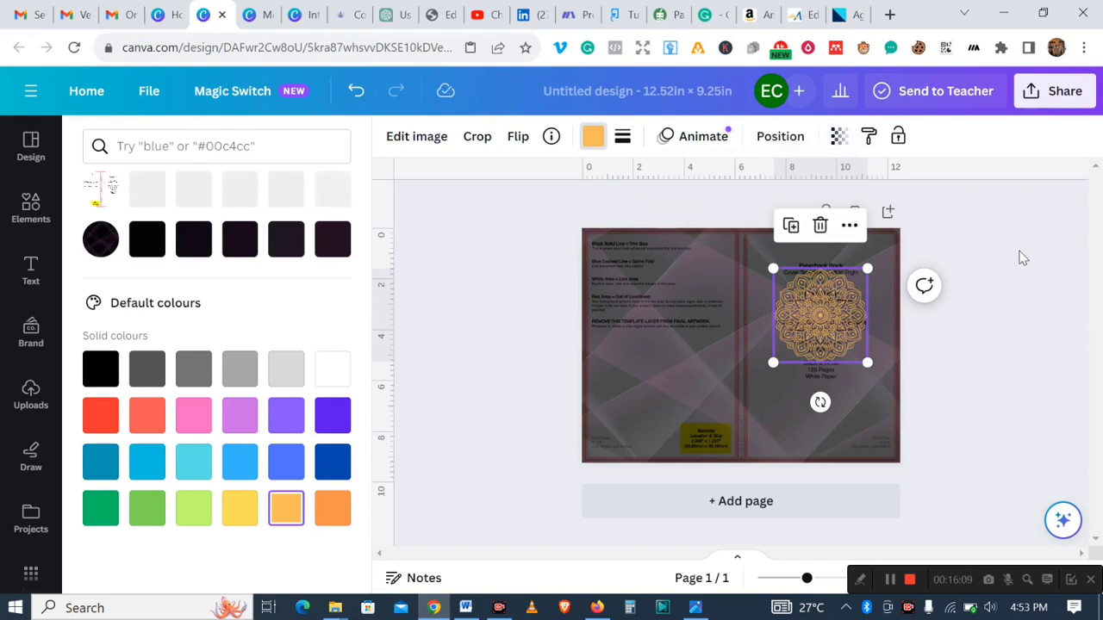
click(1019, 251)
click(970, 339)
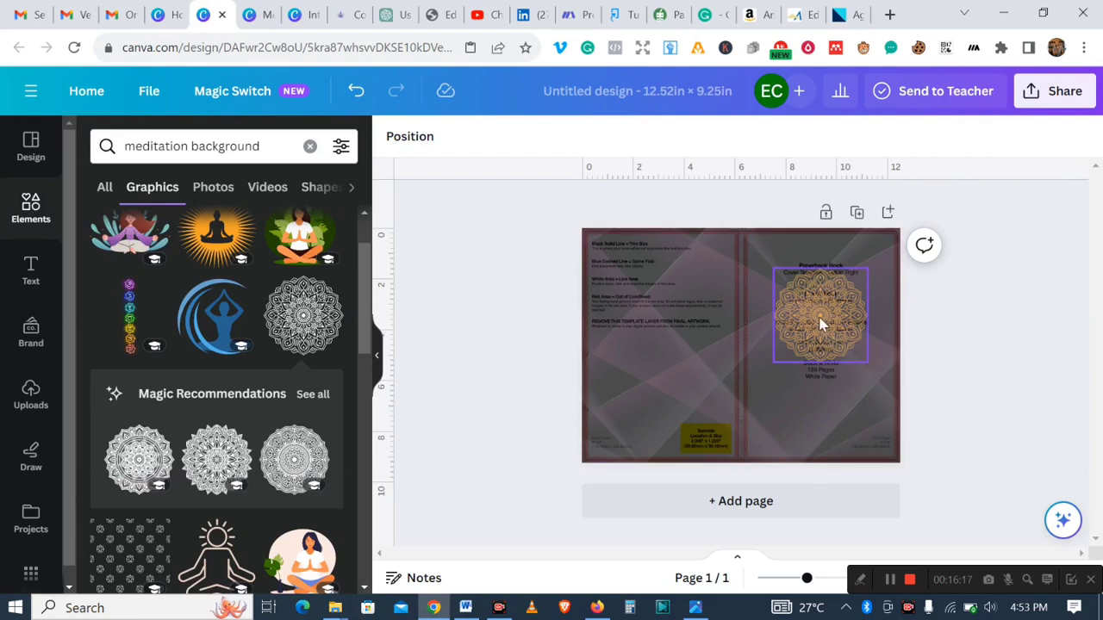
mouse_move(820, 314)
mouse_down()
mouse_move(828, 322)
mouse_move(813, 325)
mouse_move(824, 325)
mouse_move(781, 320)
mouse_move(911, 327)
mouse_move(805, 327)
mouse_move(811, 311)
mouse_move(819, 322)
mouse_up()
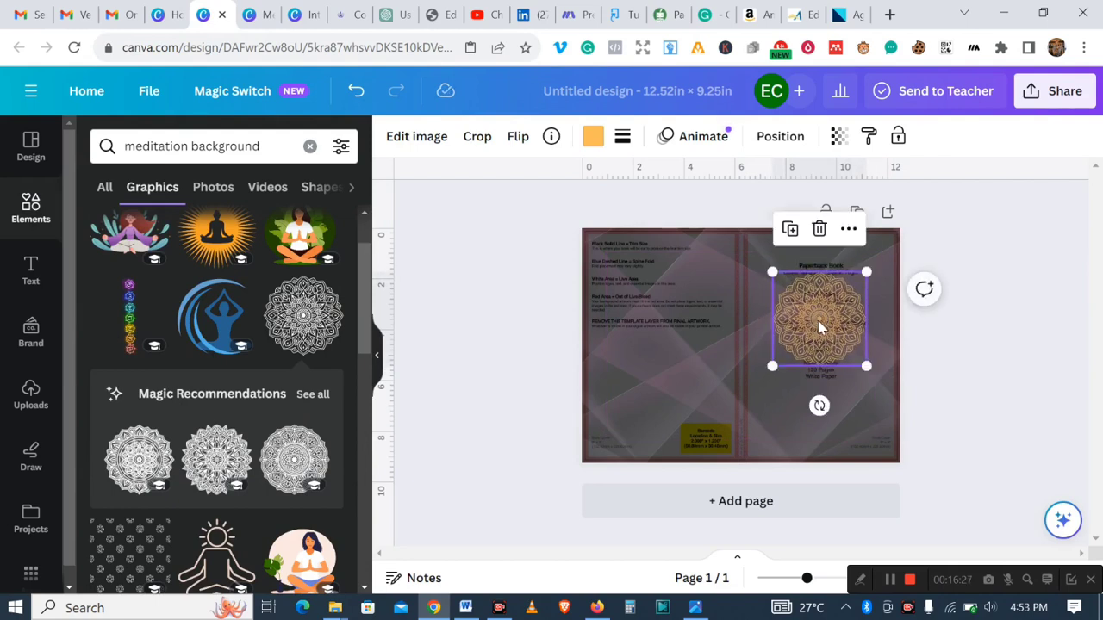
- Add the recently used Elizabeth and Richard text combination to the page
click(31, 269)
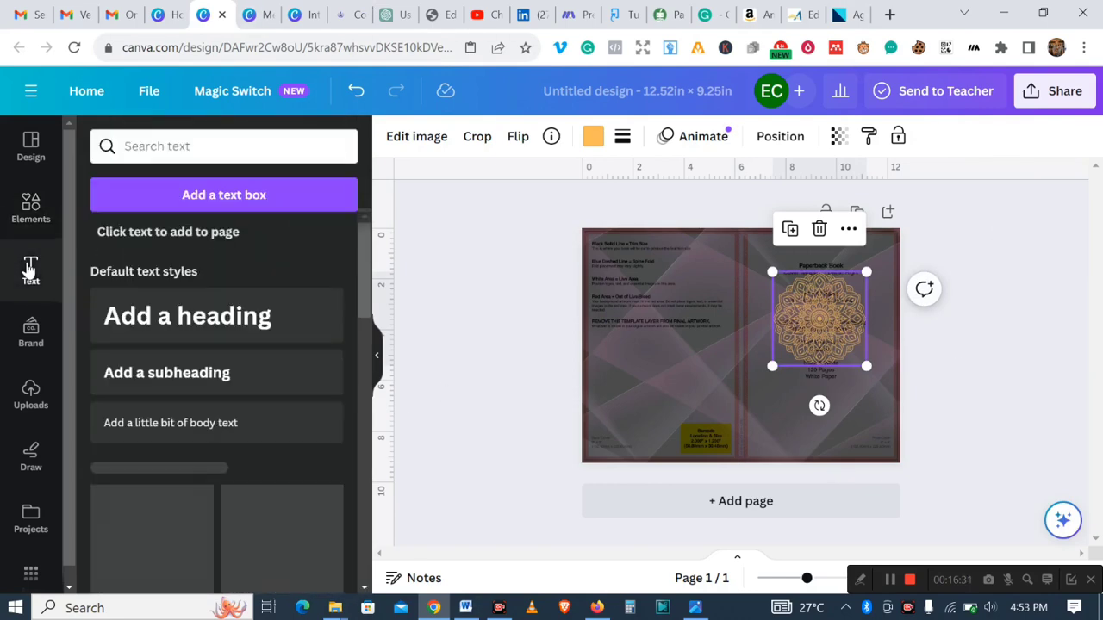
scroll(365, 260, down, 2)
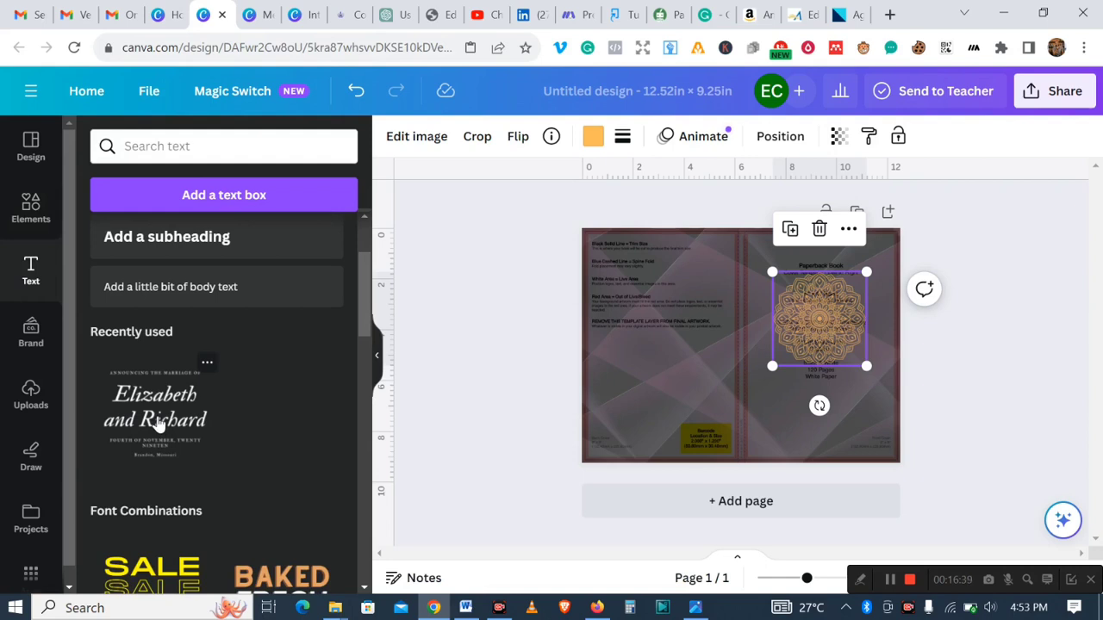
click(158, 421)
drag(760, 356, 691, 366)
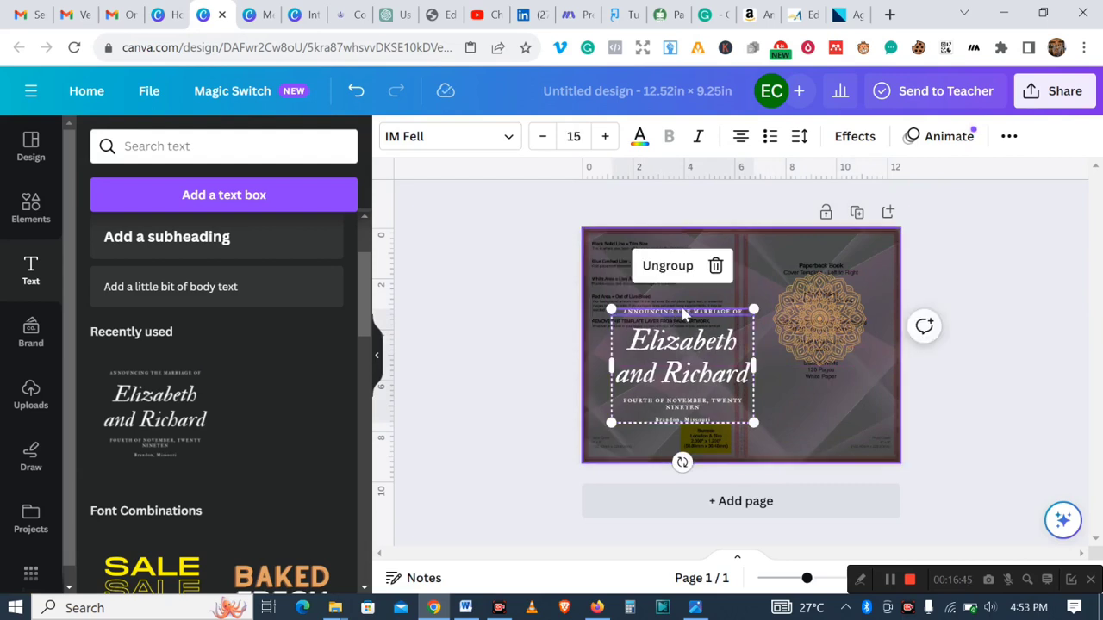
- Delete the announcement, date and location lines from the text group and move the names onto the front cover
click(715, 266)
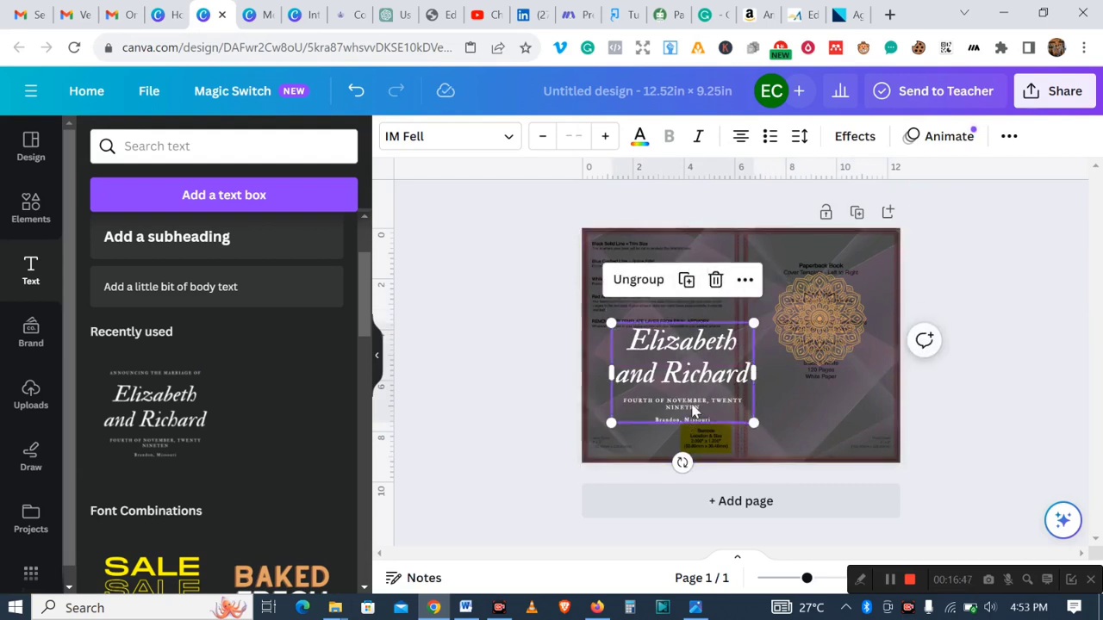
click(695, 406)
click(716, 368)
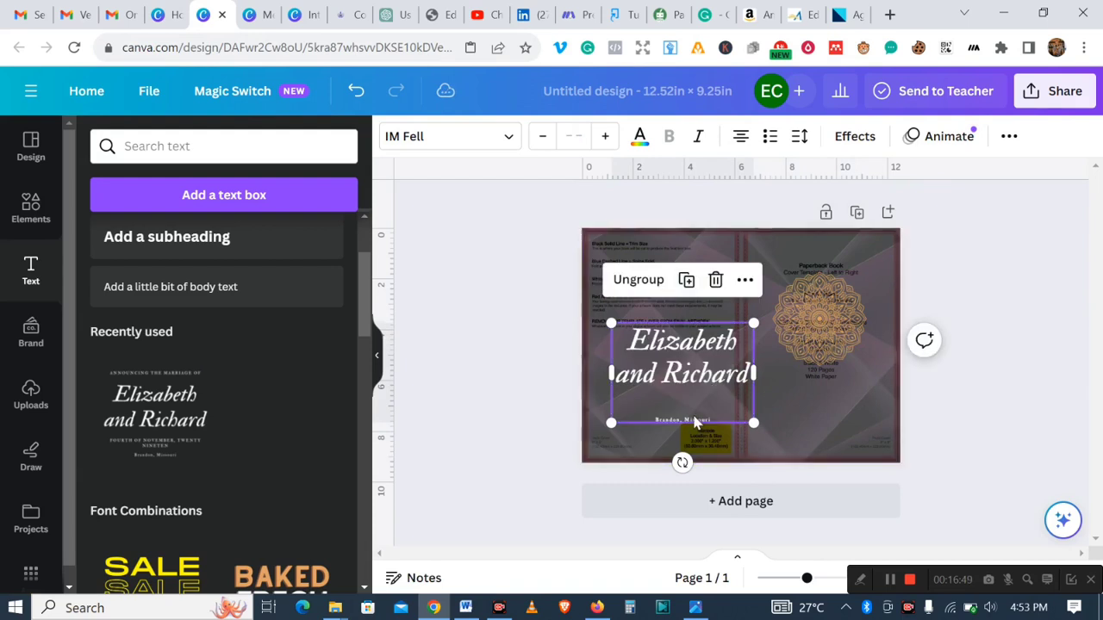
click(694, 422)
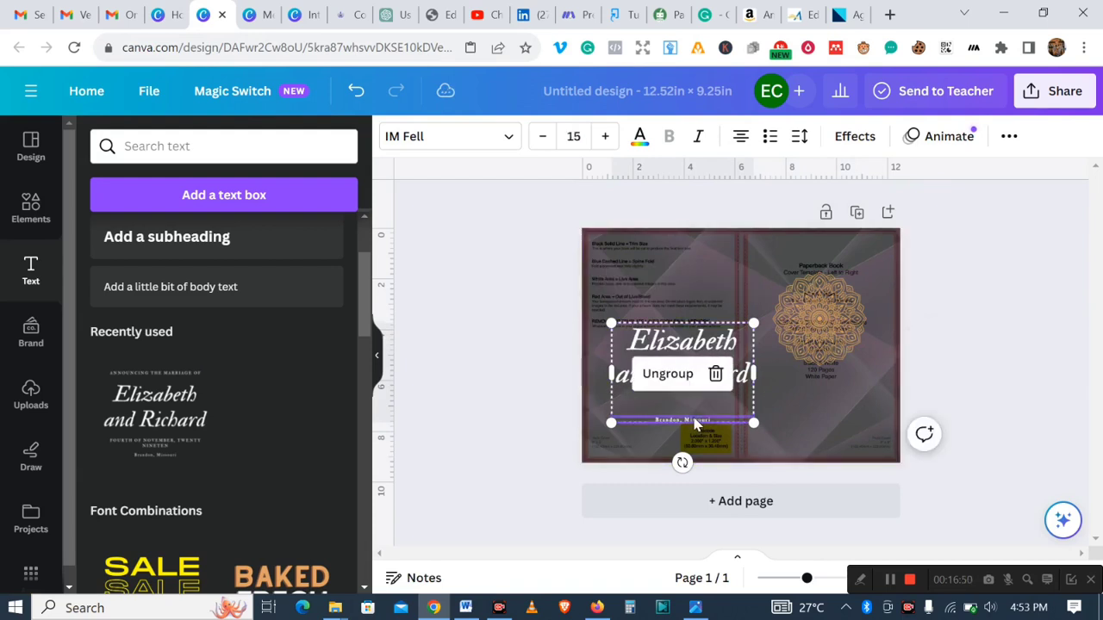
click(715, 374)
drag(679, 370, 813, 414)
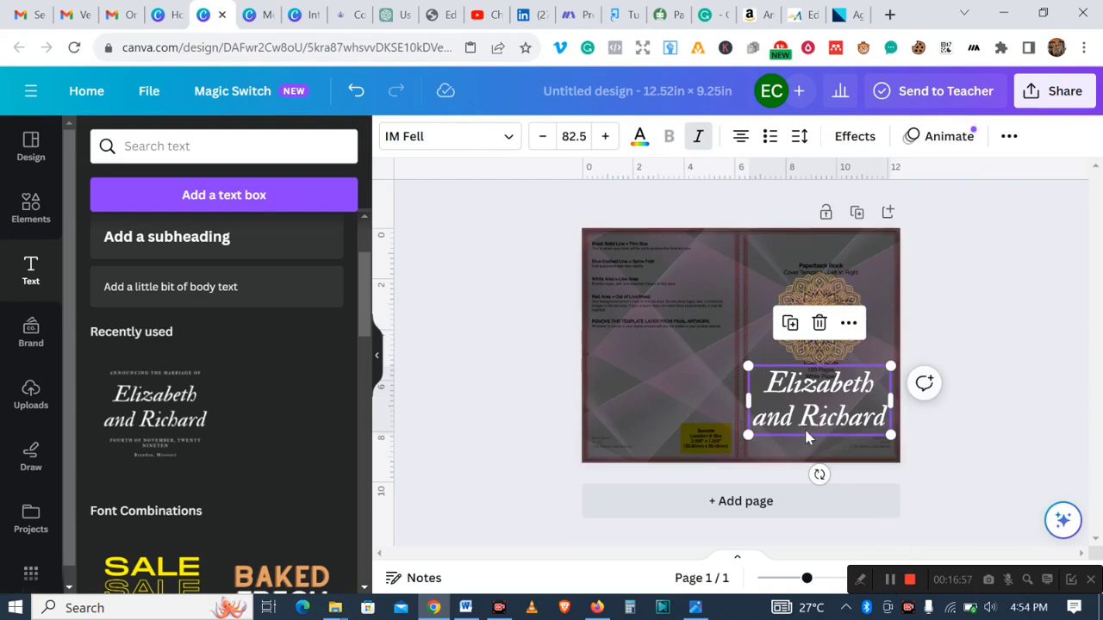
- Insert the words Daily Meditation into the title text after Elizabeth
double_click(870, 388)
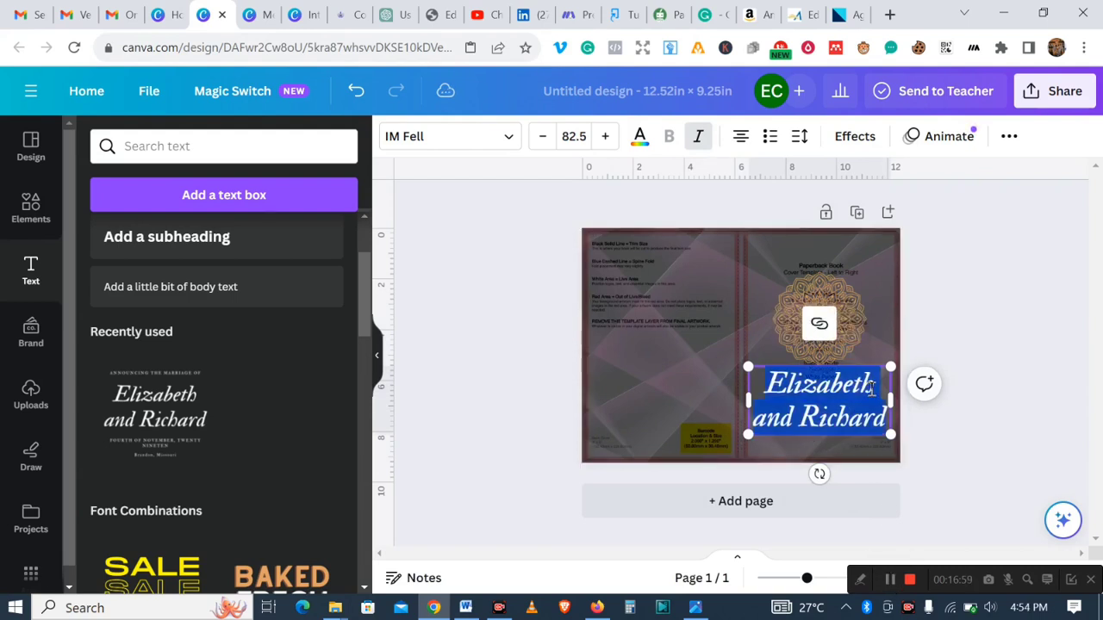
click(879, 386)
text(DAAILY)
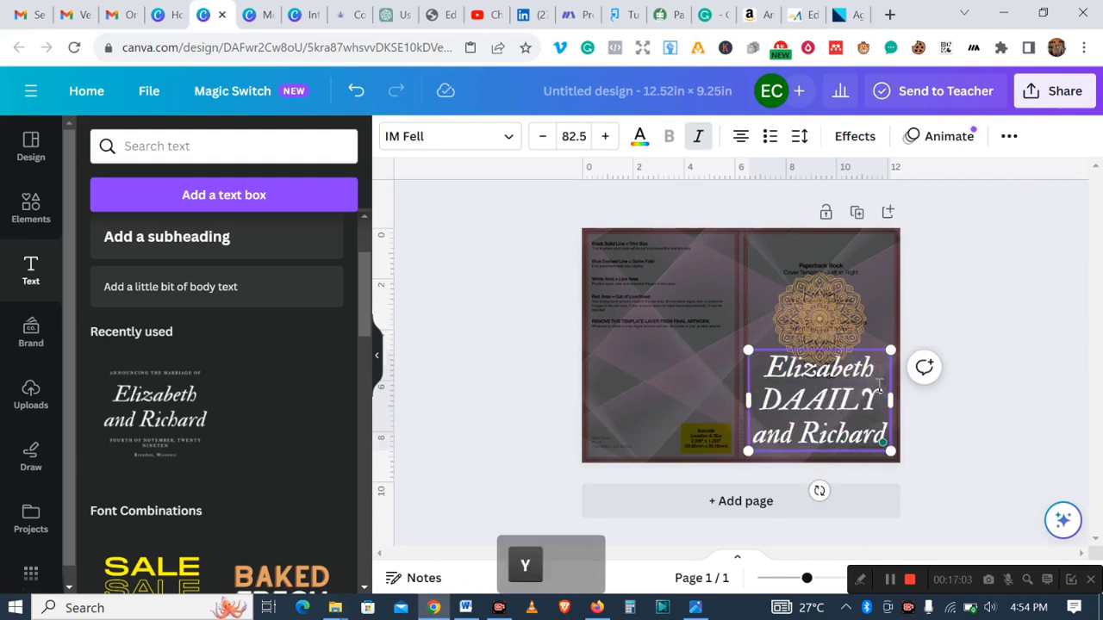
key(BackSpace)
key(BackSpace)
key(BackSpace)
key(BackSpace)
key(BackSpace)
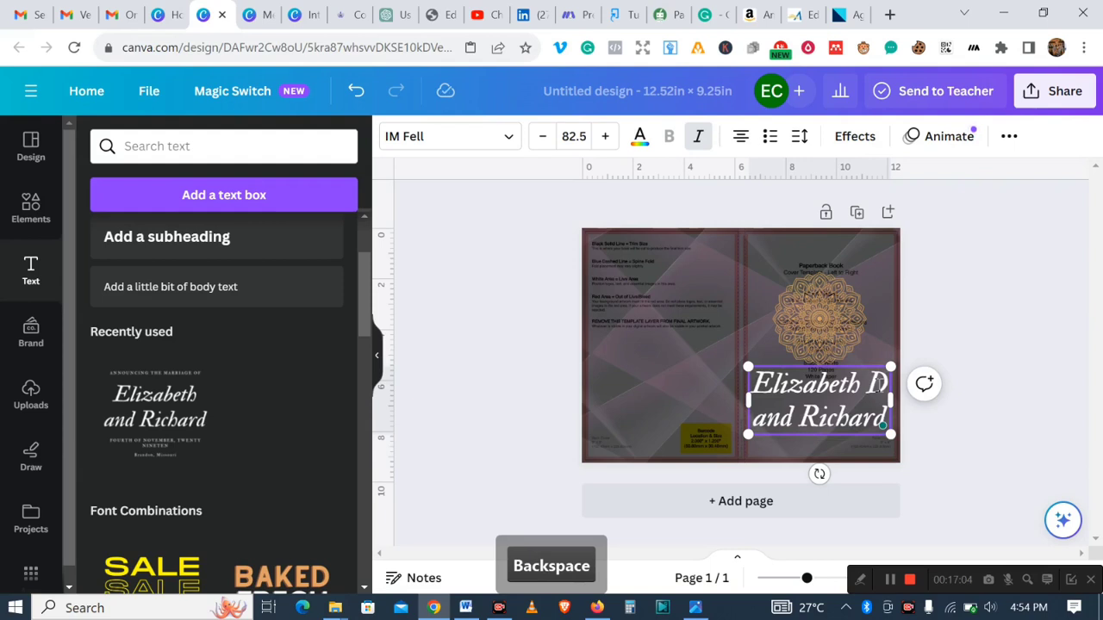
key(Caps_Lock)
text(aily)
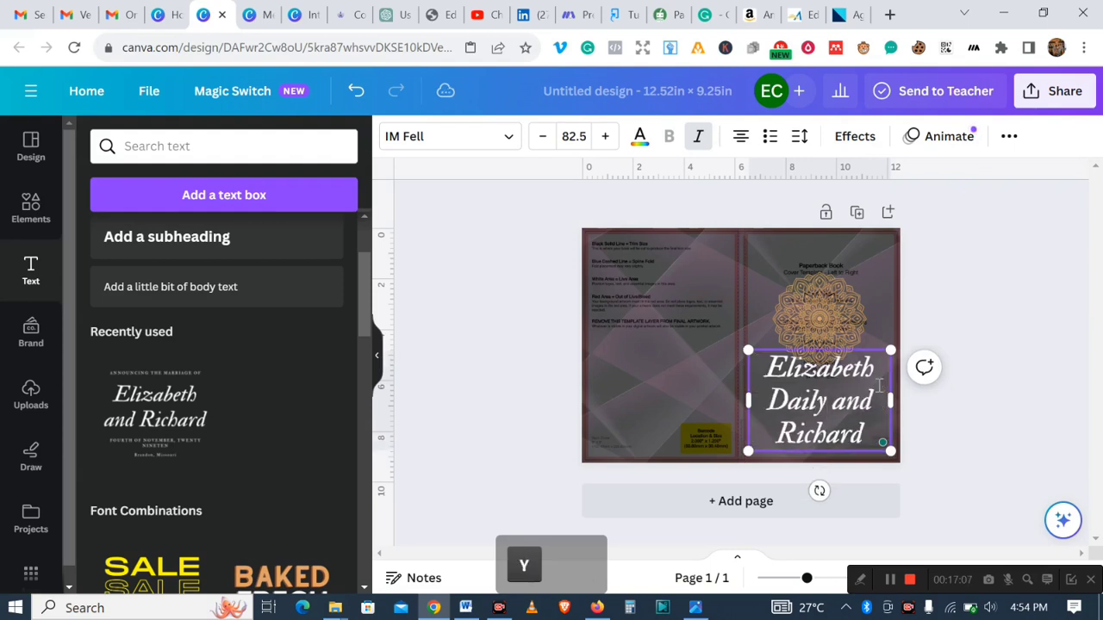
text( Meditat )
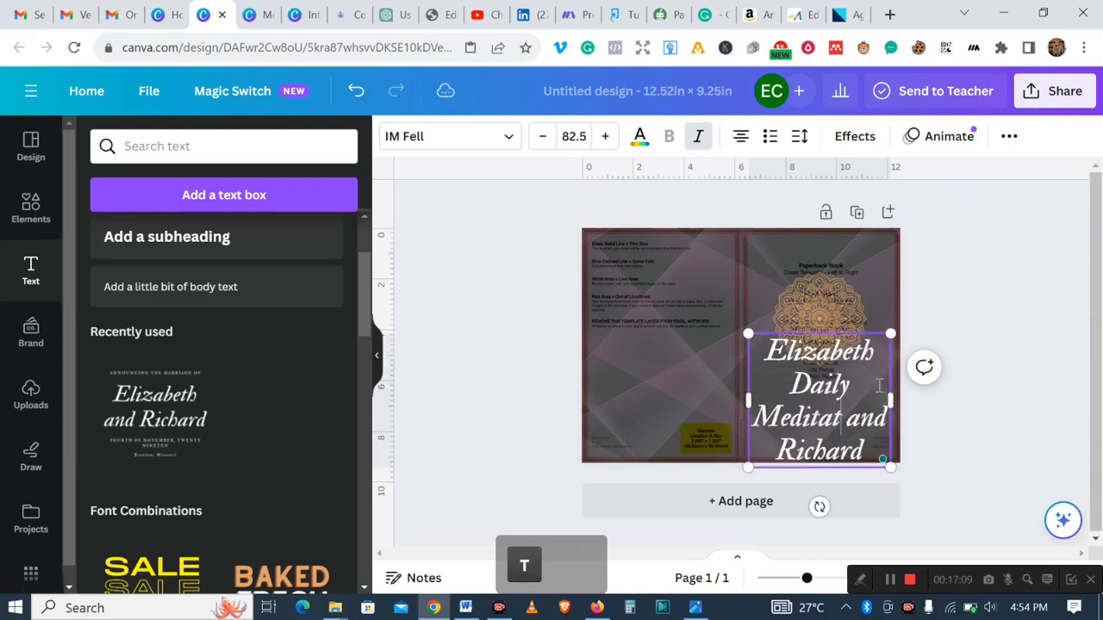
text(ion)
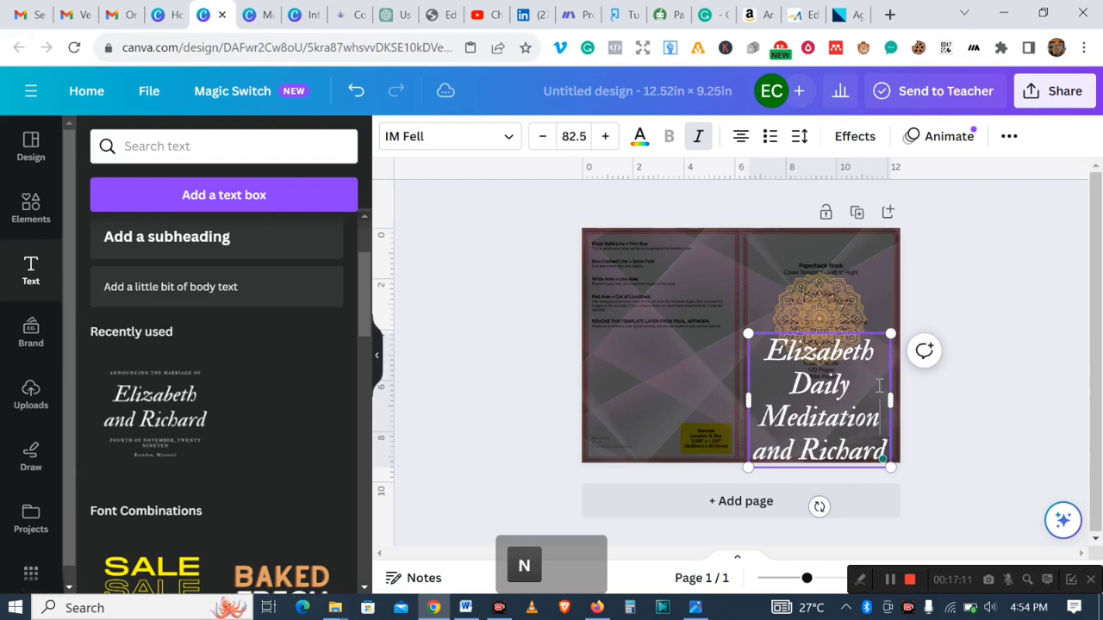
text(, Ref)
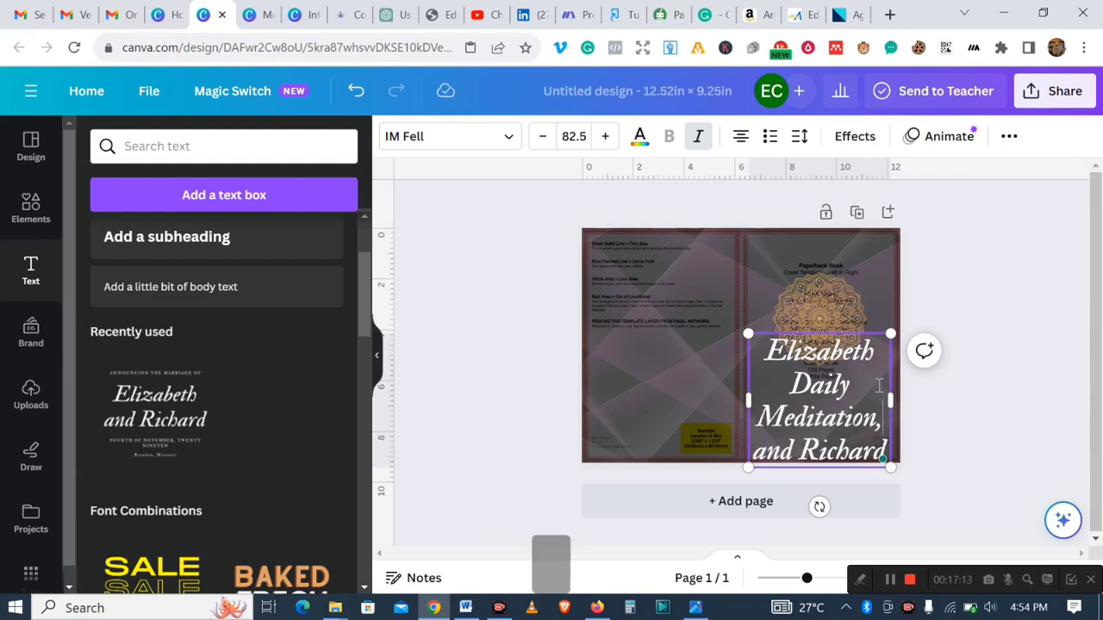
text(eec)
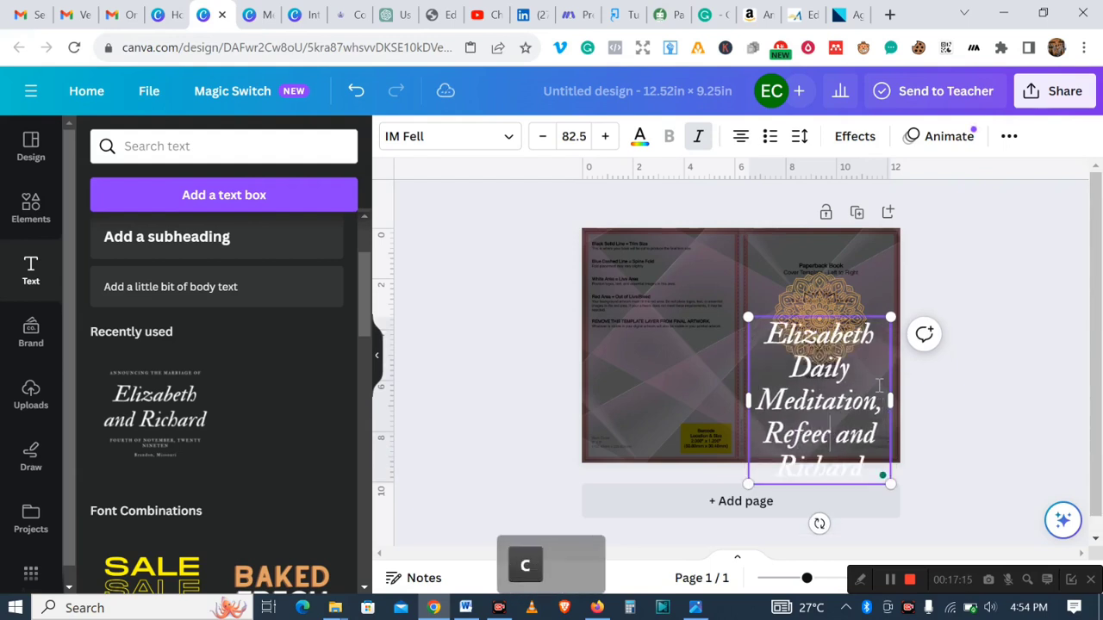
- Extend the title text with ", Reflect & Repeat Journal" after Daily Meditation
key(BackSpace)
key(BackSpace)
key(BackSpace)
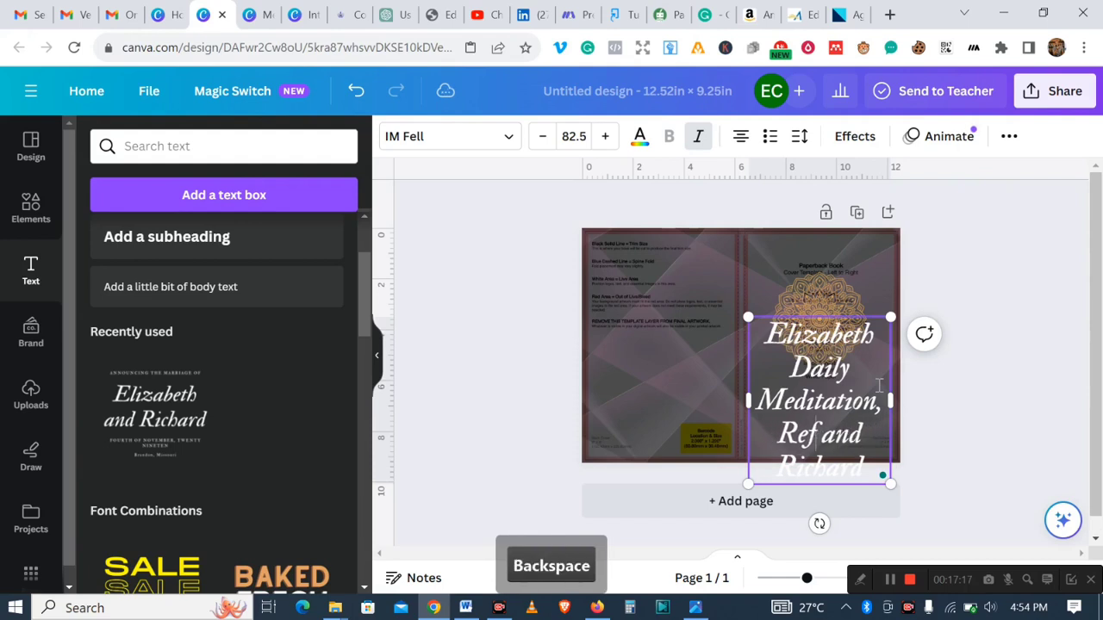
text(lect )
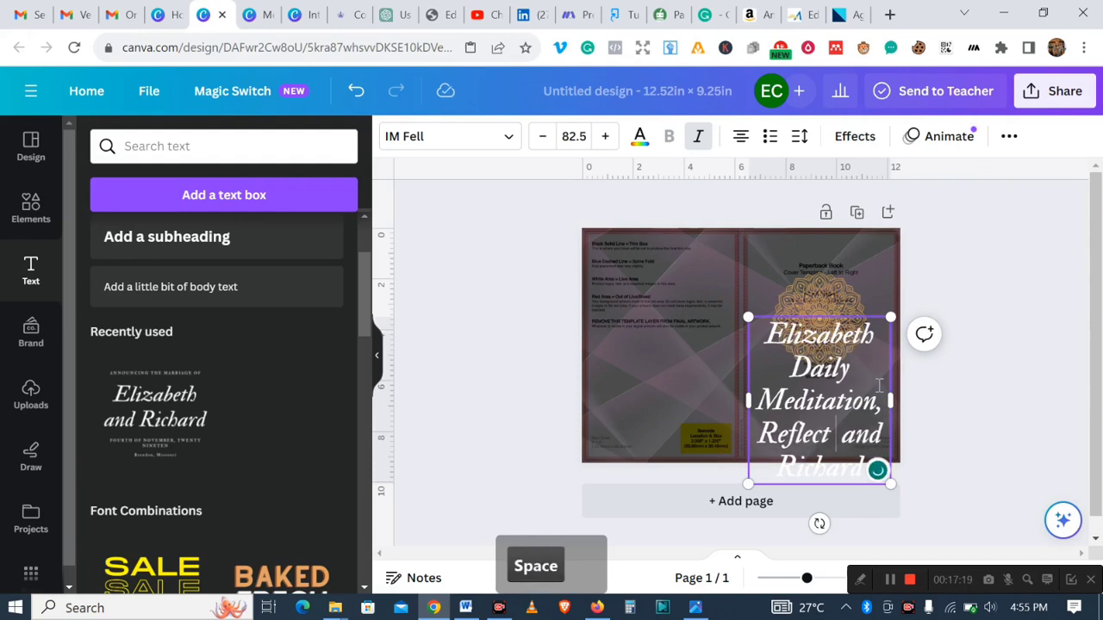
text(& Repeat)
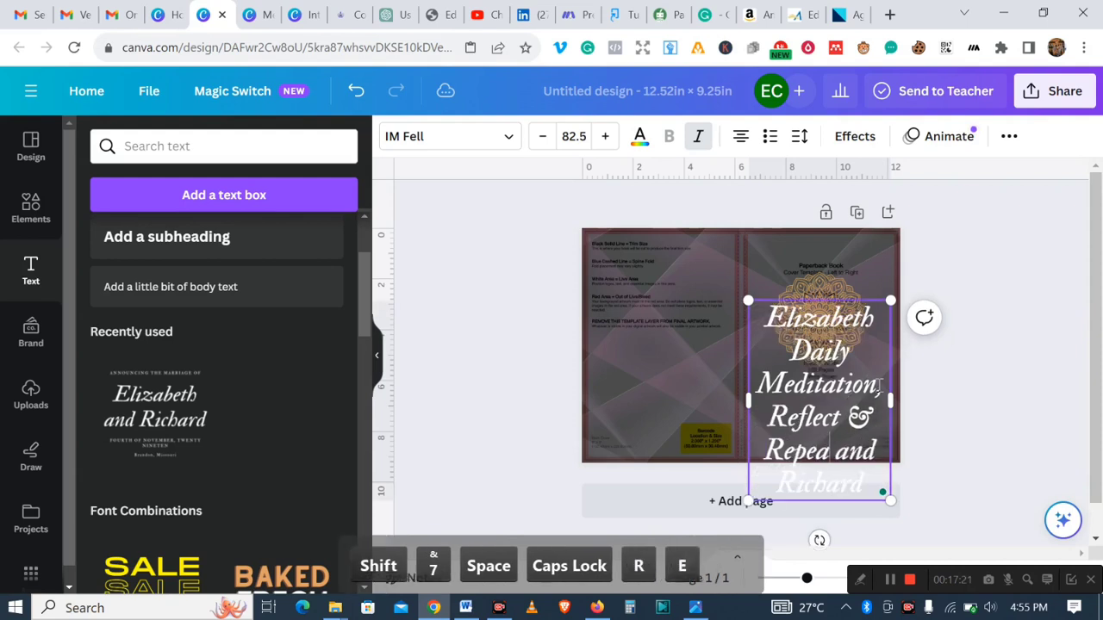
text( Journal)
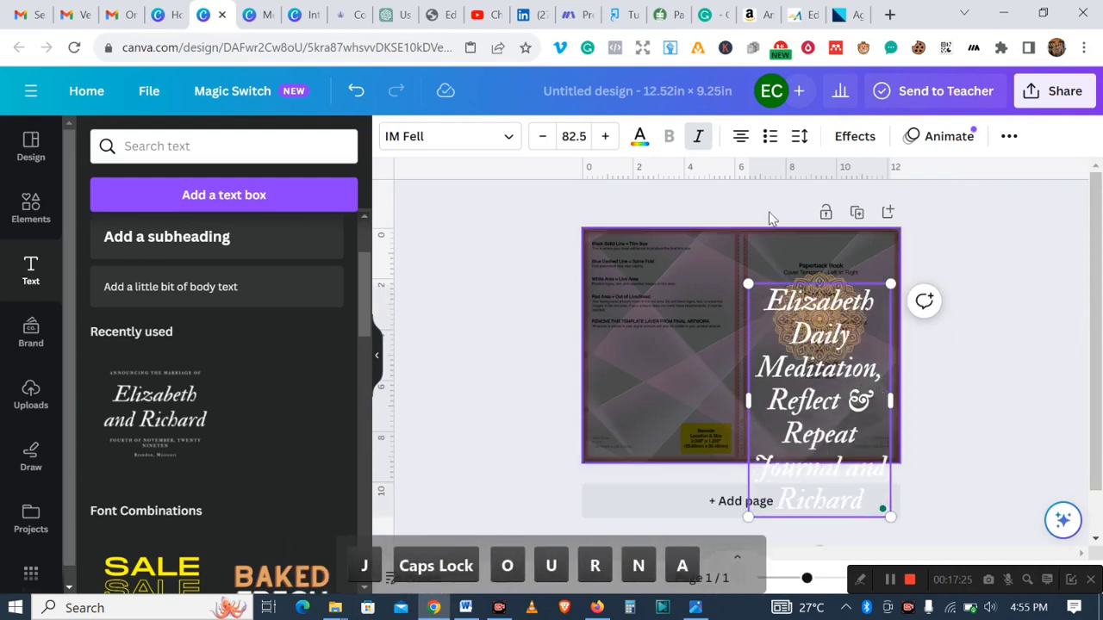
- Delete the names Elizabeth and "and Richard" from the title text, dismissing the Grammarly prompt for this session
drag(765, 312, 879, 303)
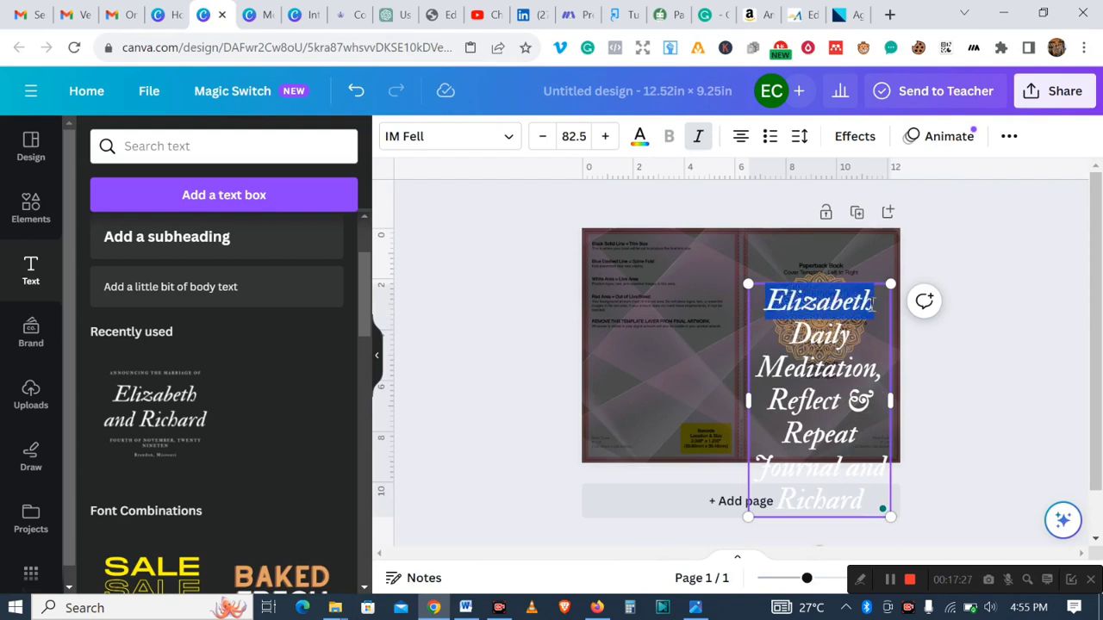
key(BackSpace)
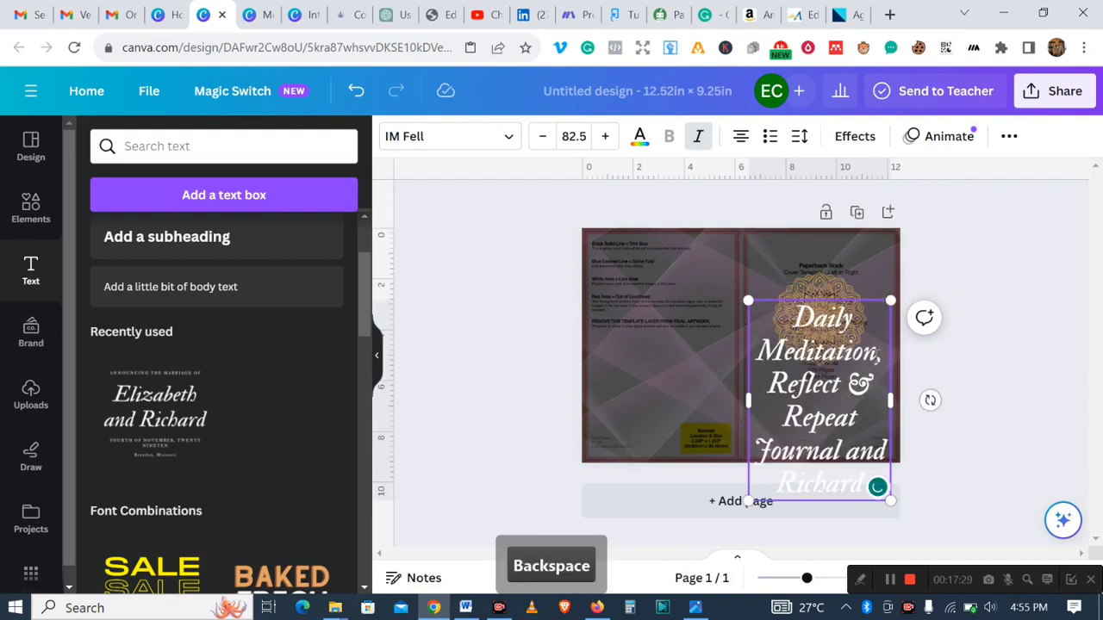
drag(846, 451, 855, 489)
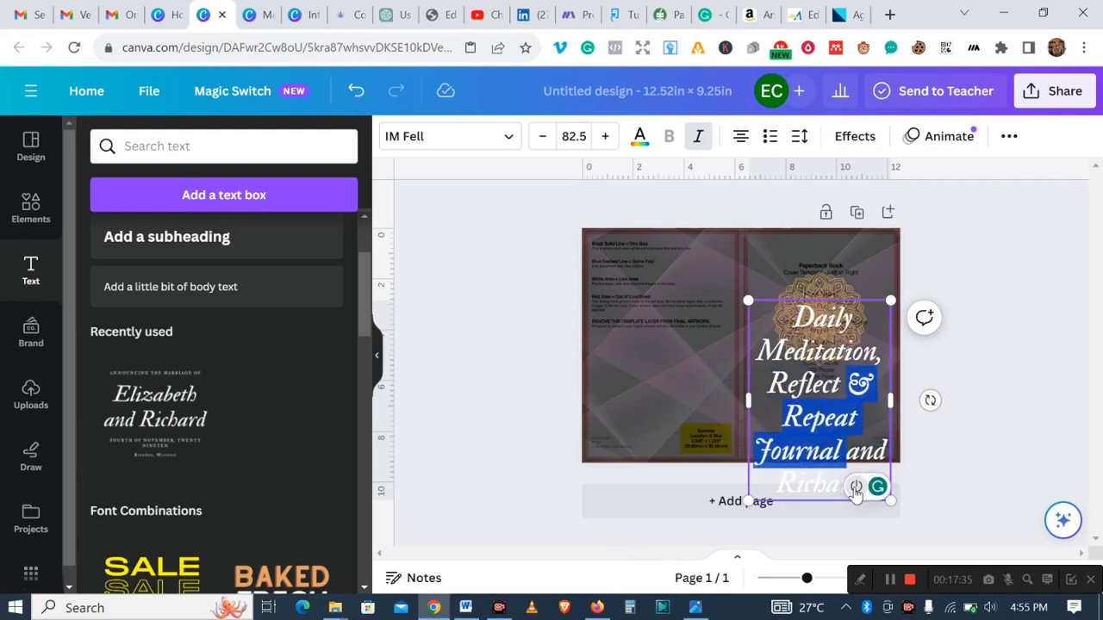
click(856, 488)
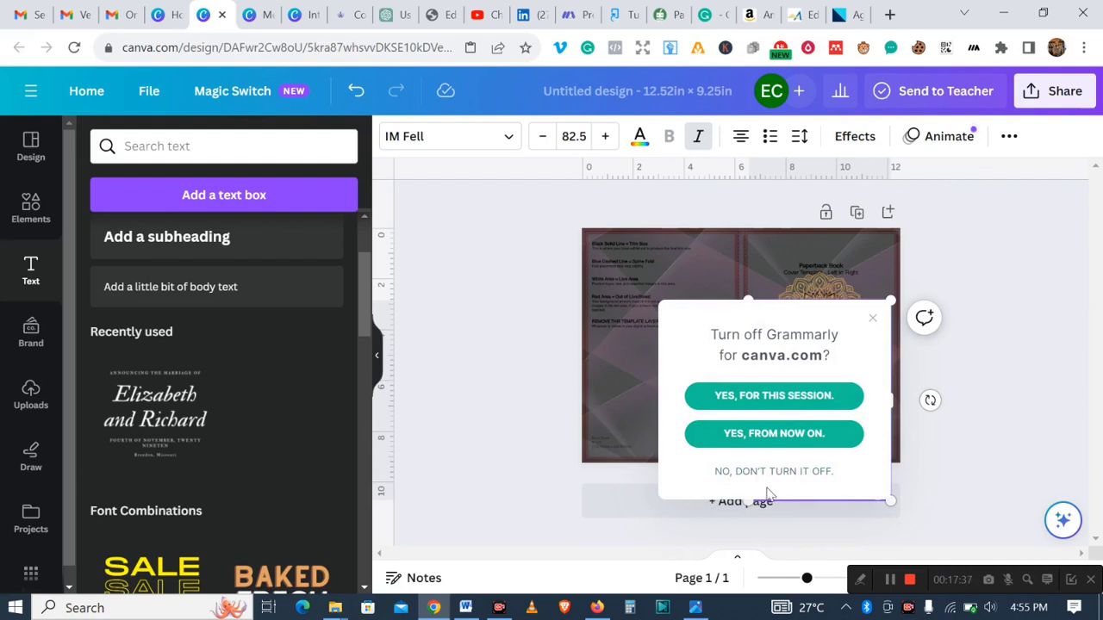
click(775, 397)
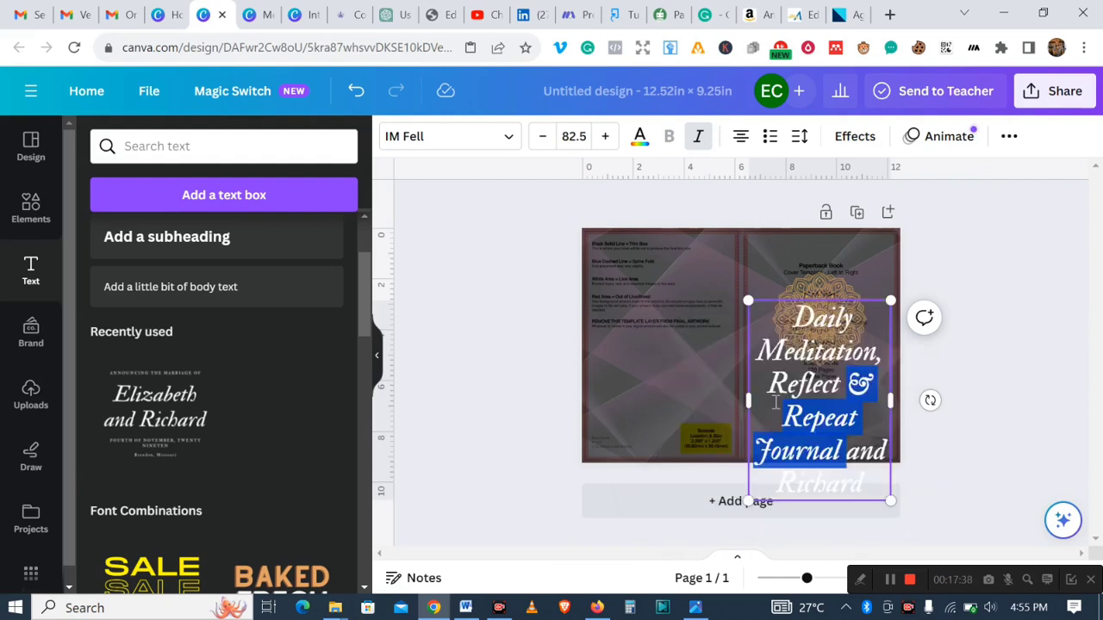
click(854, 461)
drag(850, 458, 881, 489)
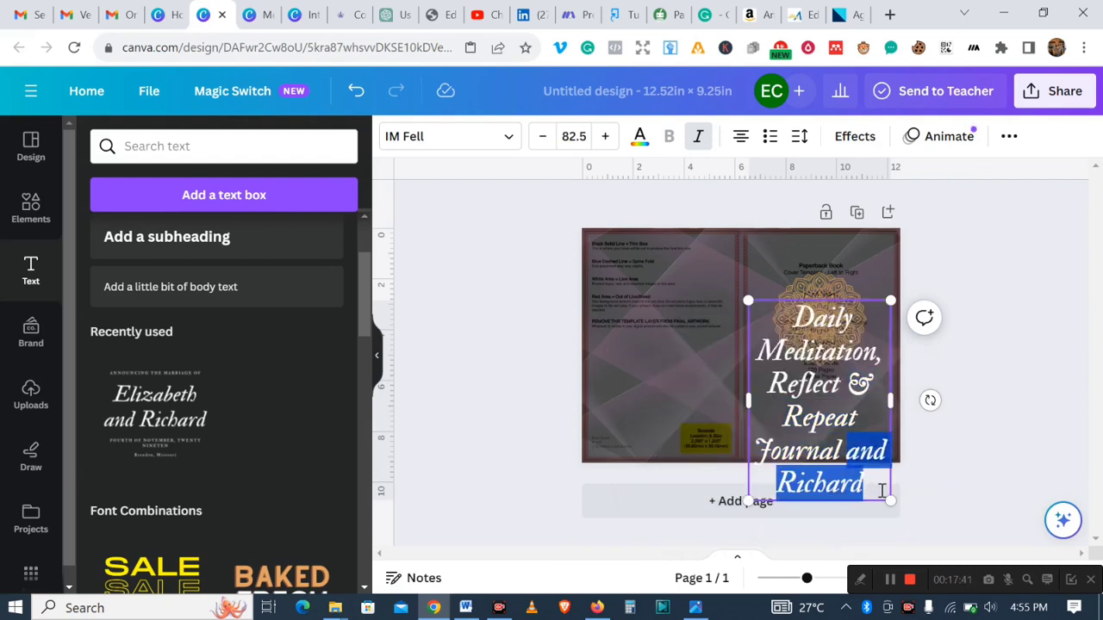
key(BackSpace)
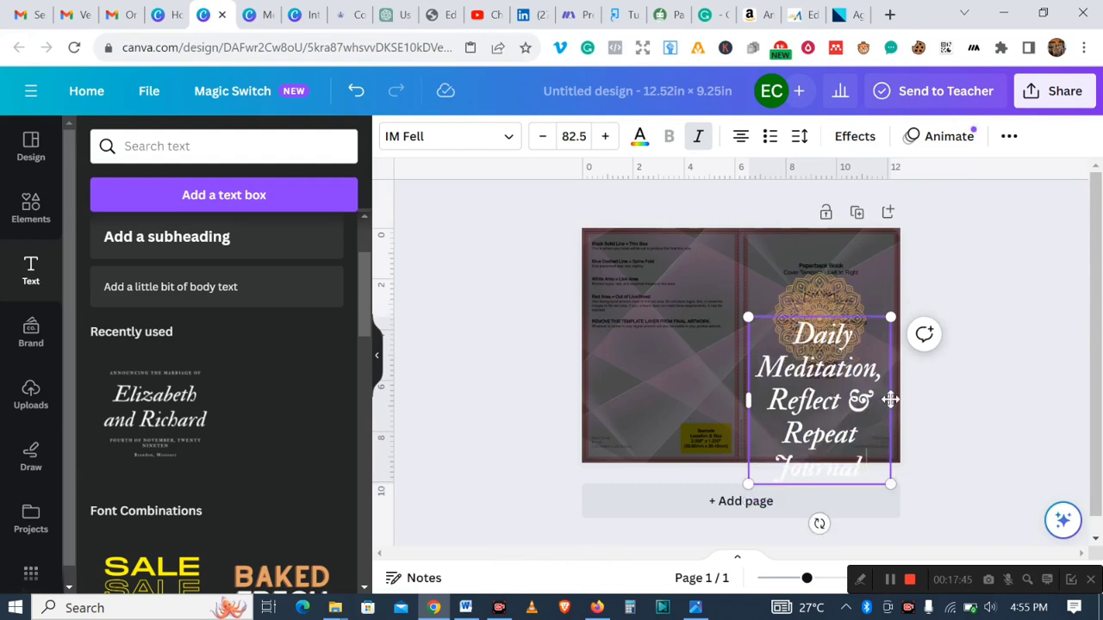
- Widen the title text box and reduce its font size to 69.5
click(722, 342)
click(810, 394)
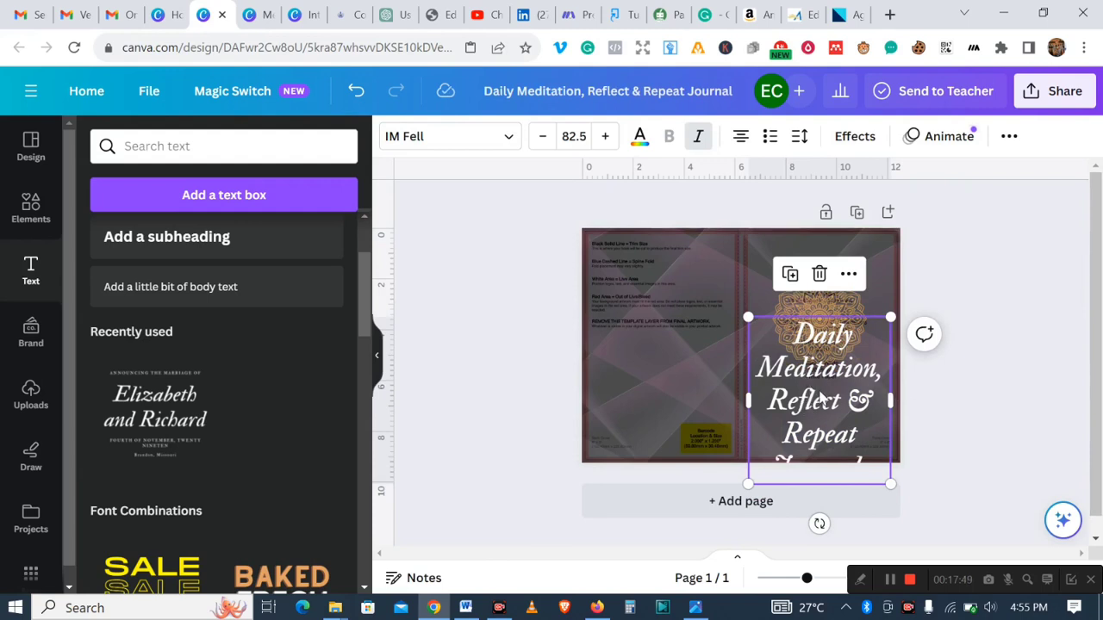
drag(898, 399, 969, 376)
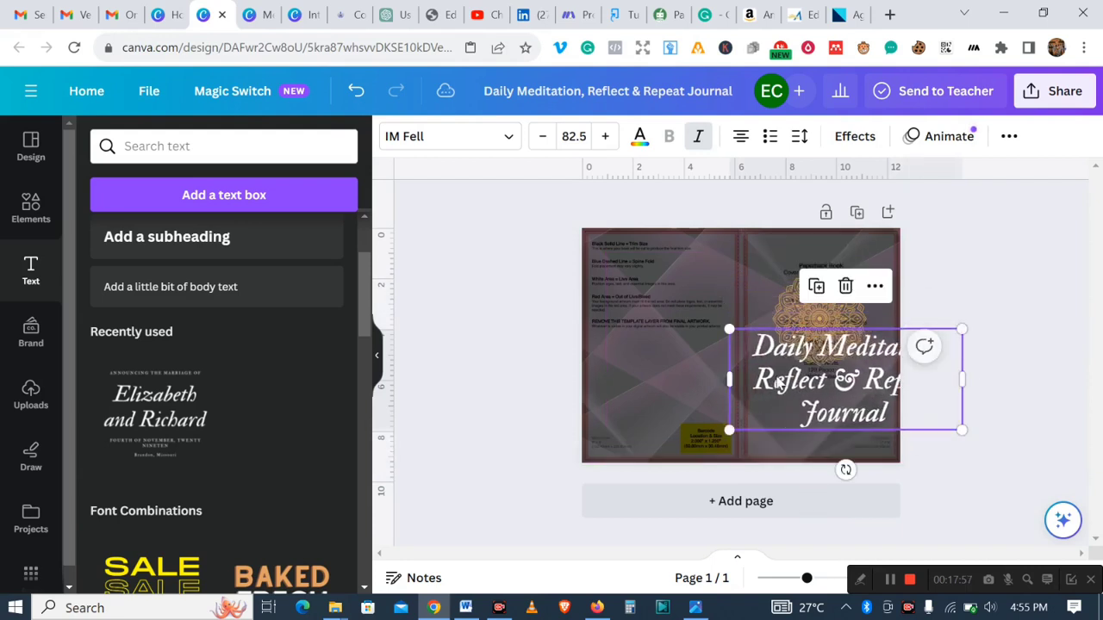
click(543, 147)
click(543, 146)
click(543, 146)
click(542, 147)
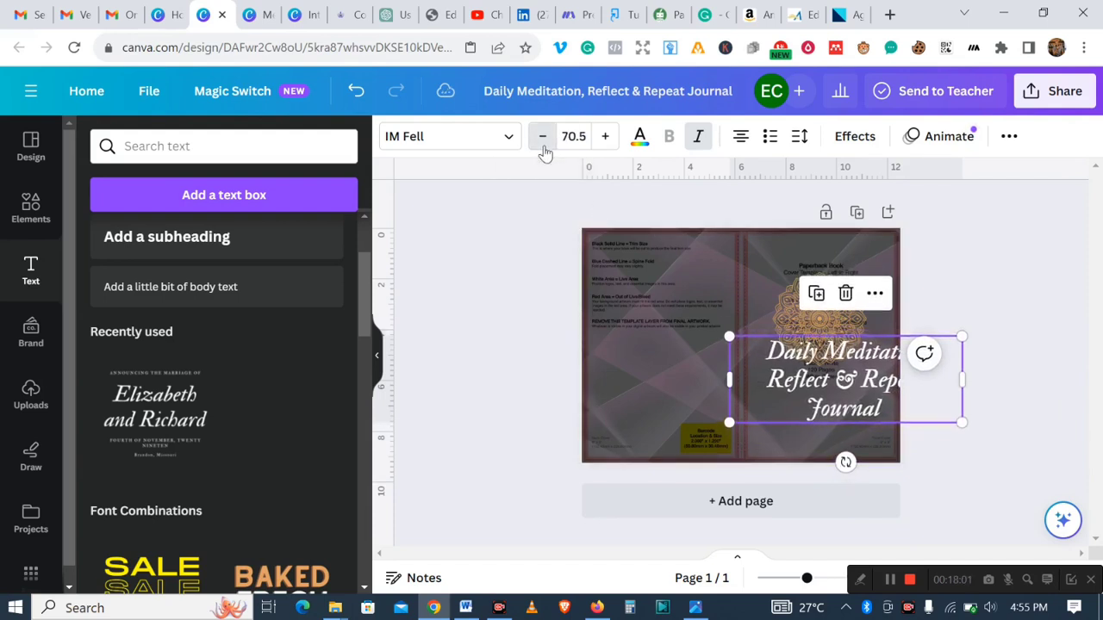
click(542, 147)
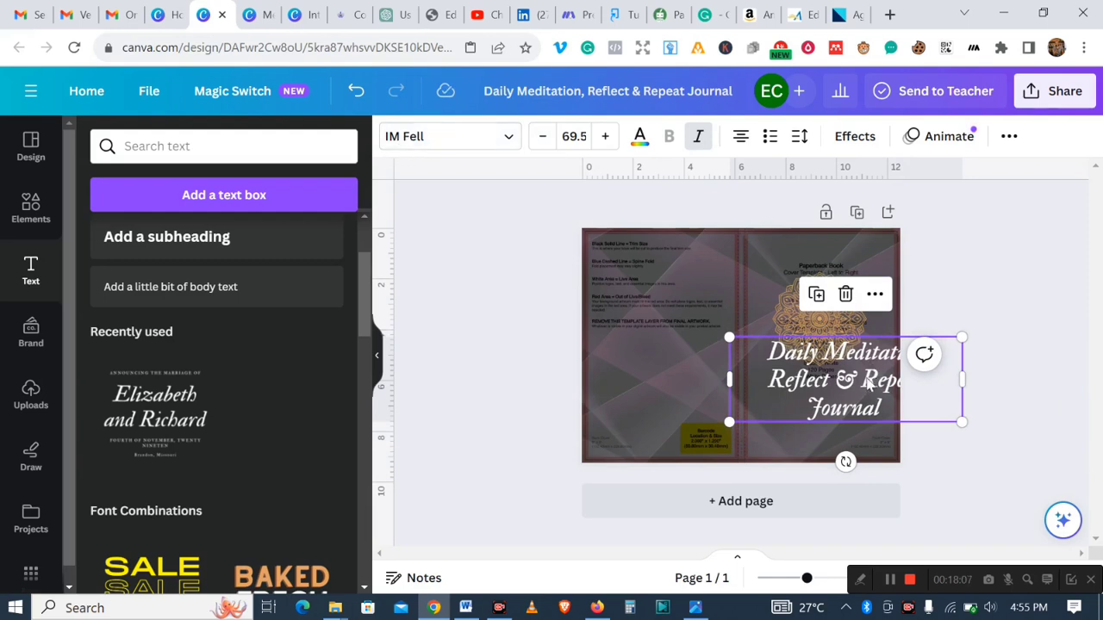
- Scale the title down to about 45.4 and center it on the lower front cover below the mandala
drag(869, 380, 843, 403)
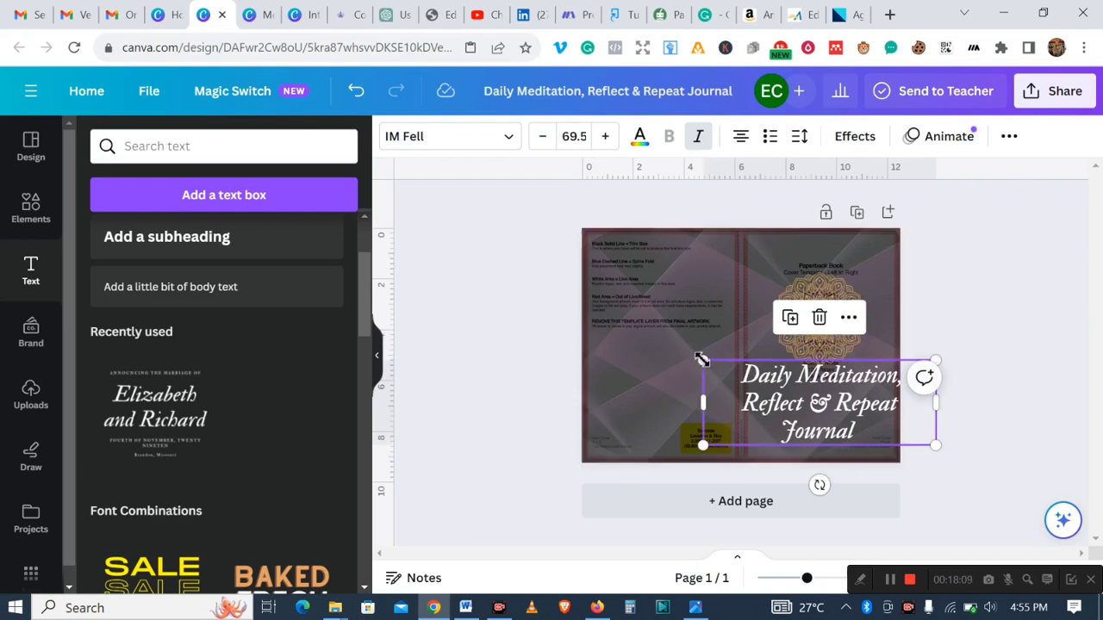
drag(707, 363, 761, 383)
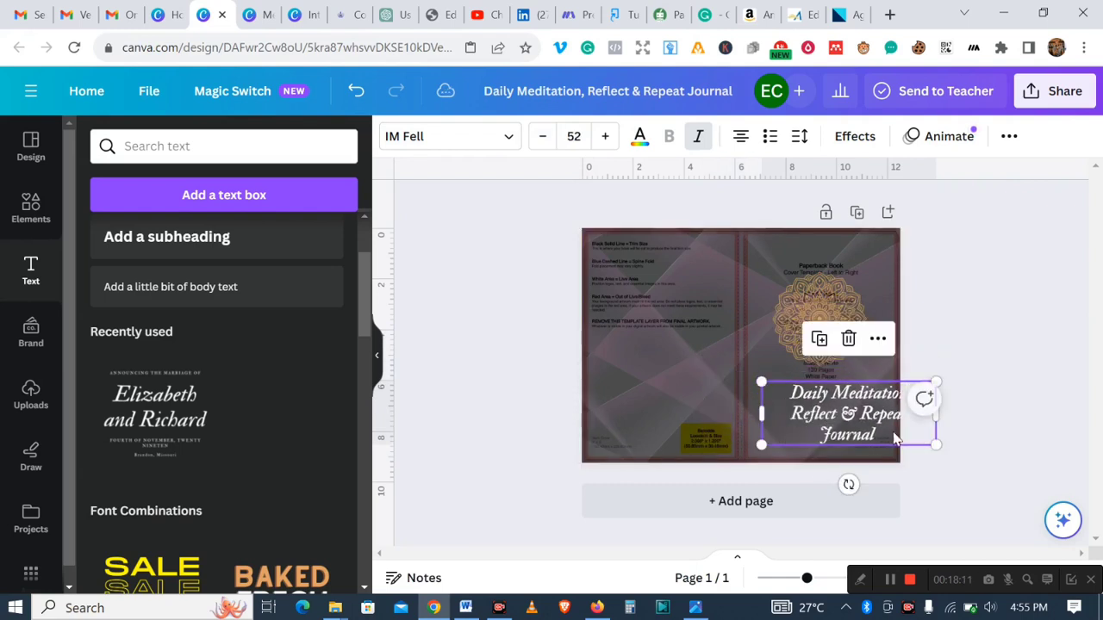
drag(877, 428, 854, 428)
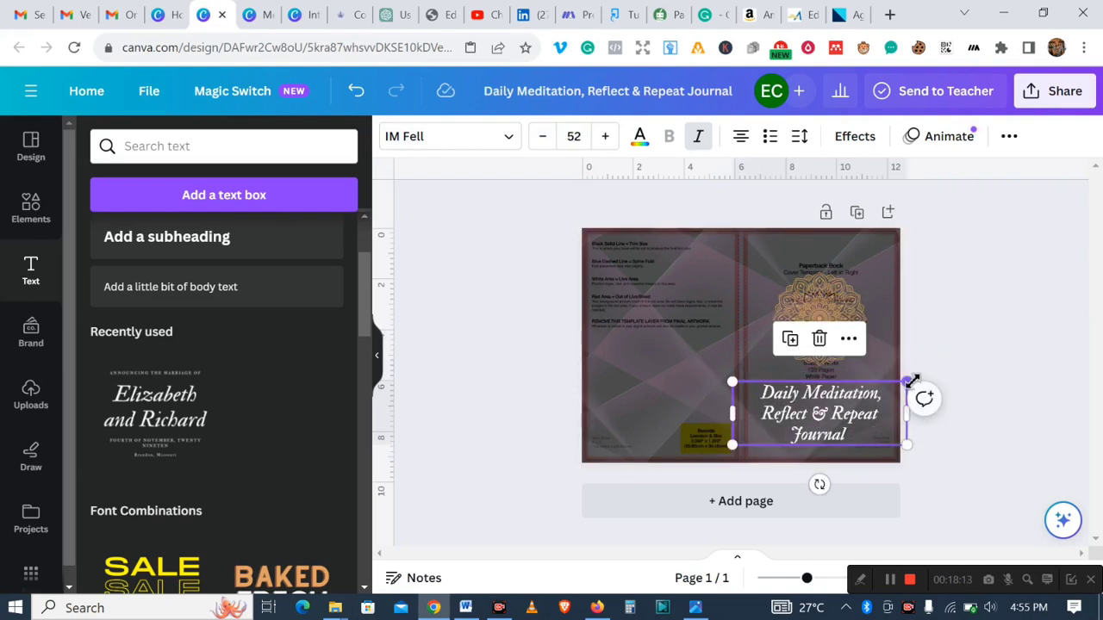
drag(909, 383, 877, 401)
drag(804, 412, 827, 412)
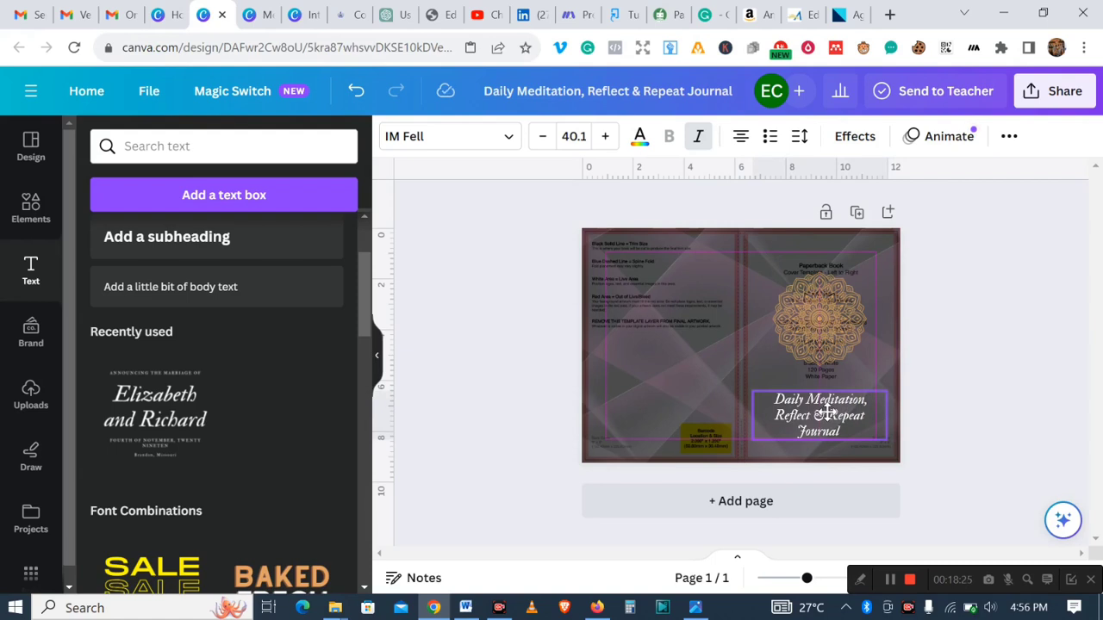
mouse_move(827, 412)
mouse_down()
mouse_move(865, 412)
mouse_move(834, 418)
mouse_up()
mouse_move(760, 397)
mouse_down()
mouse_move(741, 390)
mouse_move(752, 391)
mouse_up()
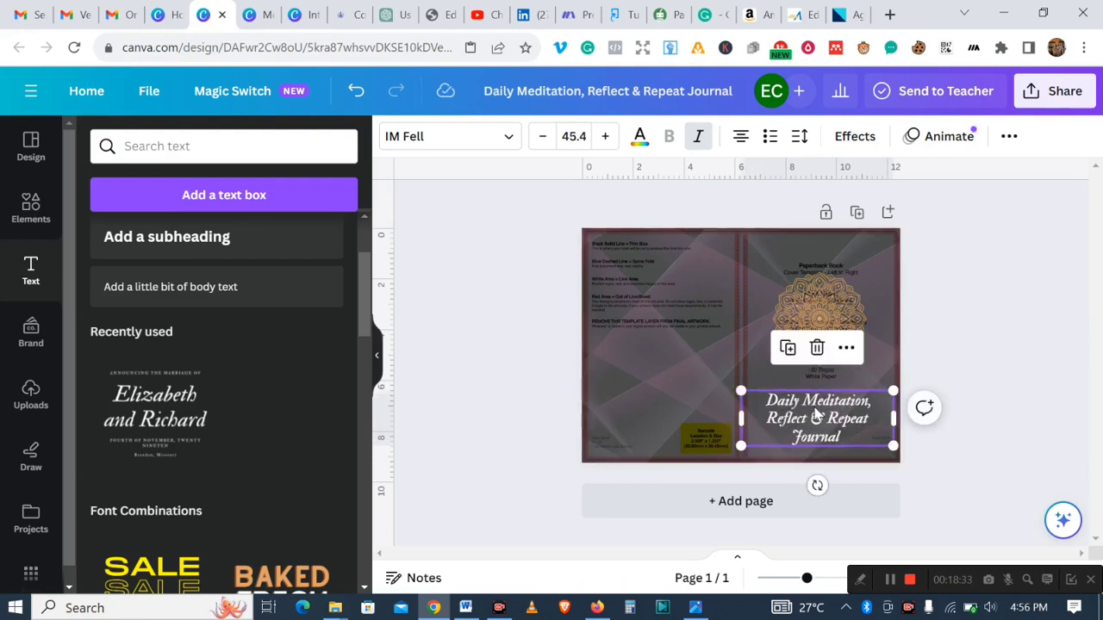
mouse_move(818, 421)
mouse_down()
mouse_move(827, 397)
mouse_move(820, 410)
mouse_up()
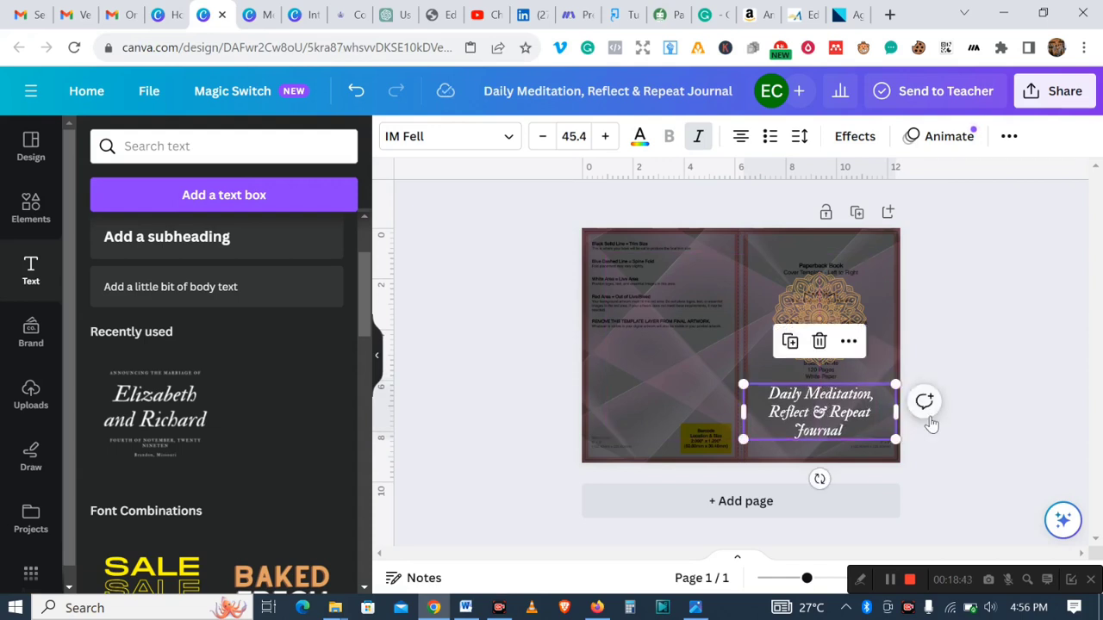
click(960, 431)
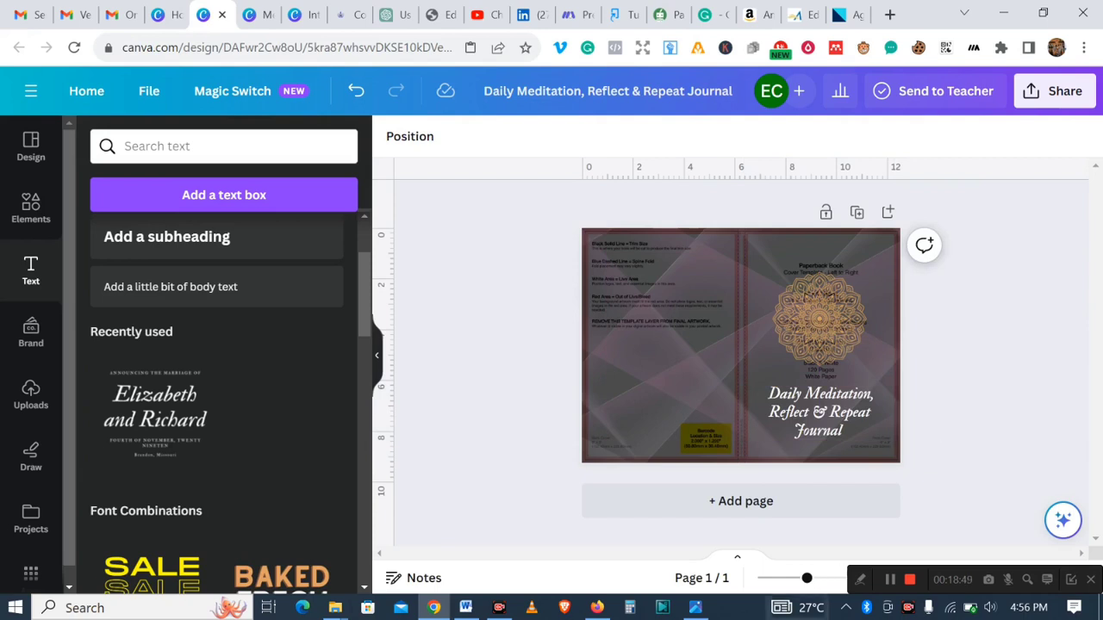
- Search the elements library for lines
click(34, 223)
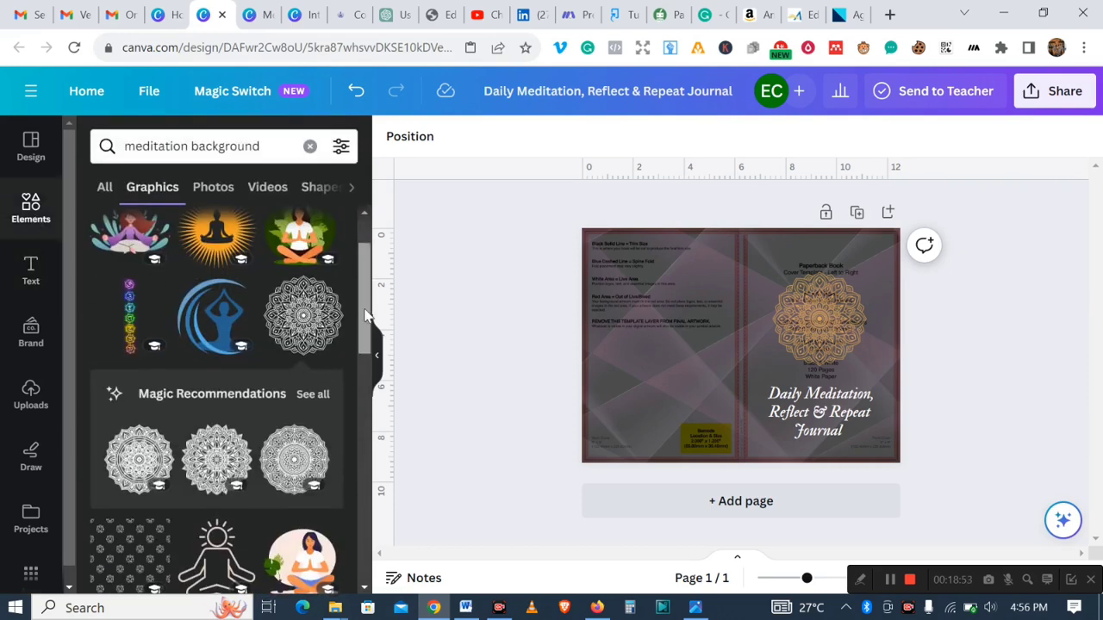
scroll(365, 315, up, 2)
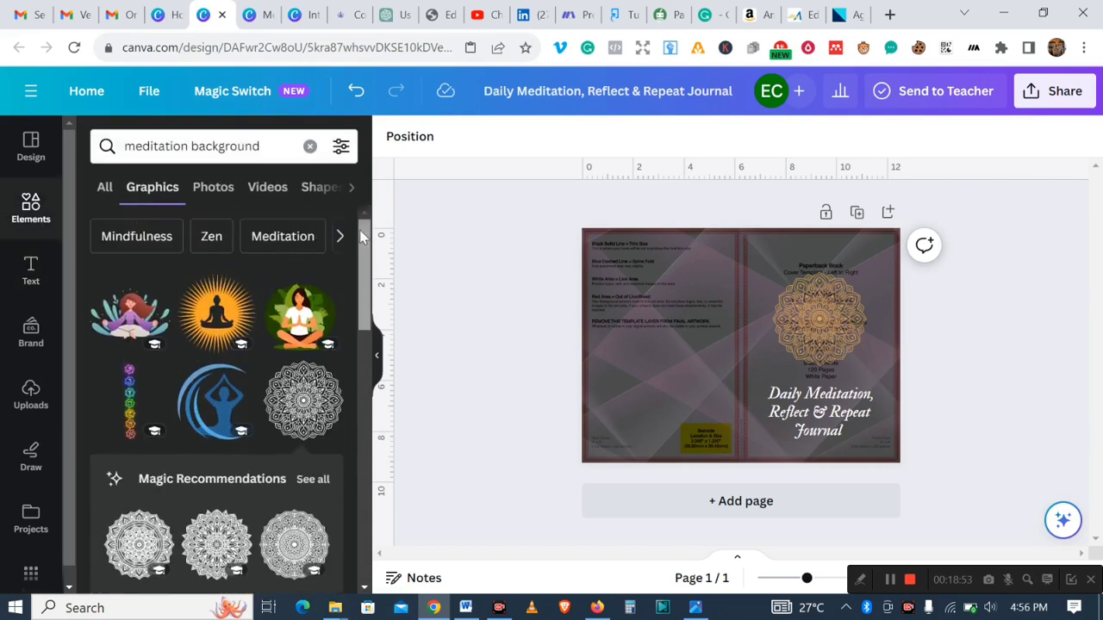
click(102, 189)
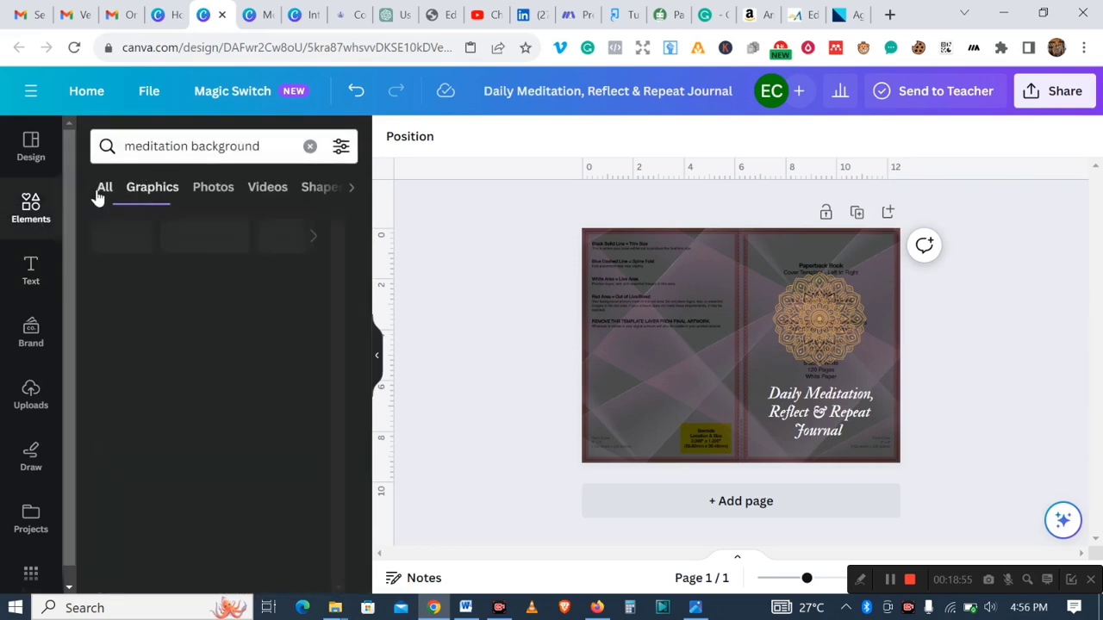
click(218, 152)
text(l)
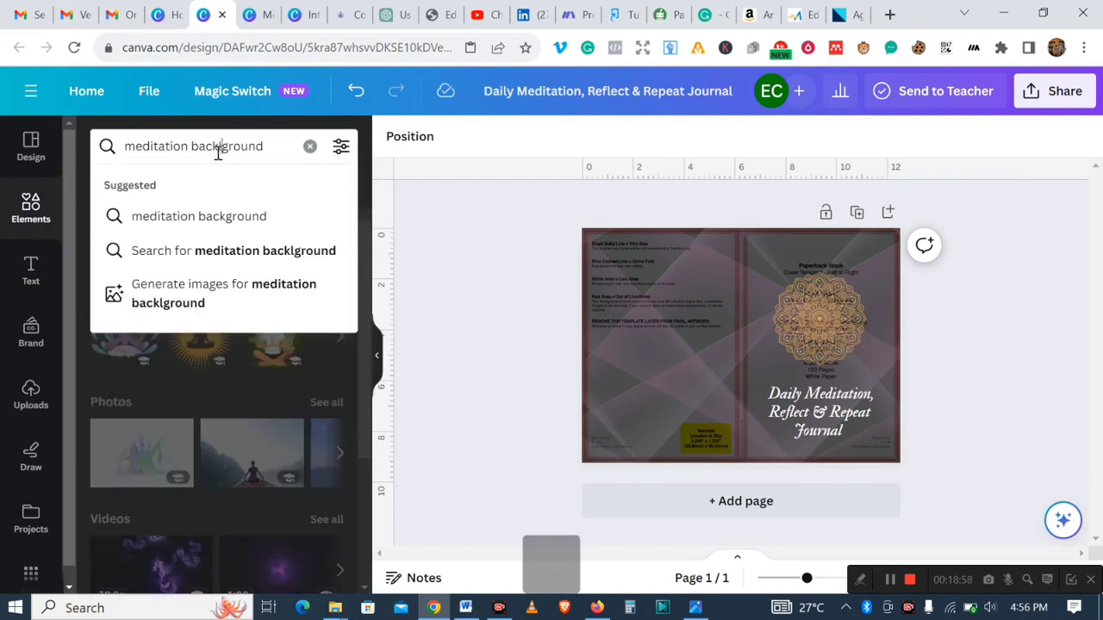
text(in)
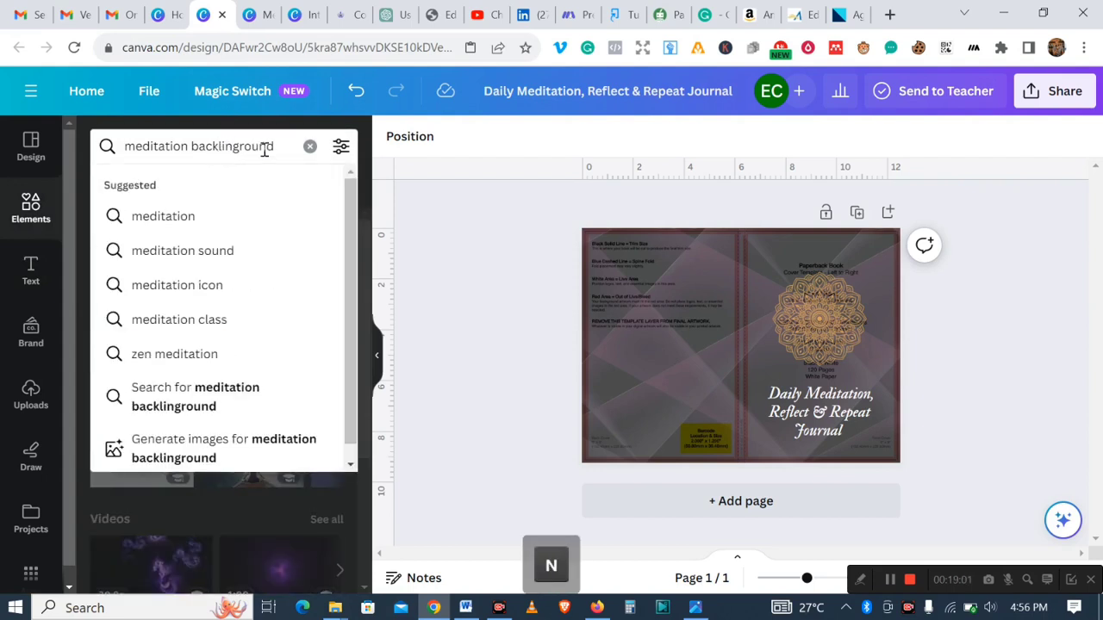
click(309, 147)
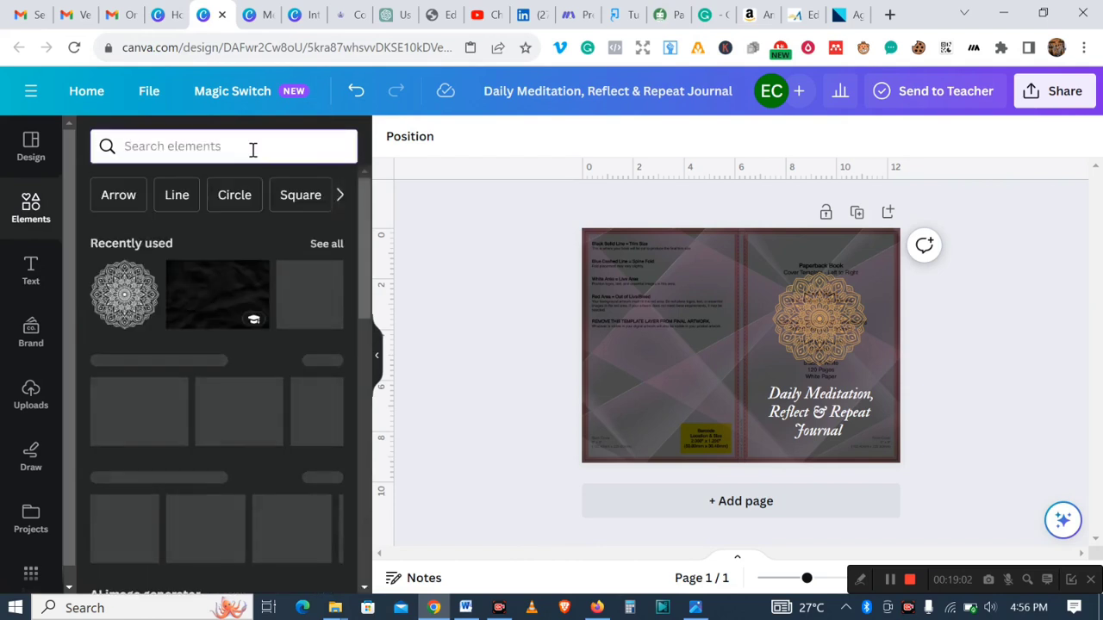
text(lines)
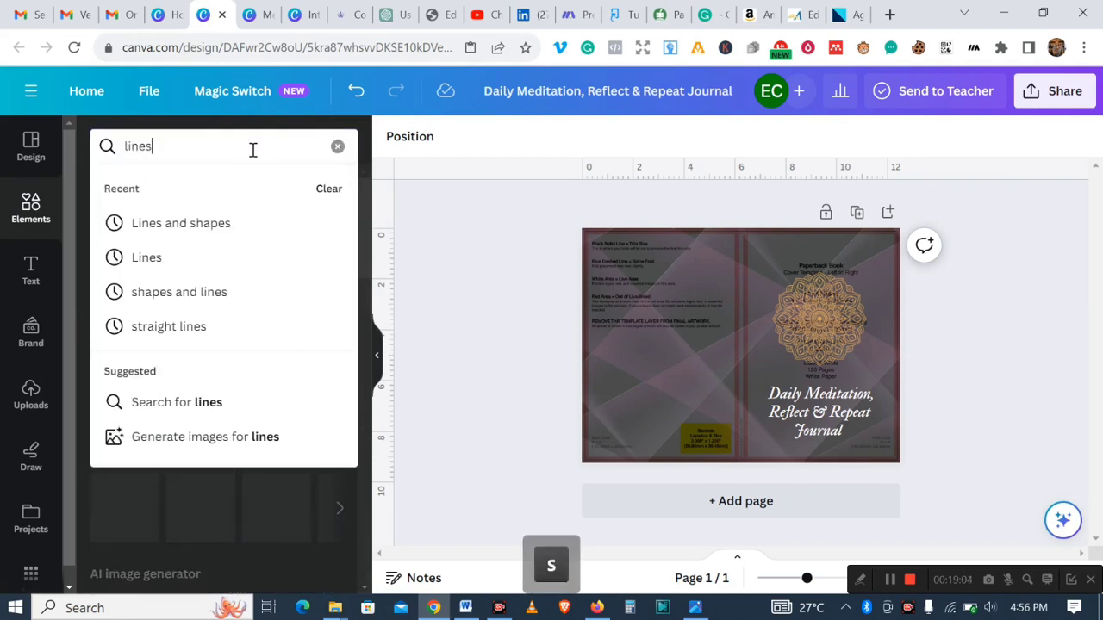
key(Return)
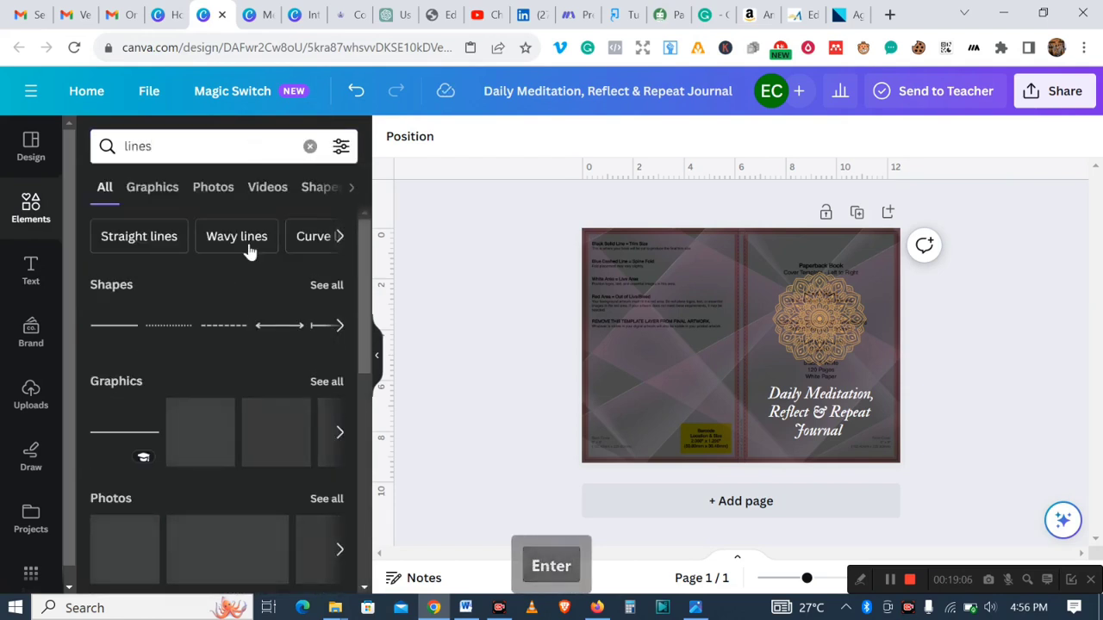
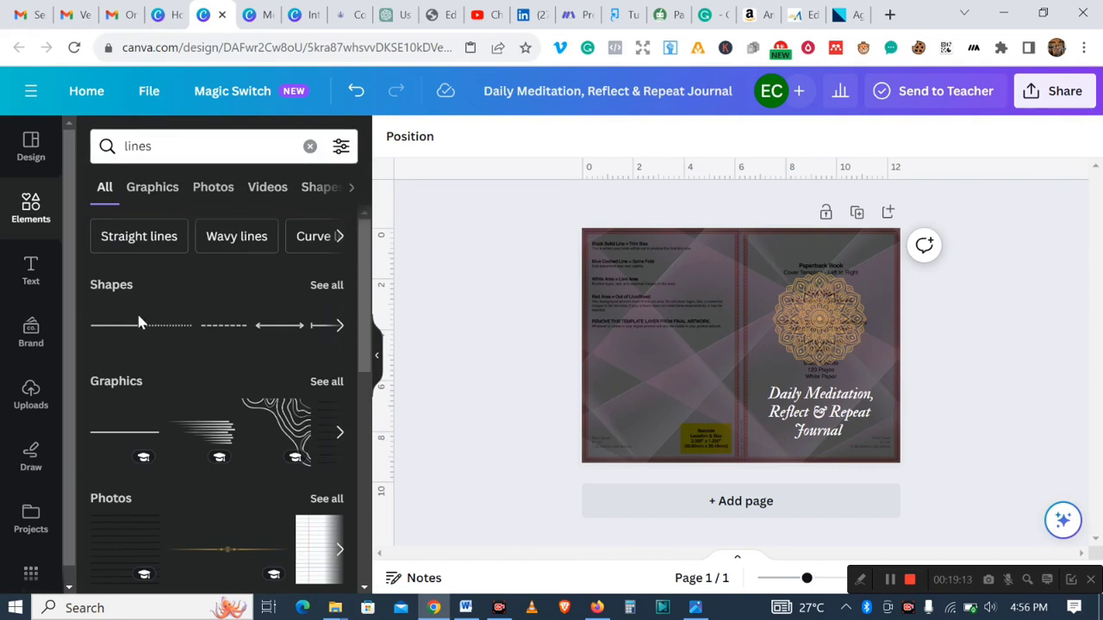
- Add a straight line, rotate it vertical, and place it along the right edge of the front cover
click(111, 328)
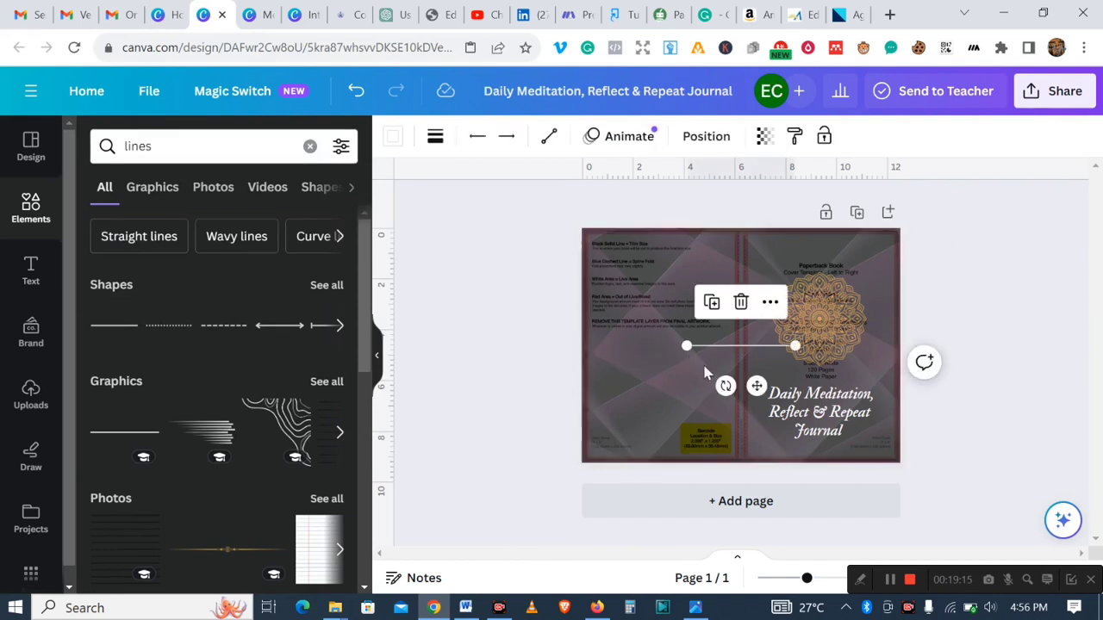
drag(728, 387, 642, 334)
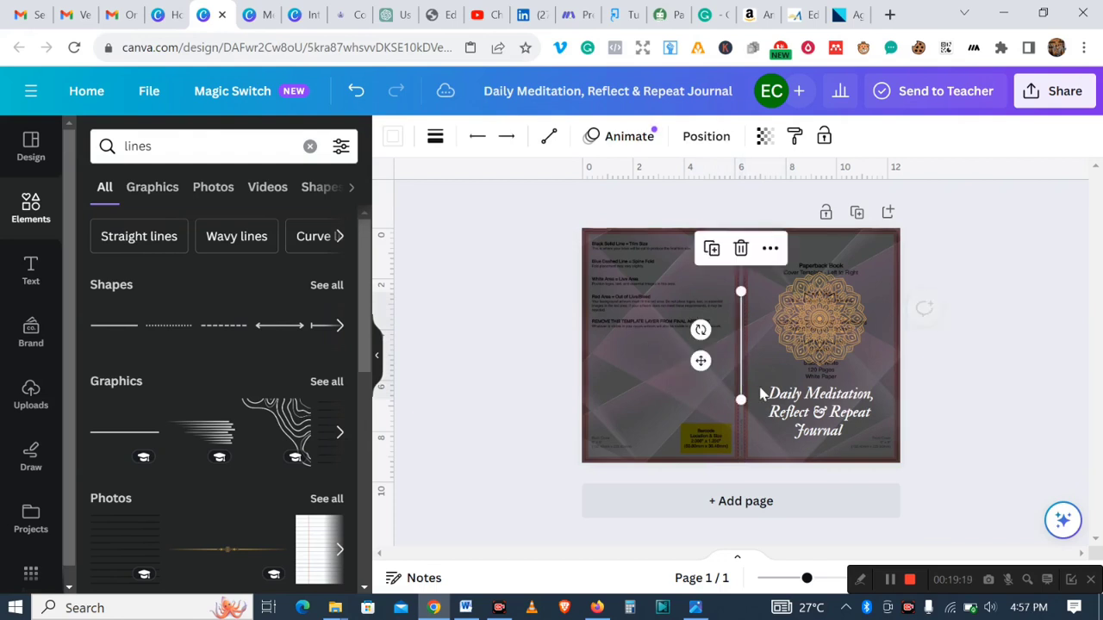
drag(705, 361, 843, 414)
click(999, 388)
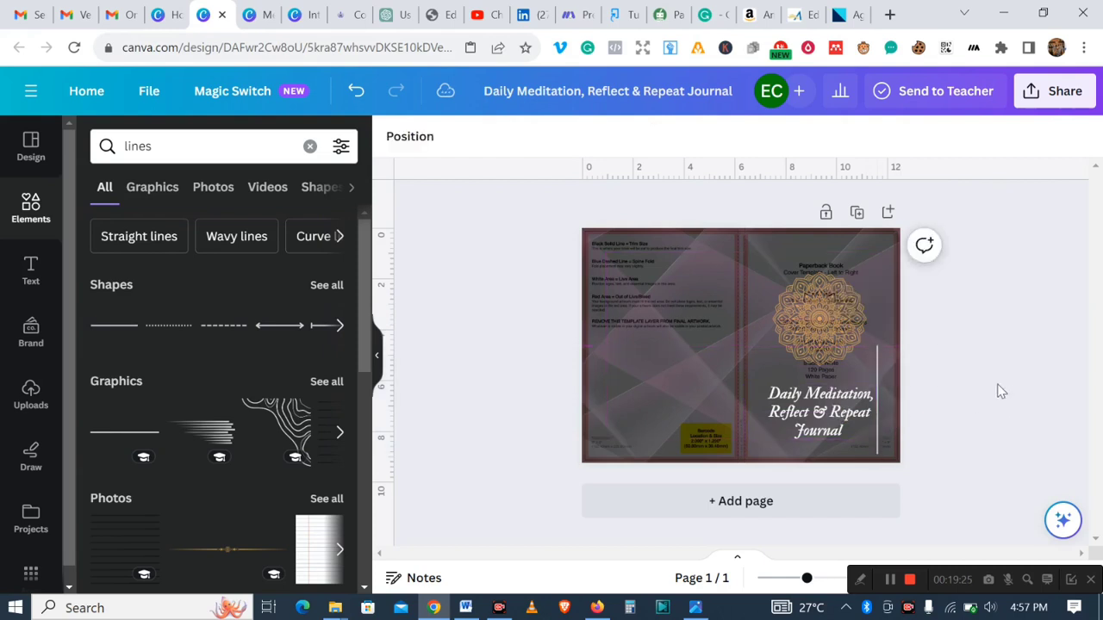
- Duplicate the vertical line and position the copy just beside the original near the front cover's right edge
click(876, 402)
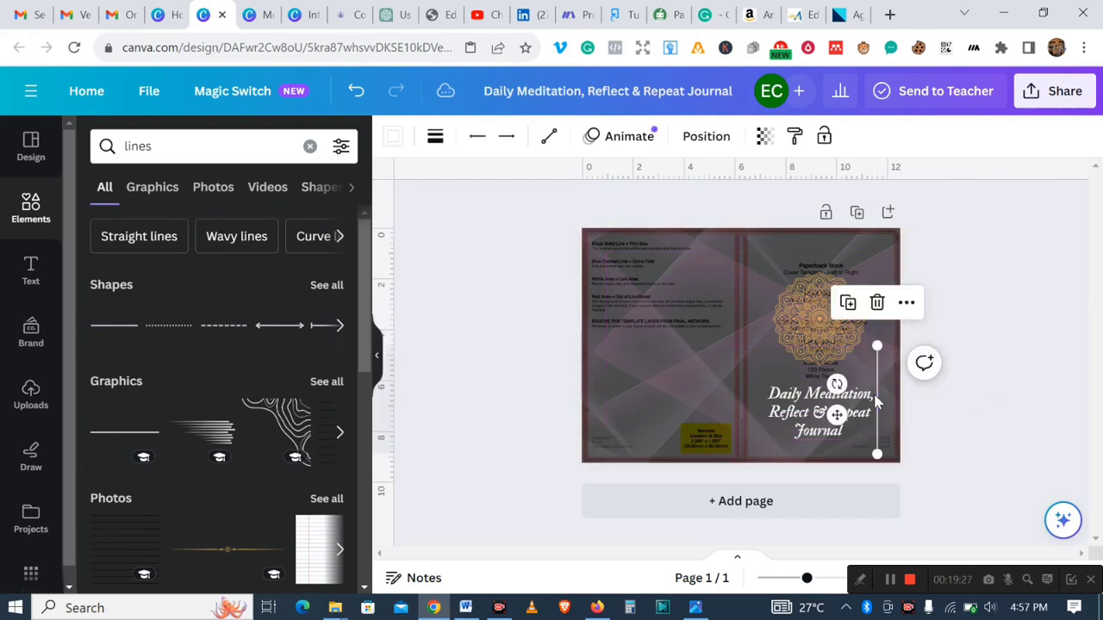
click(847, 303)
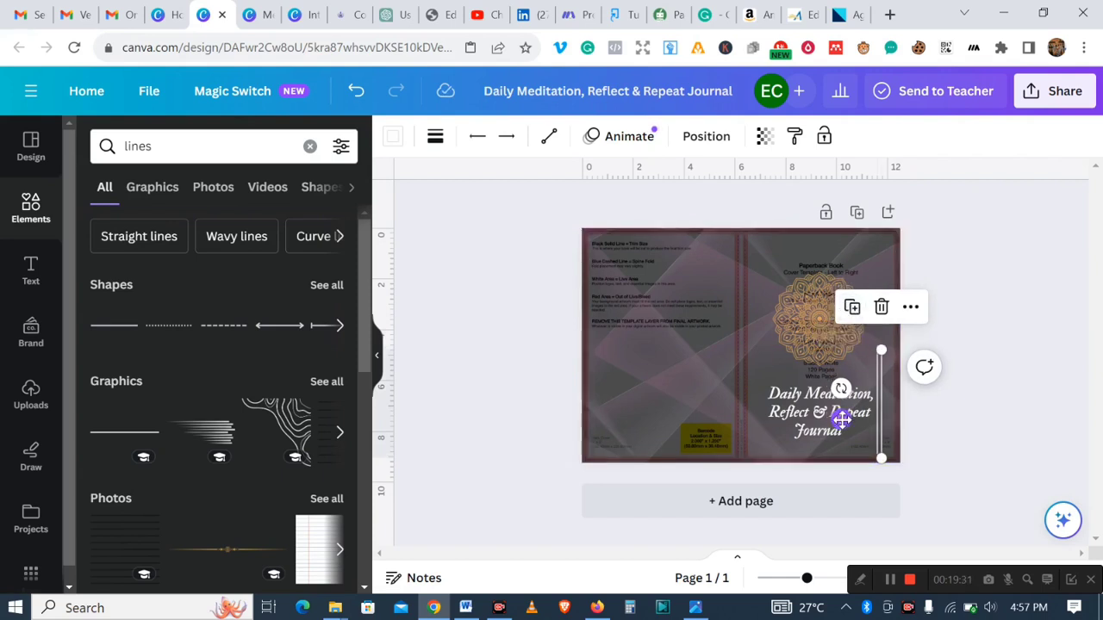
drag(844, 419, 854, 414)
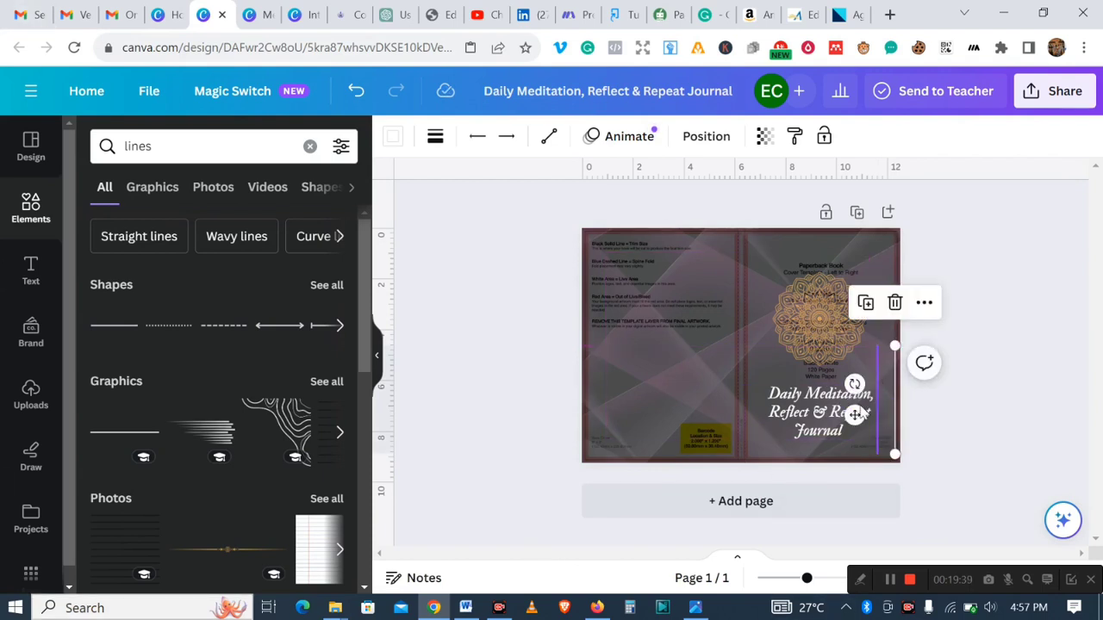
drag(856, 412, 811, 422)
click(912, 402)
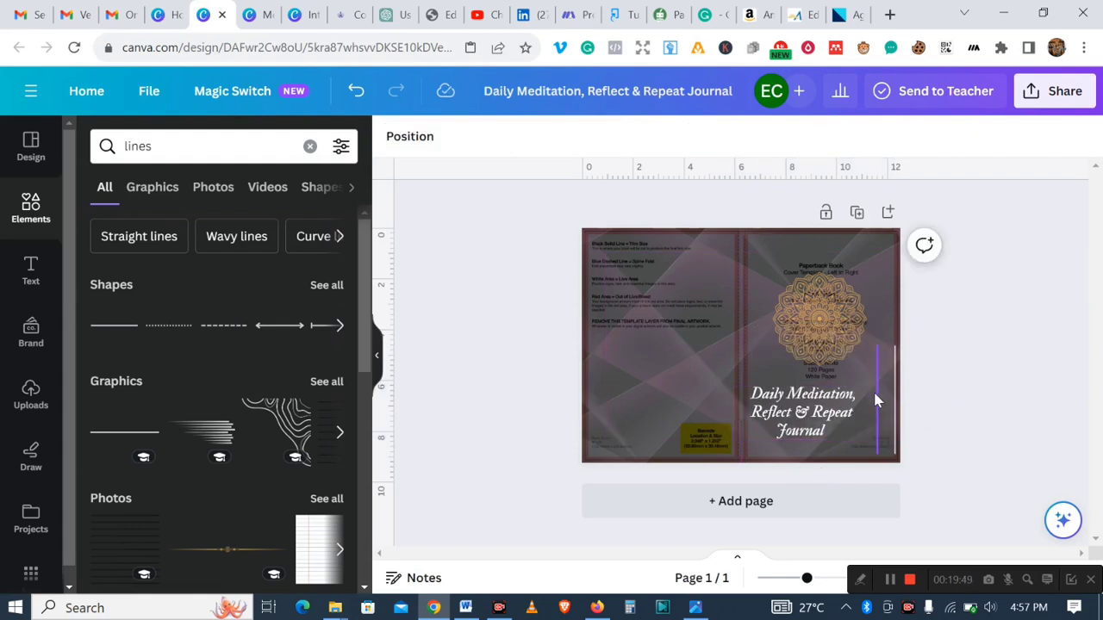
click(875, 399)
drag(839, 415, 848, 414)
click(896, 420)
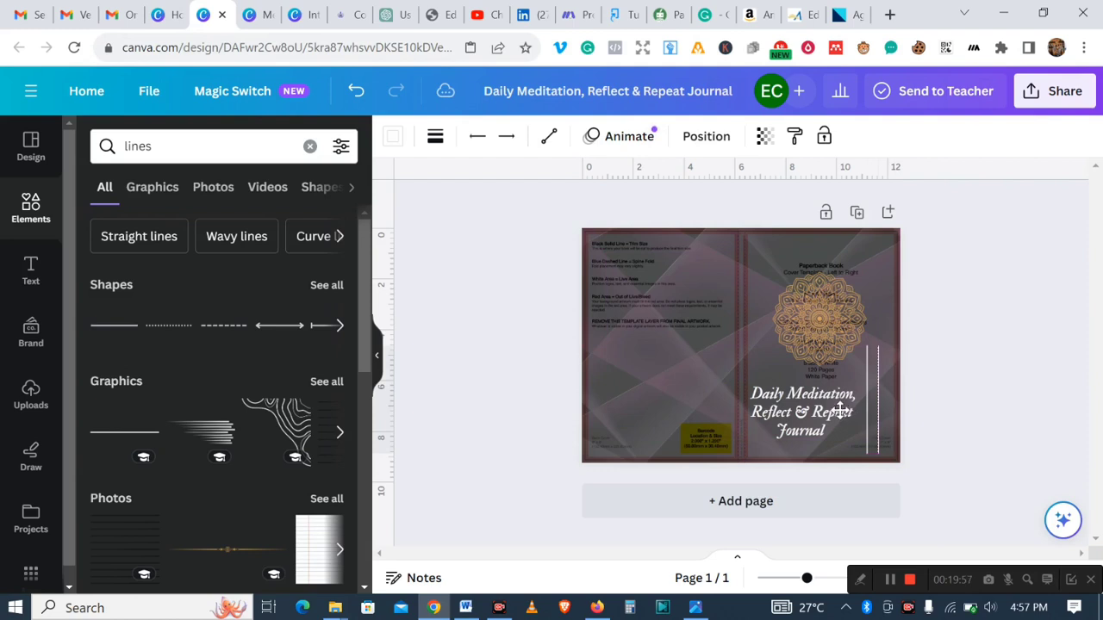
drag(839, 412, 834, 414)
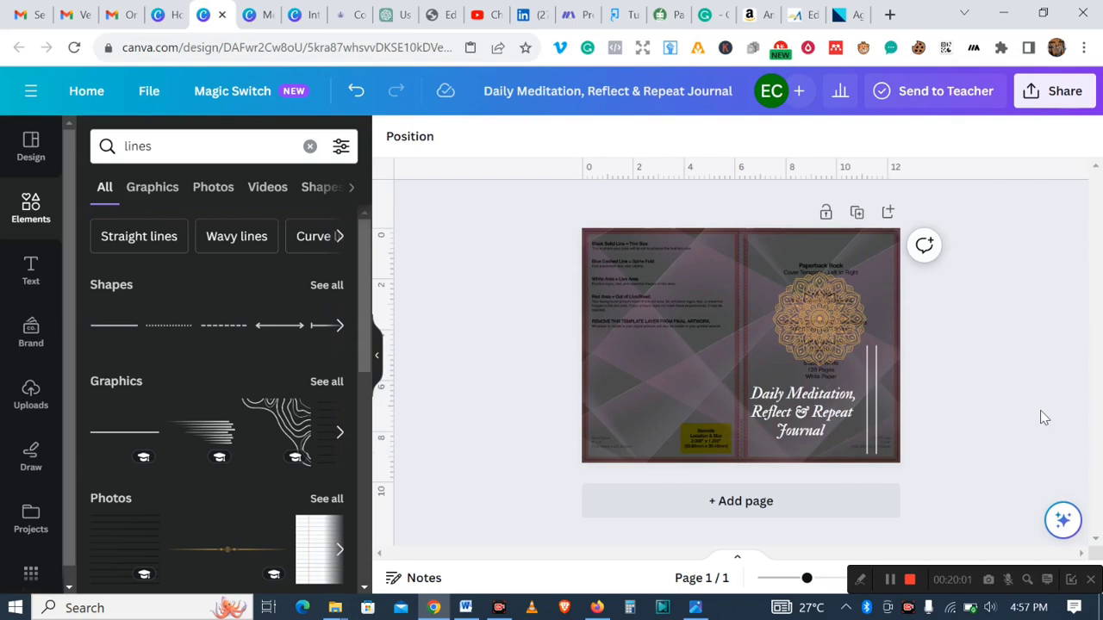
- Shrink the title to about 40.8 and shift it right, away from the lines
click(783, 429)
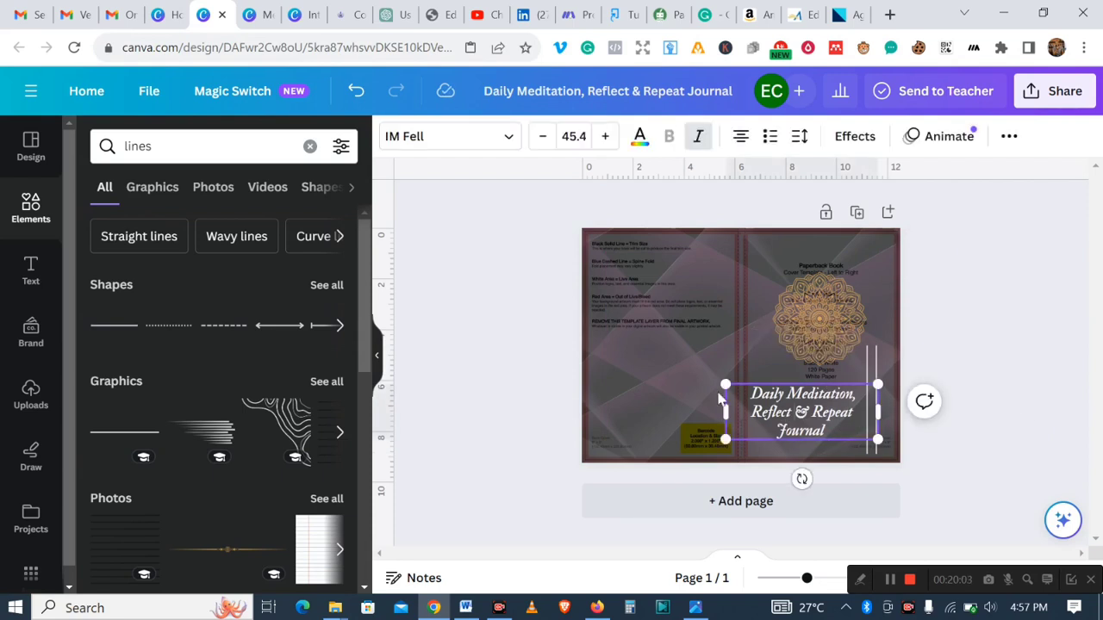
drag(726, 386, 741, 390)
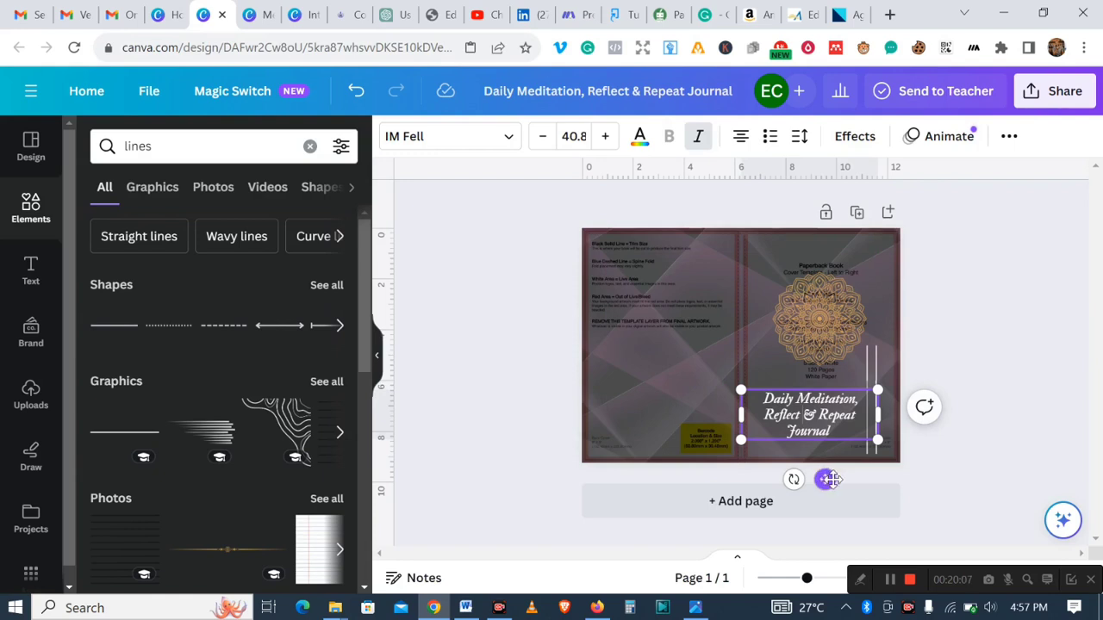
drag(825, 480, 837, 476)
- Move the mandala slightly left on the front cover
click(815, 317)
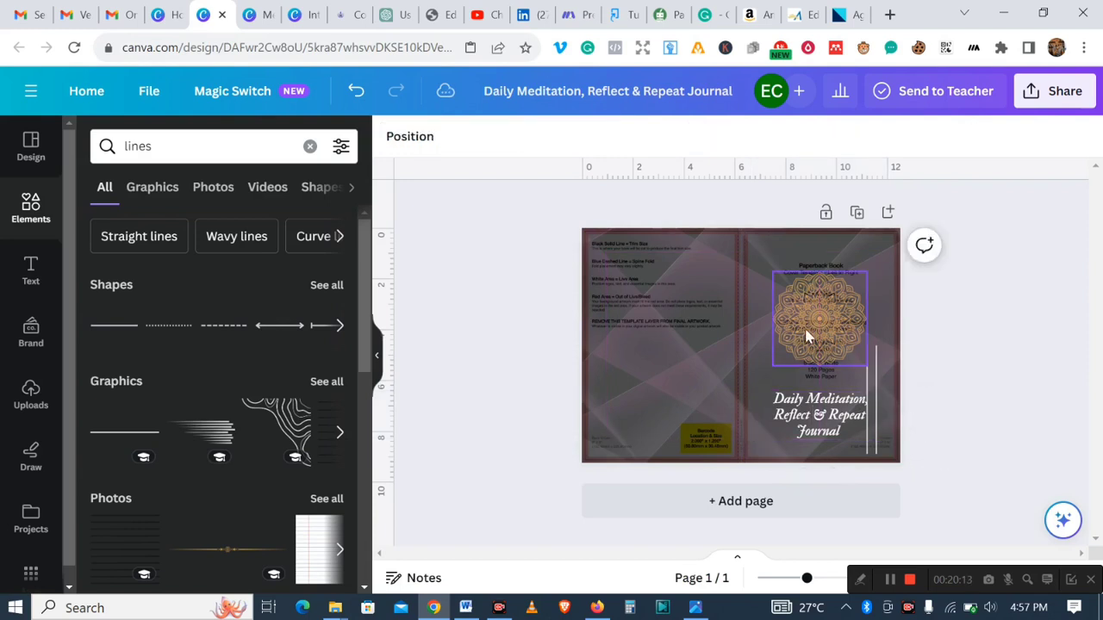
drag(819, 318, 808, 325)
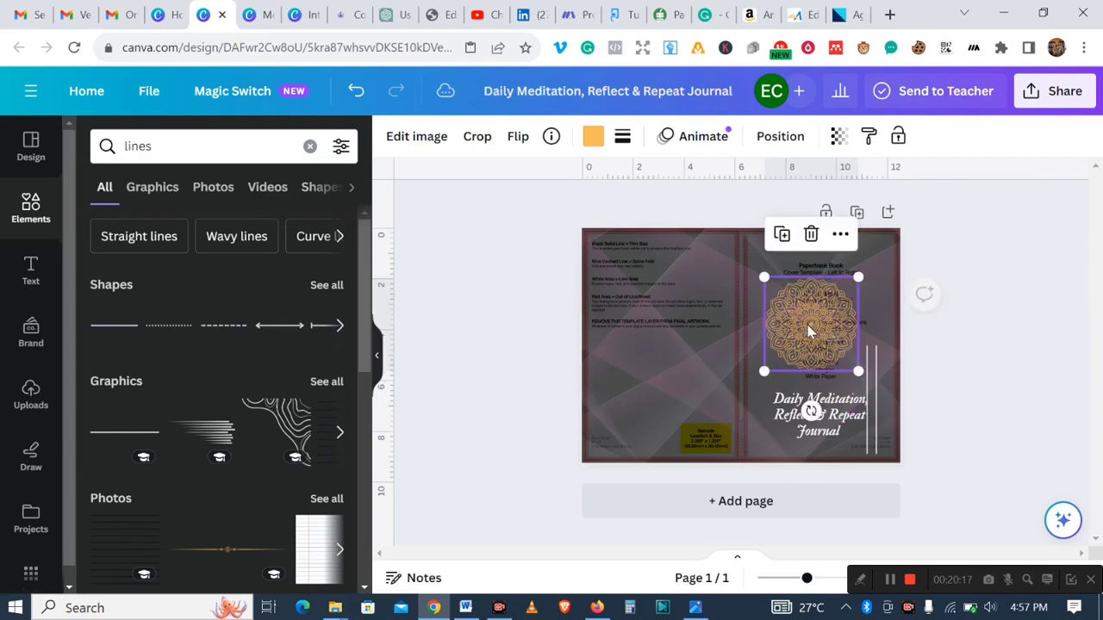
click(984, 404)
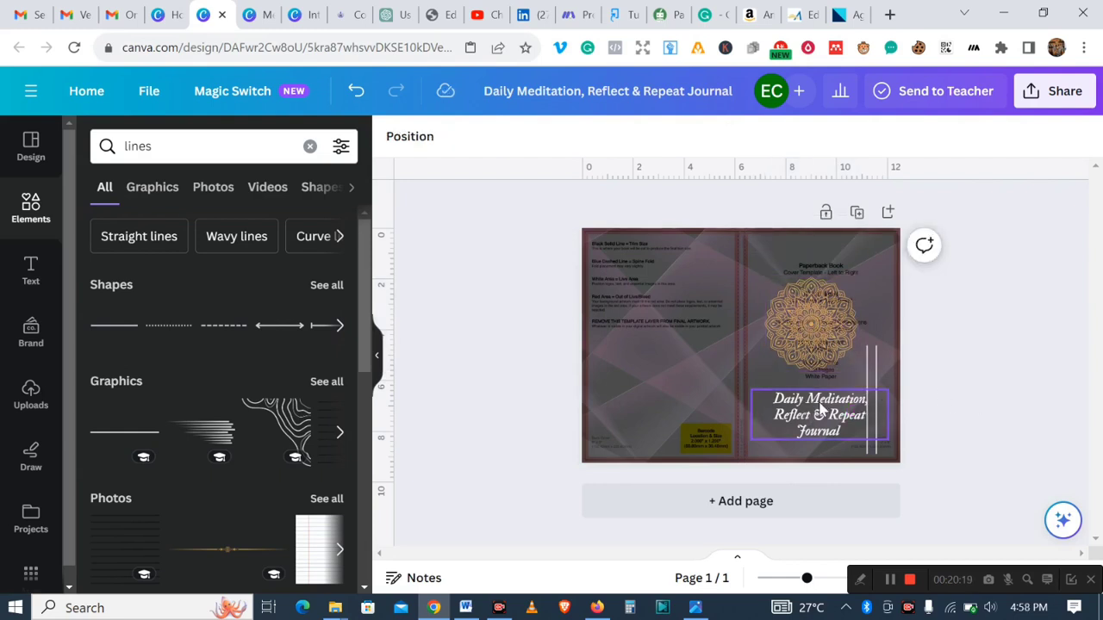
- Nudge the title slightly upward under the mandala
click(814, 402)
drag(813, 402, 813, 395)
click(981, 417)
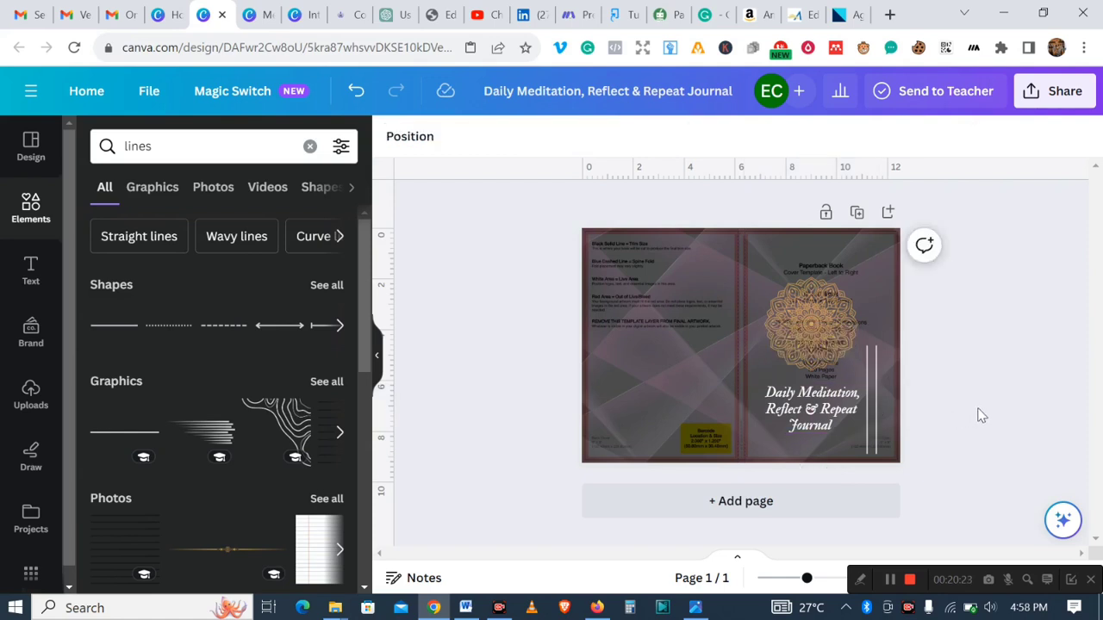
- Raise the vertical lines so they sit beside the mandala and title
click(866, 412)
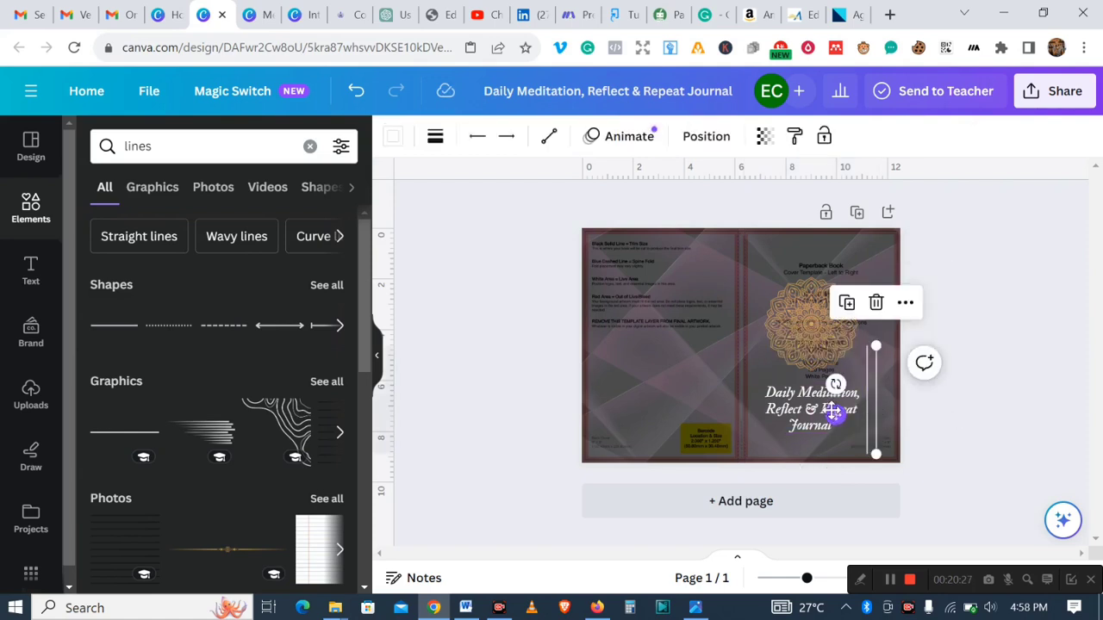
drag(833, 411, 834, 398)
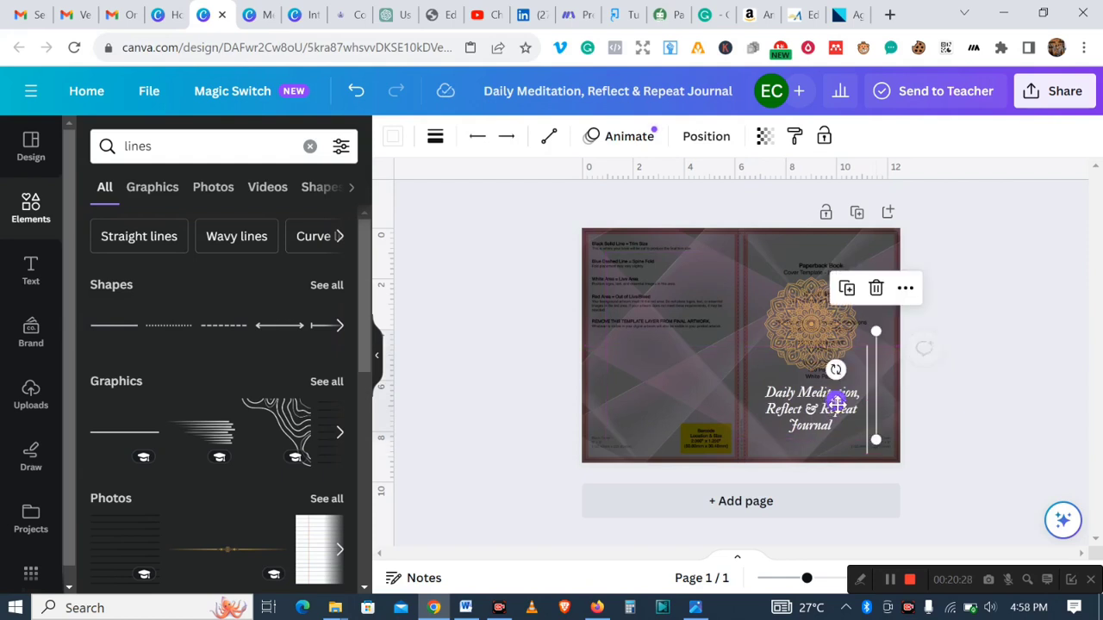
click(1021, 427)
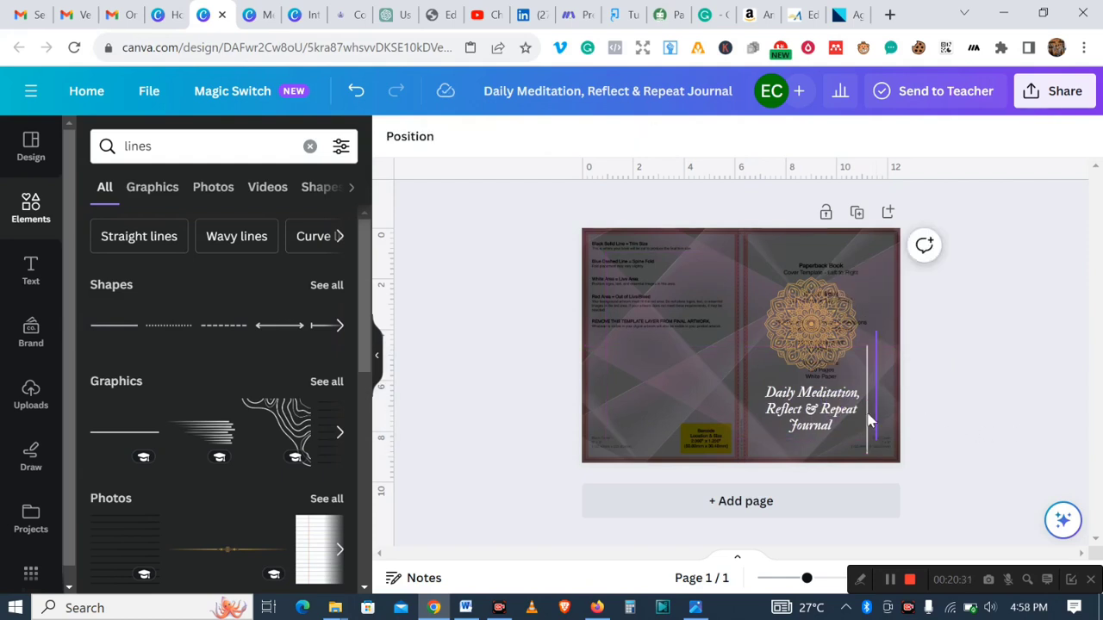
click(869, 421)
drag(835, 405, 835, 397)
click(1019, 423)
click(863, 409)
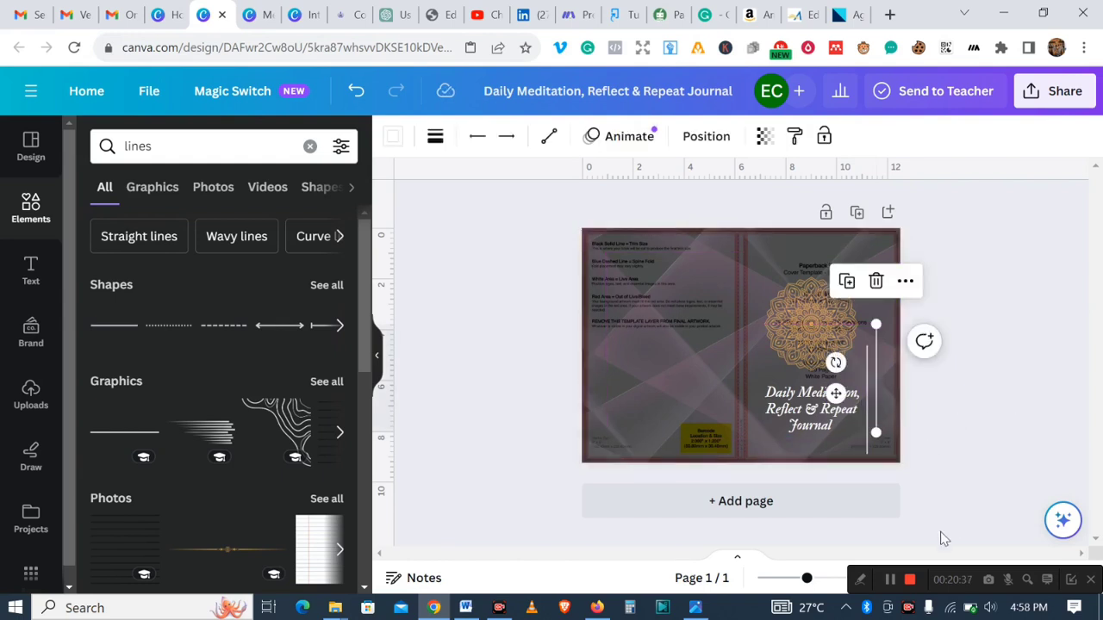
key(Escape)
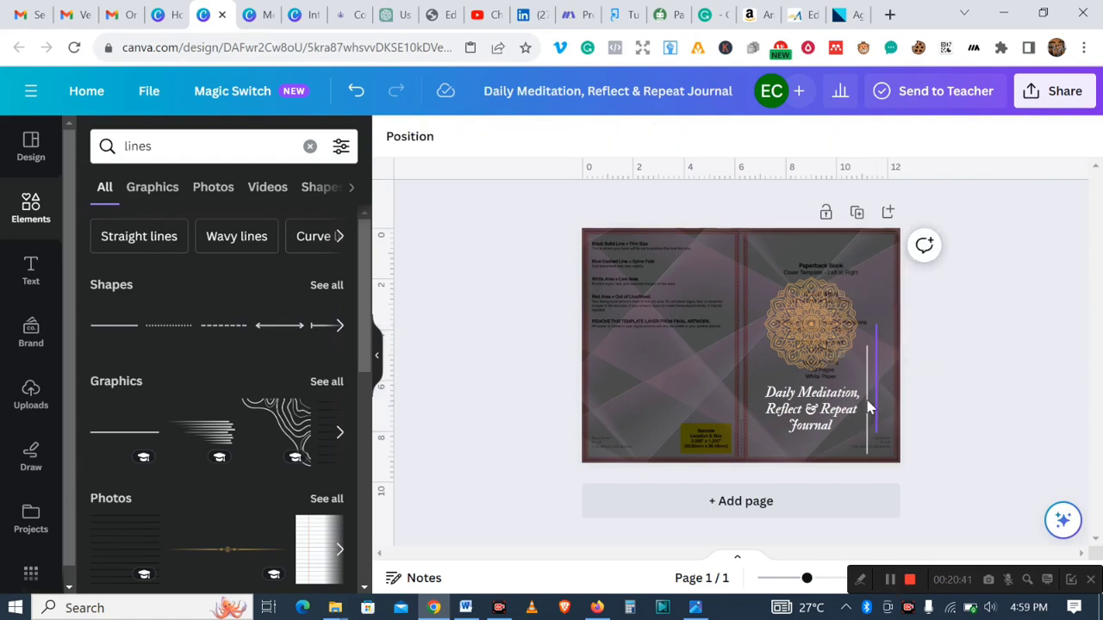
- Realign the two vertical lines to the same height beside the title, undoing one overshooting move
click(868, 409)
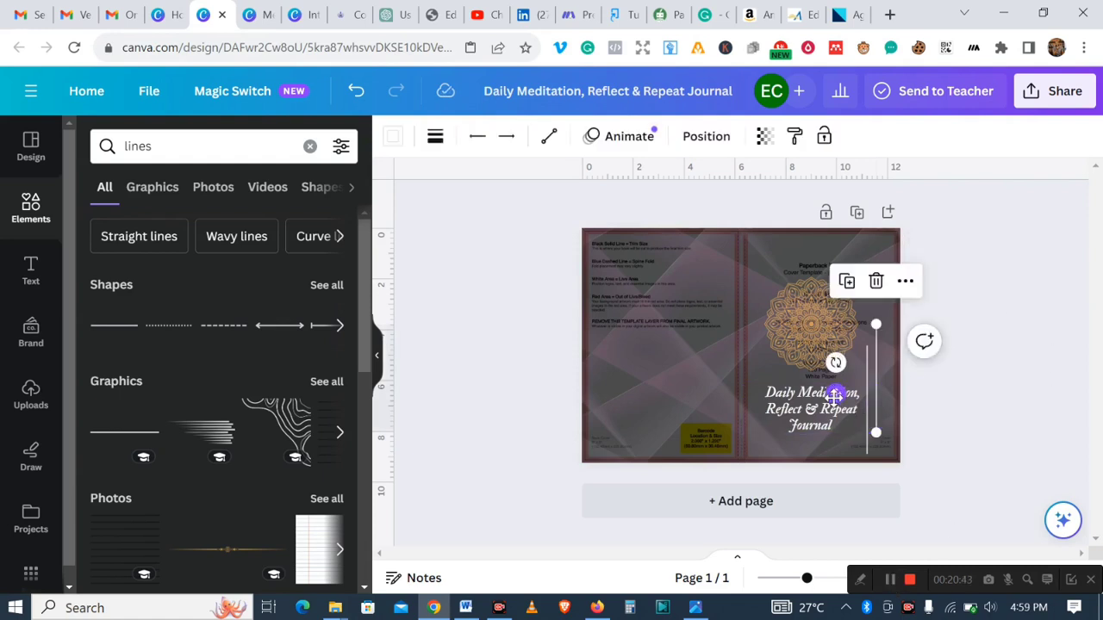
mouse_move(835, 396)
mouse_down()
mouse_move(834, 379)
mouse_move(837, 401)
mouse_up()
click(948, 414)
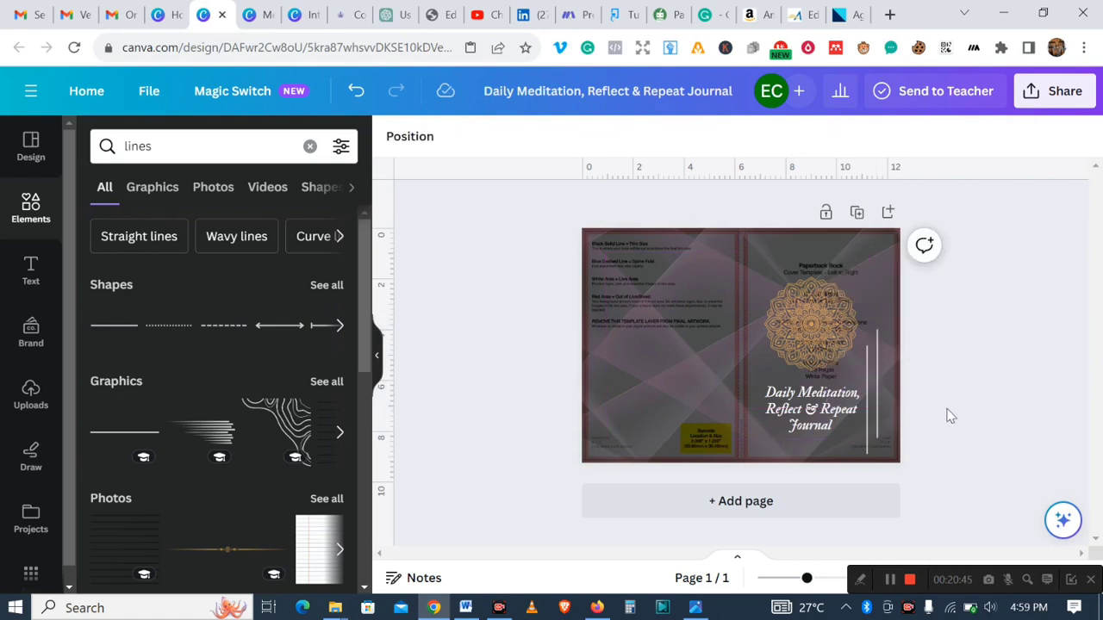
click(868, 415)
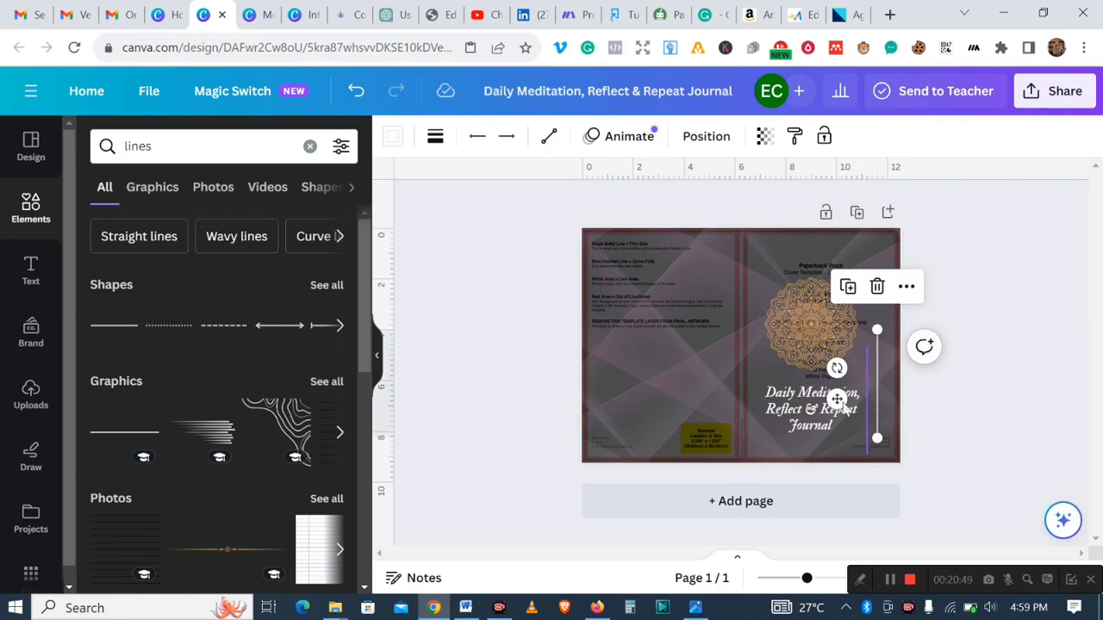
drag(837, 399, 839, 345)
key(ctrl+z)
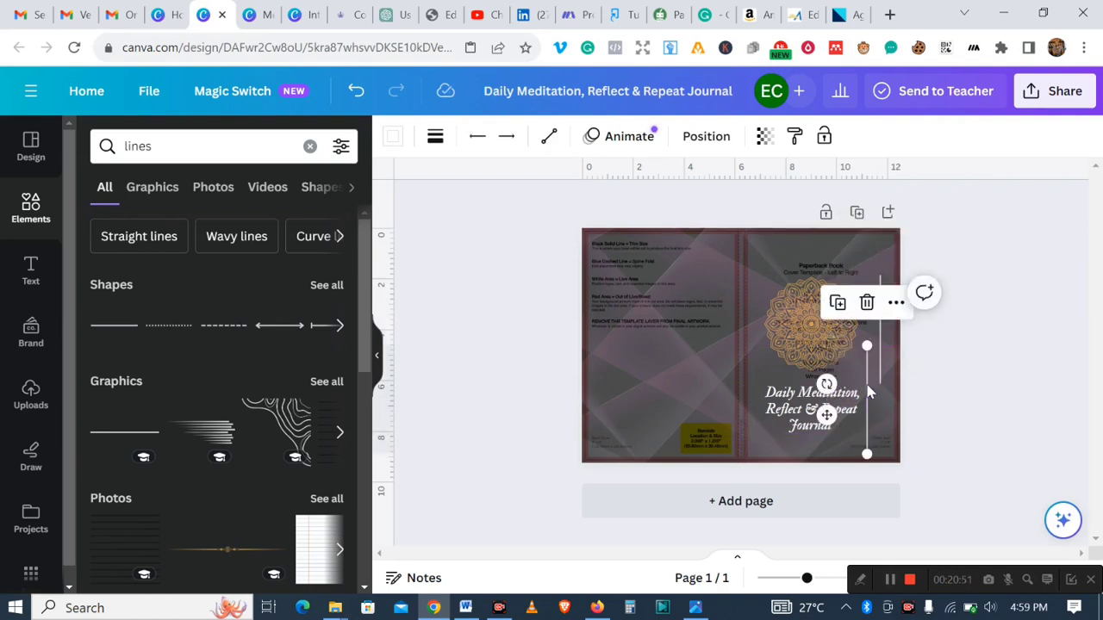
click(963, 394)
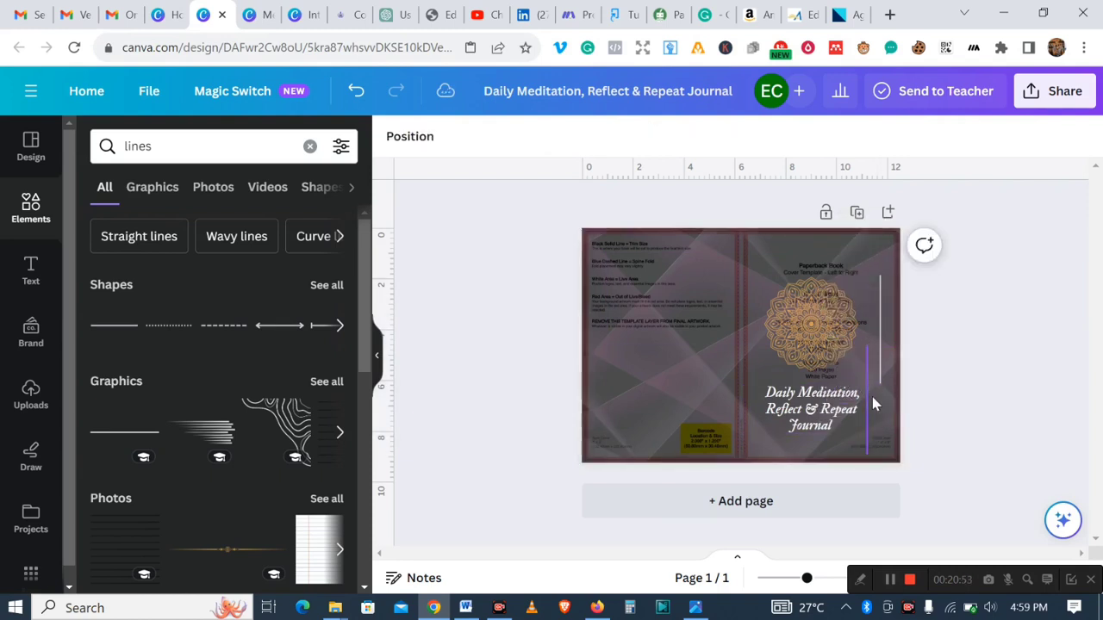
drag(868, 404, 874, 380)
click(1024, 412)
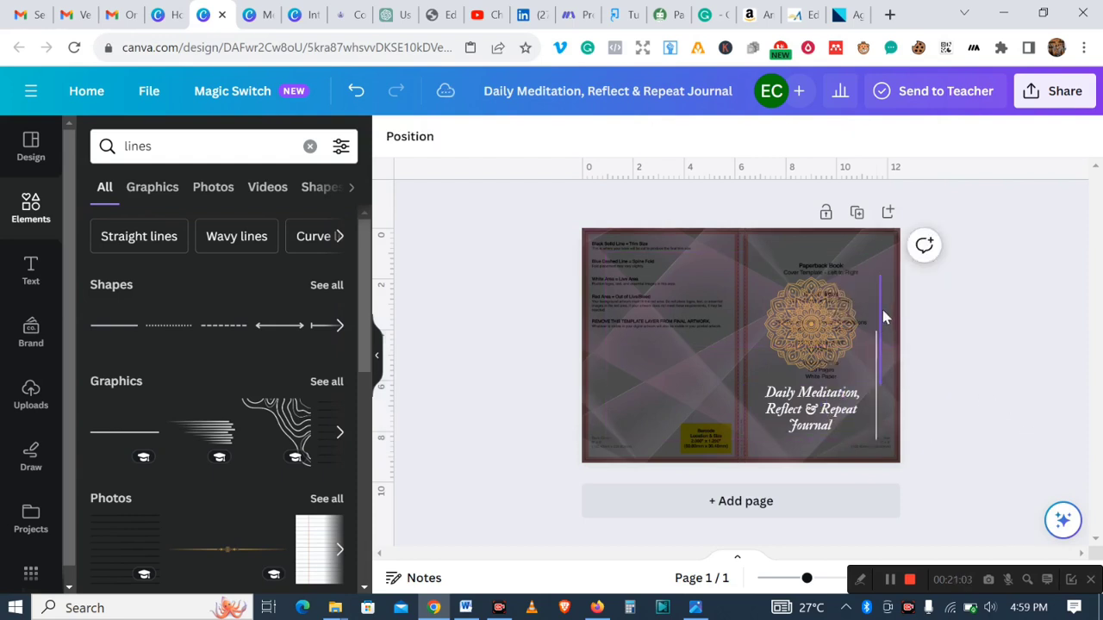
click(882, 311)
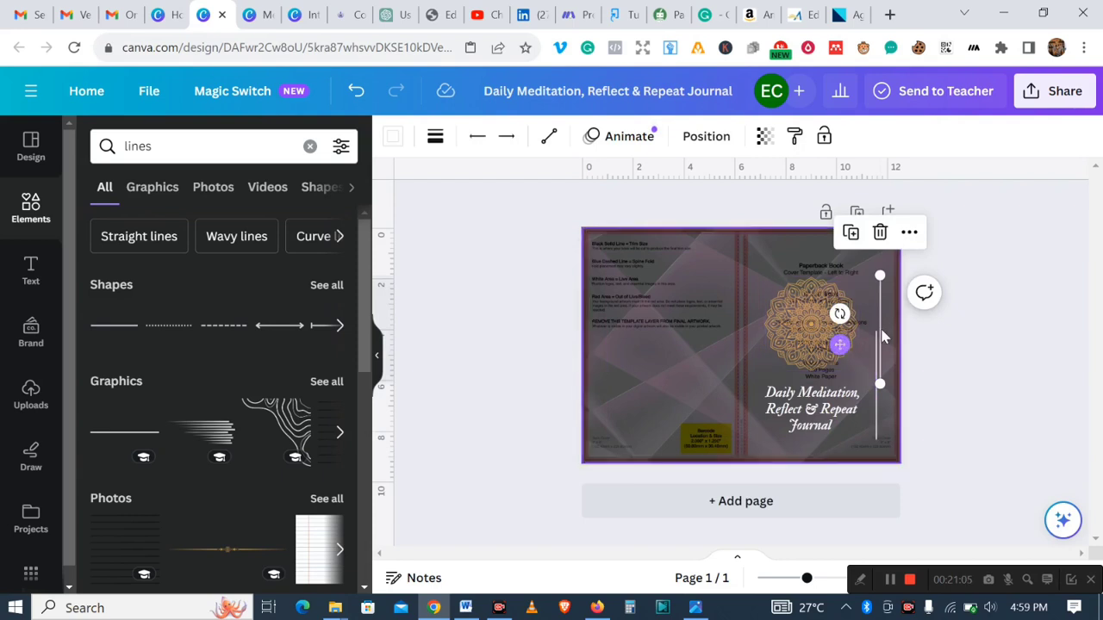
drag(838, 345, 840, 399)
click(1064, 414)
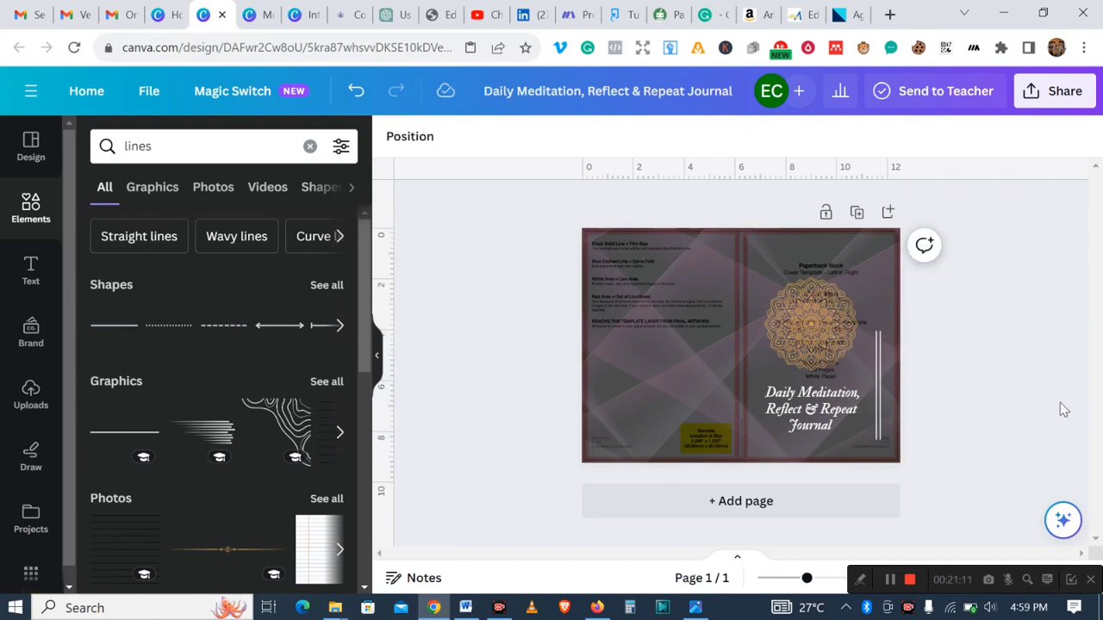
- Nudge the title slightly to the right
click(820, 411)
drag(821, 406, 827, 407)
click(979, 398)
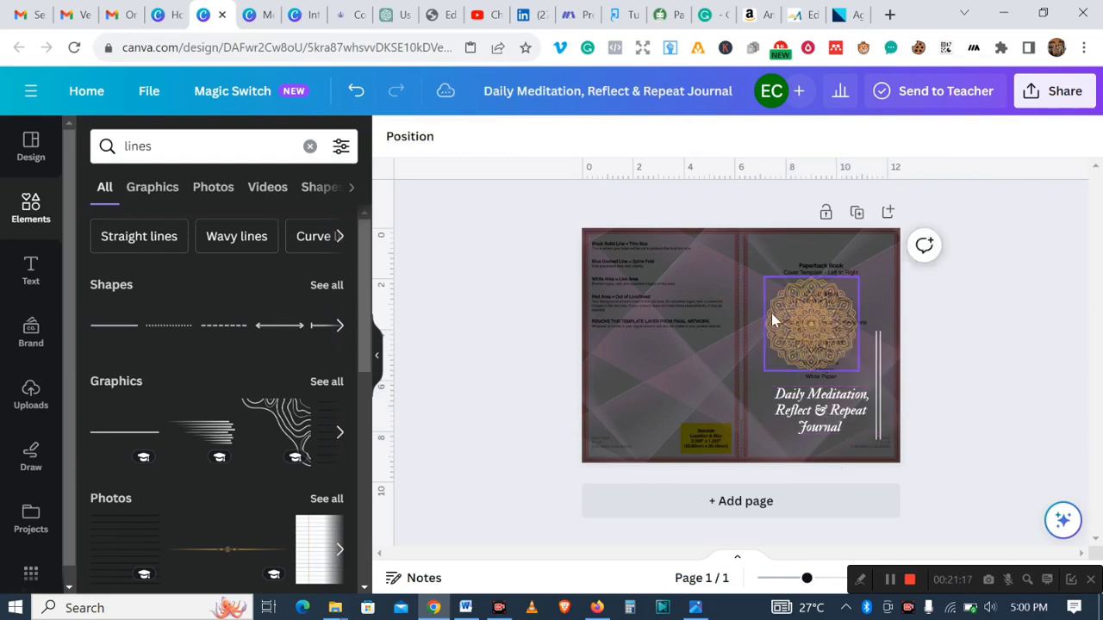
- Nudge the mandala slightly down and right above the title
click(802, 325)
drag(807, 325, 812, 333)
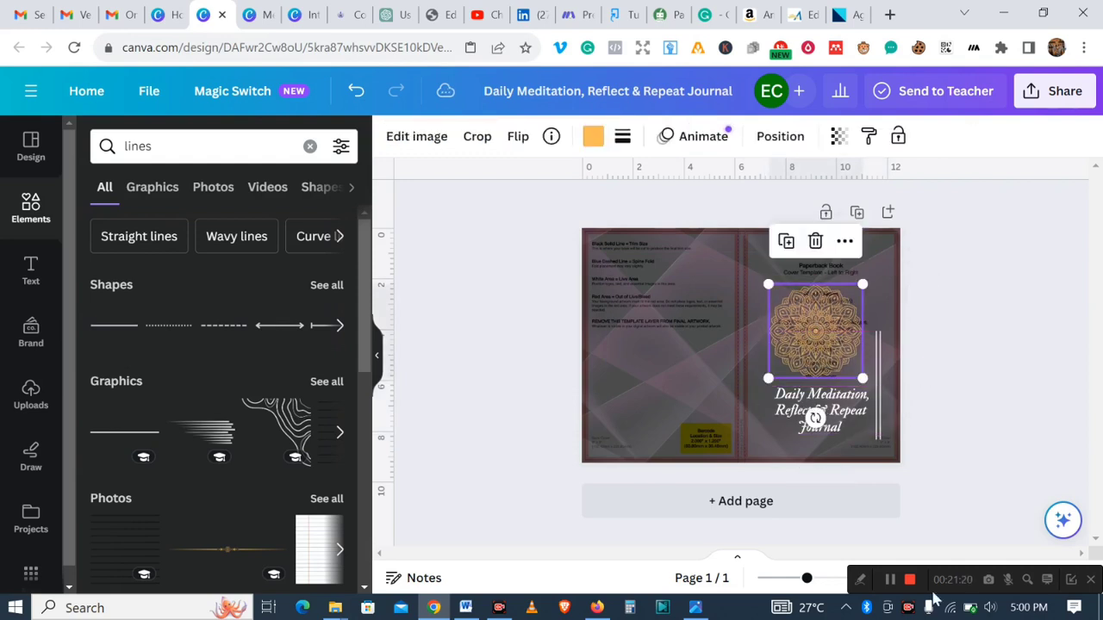
click(889, 583)
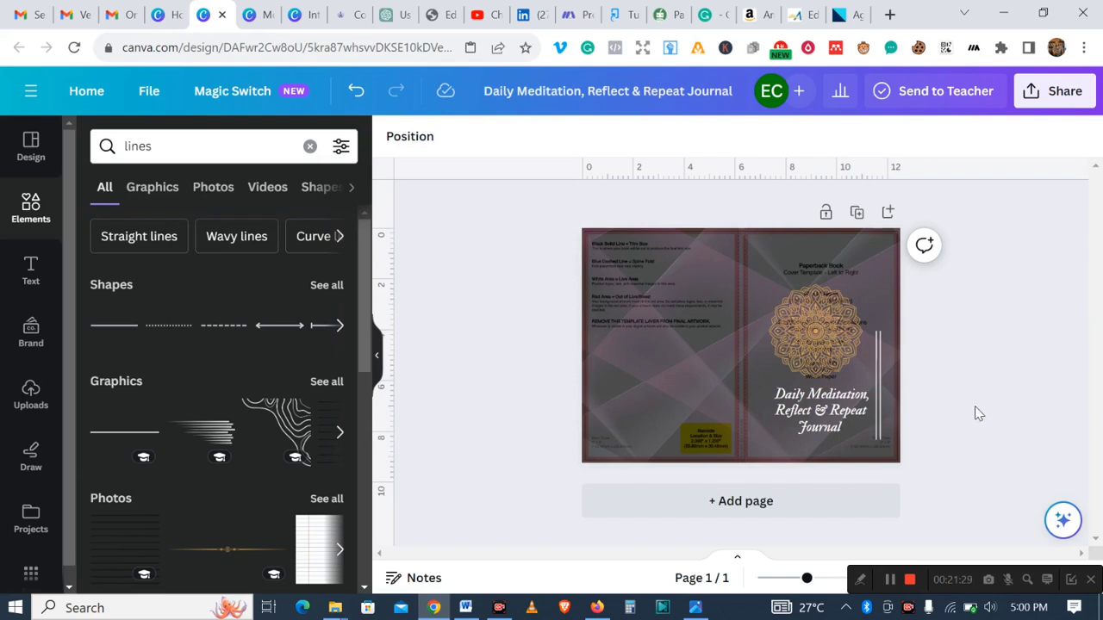
- Add the recently used "Elizabeth and Richard" text combination and move it onto the back cover
click(30, 274)
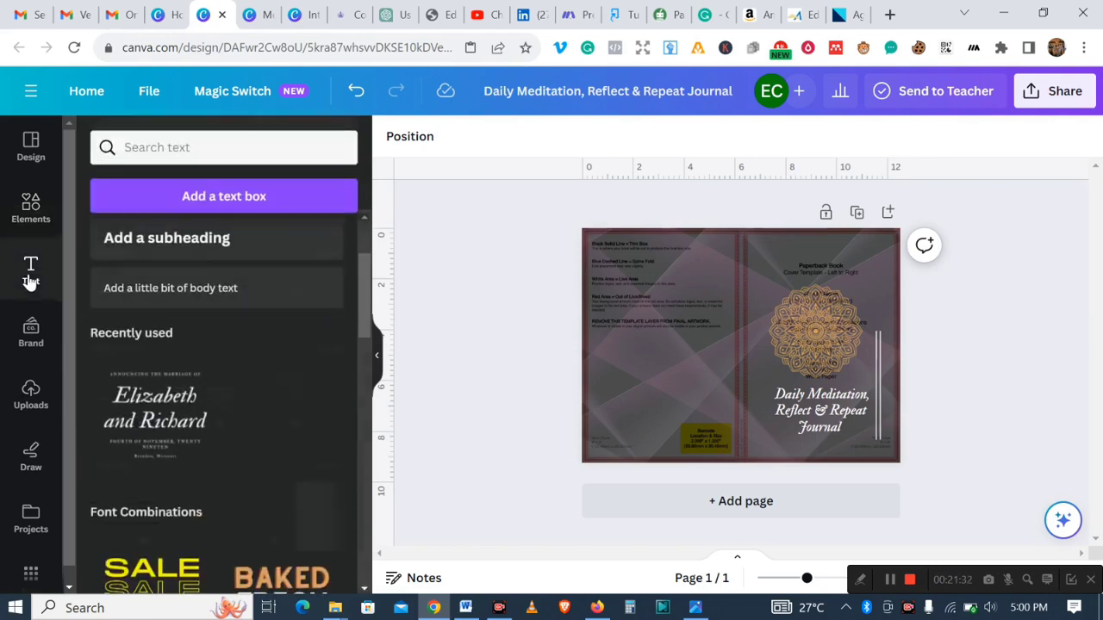
click(135, 406)
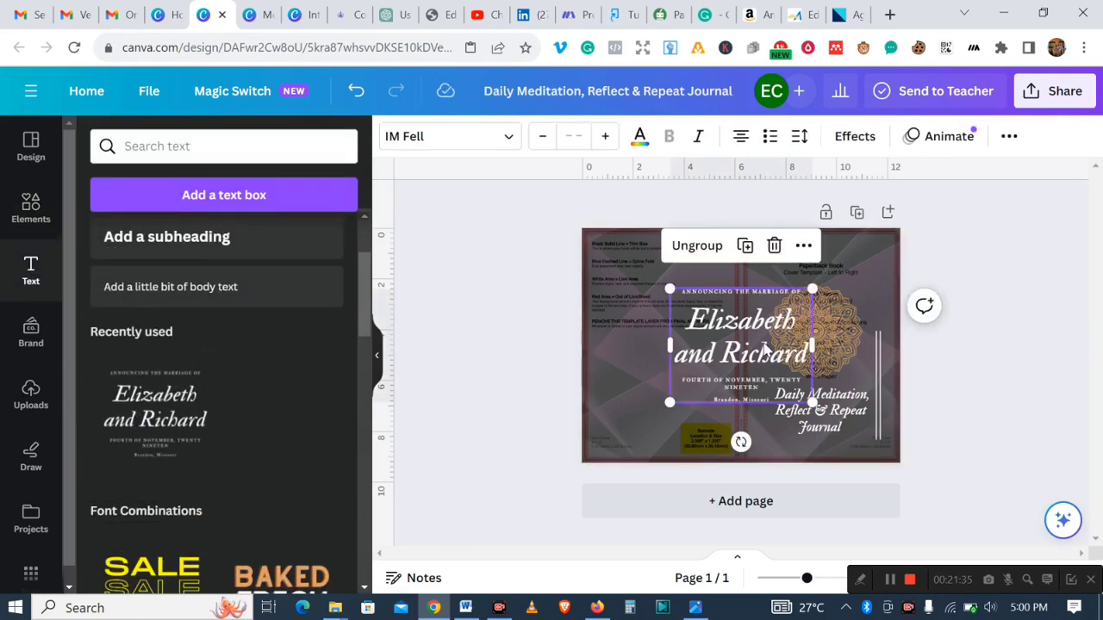
drag(764, 349, 686, 374)
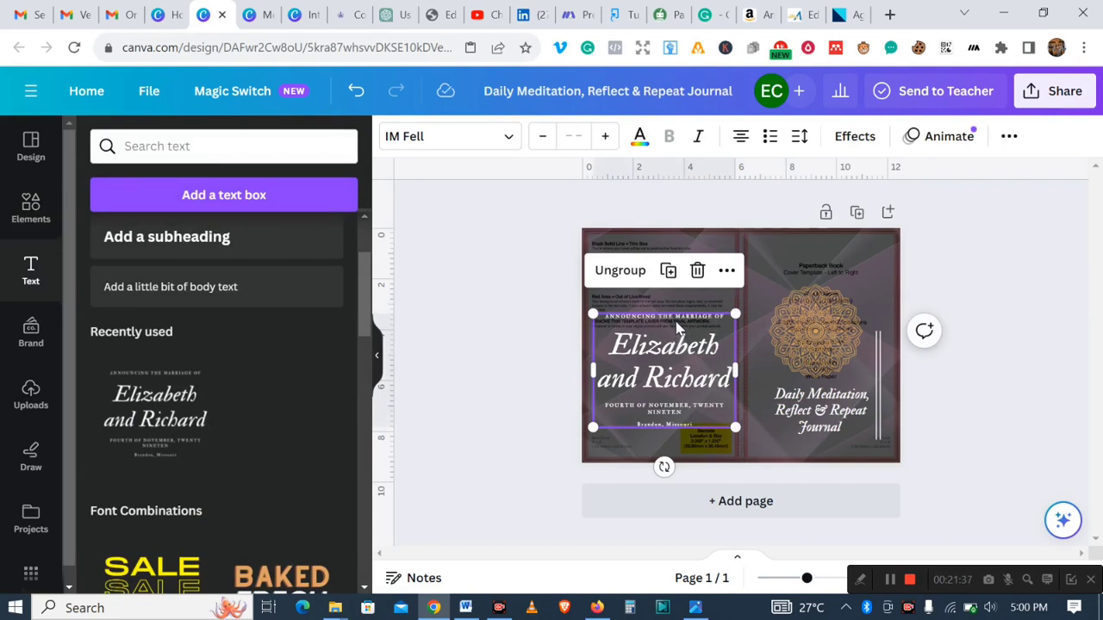
- Delete the announcement and date lines from the text group, undoing an accidental deletion of the whole group
click(676, 320)
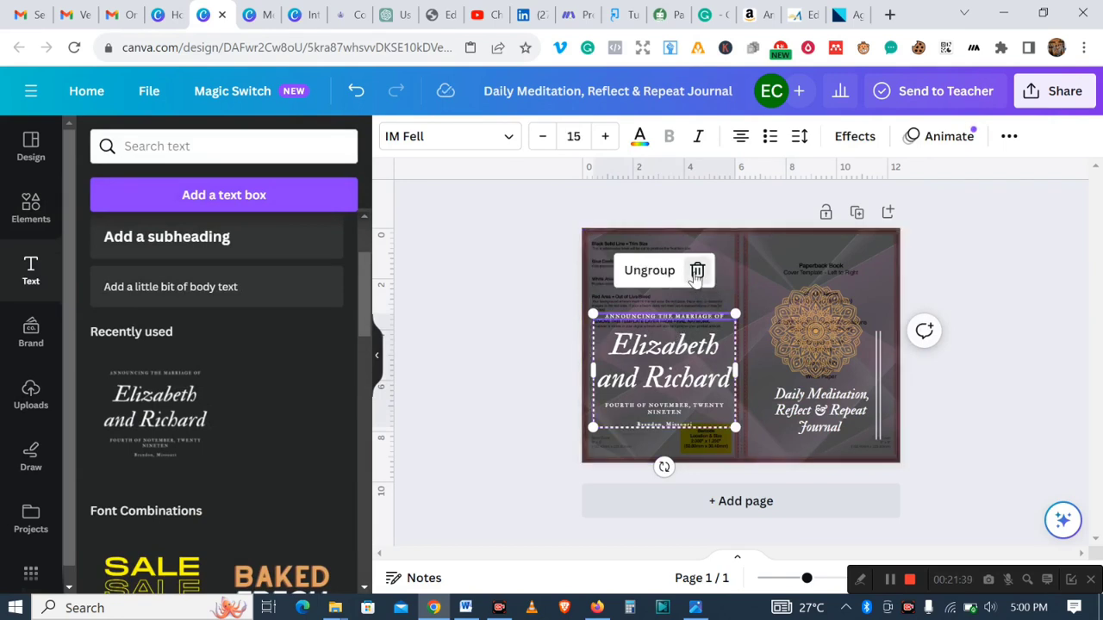
click(697, 272)
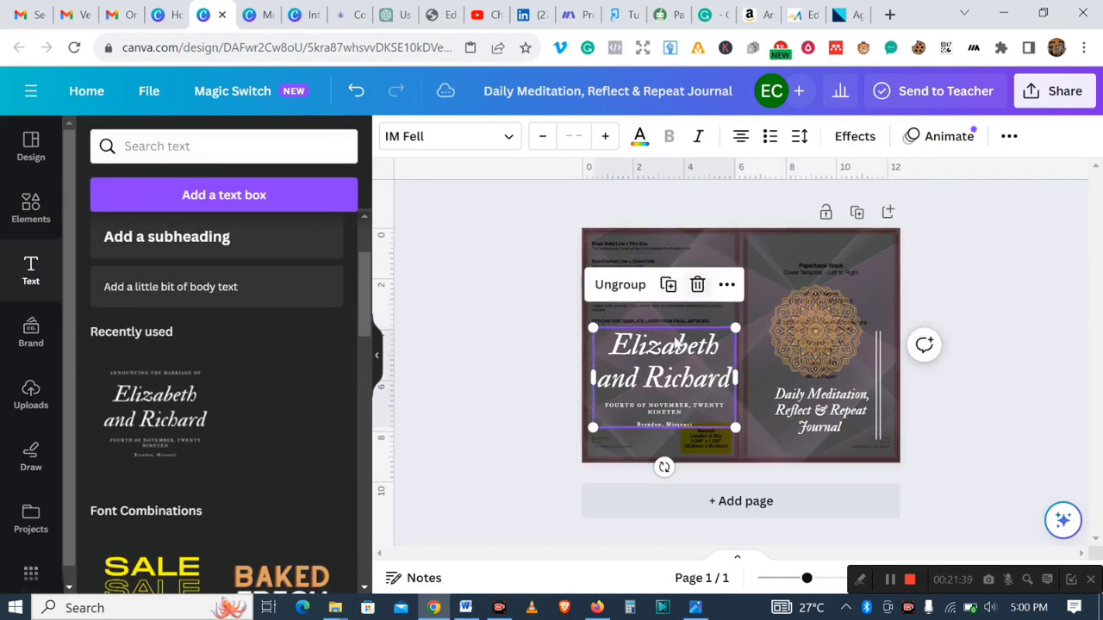
click(660, 414)
click(697, 360)
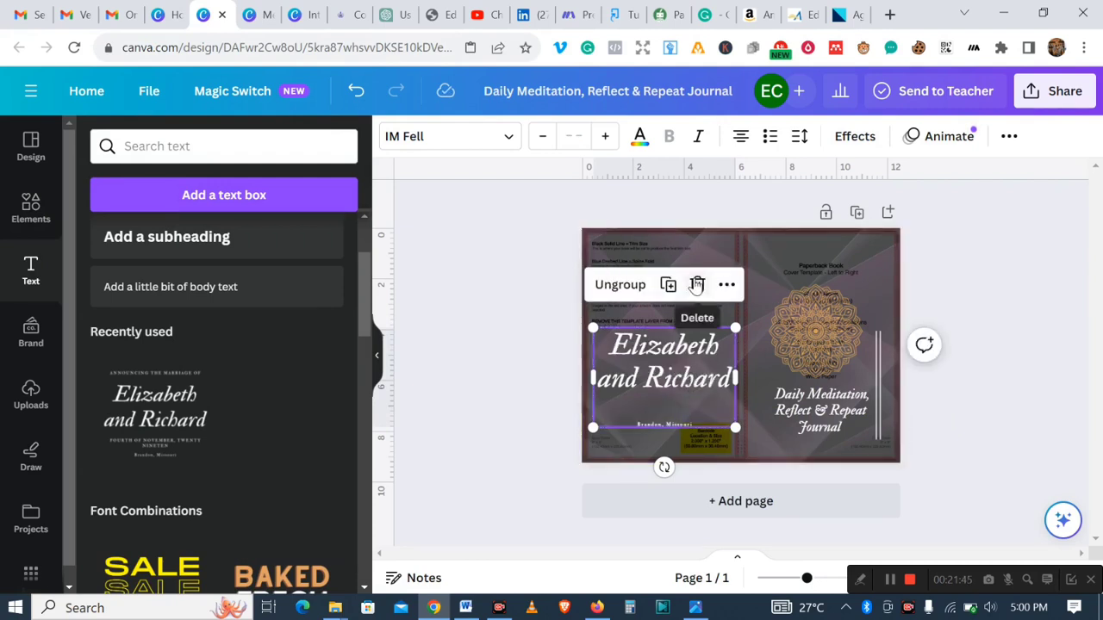
click(697, 285)
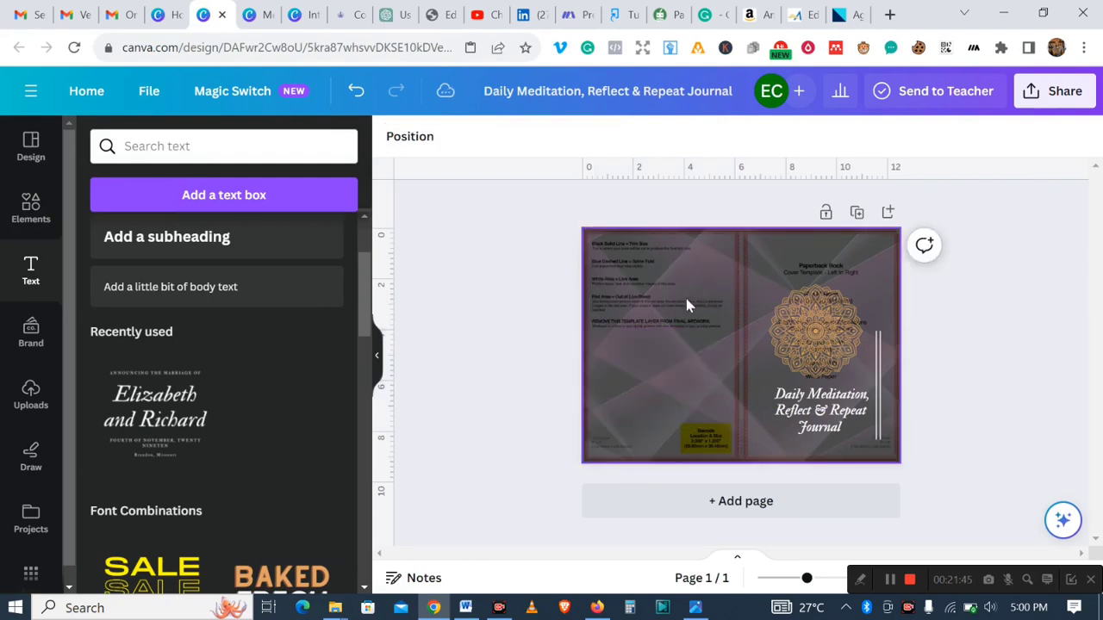
click(356, 90)
- Delete the location line from the group, leaving only the large names text
click(661, 425)
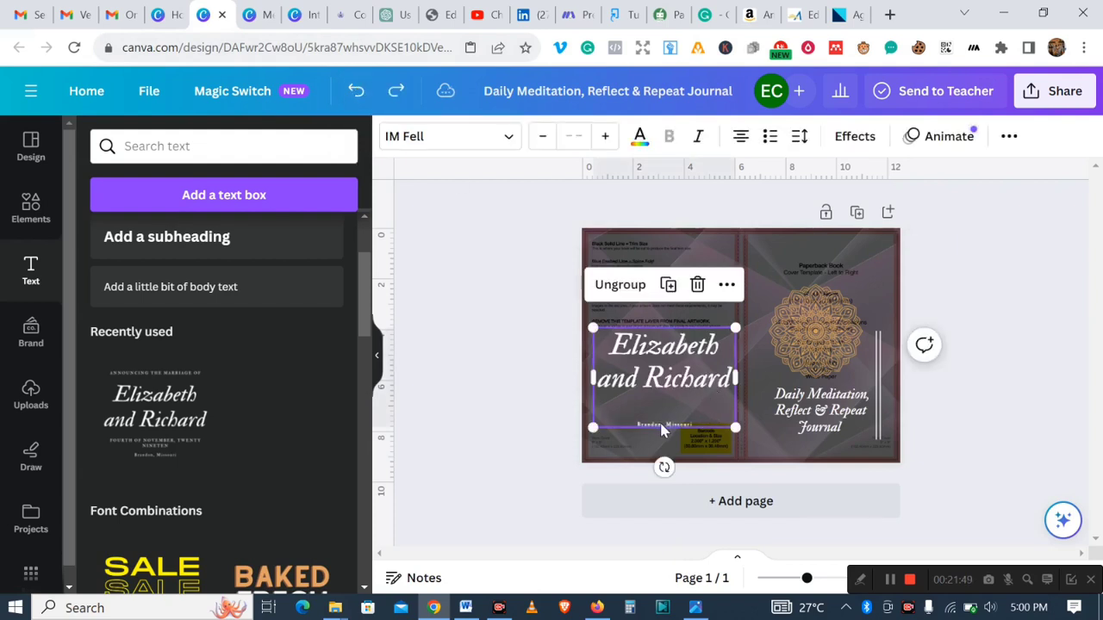
click(661, 423)
click(698, 379)
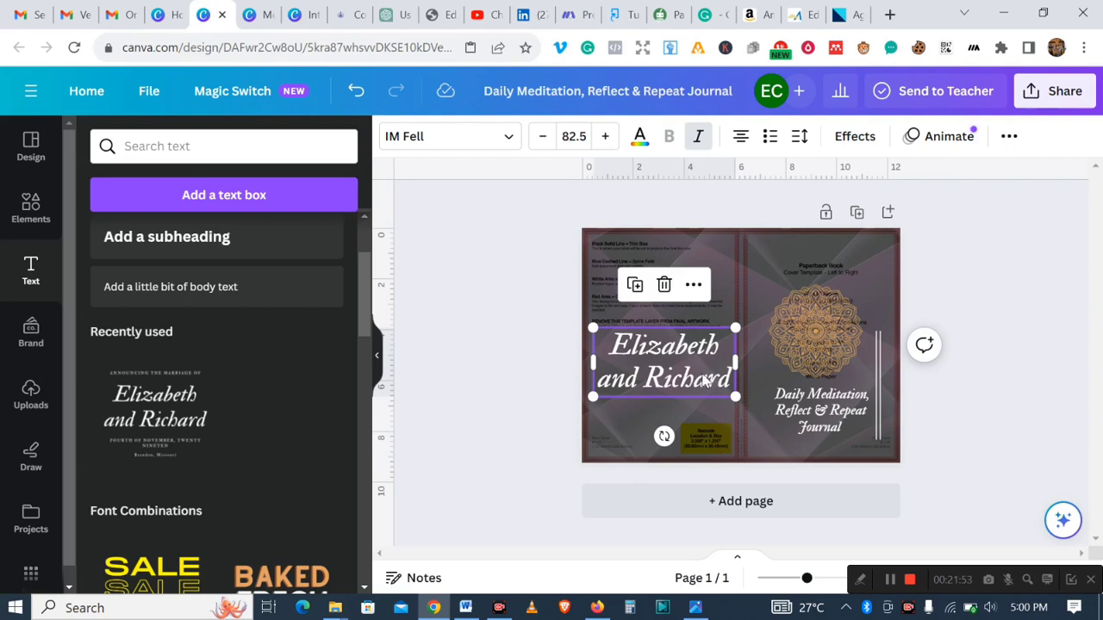
- Replace the names text with "Create Joy Publishing Journal"
double_click(716, 349)
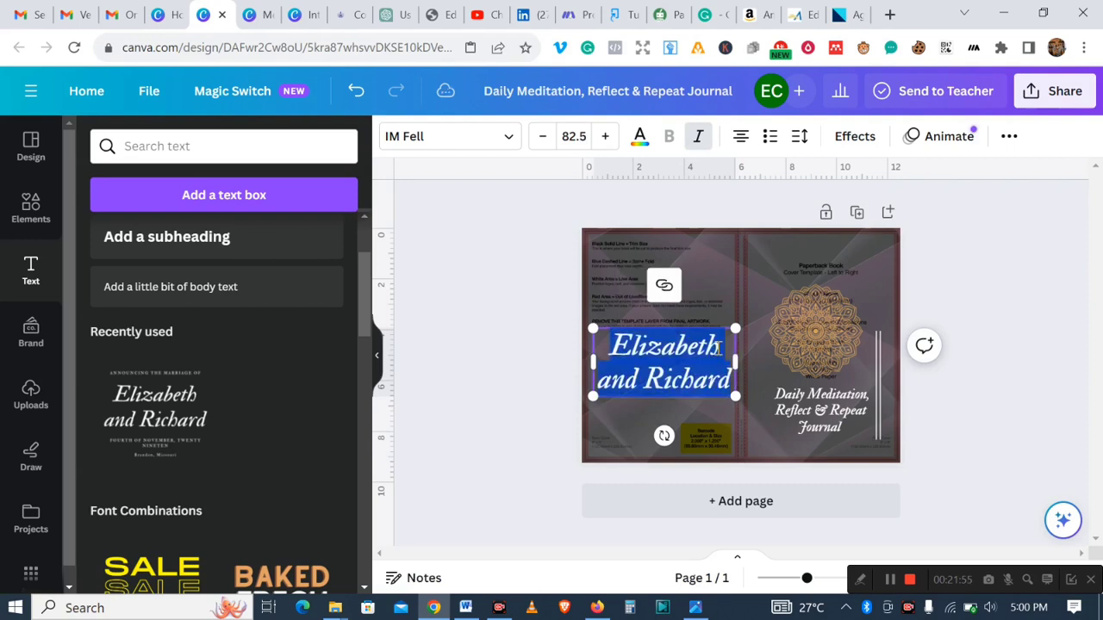
click(718, 349)
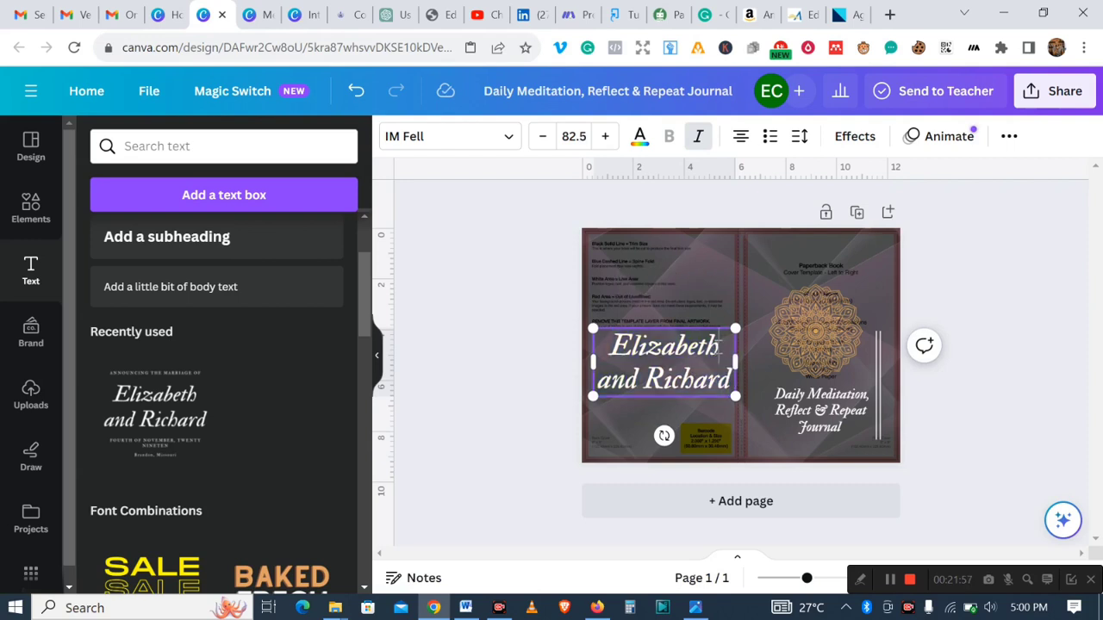
text(Create)
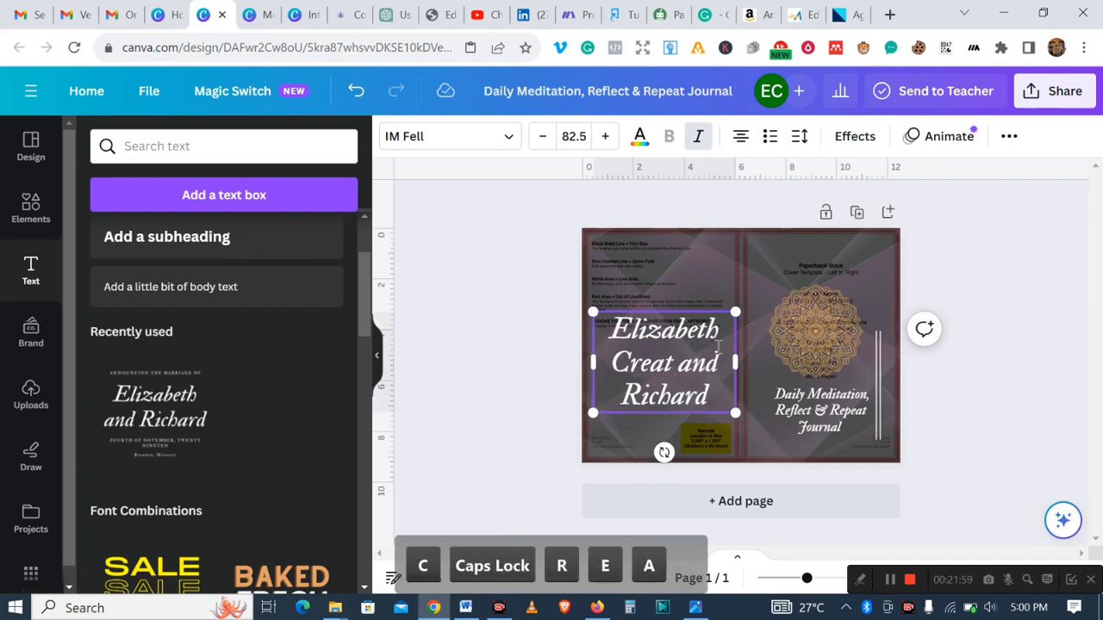
text( J)
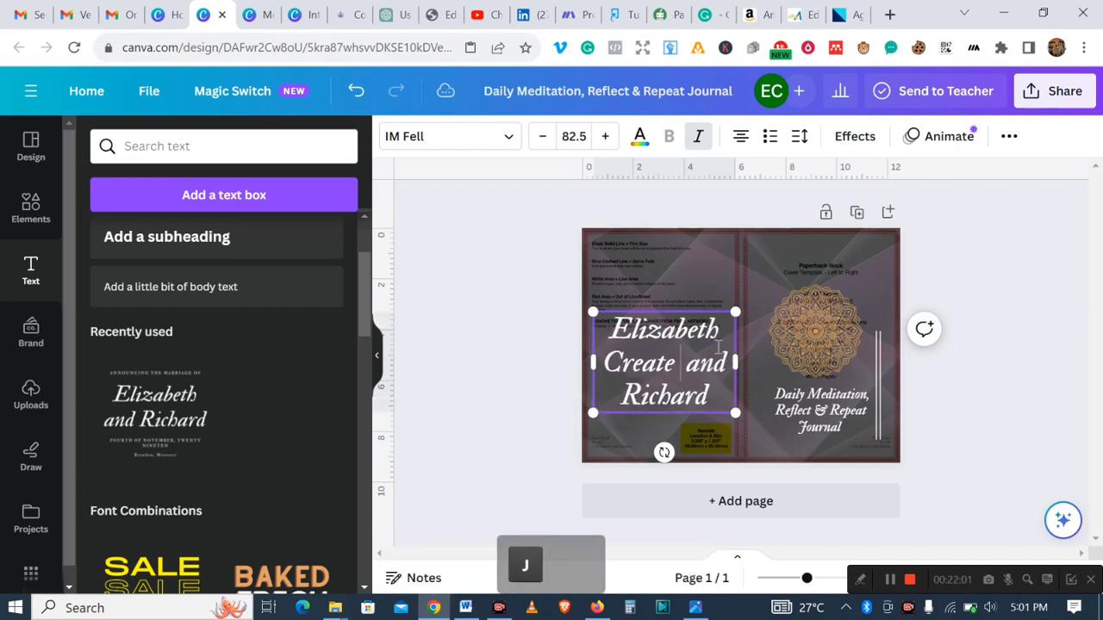
text(oy O)
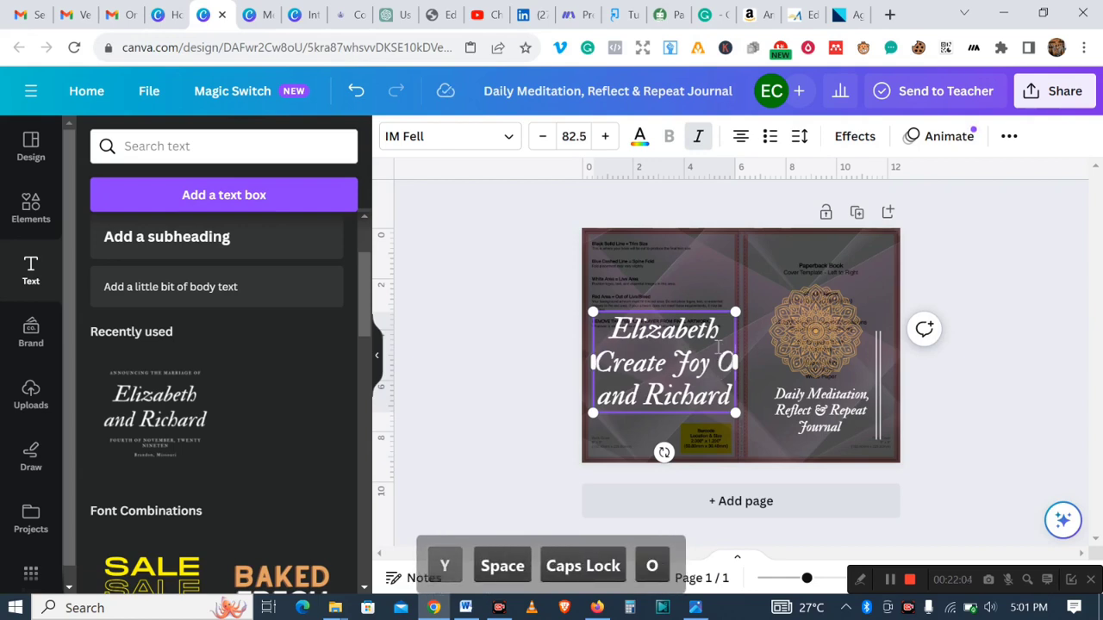
key(BackSpace)
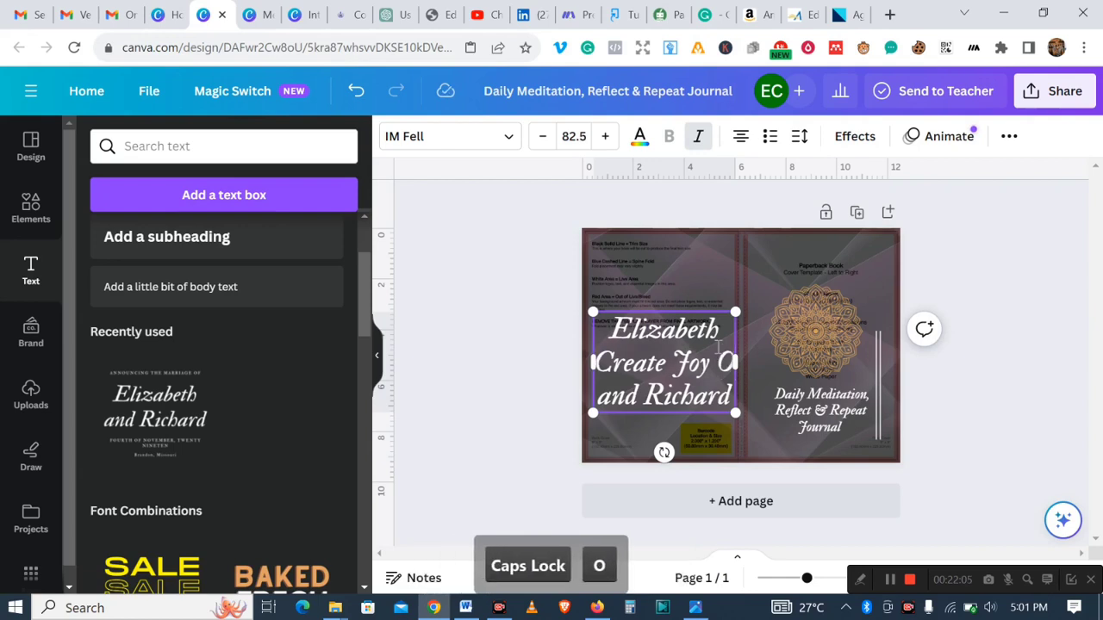
text(Publi)
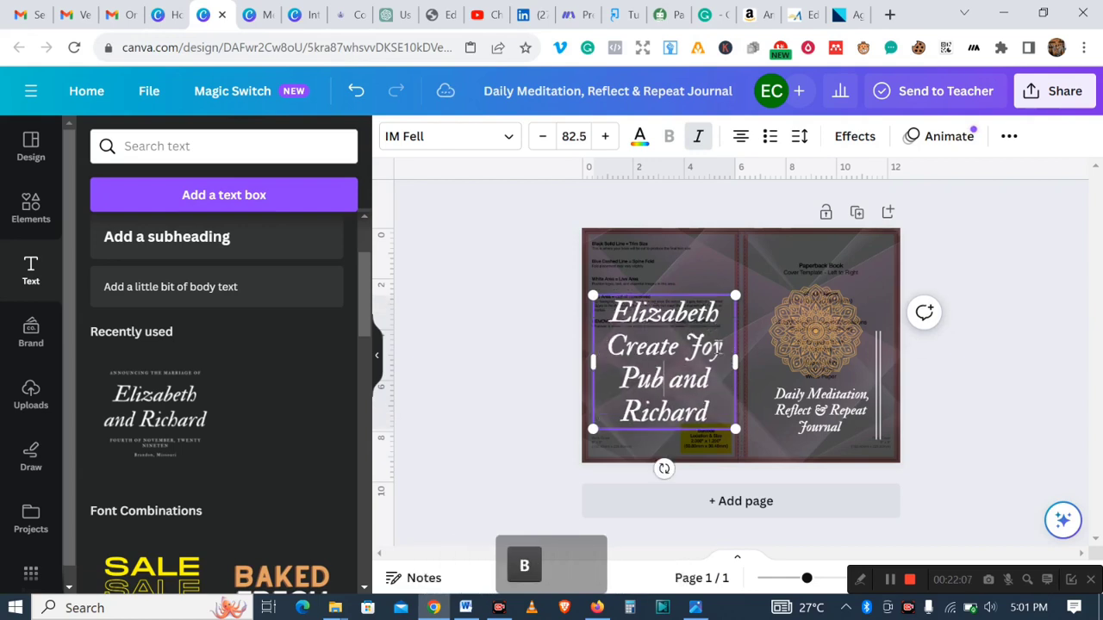
text(shing Journ)
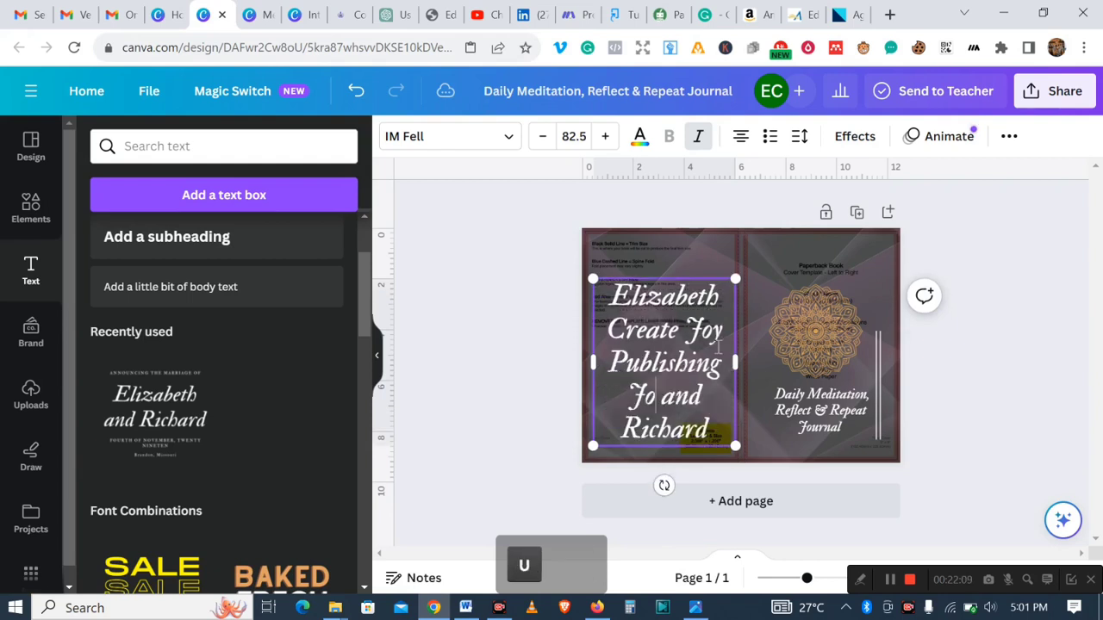
text(al)
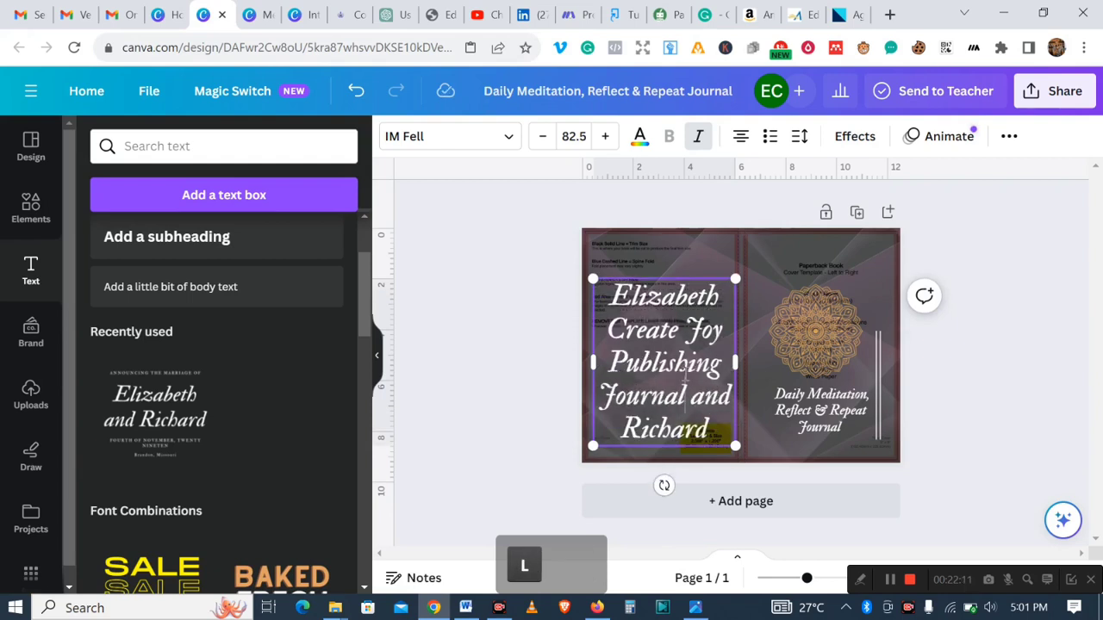
drag(691, 405, 706, 427)
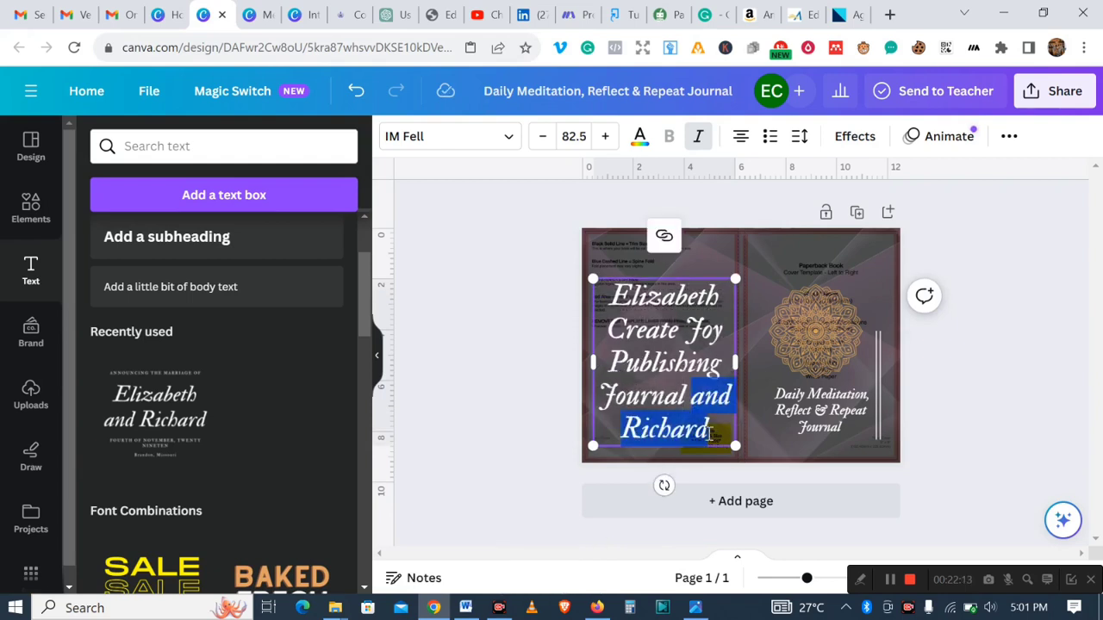
key(BackSpace)
double_click(619, 312)
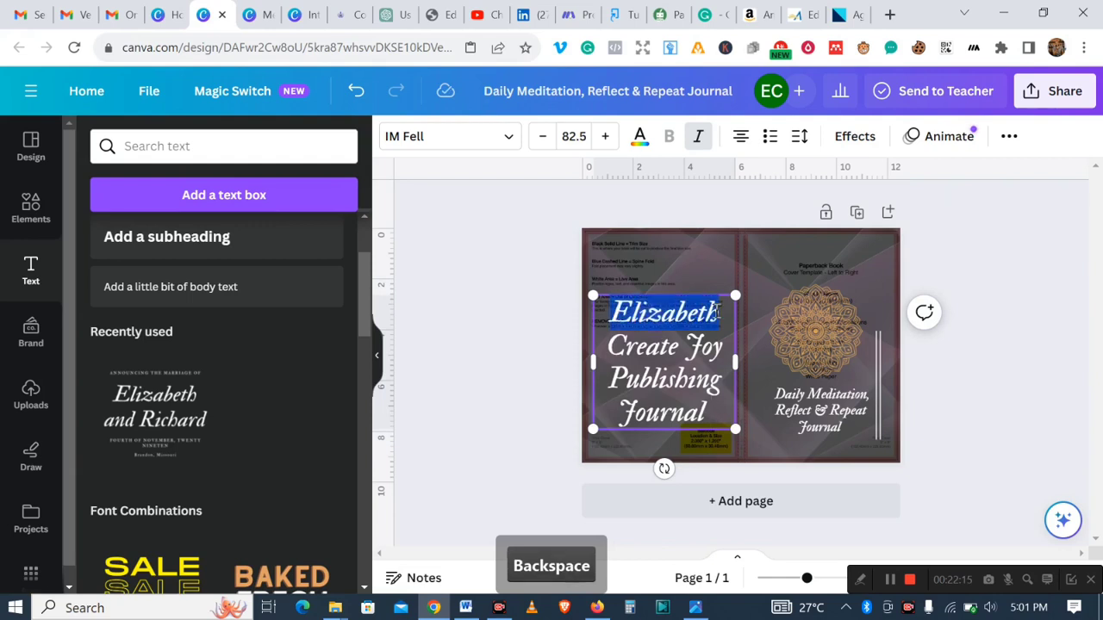
key(BackSpace)
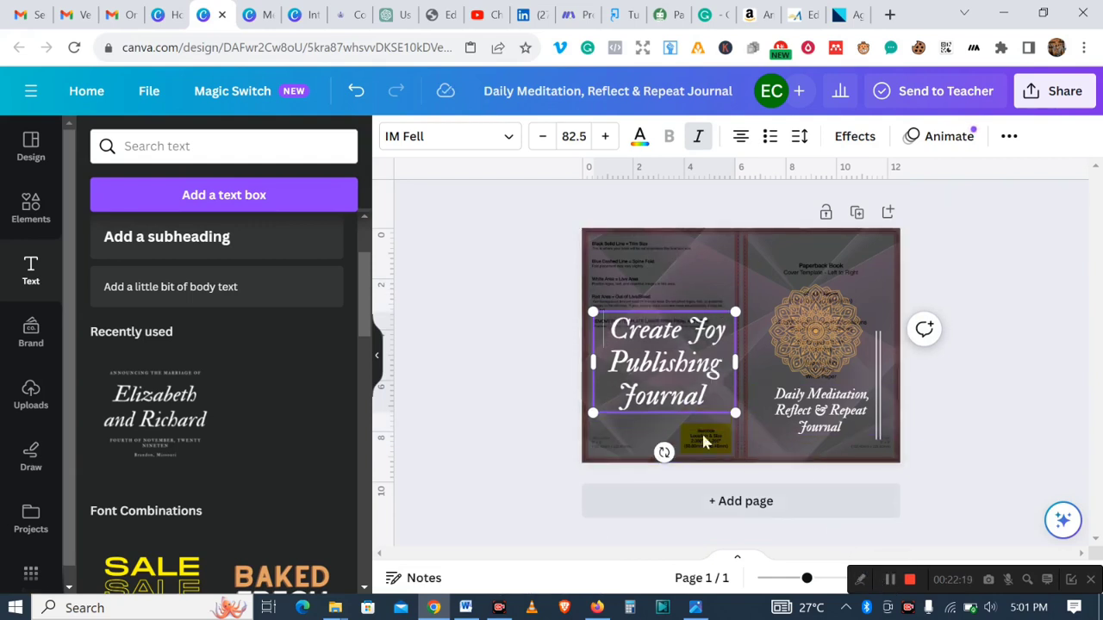
- Shrink the publisher text to 24.8 so it fits on a single line
drag(612, 328, 710, 407)
click(543, 138)
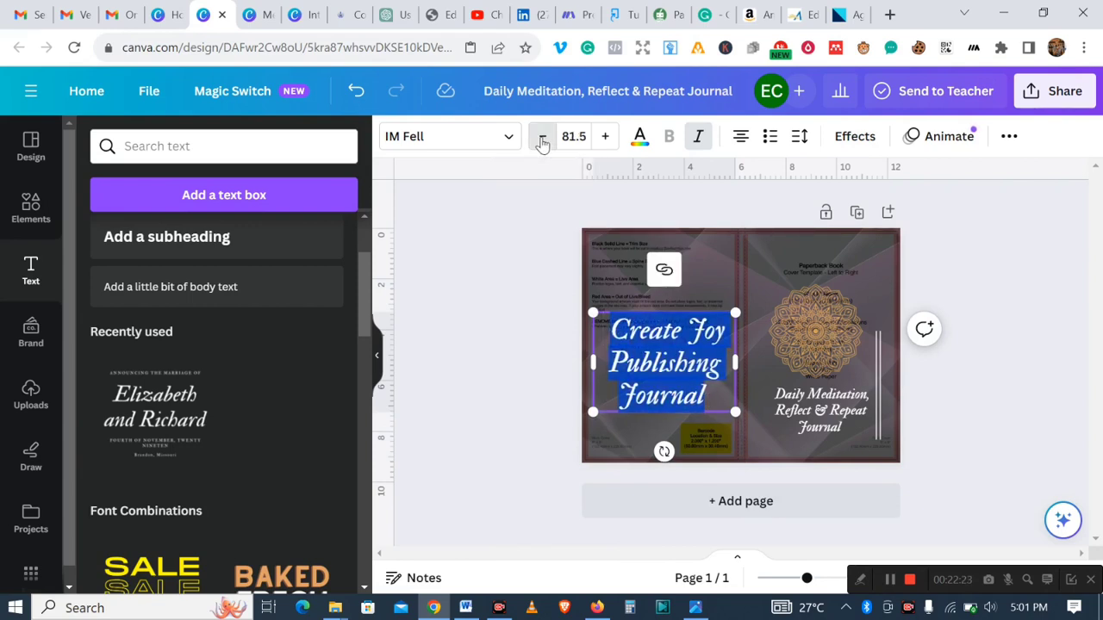
click(543, 138)
click(543, 138)
click(543, 137)
click(543, 137)
click(543, 138)
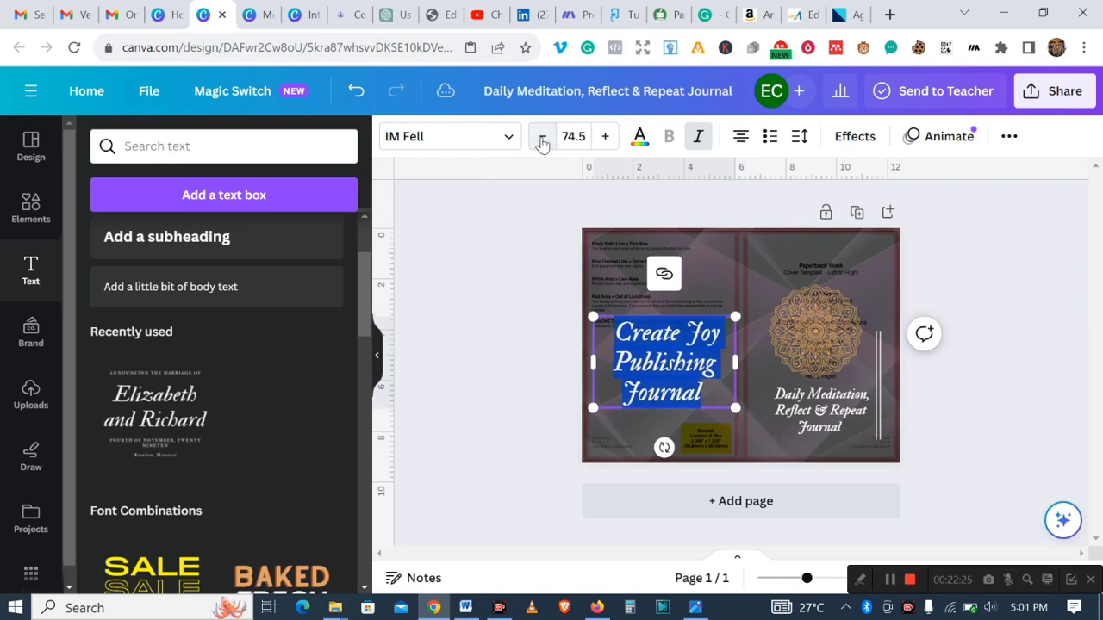
click(543, 138)
click(543, 138)
click(543, 137)
click(543, 138)
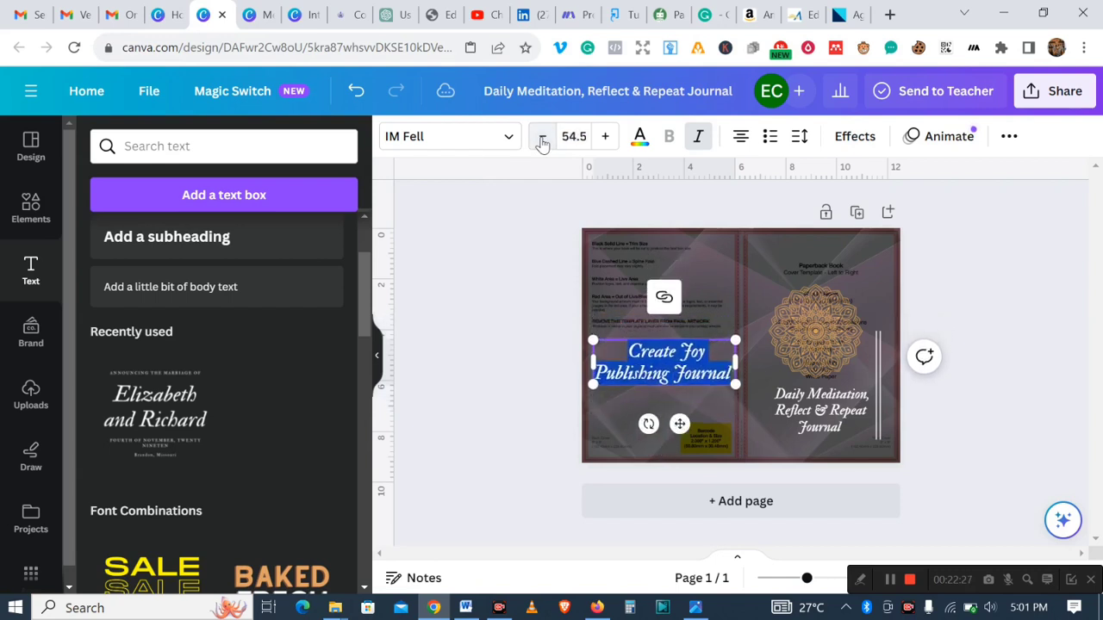
click(543, 138)
click(543, 138)
click(543, 138)
click(543, 139)
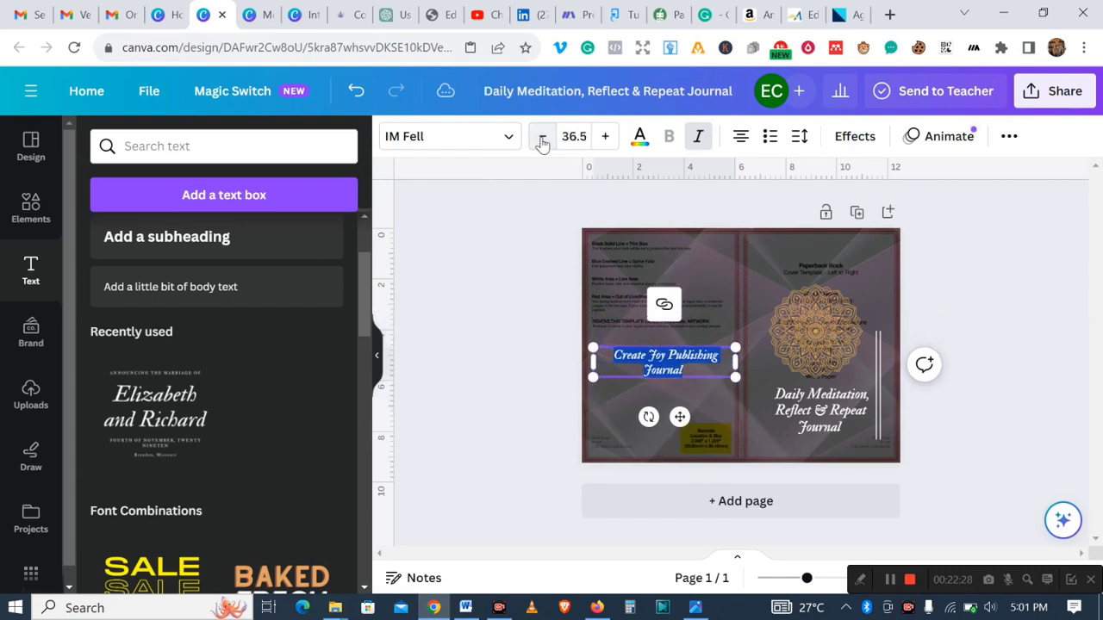
click(543, 139)
click(543, 140)
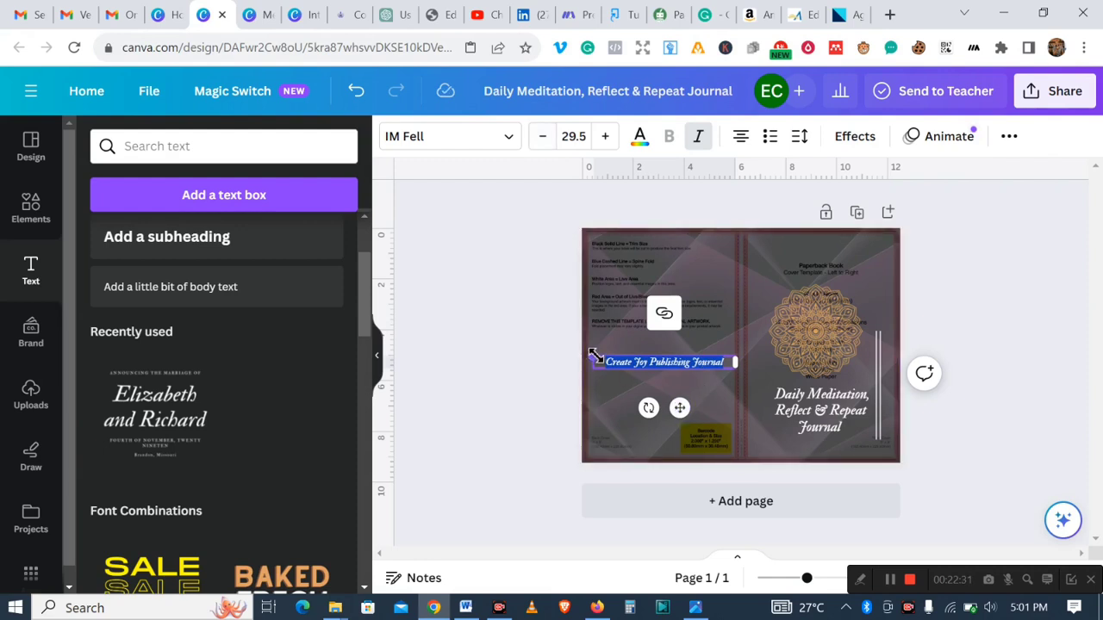
drag(598, 357, 615, 359)
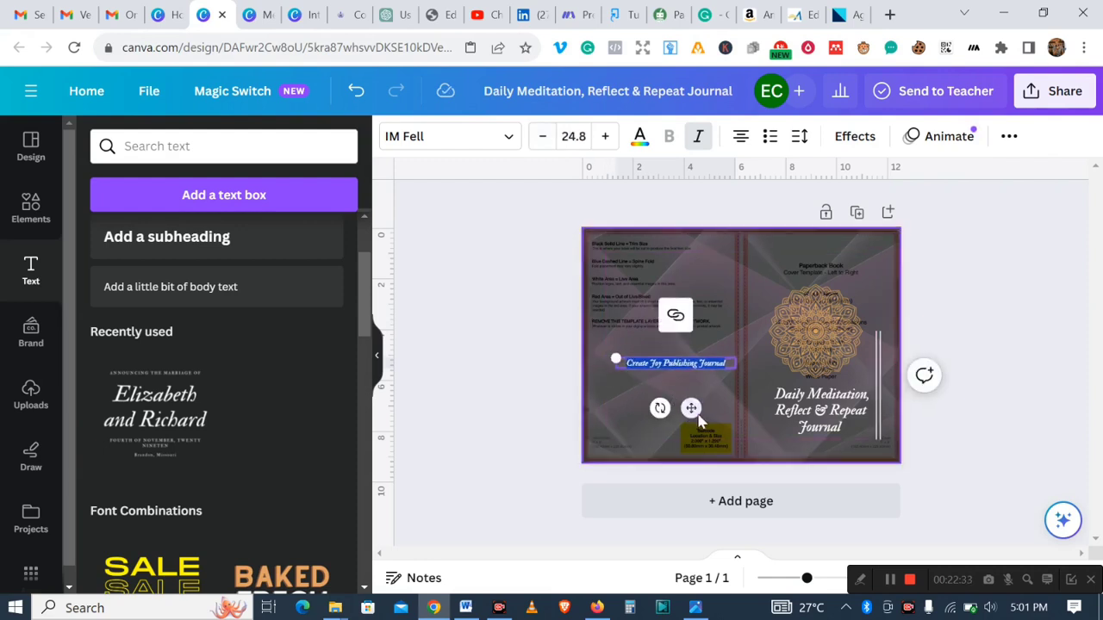
- Move the publisher text to the back cover's bottom-left corner and resize it to 19.9
drag(692, 408, 659, 487)
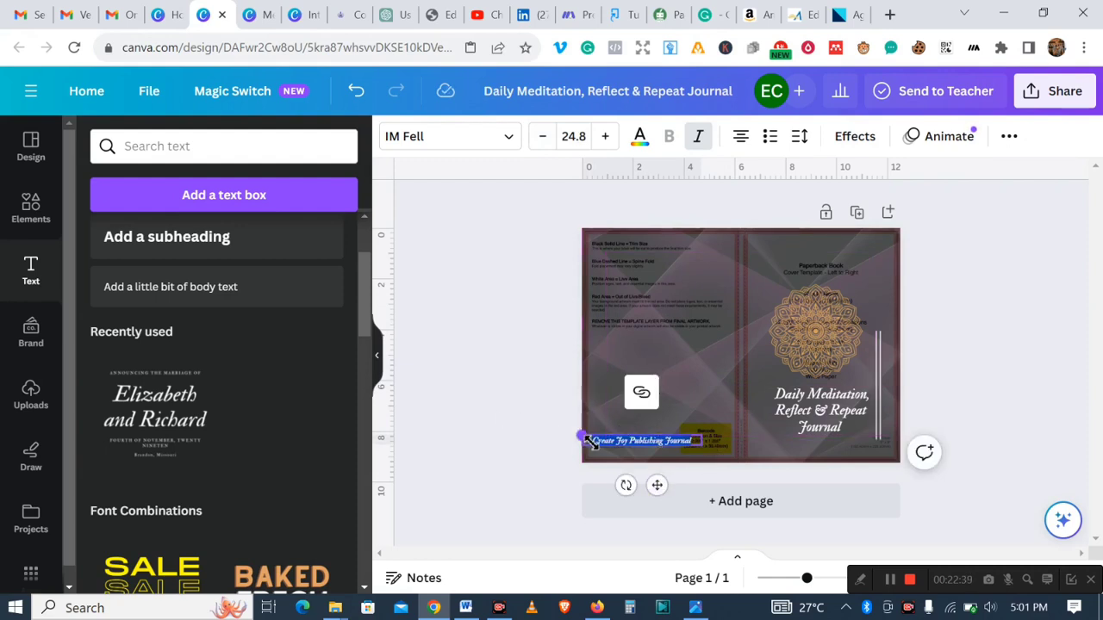
drag(584, 439, 605, 440)
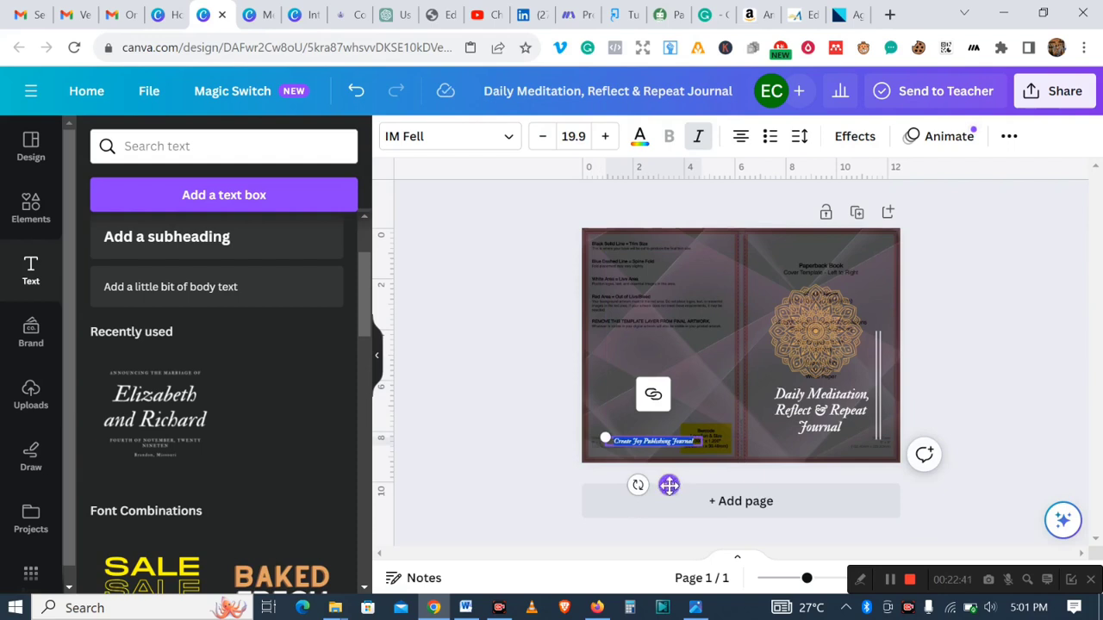
drag(664, 485, 658, 491)
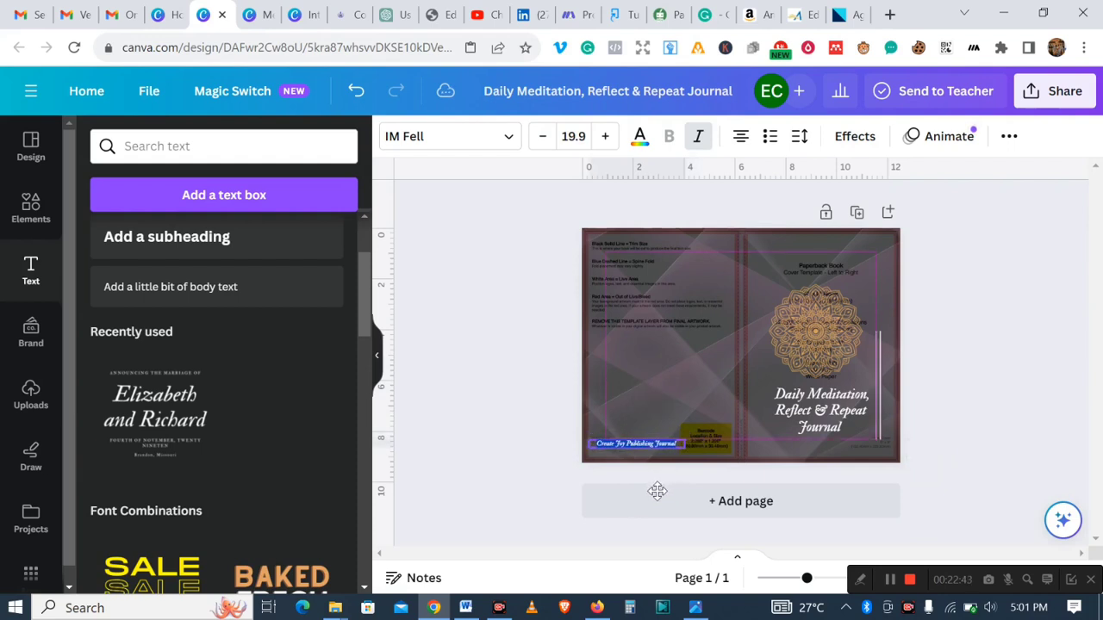
- Reduce the publisher text size to 15.9 and reposition it near the bottom-left corner
click(543, 142)
click(543, 142)
click(543, 142)
click(543, 142)
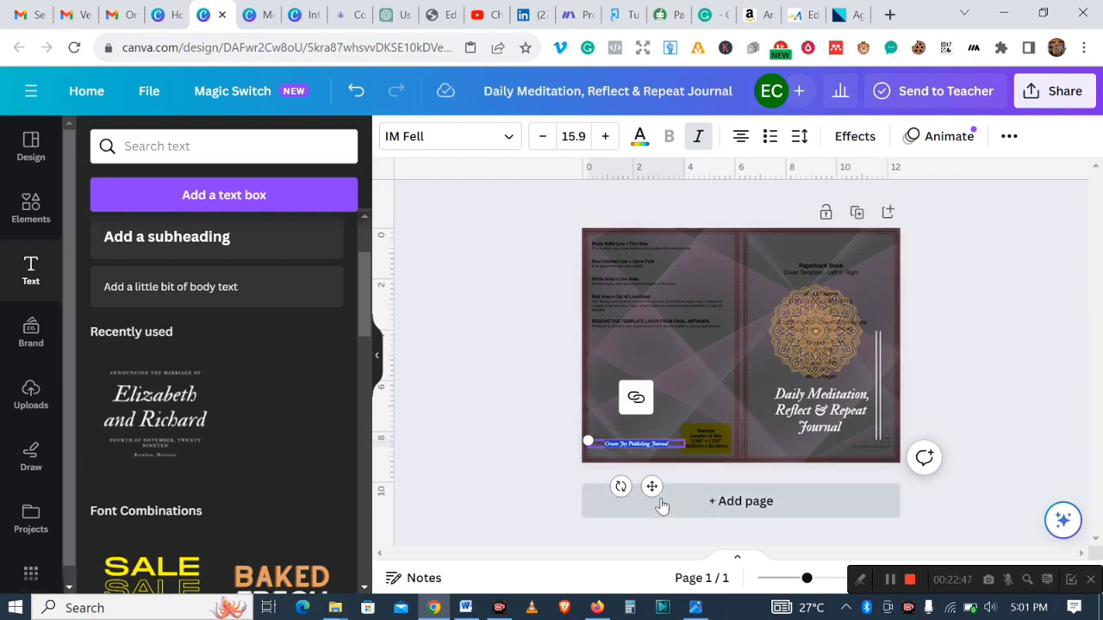
mouse_move(653, 487)
mouse_down()
mouse_move(642, 499)
mouse_move(639, 469)
mouse_move(640, 492)
mouse_up()
click(1027, 380)
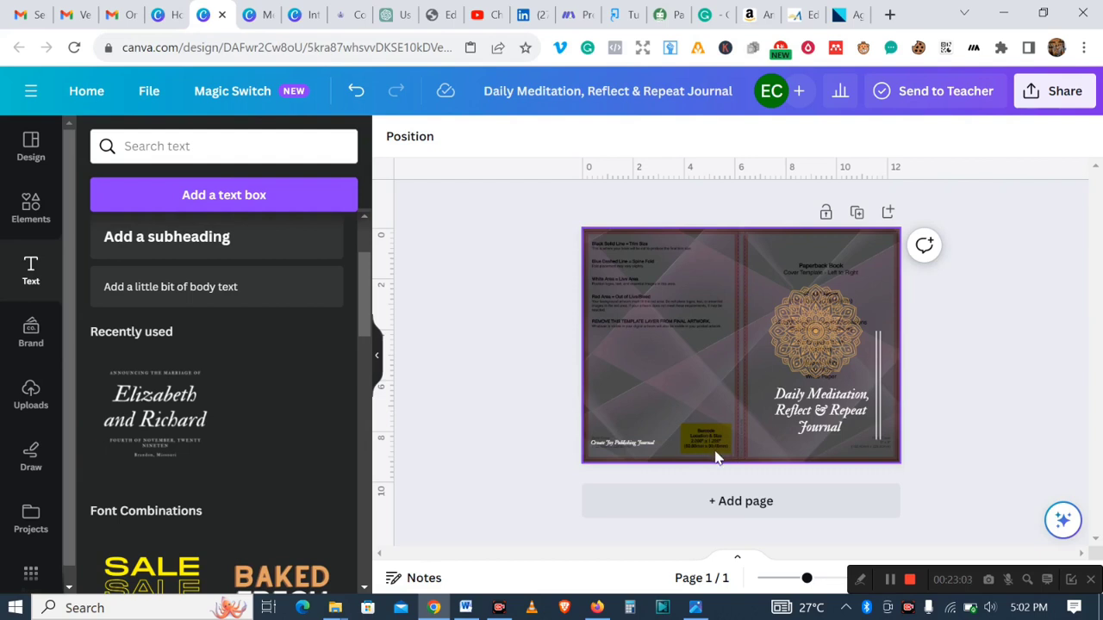
- Nudge the publisher text slightly to the right along the bottom edge
click(623, 445)
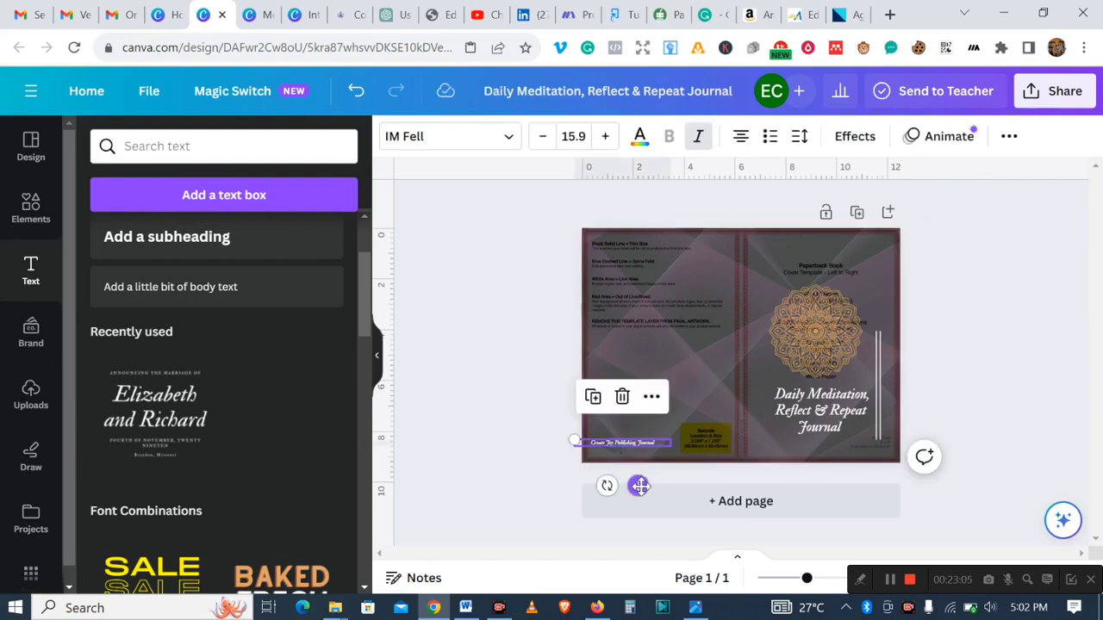
drag(642, 486, 649, 486)
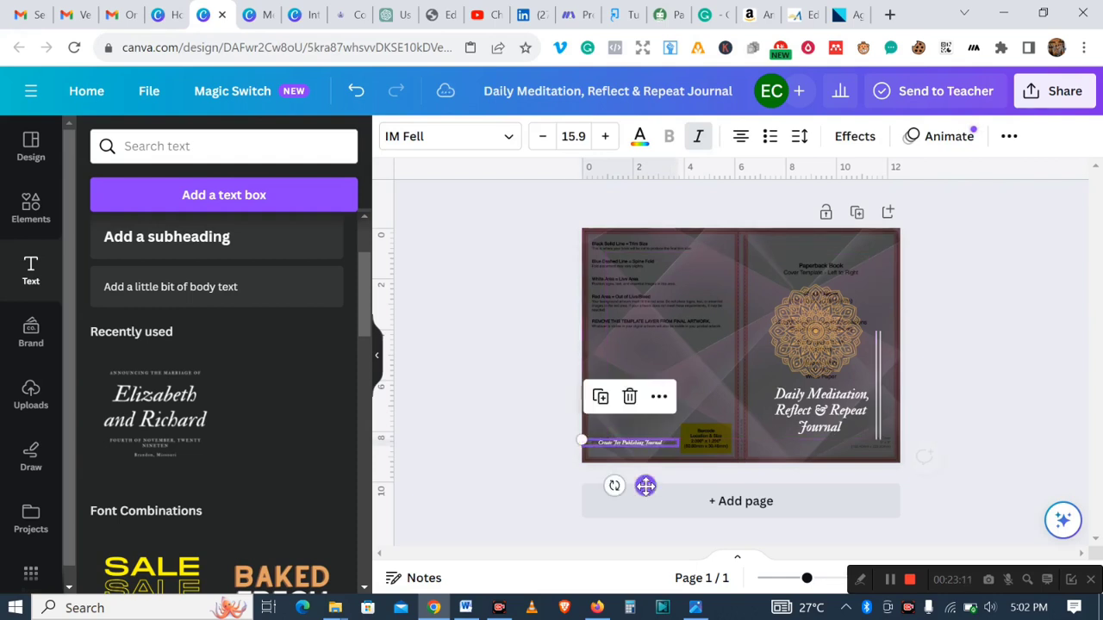
click(996, 298)
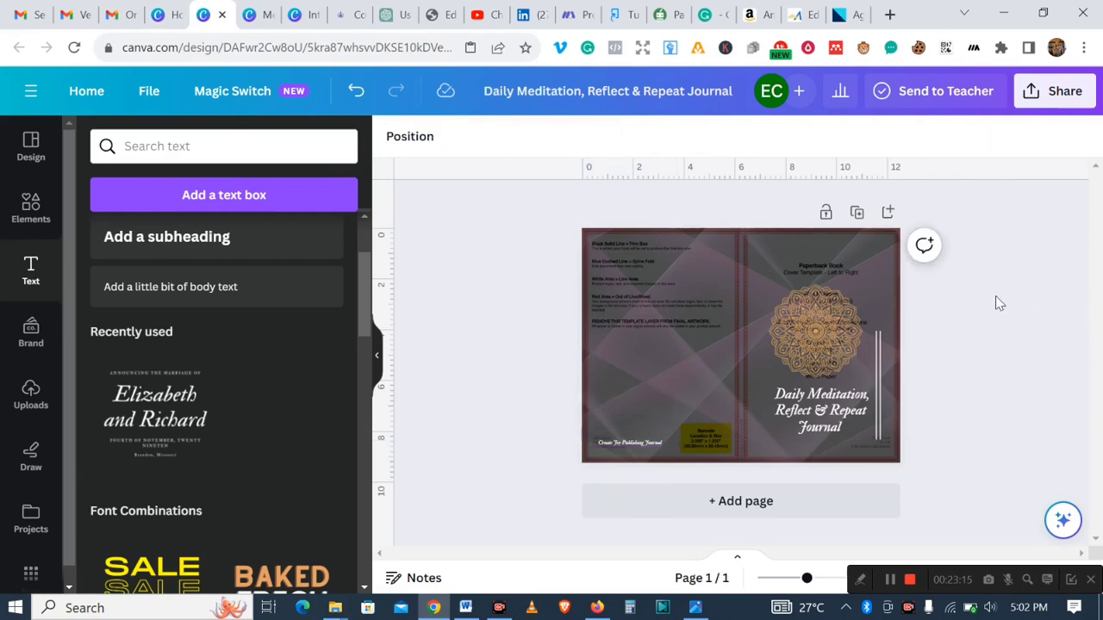
- Search the elements for praying hands and place the line-art praying hands graphic on the back cover
click(28, 211)
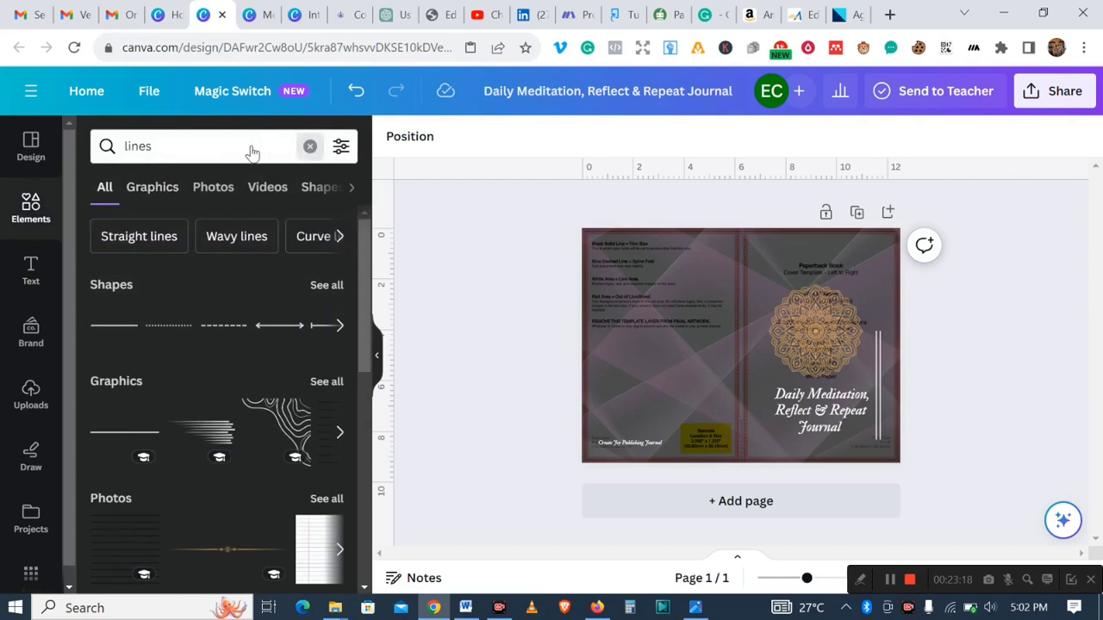
click(310, 146)
text(praying)
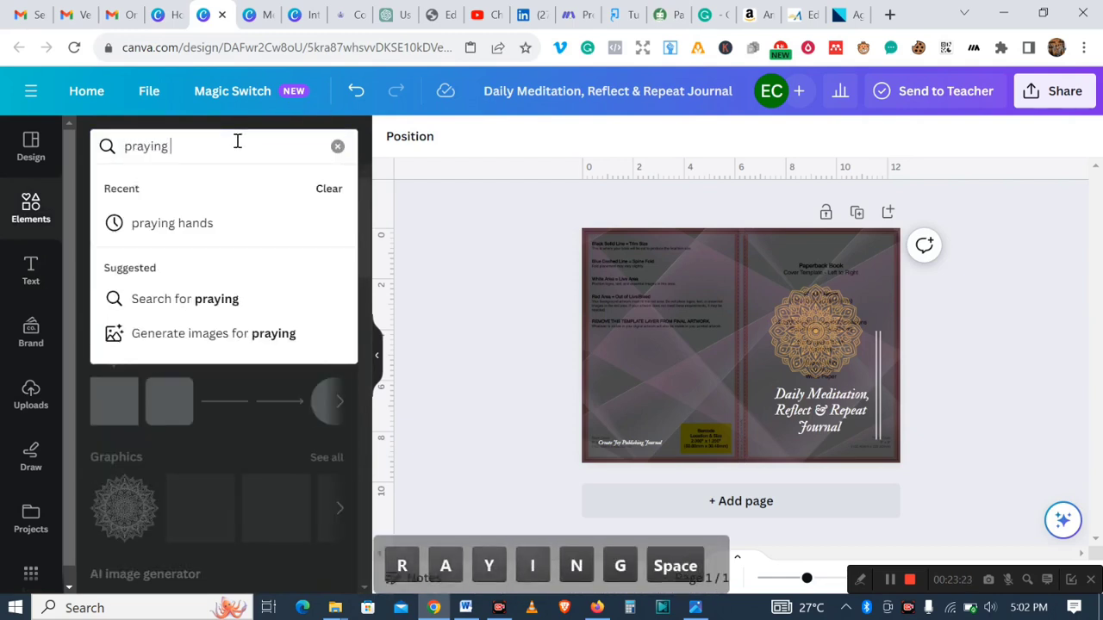
click(173, 223)
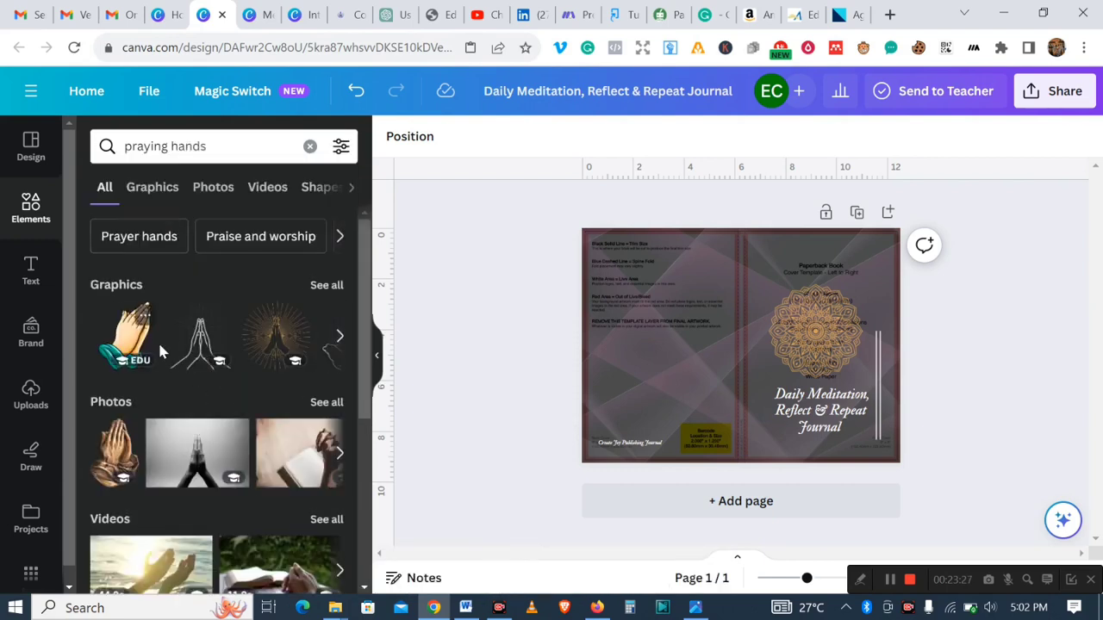
click(207, 344)
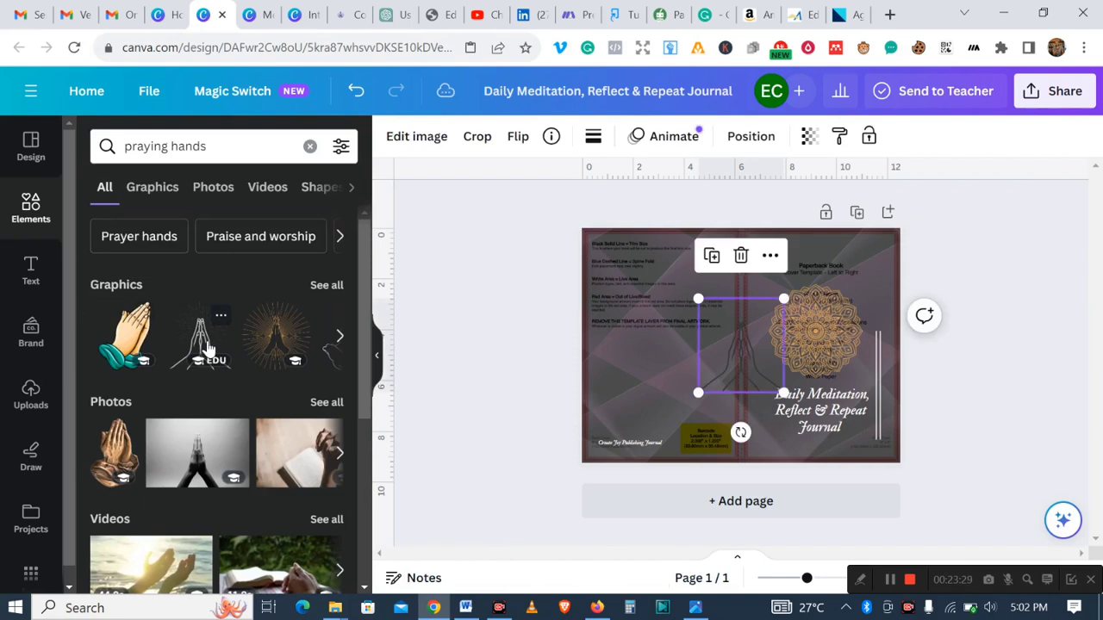
drag(747, 346, 676, 327)
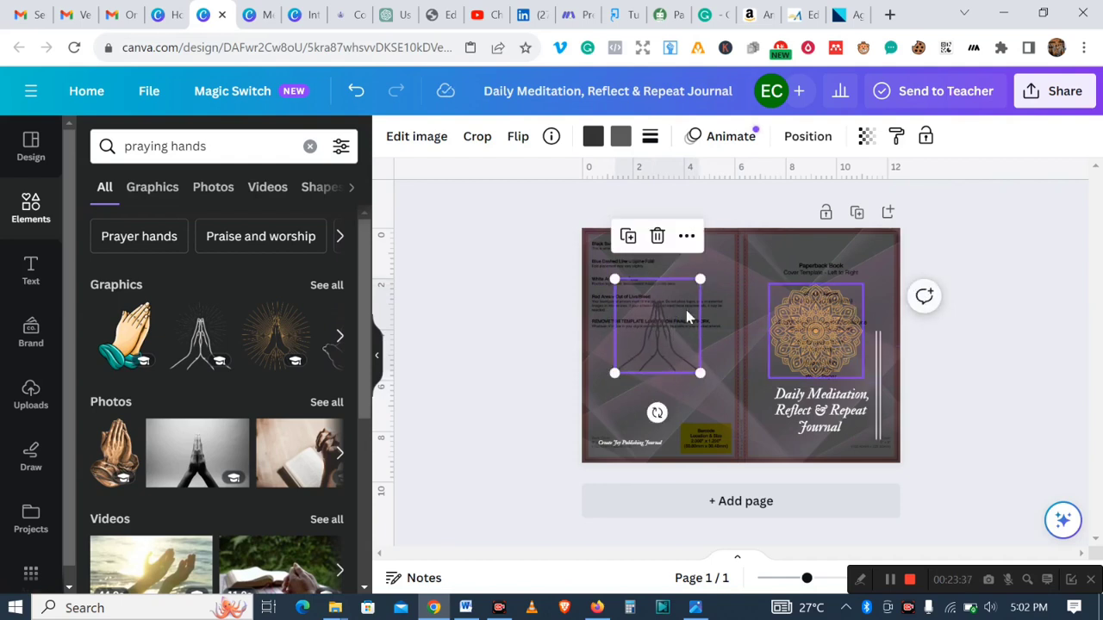
- Delete the KDP template guide layer from the cover
click(972, 356)
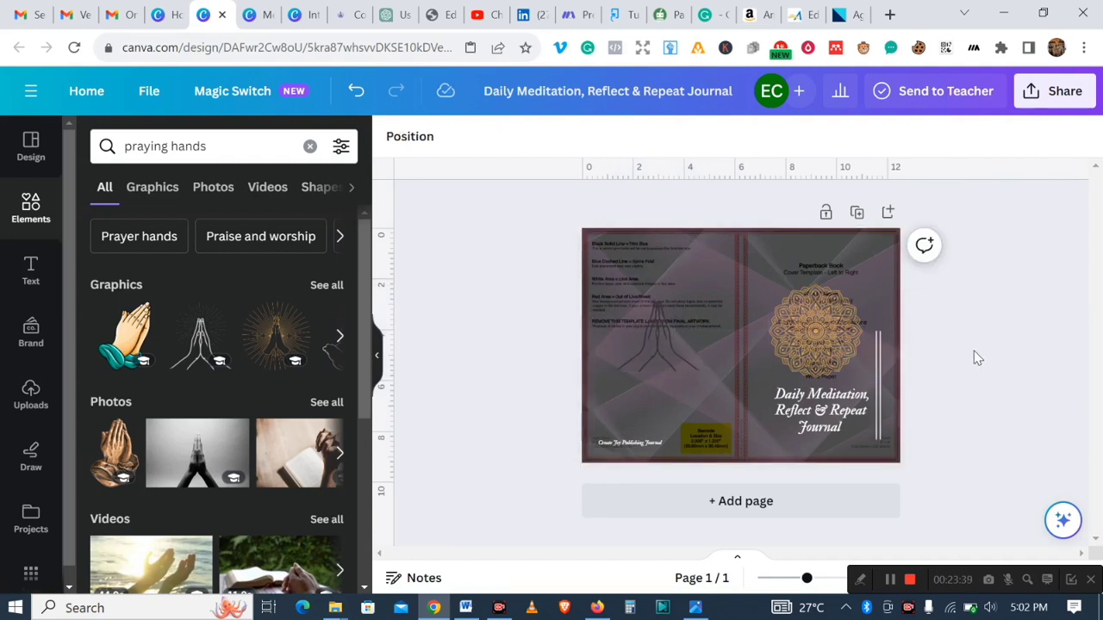
click(740, 237)
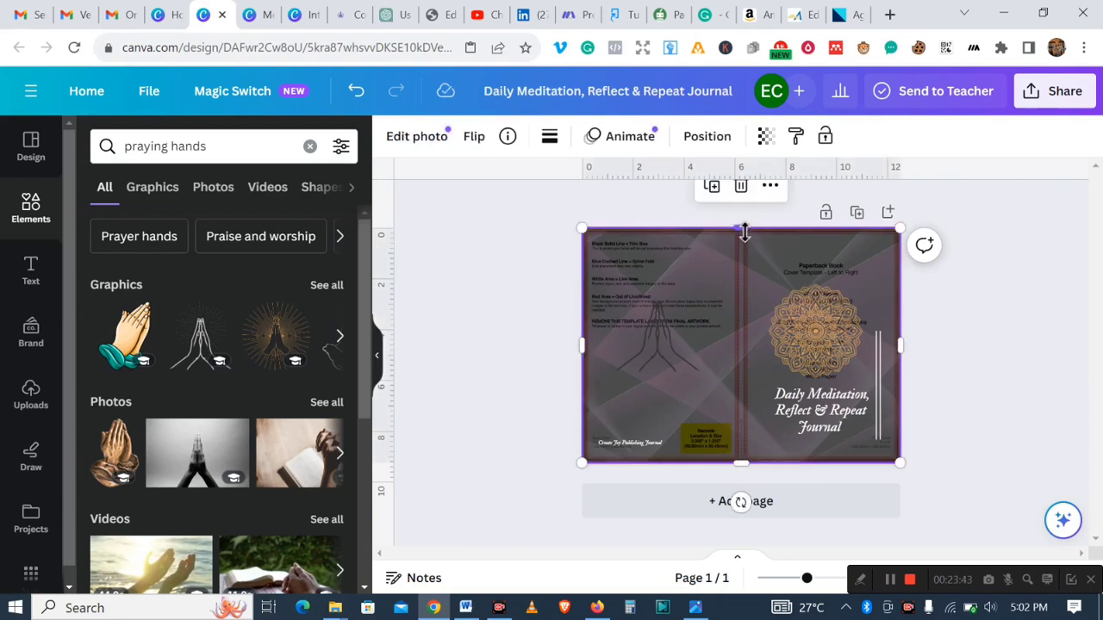
drag(744, 231, 748, 278)
click(826, 257)
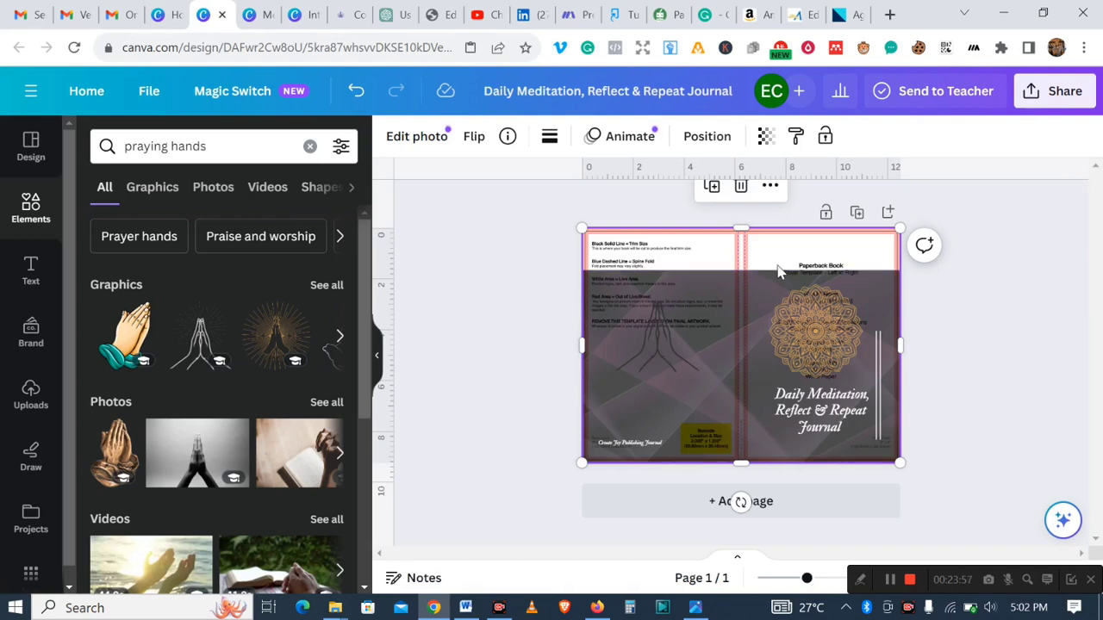
click(741, 185)
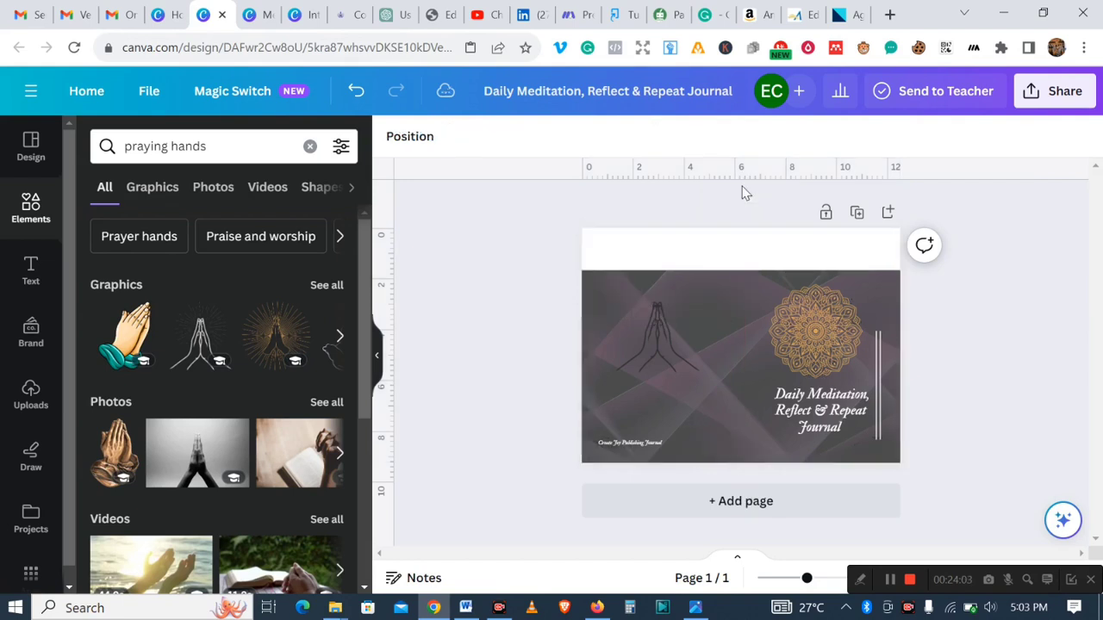
- Stretch the background image's top edge up so it fills the whole cover again
click(722, 338)
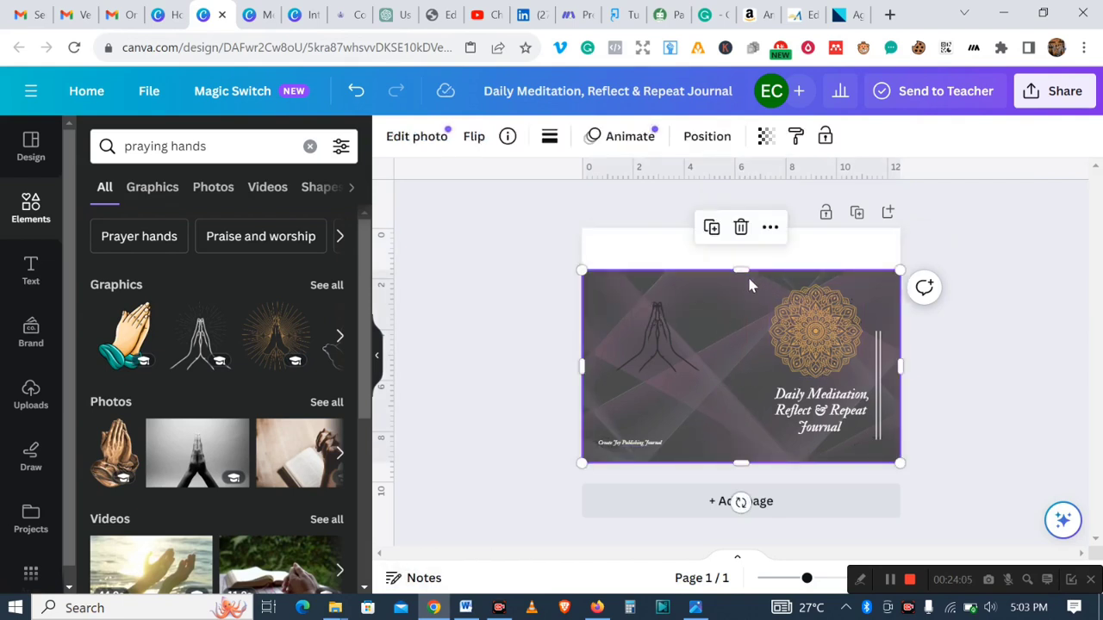
drag(743, 269, 741, 228)
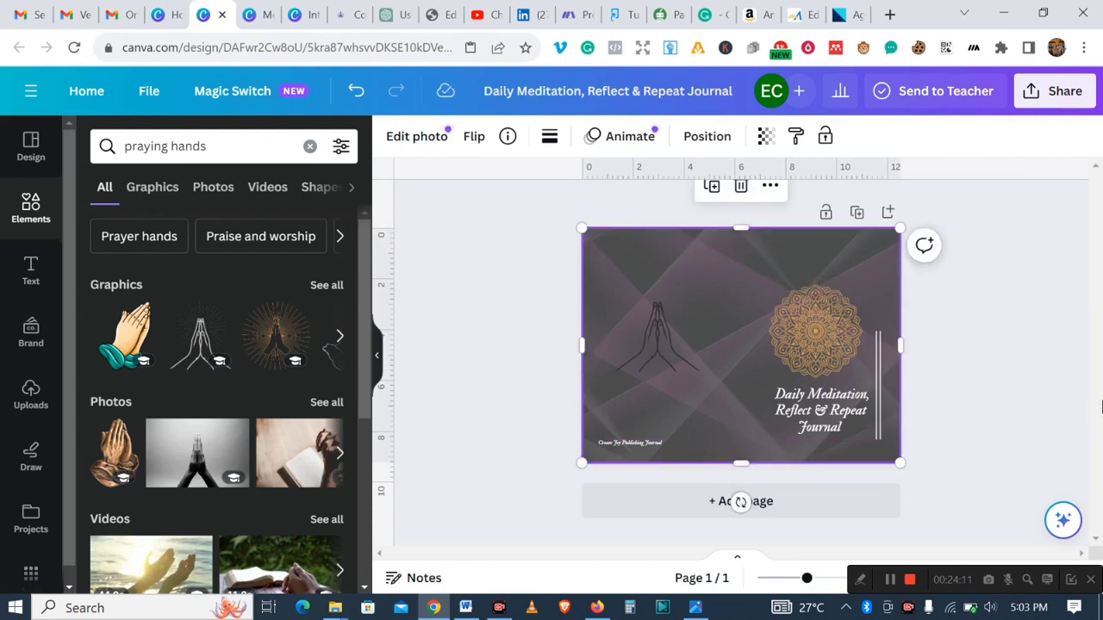
- Set the background image's transparency to 100
click(765, 137)
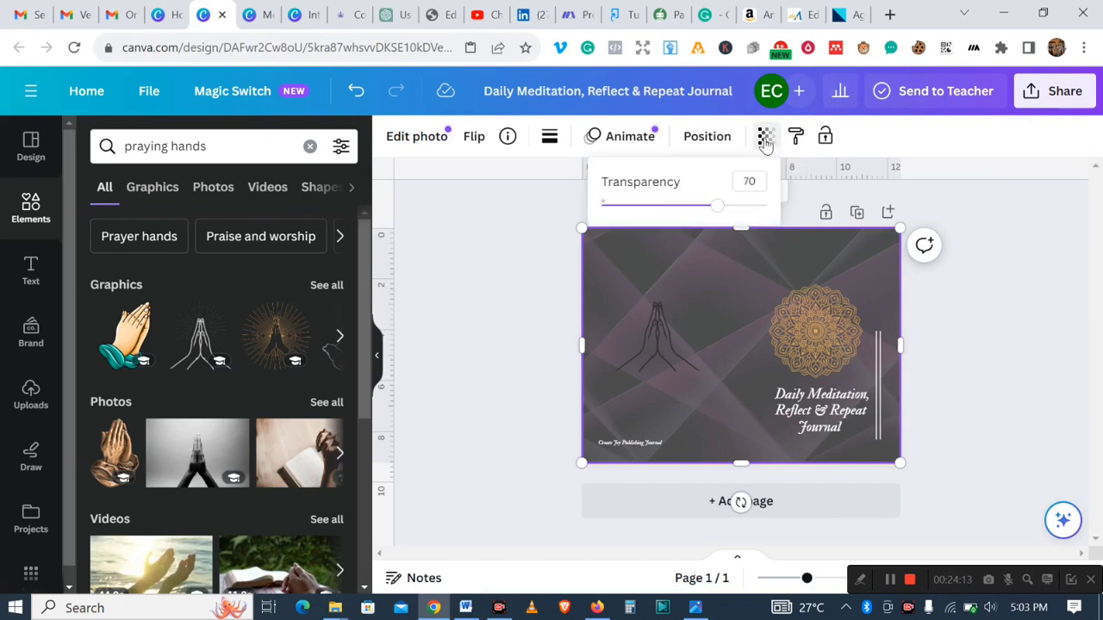
drag(715, 204, 773, 211)
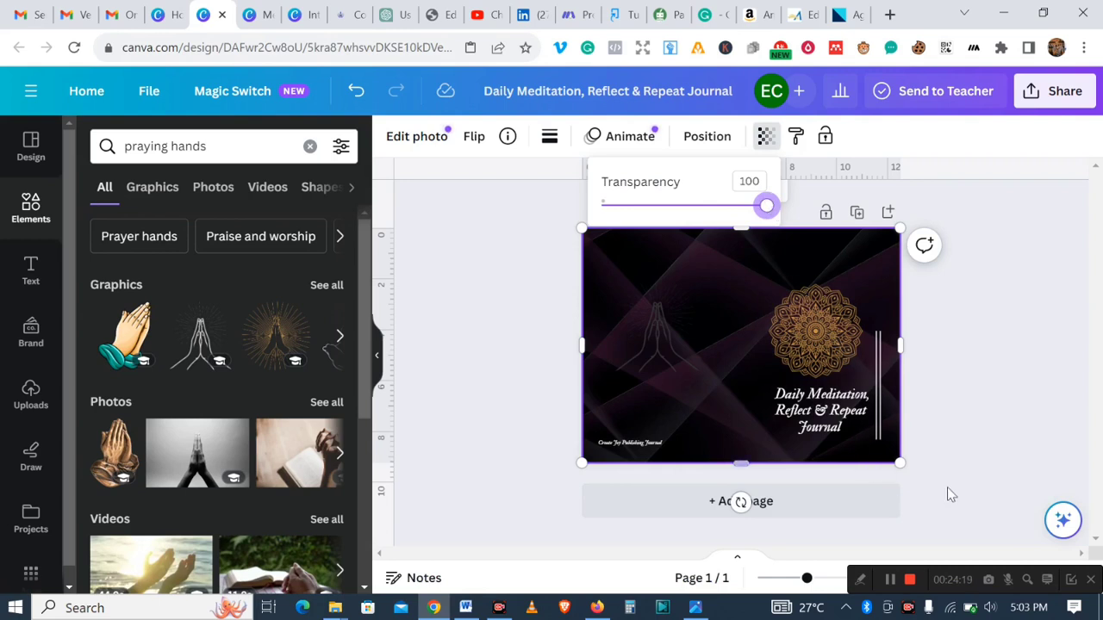
click(976, 373)
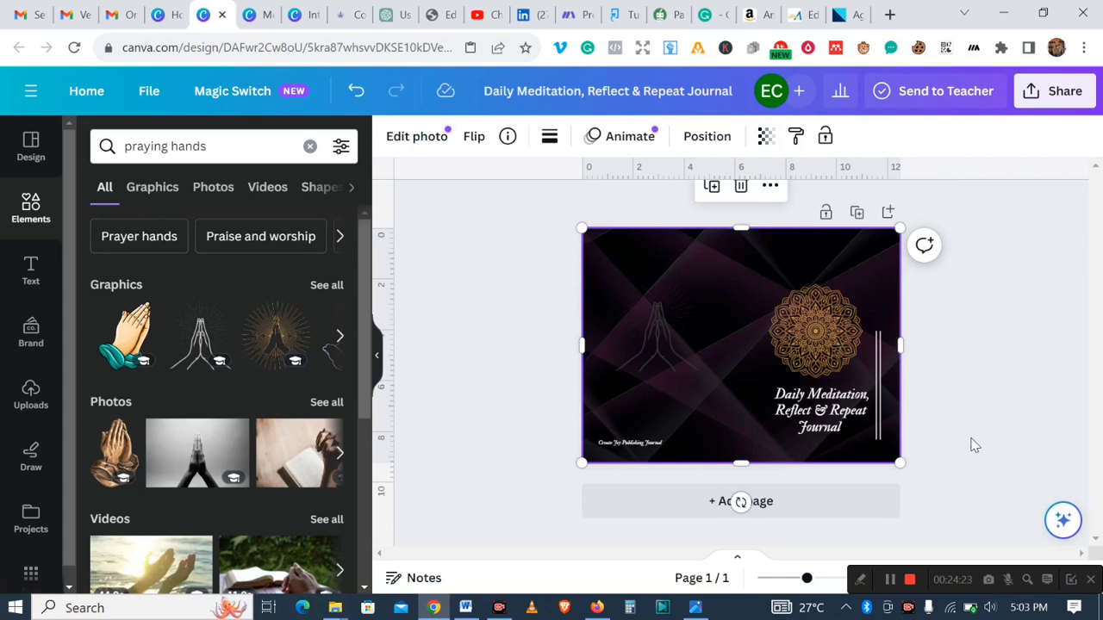
- Download the design as a PDF Print file with the CMYK (best for professional printing) colour profile
click(1049, 95)
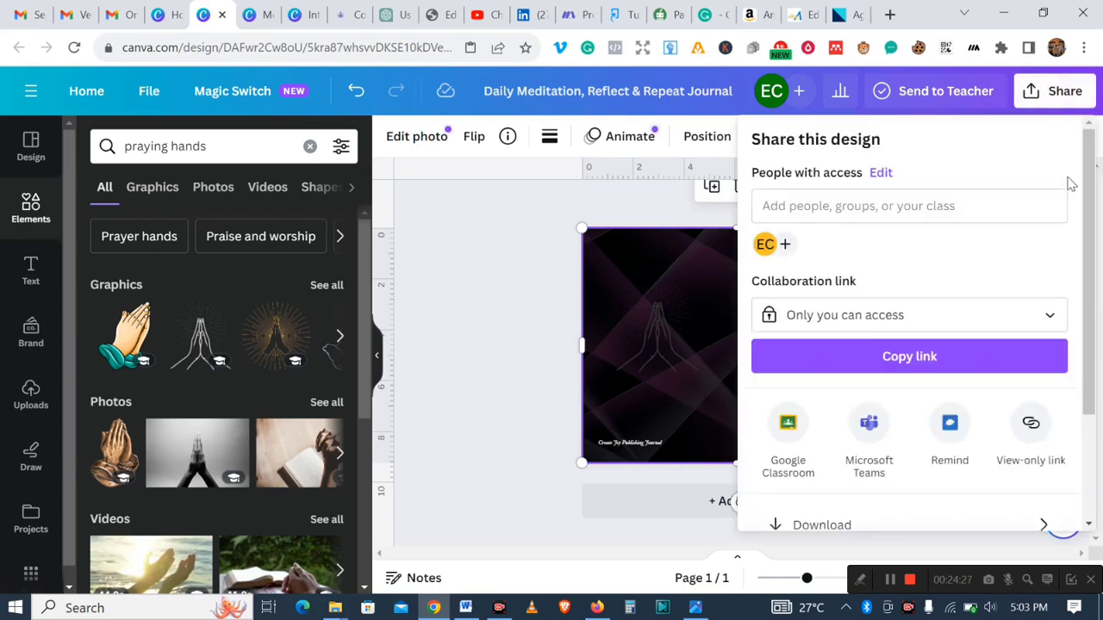
drag(1088, 198, 1084, 320)
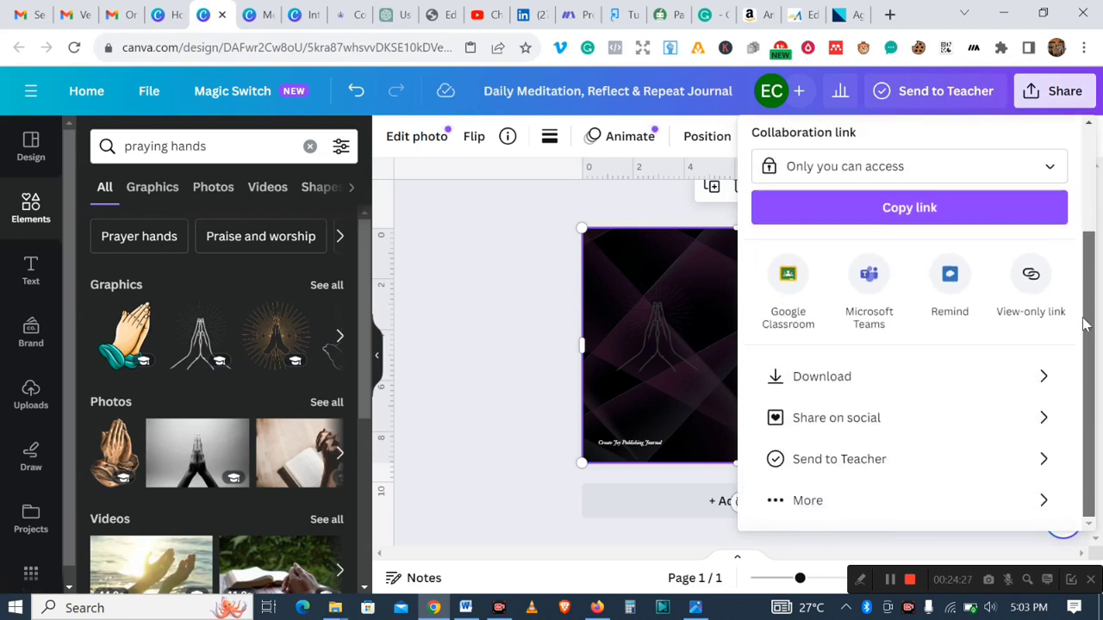
click(1010, 377)
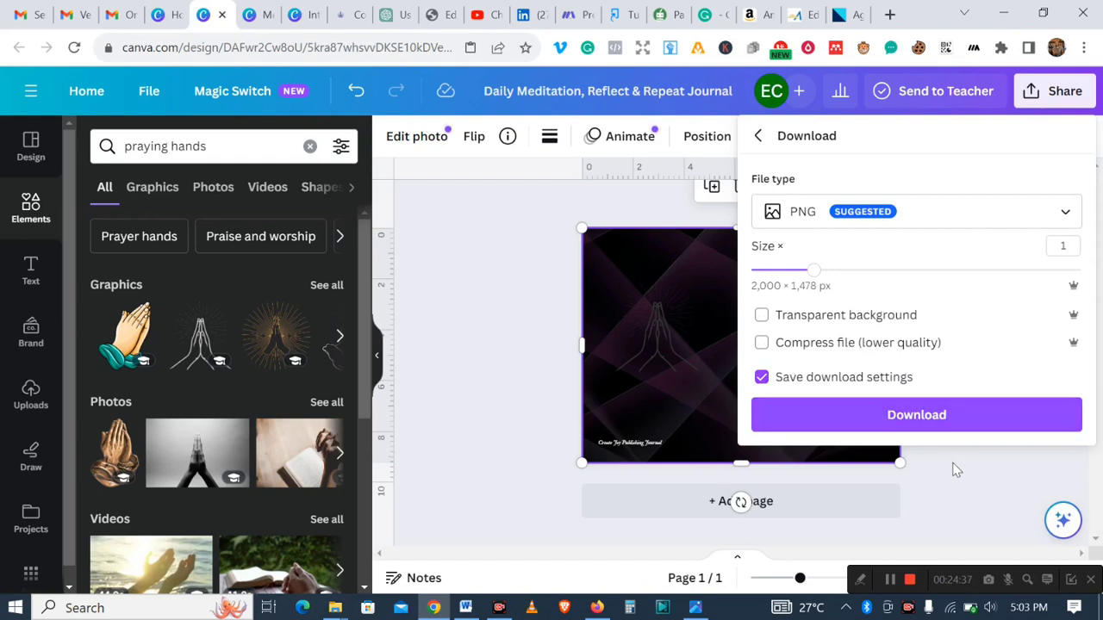
click(1061, 212)
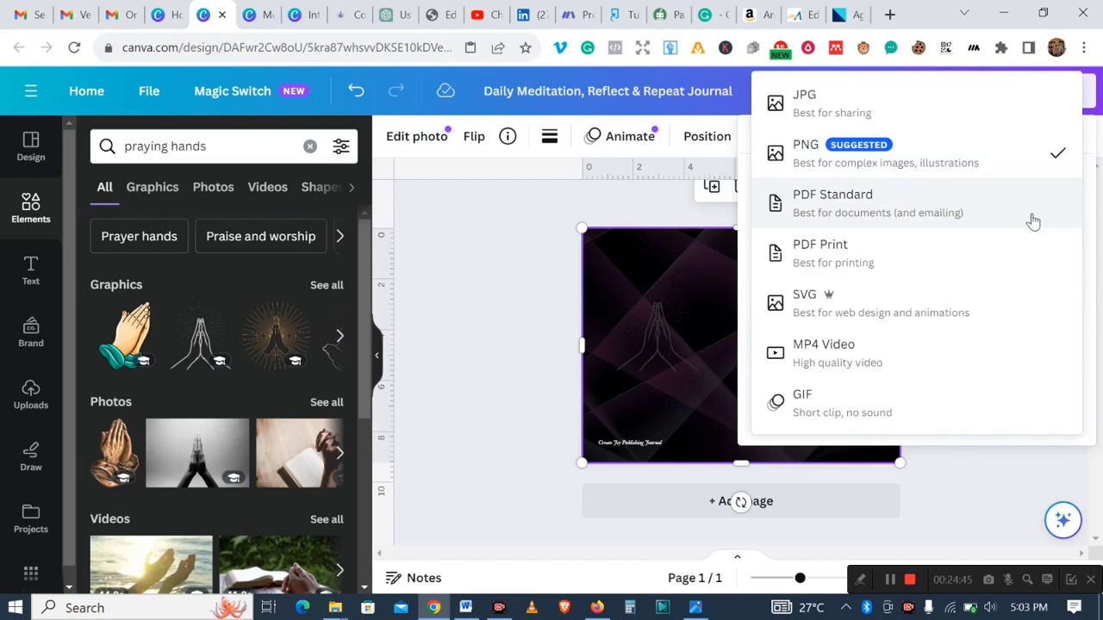
click(898, 263)
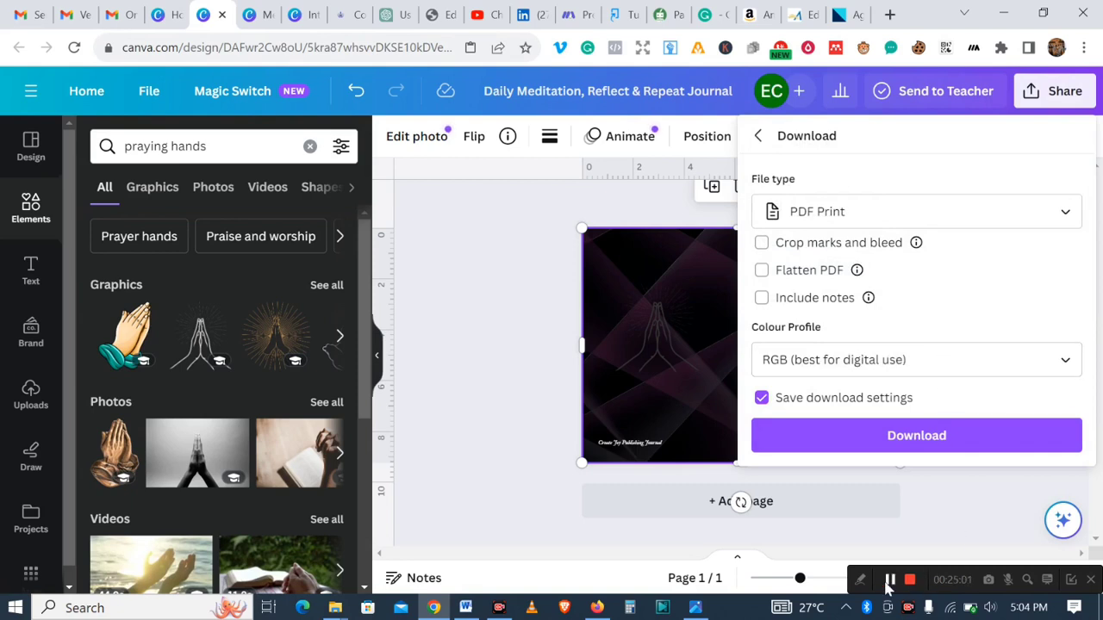
click(1066, 364)
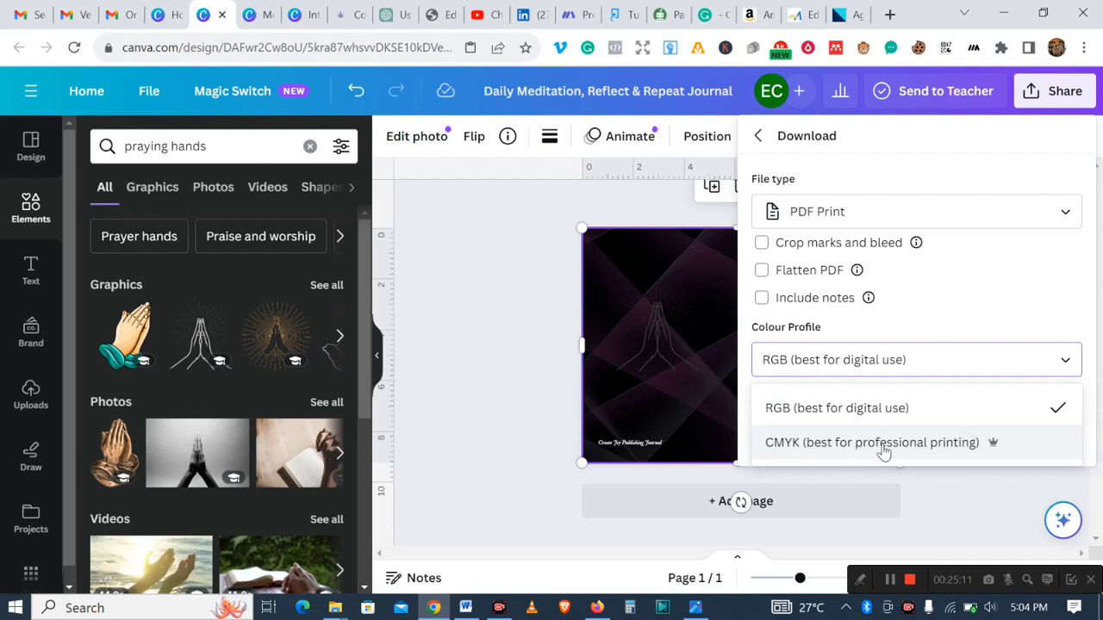
click(913, 447)
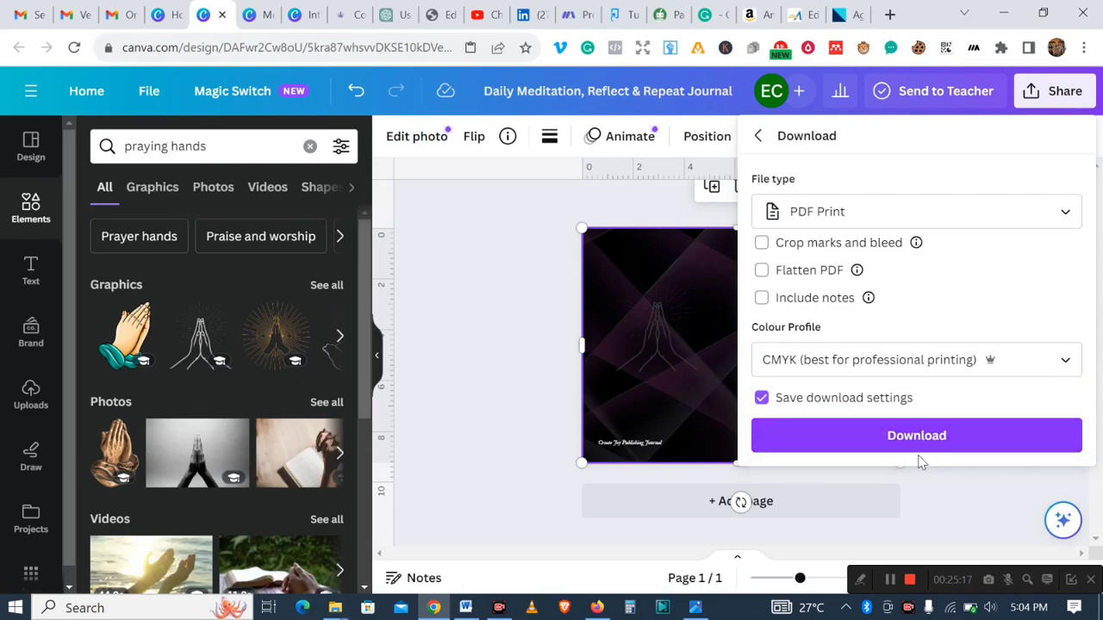
click(916, 450)
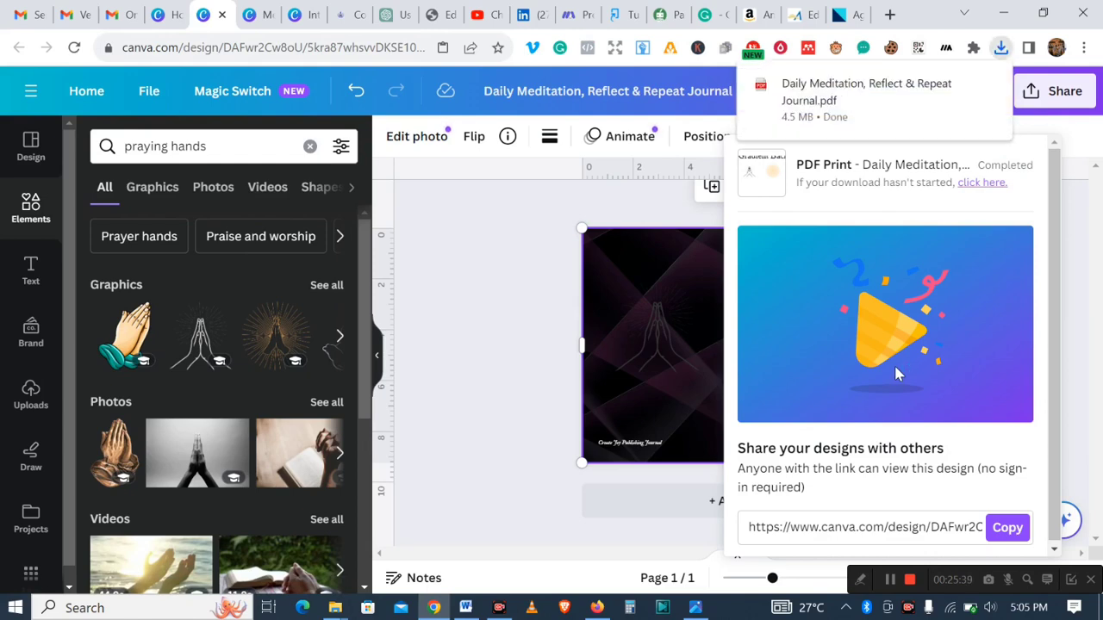
- Open the downloaded Daily Meditation, Reflect & Repeat Journal PDF from the Downloads folder
mouse_move(908, 98)
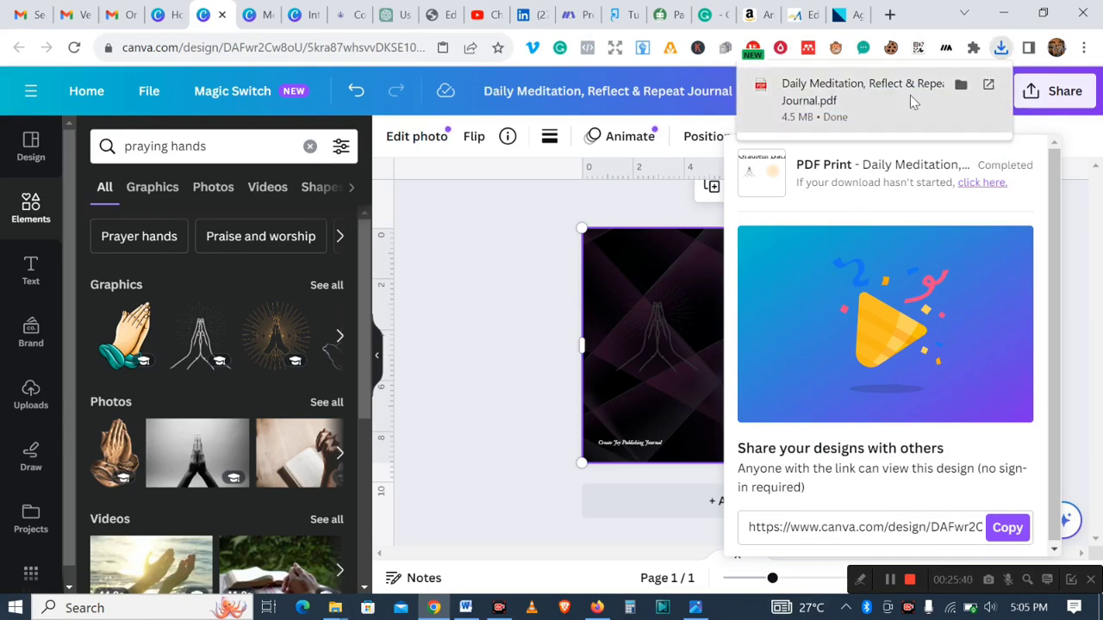
click(961, 88)
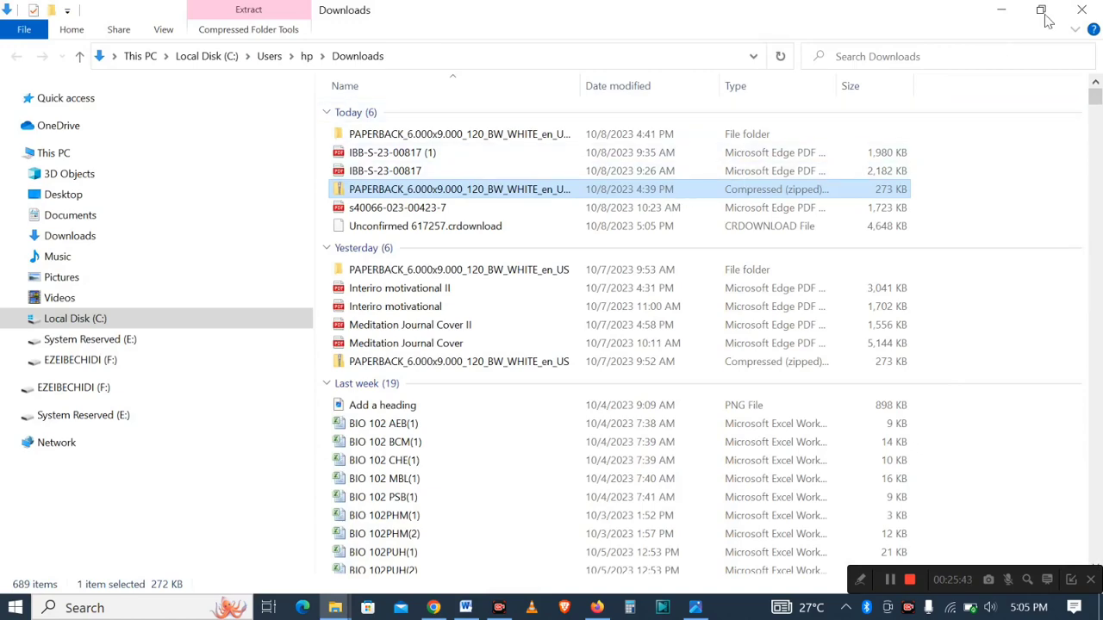
click(1081, 10)
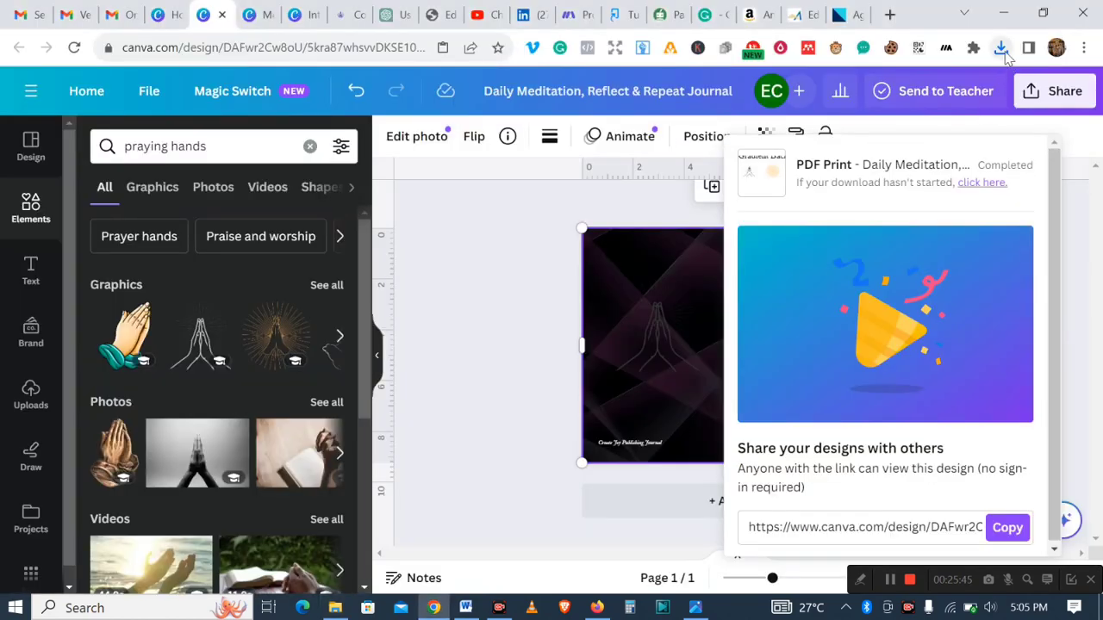
click(1002, 49)
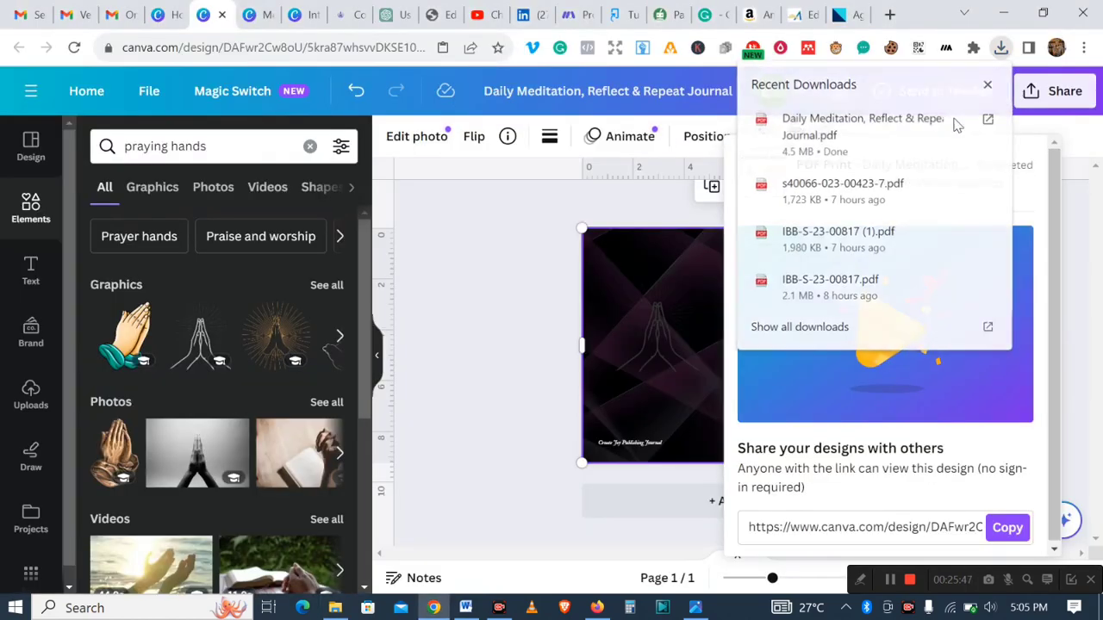
click(987, 119)
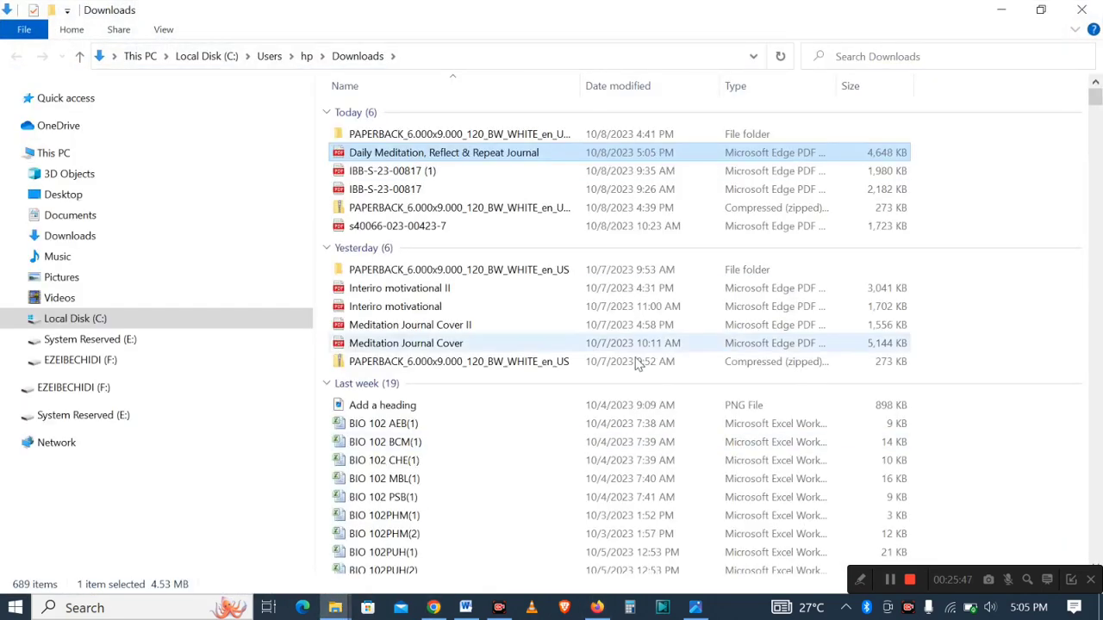
double_click(509, 156)
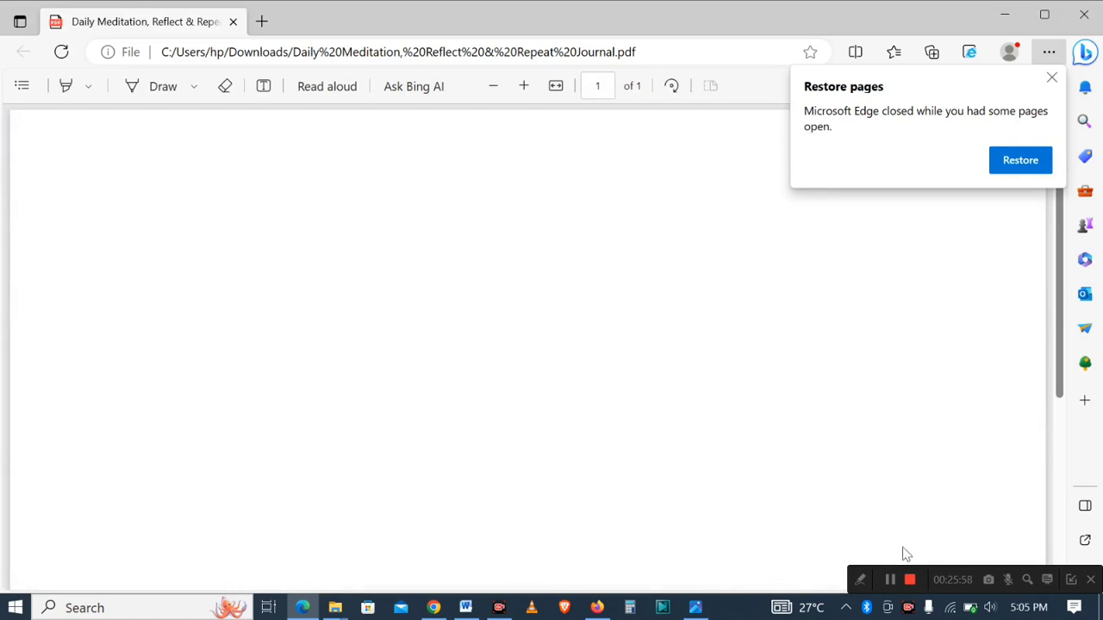
- Scroll through and zoom out on the exported cover PDF to review the whole design
click(889, 583)
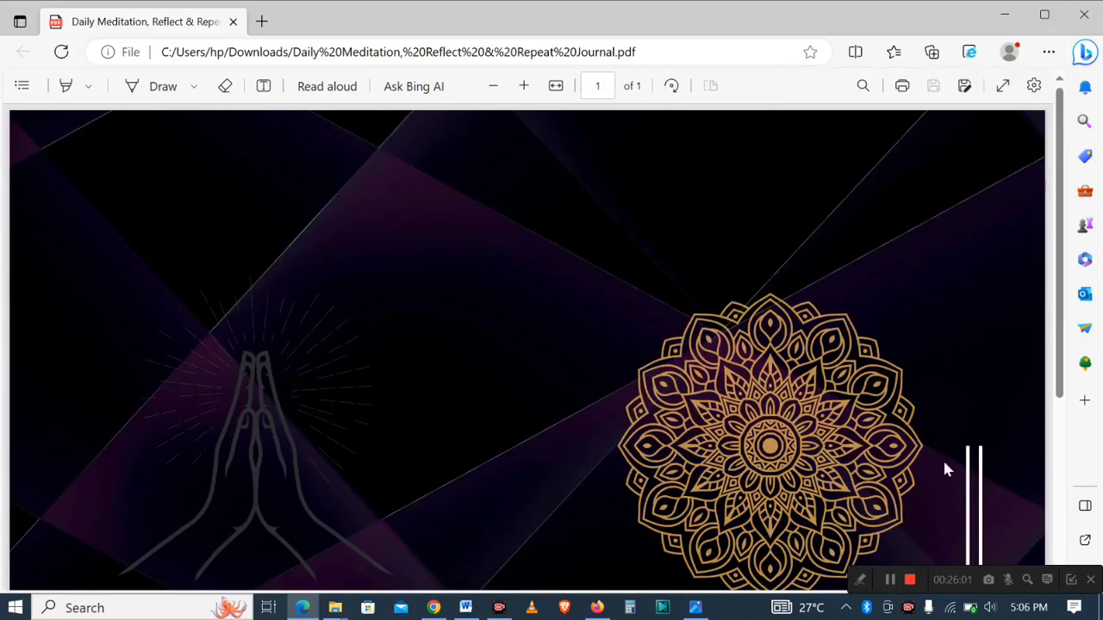
scroll(1064, 366, down, 1)
drag(1064, 366, 1037, 479)
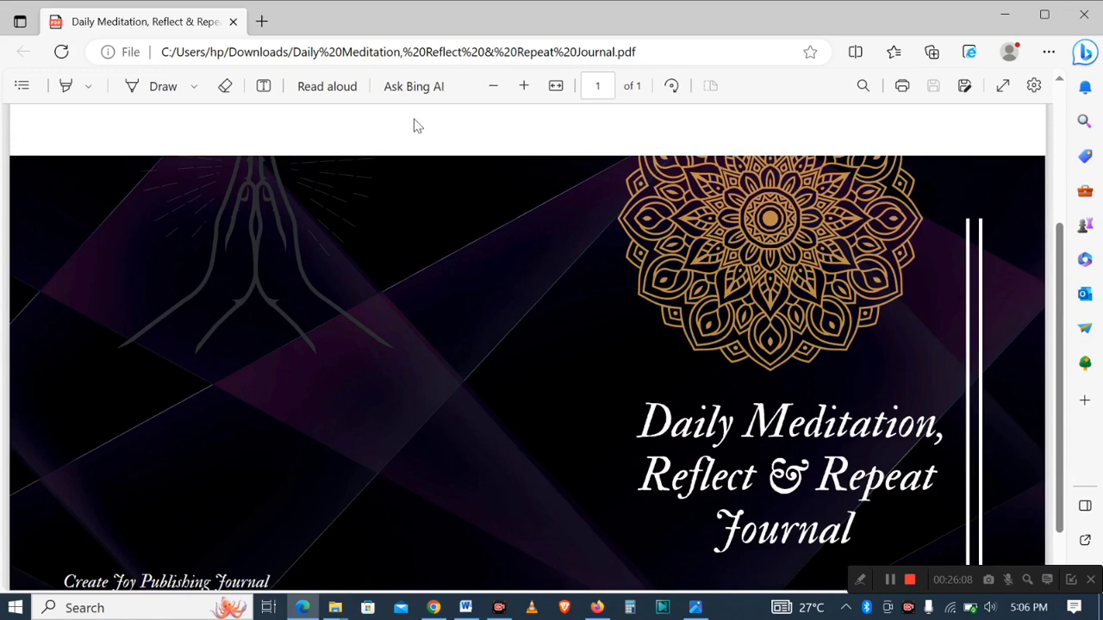
click(493, 86)
click(494, 86)
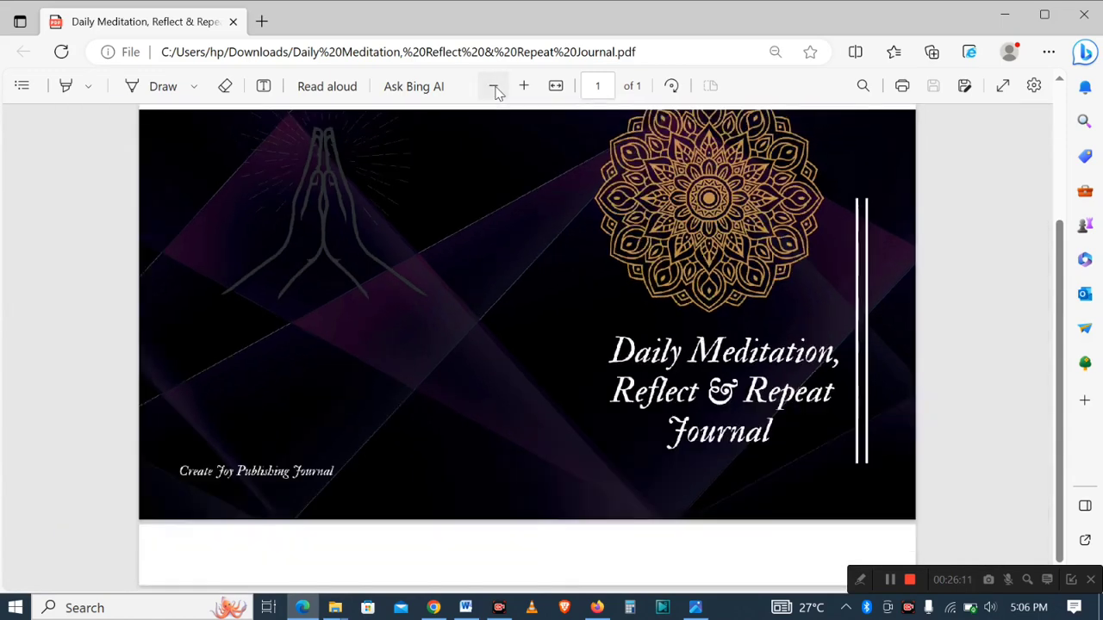
drag(1060, 411, 1048, 392)
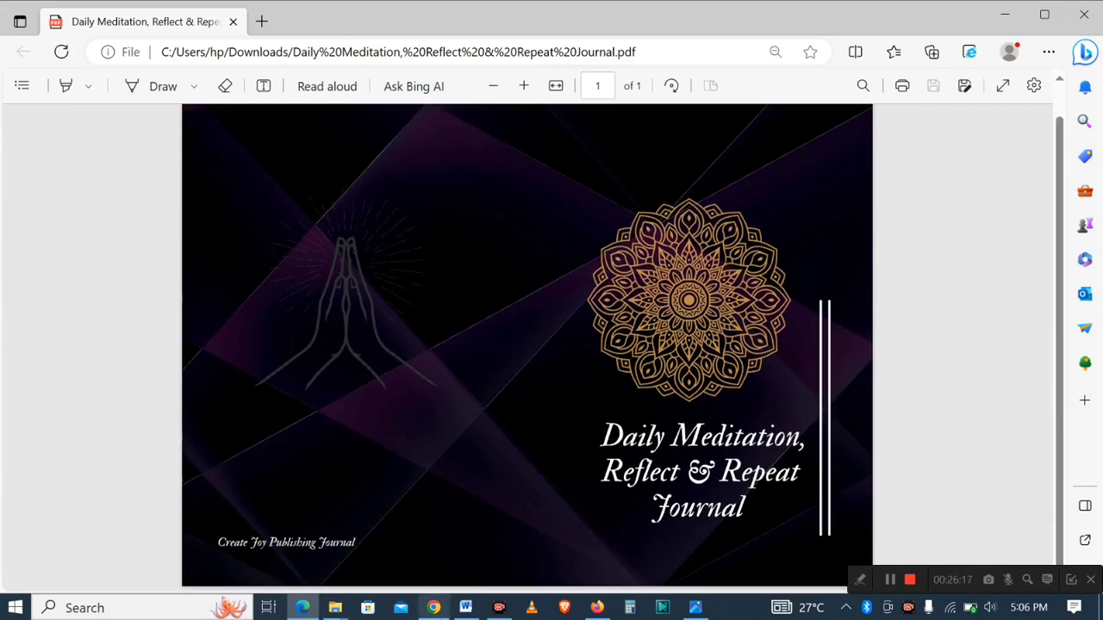
- Close the download panel in the Canva design and switch to the Word document with the book notes
click(434, 607)
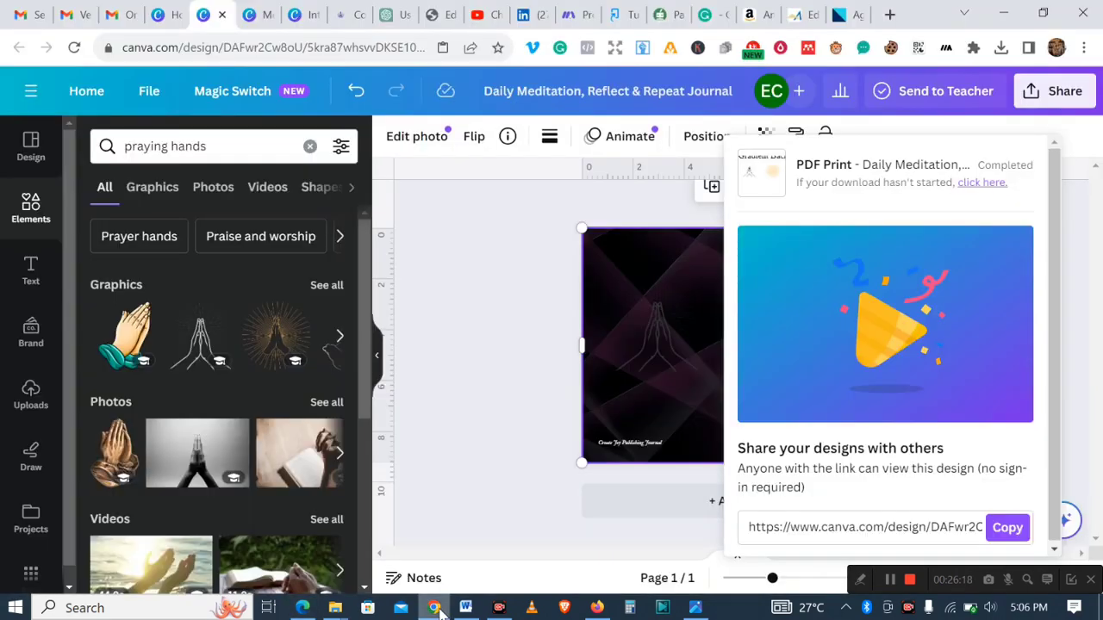
click(500, 249)
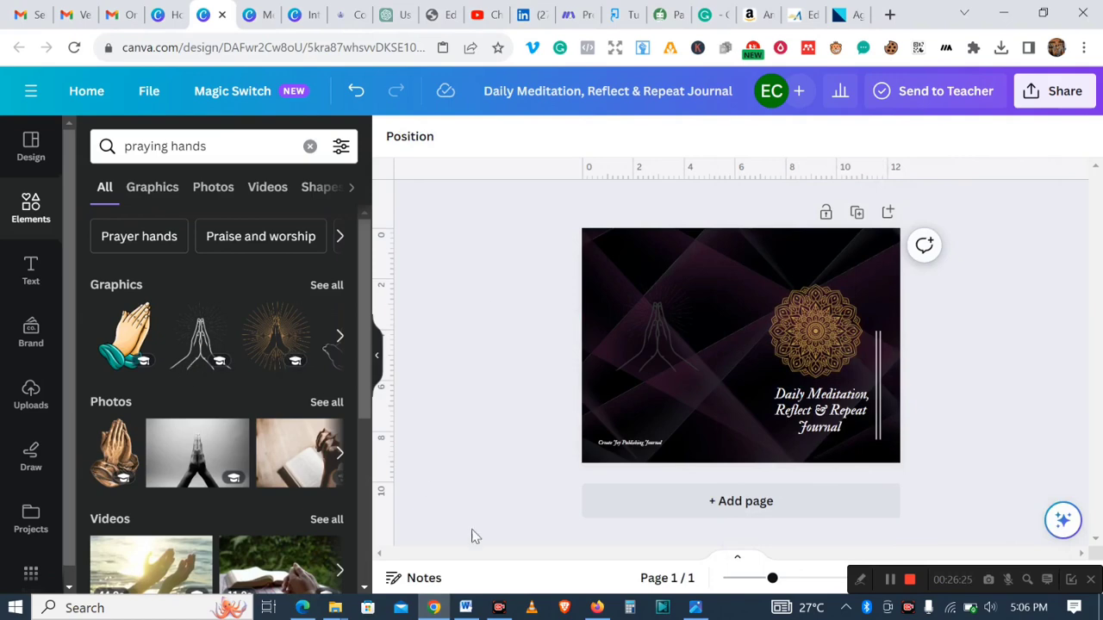
click(465, 607)
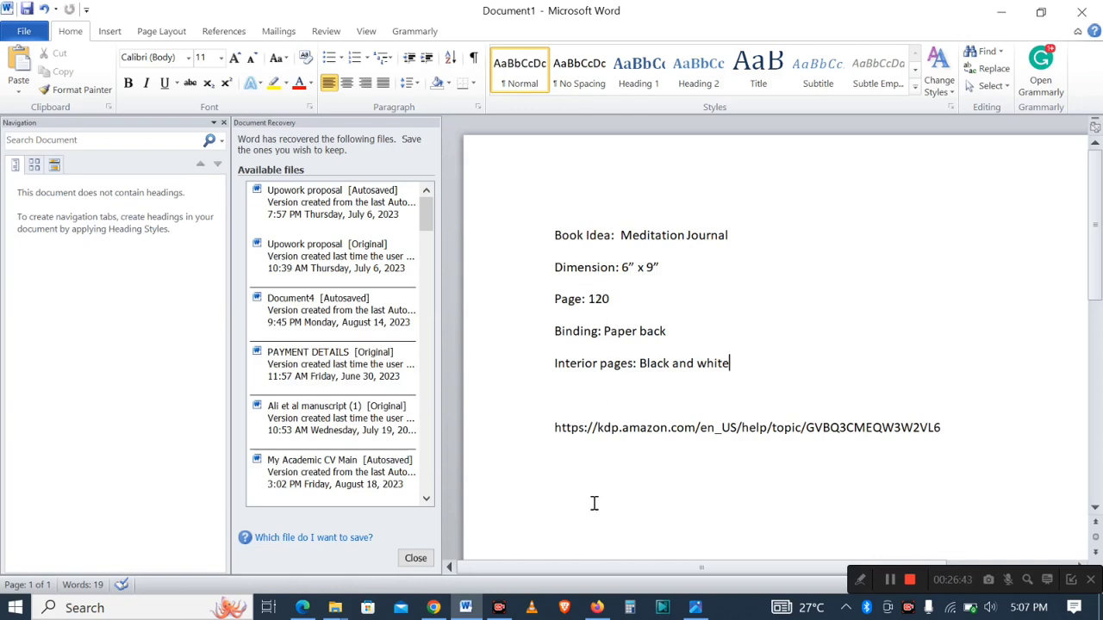
- Copy the KDP help link from the book notes and open it in the Firefox browser
drag(556, 432, 945, 427)
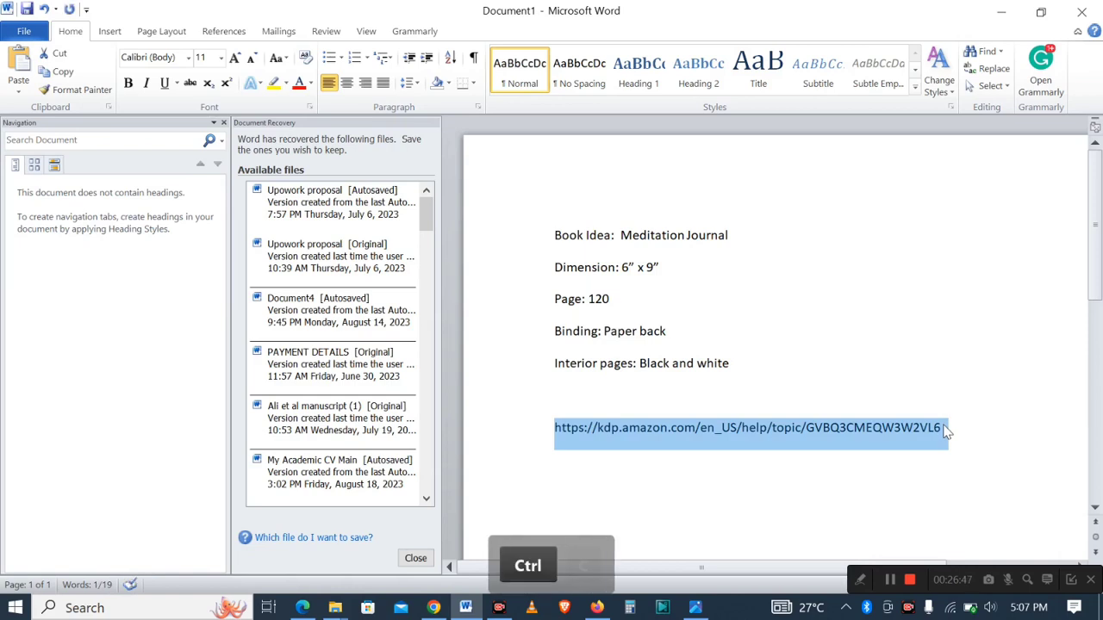
key(ctrl+c)
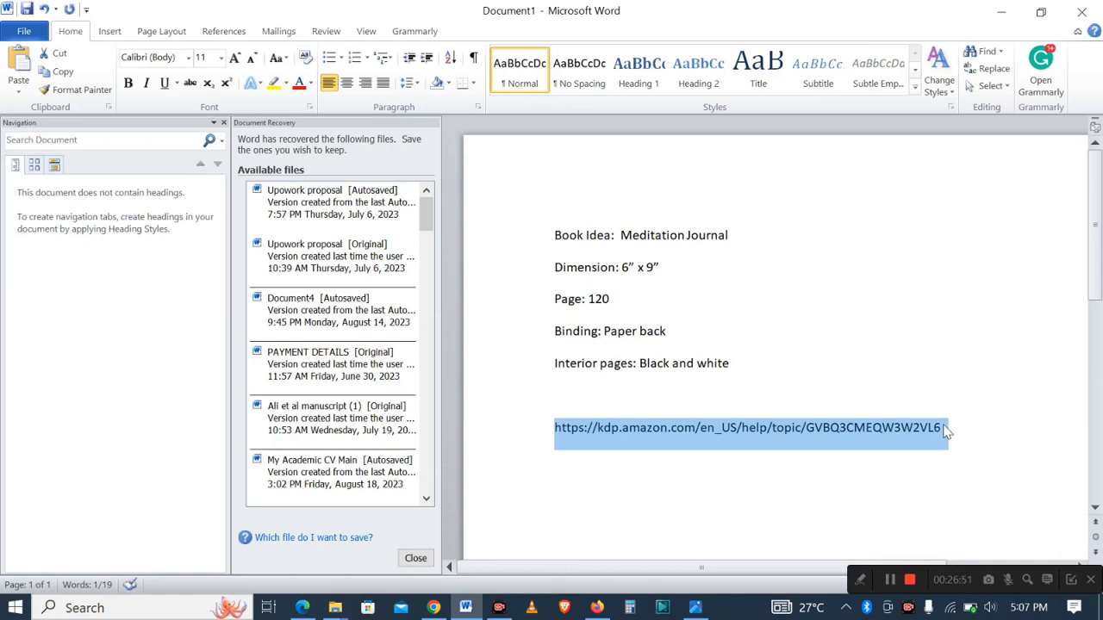
click(596, 608)
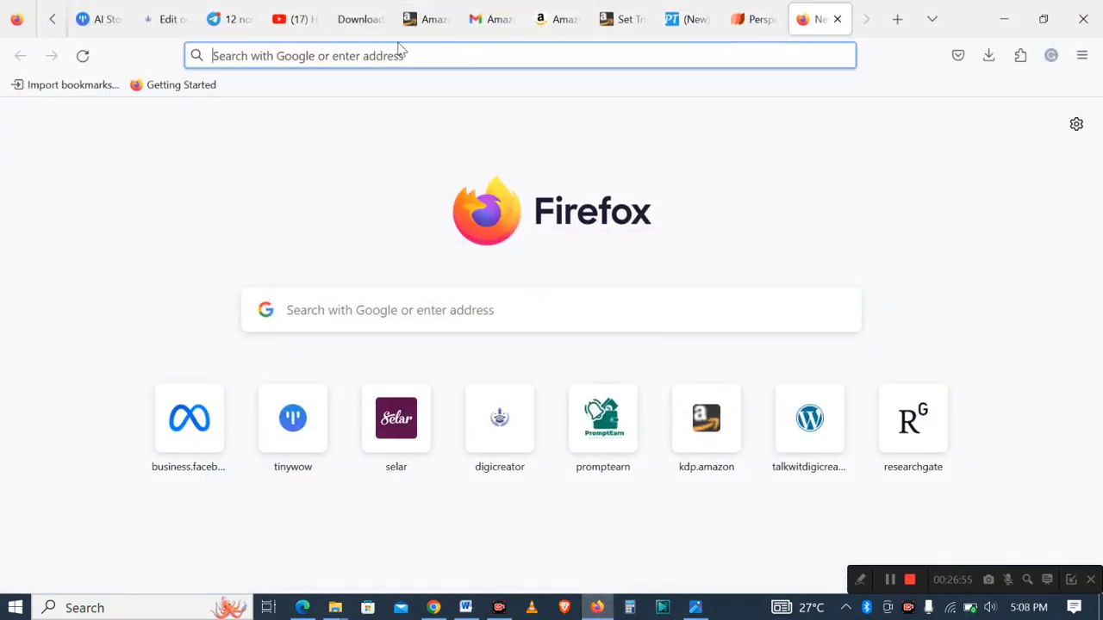
click(399, 56)
key(ctrl+v)
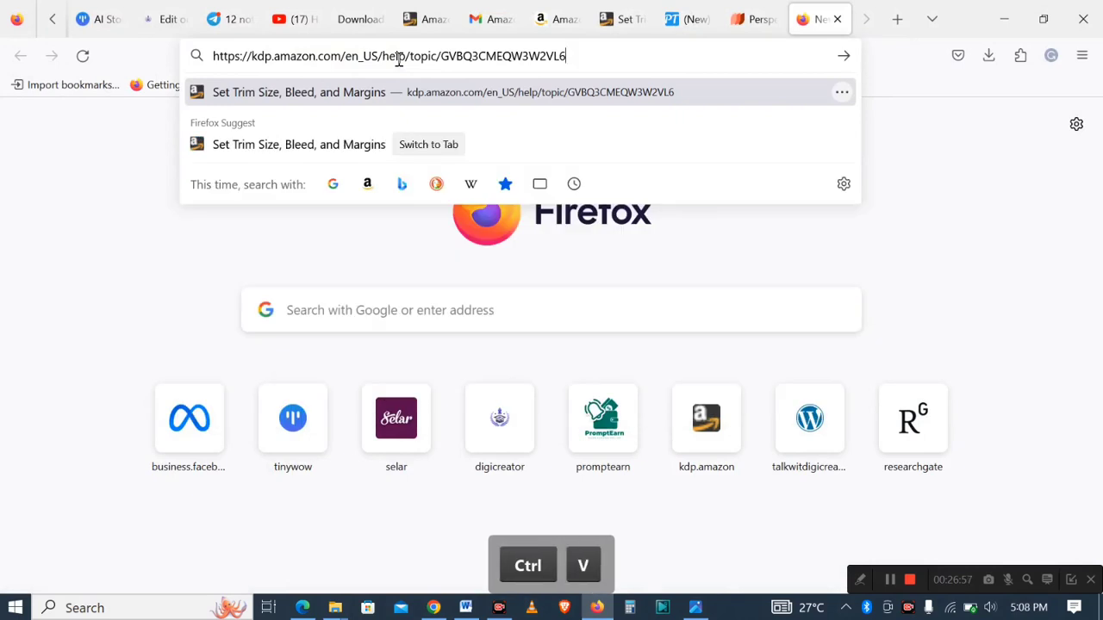
key(Return)
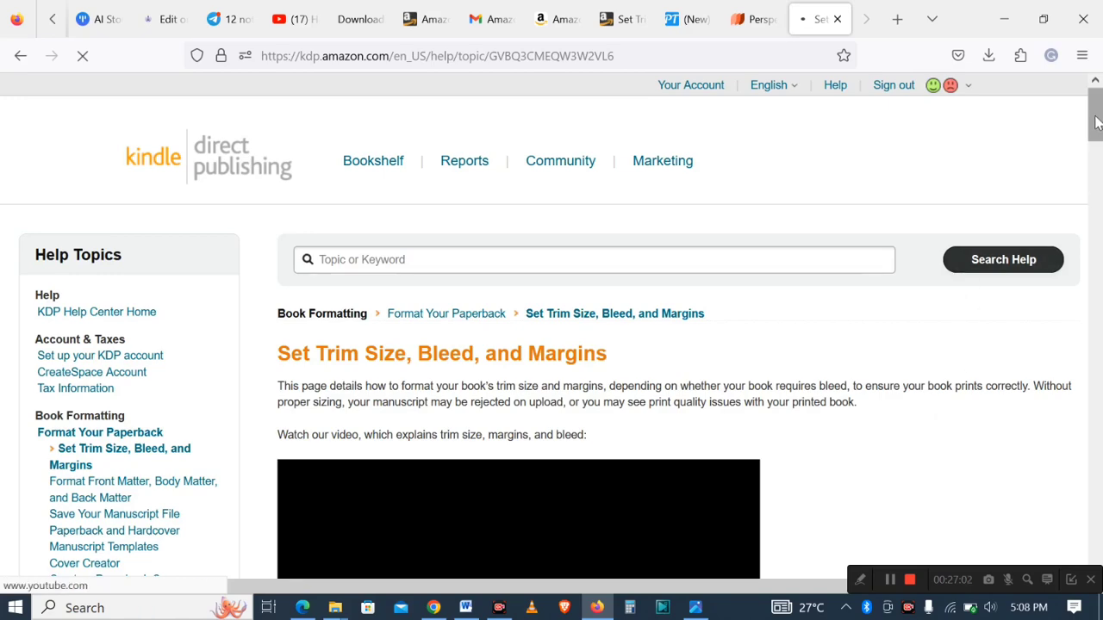
- Expand and review the KDP table of page sizes with and without bleed, focusing on the 6" x 9" row
drag(1096, 122, 1095, 327)
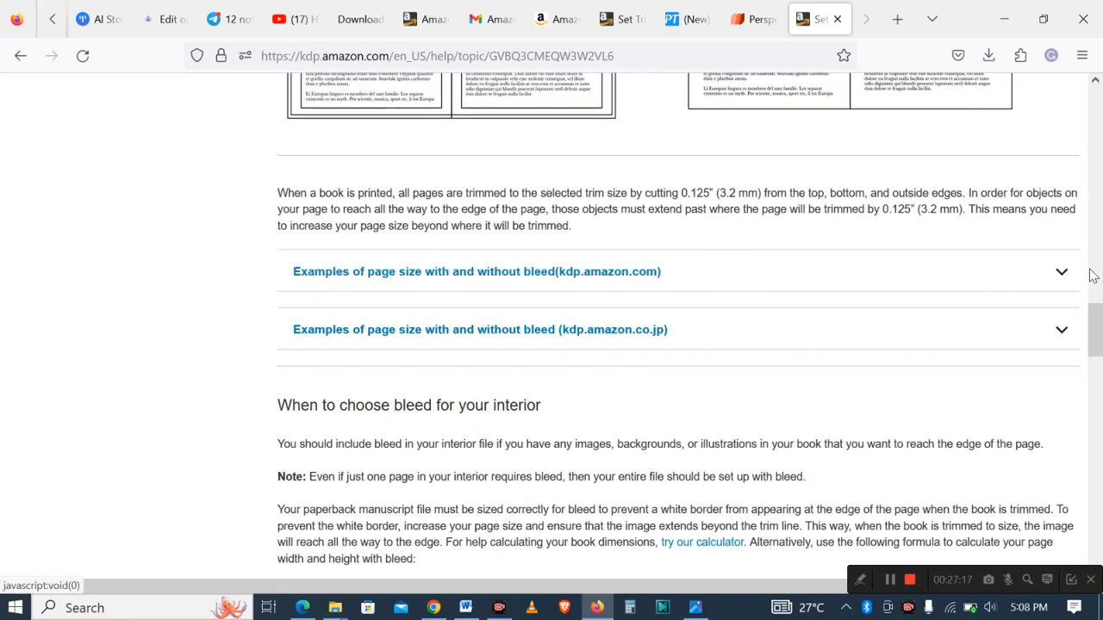
click(1062, 274)
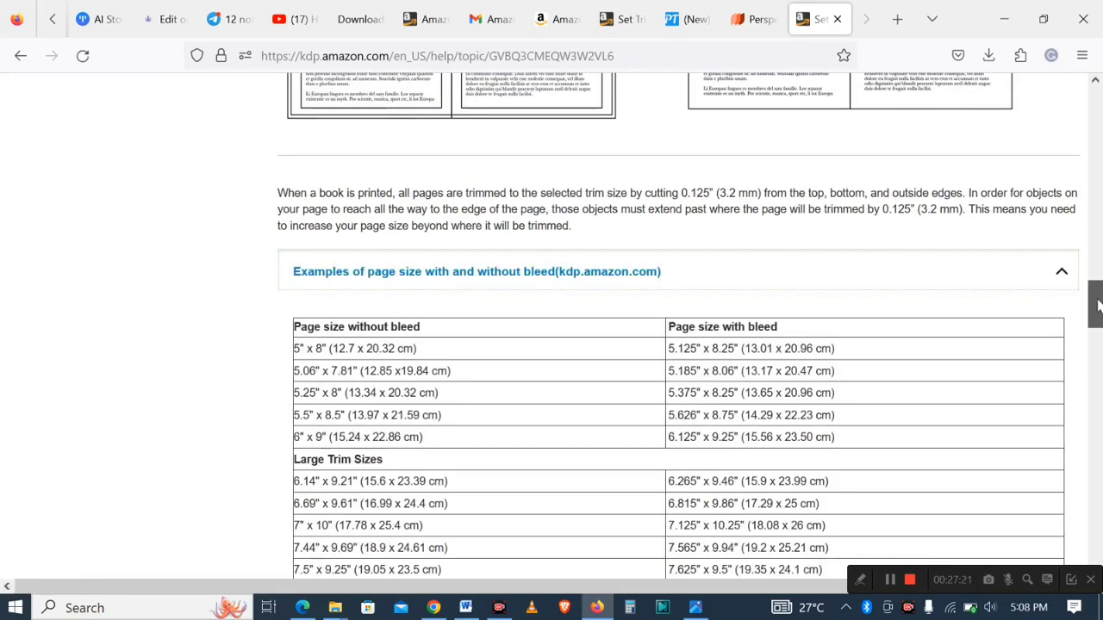
scroll(1098, 311, down, 1)
scroll(1098, 312, down, 1)
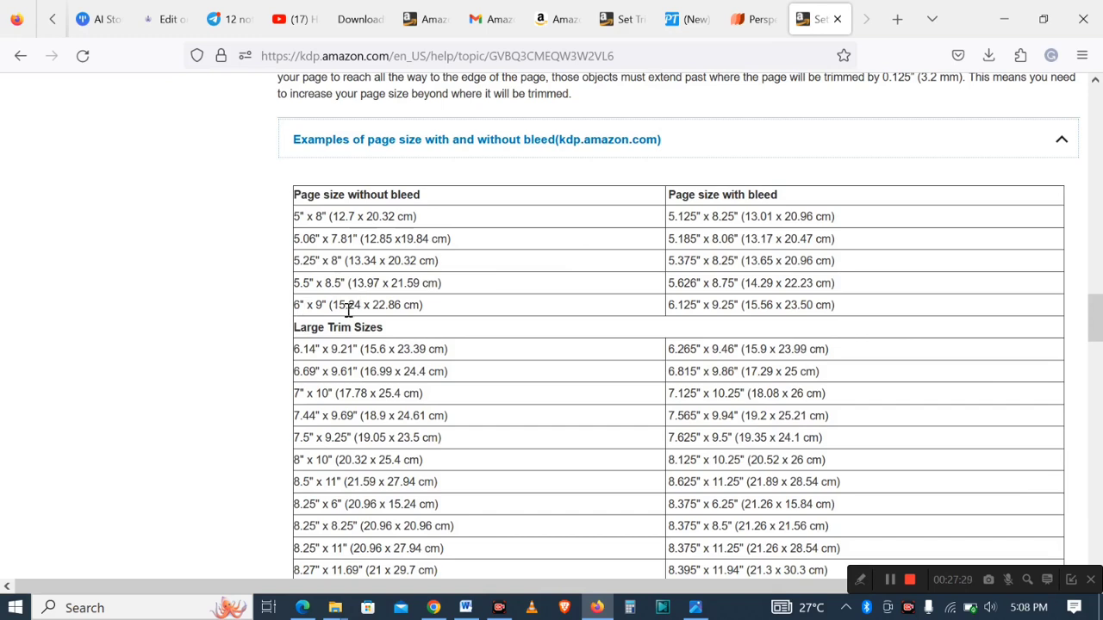
click(862, 580)
click(732, 580)
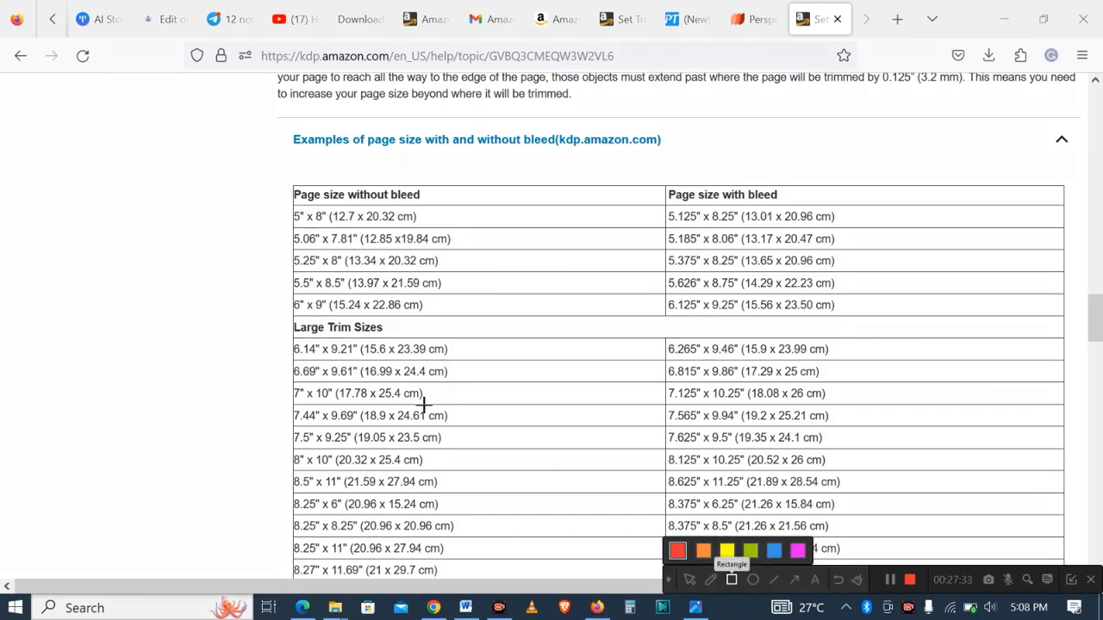
mouse_move(273, 283)
mouse_down()
mouse_move(346, 320)
mouse_move(864, 322)
mouse_up()
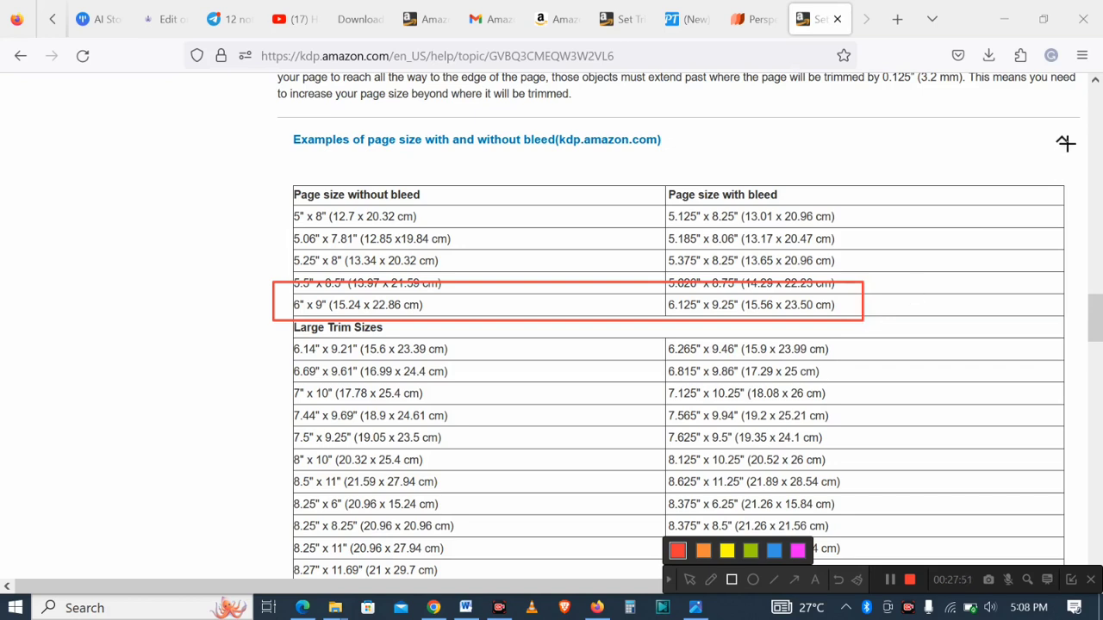
click(839, 581)
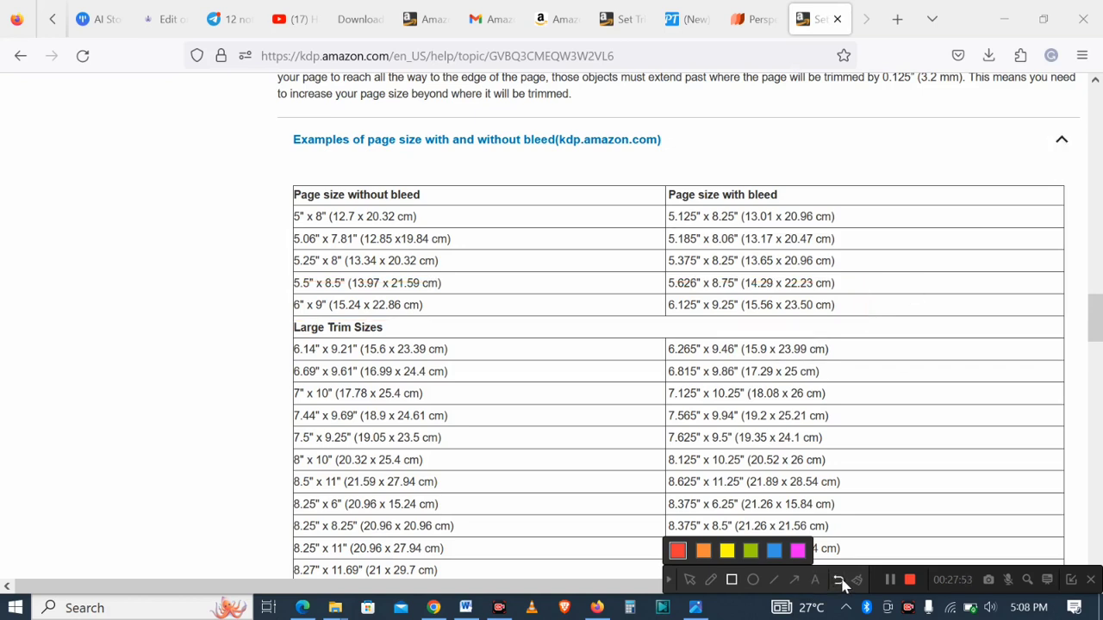
click(670, 581)
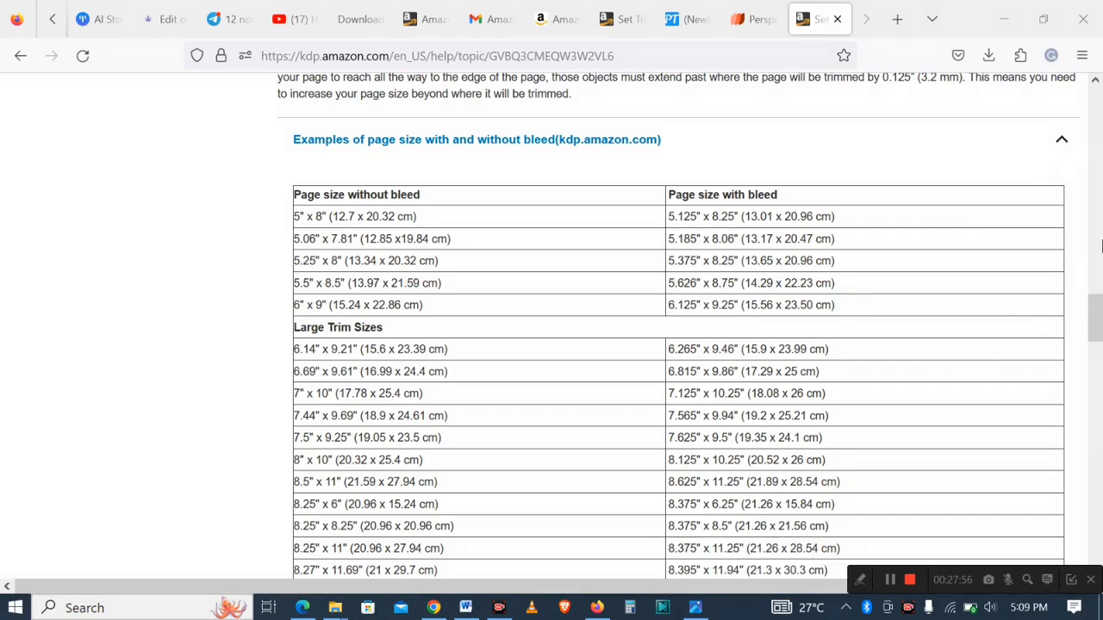
click(1064, 142)
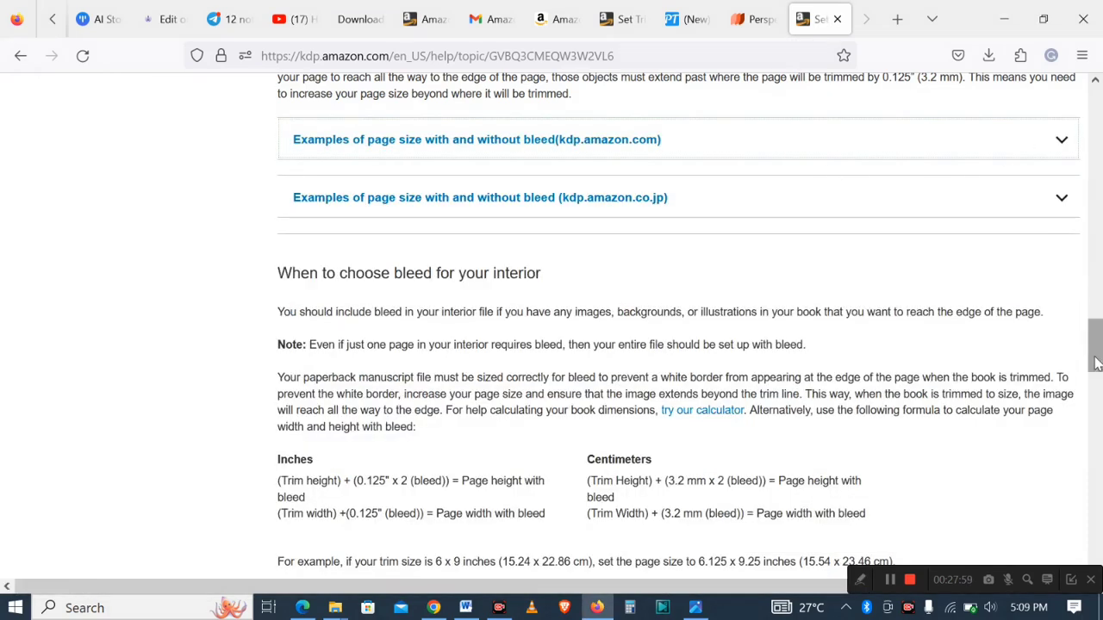
- Scroll to the Margins section and examine the minimum margin sizes for 24 to 150 pages with bleed
drag(1096, 356, 1095, 340)
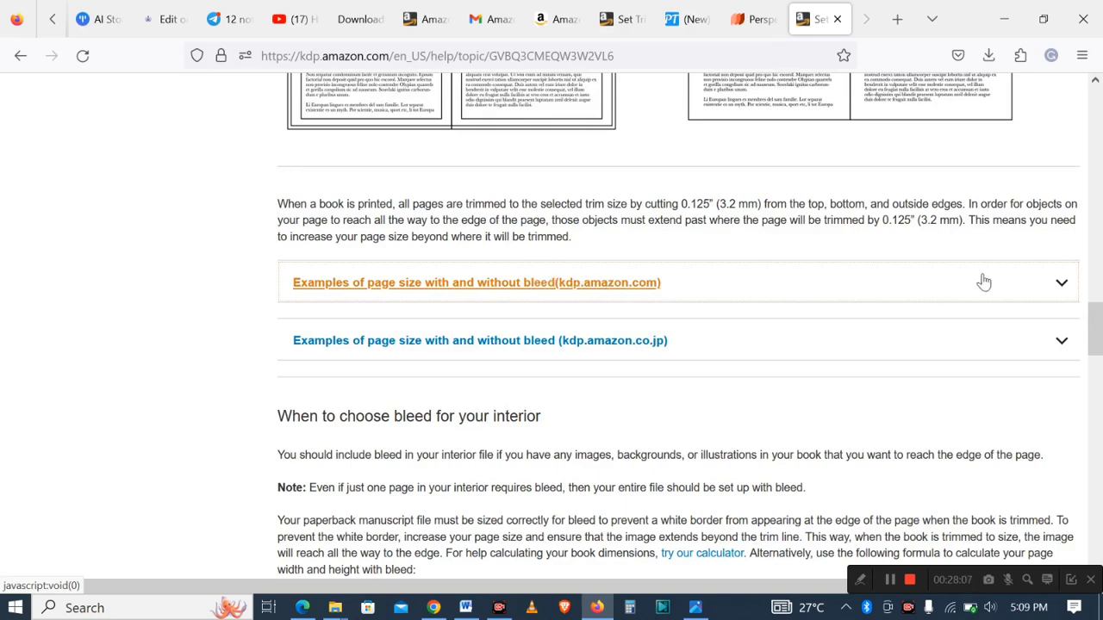
click(1064, 286)
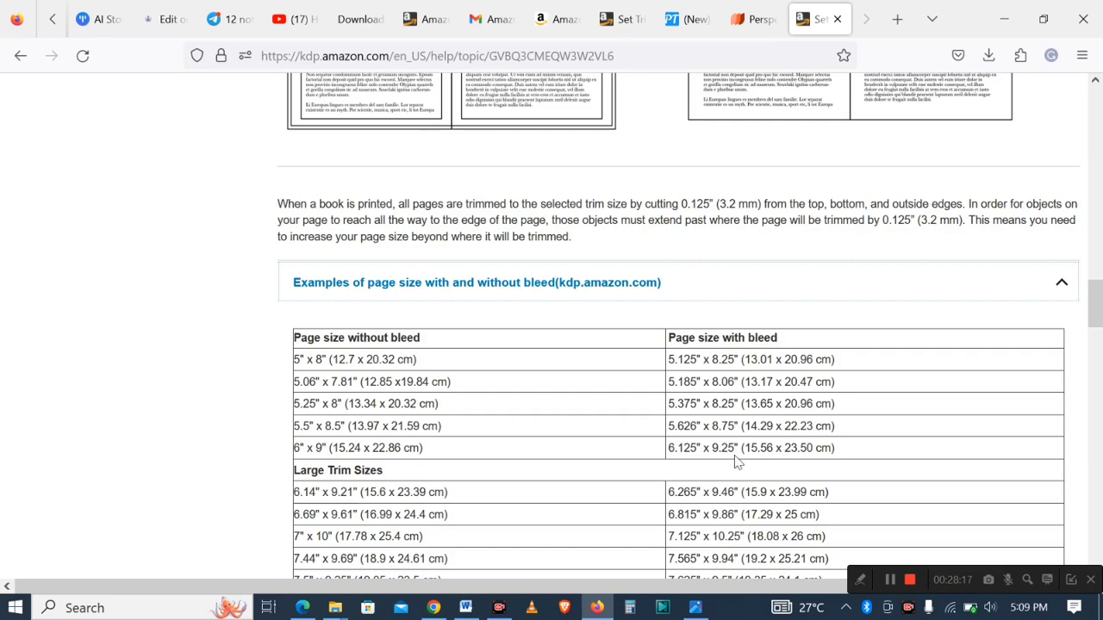
click(1063, 298)
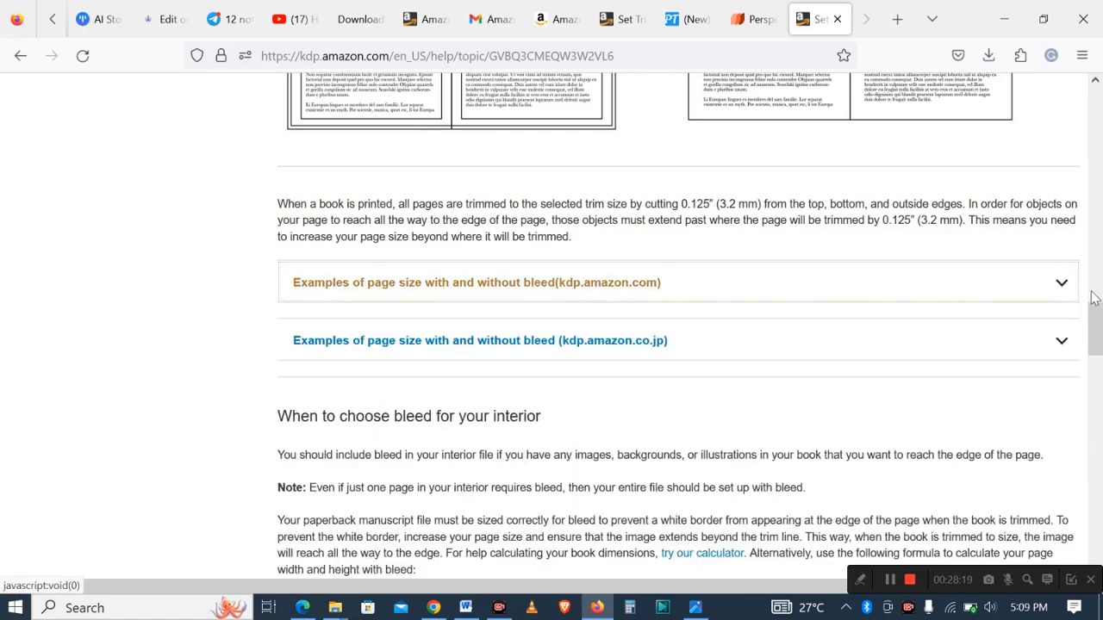
drag(1095, 322, 1096, 482)
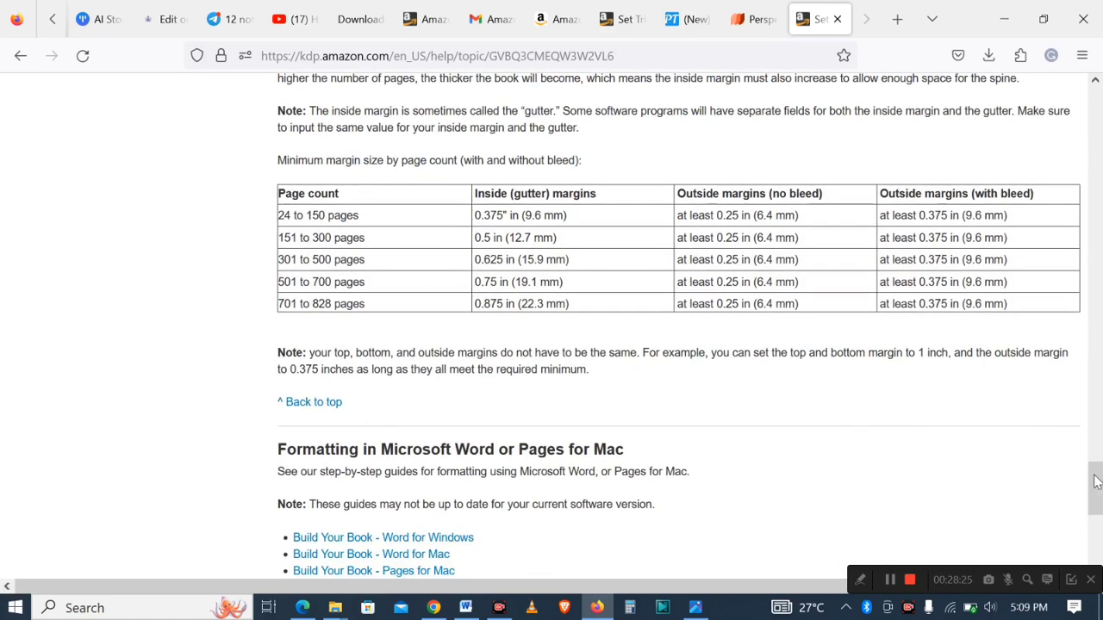
mouse_move(1096, 482)
mouse_down()
mouse_move(1096, 517)
mouse_move(1089, 448)
mouse_move(1091, 470)
mouse_up()
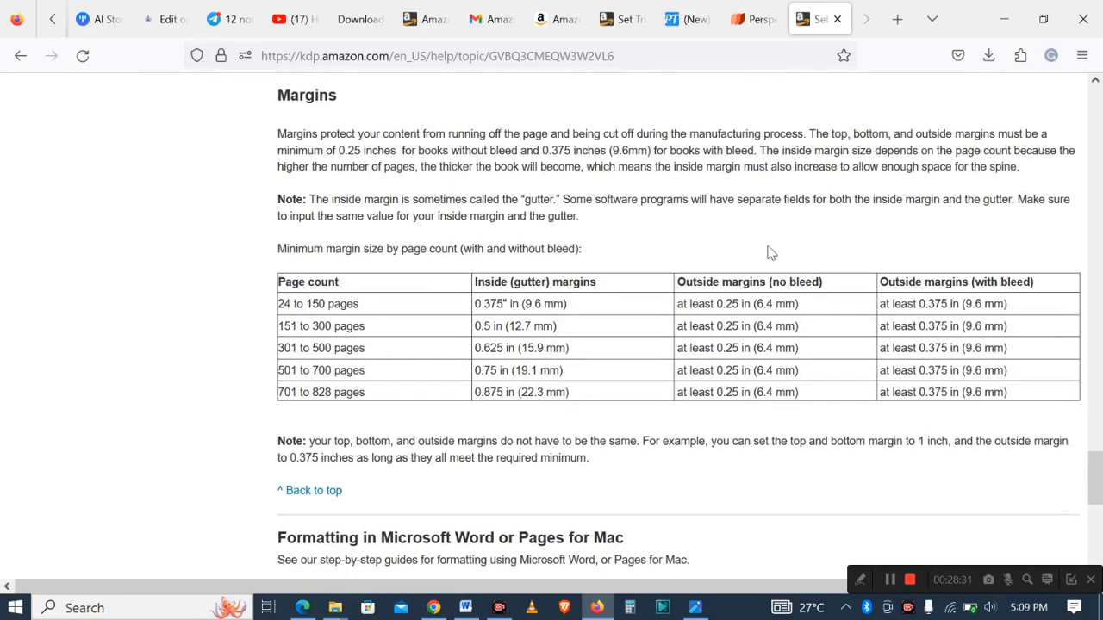
click(861, 580)
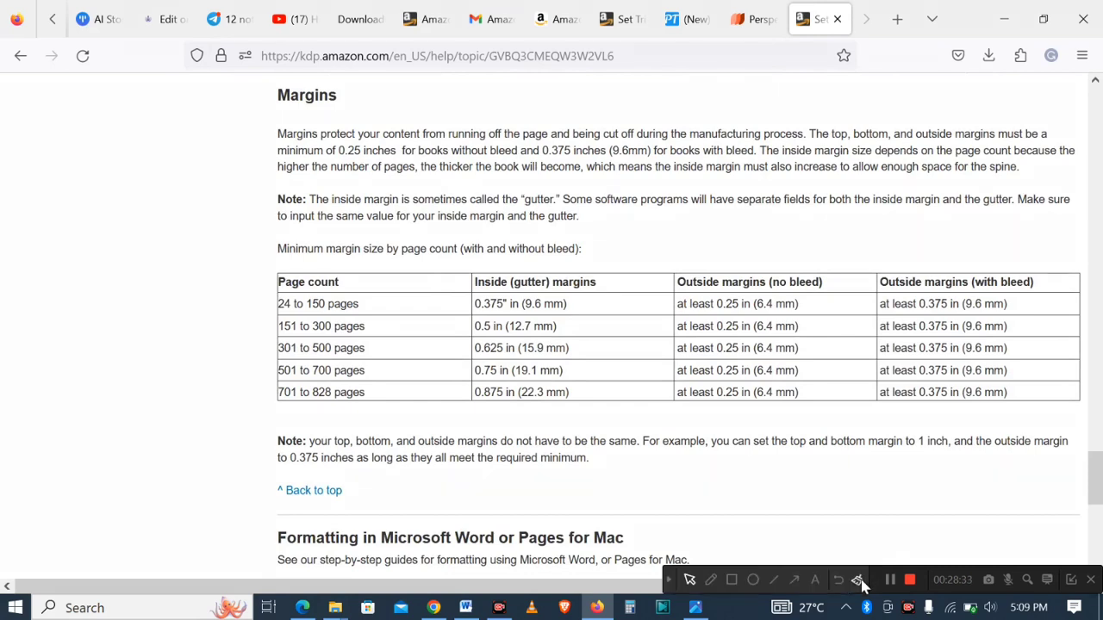
click(732, 580)
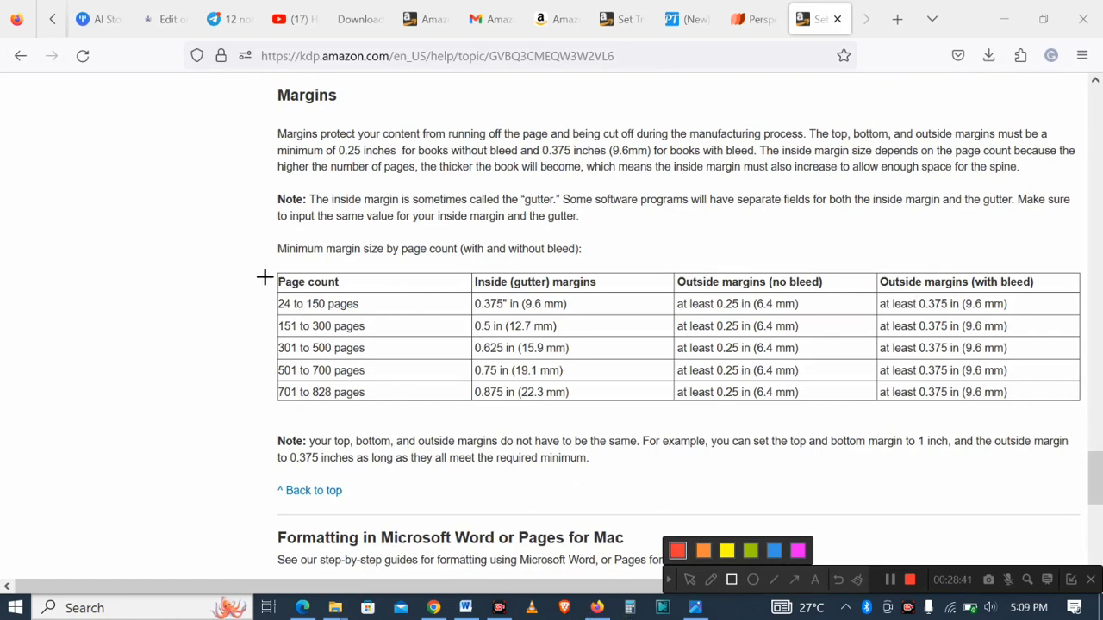
mouse_move(265, 292)
mouse_down()
mouse_move(283, 307)
mouse_move(387, 316)
mouse_up()
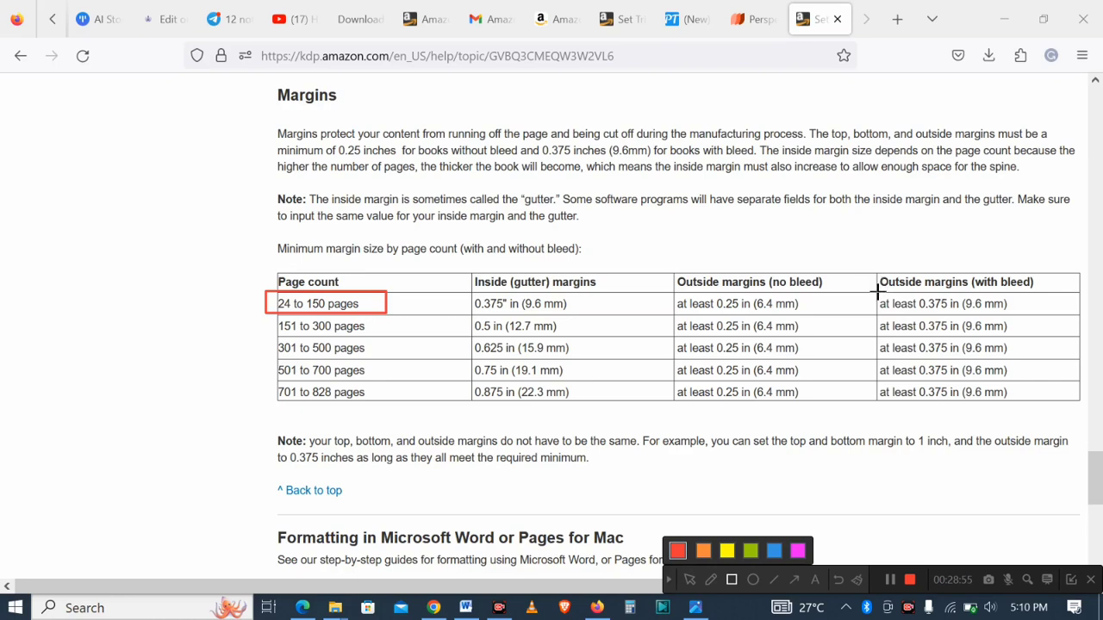
mouse_move(876, 292)
mouse_down()
mouse_move(922, 314)
mouse_move(1022, 315)
mouse_up()
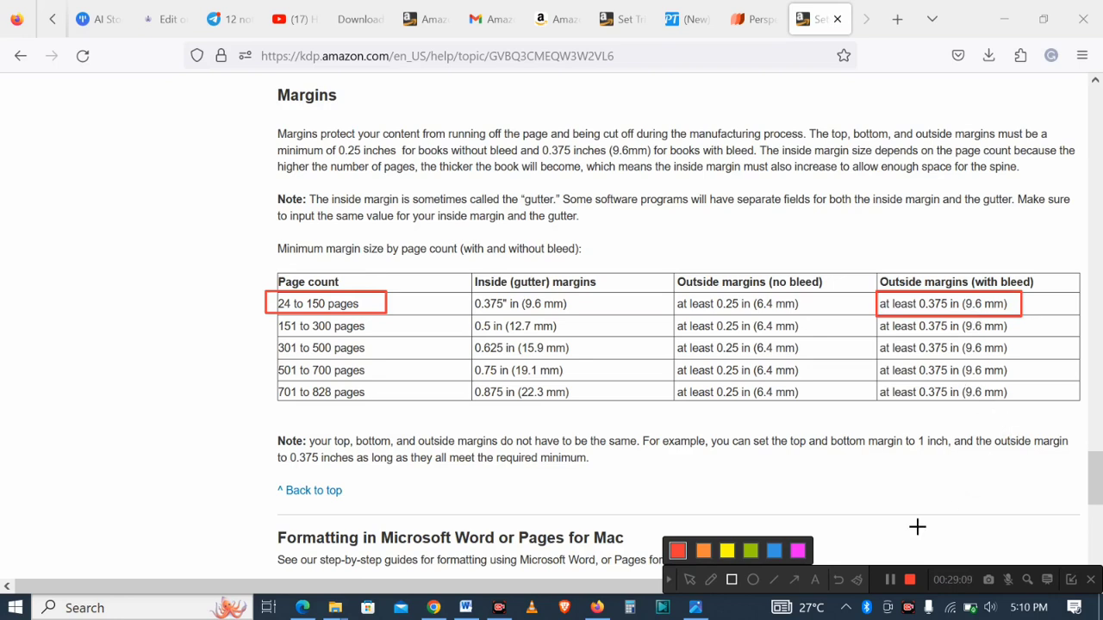
click(838, 580)
click(668, 585)
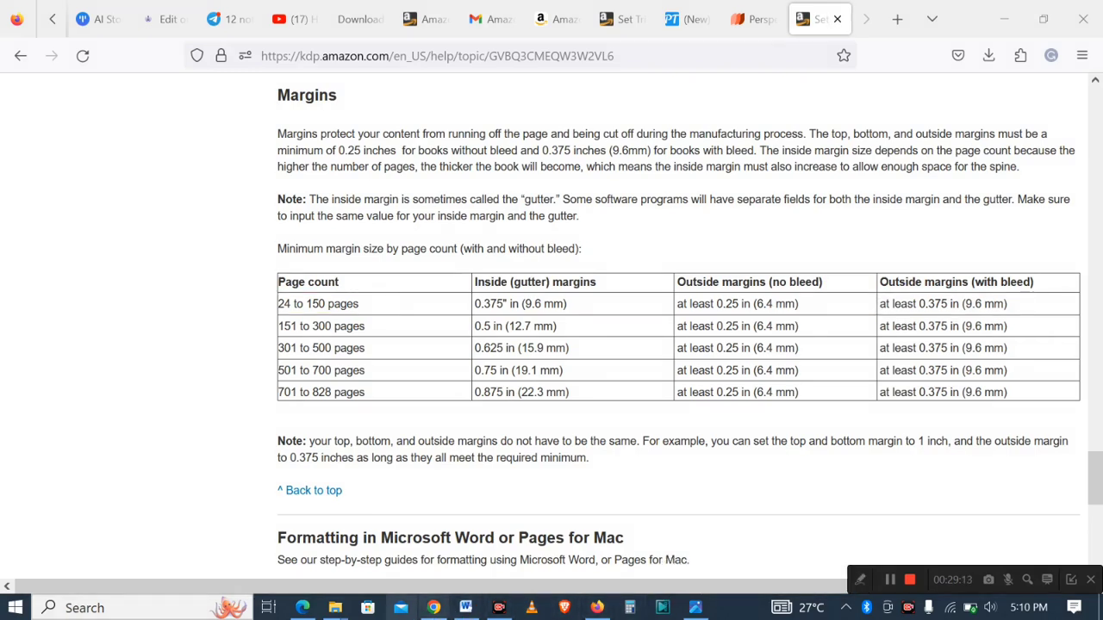
- Create a new custom-size Canva design 6.125 in wide by 9.25 in high
click(434, 608)
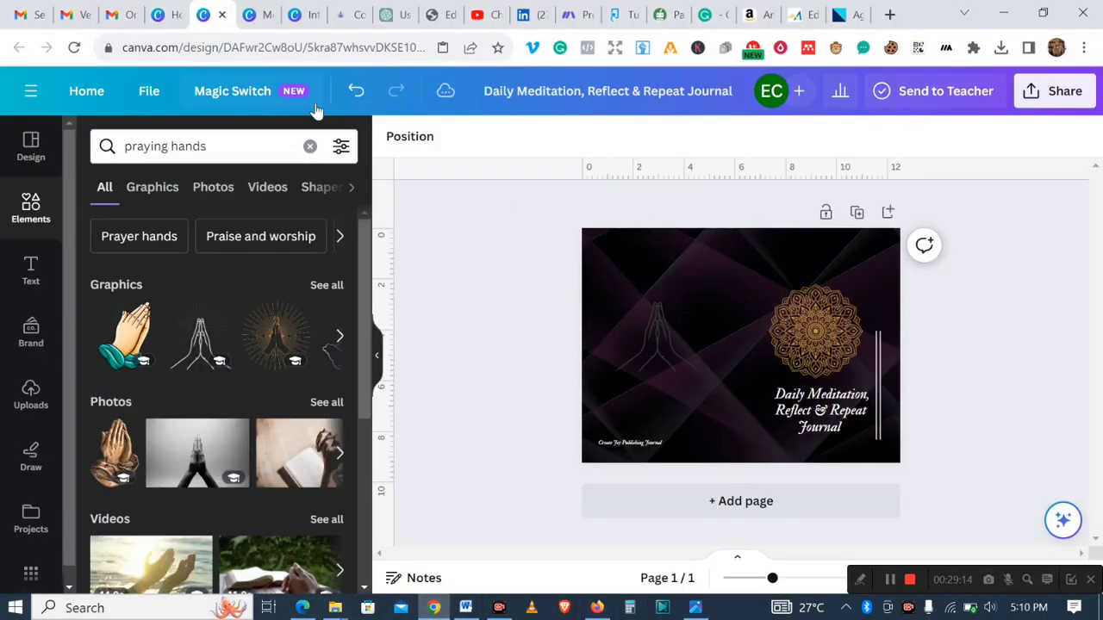
click(163, 15)
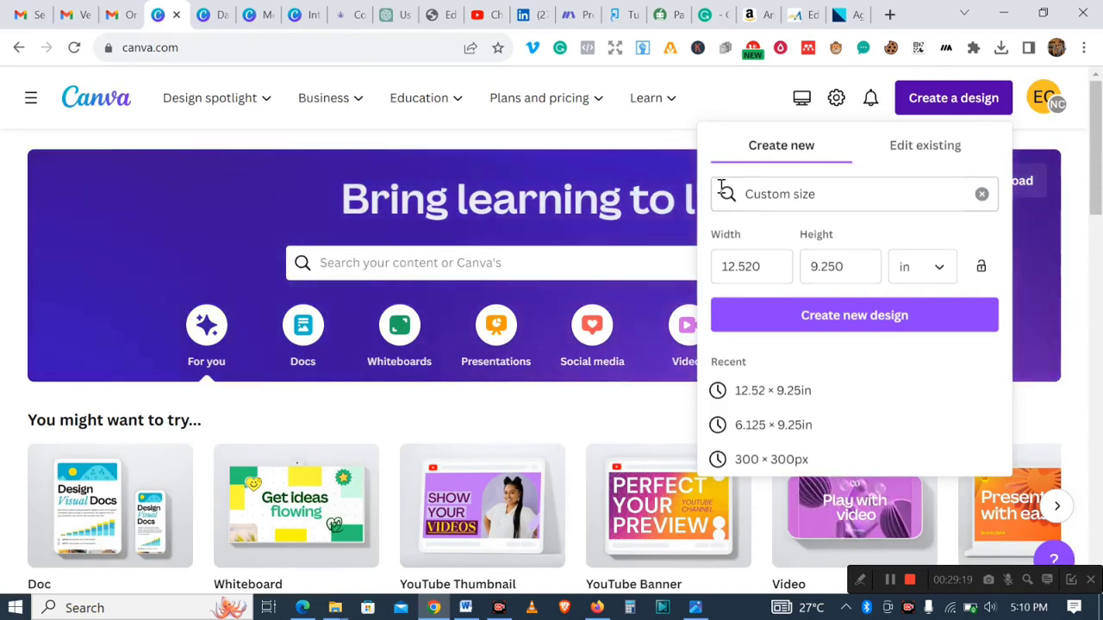
click(773, 263)
key(BackSpace)
key(BackSpace)
key(BackSpace)
key(BackSpace)
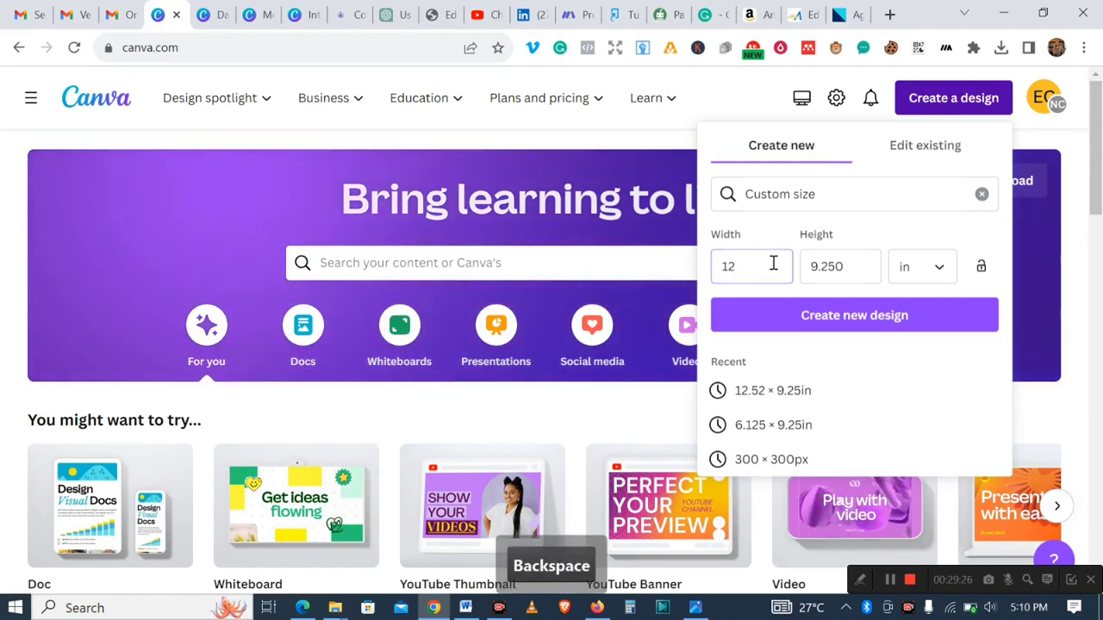
key(BackSpace)
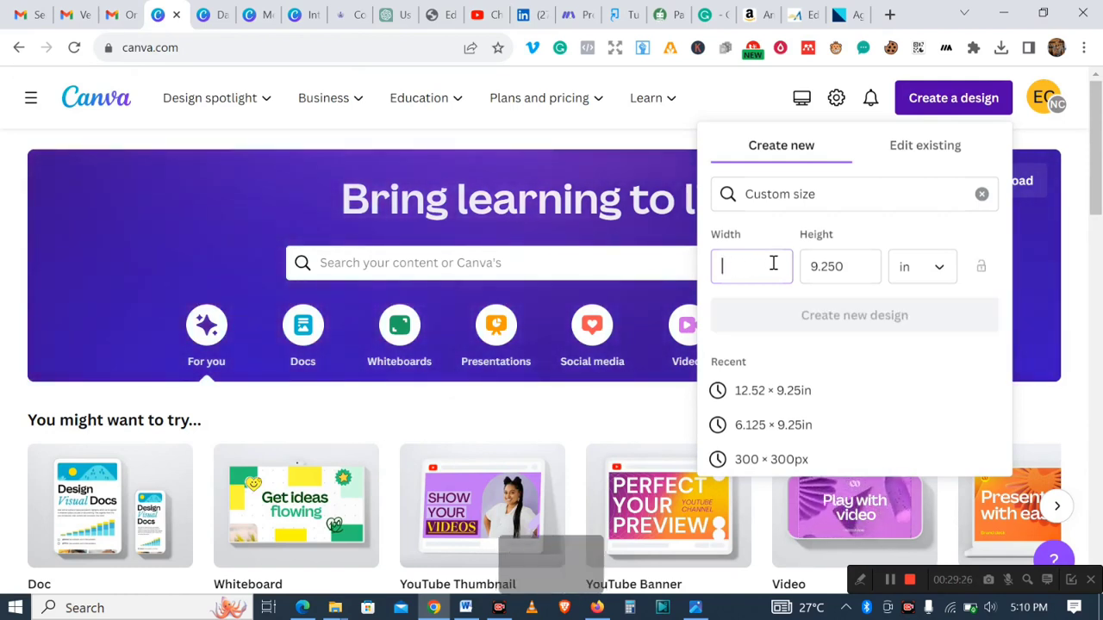
text(6.125)
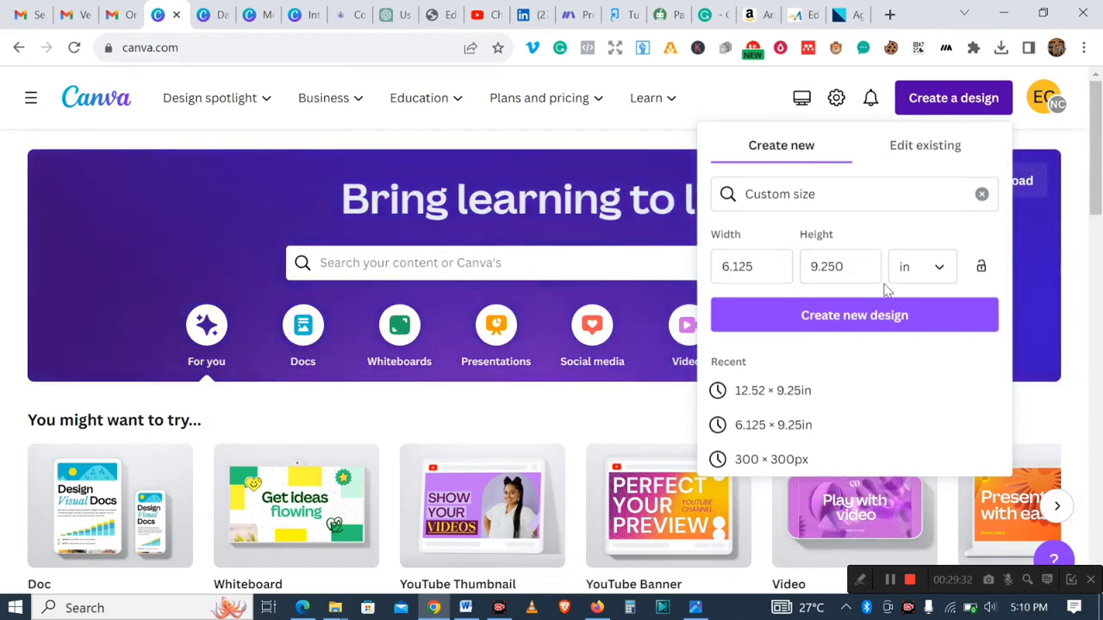
click(841, 270)
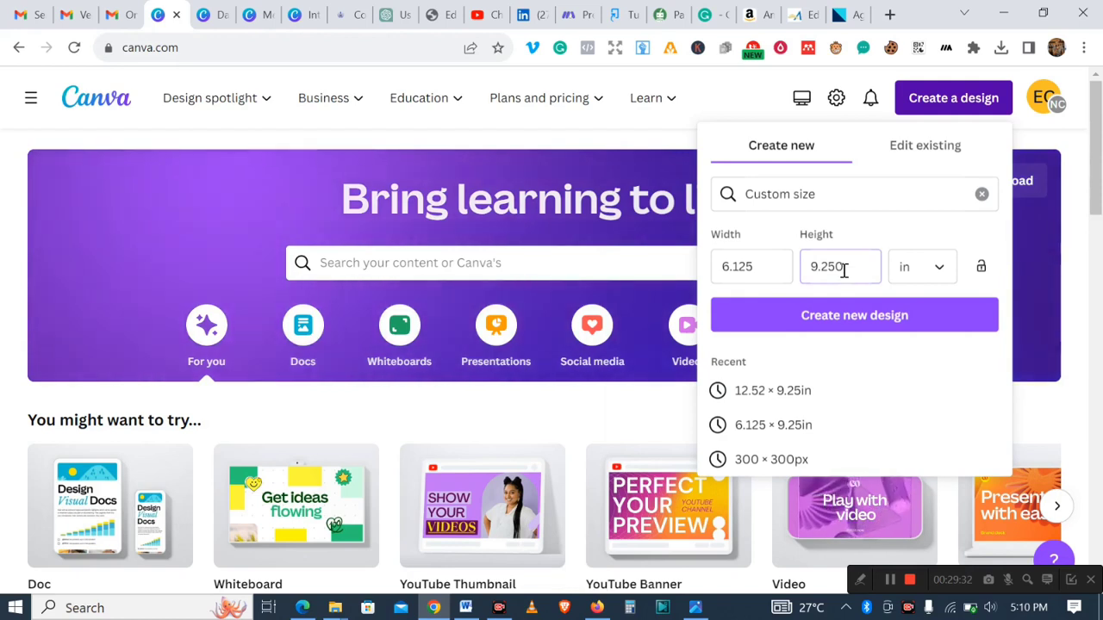
key(BackSpace)
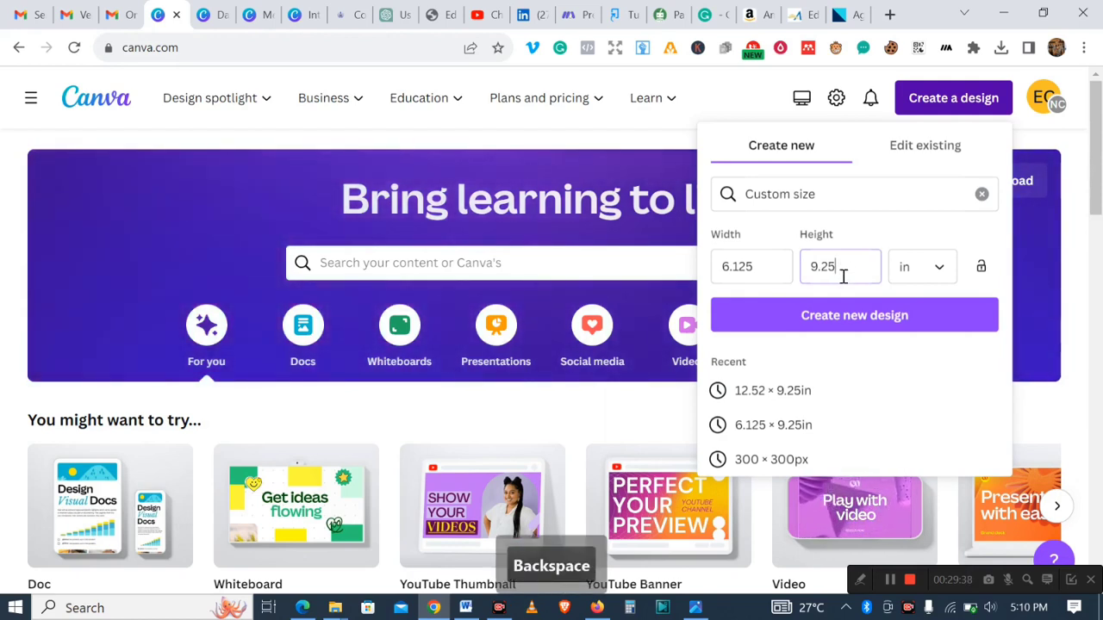
click(872, 314)
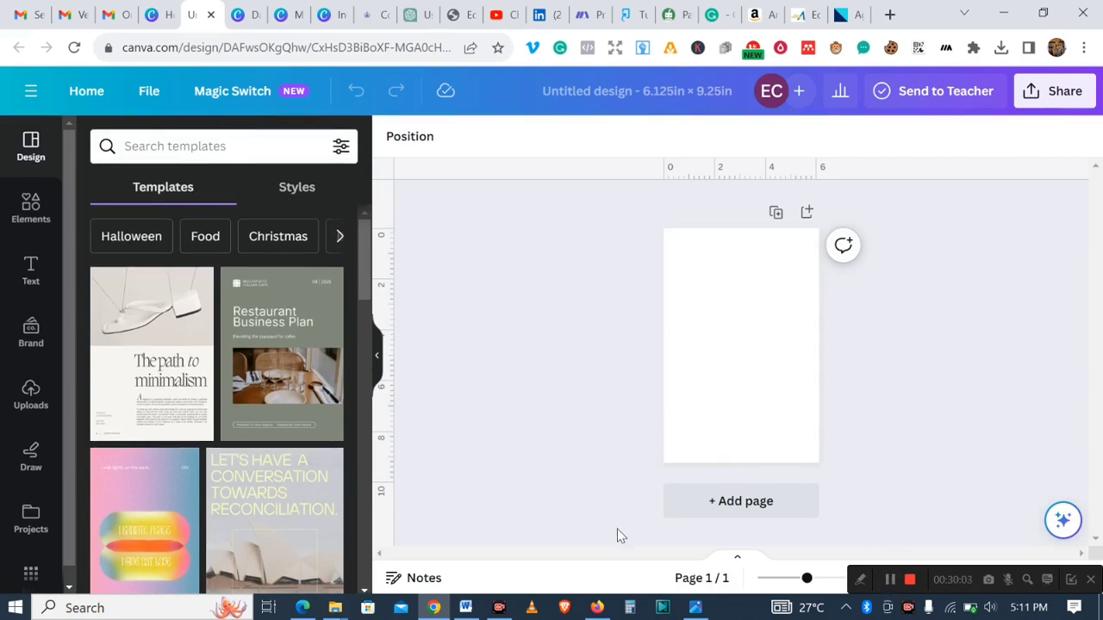
click(597, 608)
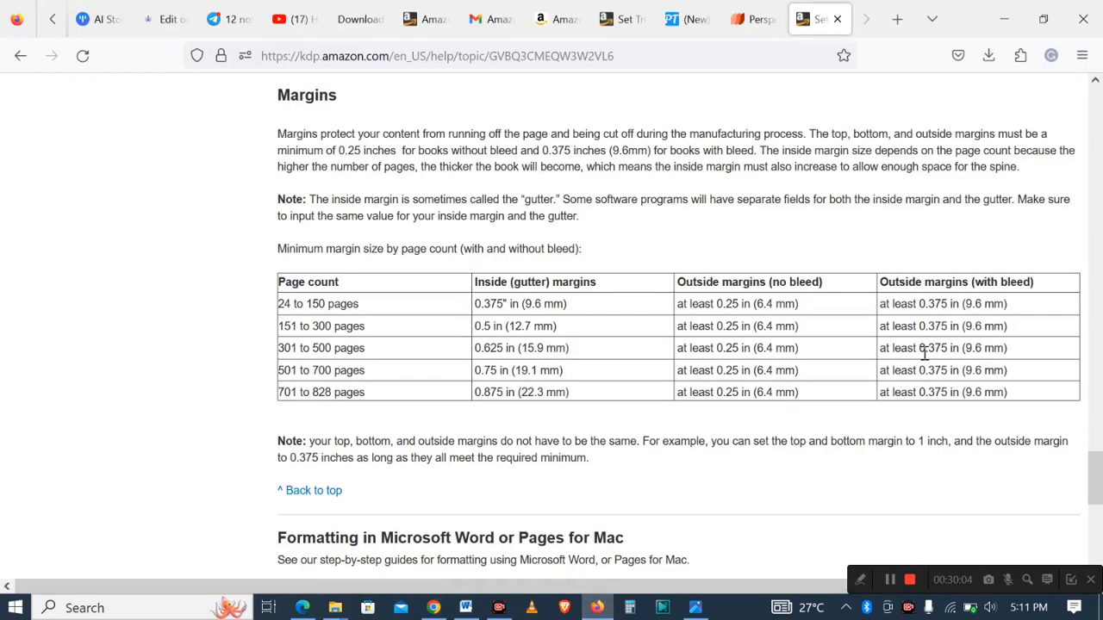
click(610, 606)
click(610, 606)
click(597, 608)
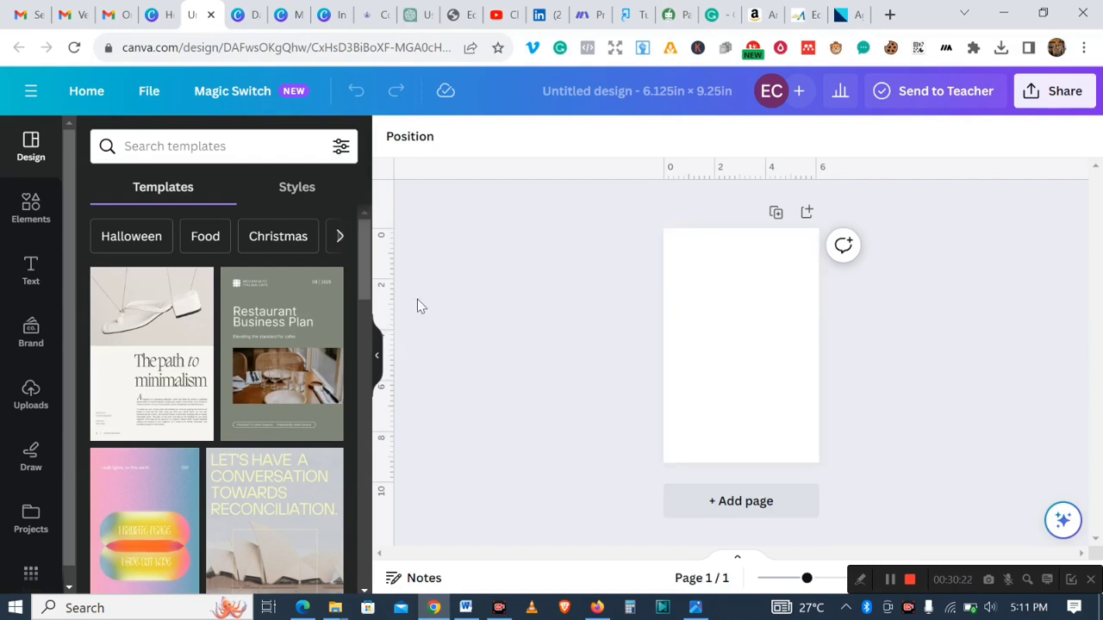
- Turn on rulers and guides in the design's view settings
click(149, 93)
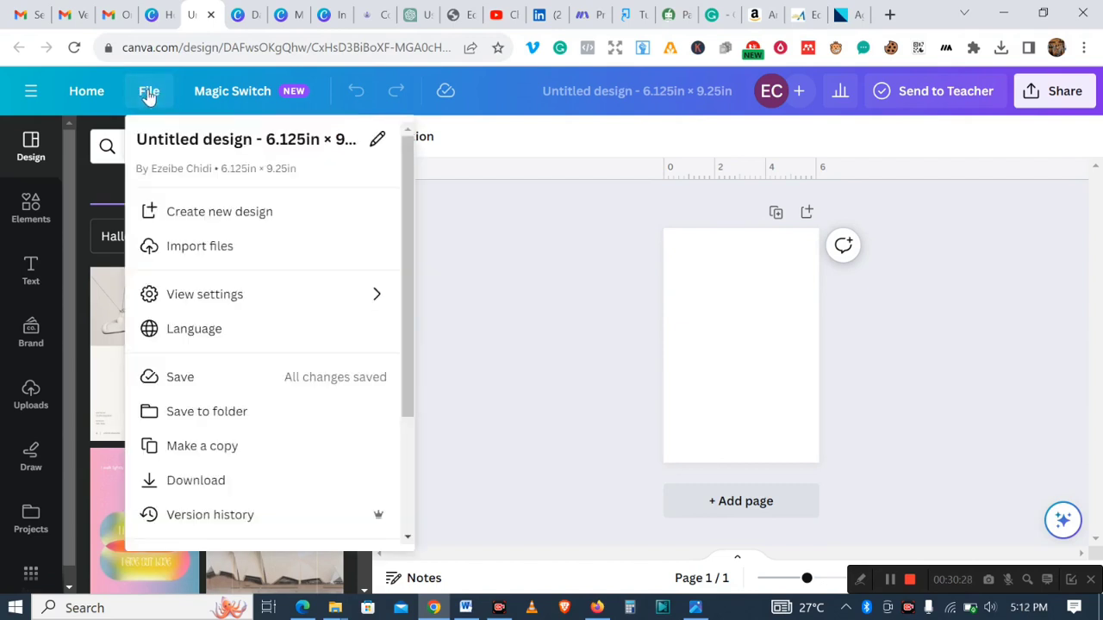
mouse_move(273, 308)
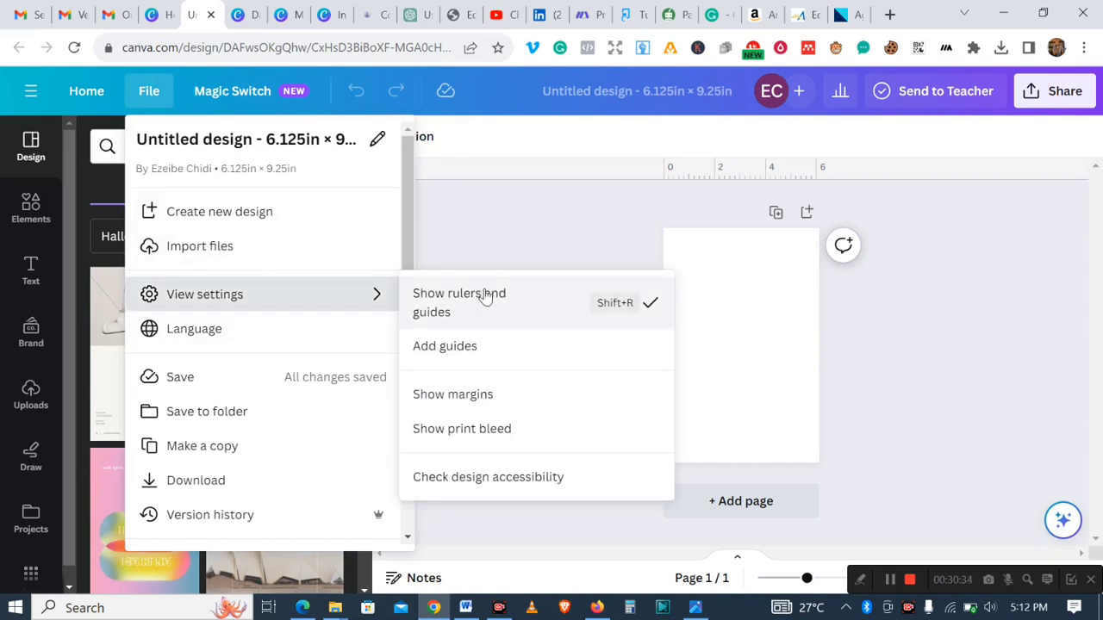
click(542, 212)
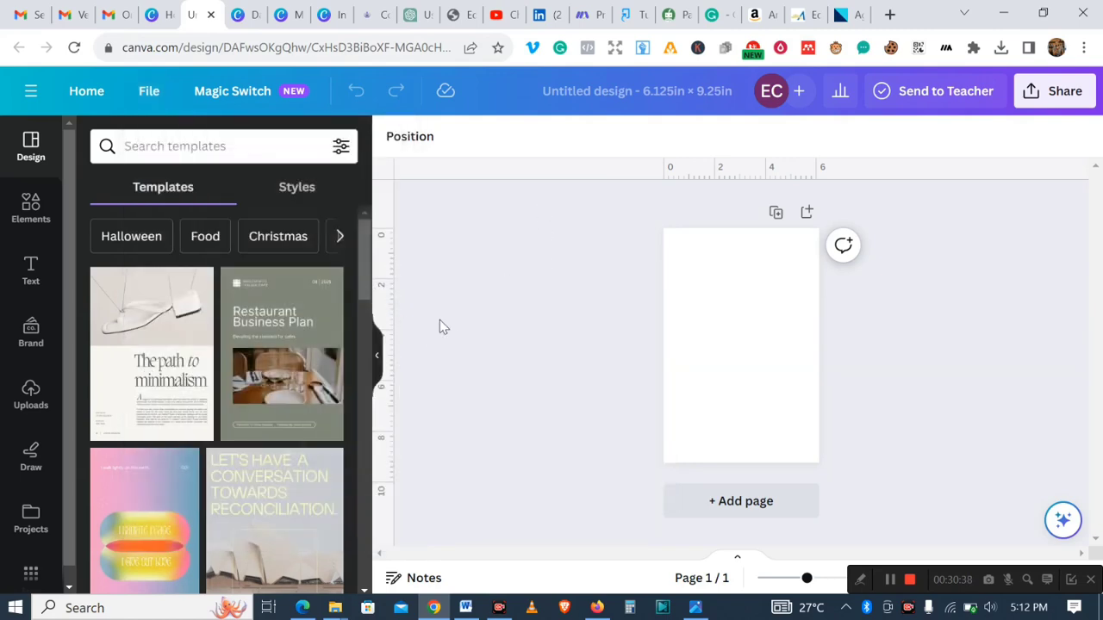
click(146, 92)
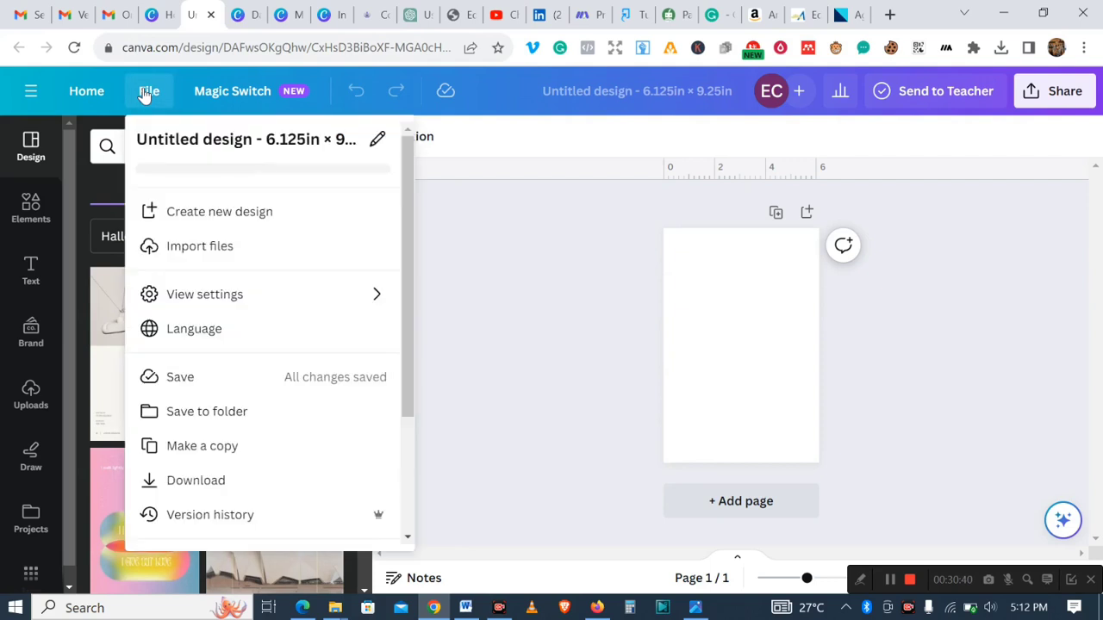
mouse_move(220, 303)
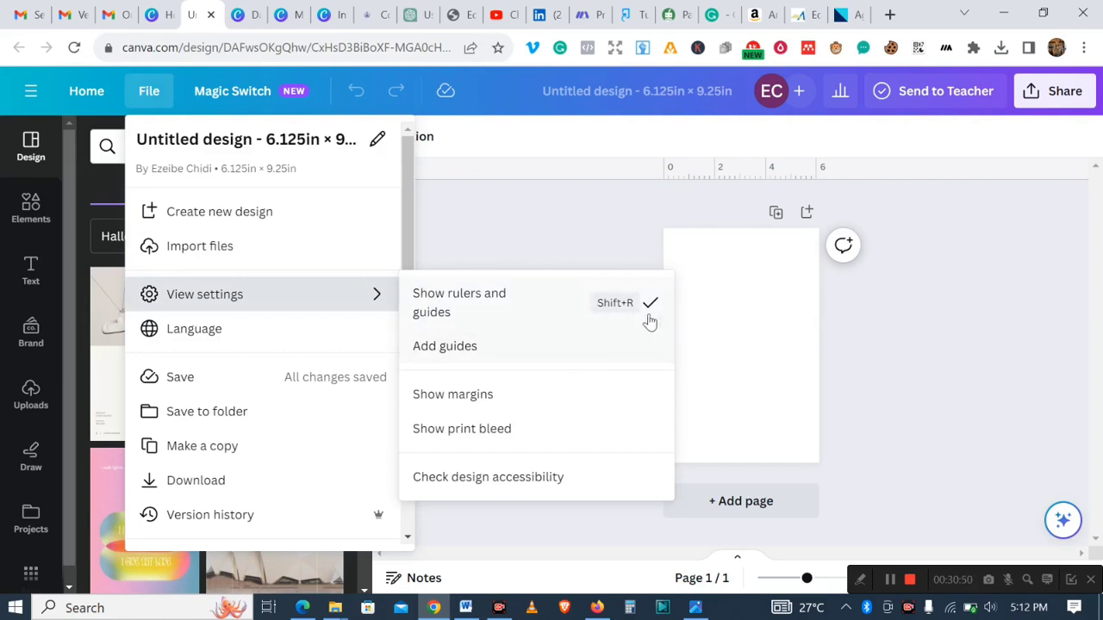
click(578, 239)
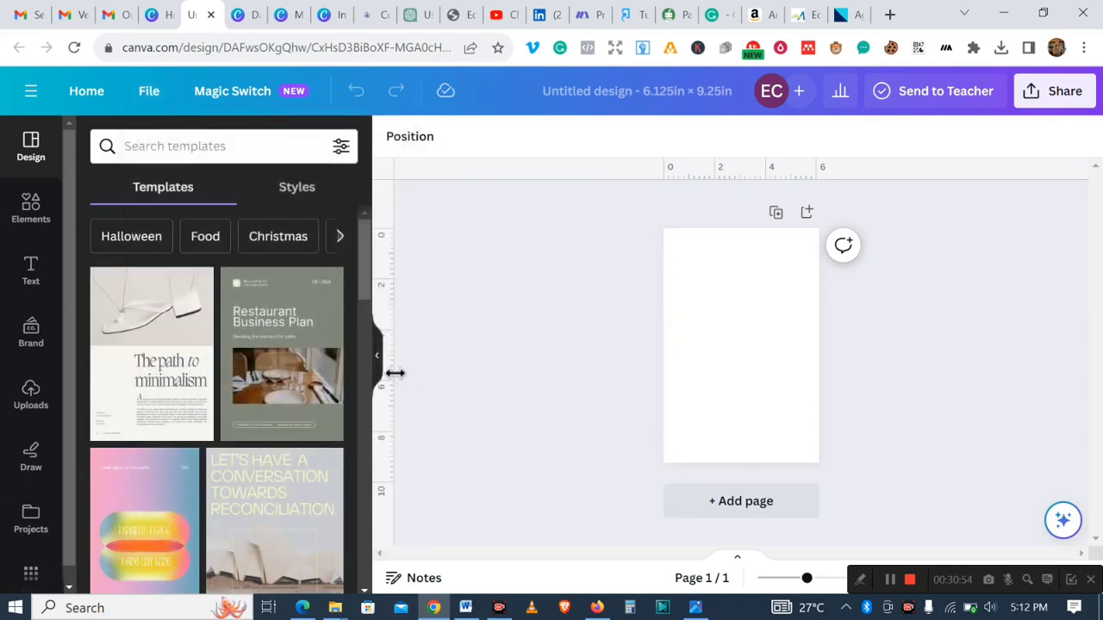
- Add a vertical guide near the page's left edge and a horizontal guide about 0.34 in below the top
drag(395, 373, 675, 355)
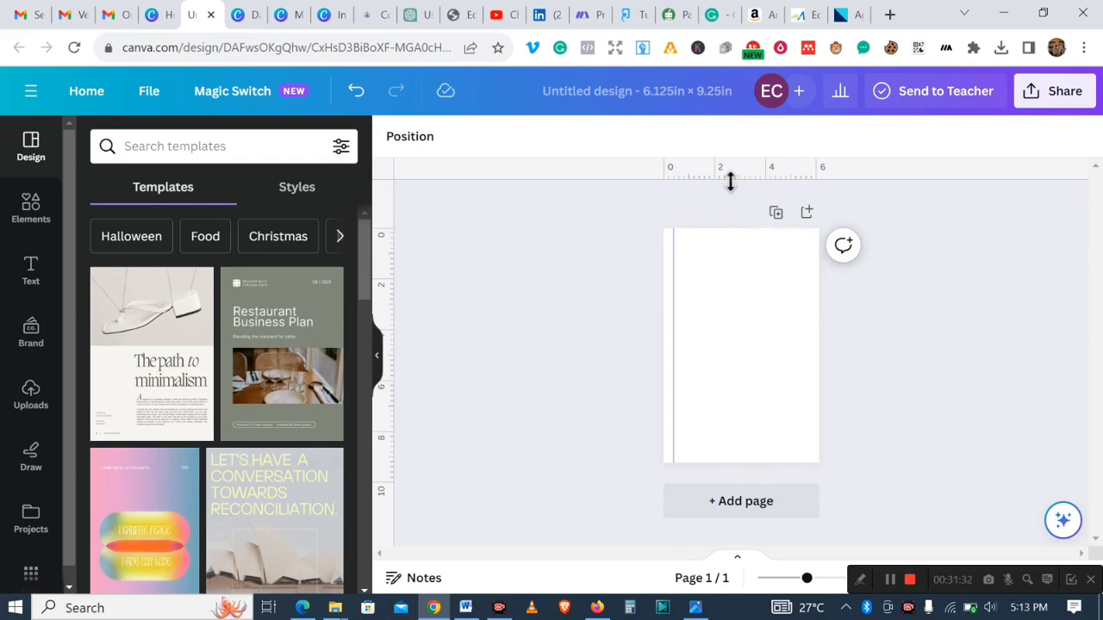
drag(730, 181, 733, 242)
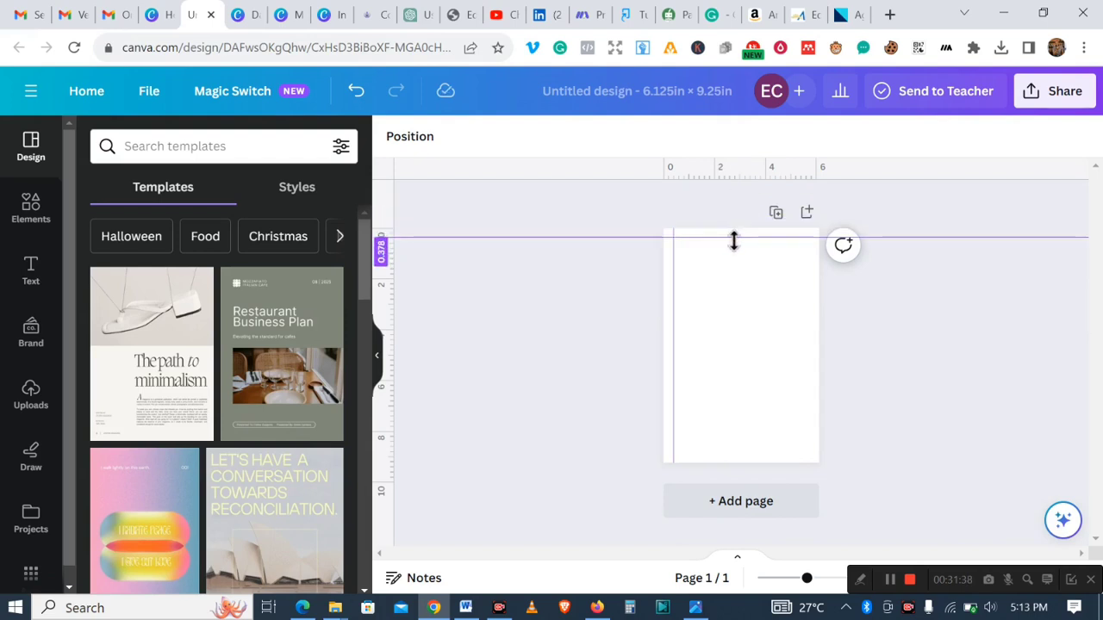
drag(734, 243, 734, 242)
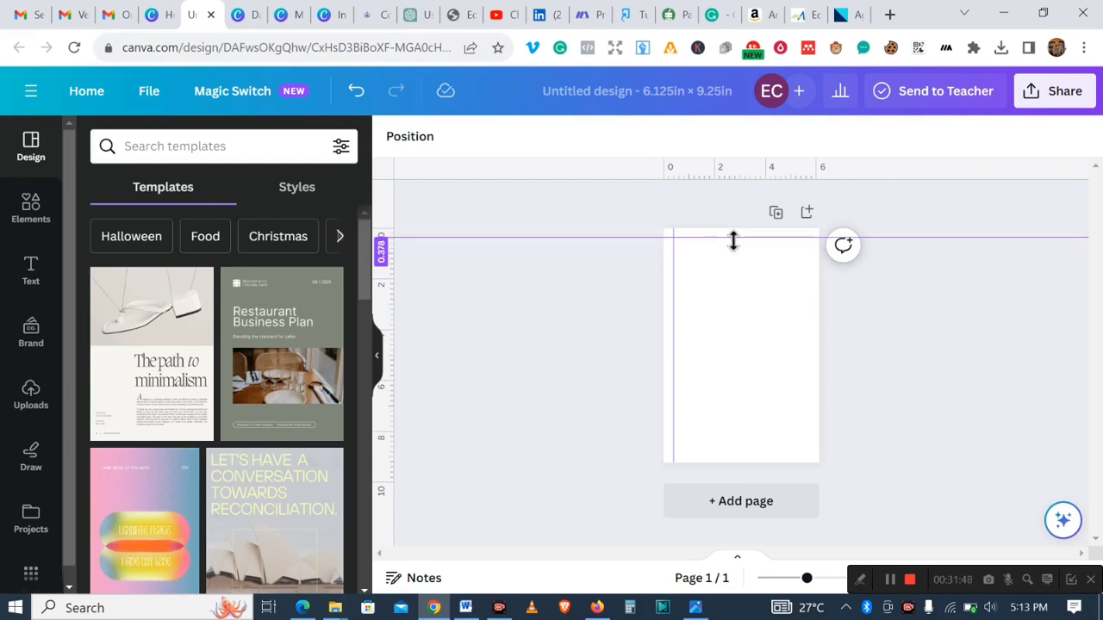
drag(733, 241, 733, 239)
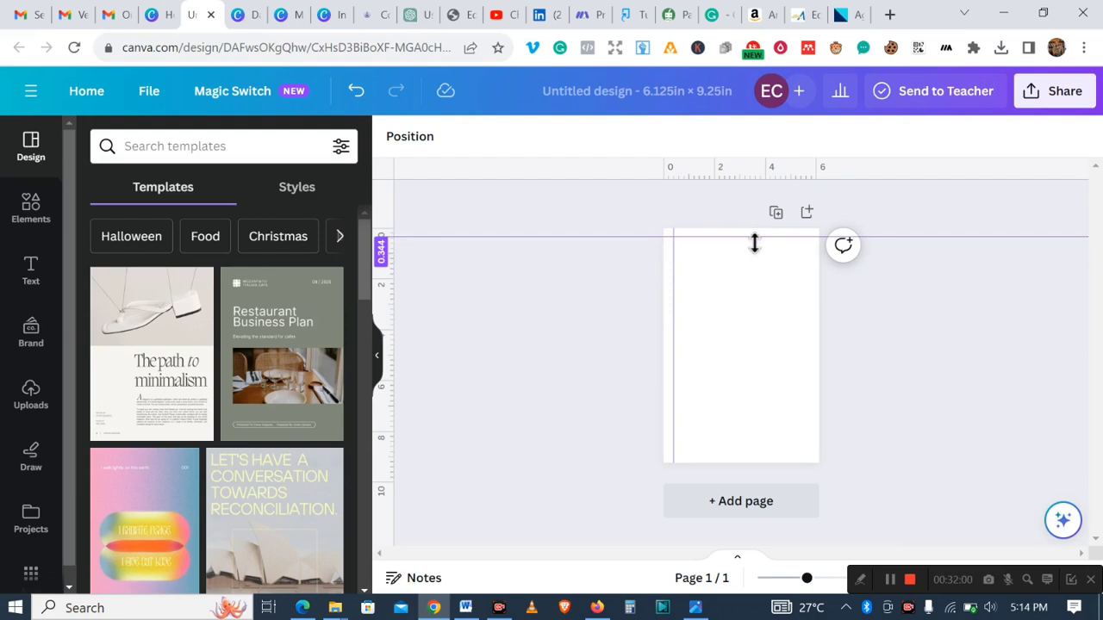
drag(754, 243, 755, 244)
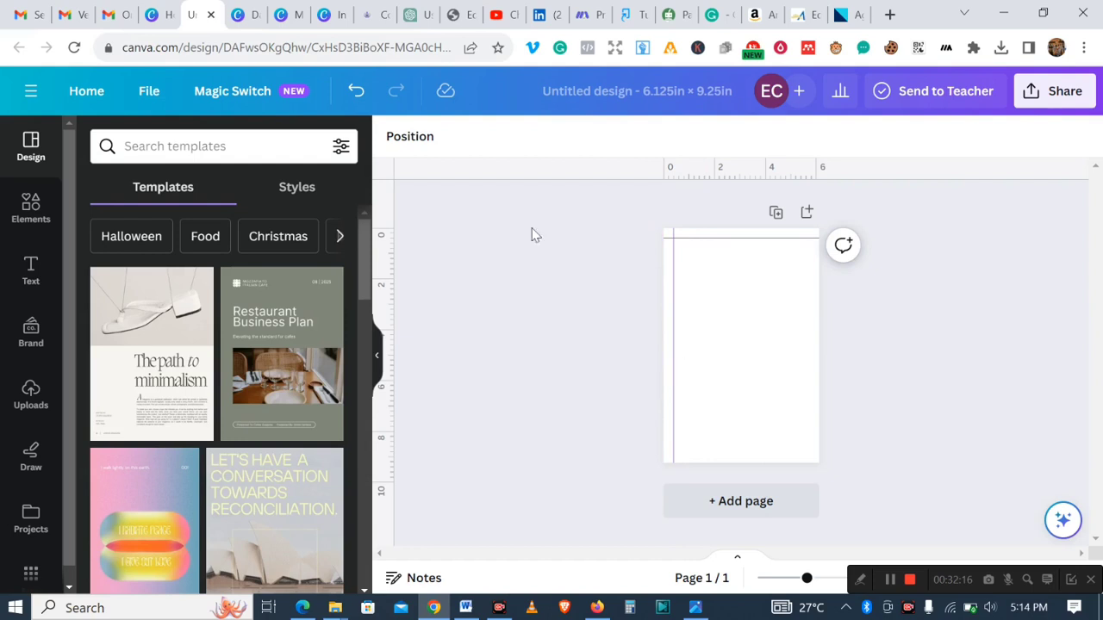
- Add a square shape, colour it red, and narrow it into a thin strip against the page's left edge
click(30, 213)
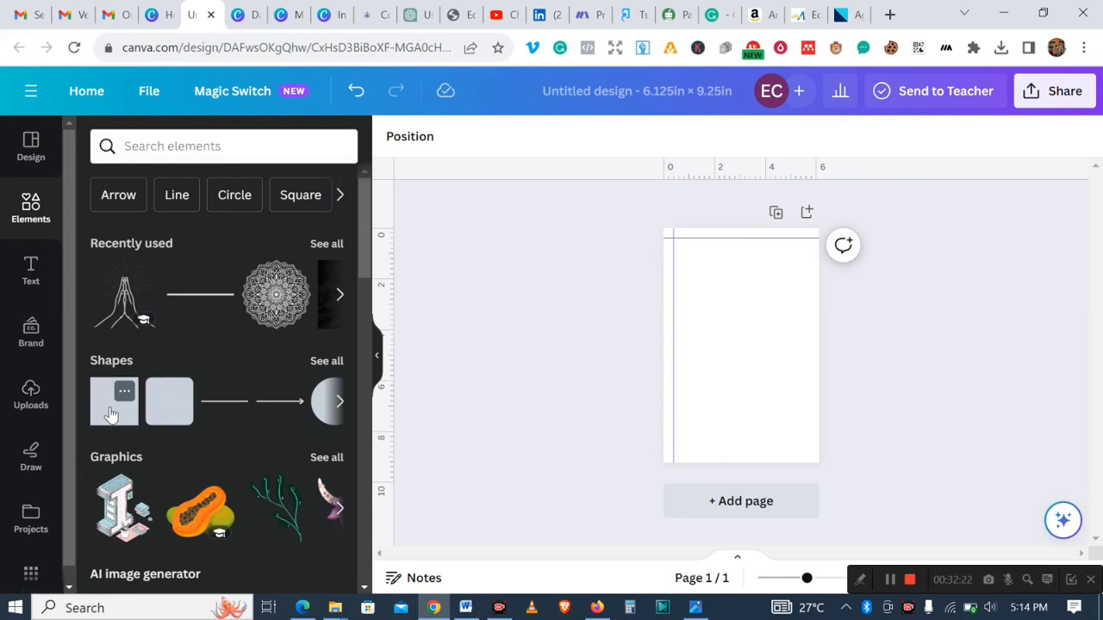
click(110, 415)
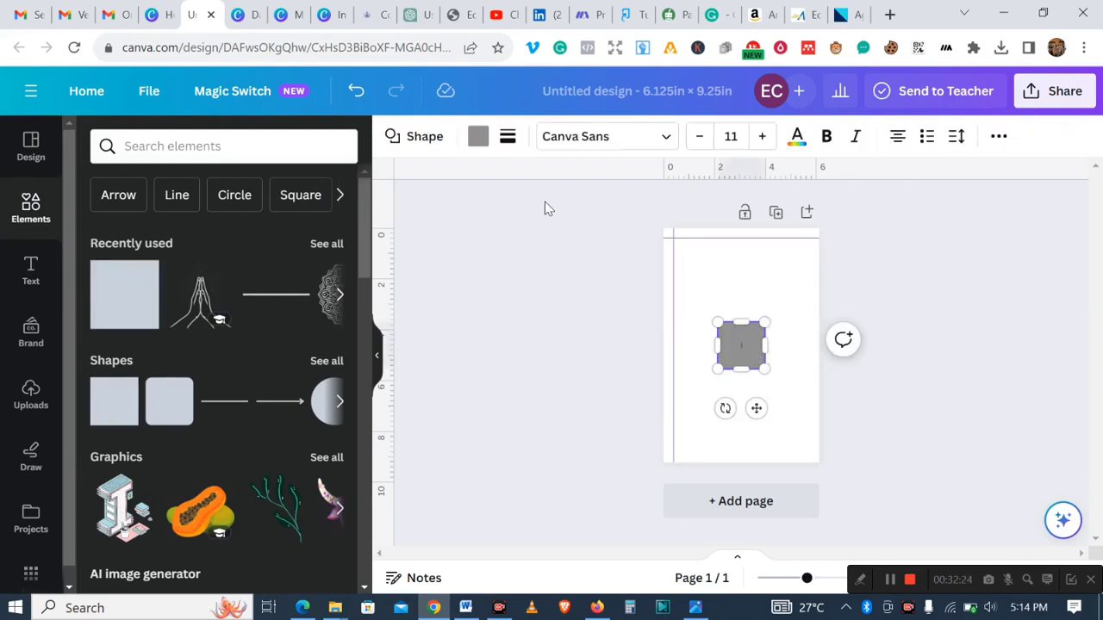
click(477, 138)
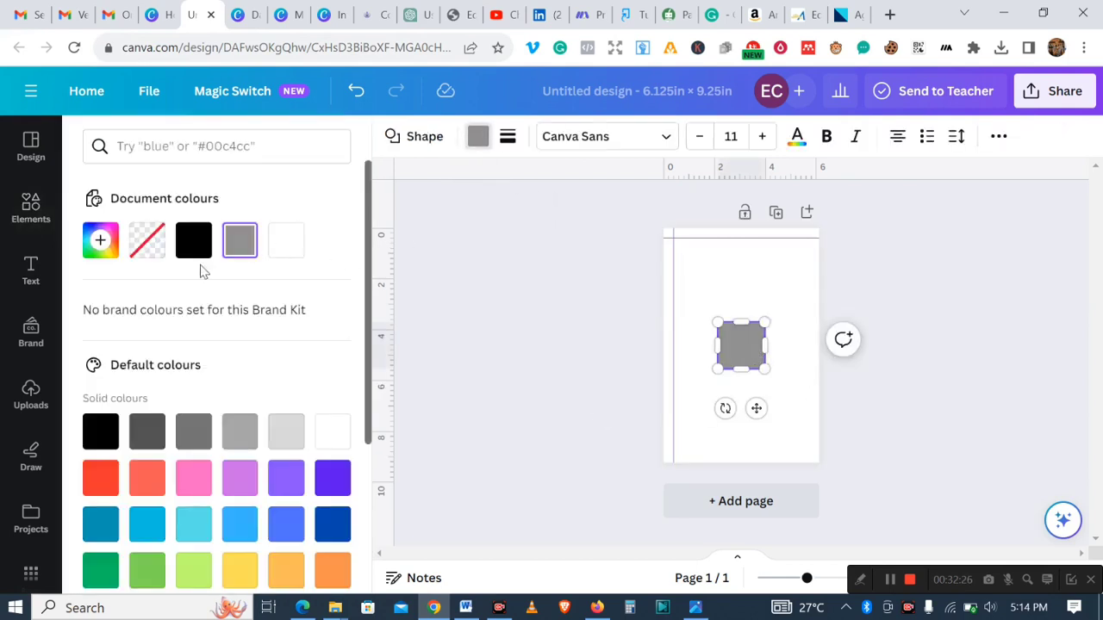
click(100, 478)
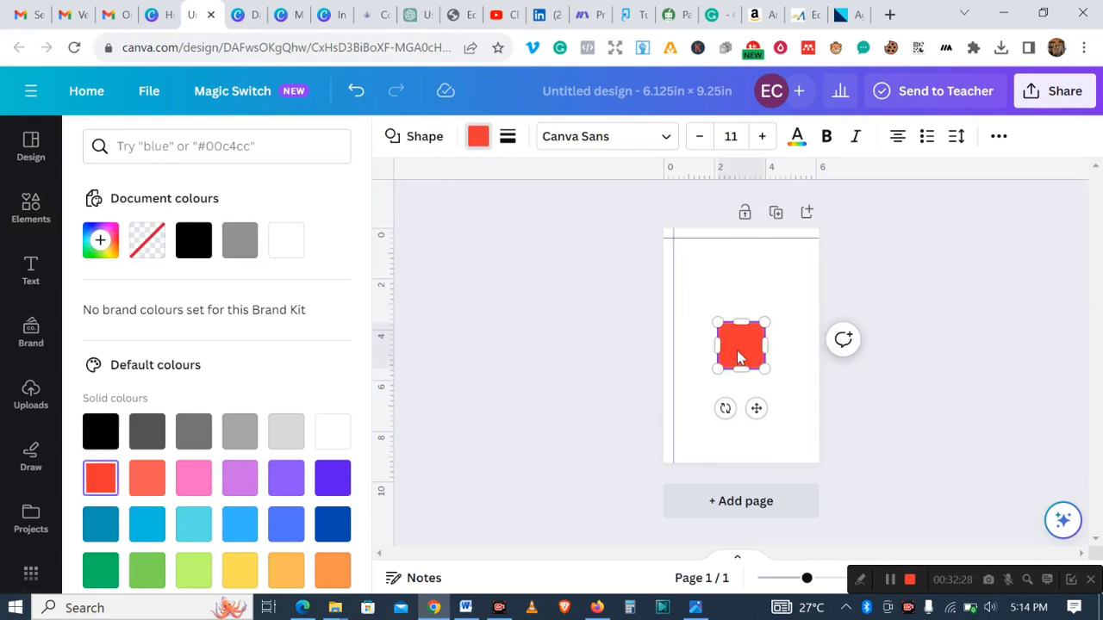
drag(738, 356, 676, 354)
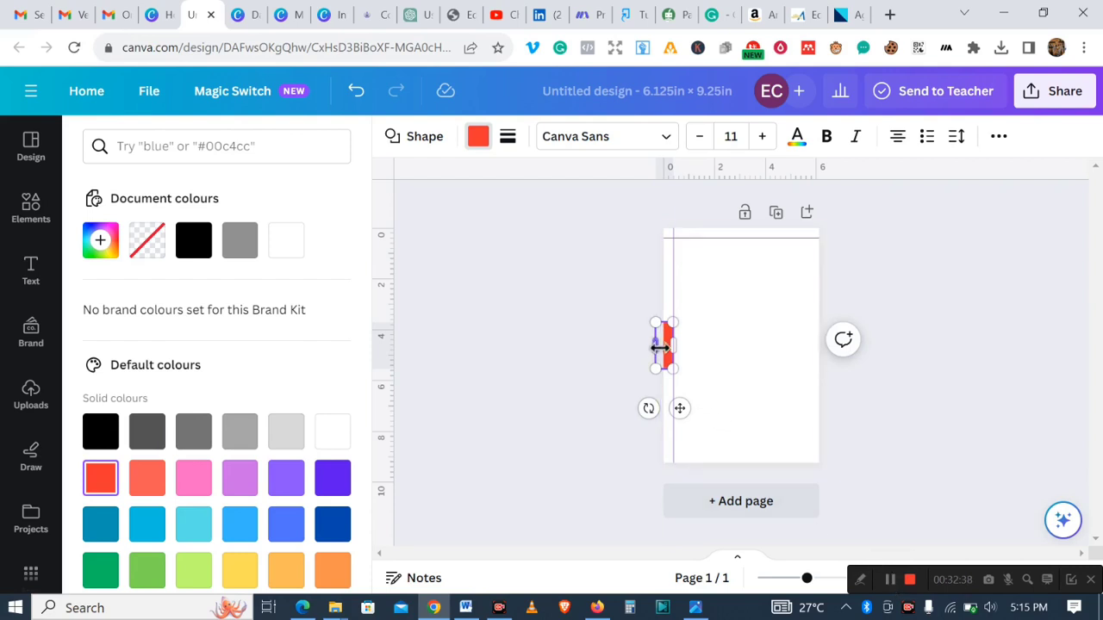
click(687, 420)
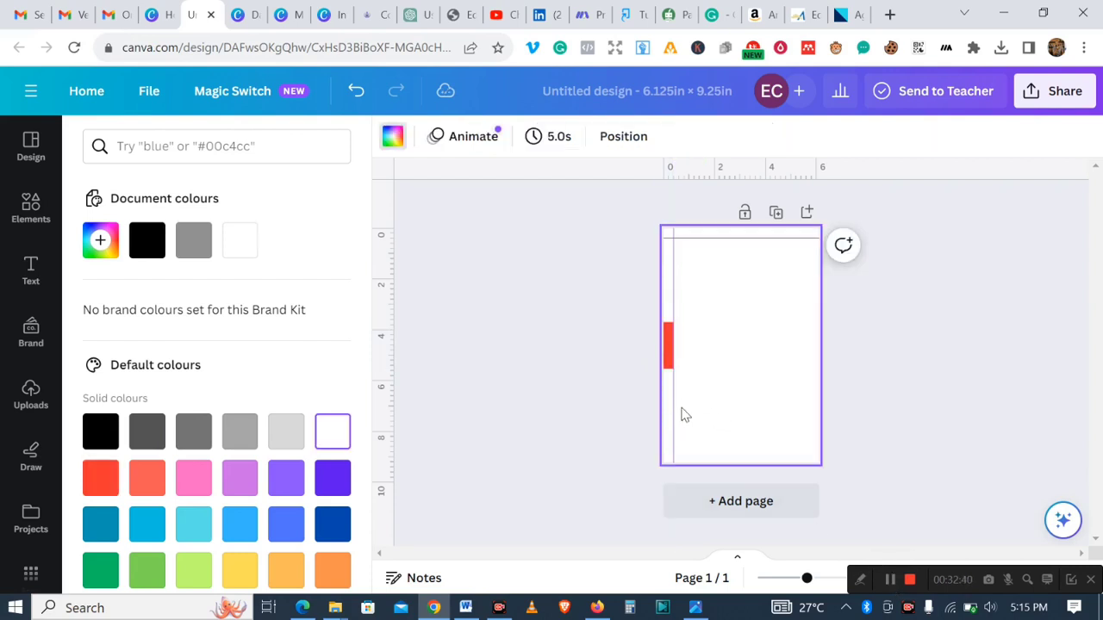
- Adjust the red strip's width at the left edge and move it to the page's right edge
click(672, 362)
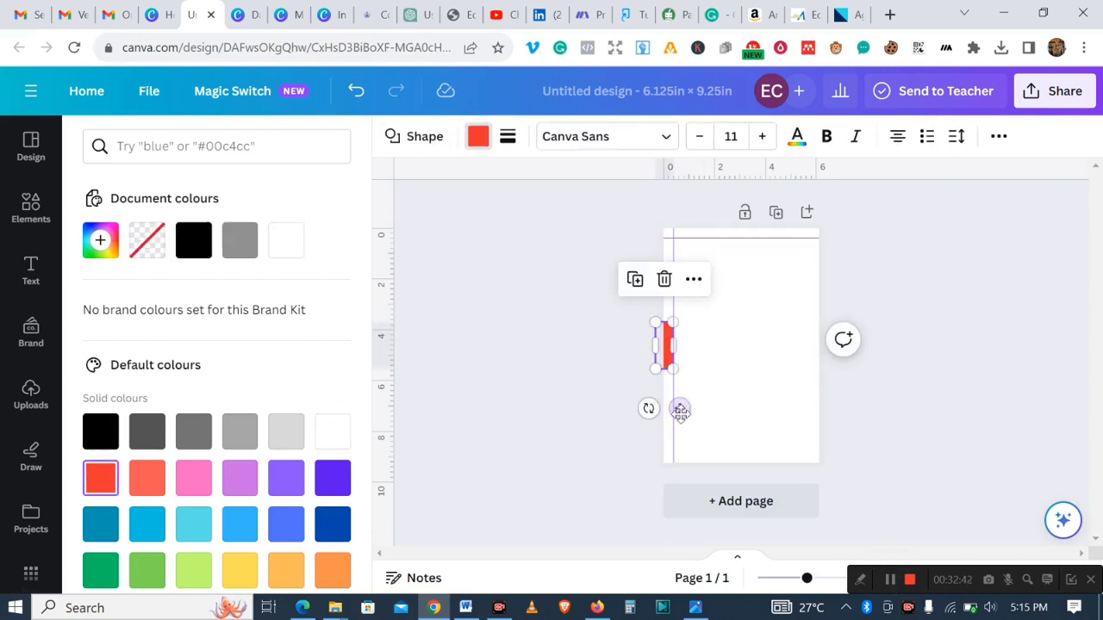
mouse_move(682, 406)
mouse_down()
mouse_move(713, 399)
mouse_move(692, 399)
mouse_up()
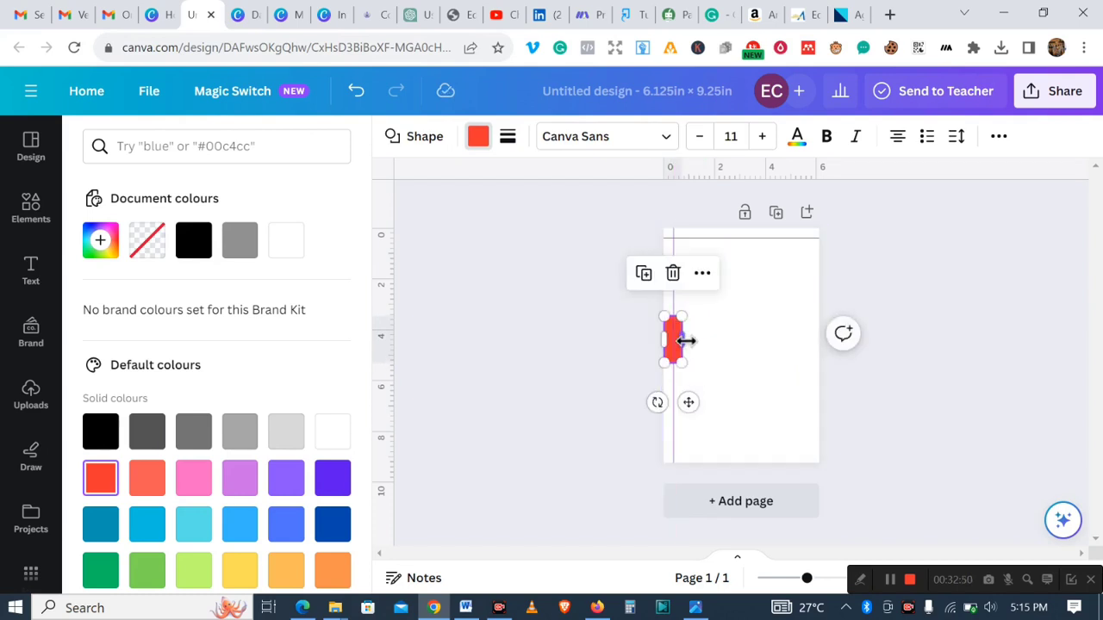
drag(685, 340, 681, 342)
click(729, 356)
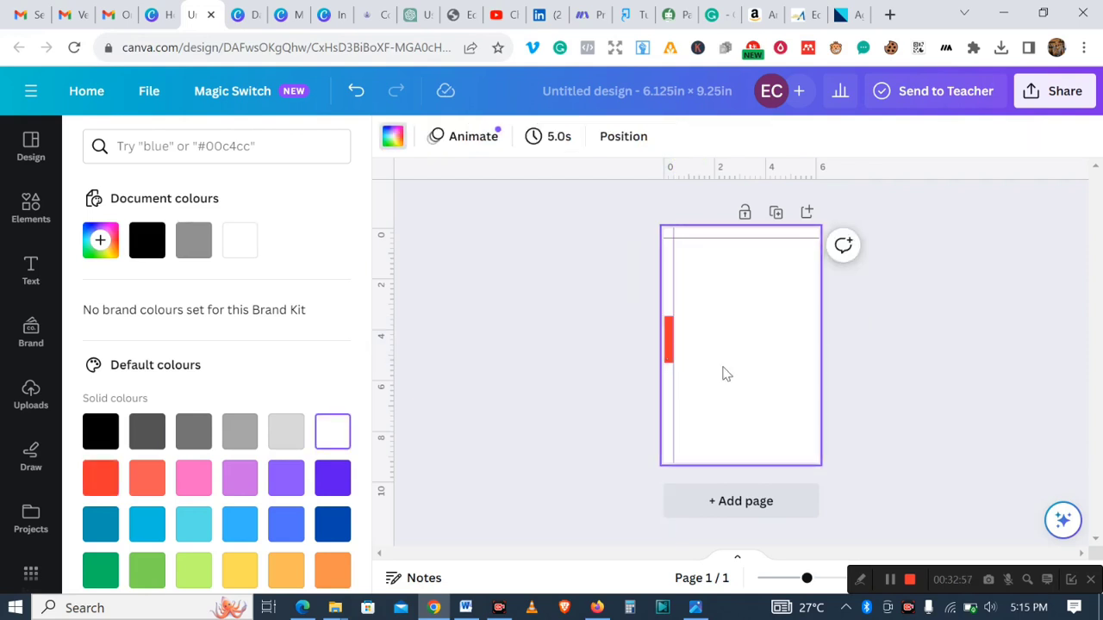
click(669, 355)
drag(685, 402, 830, 411)
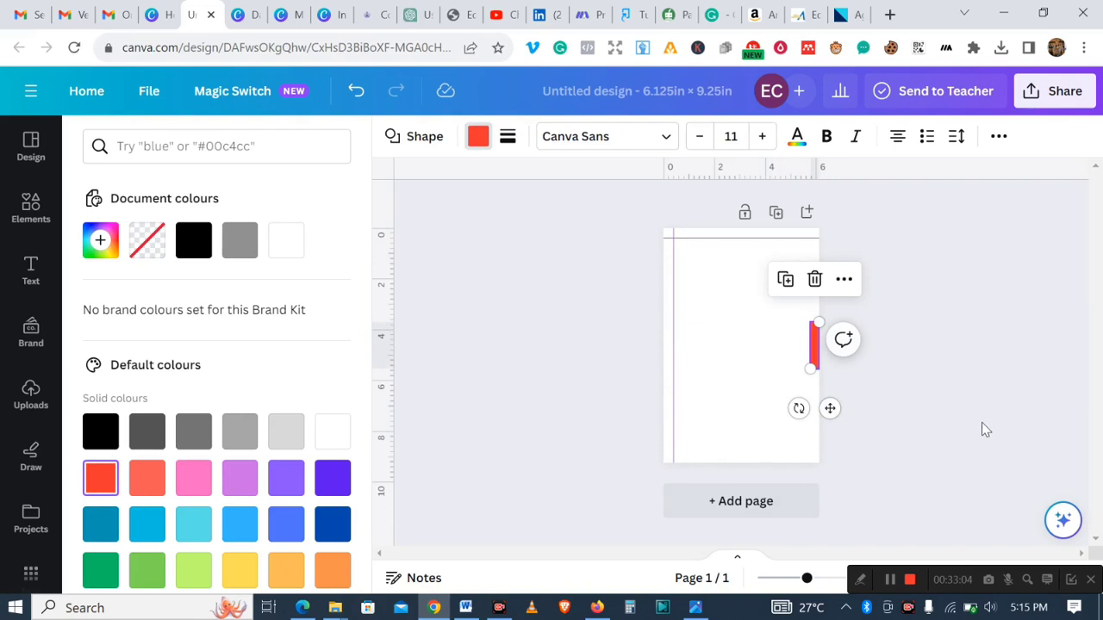
- Add a vertical guide along the red strip's inner side near the right edge, then delete the strip
key(Escape)
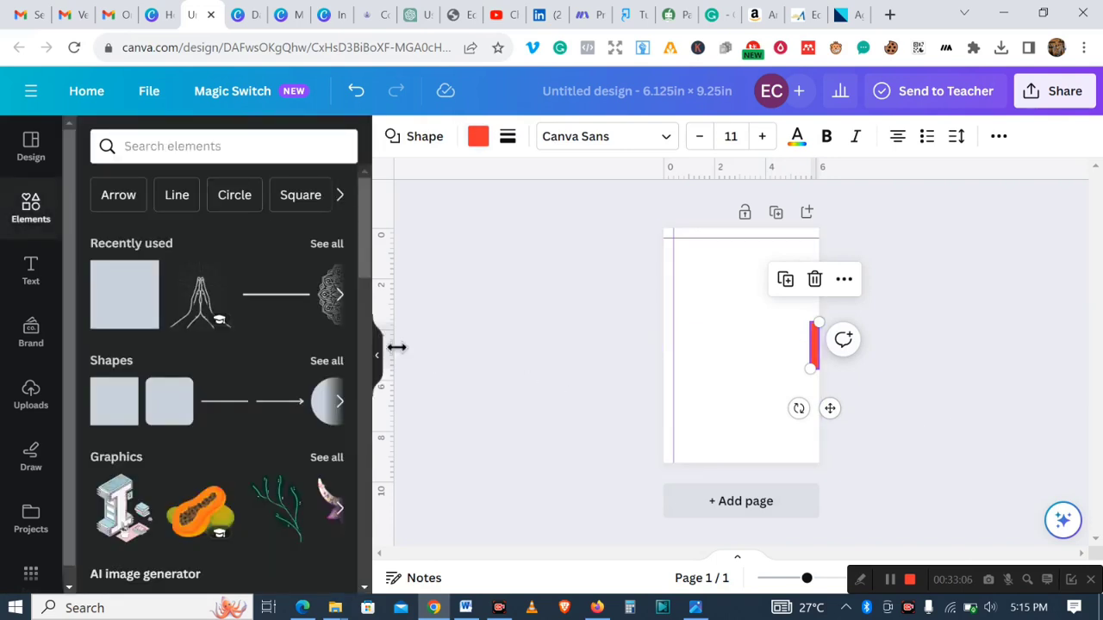
drag(396, 347, 813, 371)
click(900, 437)
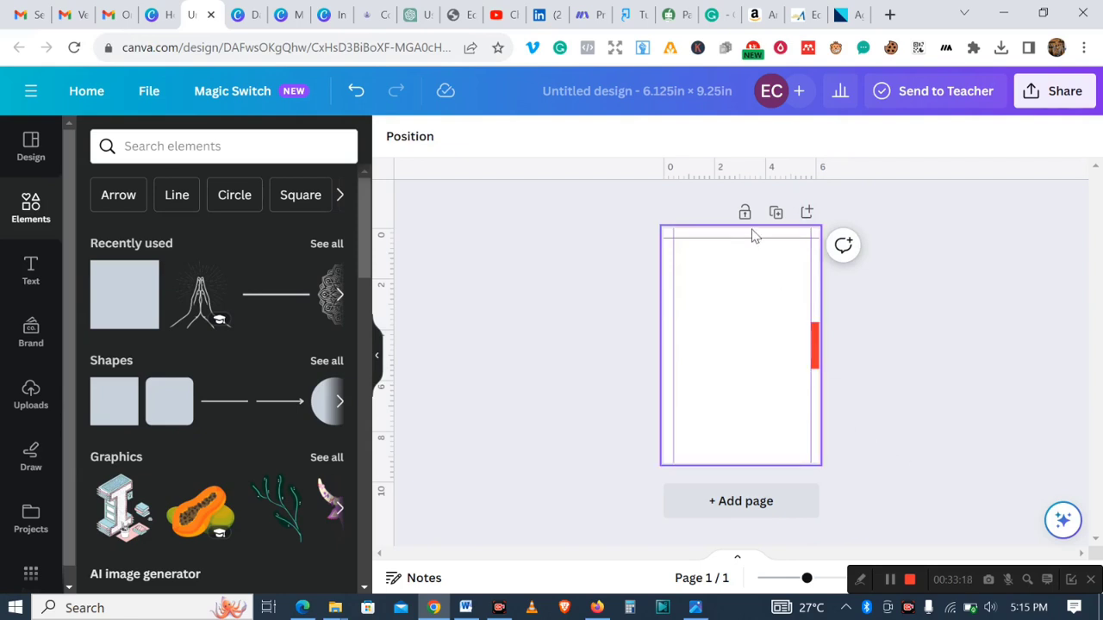
click(817, 341)
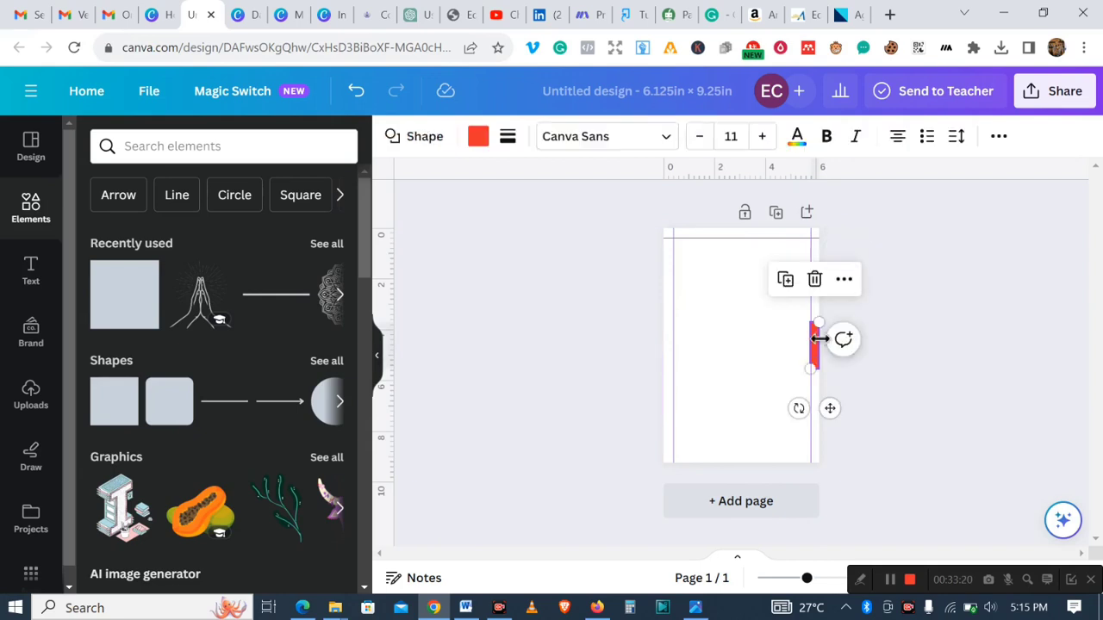
click(815, 280)
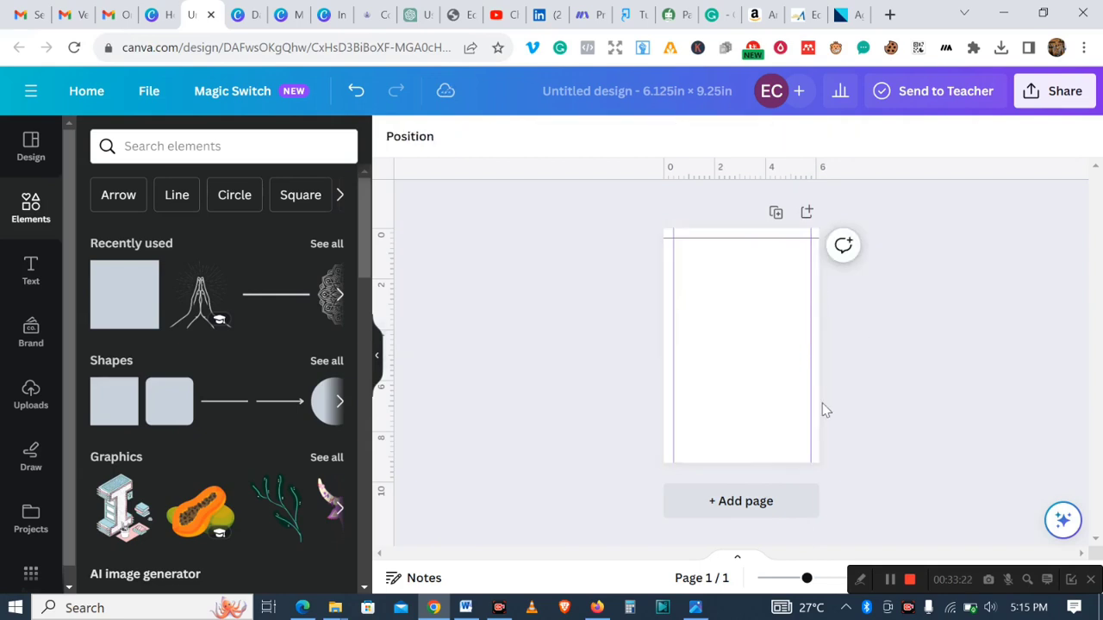
- Add another red square, flatten it into a thin horizontal strip, and move it to the page's bottom edge
click(112, 413)
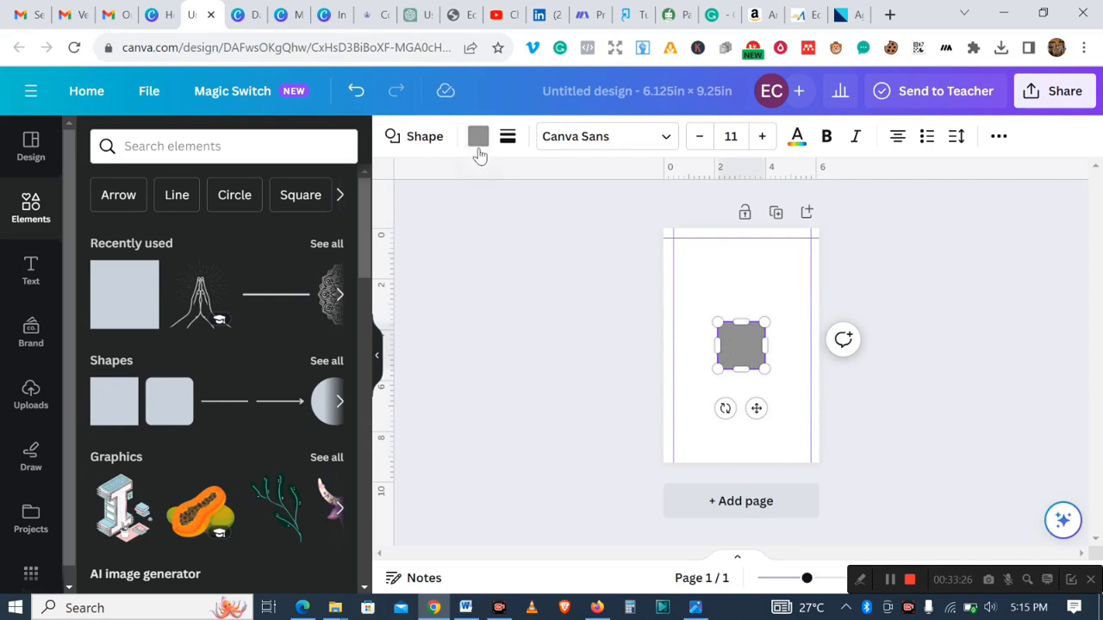
click(479, 142)
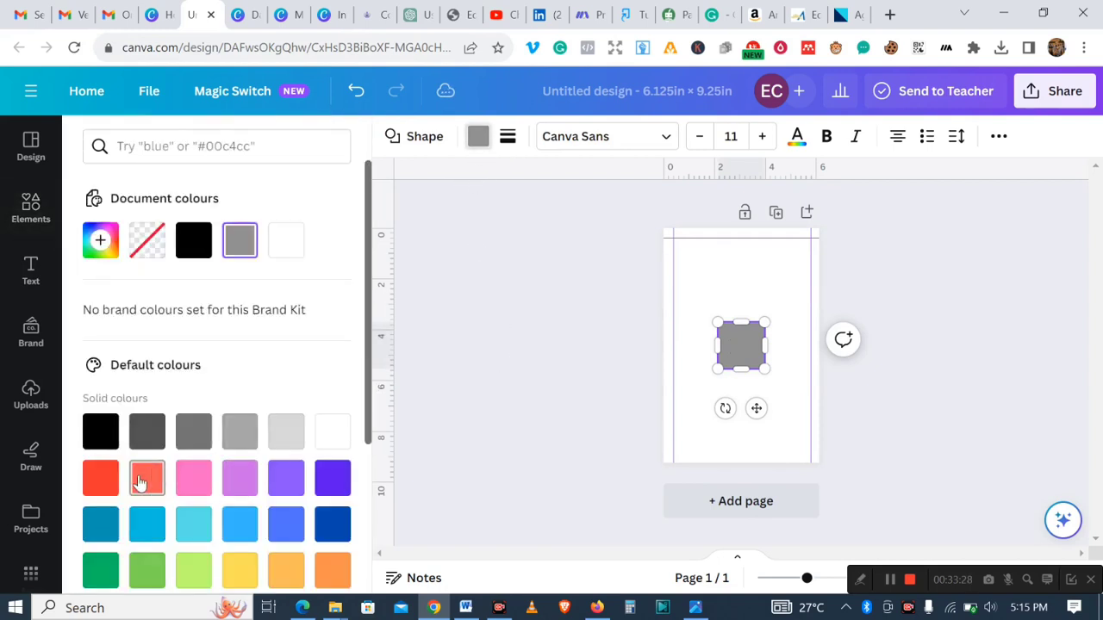
click(99, 476)
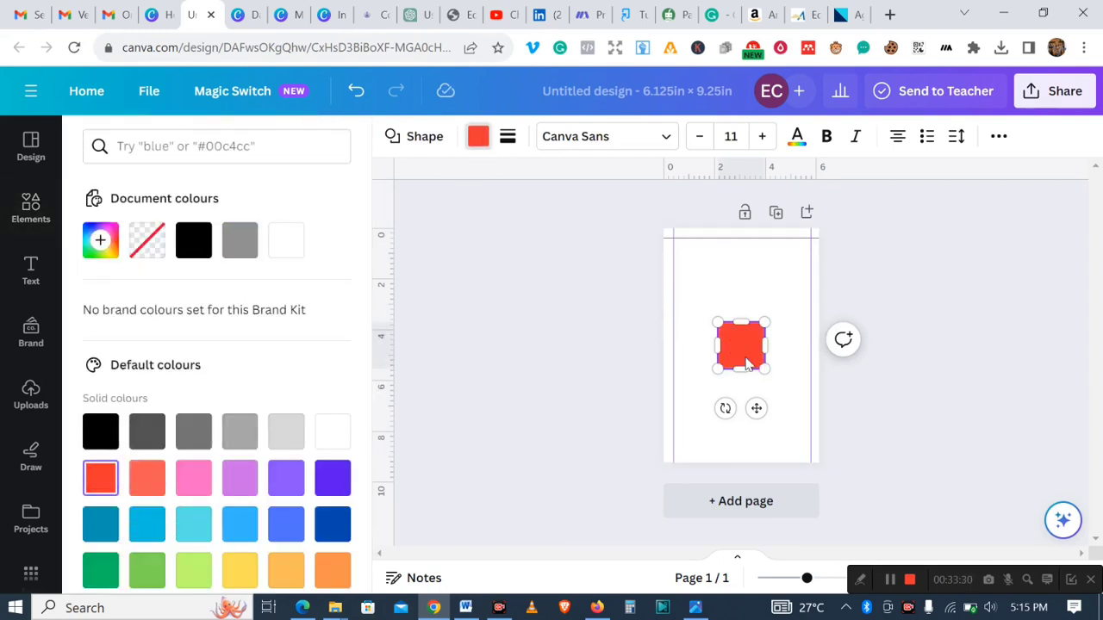
drag(757, 408, 758, 326)
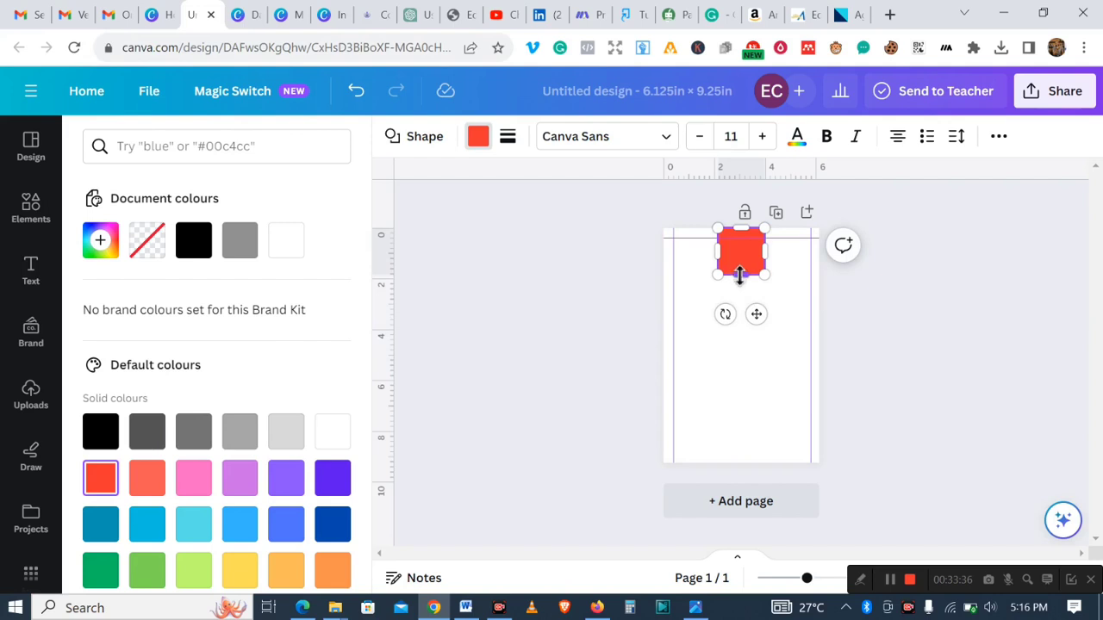
drag(740, 276, 739, 239)
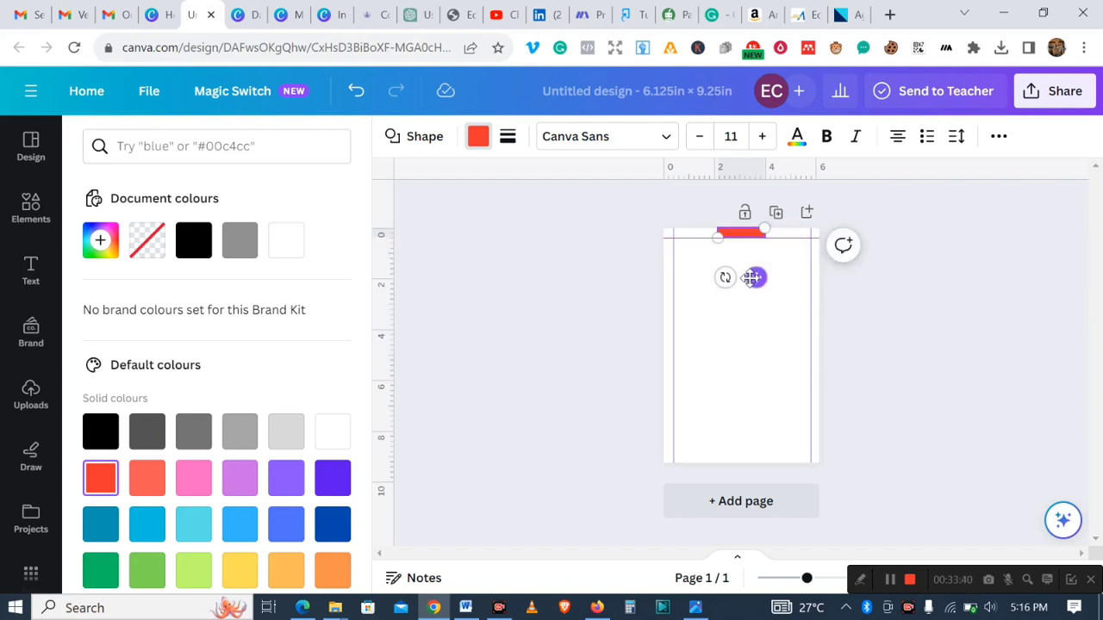
drag(755, 277, 757, 500)
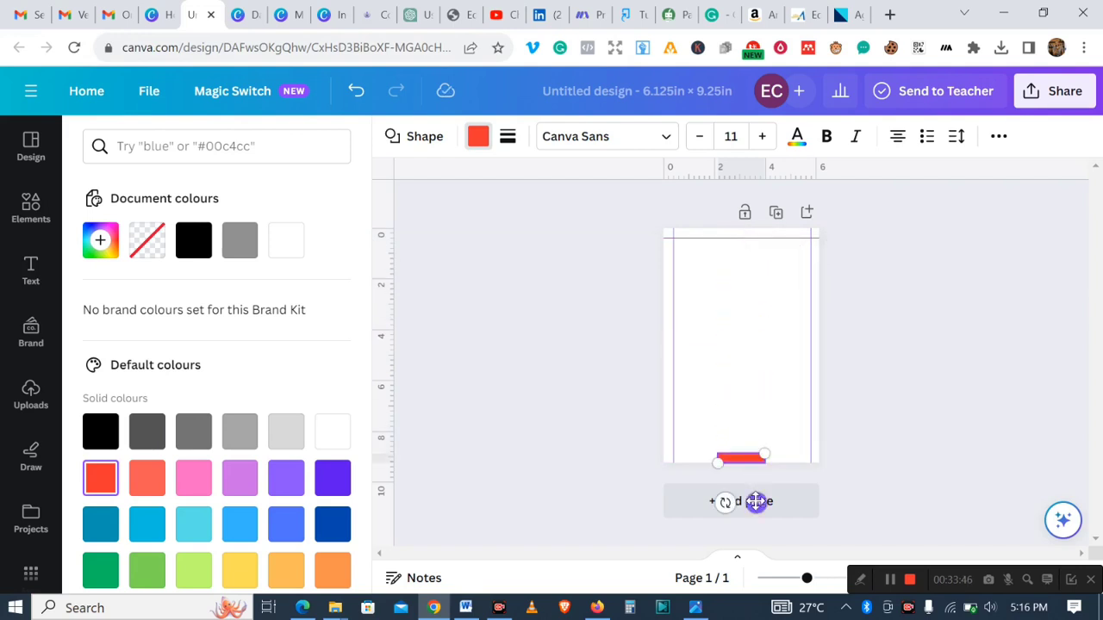
- Add a horizontal guide along the top of the bottom red strip, then delete the strip
drag(733, 176, 791, 465)
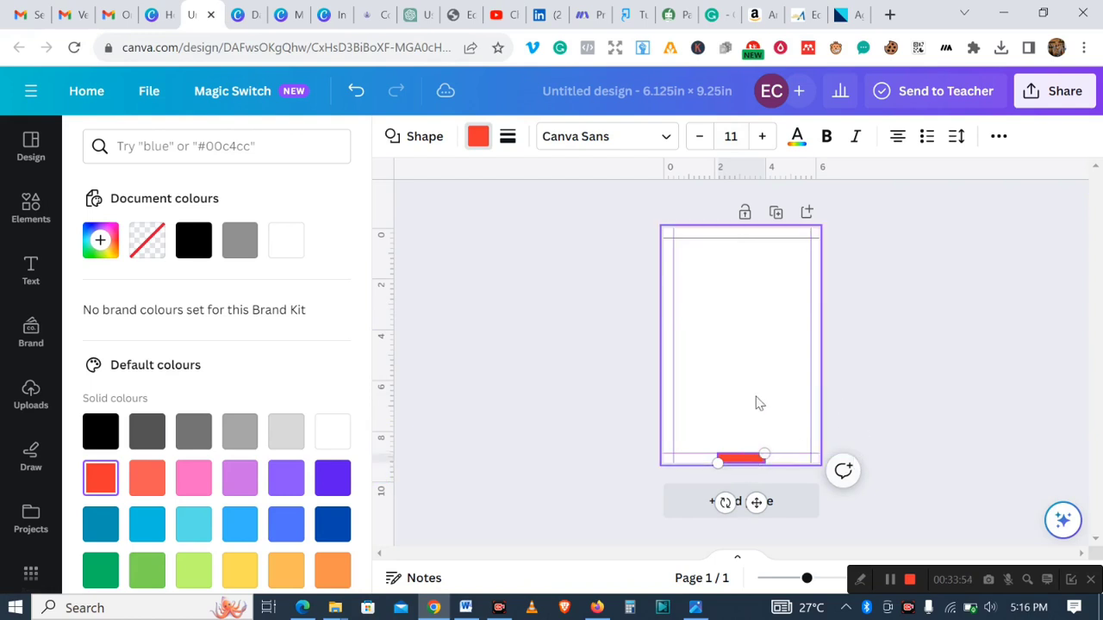
click(751, 425)
click(756, 459)
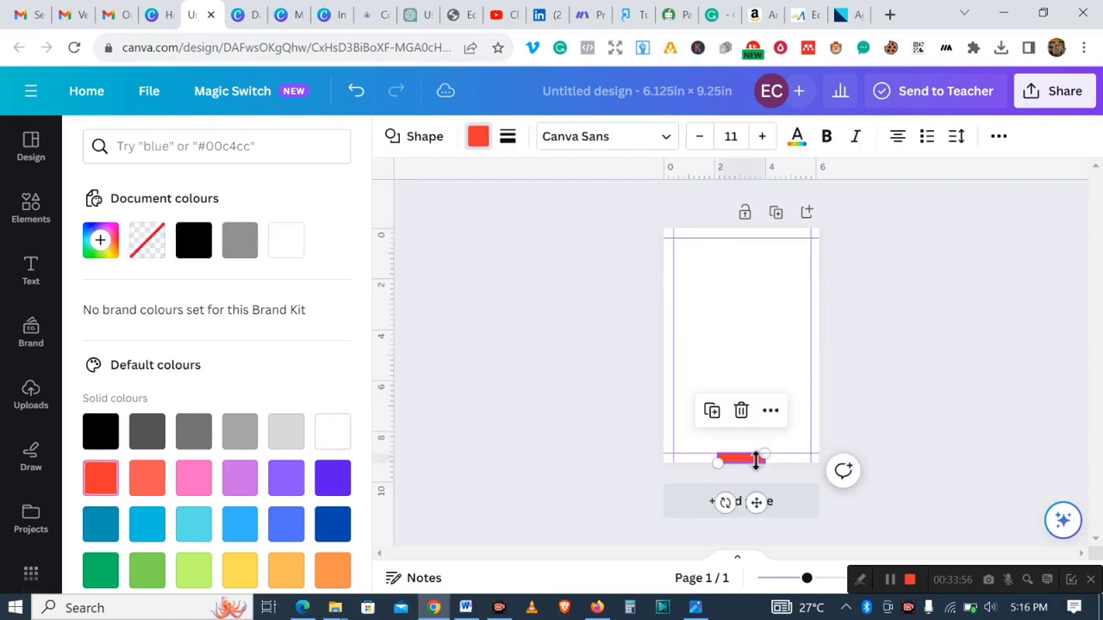
click(741, 410)
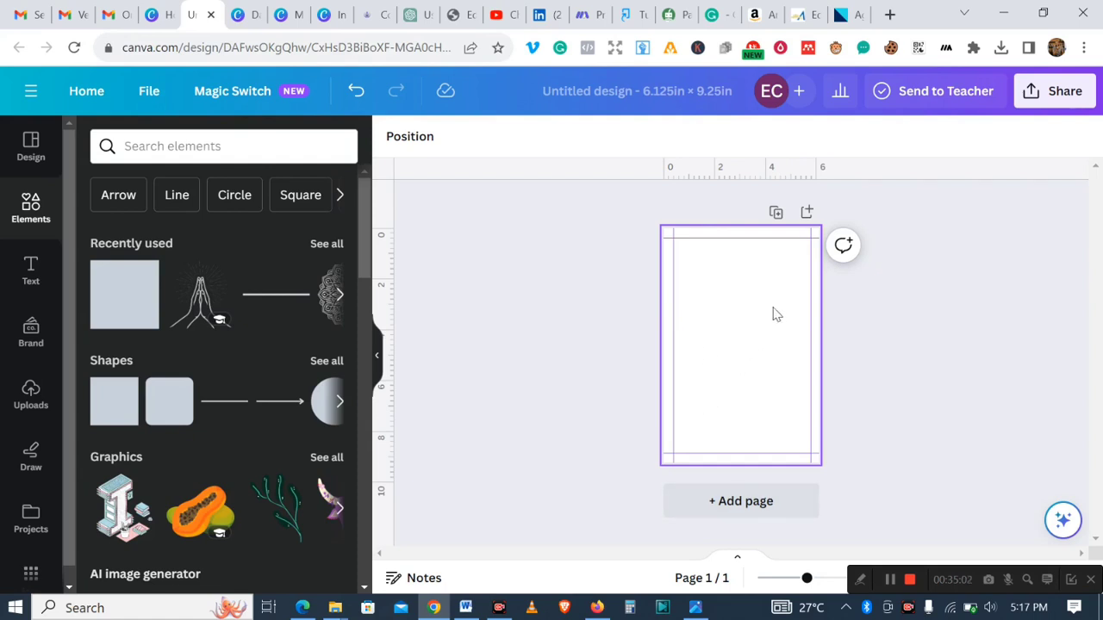
- Duplicate the page with its margin guides
click(780, 215)
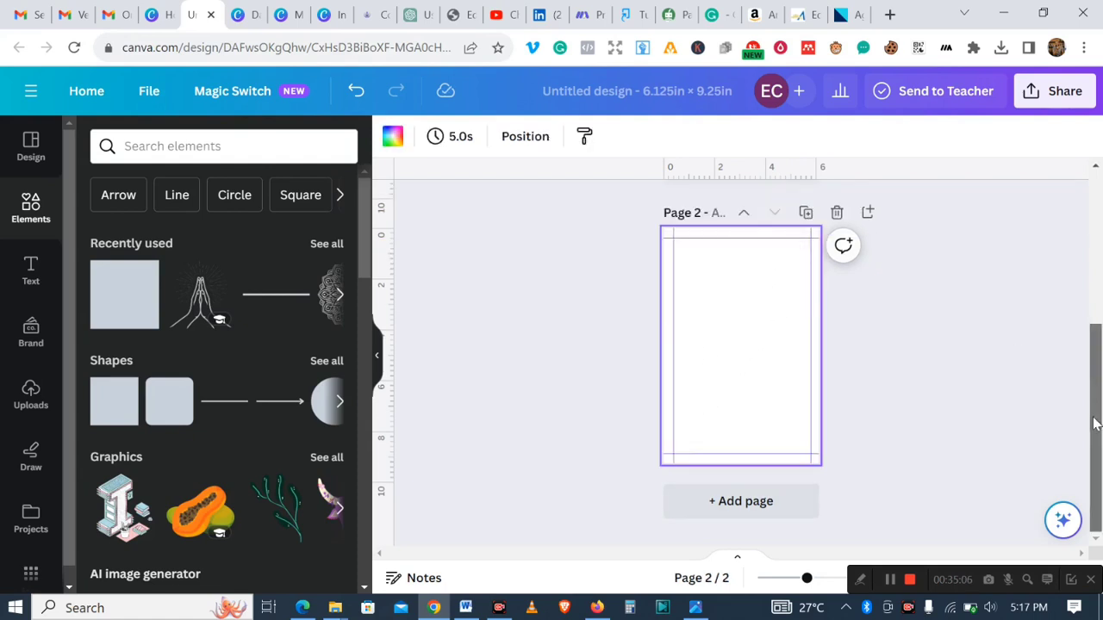
drag(1097, 388, 1087, 195)
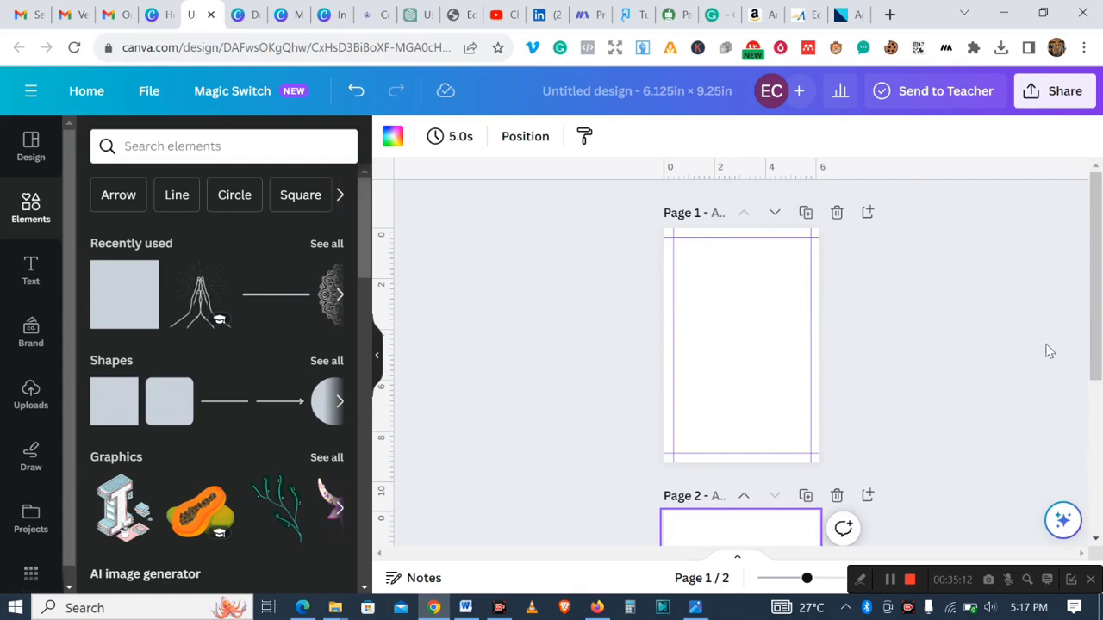
drag(1097, 343, 1092, 449)
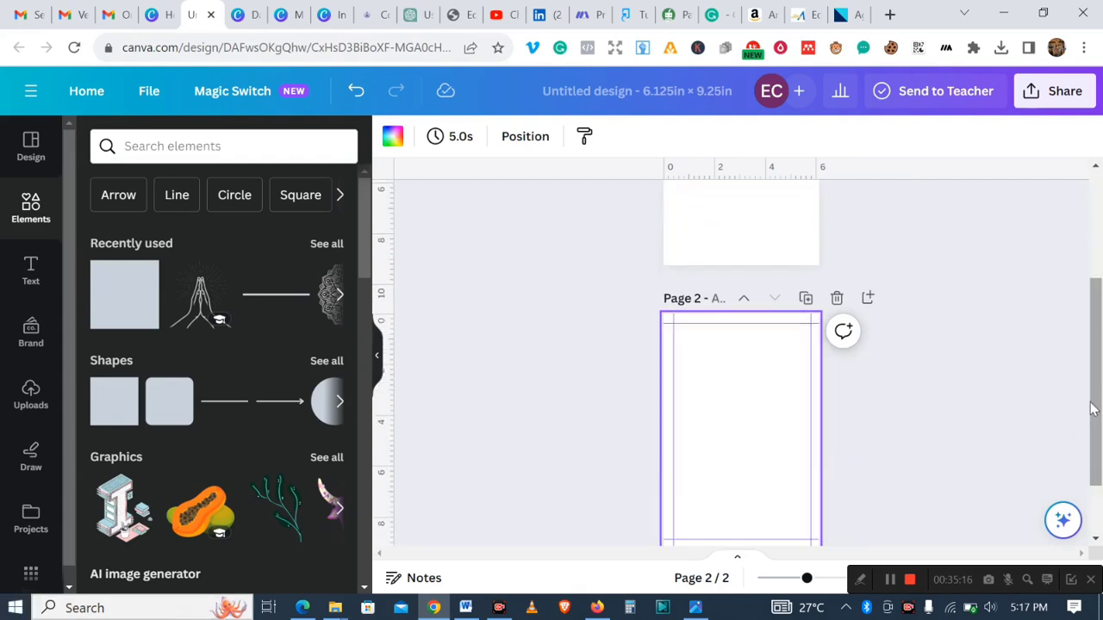
drag(1095, 416, 1093, 320)
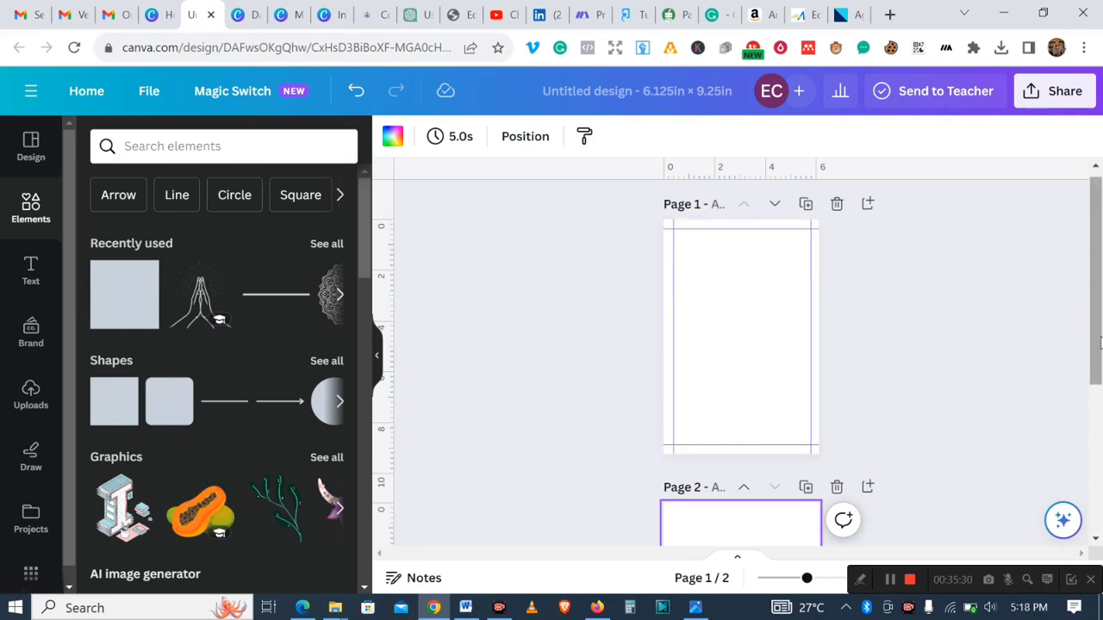
drag(1097, 338, 1090, 441)
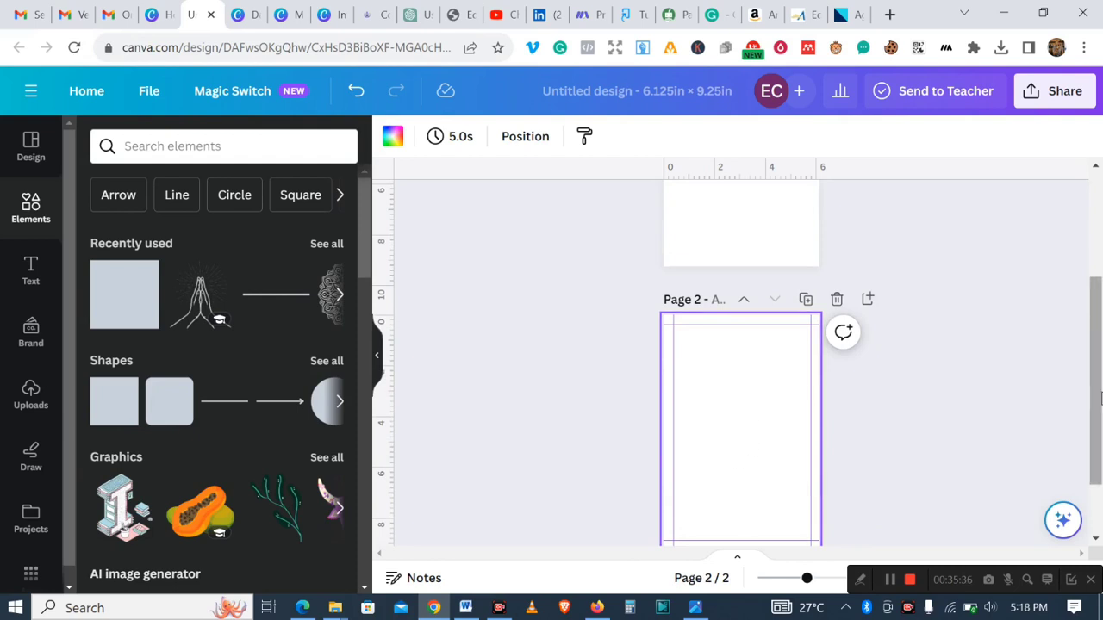
drag(1099, 396, 1099, 445)
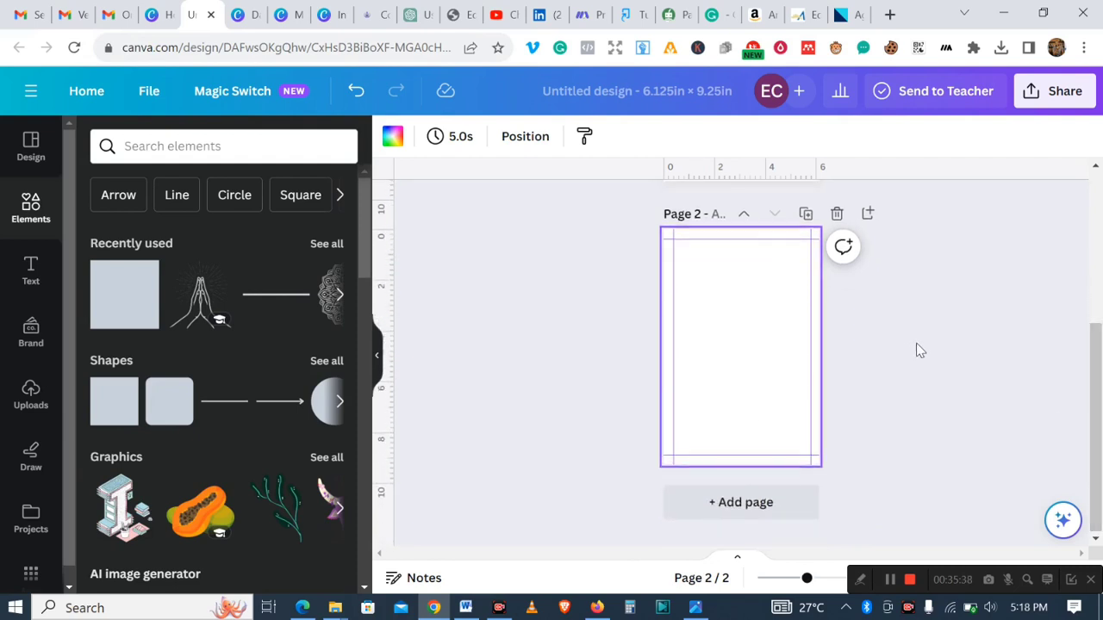
- Search the elements library for lines
click(218, 412)
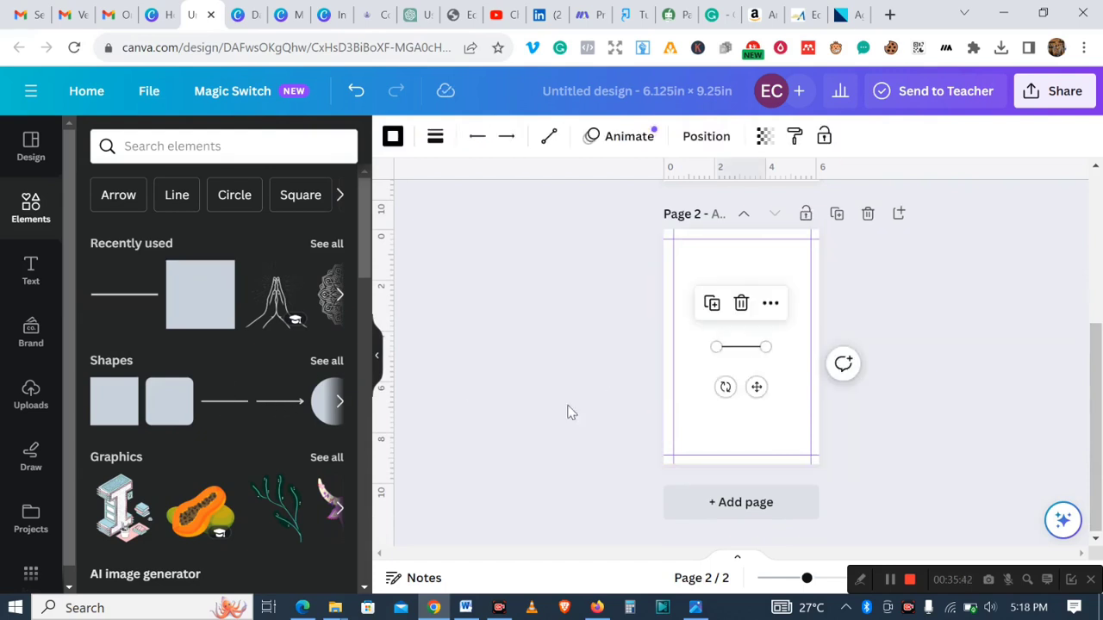
click(741, 303)
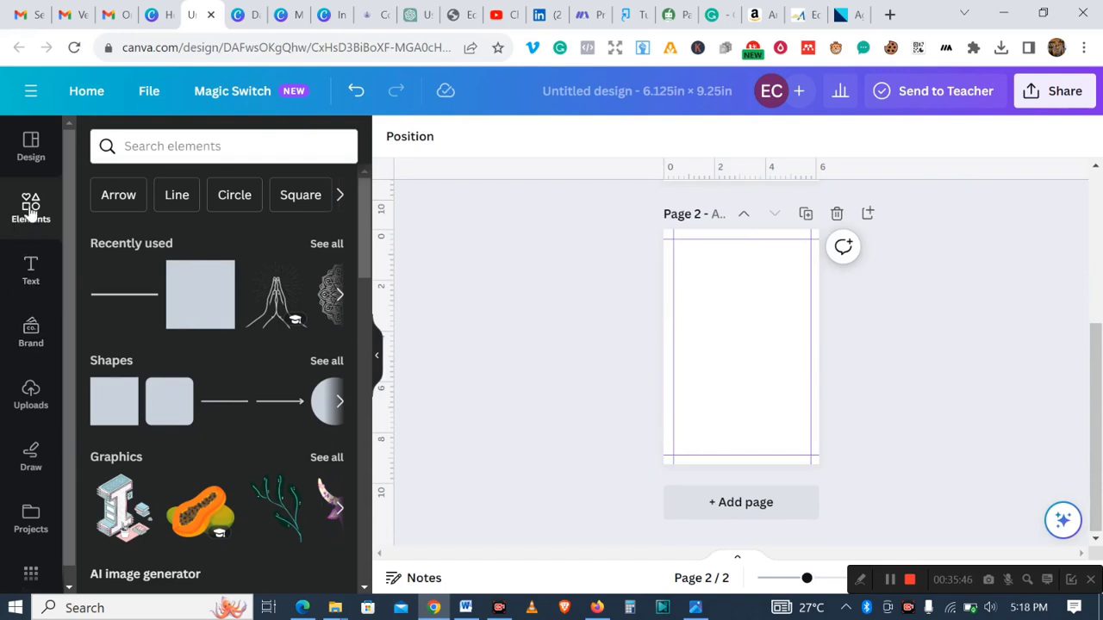
click(226, 151)
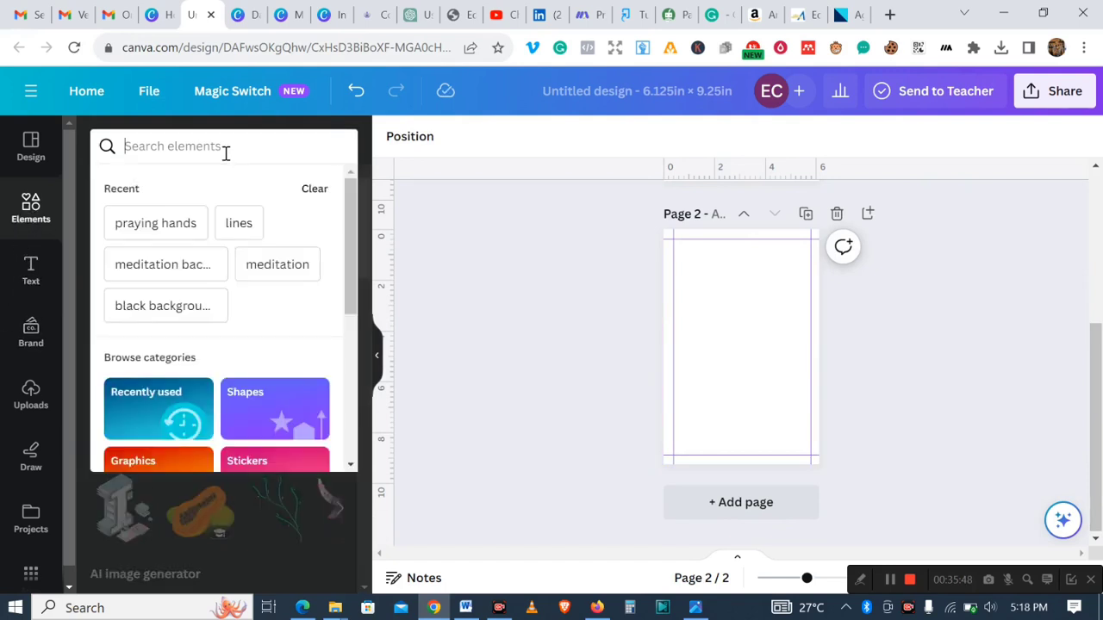
text(line)
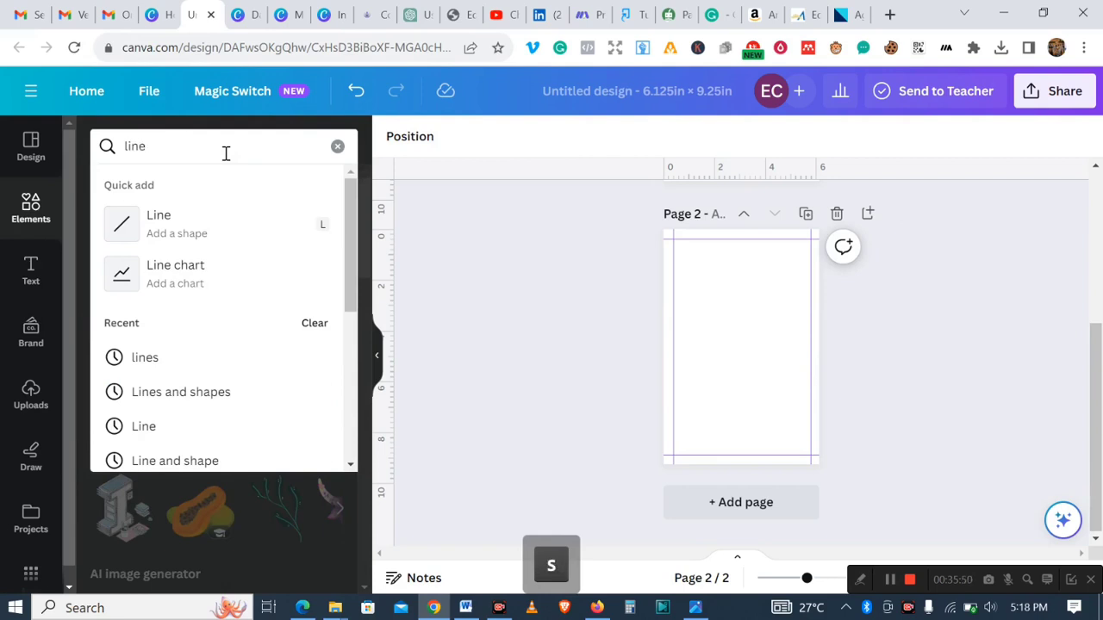
text(s)
key(Return)
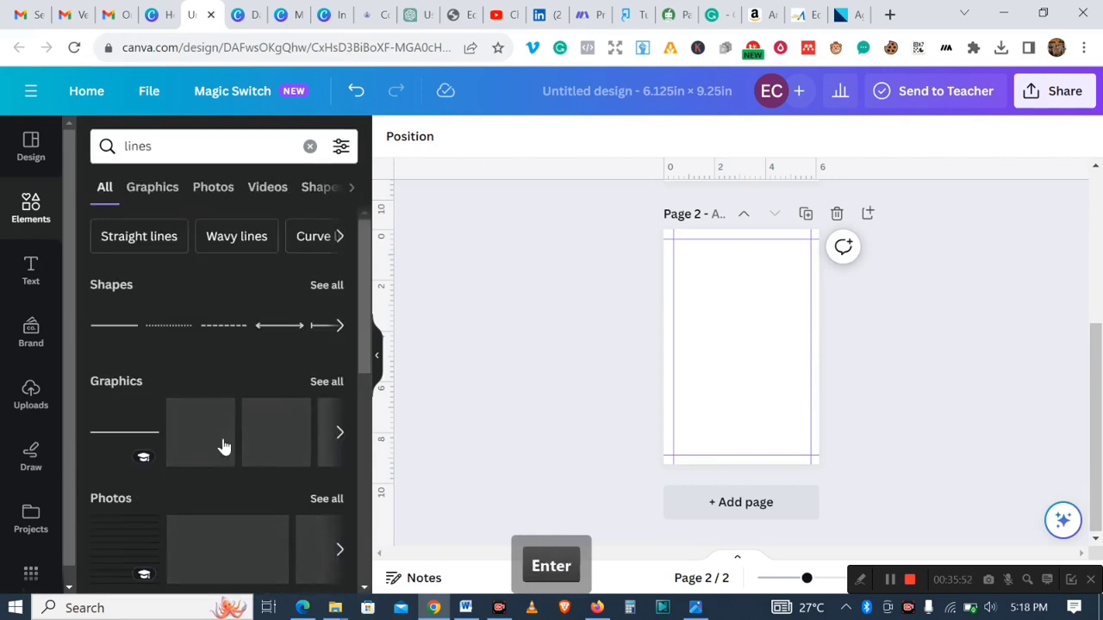
- Add a plain line graphic to page 2 and lower its transparency to about 7
click(106, 433)
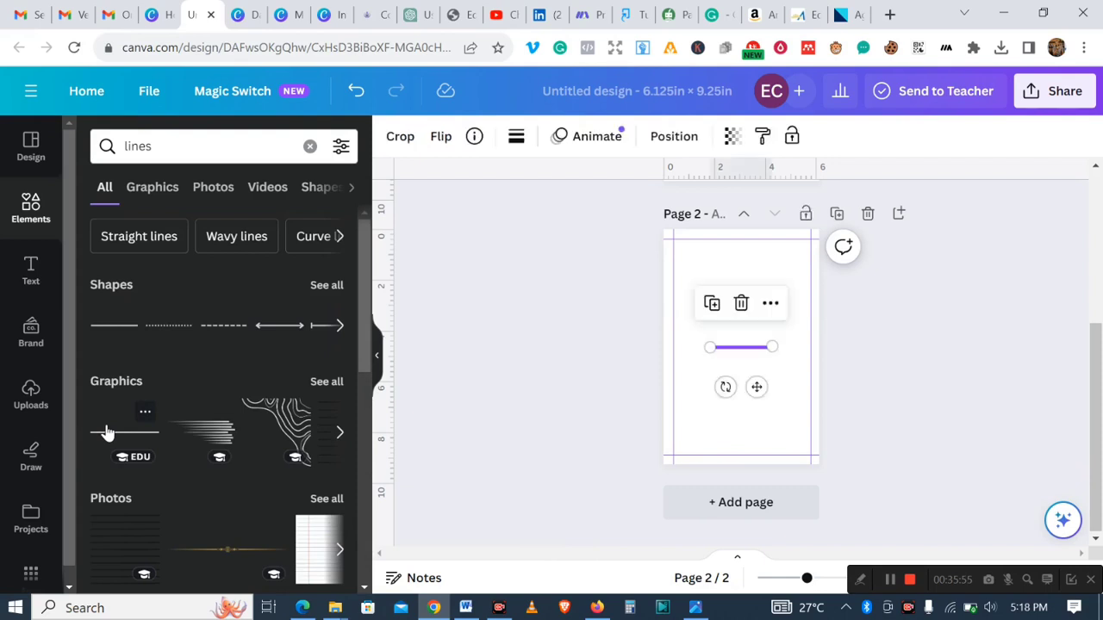
click(920, 379)
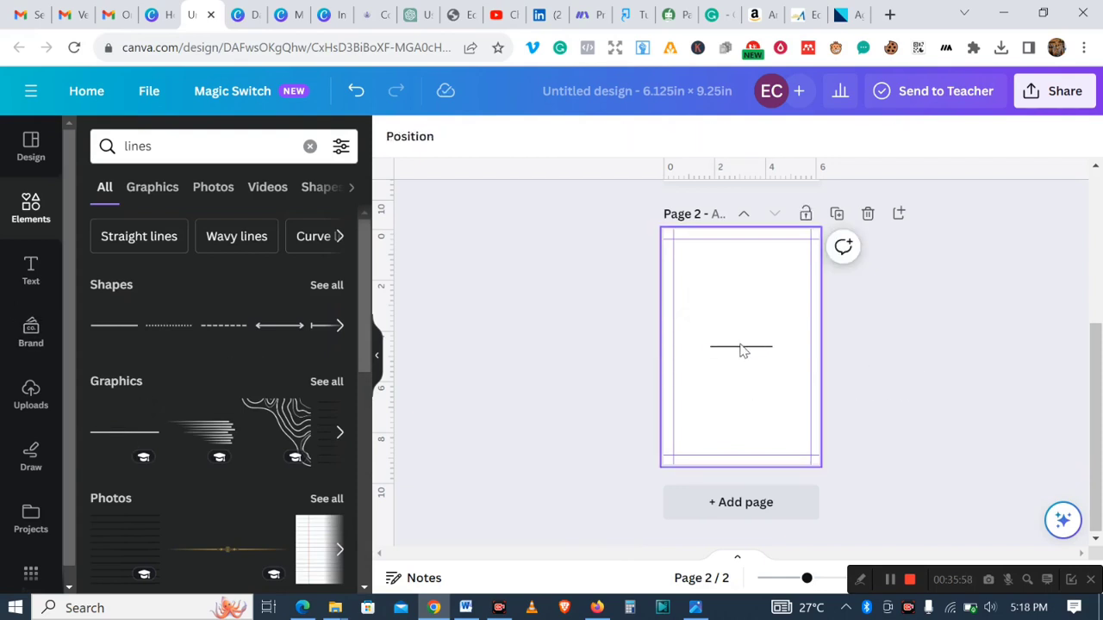
click(742, 348)
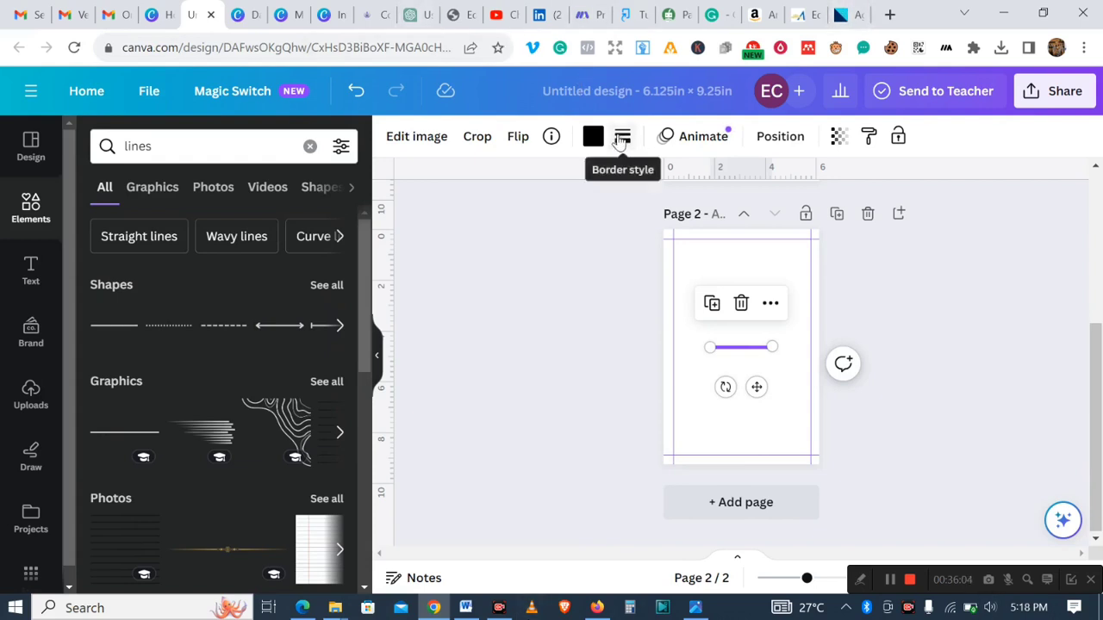
click(619, 140)
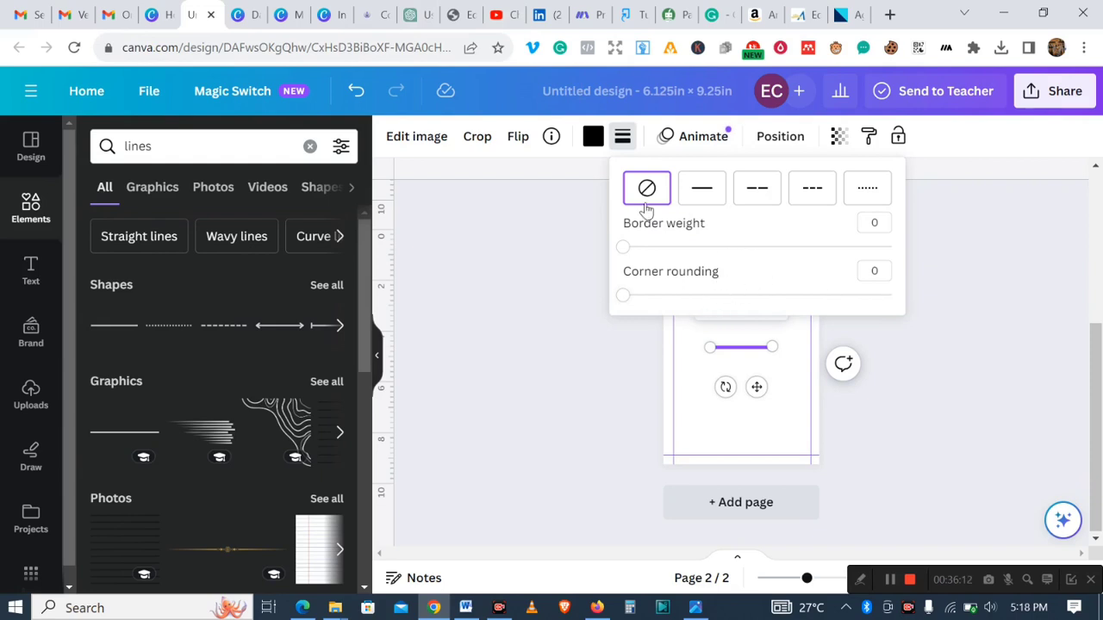
click(976, 278)
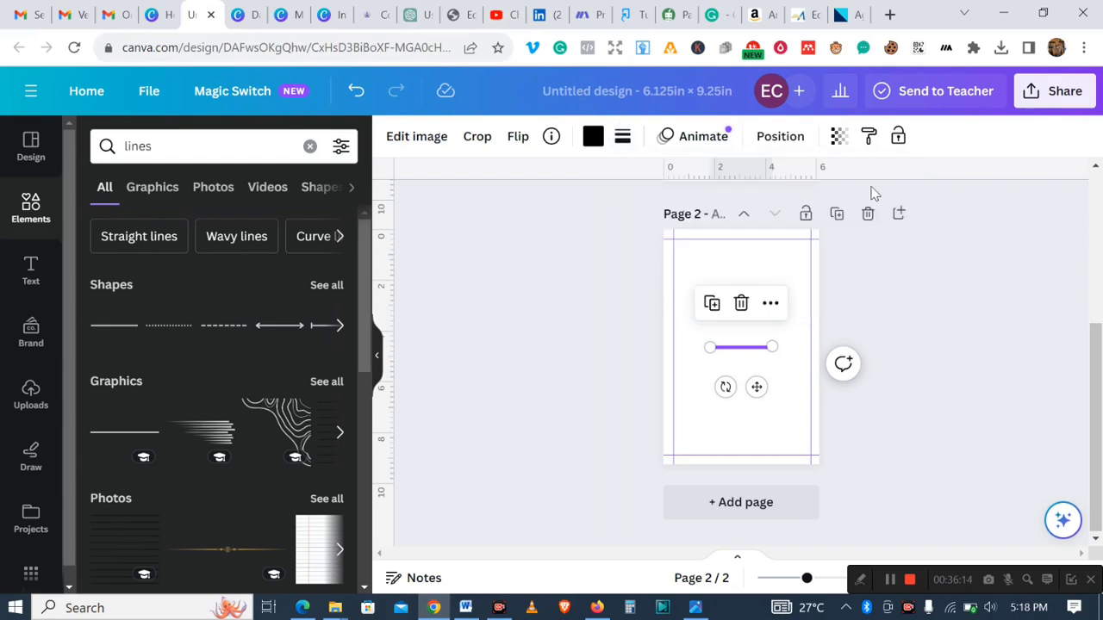
click(838, 138)
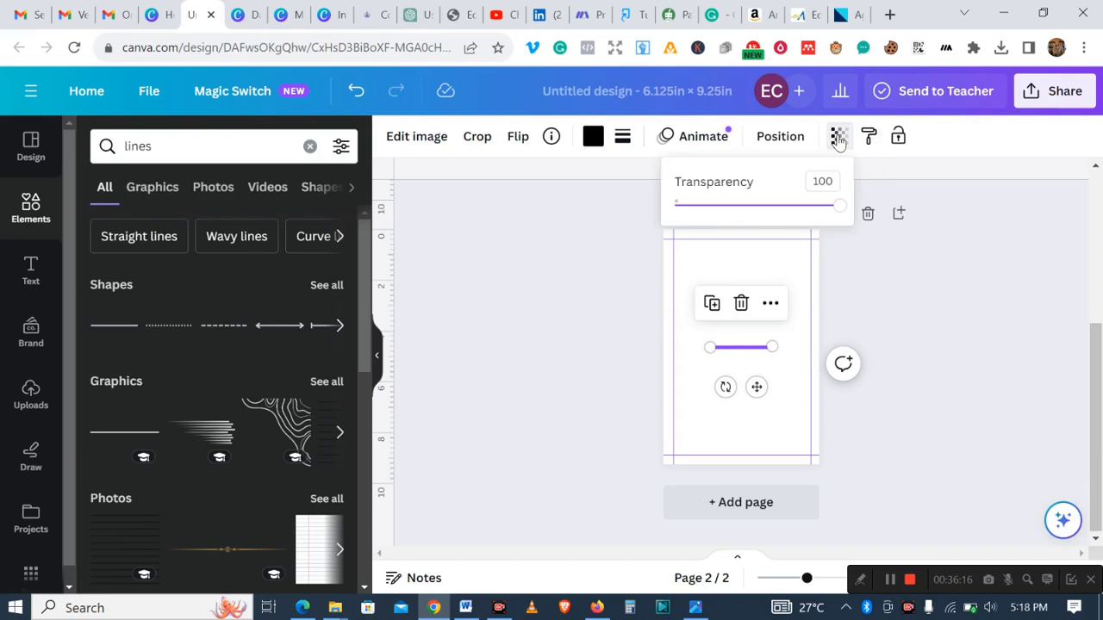
drag(840, 207, 686, 211)
click(961, 320)
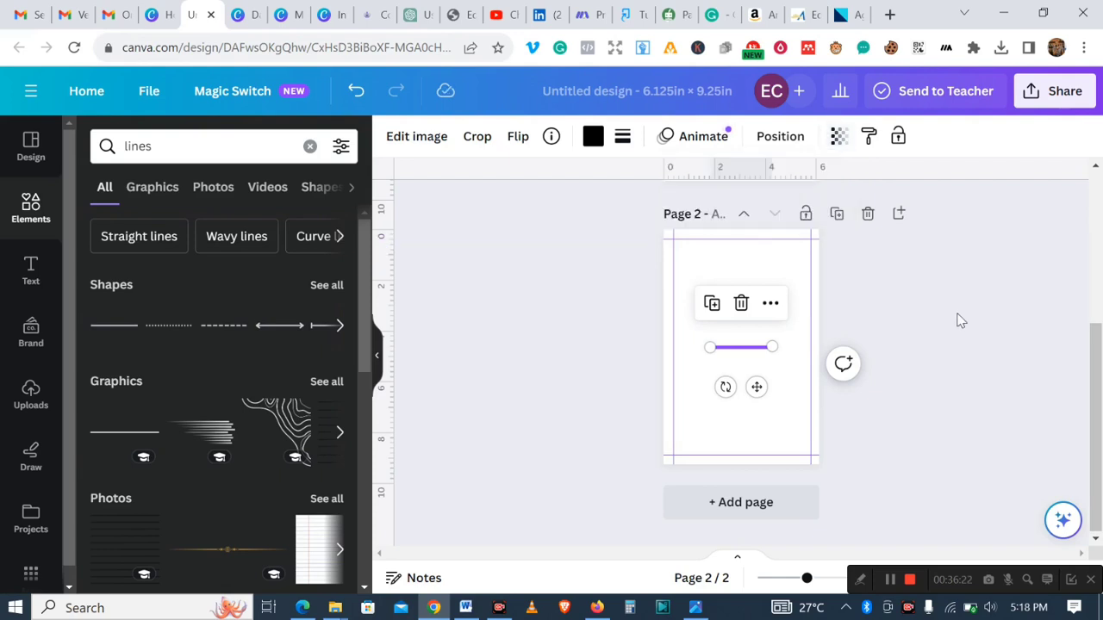
click(961, 321)
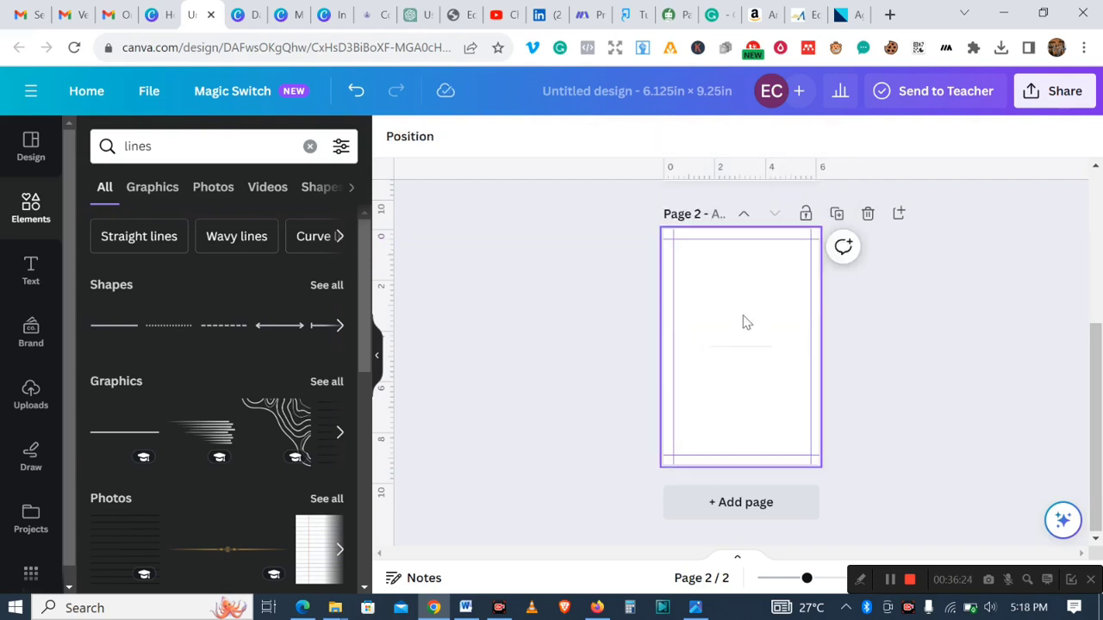
- Fine-tune the line graphic's transparency again and remove the graphic from the page
click(740, 348)
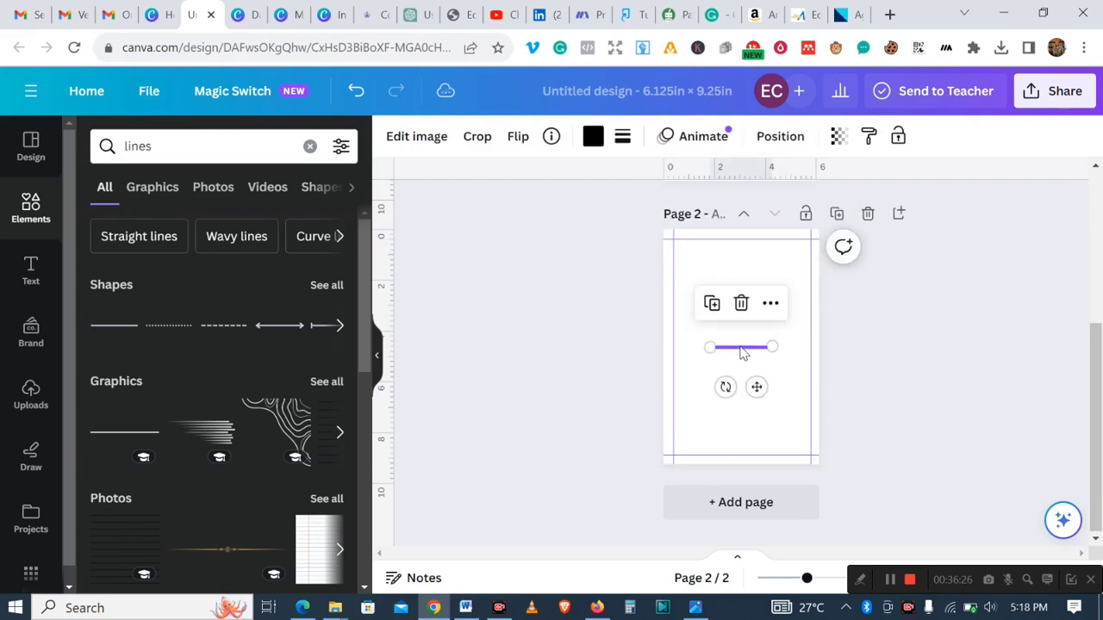
click(839, 136)
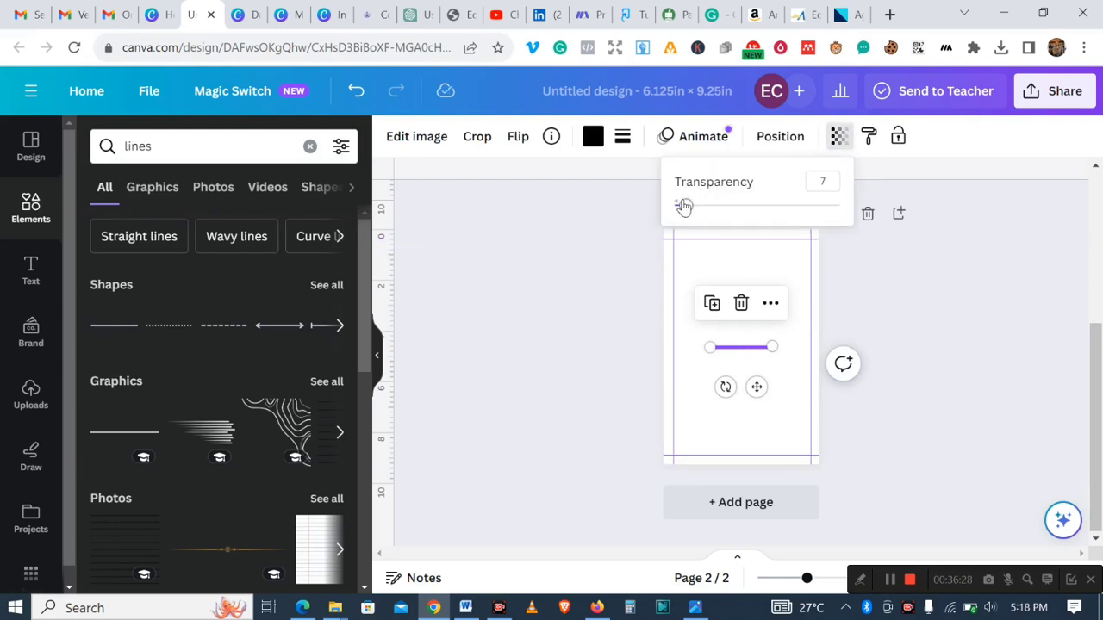
drag(684, 205, 695, 205)
click(978, 363)
click(978, 363)
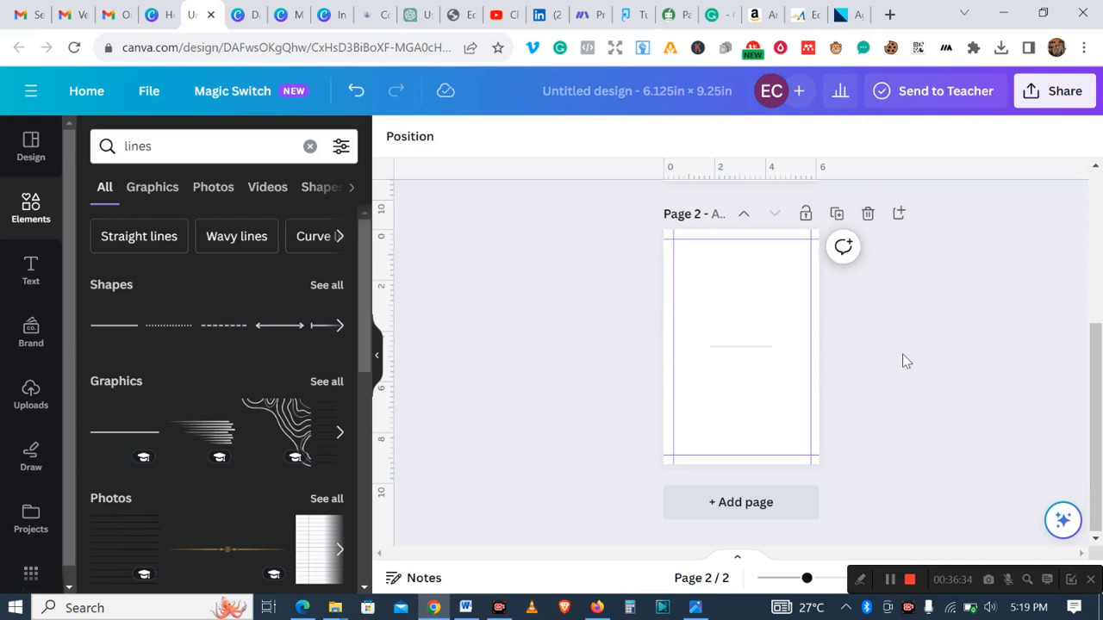
click(739, 350)
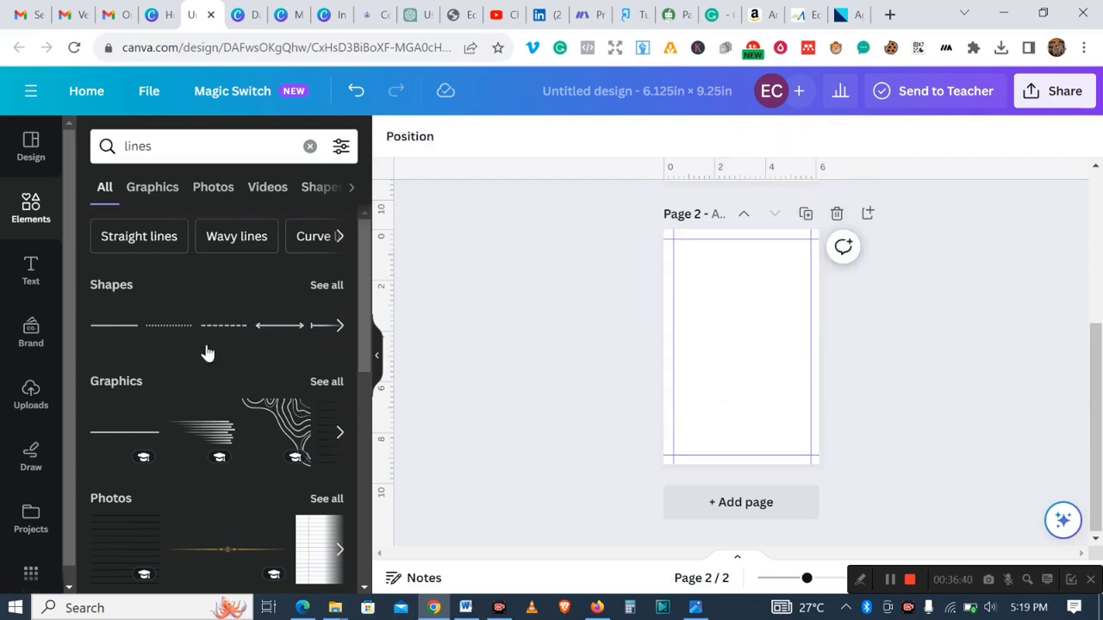
- Add a straight line shape to page 2 and lower its transparency
click(106, 327)
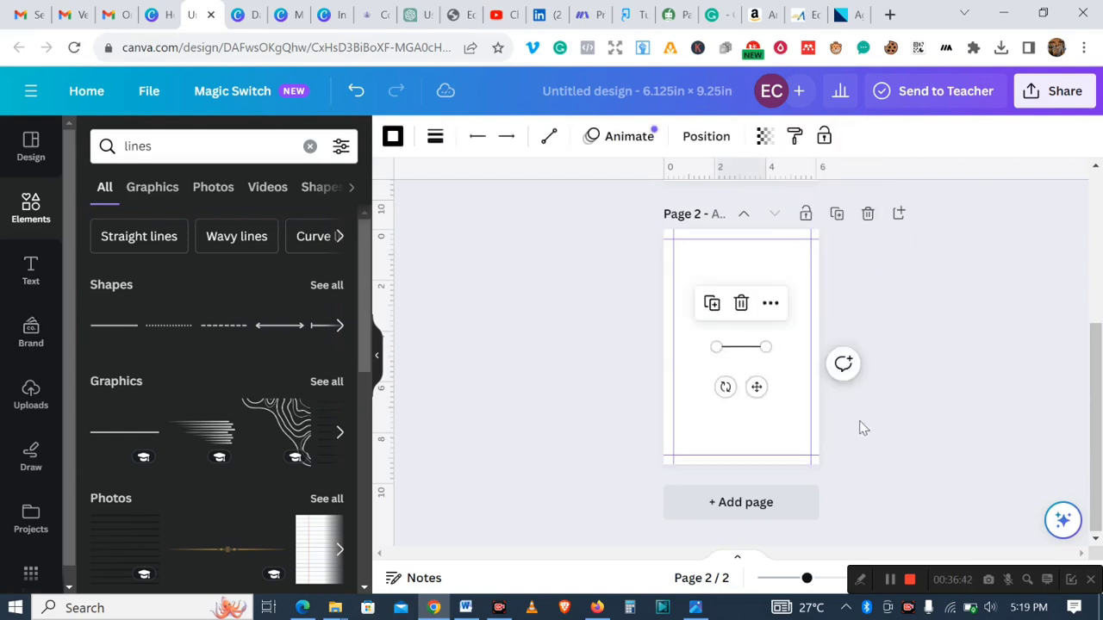
click(1037, 410)
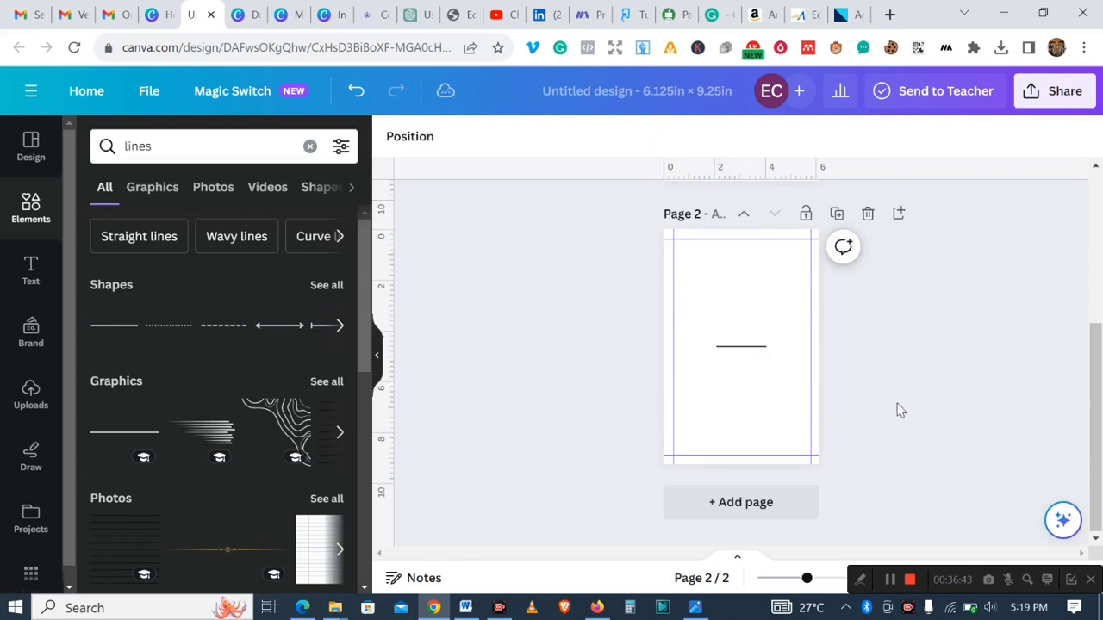
click(743, 347)
click(764, 136)
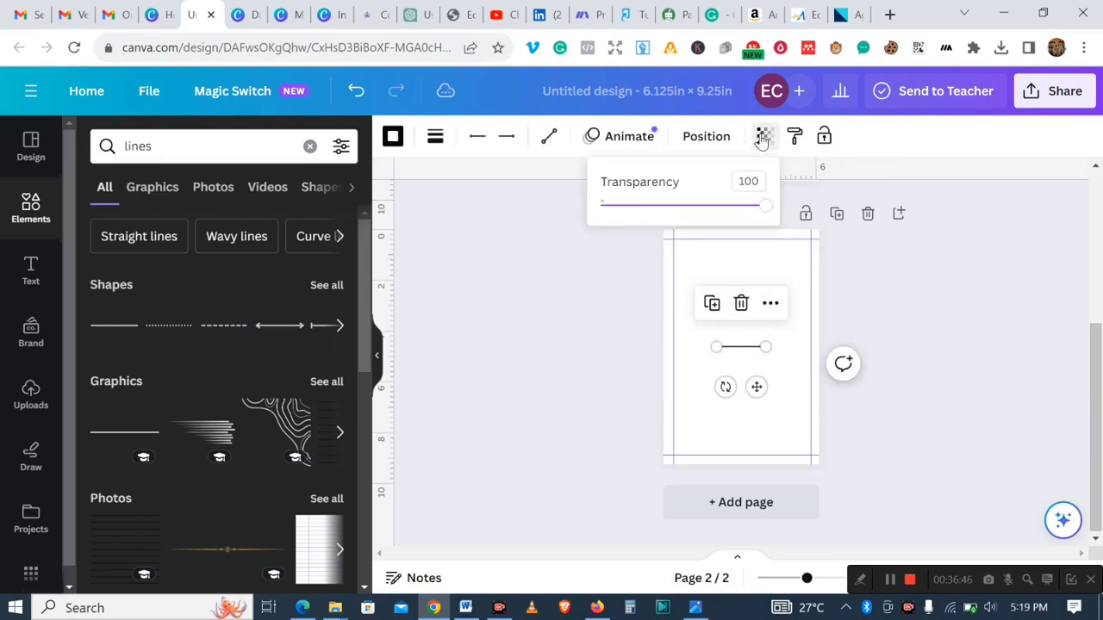
drag(766, 209, 706, 207)
click(986, 349)
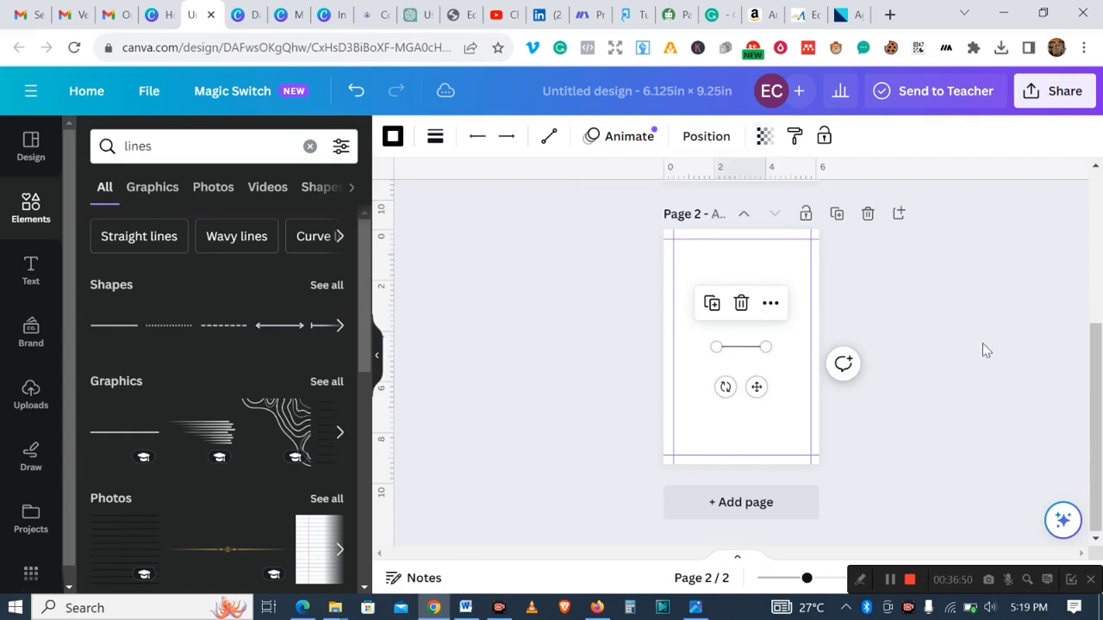
click(1082, 407)
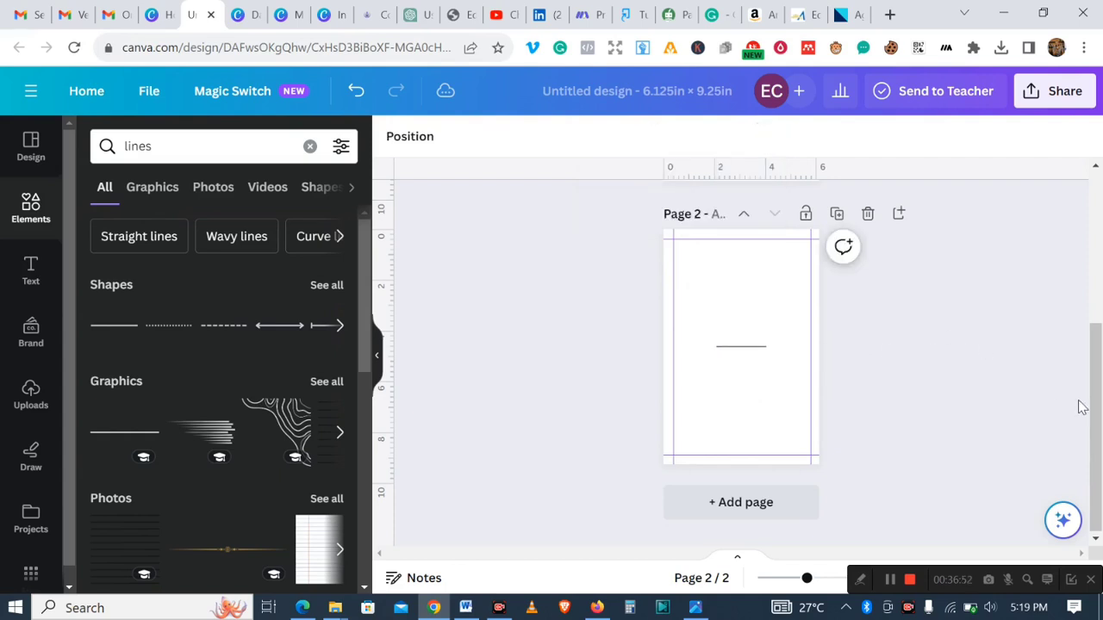
- Stretch the line shape horizontally across the full width of page 2 at mid-height, keeping weight 4
click(741, 348)
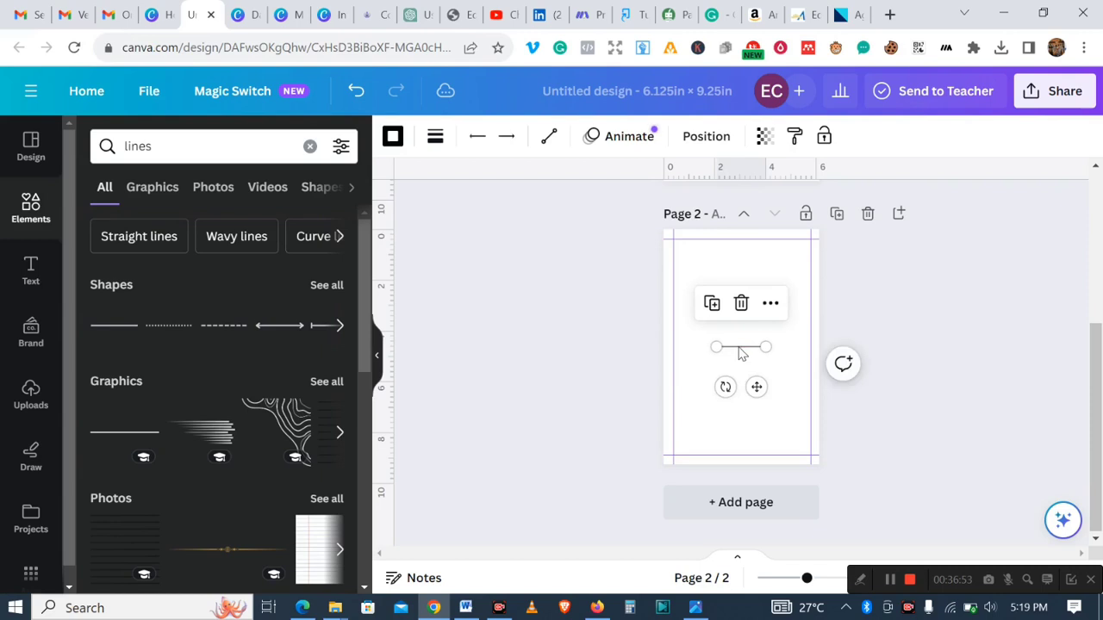
click(435, 138)
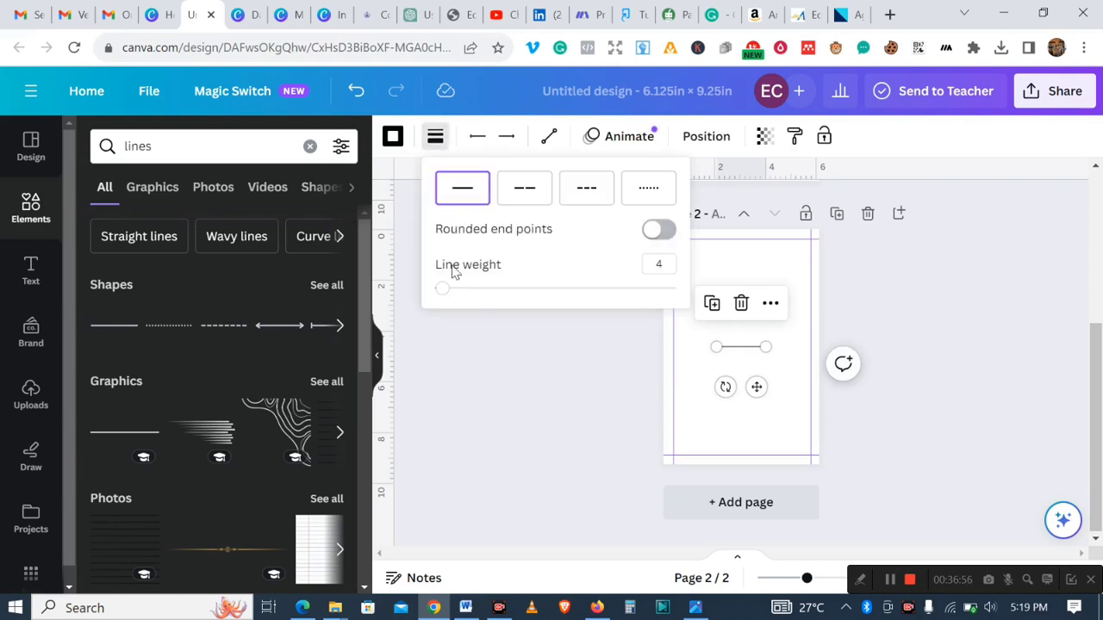
drag(440, 292, 443, 293)
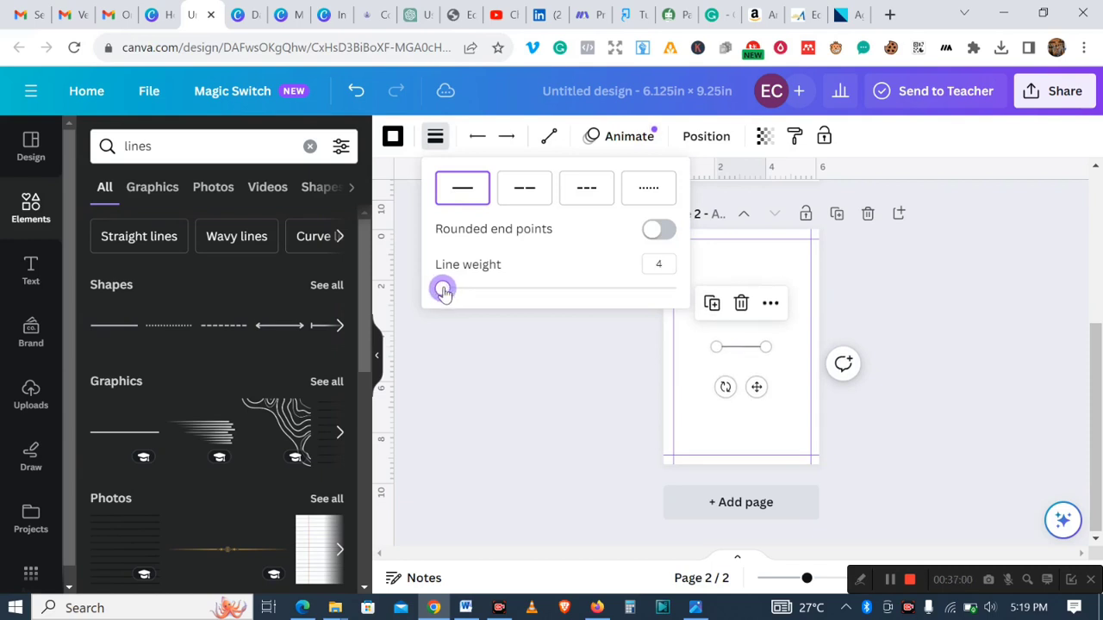
click(1004, 317)
click(1000, 317)
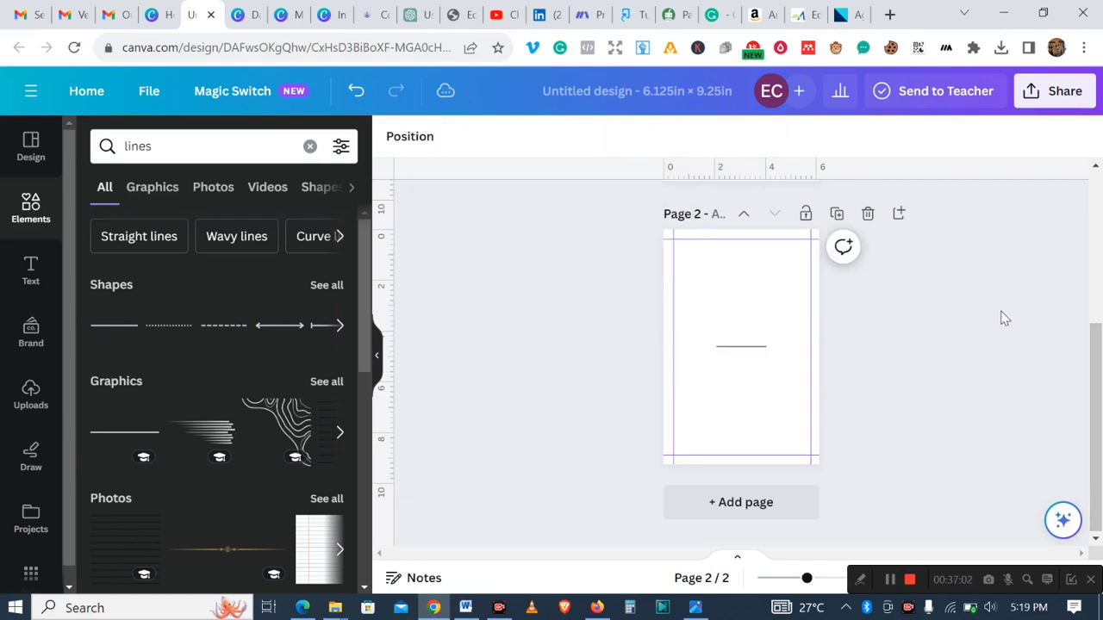
click(734, 346)
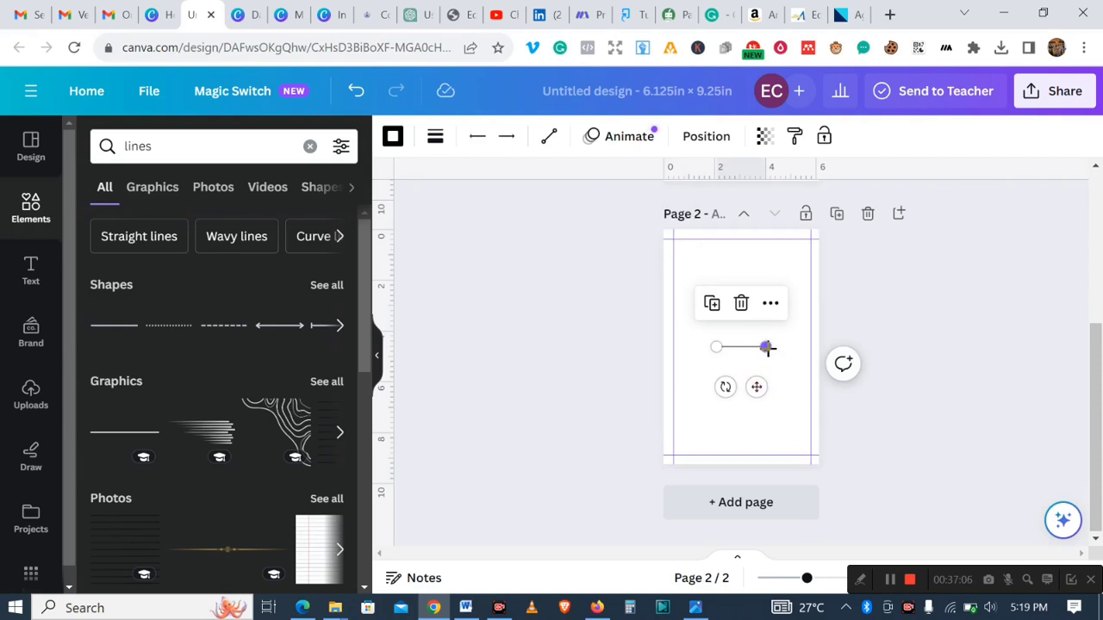
drag(767, 347, 818, 347)
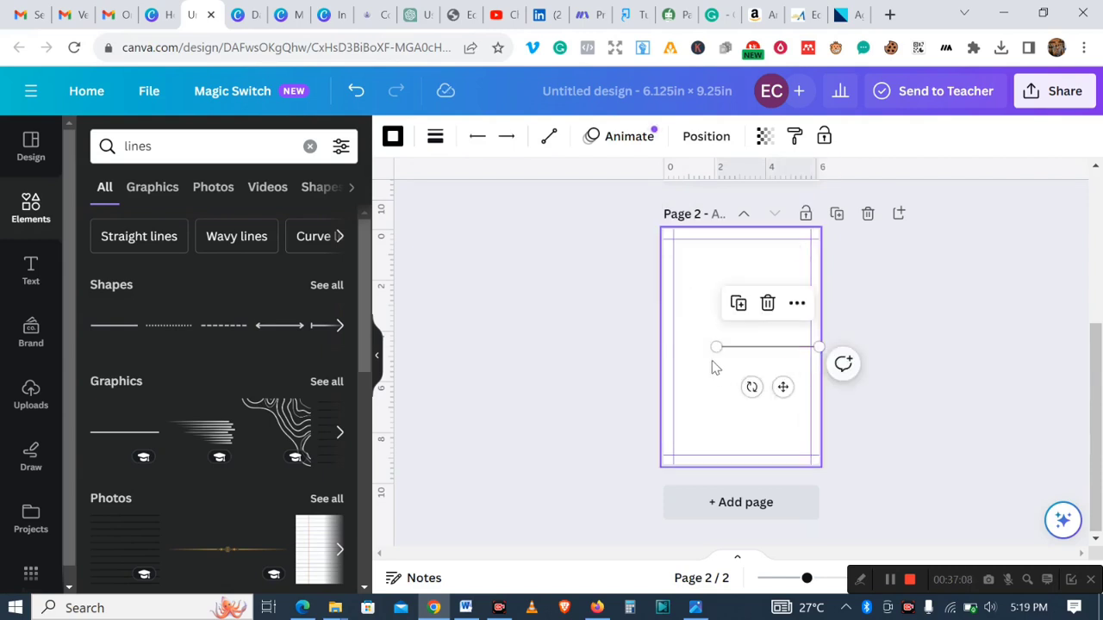
drag(710, 349, 632, 348)
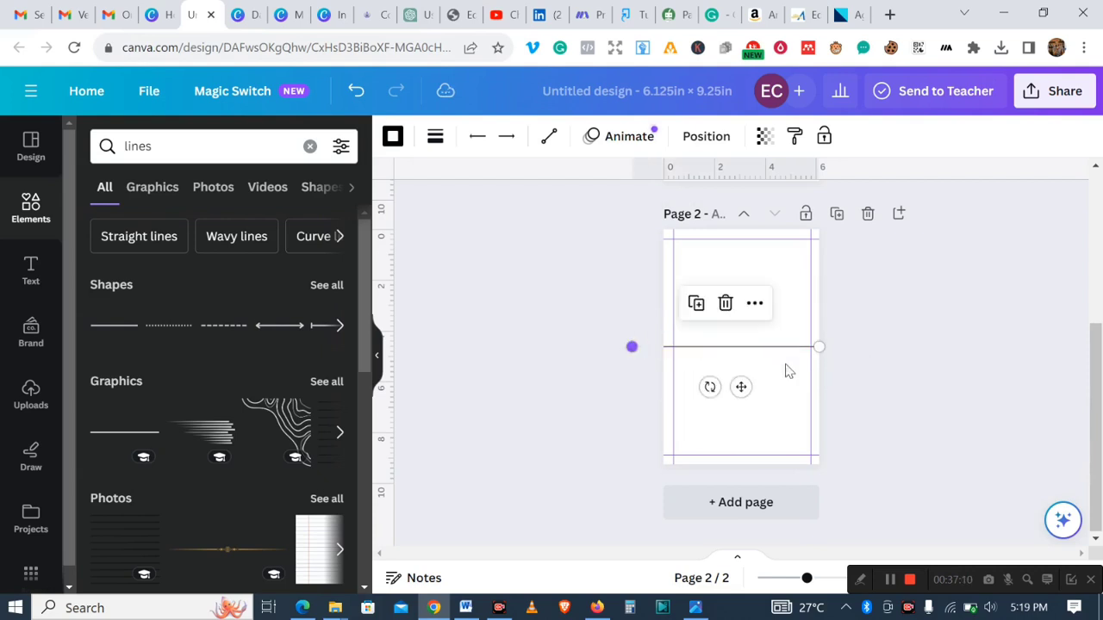
click(1025, 367)
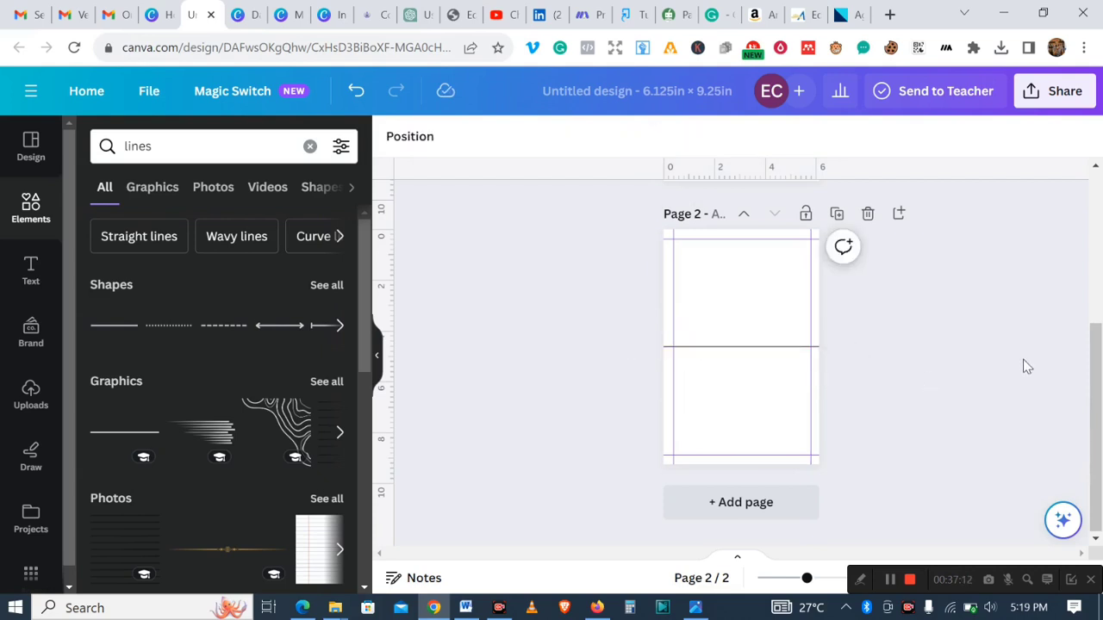
- Set the line shape's transparency on page 2 to 47
click(740, 348)
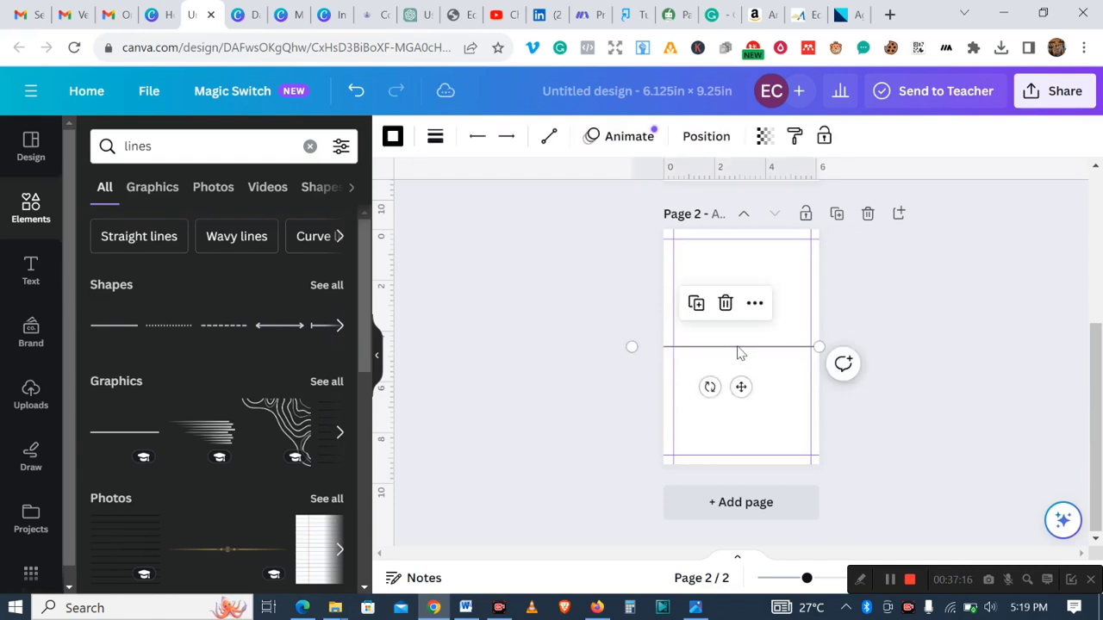
click(765, 136)
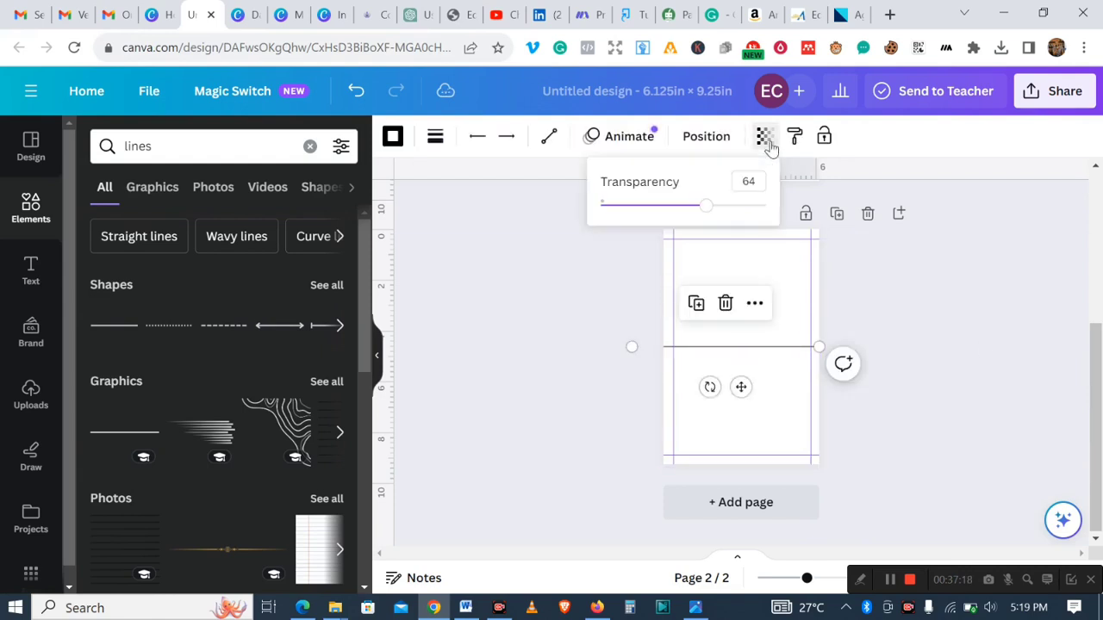
drag(709, 211, 679, 209)
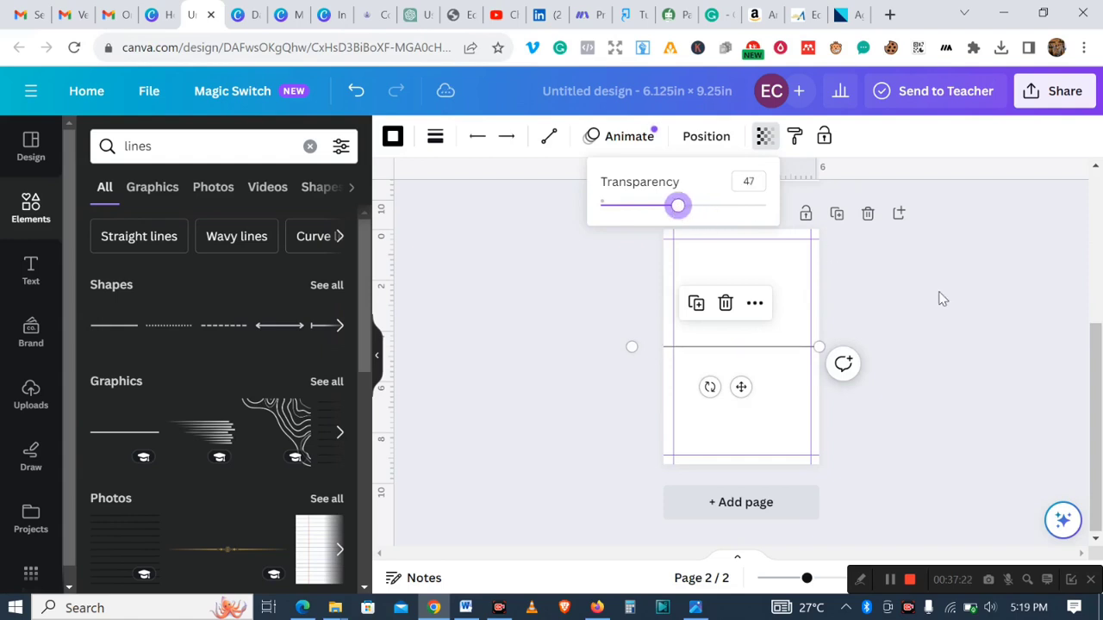
click(961, 311)
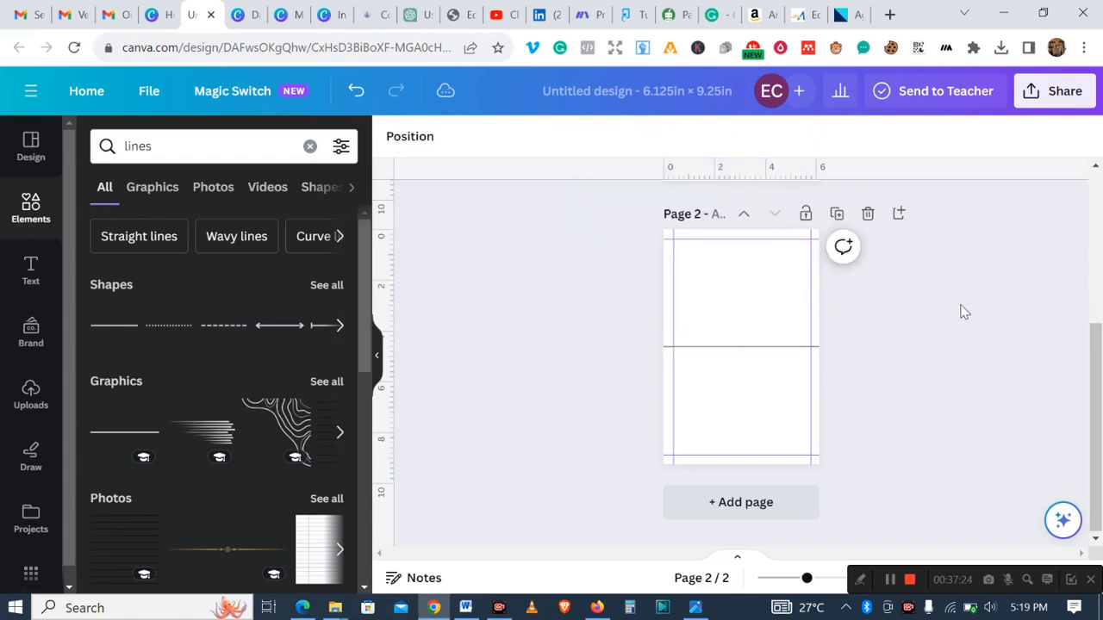
- Duplicate the line shape several times, then undo the last three duplicates
click(731, 348)
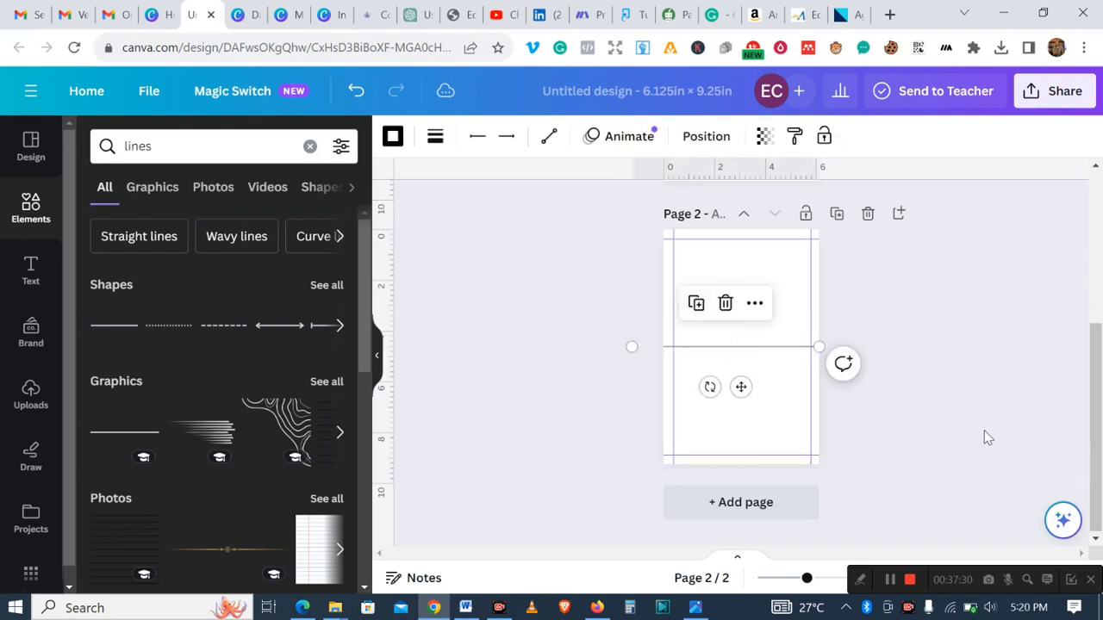
click(985, 439)
click(715, 348)
click(696, 314)
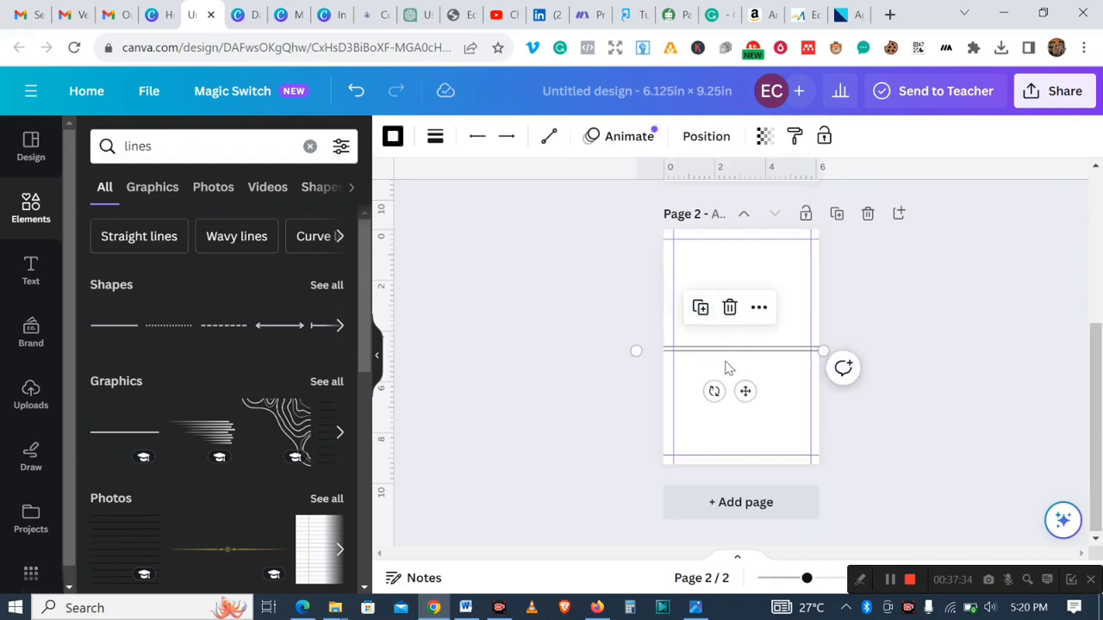
click(702, 309)
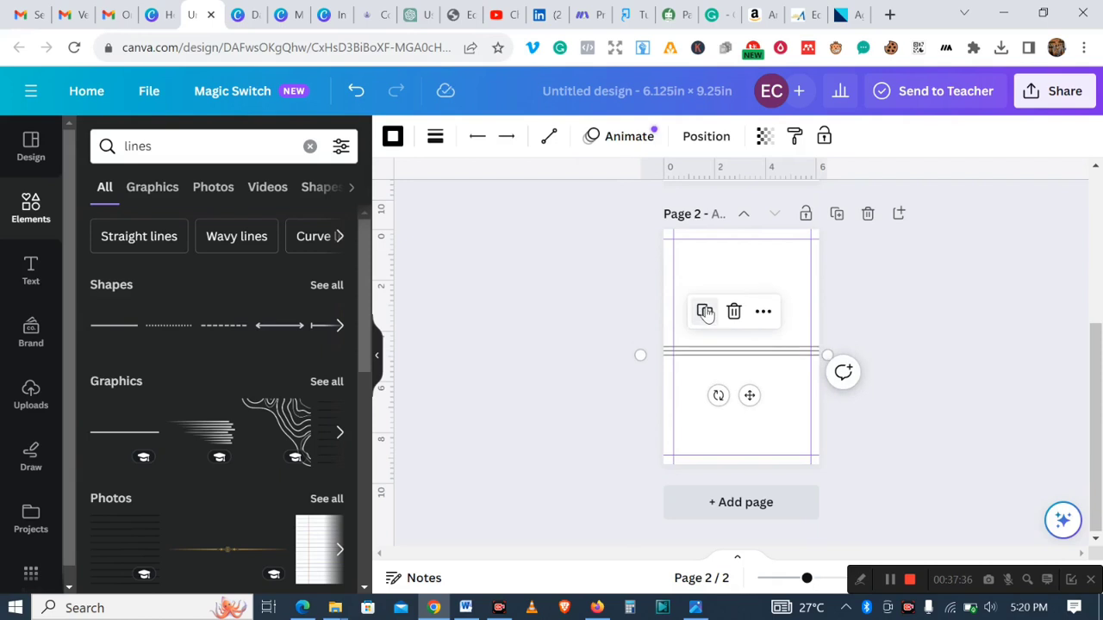
click(707, 315)
click(709, 318)
click(706, 312)
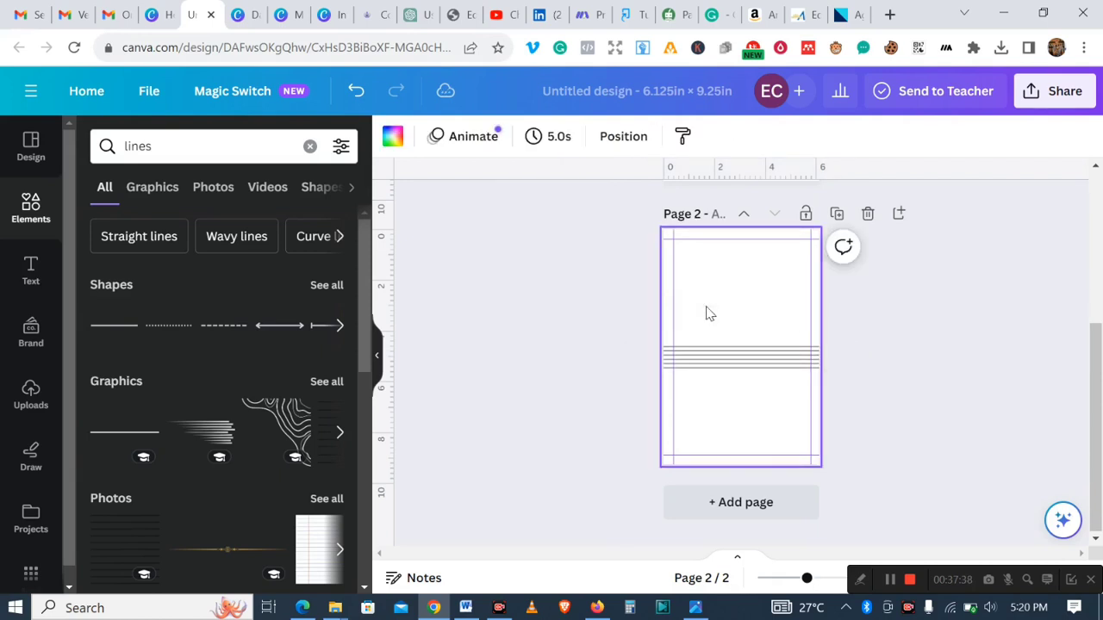
click(705, 358)
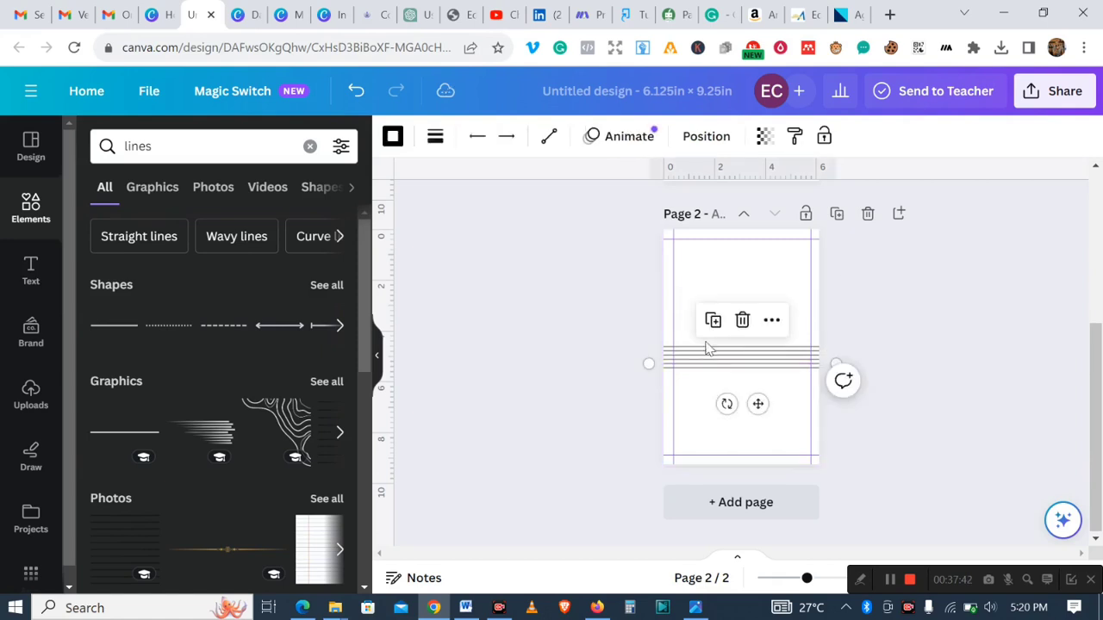
click(716, 327)
click(716, 326)
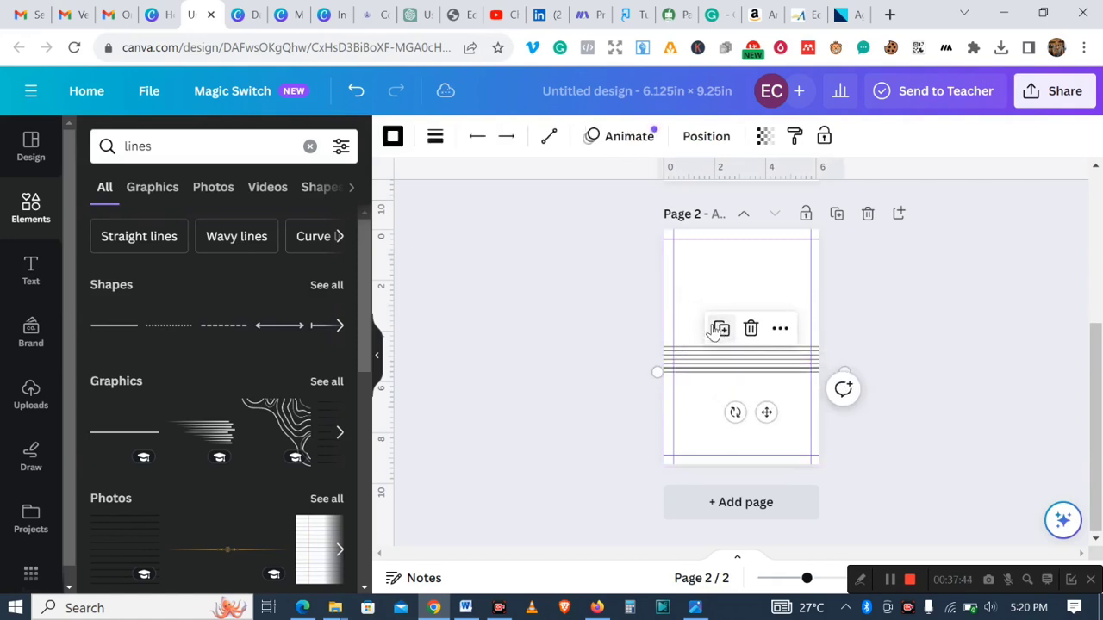
click(357, 95)
click(357, 95)
click(357, 94)
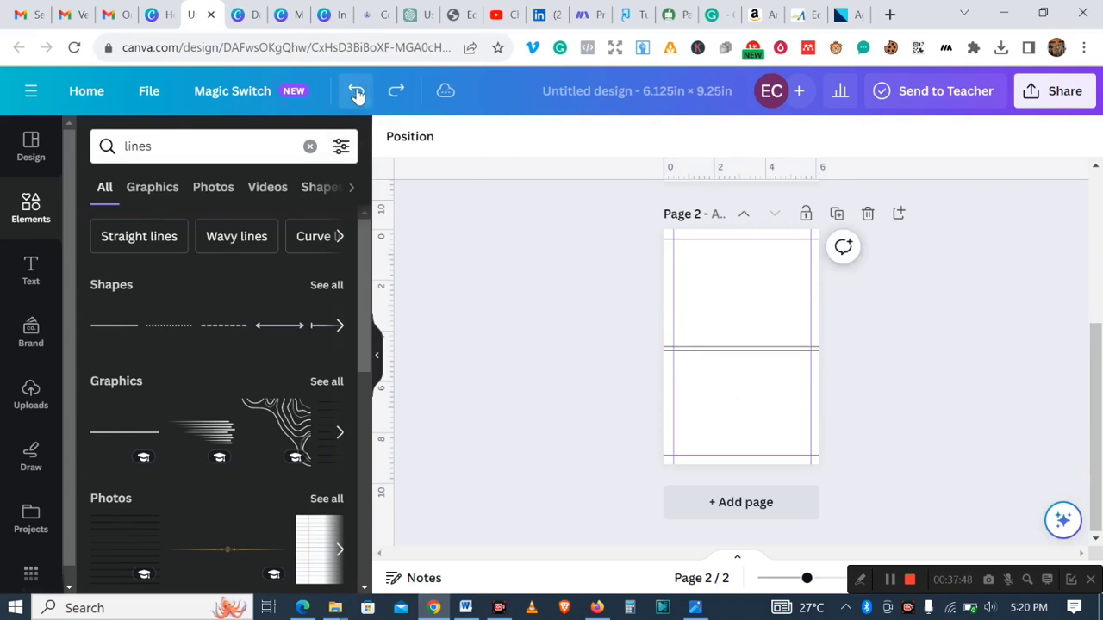
- Move the duplicated line slightly below the first line to set the spacing between them
click(771, 356)
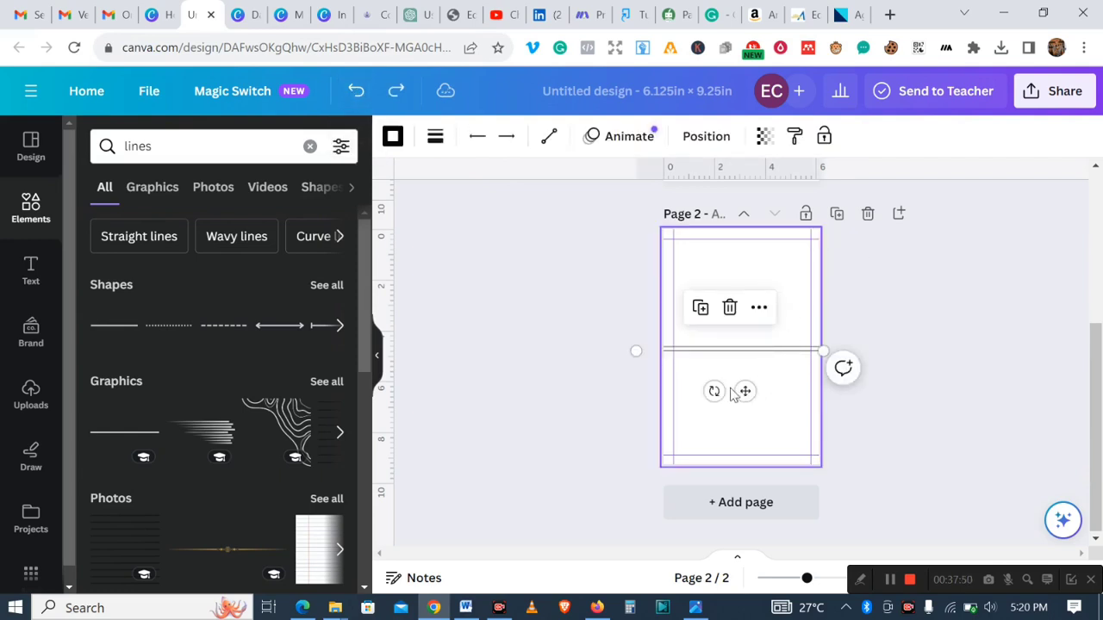
drag(745, 391, 743, 403)
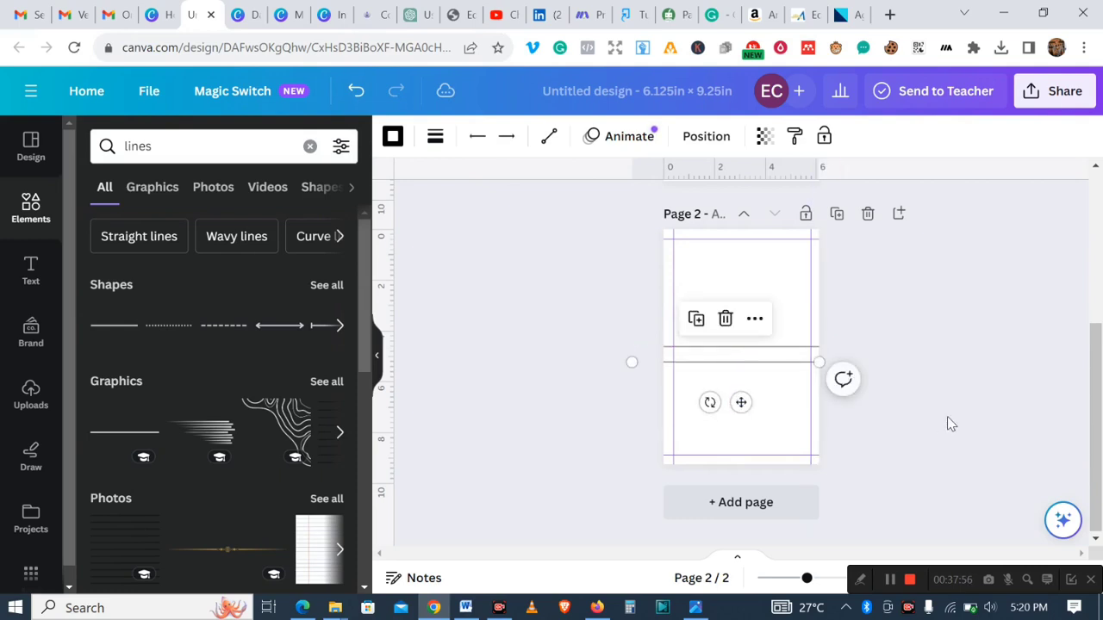
click(948, 417)
click(740, 368)
drag(741, 402, 743, 405)
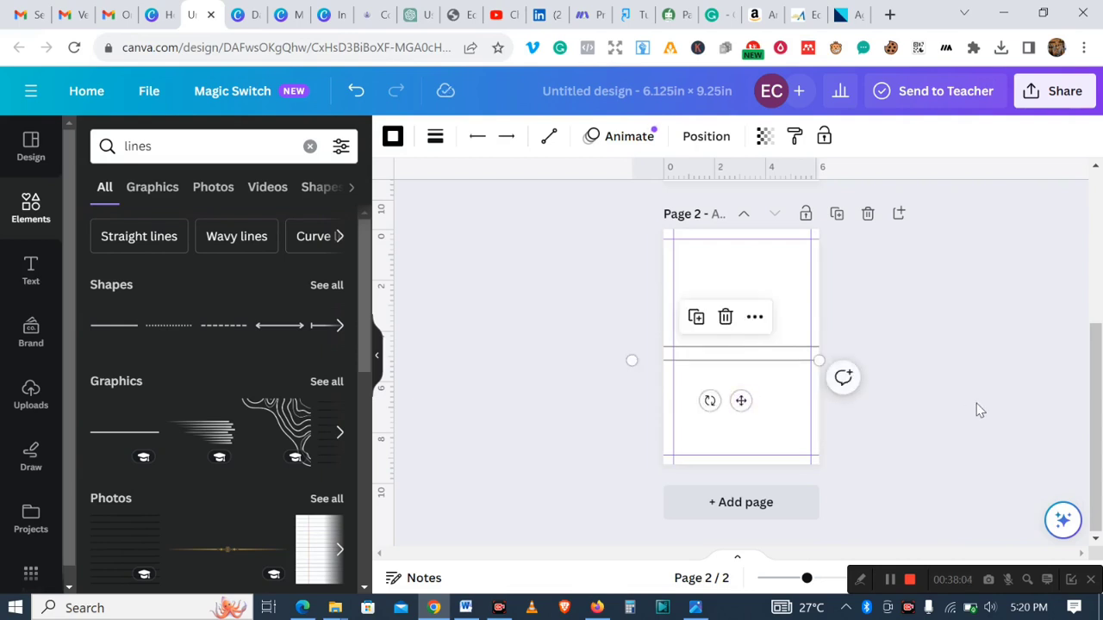
click(978, 406)
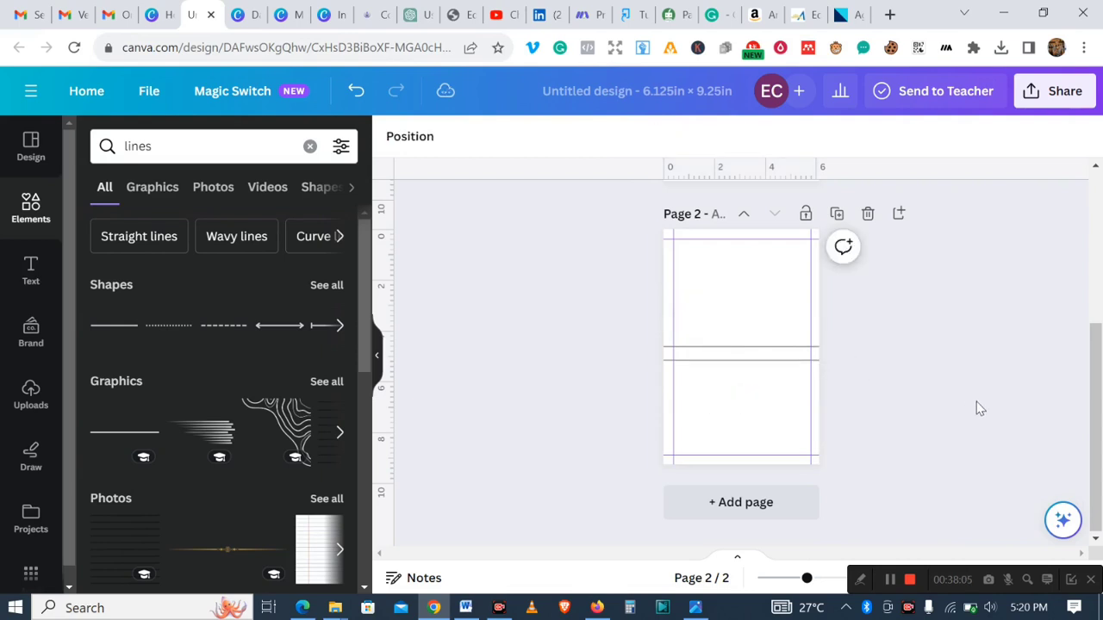
- Duplicate the line repeatedly to stack offset copies down page 2
click(752, 368)
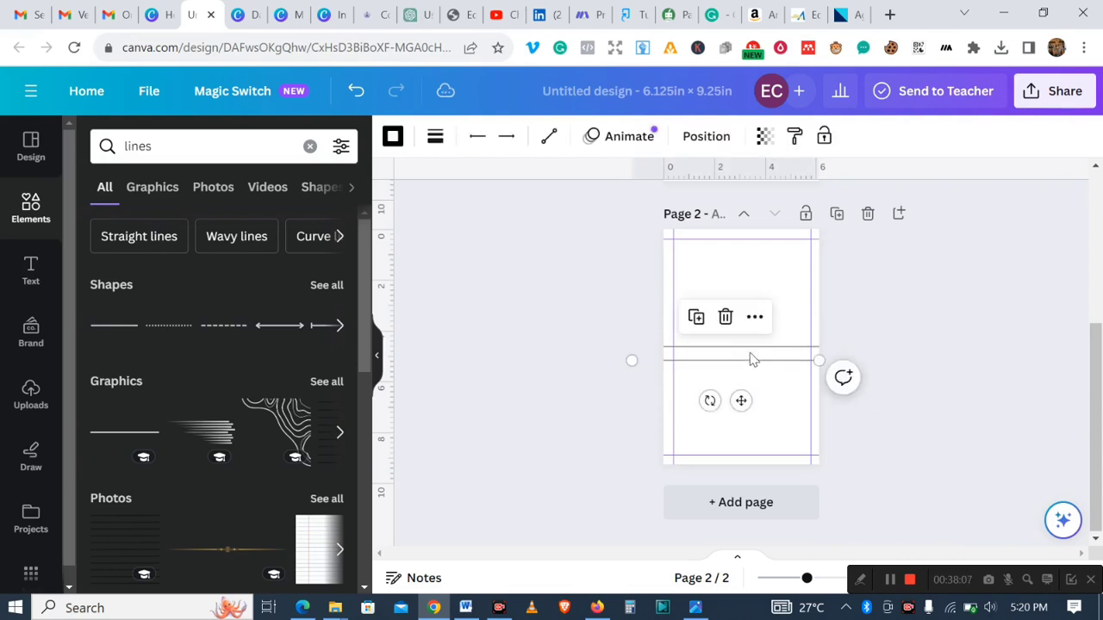
click(701, 323)
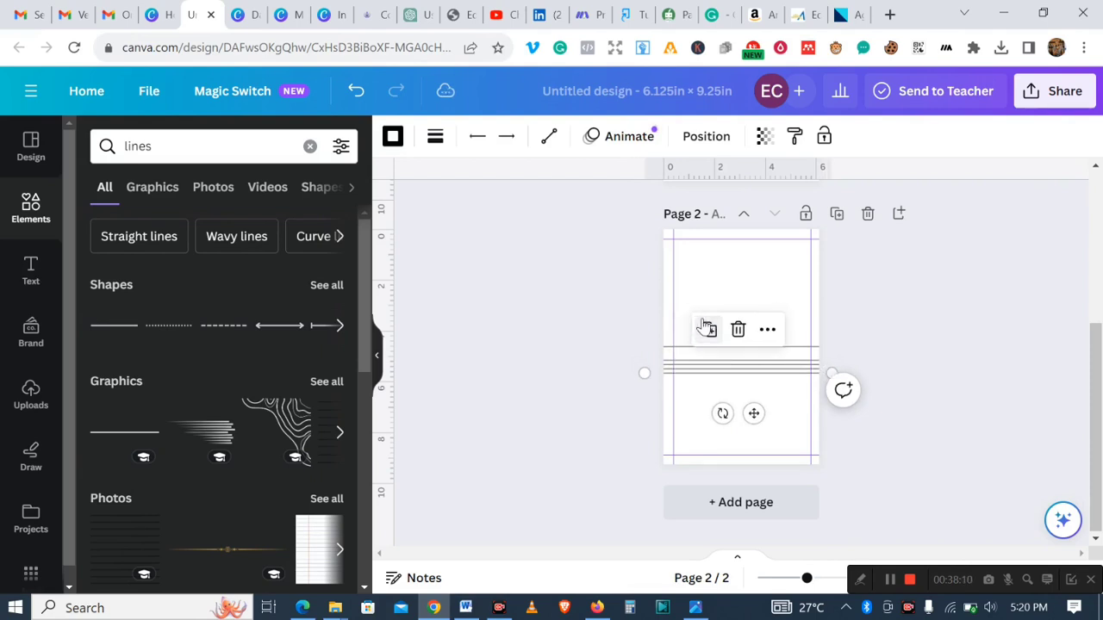
click(704, 326)
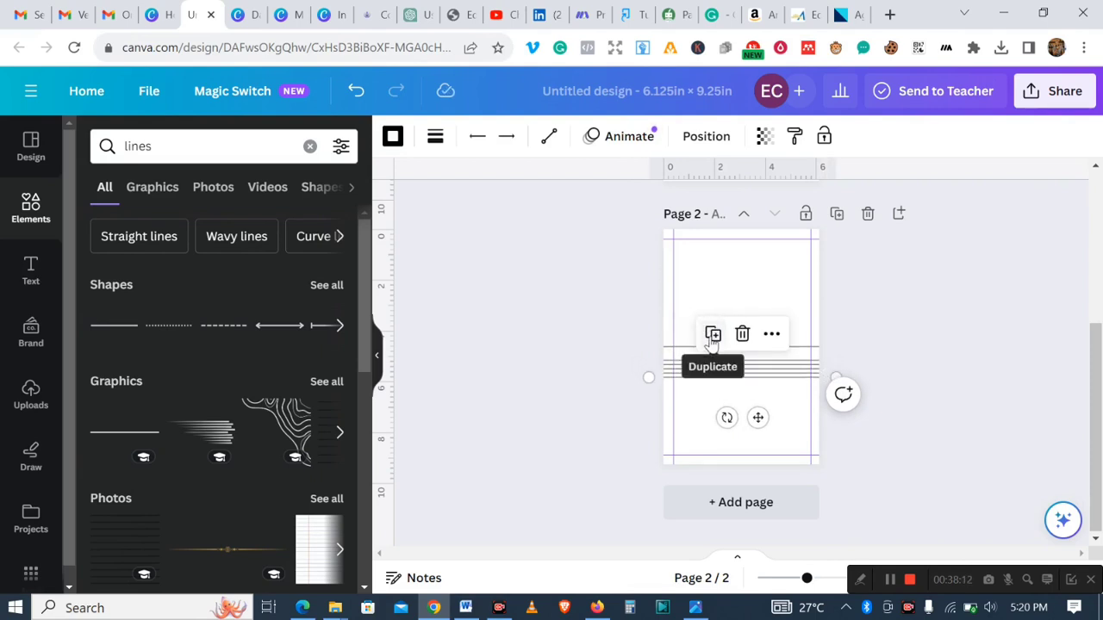
click(712, 337)
click(713, 341)
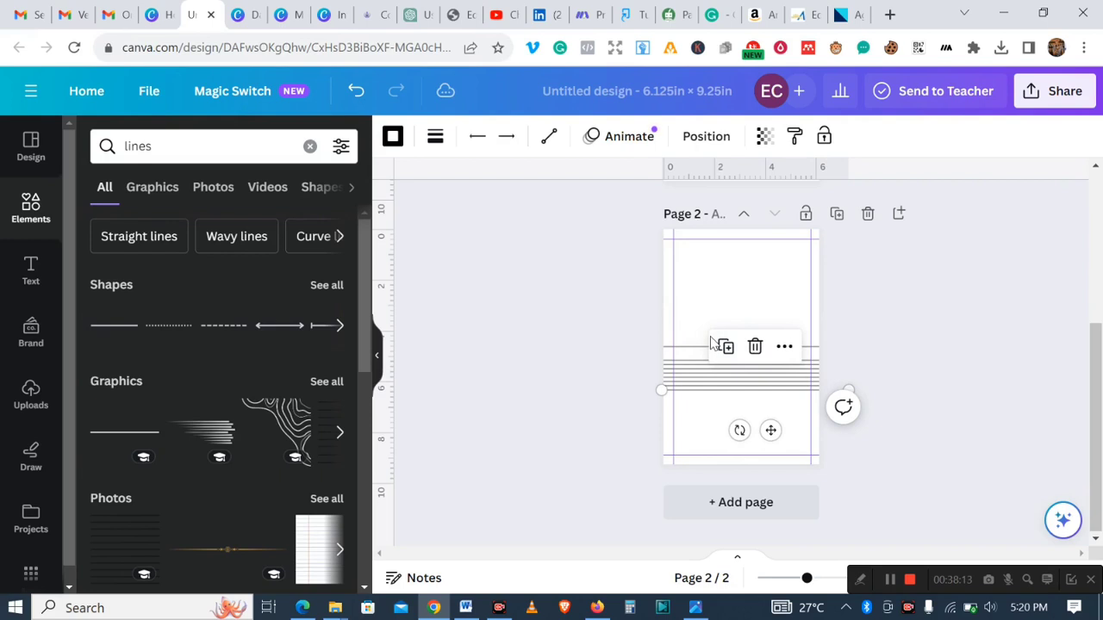
click(892, 589)
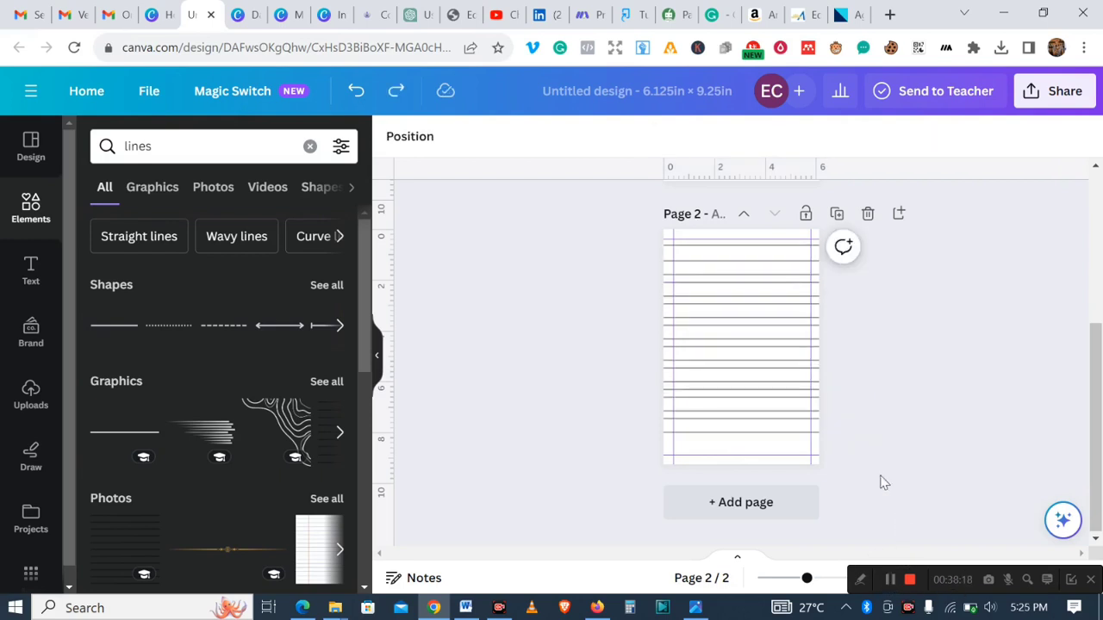
- Nudge the bottom line on page 2 slightly lower
scroll(787, 373, up, 1)
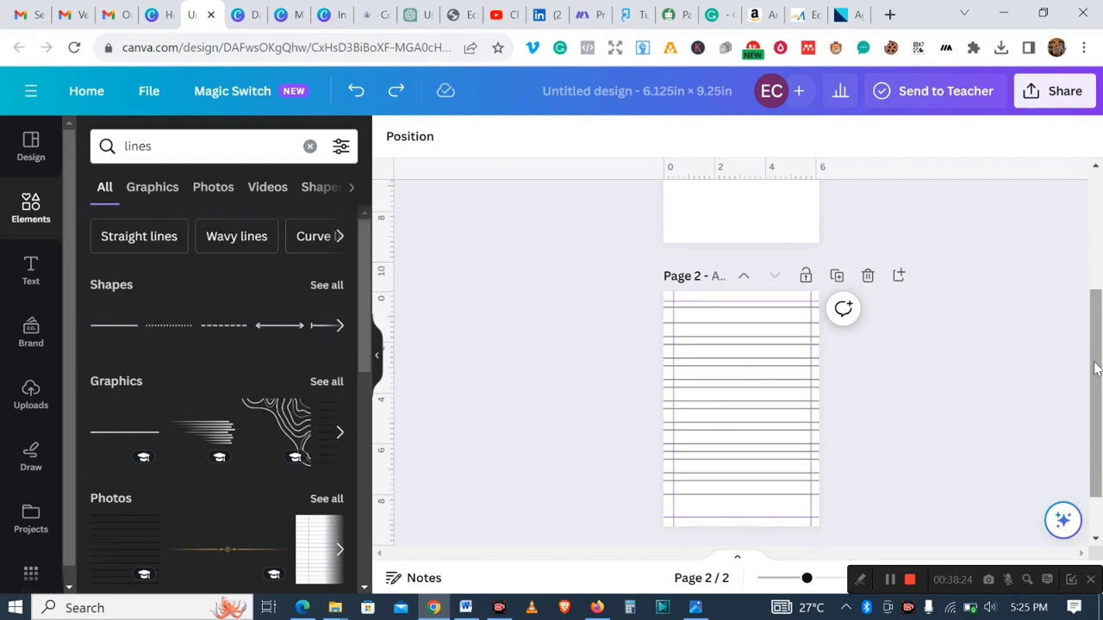
drag(1096, 371, 1095, 393)
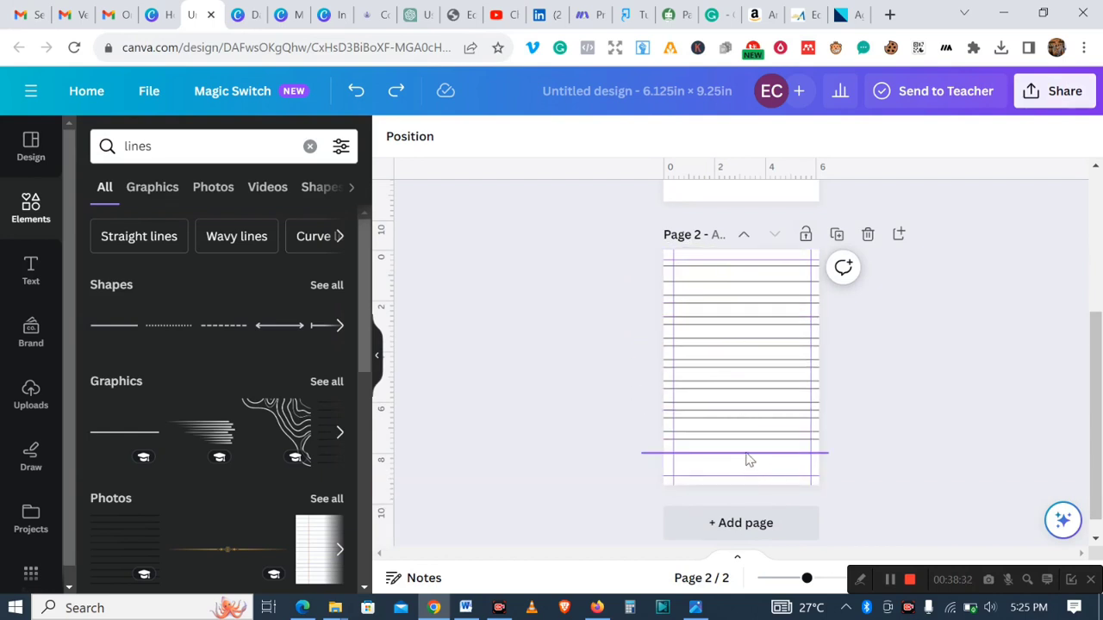
click(748, 454)
click(709, 412)
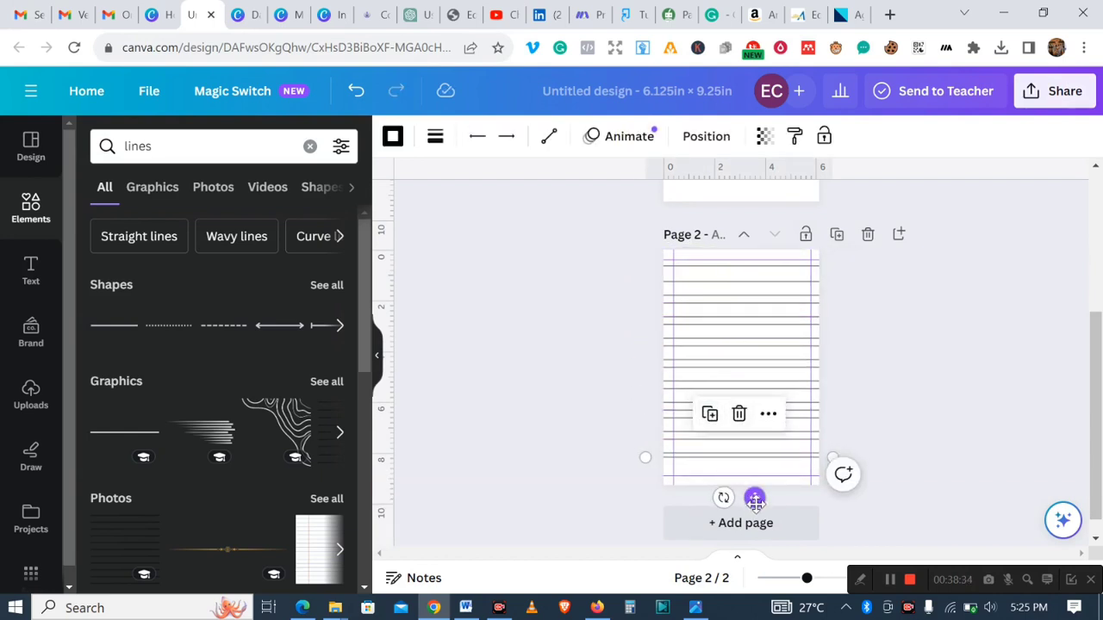
drag(755, 501, 756, 509)
click(964, 406)
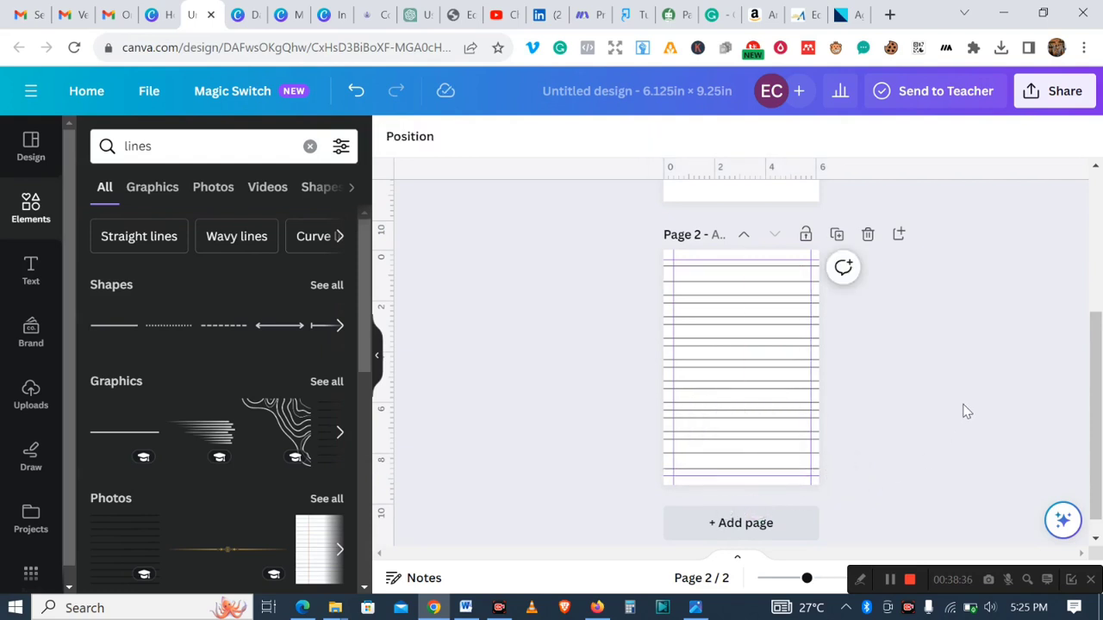
- Select all the lines on page 2 and space them evenly vertically
scroll(1094, 412, up, 1)
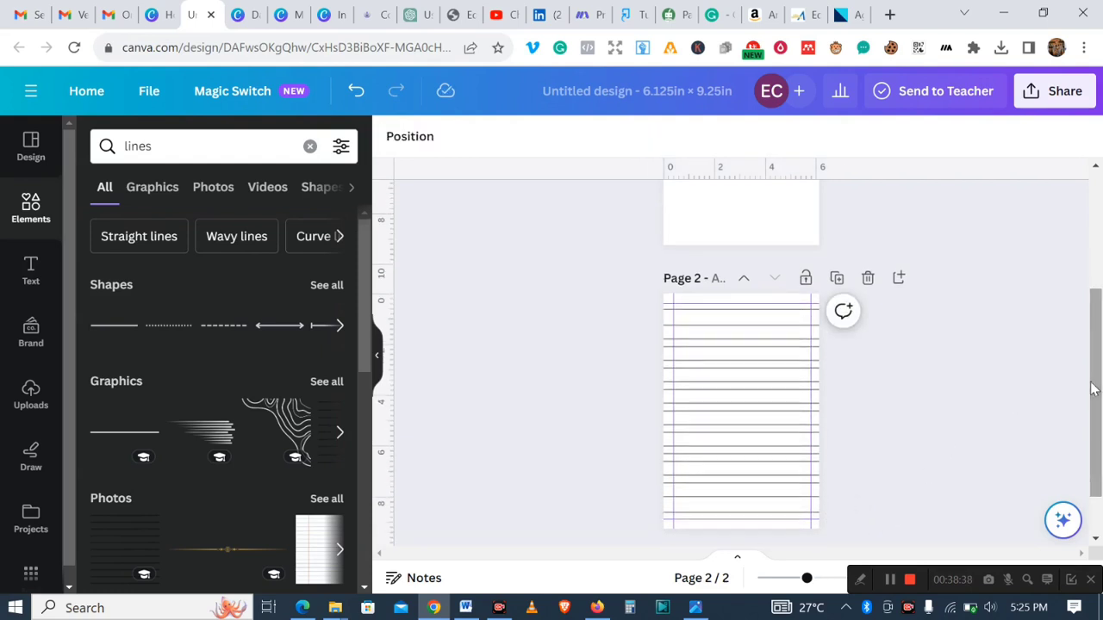
drag(655, 299, 821, 529)
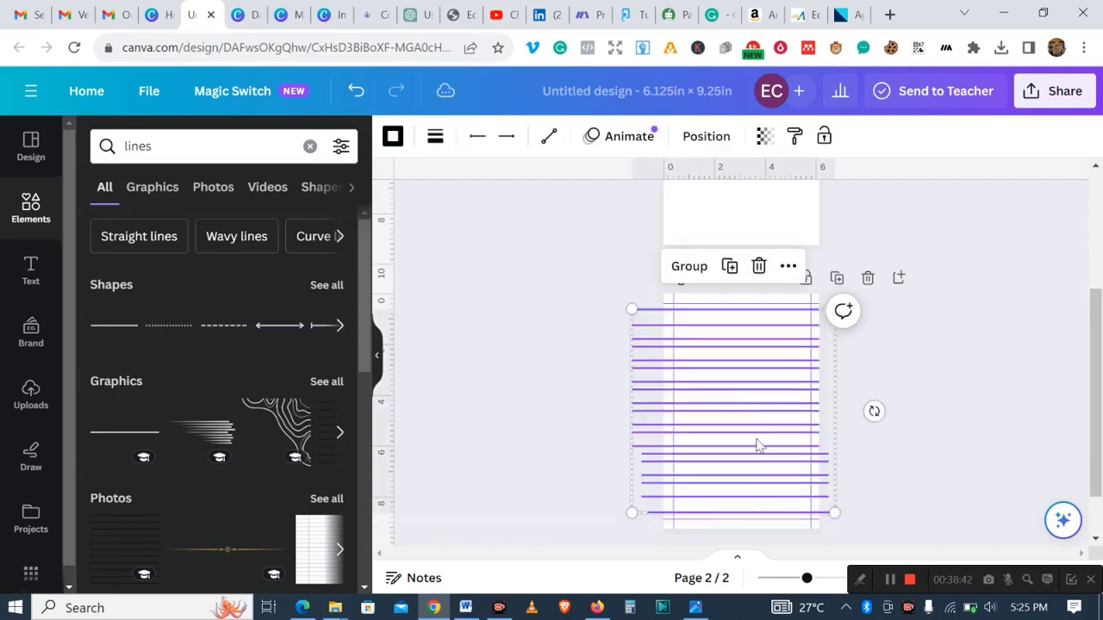
right_click(735, 402)
mouse_move(734, 401)
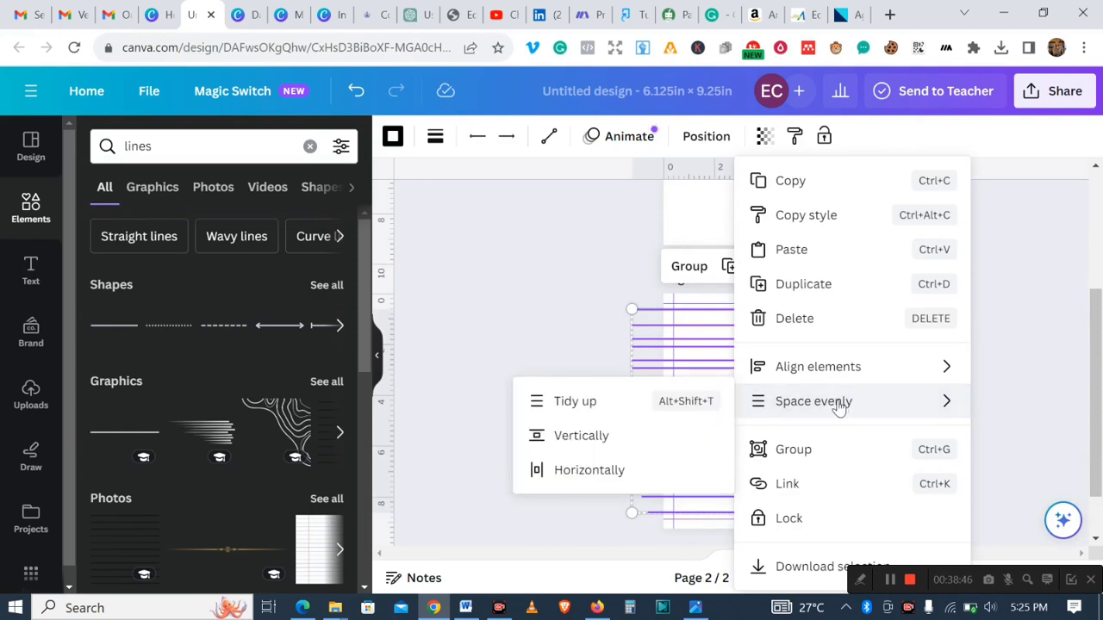
click(622, 407)
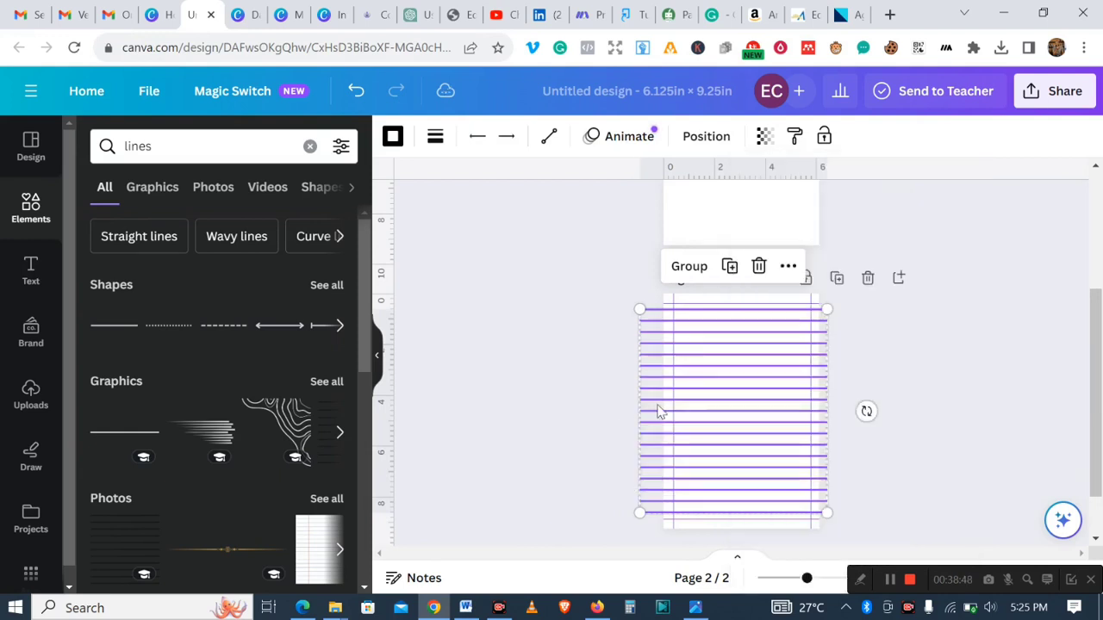
click(944, 413)
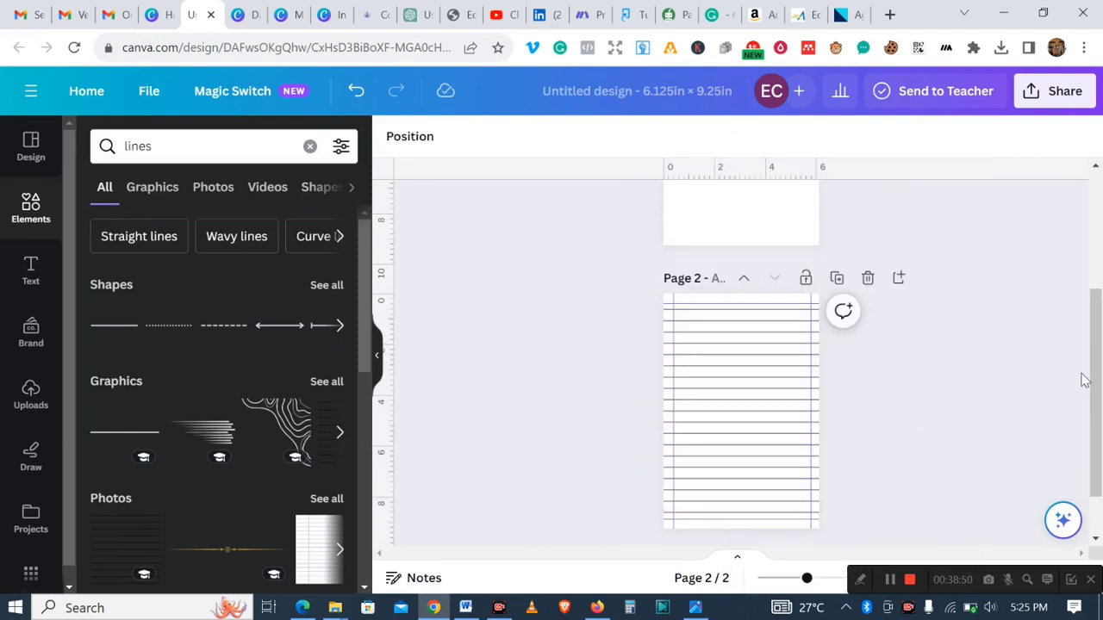
- Search the elements for "meditation" and add the seated meditation outline graphic to page 1
drag(1095, 381, 1095, 415)
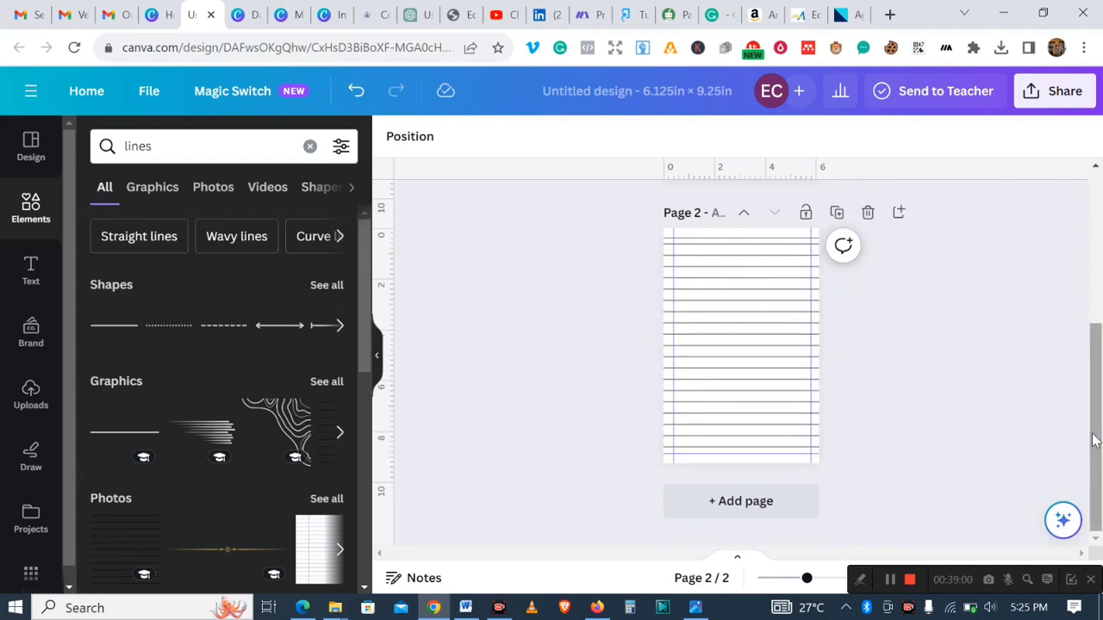
drag(1093, 440, 1093, 341)
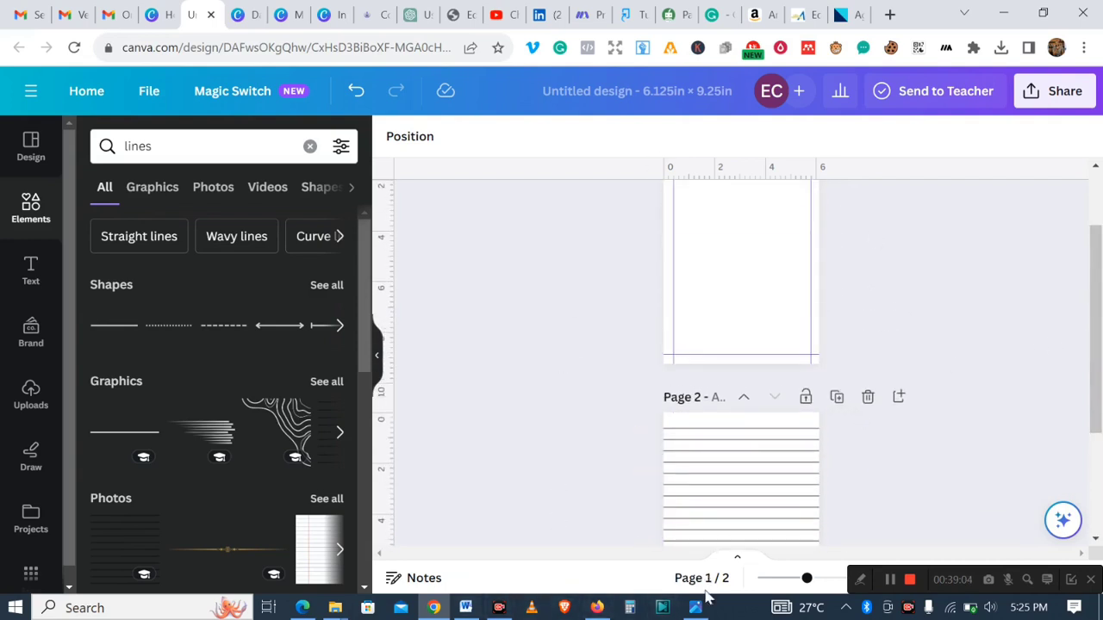
drag(1093, 370, 1096, 449)
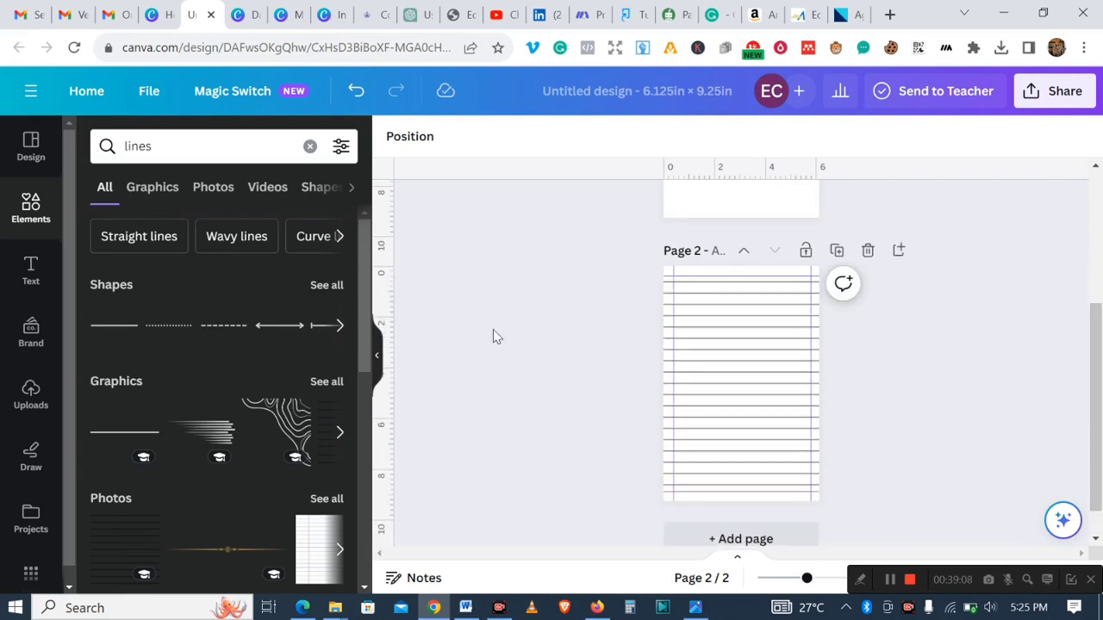
drag(1093, 365, 1092, 246)
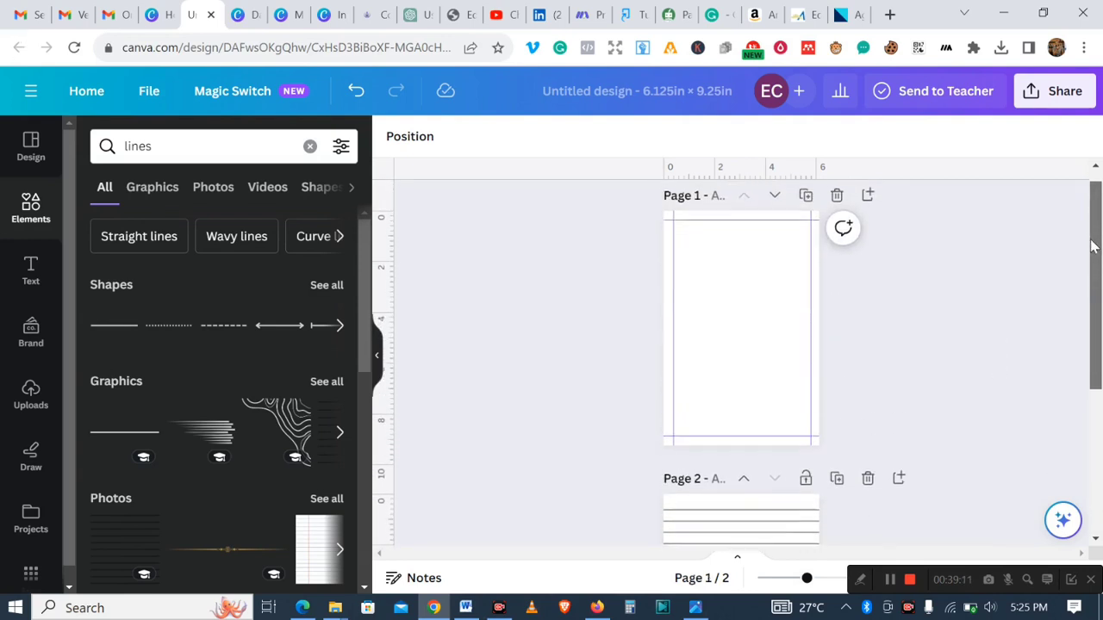
click(31, 219)
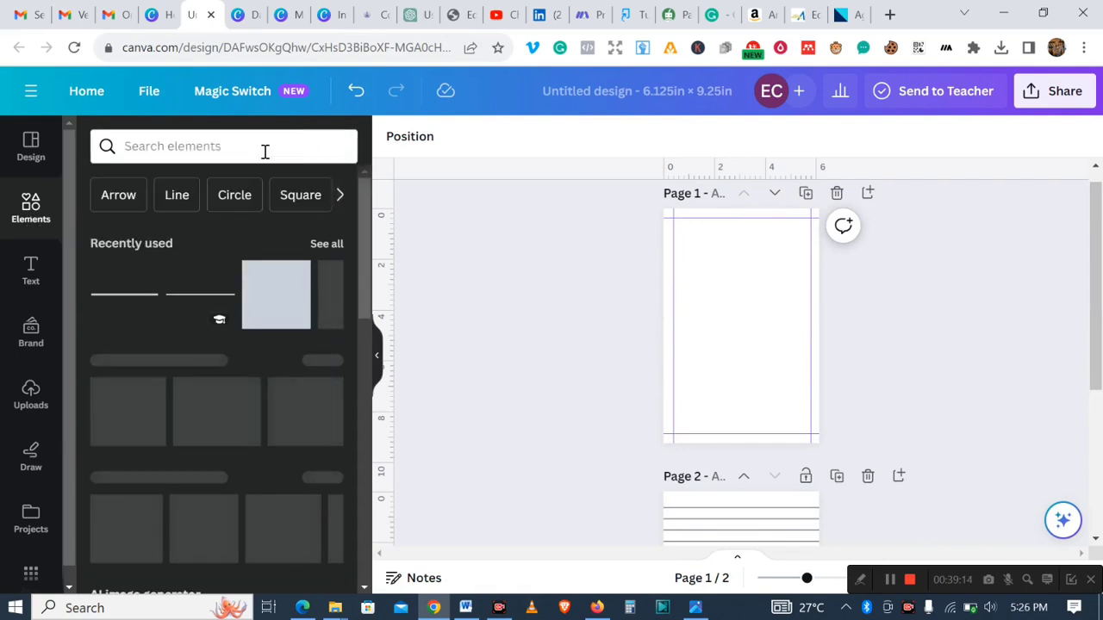
click(238, 149)
text(m)
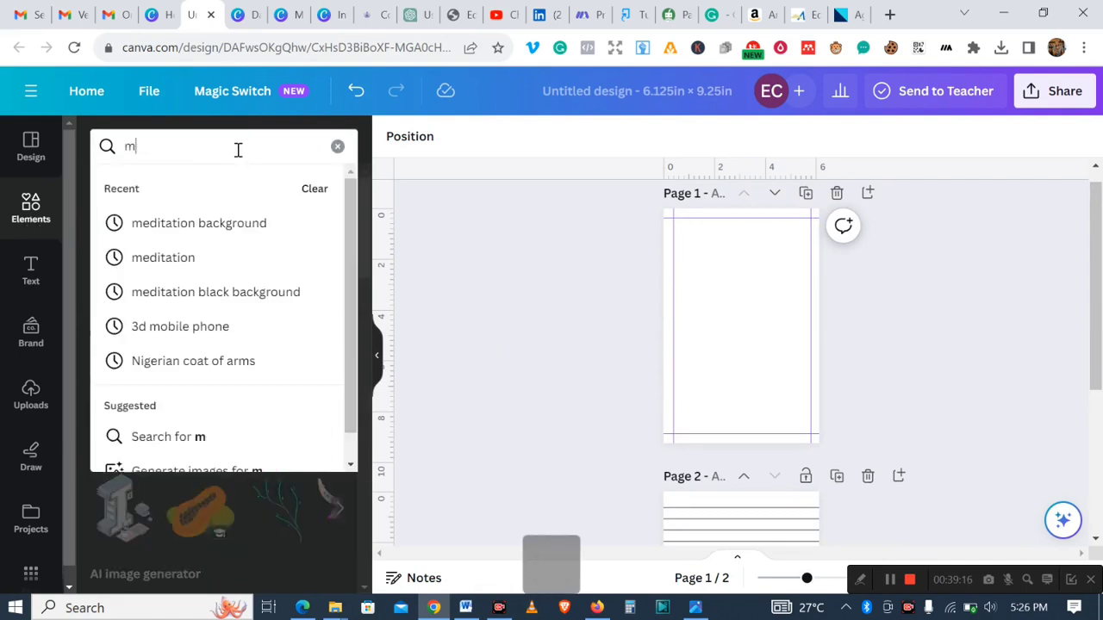
text(editation)
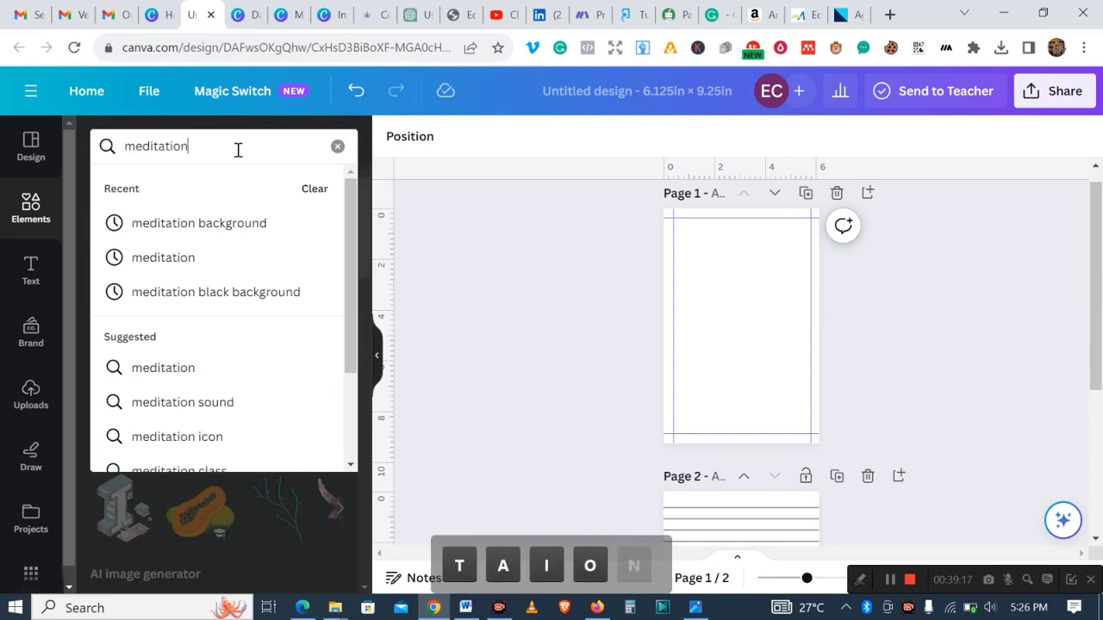
key(Return)
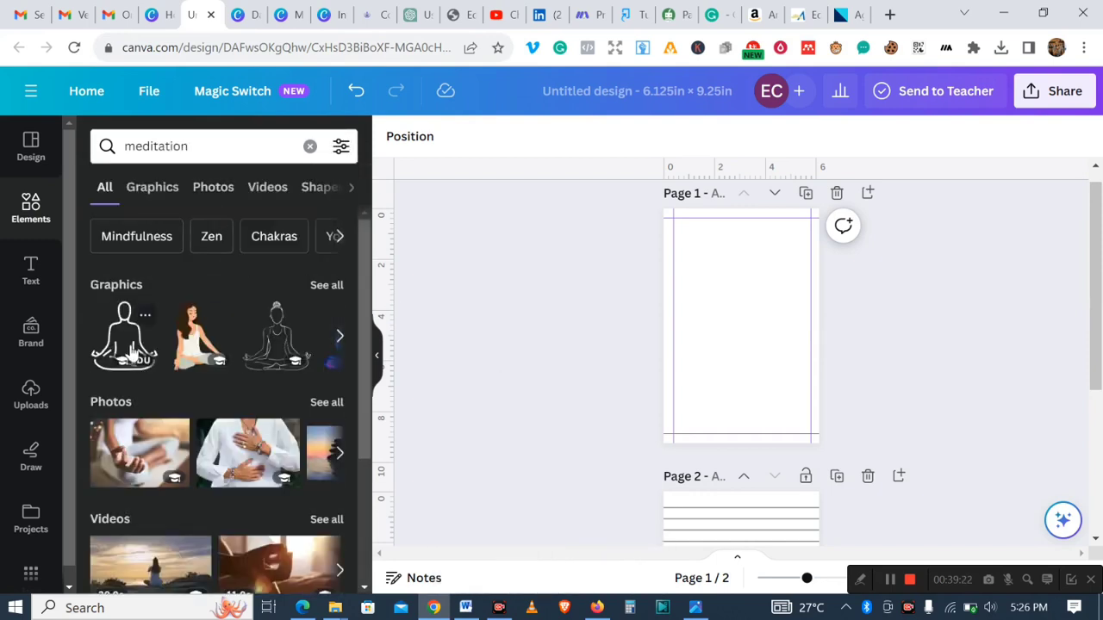
click(112, 351)
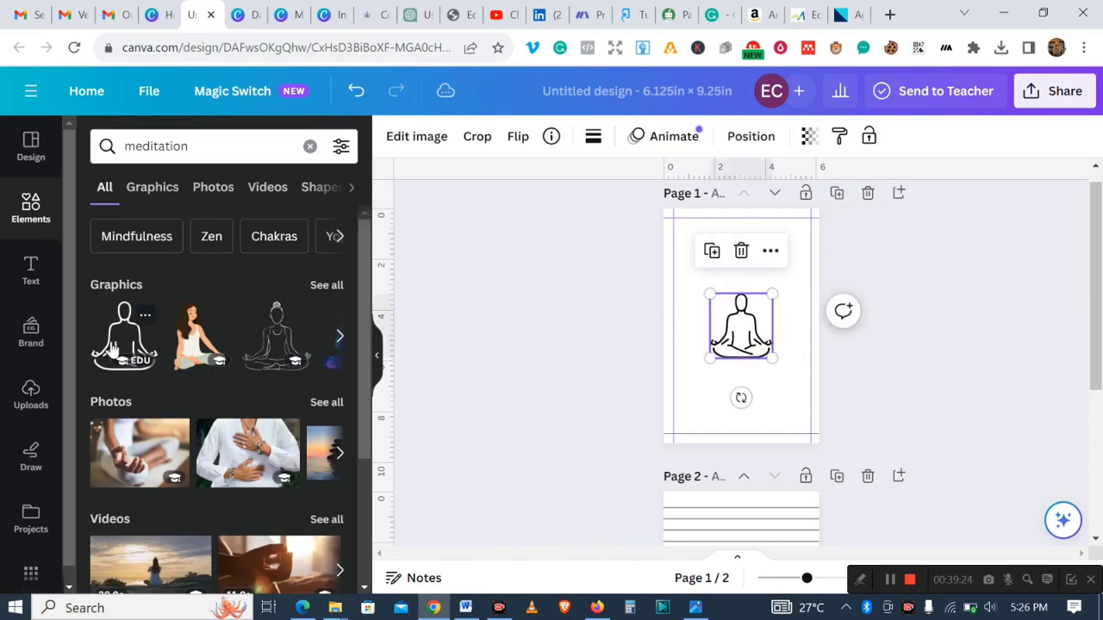
- Enlarge the meditation graphic and position it centred within the margins of page 1
drag(743, 336, 800, 356)
drag(775, 317, 752, 325)
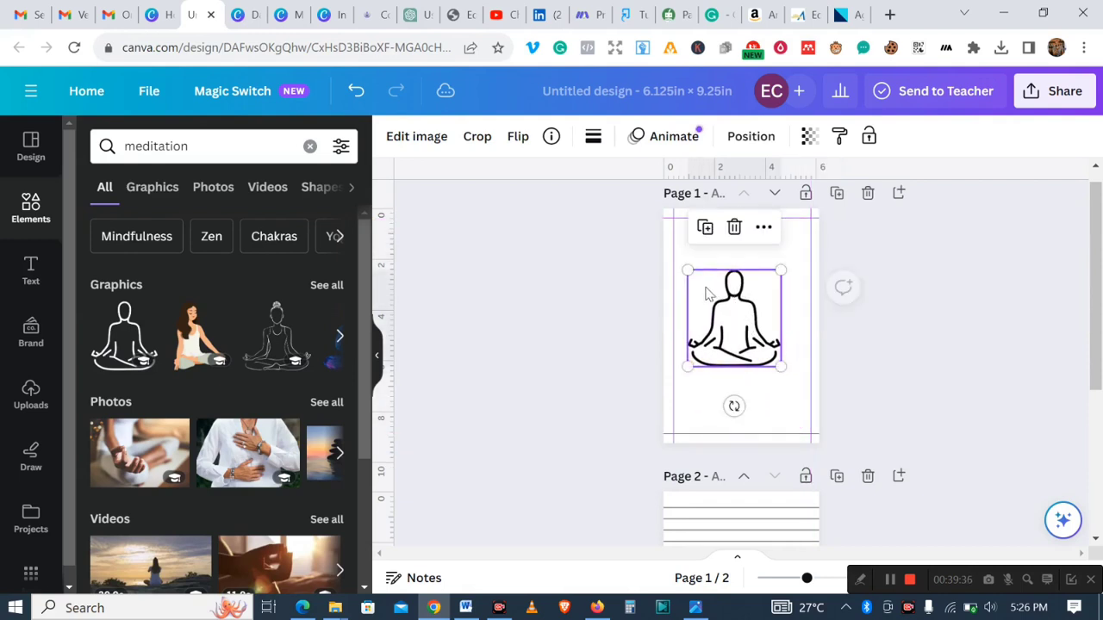
drag(689, 265, 673, 254)
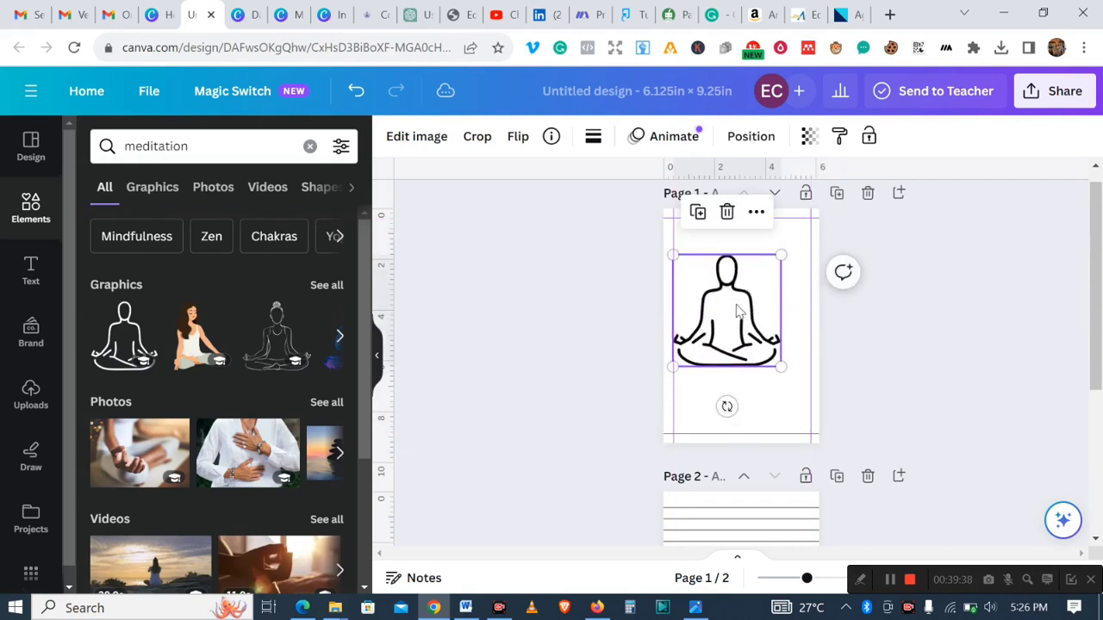
drag(732, 303, 747, 303)
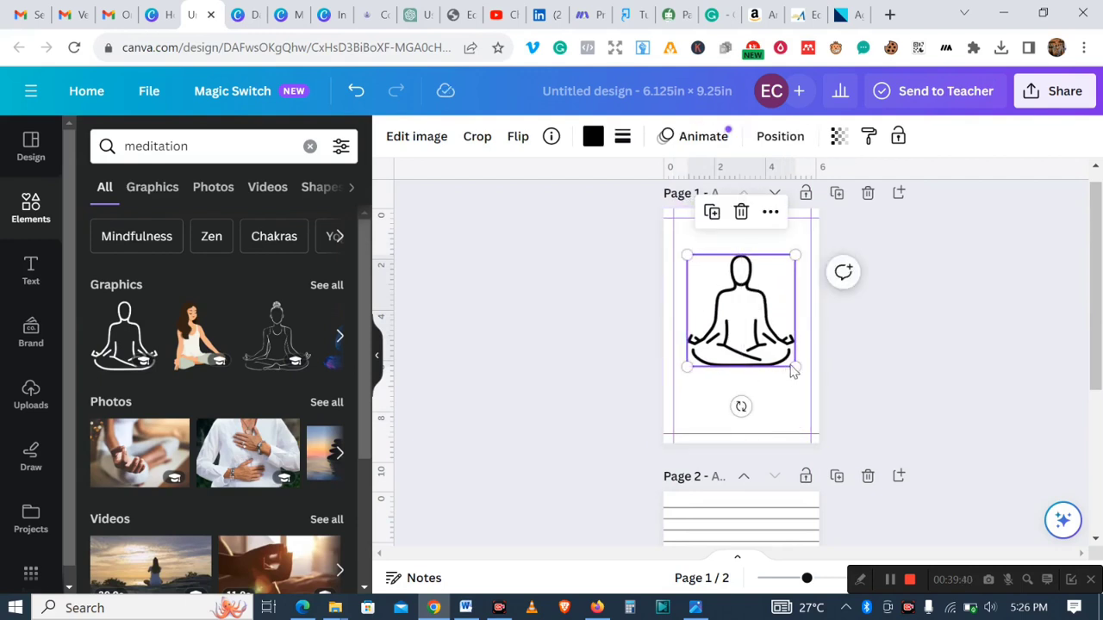
mouse_move(795, 368)
mouse_down()
mouse_move(793, 389)
mouse_move(781, 382)
mouse_move(791, 362)
mouse_up()
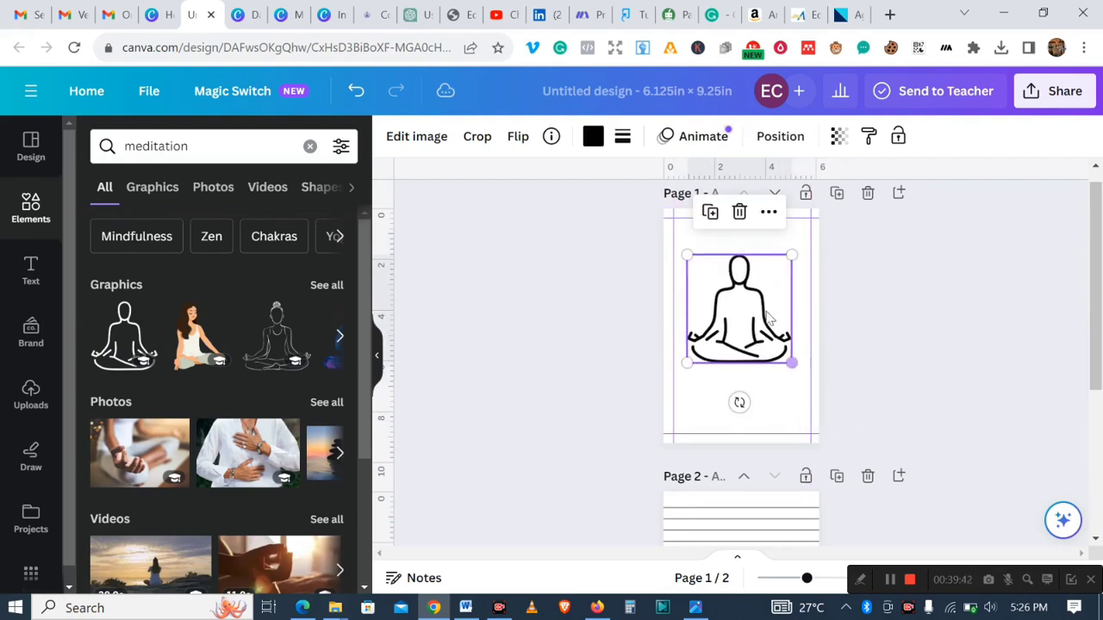
mouse_move(743, 304)
mouse_down()
mouse_move(744, 342)
mouse_move(745, 312)
mouse_up()
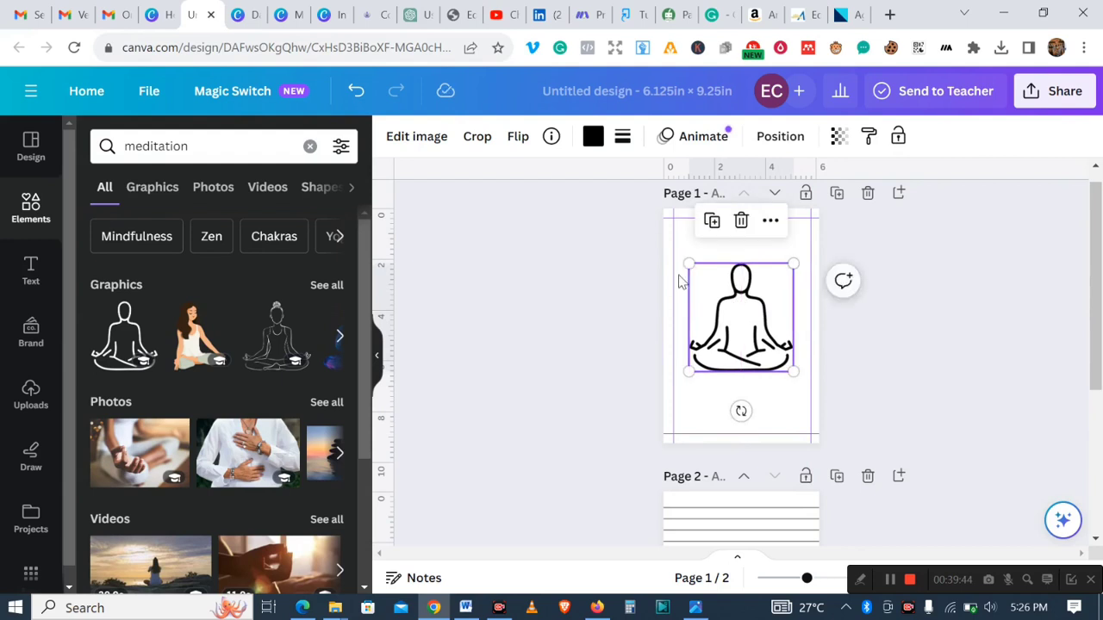
- Lower the meditation graphic's transparency so it becomes a faint watermark on page 1
click(840, 136)
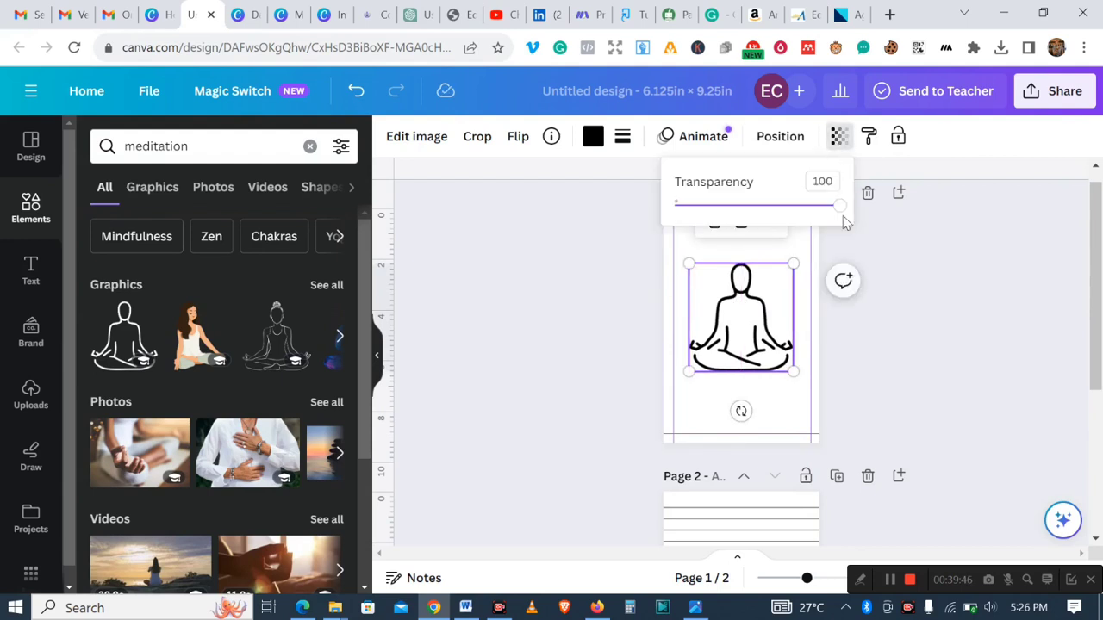
drag(842, 210, 688, 217)
click(949, 316)
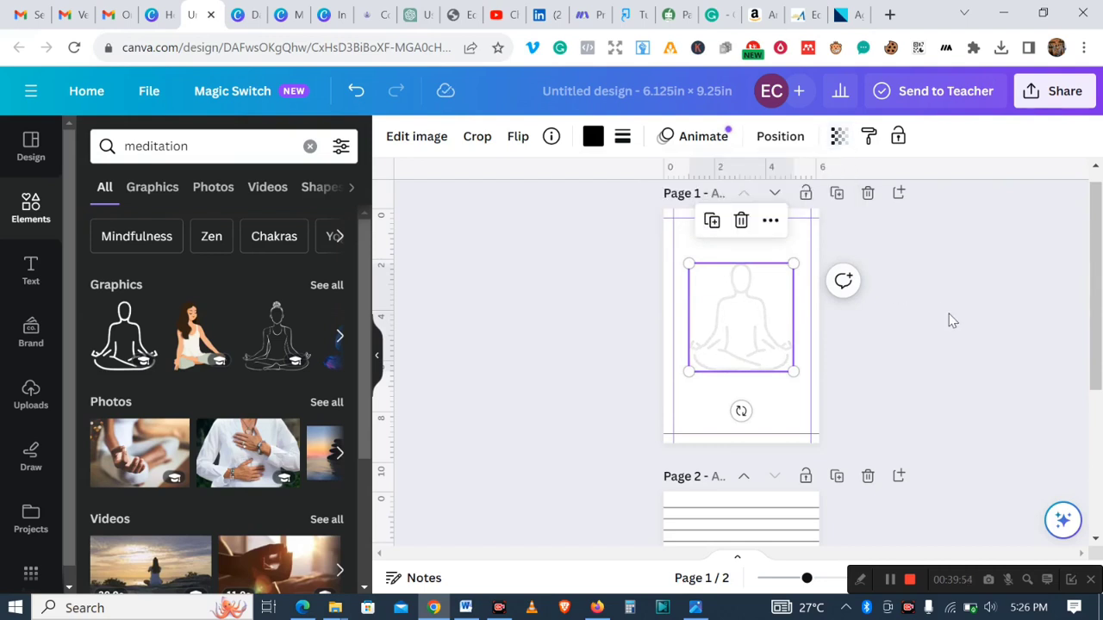
click(949, 314)
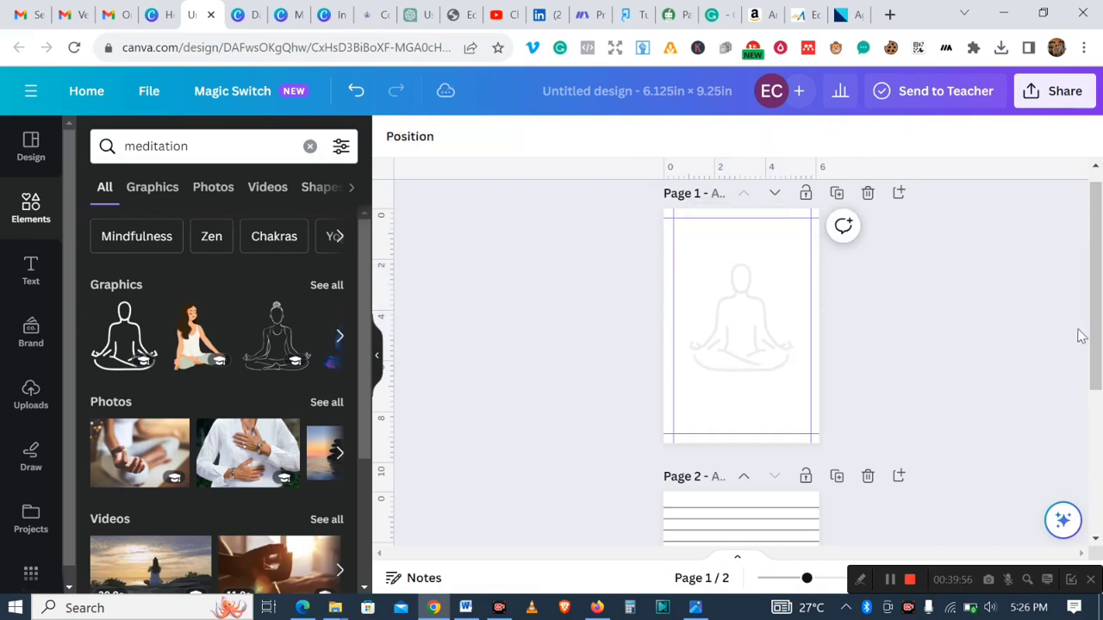
- Try to copy the page 1 meditation graphic onto page 2 by duplicating and pasting it
drag(1095, 320, 1085, 399)
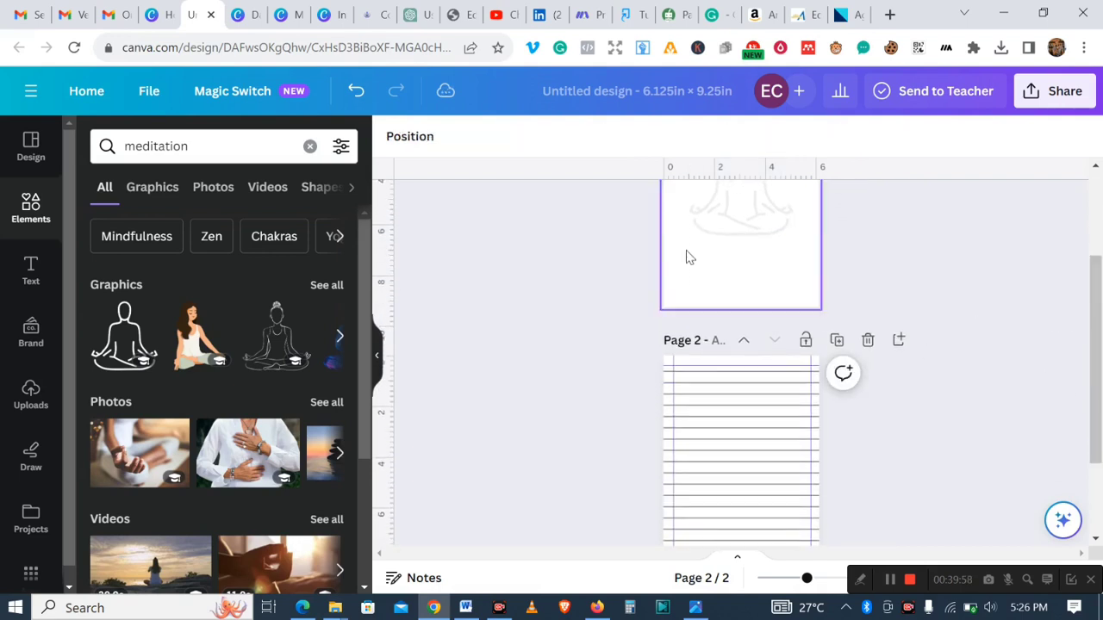
click(735, 216)
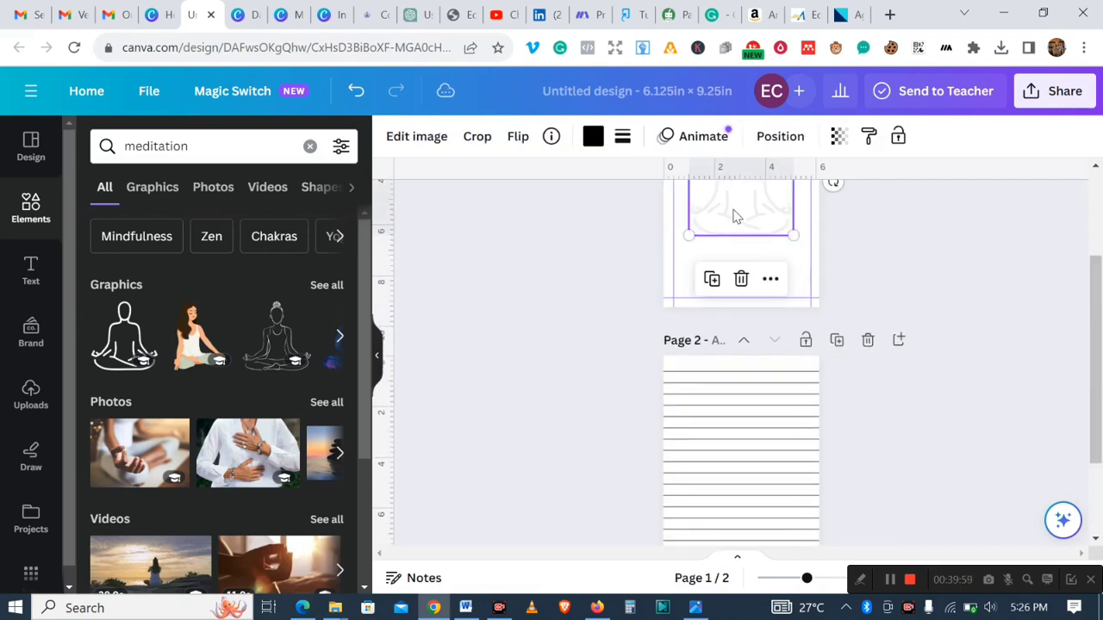
click(712, 281)
right_click(722, 447)
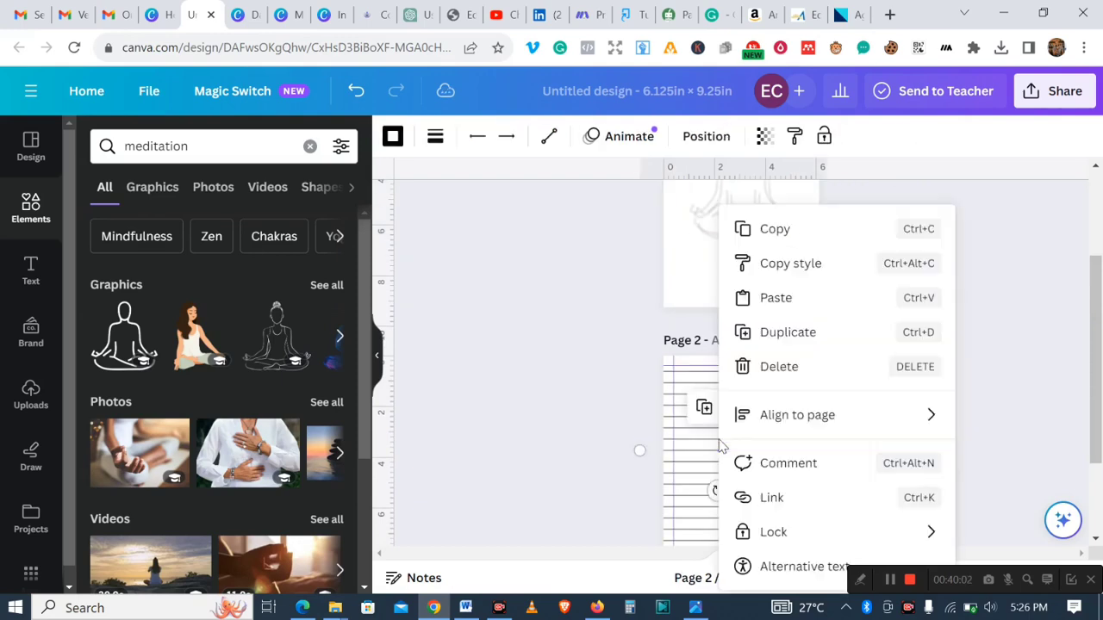
click(791, 308)
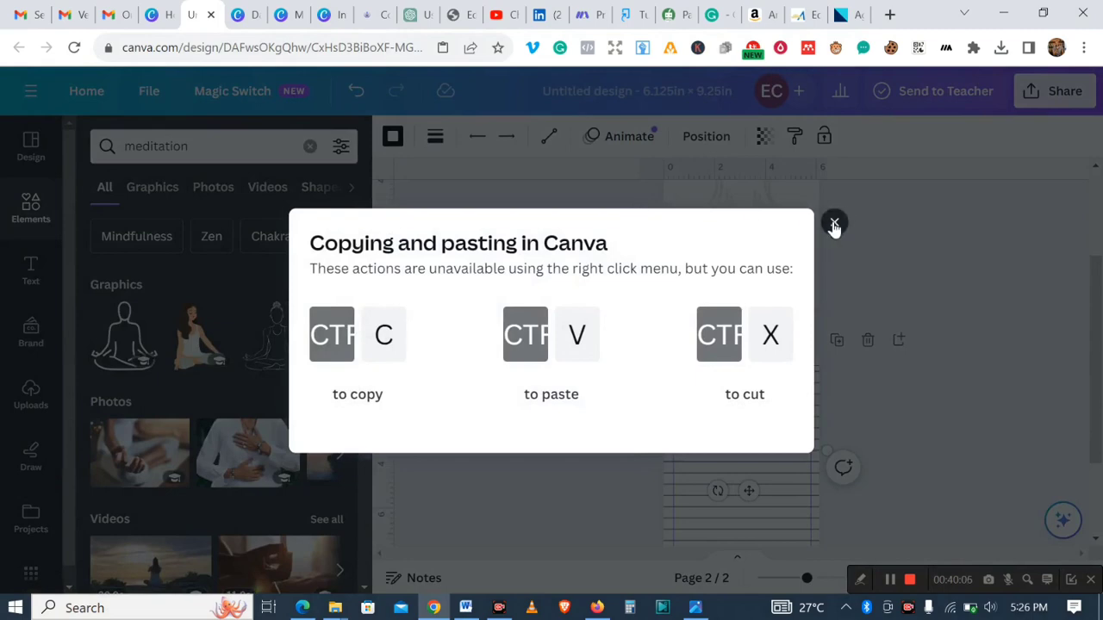
click(833, 225)
click(966, 354)
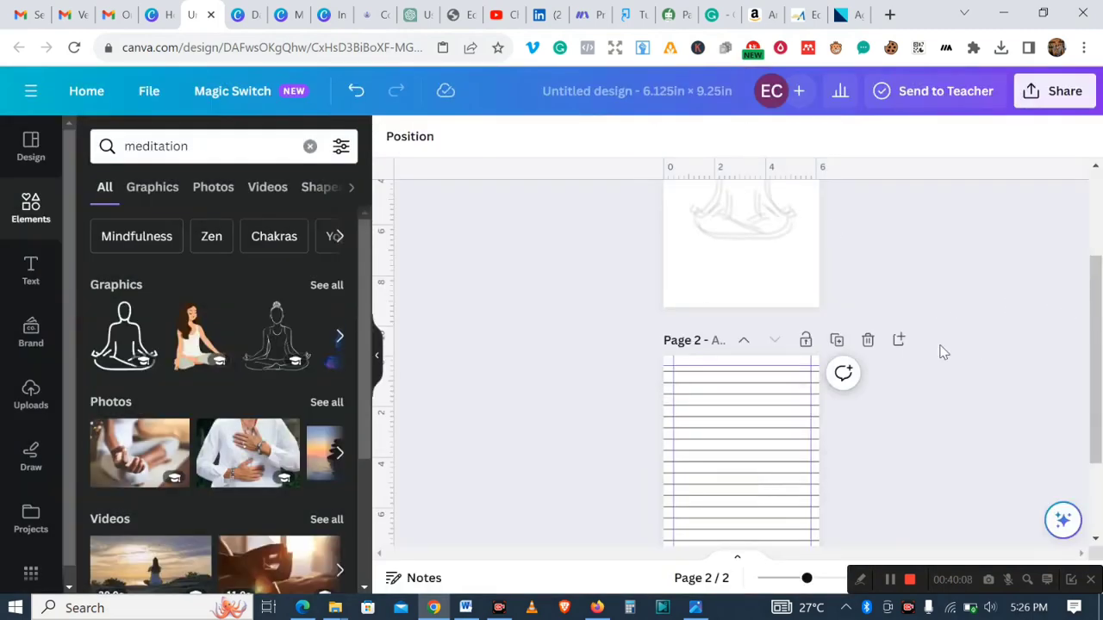
- Add the meditation graphic to page 2, set its transparency to 7, and place it slightly below centre
click(127, 342)
drag(1098, 373, 1098, 450)
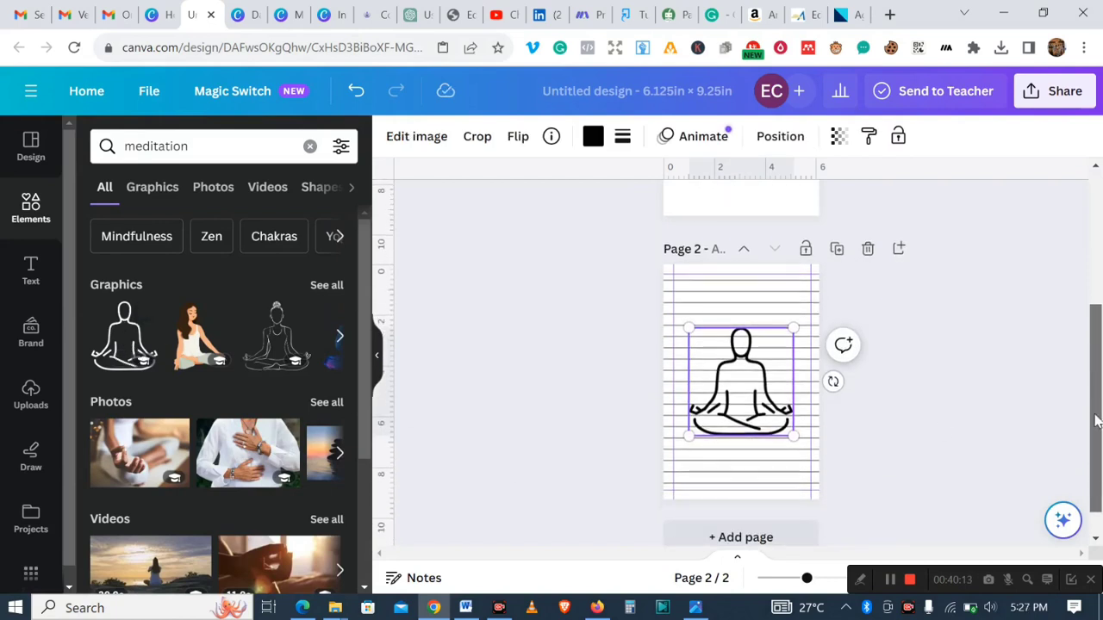
click(837, 140)
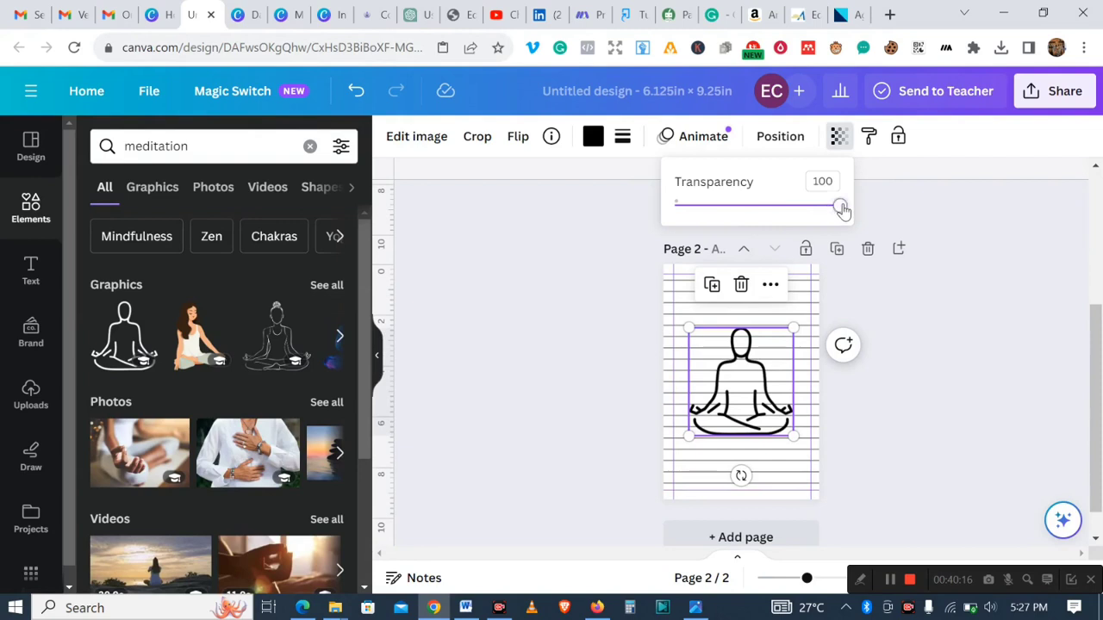
drag(841, 208, 687, 206)
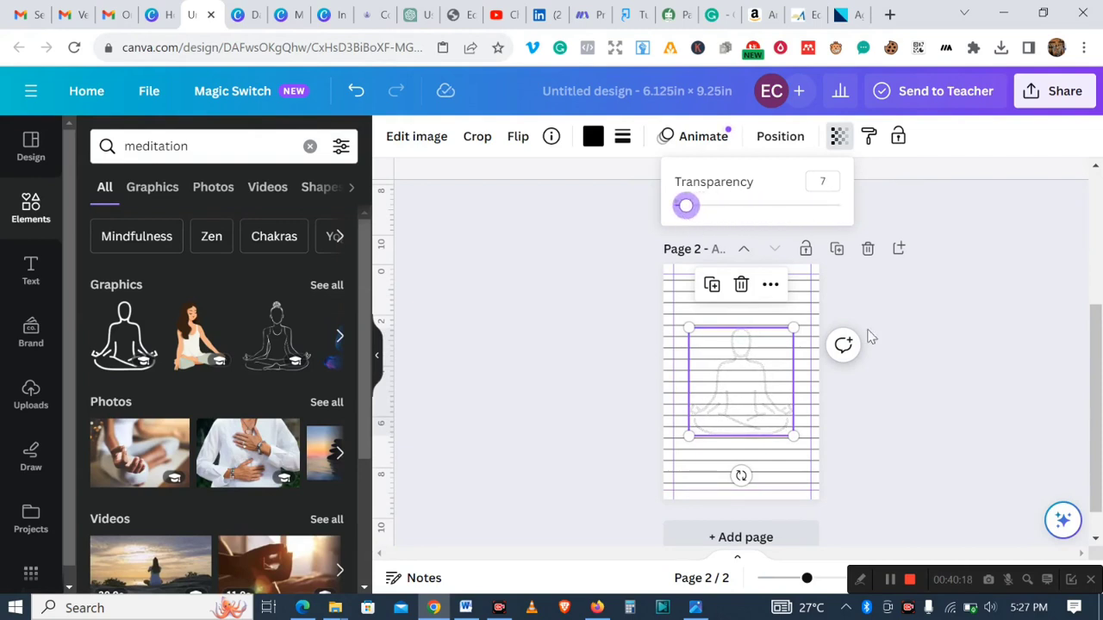
click(1012, 389)
drag(741, 399, 738, 408)
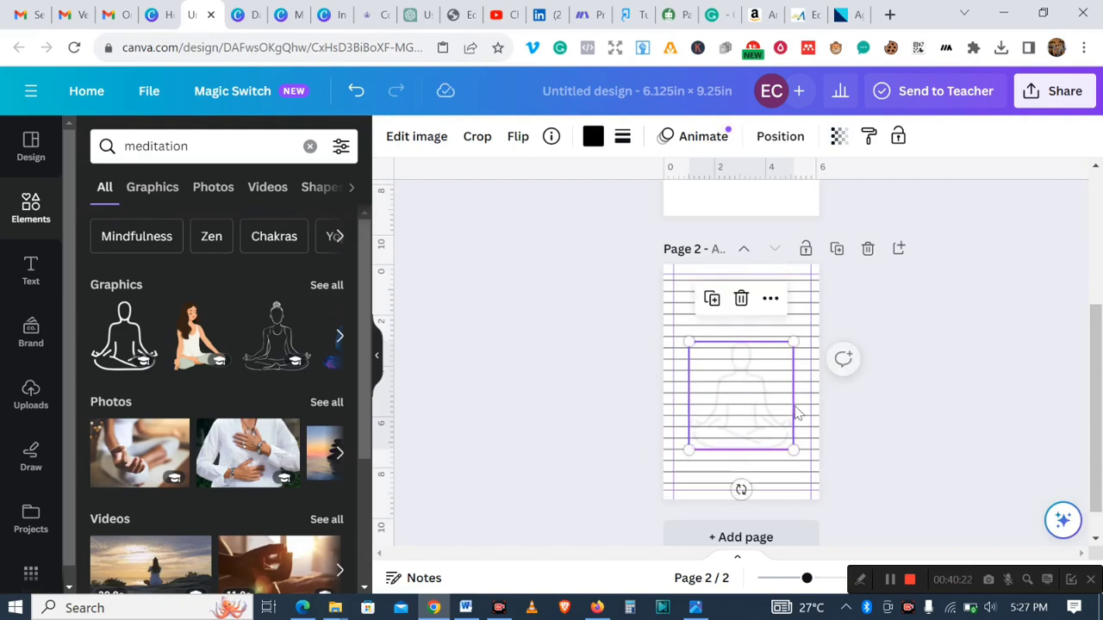
click(910, 410)
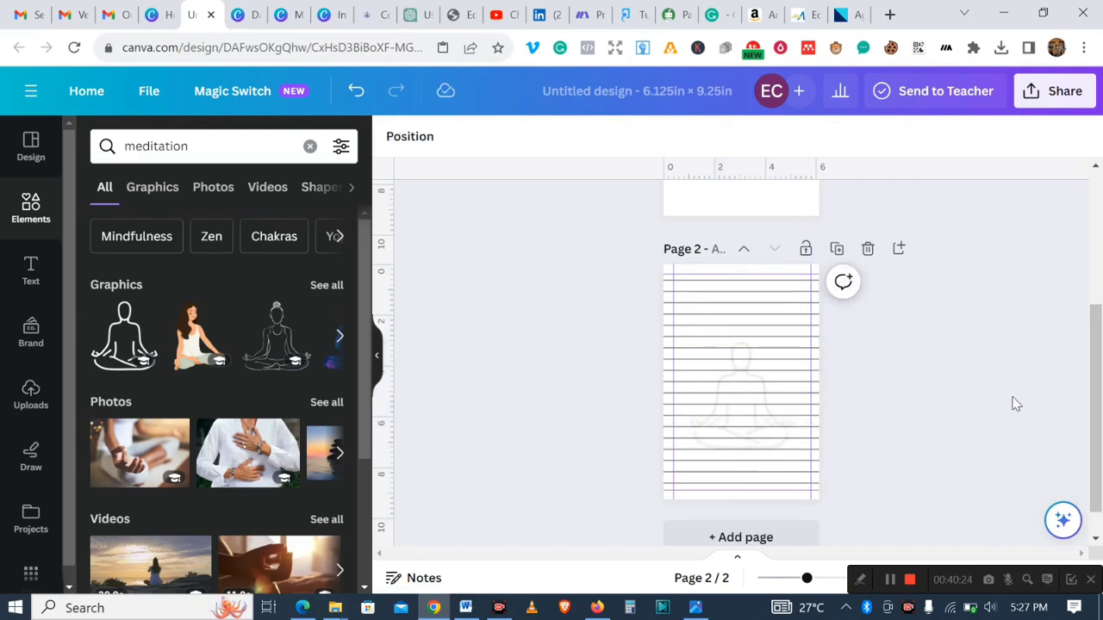
- Delete the extra duplicate meditation graphic from page 1
drag(1093, 422, 1083, 268)
click(738, 374)
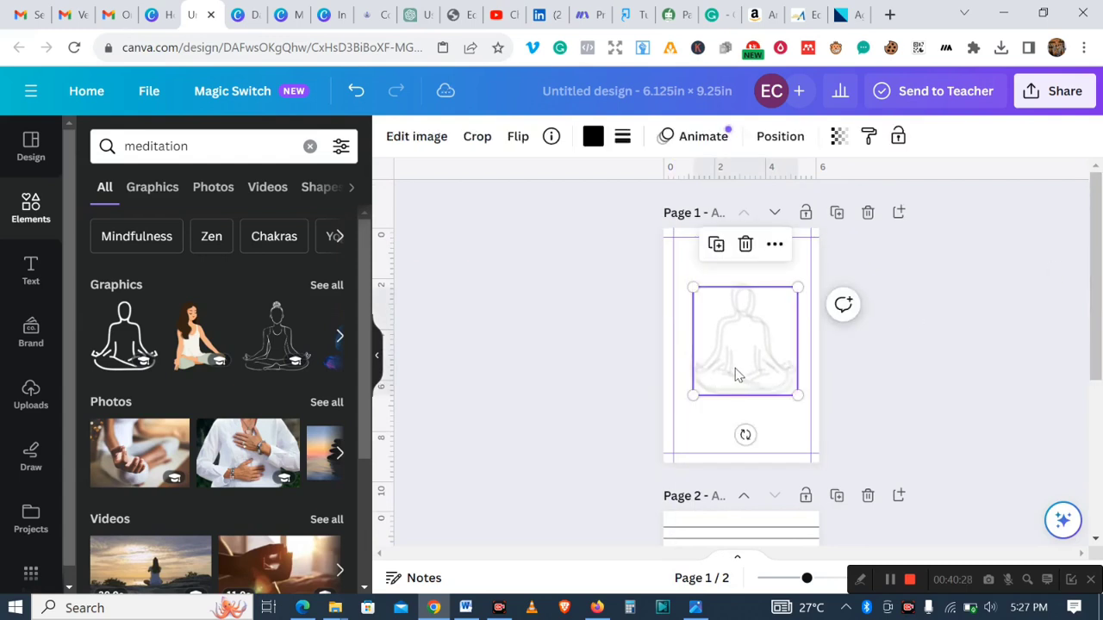
click(746, 244)
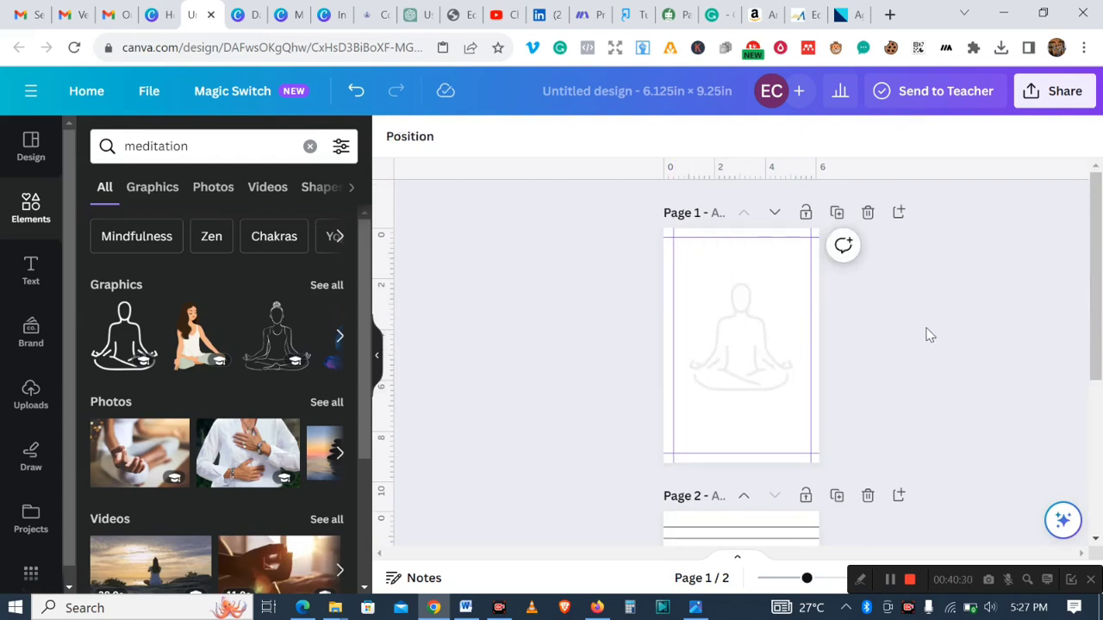
- Review the 25 four-line daily affirmations in ChatGPT and switch to their paraphrased version in QuillBot
mouse_move(1101, 296)
mouse_down()
mouse_move(1100, 457)
mouse_move(1100, 312)
mouse_up()
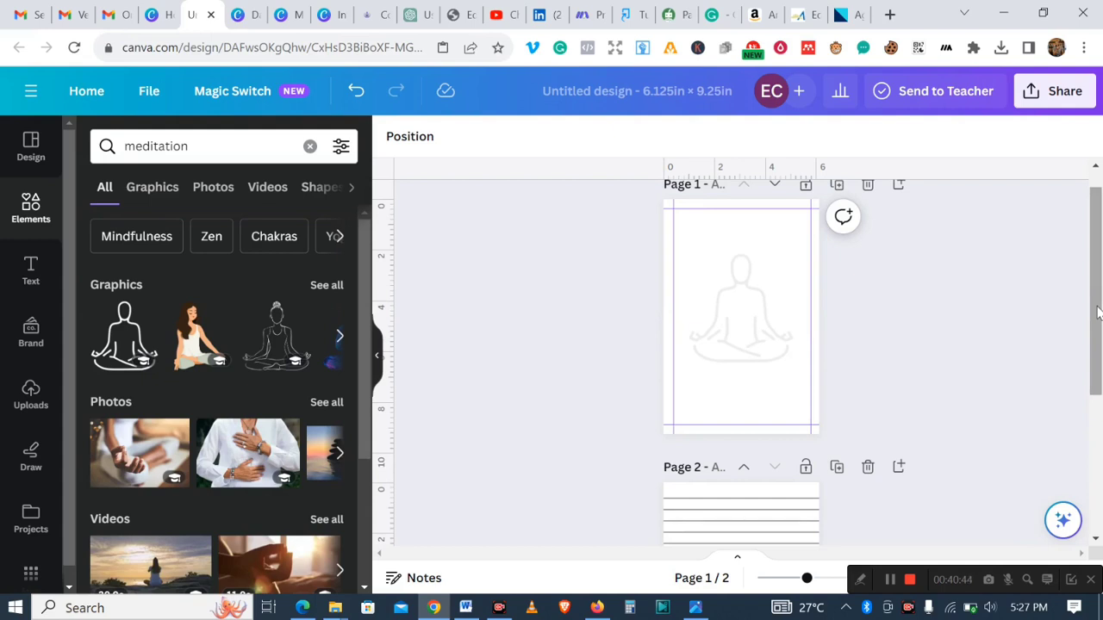
click(408, 17)
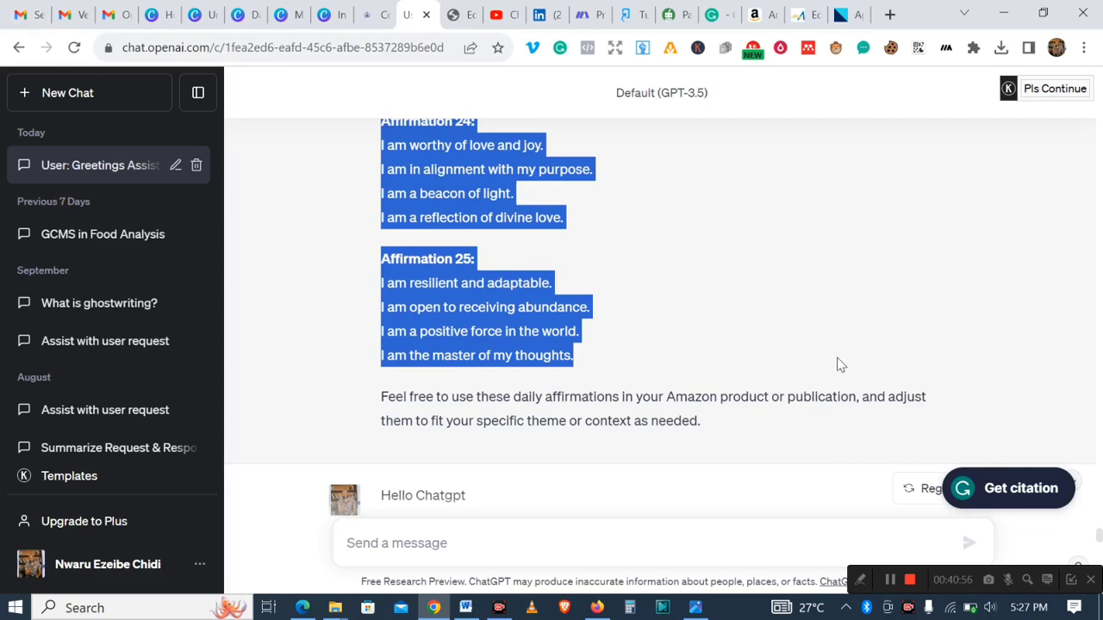
drag(1099, 540, 1097, 461)
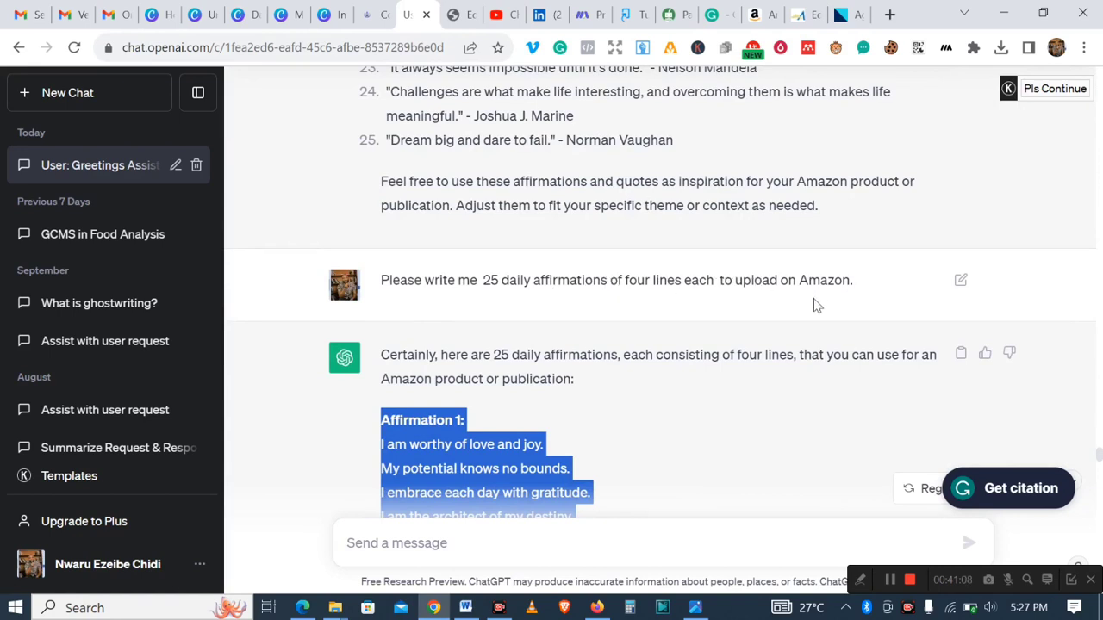
scroll(1099, 455, up, 5)
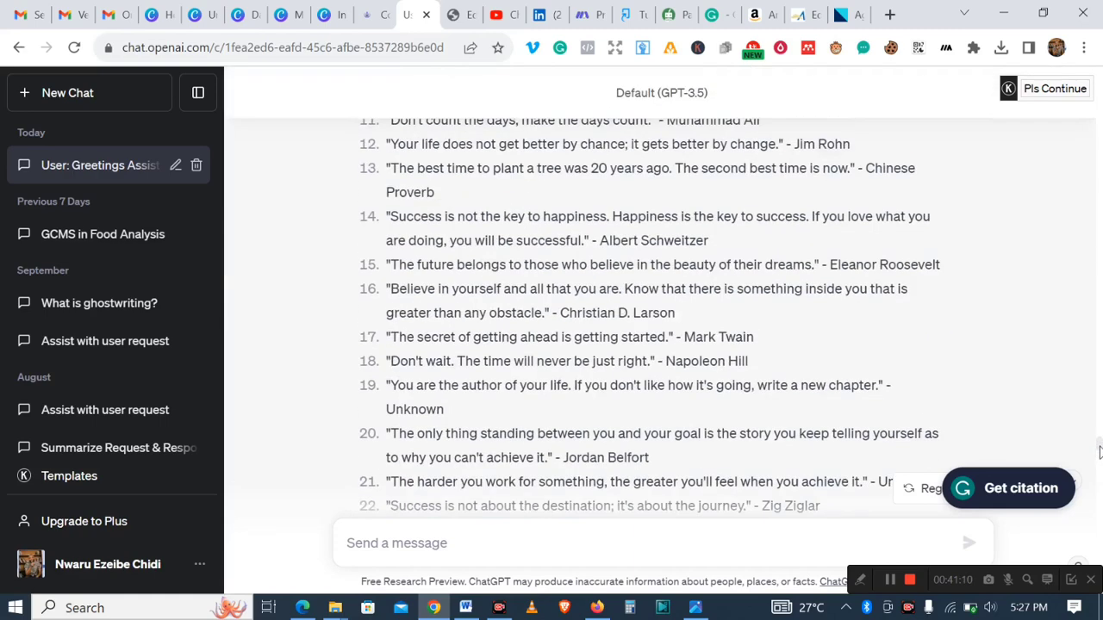
scroll(1099, 446, down, 7)
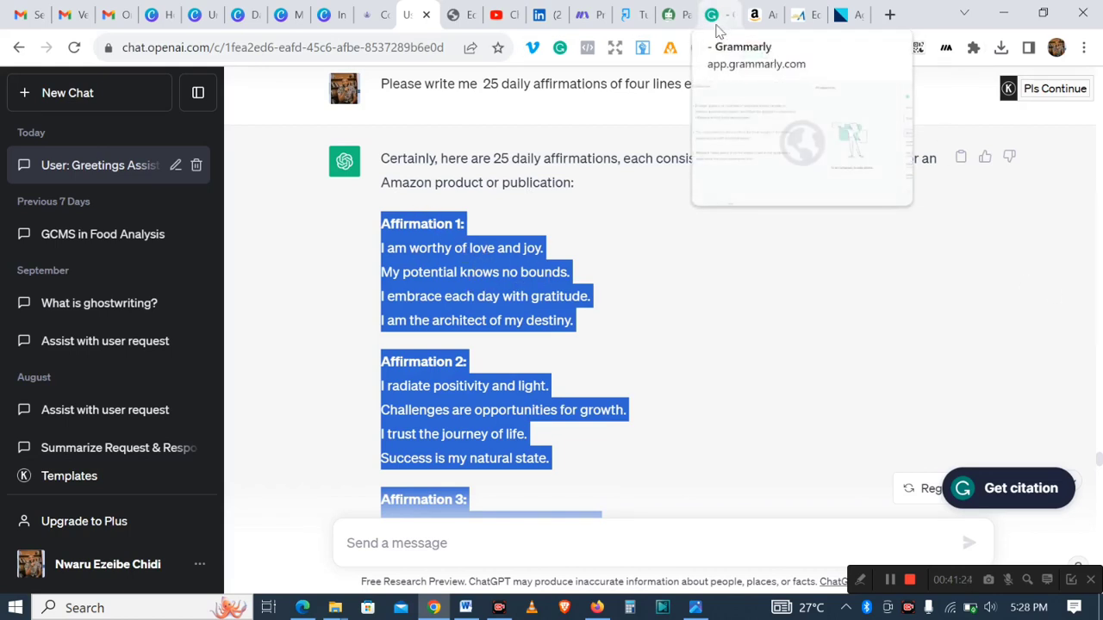
click(676, 26)
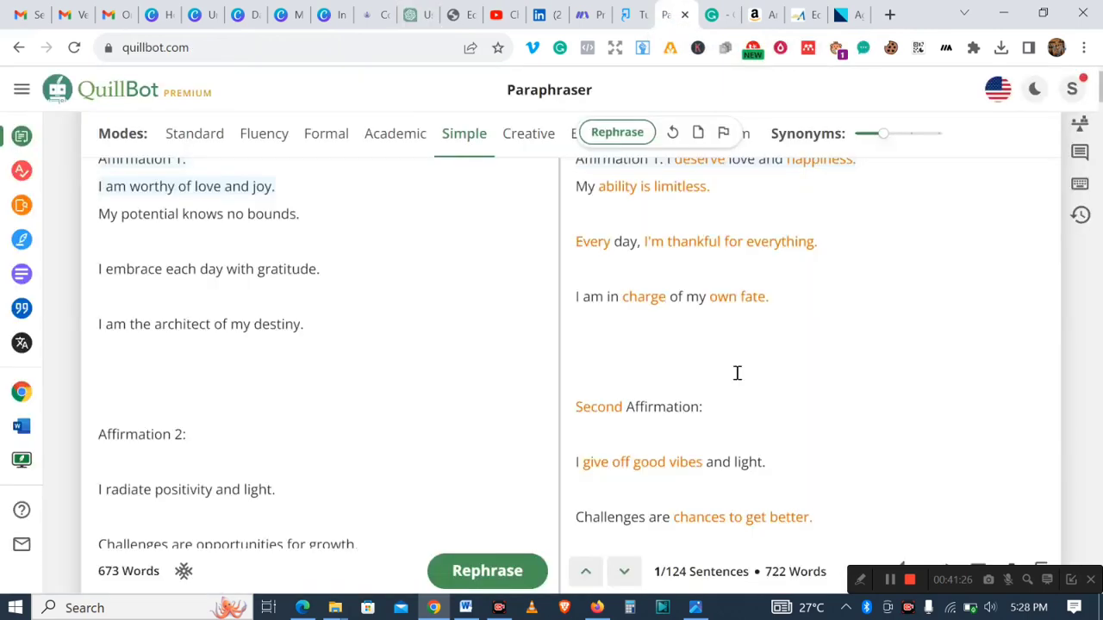
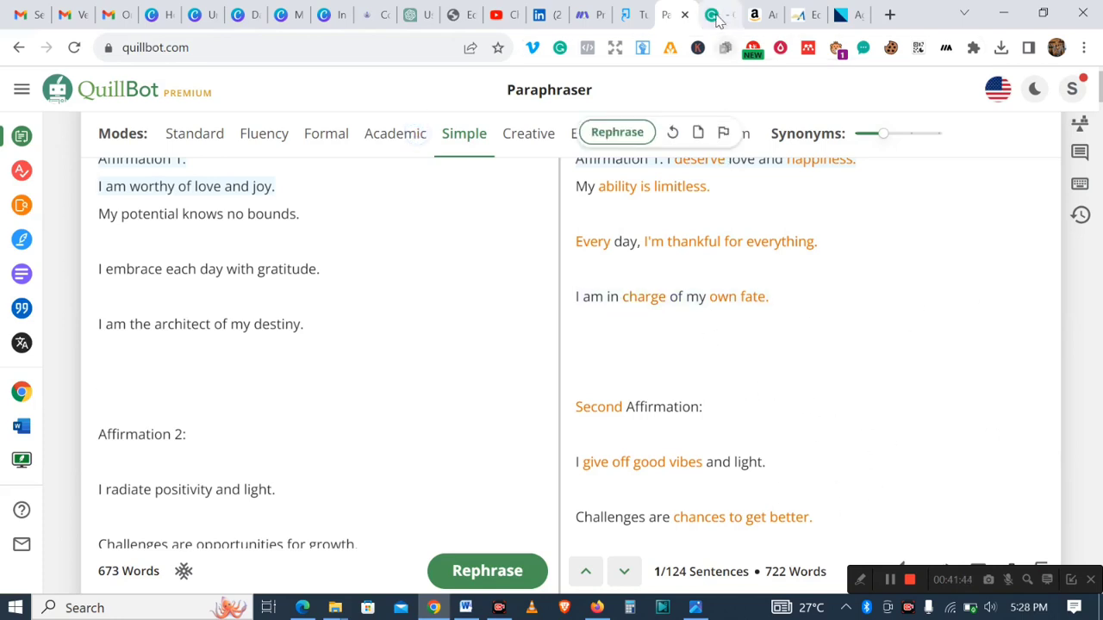
- Clear all existing text from the Grammarly document
click(719, 15)
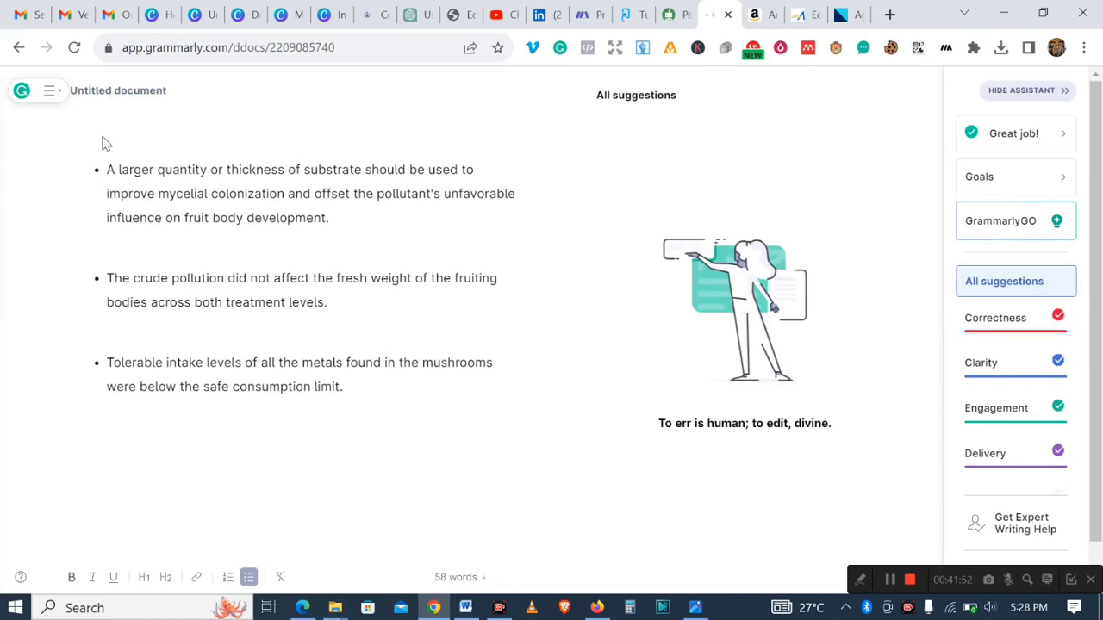
key(ctrl+a)
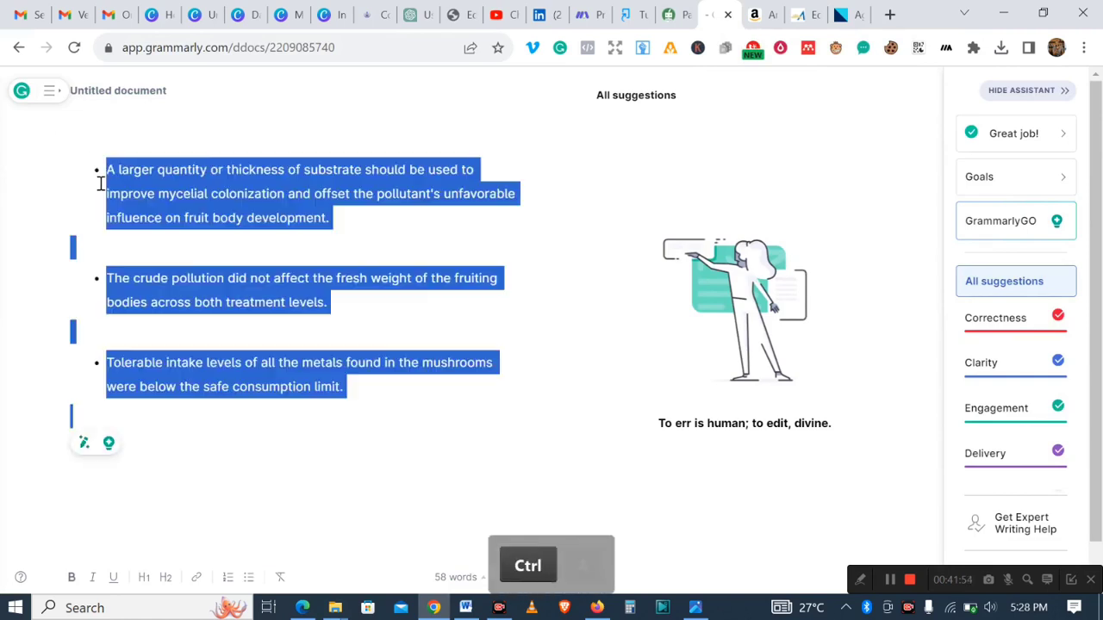
key(BackSpace)
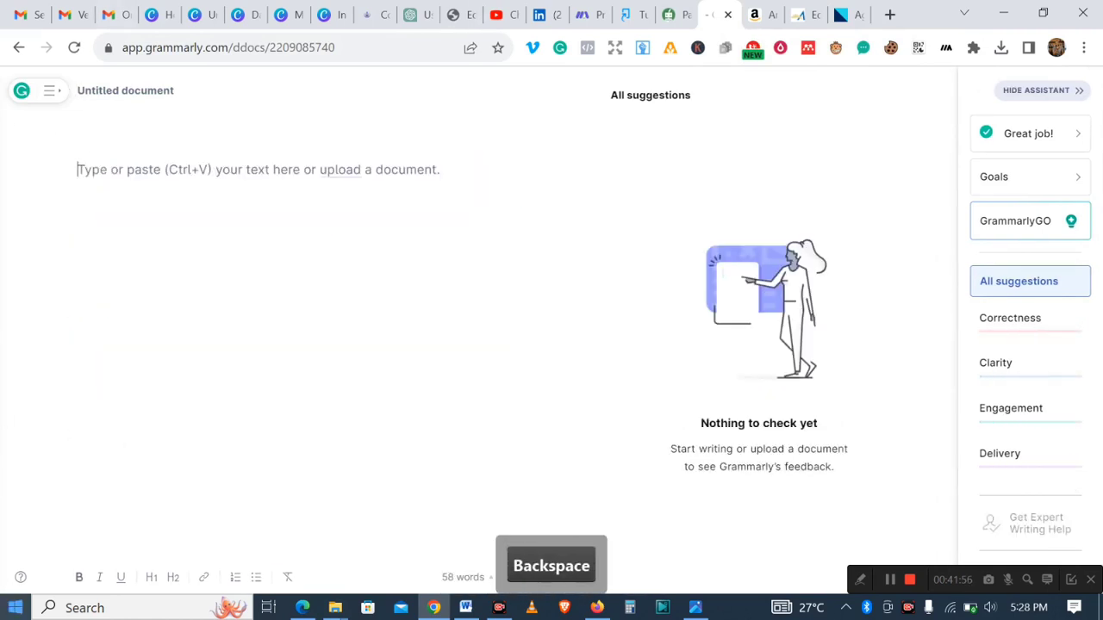
- Copy the full paraphrased affirmations from QuillBot and paste them into the empty Grammarly document
click(673, 27)
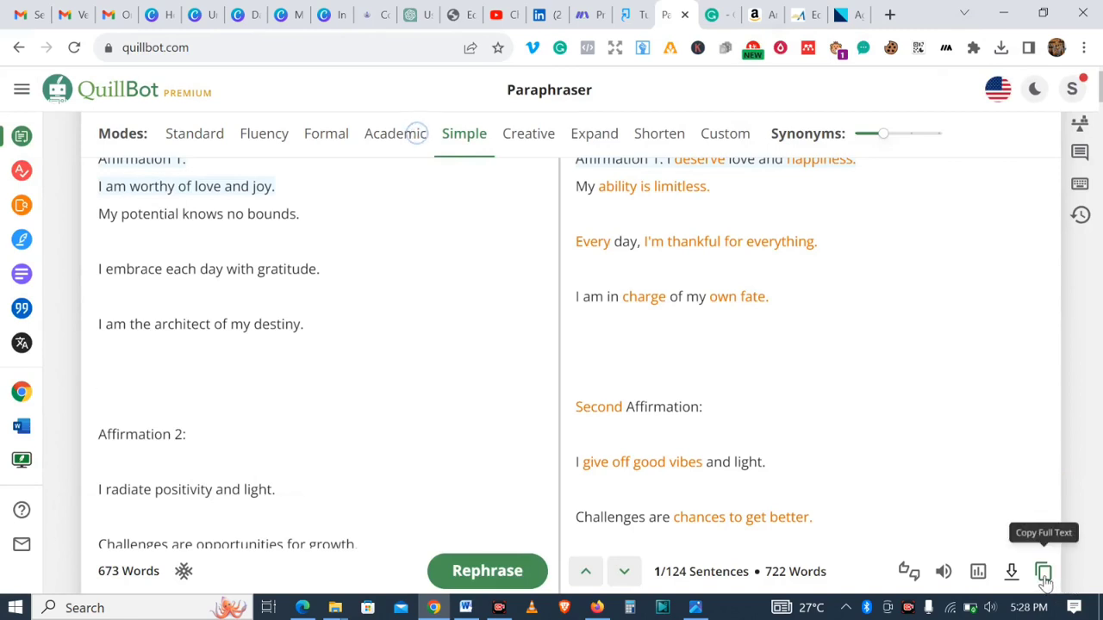
click(1043, 573)
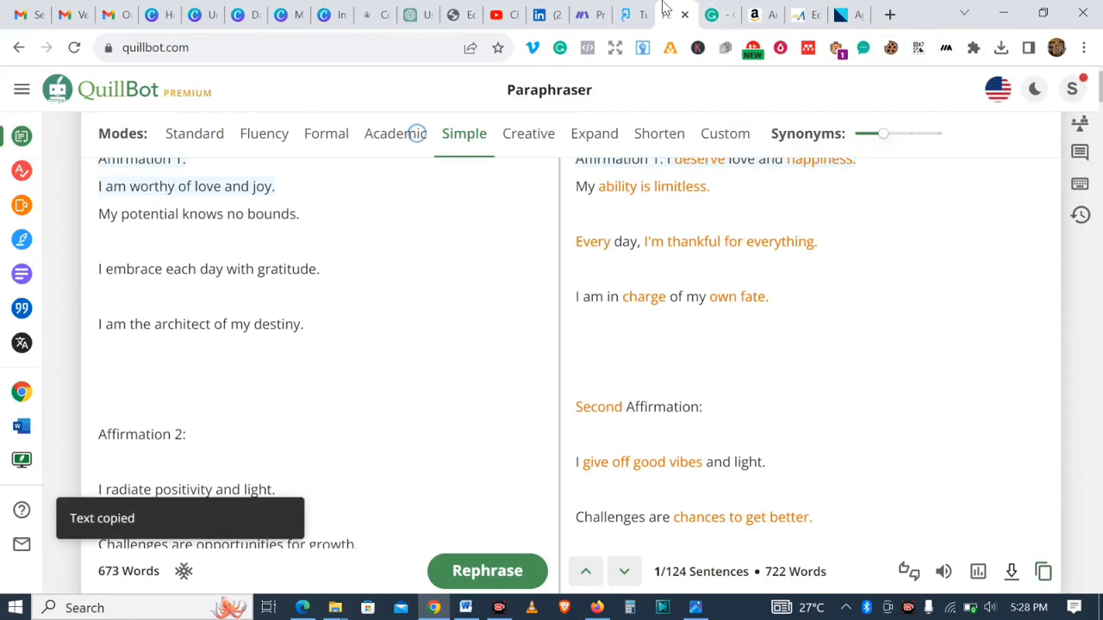
click(717, 15)
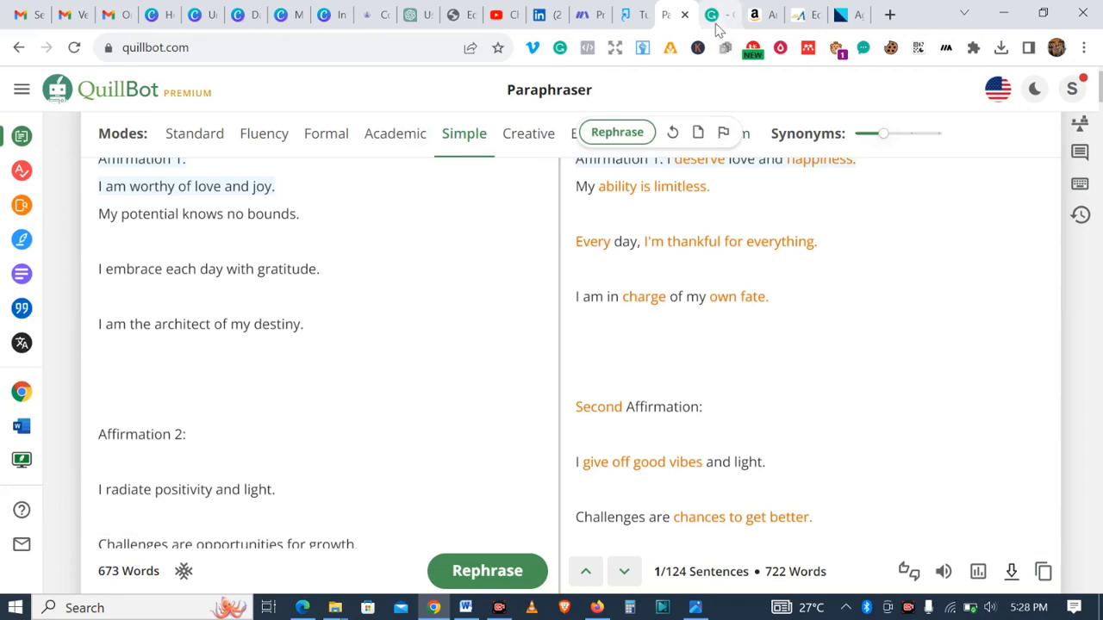
click(335, 172)
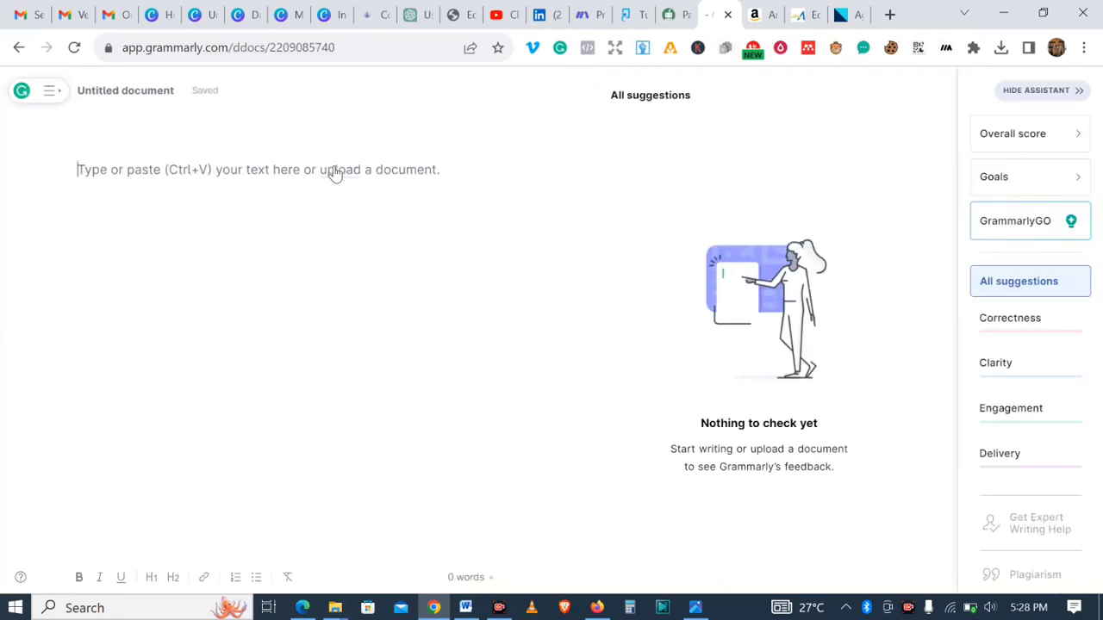
click(336, 171)
key(ctrl+v)
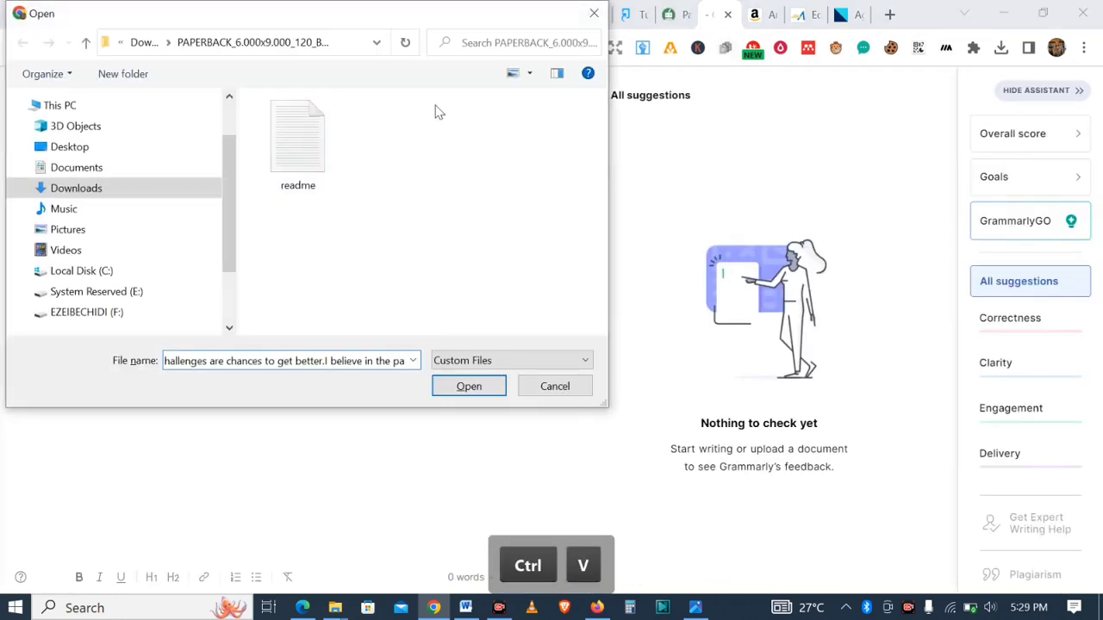
click(594, 14)
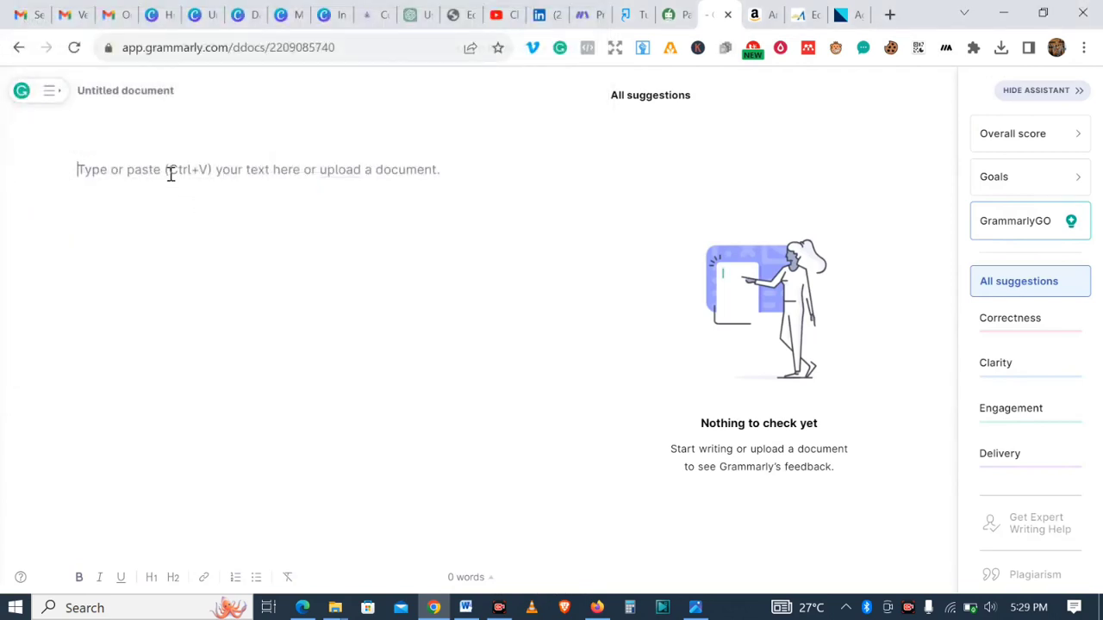
key(ctrl+v)
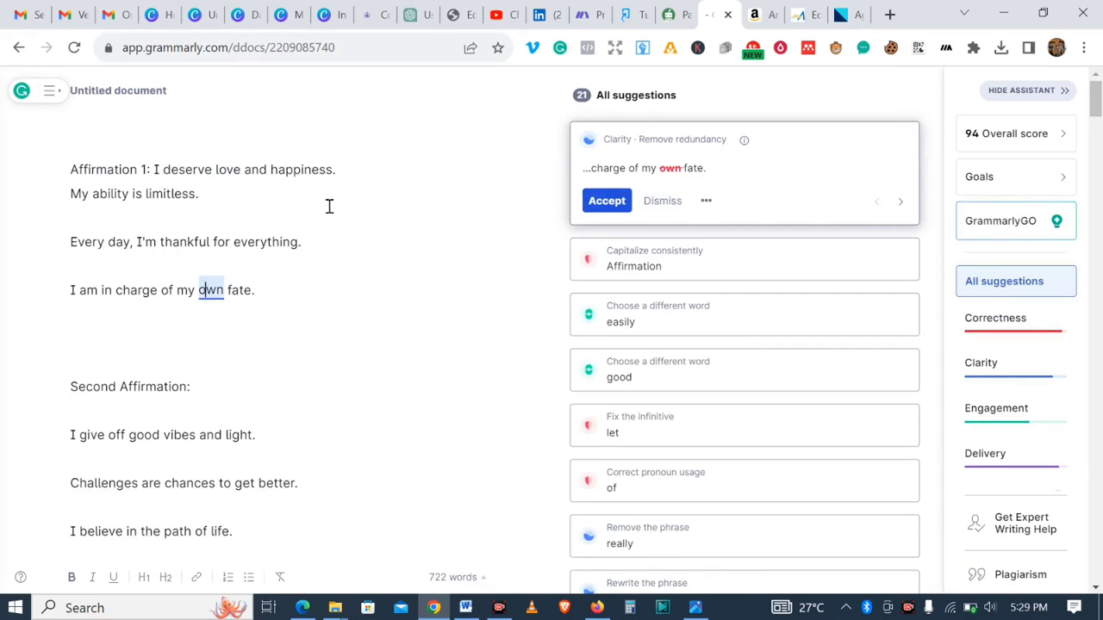
- Accept the redundancy fix removing "own" and copy the four lines of Affirmation 1
click(611, 207)
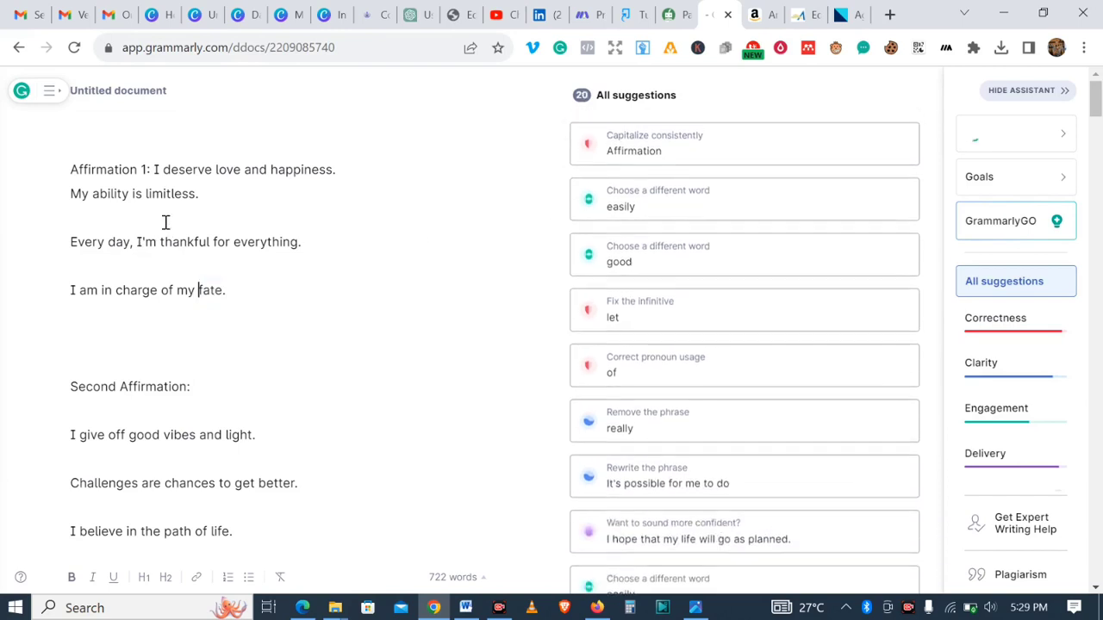
drag(154, 170, 236, 295)
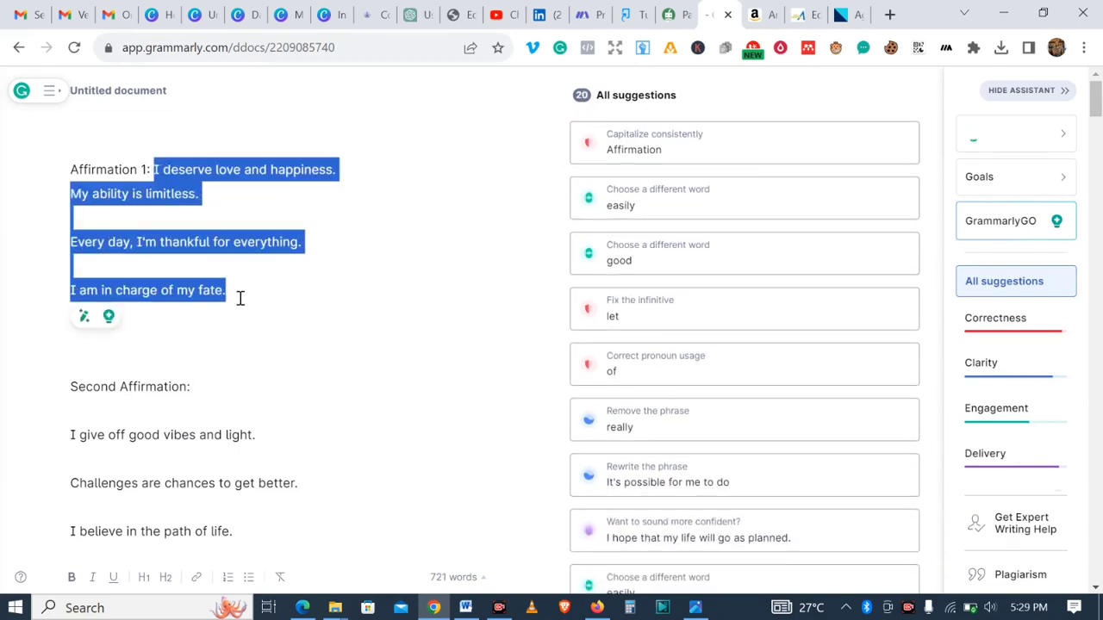
key(ctrl+c)
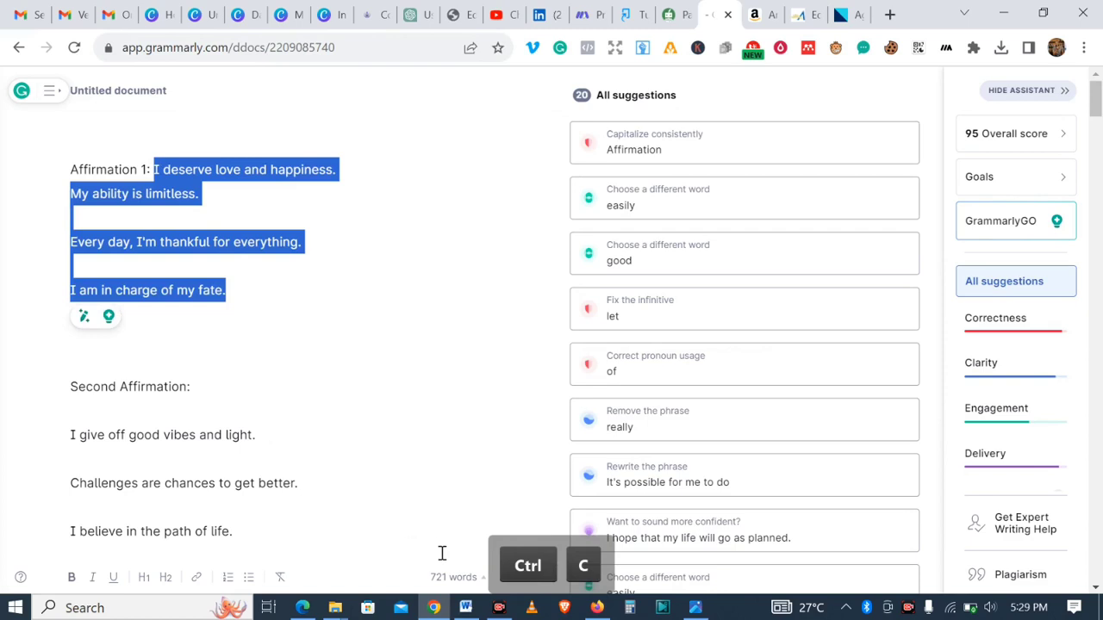
- Add the recently used "Elizabeth and Richard" text combination to page 1 of the Canva design
click(195, 16)
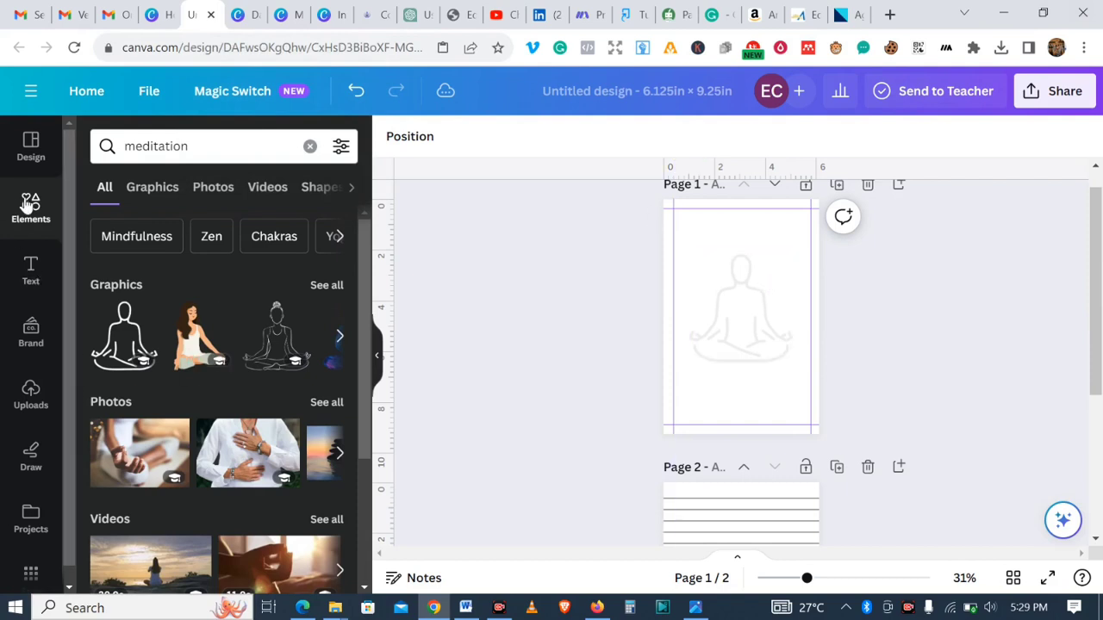
click(35, 278)
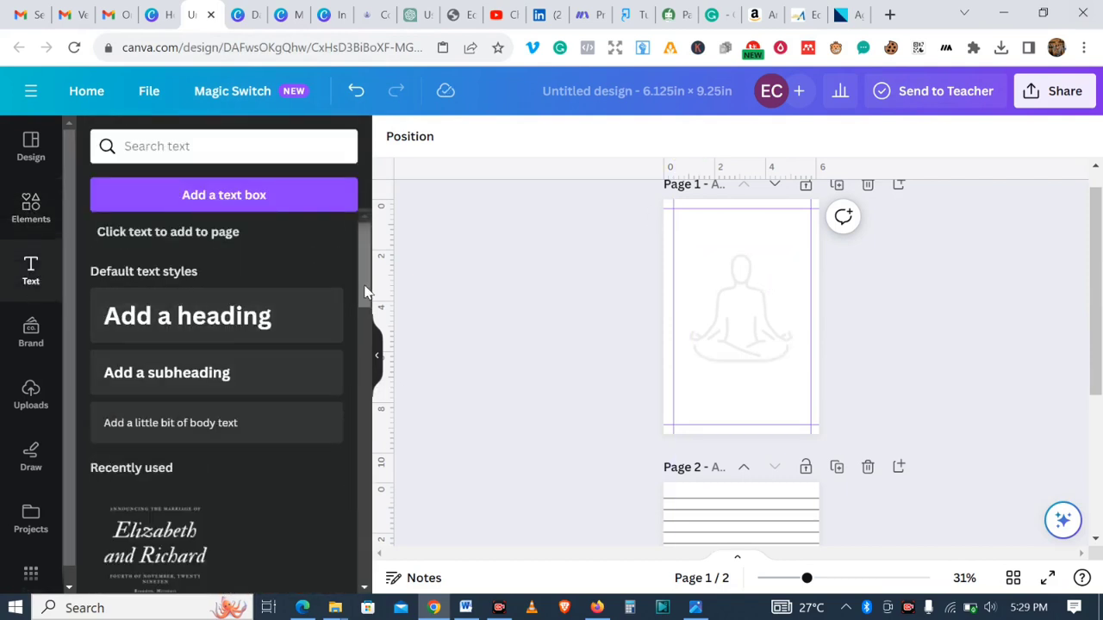
scroll(362, 315, down, 2)
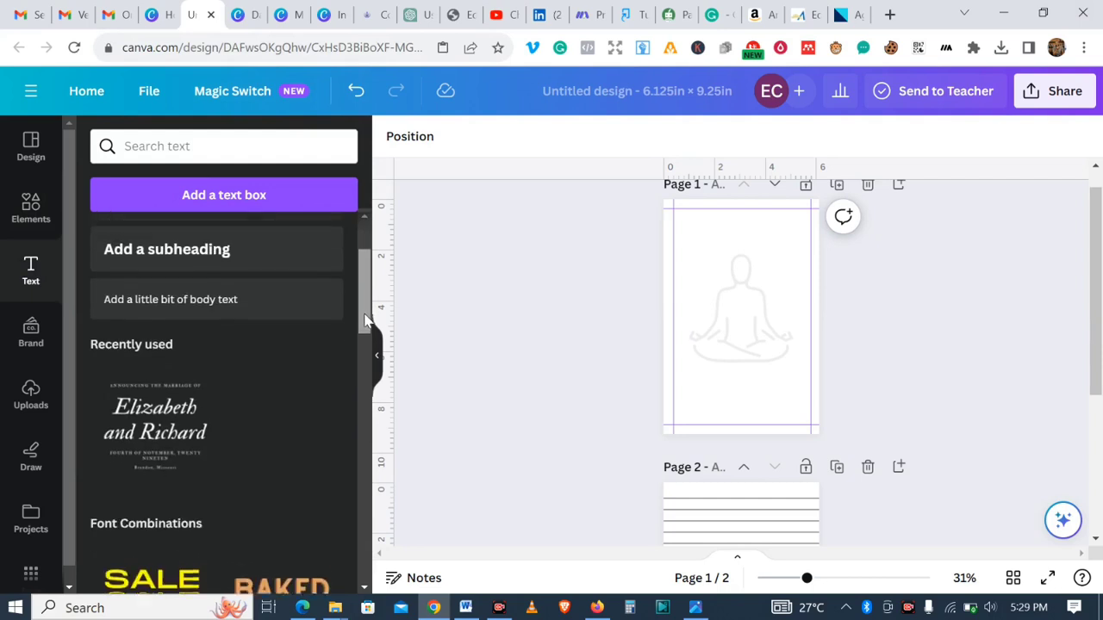
click(145, 408)
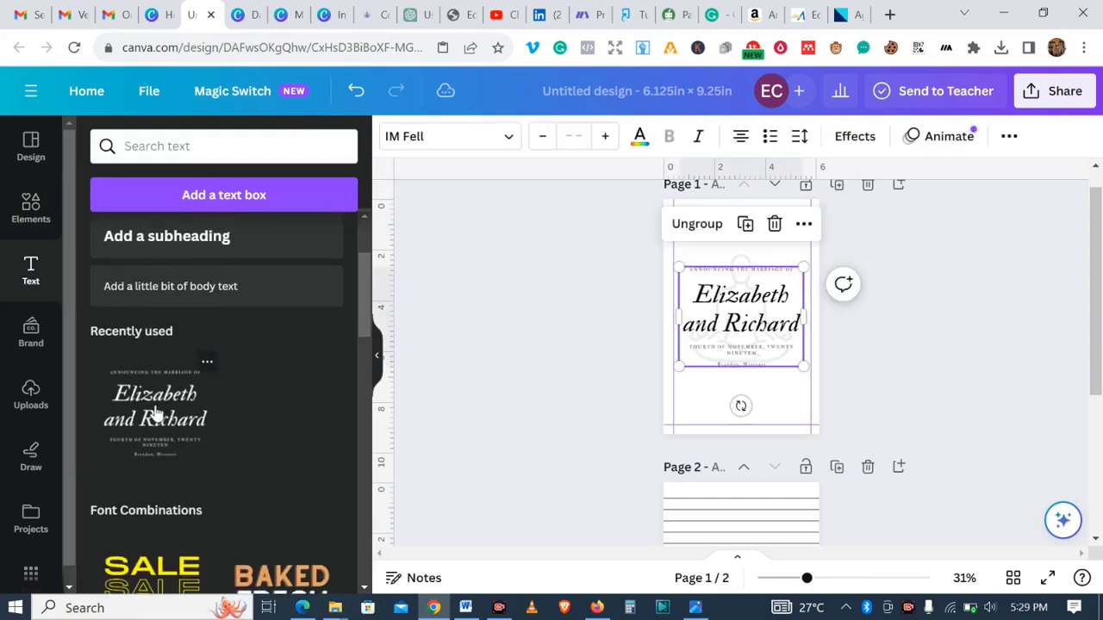
click(774, 226)
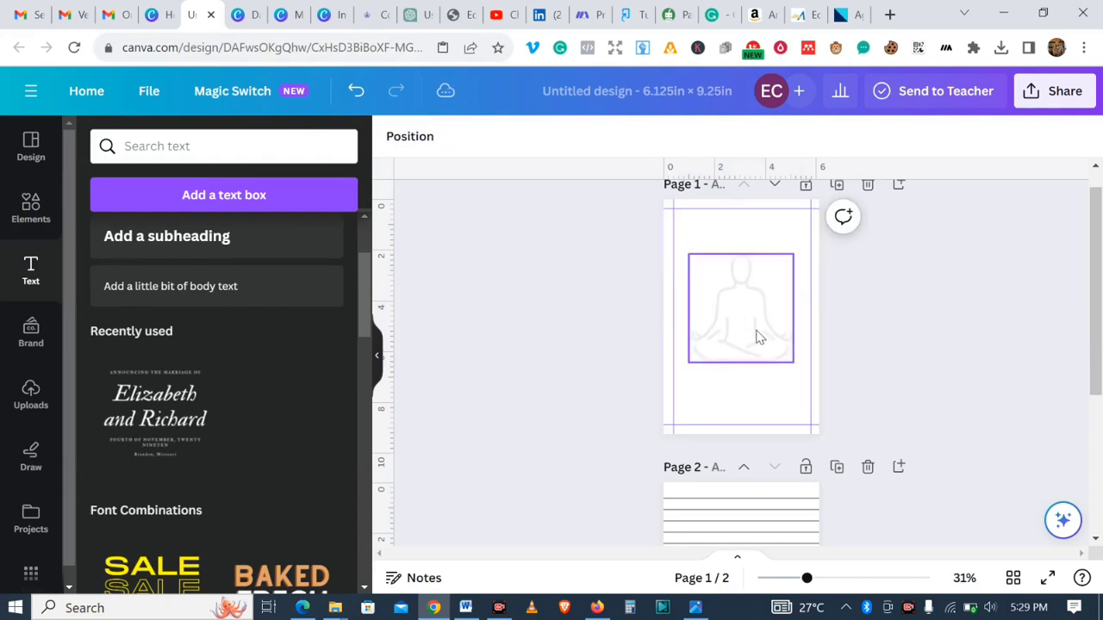
click(358, 93)
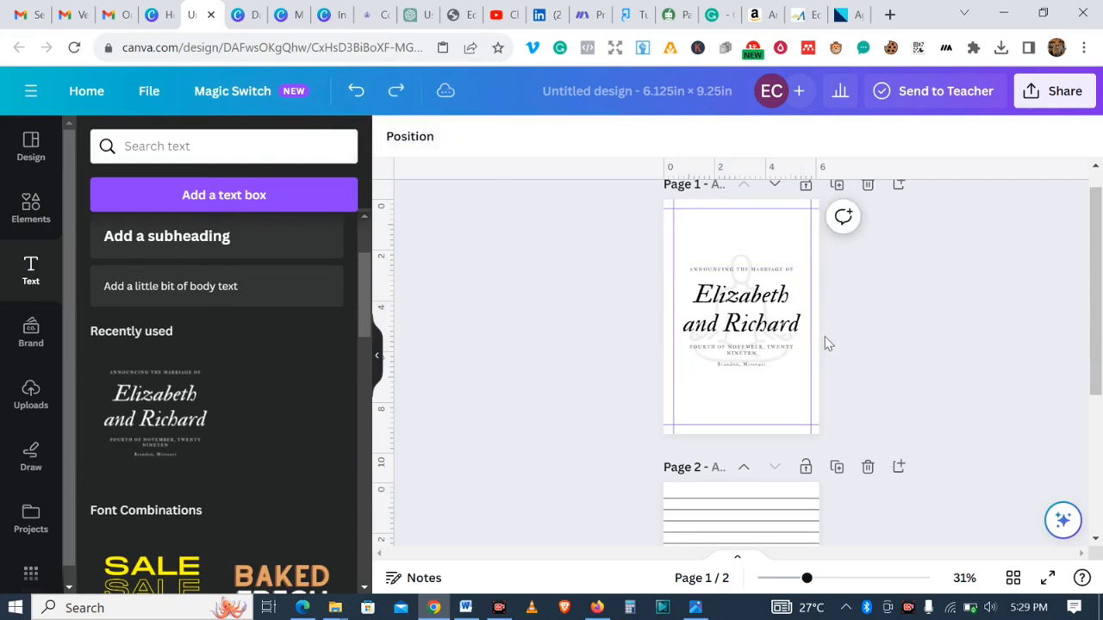
click(738, 276)
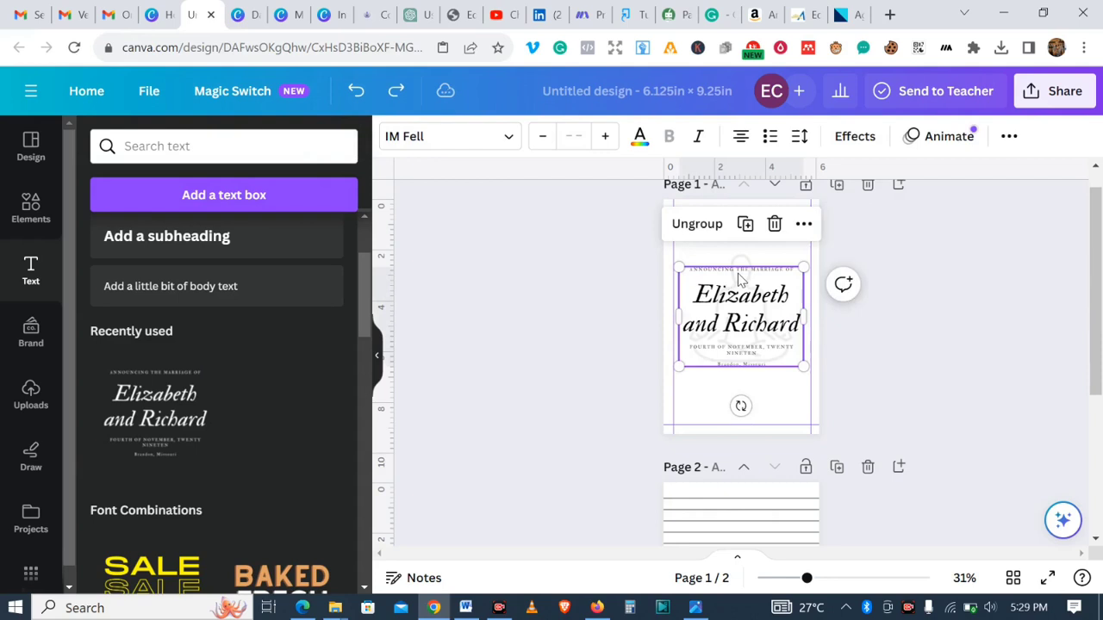
click(774, 225)
click(363, 99)
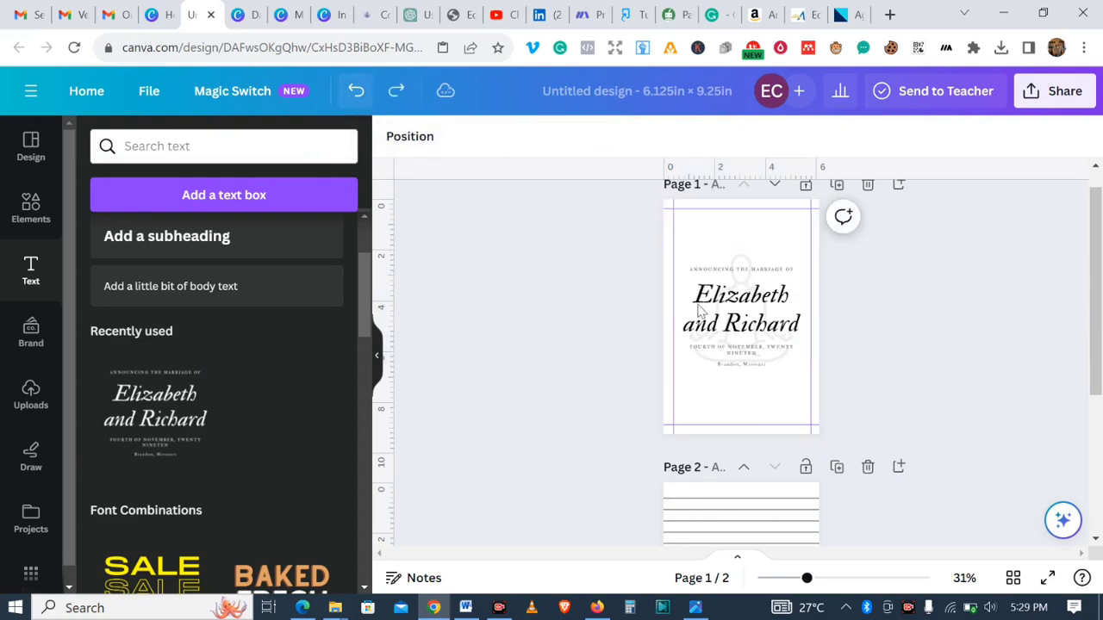
- Delete the small text lines from the combination, keeping only the "Elizabeth and Richard" heading
click(762, 276)
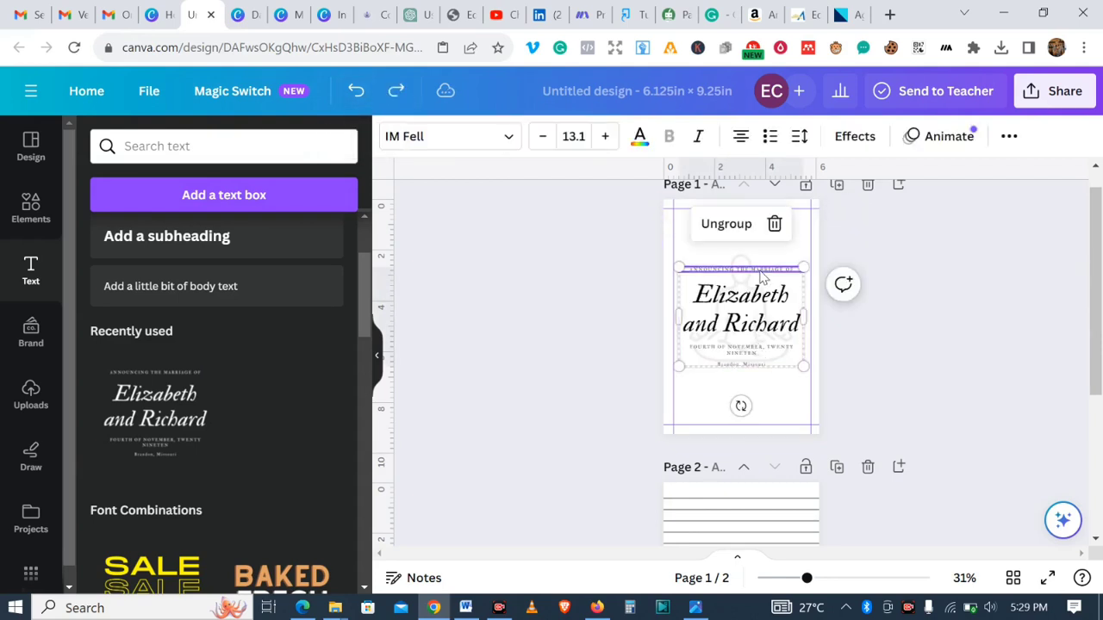
click(774, 226)
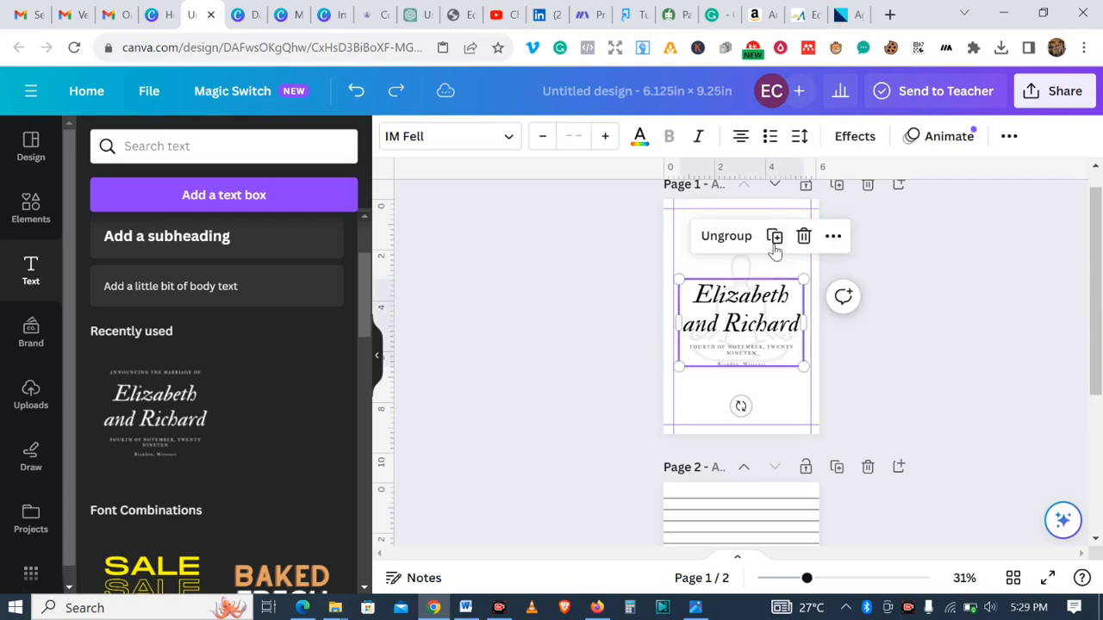
click(750, 350)
click(773, 299)
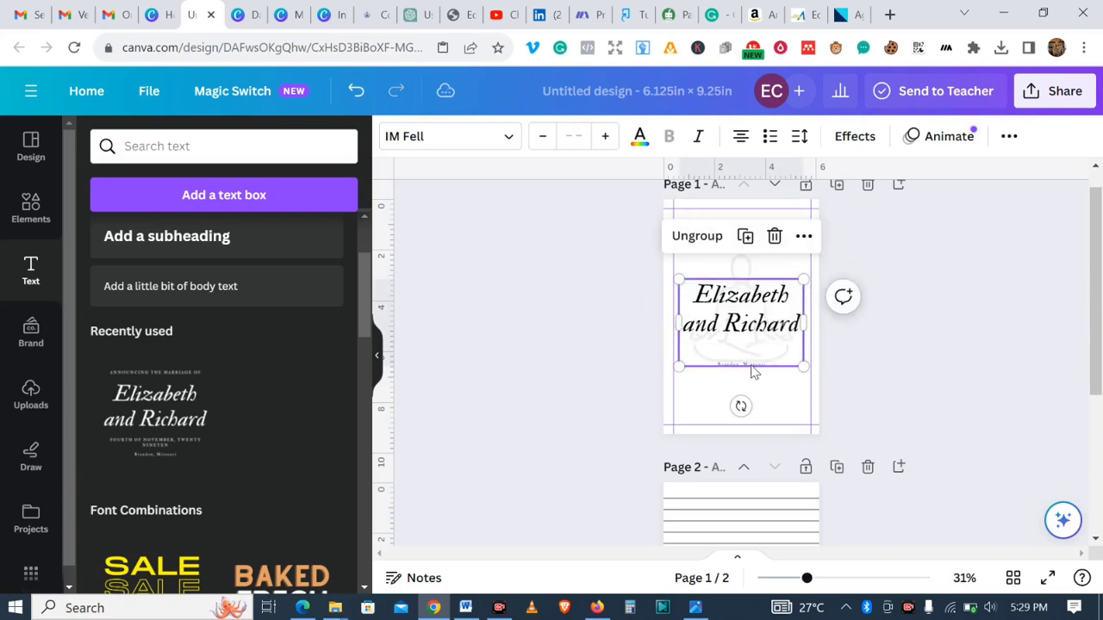
click(753, 367)
click(773, 317)
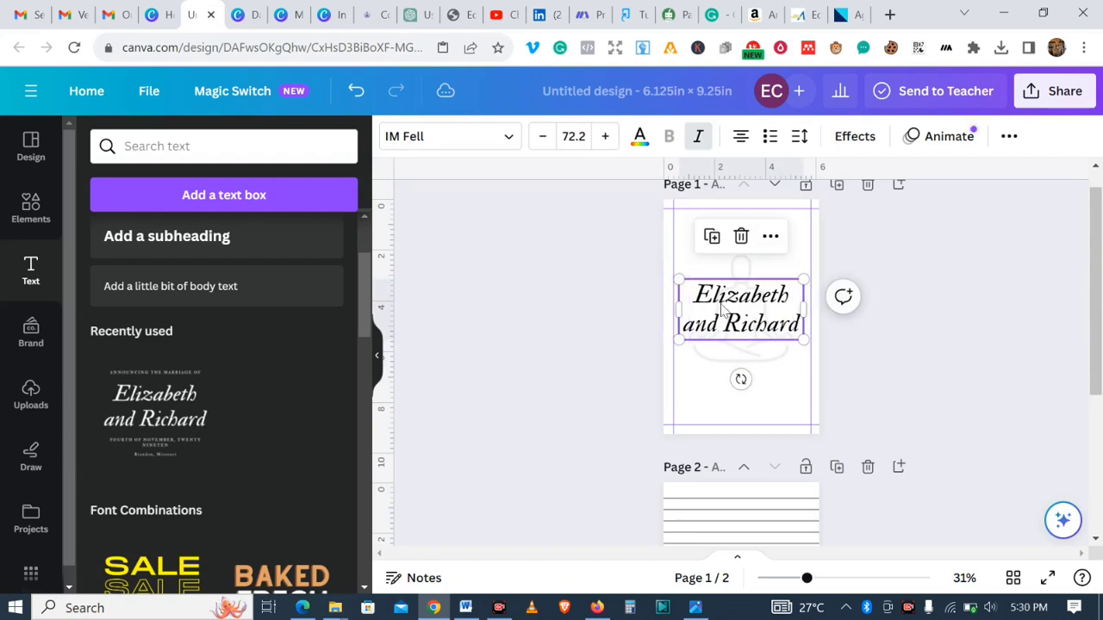
- Turn off Grammarly on canva.com for this session while editing the heading text
click(789, 300)
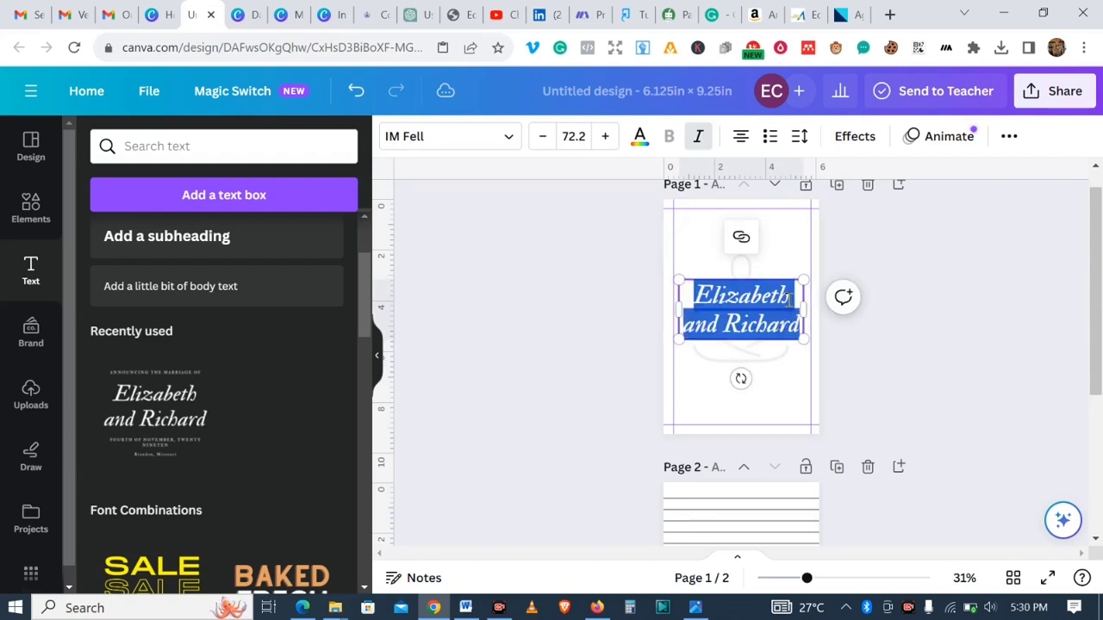
click(789, 300)
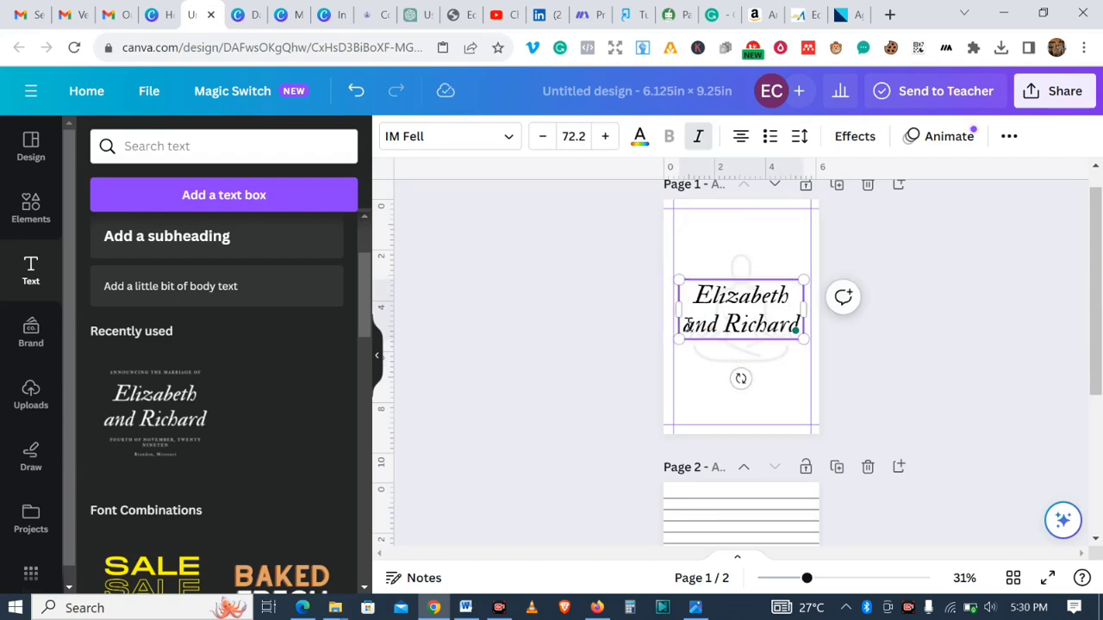
drag(687, 325, 791, 337)
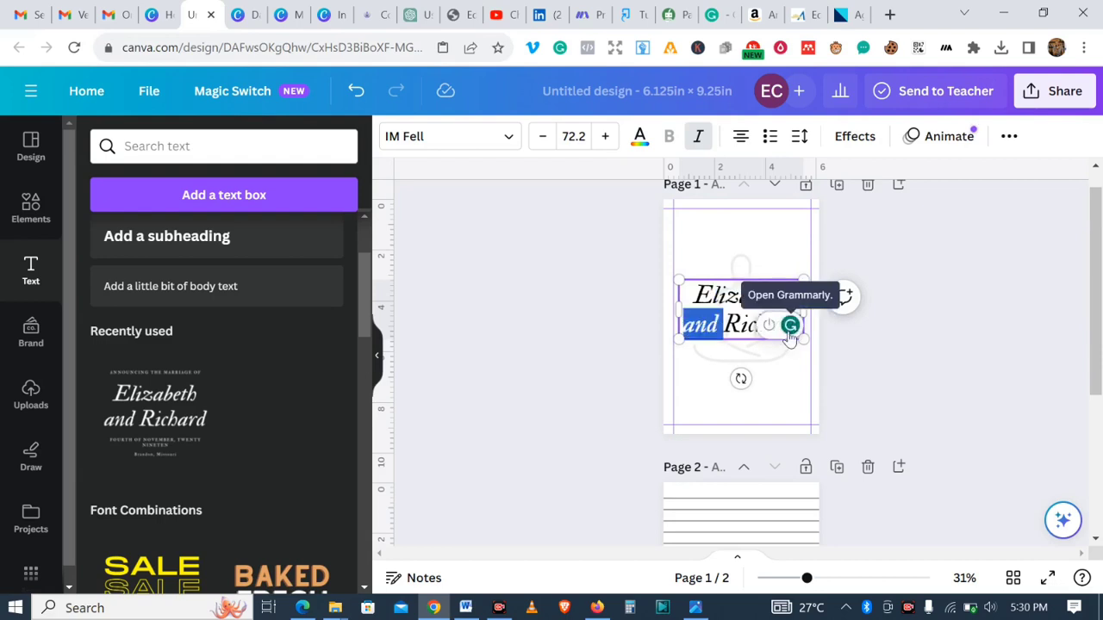
click(772, 331)
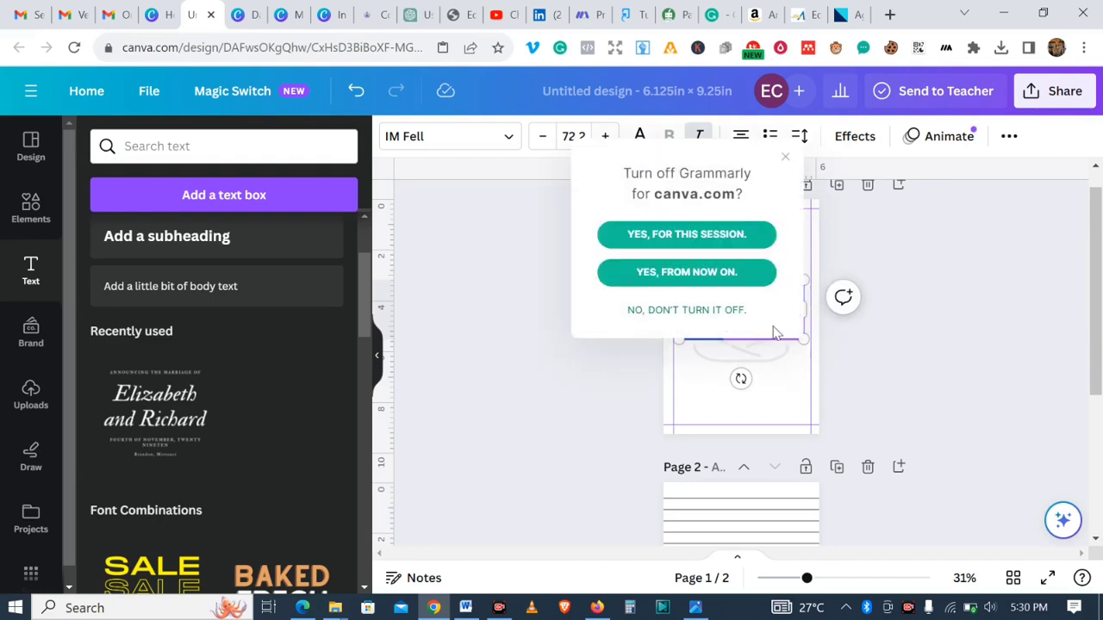
click(696, 249)
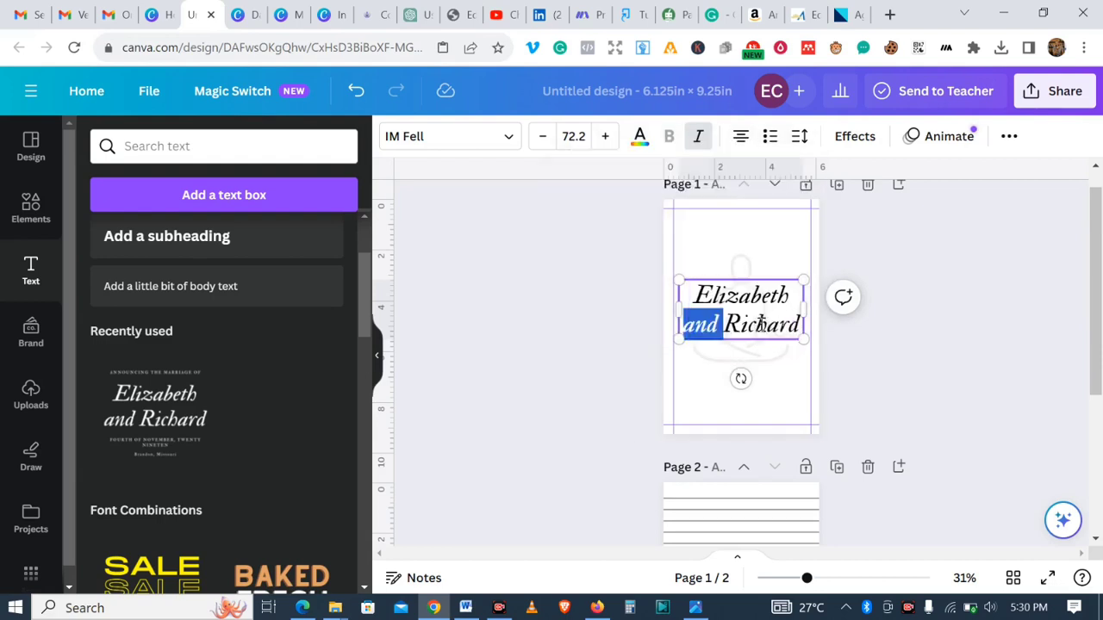
- Delete the "and Richard" line from the heading text
click(730, 327)
drag(688, 327, 800, 326)
key(BackSpace)
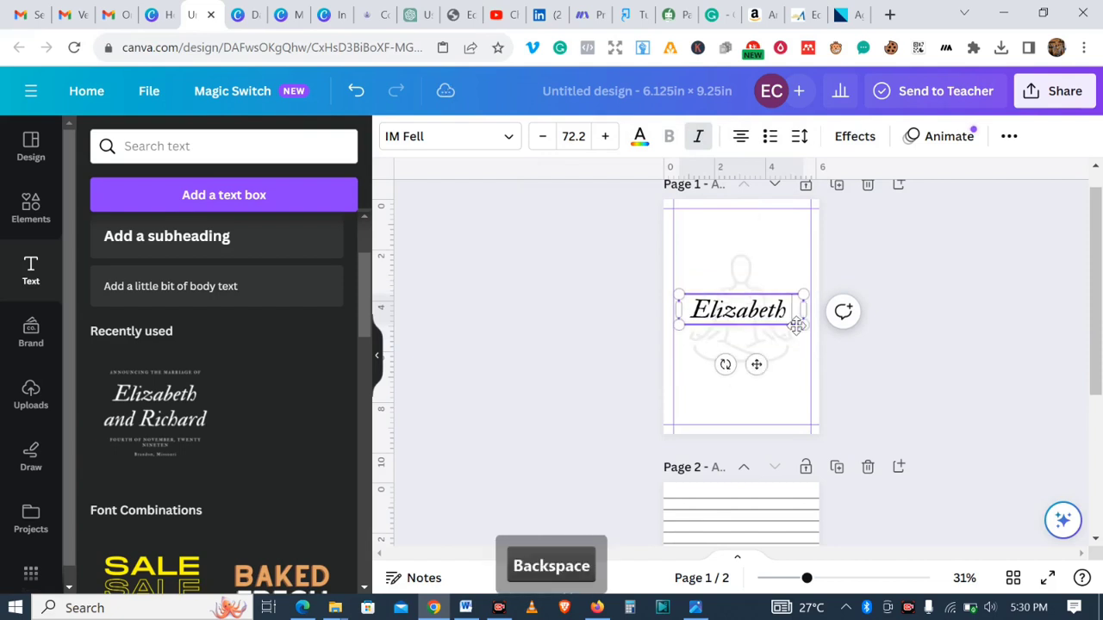
- Paste the first affirmation into the heading text box, then delete all of its text
key(ctrl+v)
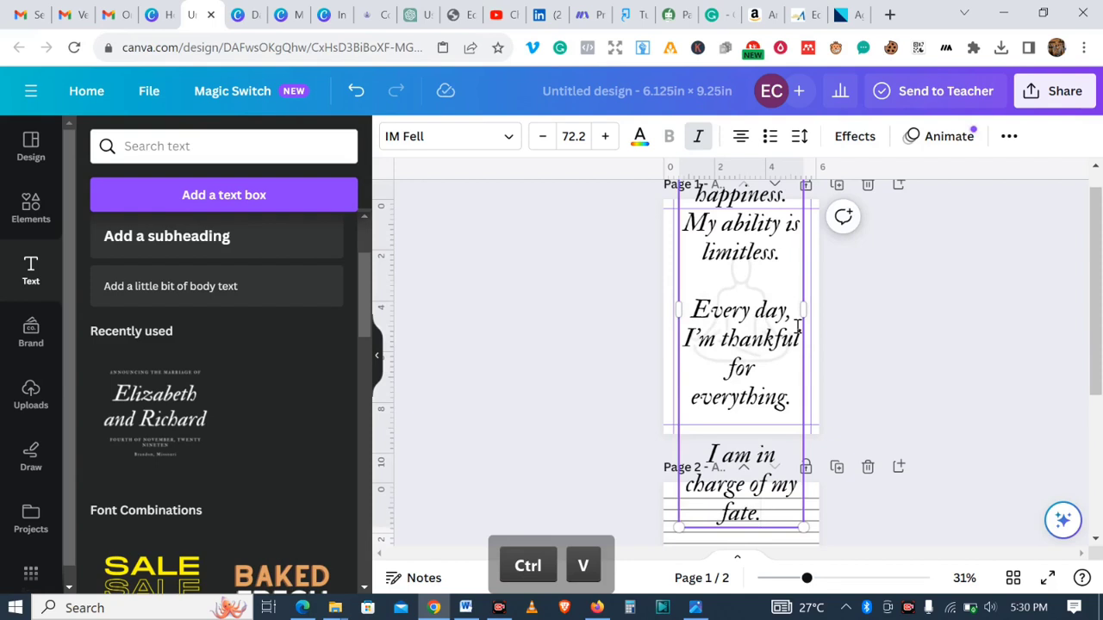
scroll(1095, 215, up, 1)
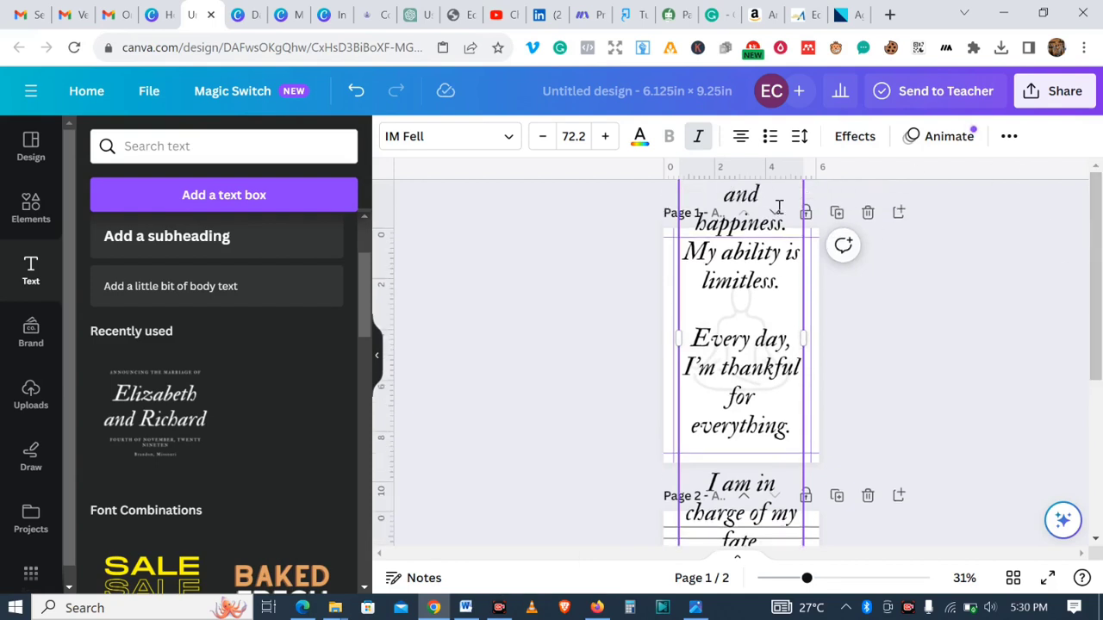
drag(726, 198, 790, 222)
key(BackSpace)
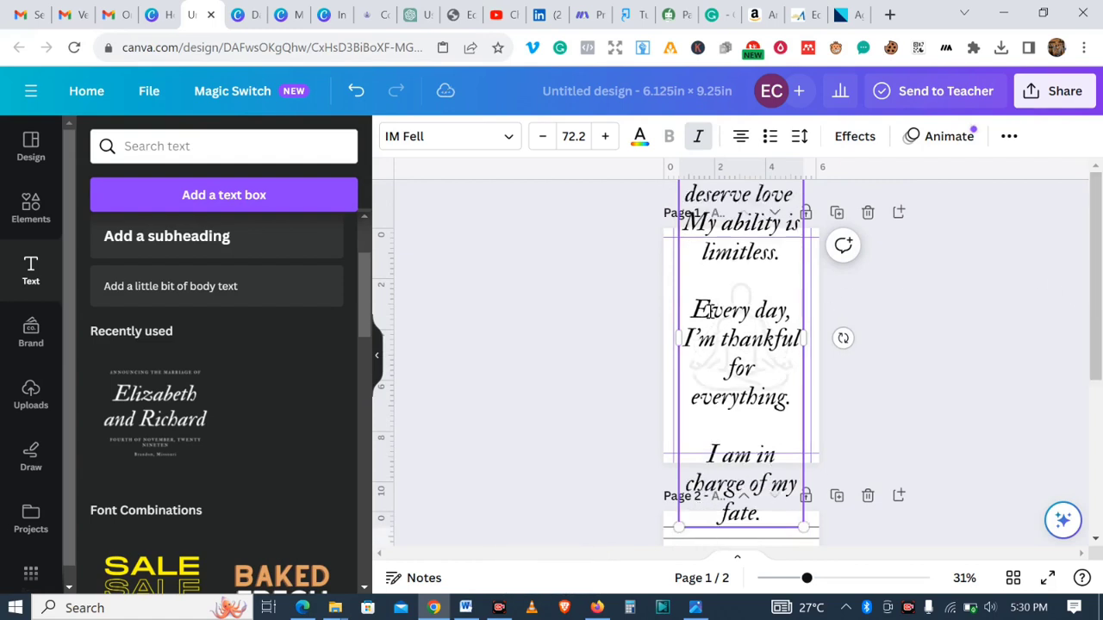
key(ctrl+a)
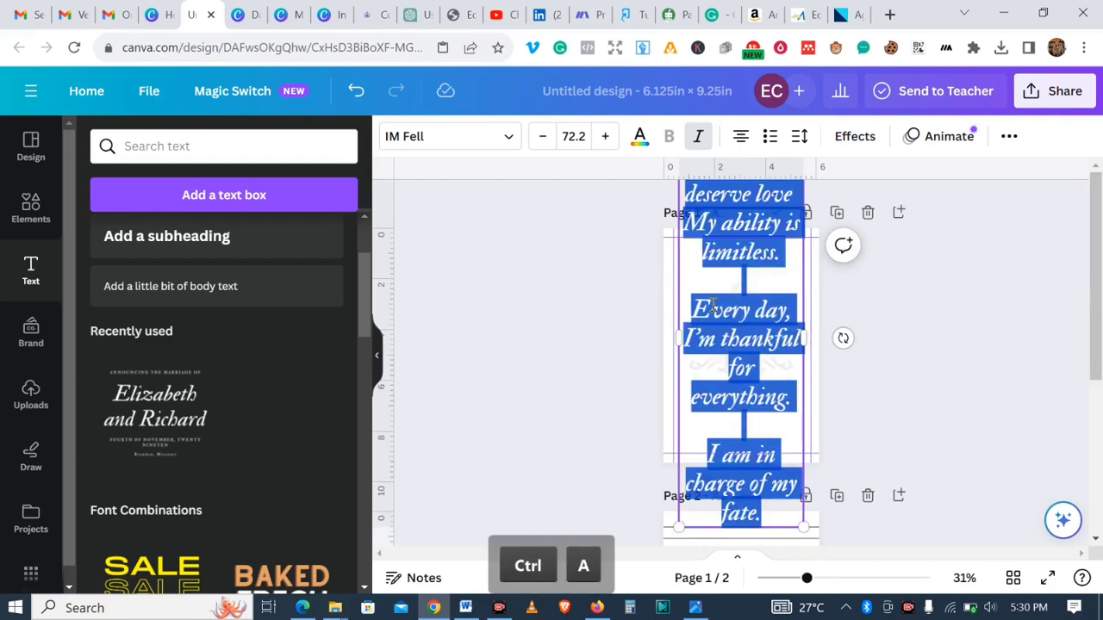
key(BackSpace)
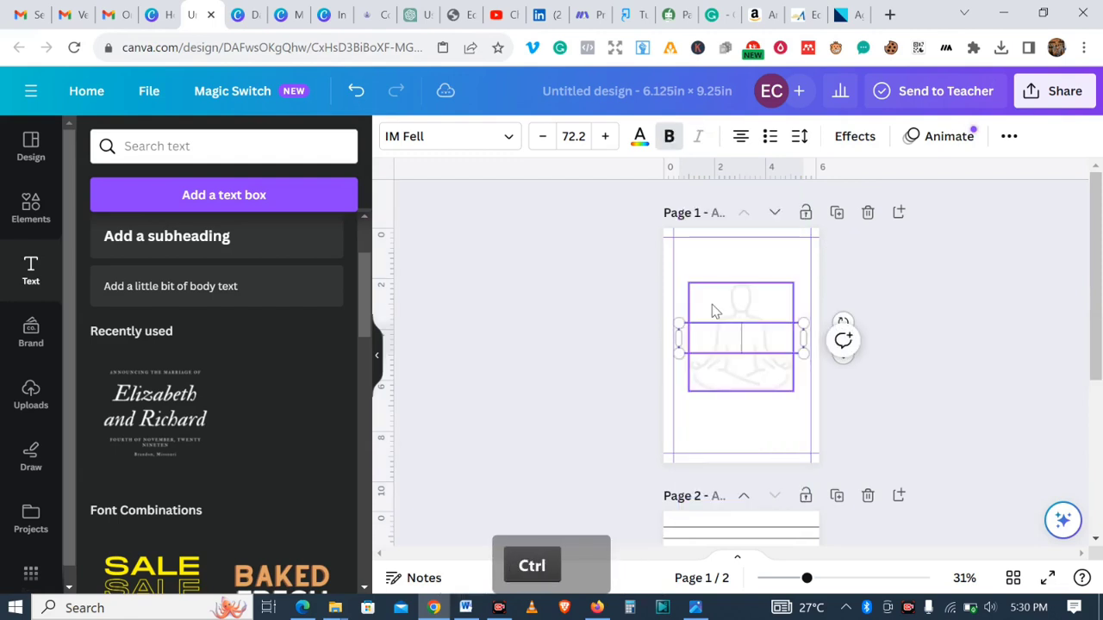
- Paste the affirmations into the emptied heading text box, then shrink the box and position it on page 1
key(ctrl+v)
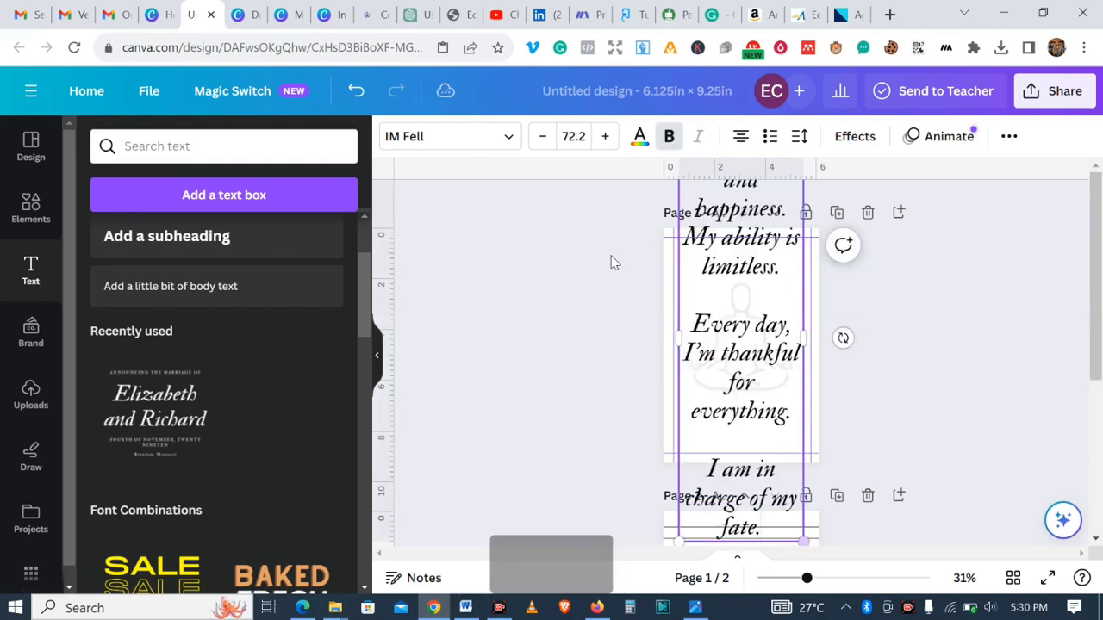
drag(808, 541, 744, 345)
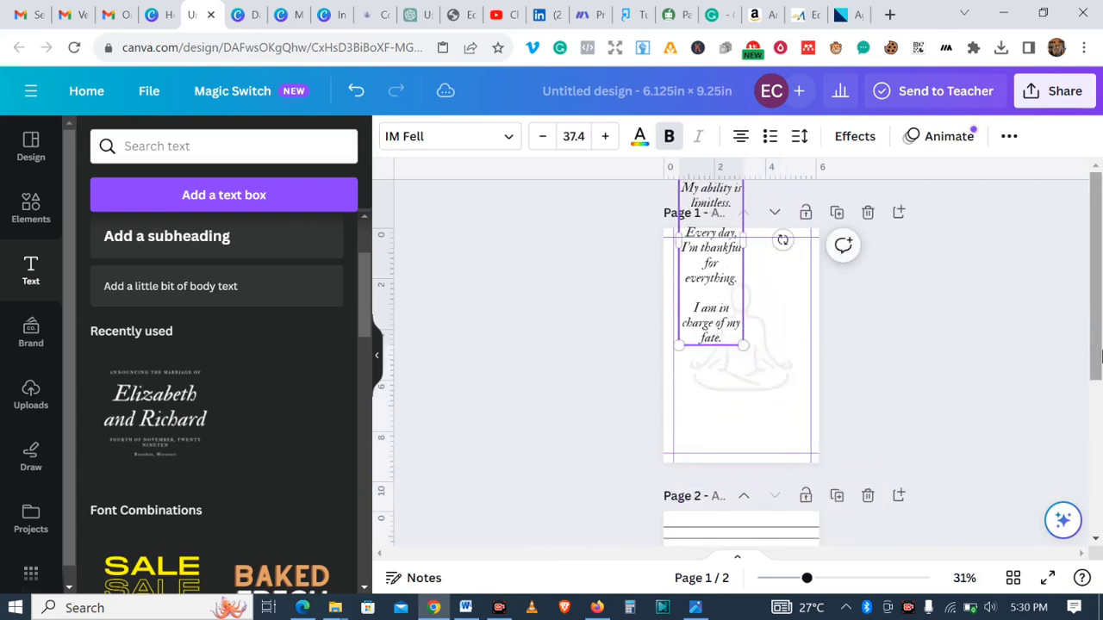
click(719, 285)
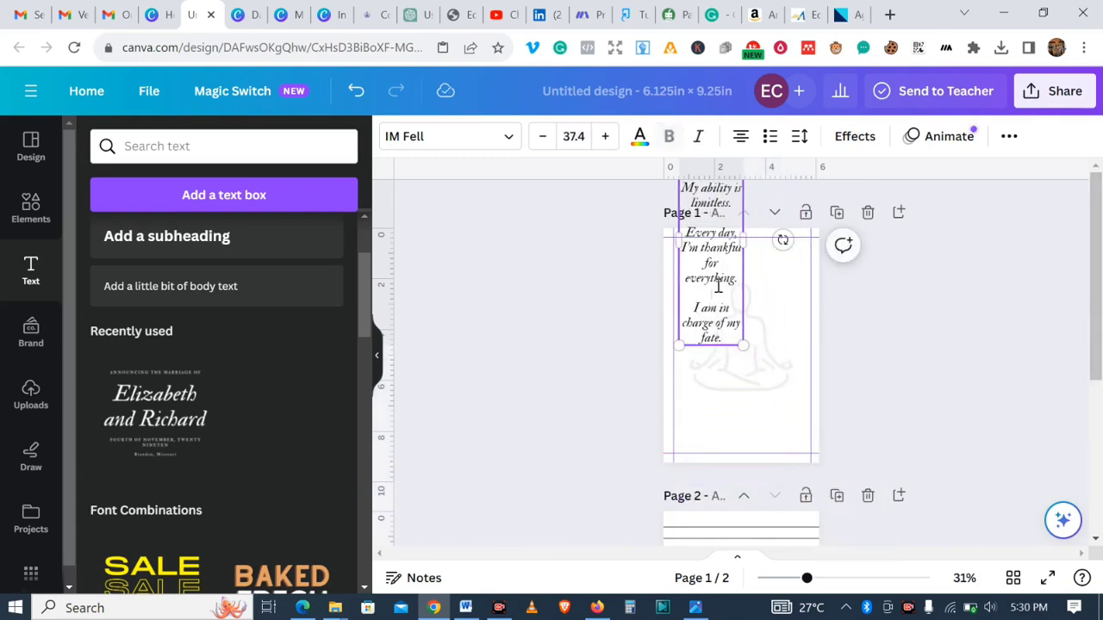
click(797, 317)
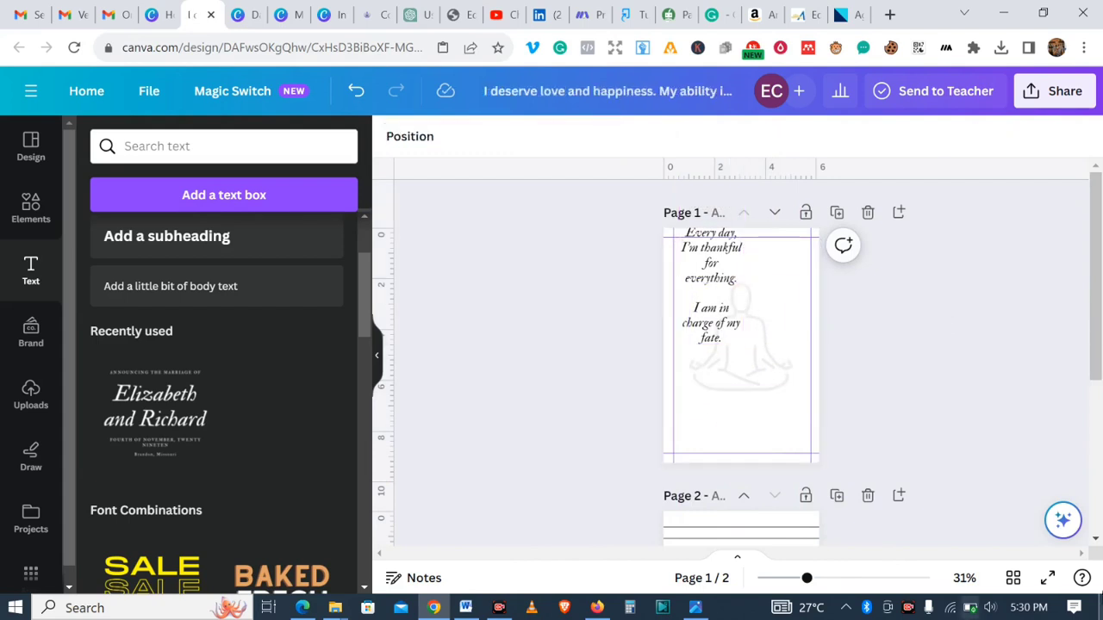
drag(716, 294, 746, 389)
- Reduce the affirmation text to 33.4 and widen the text box across the page, centring it
click(543, 141)
click(544, 140)
click(544, 140)
click(543, 141)
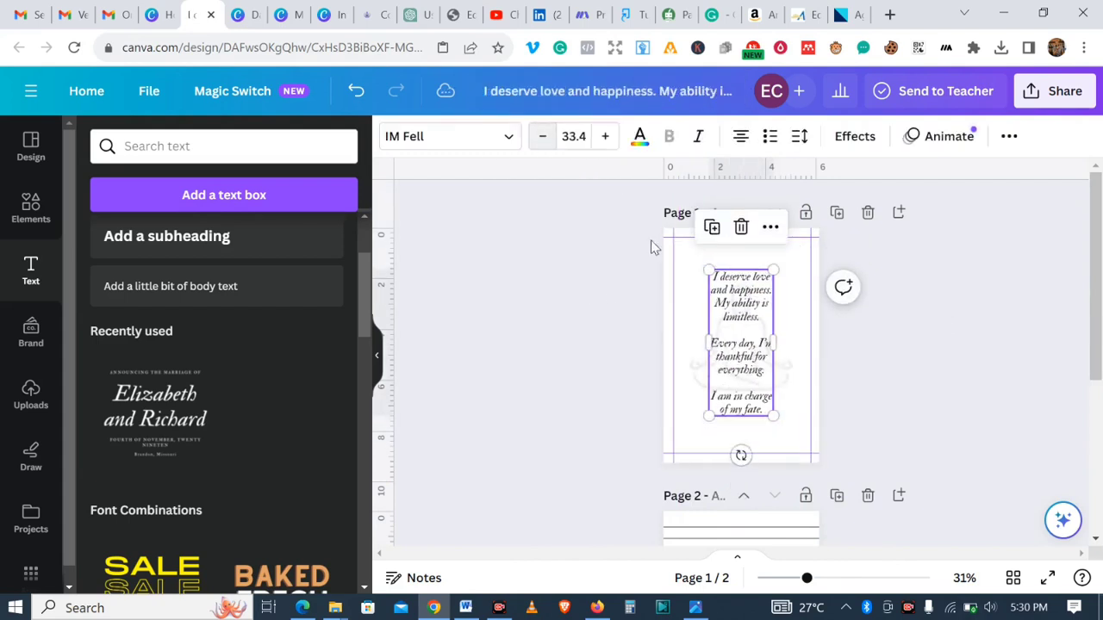
drag(705, 343, 690, 342)
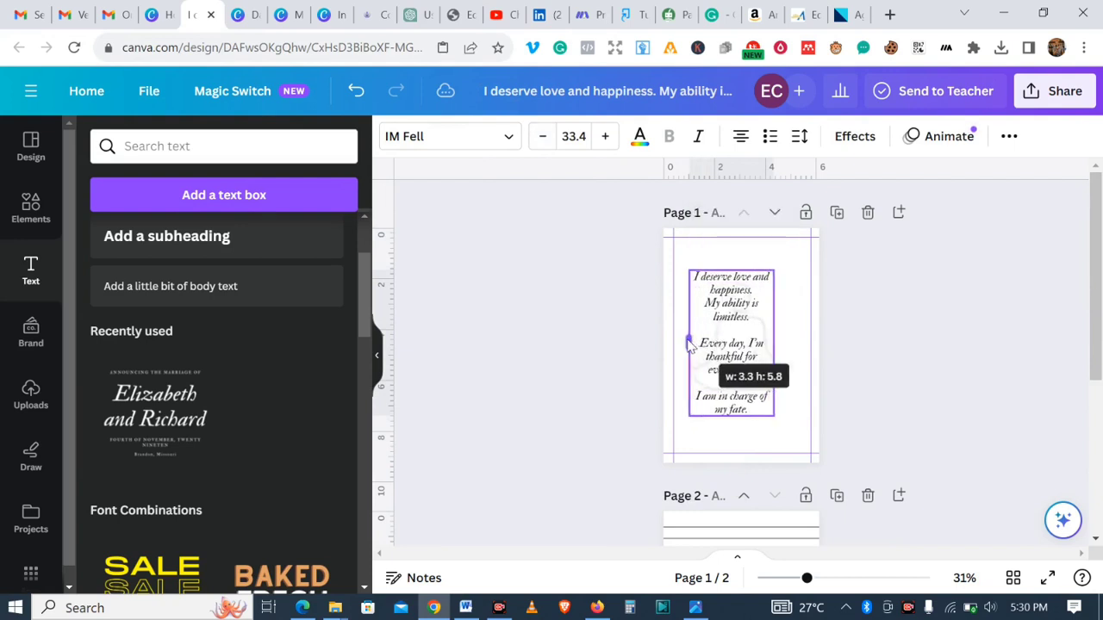
drag(778, 346, 801, 355)
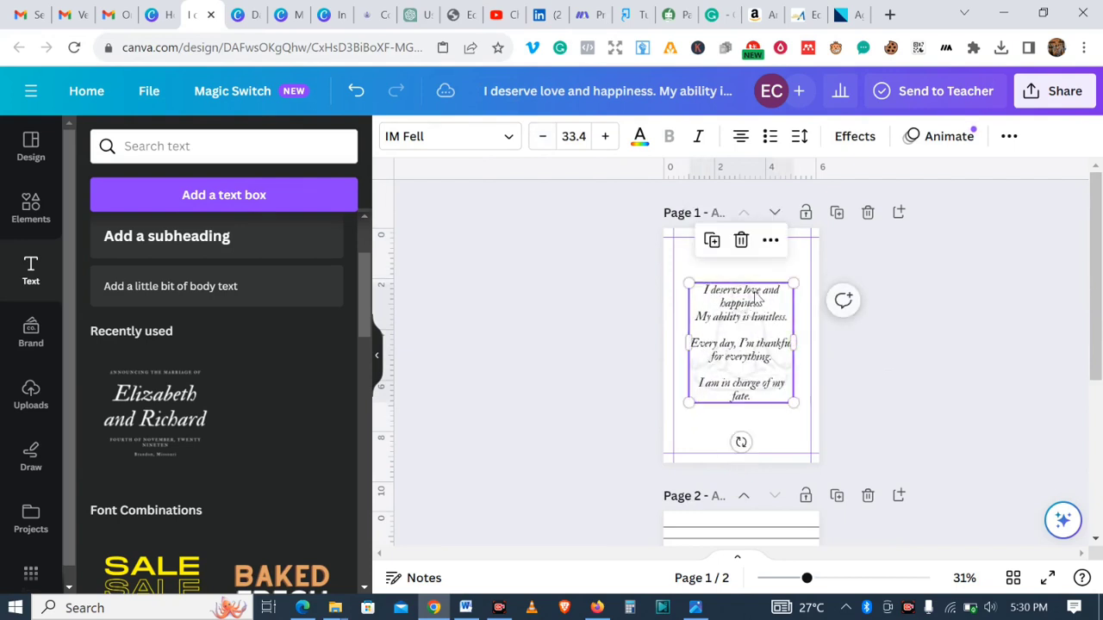
mouse_move(732, 309)
mouse_down()
mouse_move(731, 278)
mouse_move(731, 297)
mouse_up()
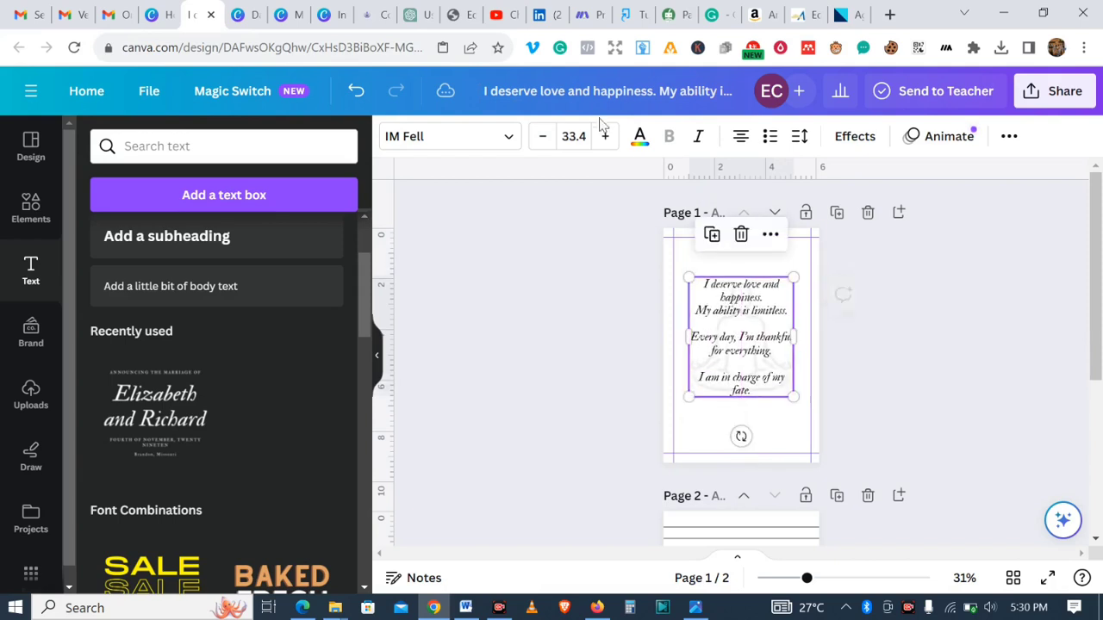
- Increase the affirmation text's font size in several increments and nudge the box slightly down
click(605, 136)
click(605, 137)
click(605, 136)
click(605, 136)
click(605, 137)
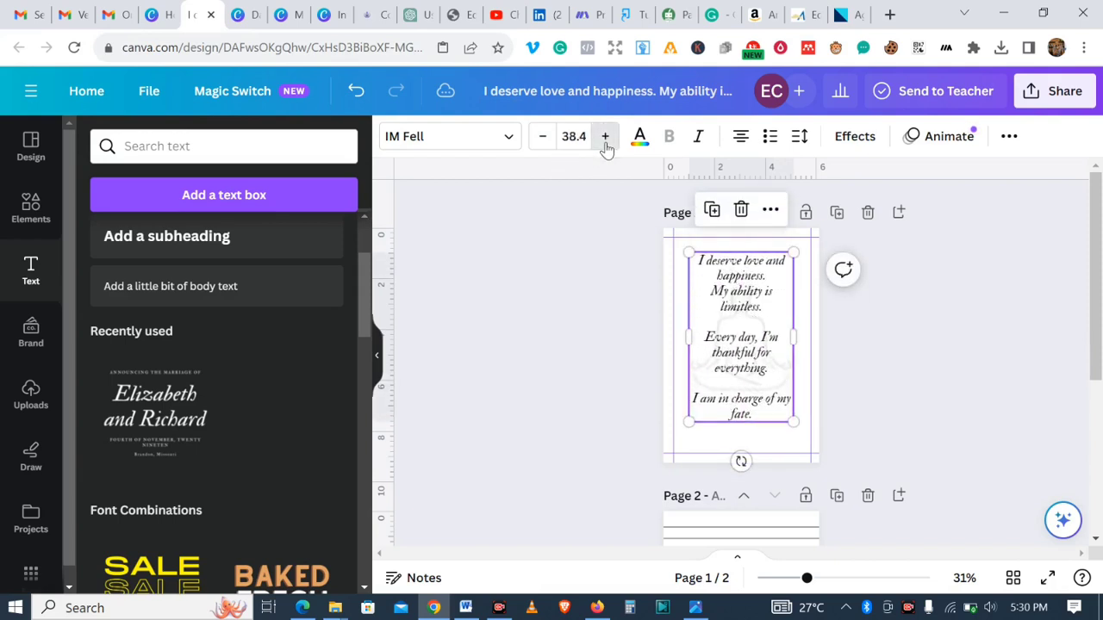
click(605, 136)
click(605, 136)
click(605, 136)
drag(747, 294, 747, 308)
click(869, 302)
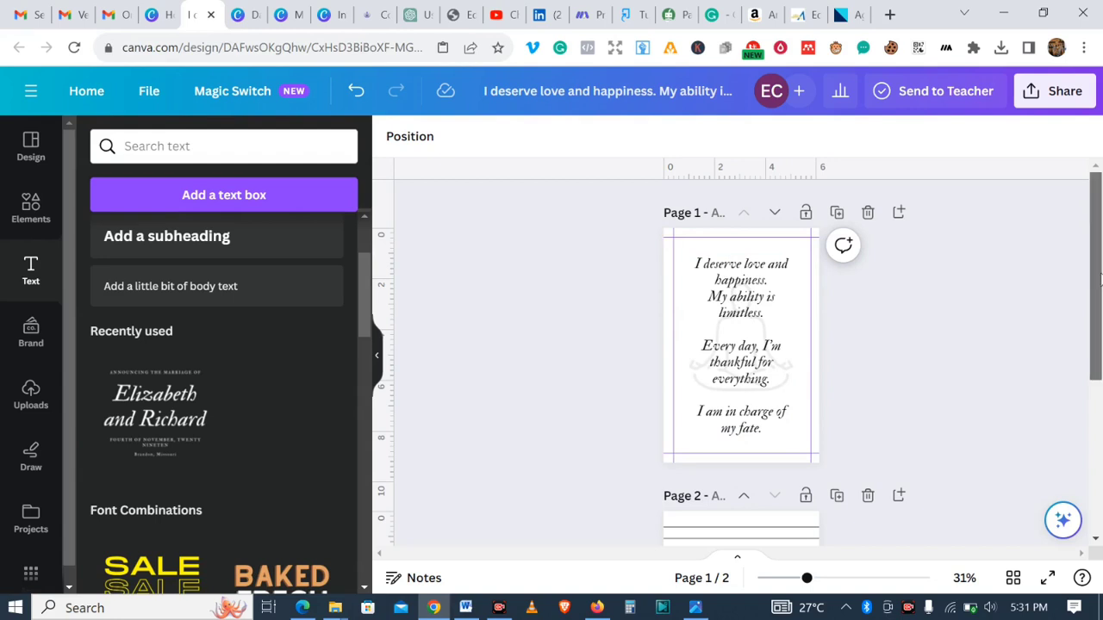
- Switch to grid view and duplicate the lined page 2
drag(1099, 278, 1099, 389)
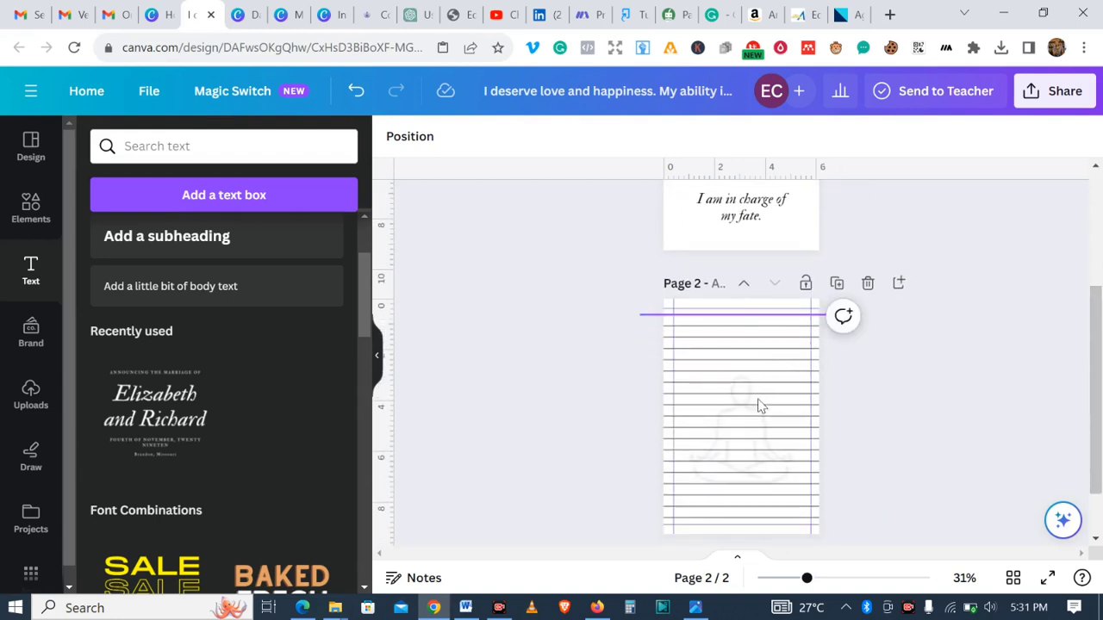
drag(1097, 398, 1099, 267)
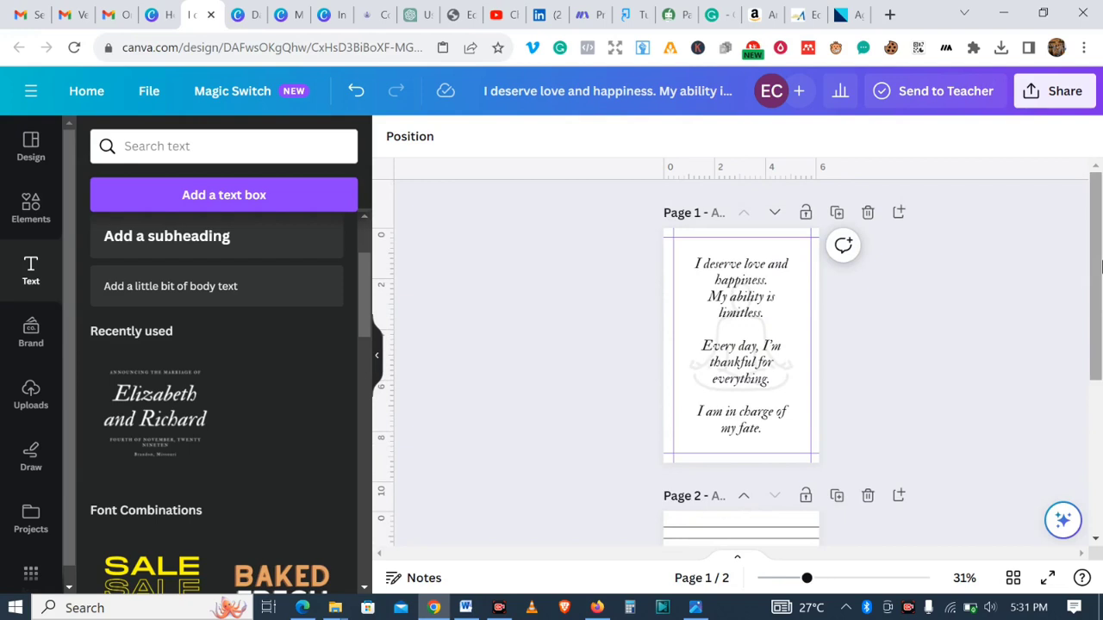
drag(1102, 267, 1097, 345)
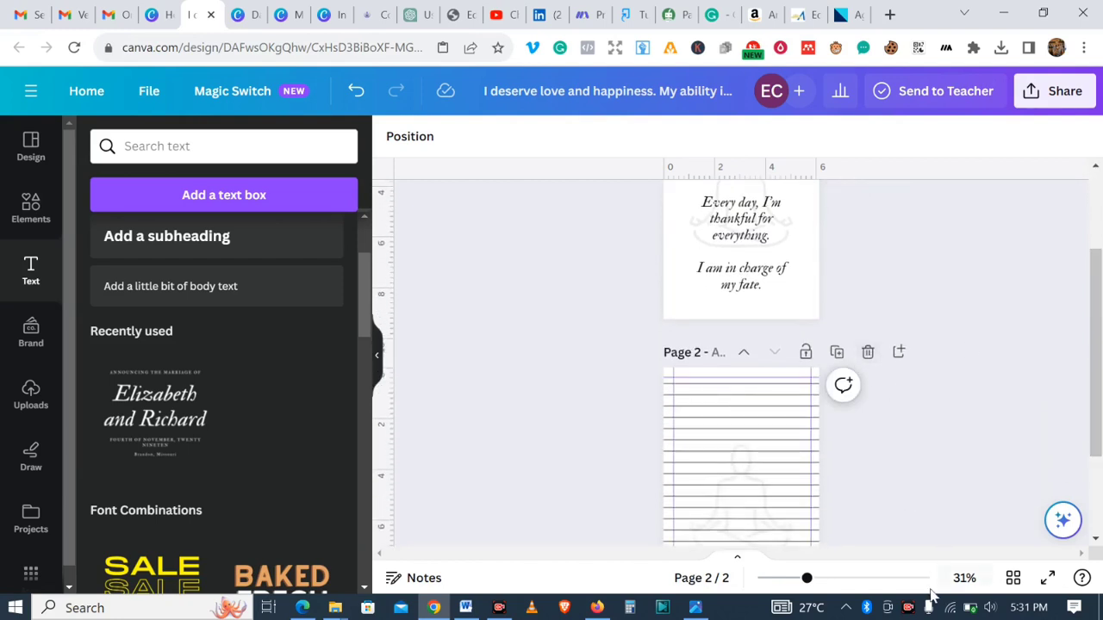
click(1015, 579)
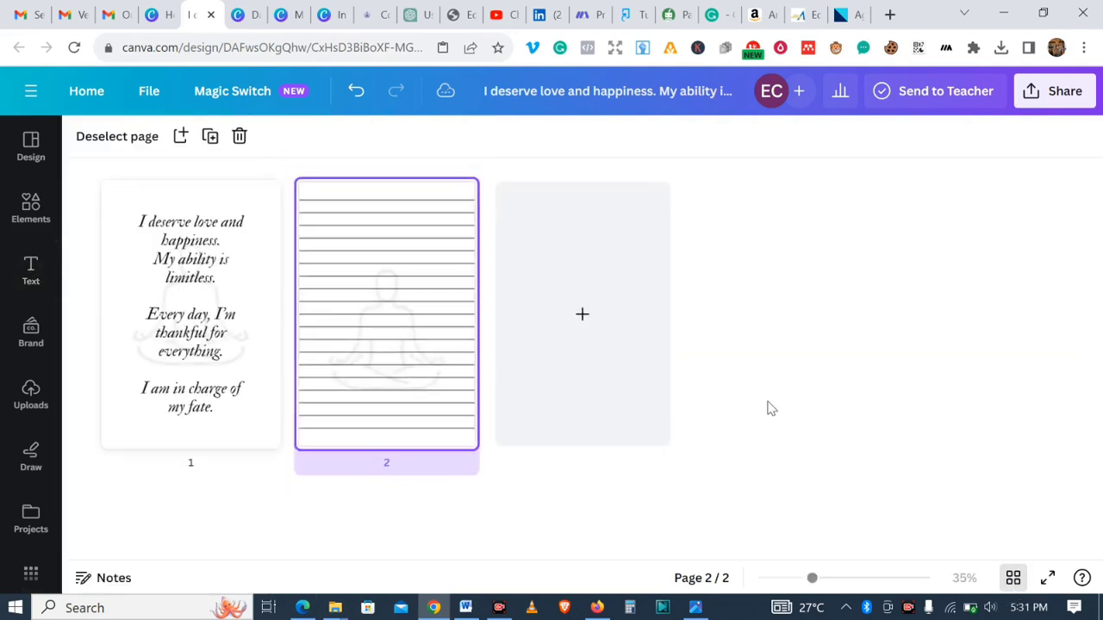
click(466, 195)
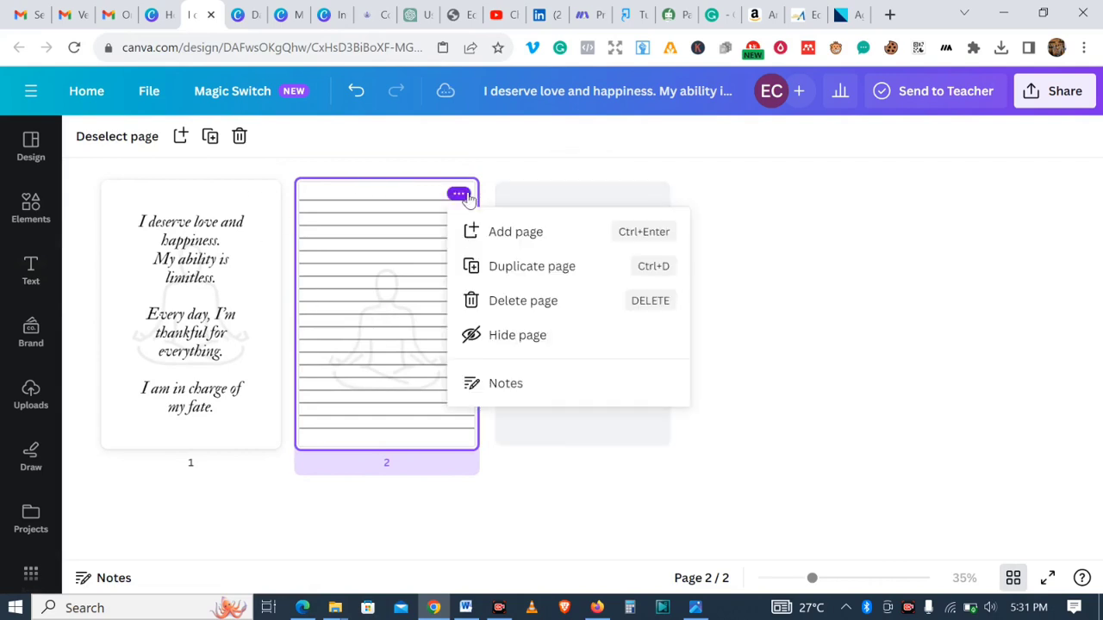
click(509, 268)
- Duplicate the lined page three more times, giving one affirmation page followed by five lined pages
click(654, 195)
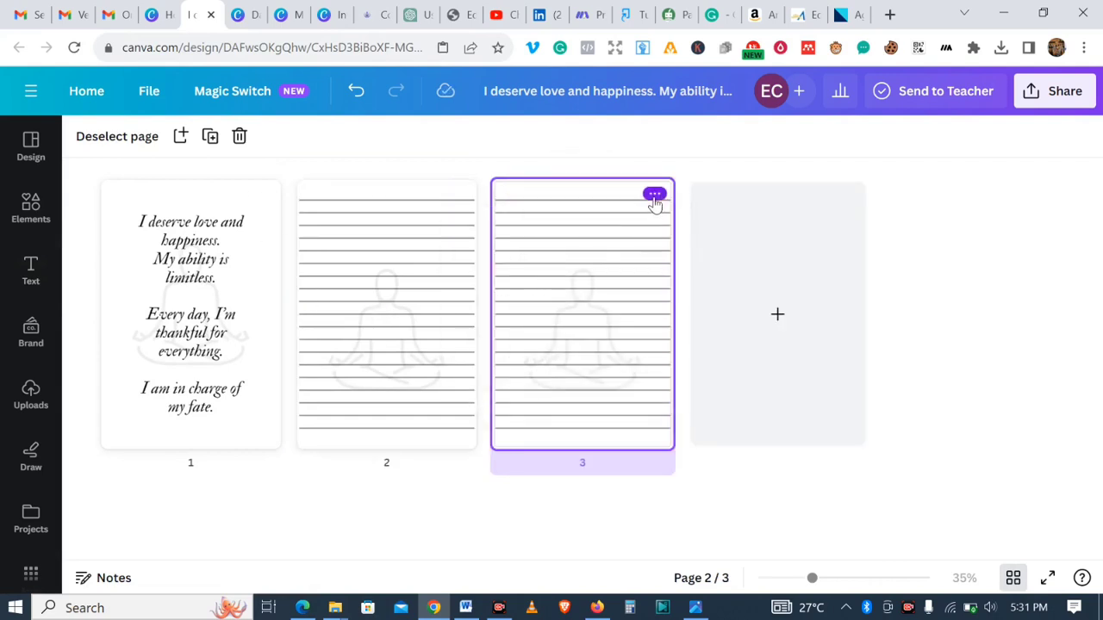
click(732, 266)
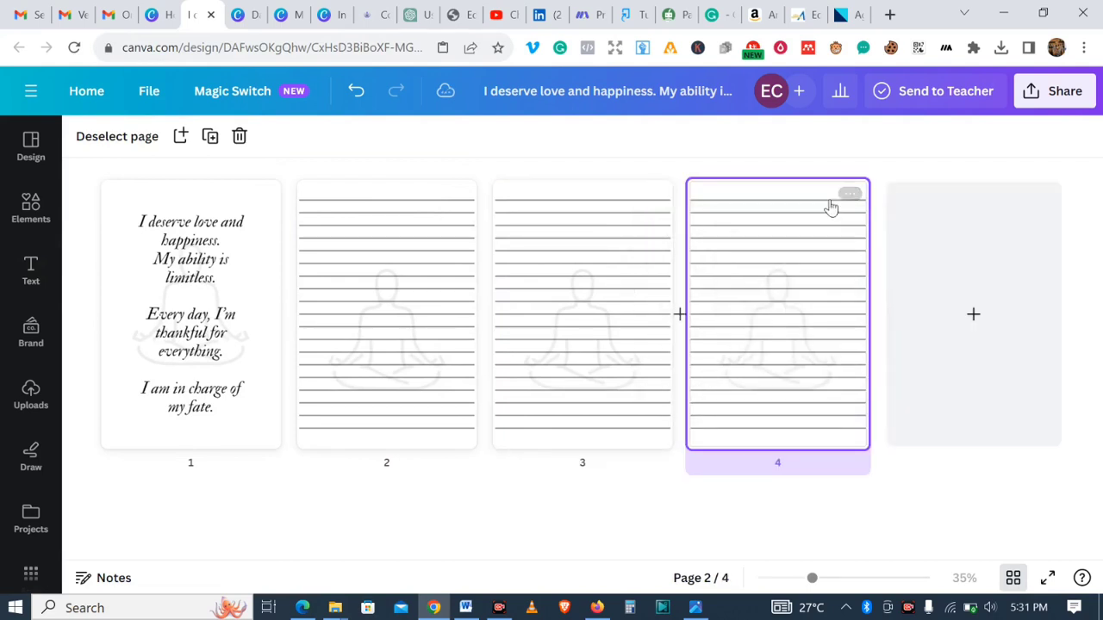
click(853, 196)
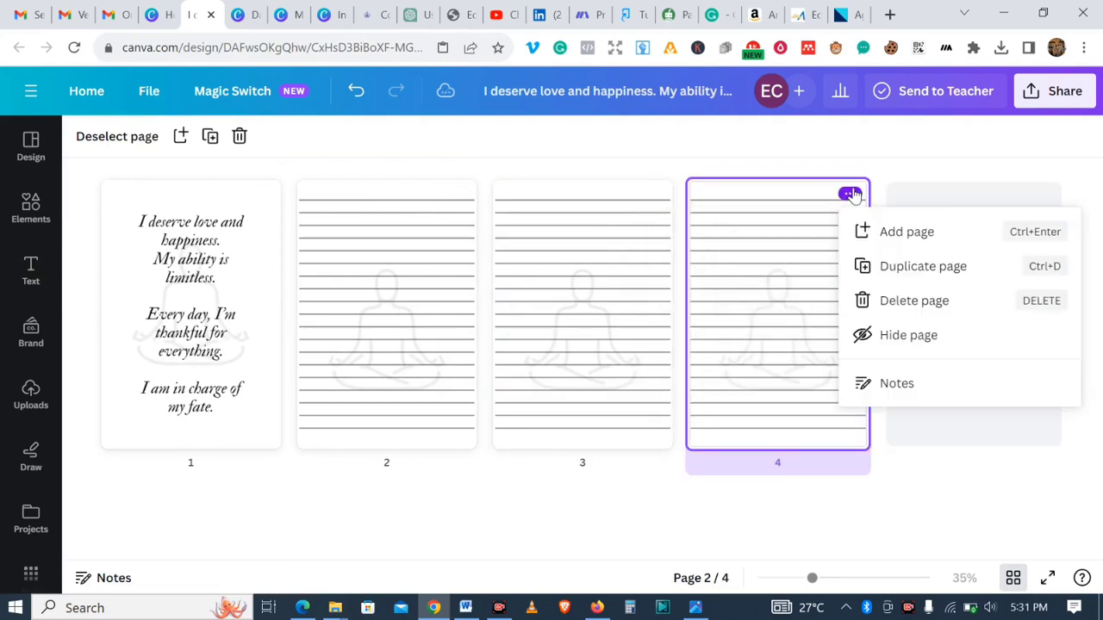
click(922, 270)
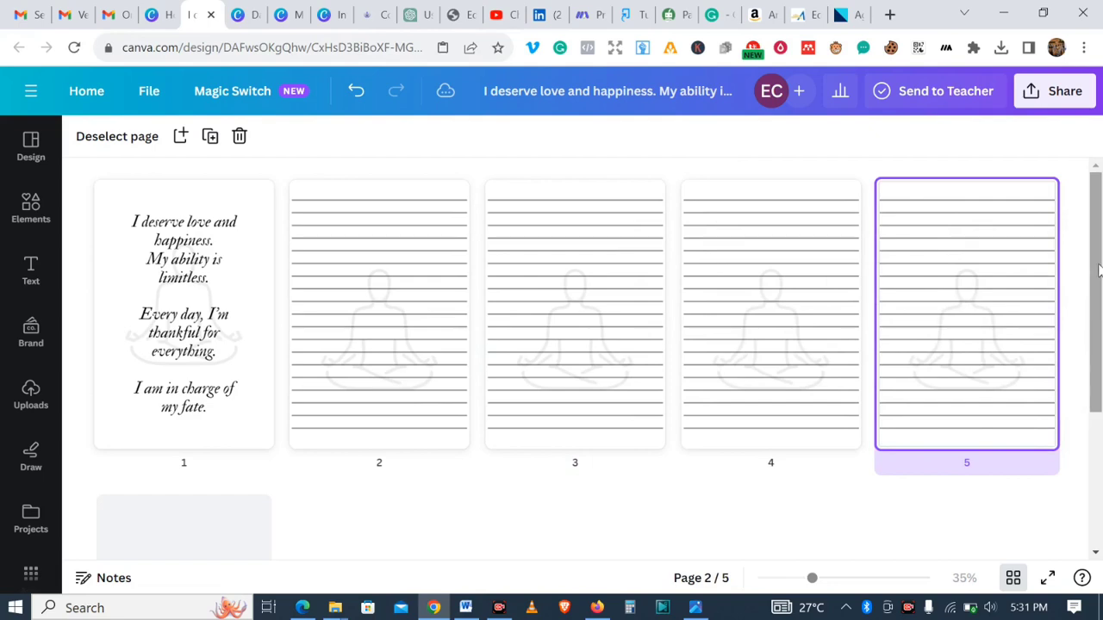
scroll(1099, 271, down, 2)
scroll(1099, 271, up, 2)
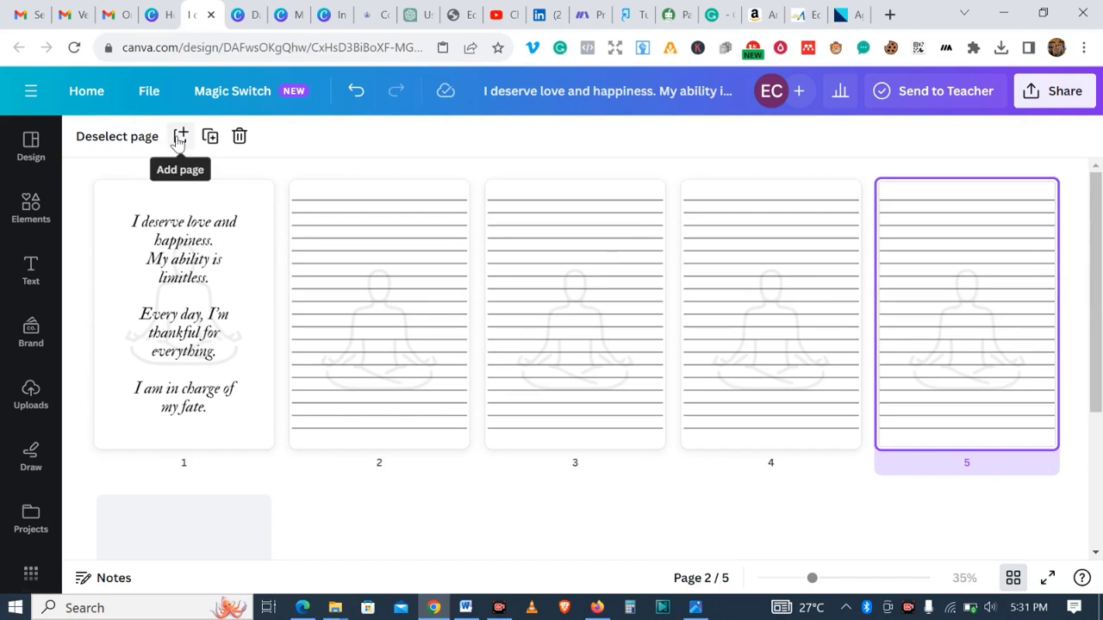
click(210, 136)
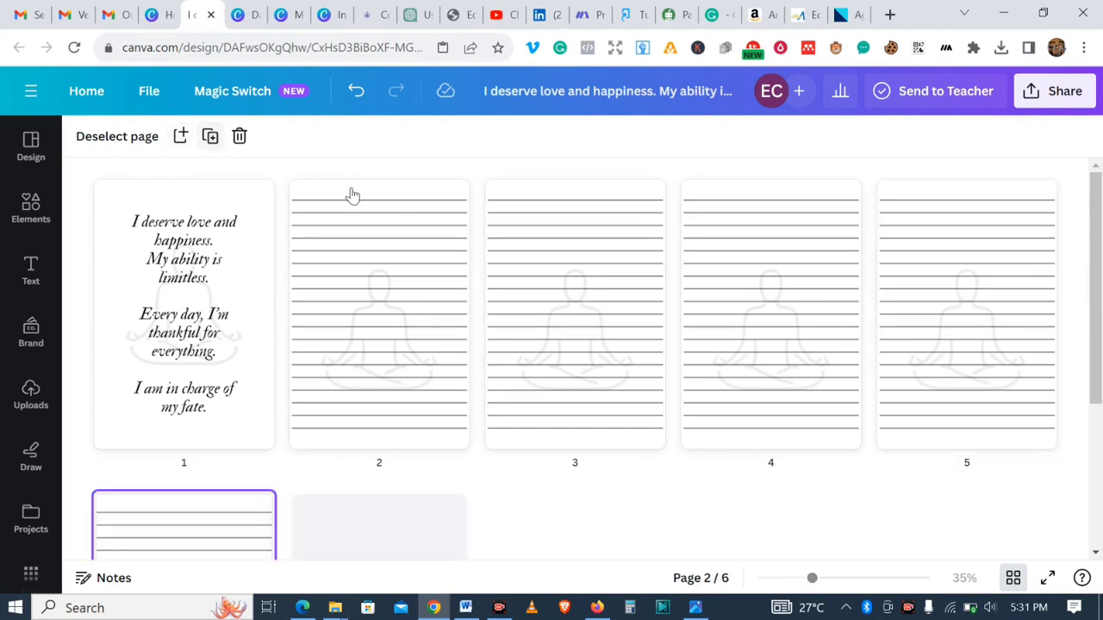
- Switch to the finished "Interiro motivational II" design and browse through its affirmation and lined pages
drag(1099, 317, 1098, 357)
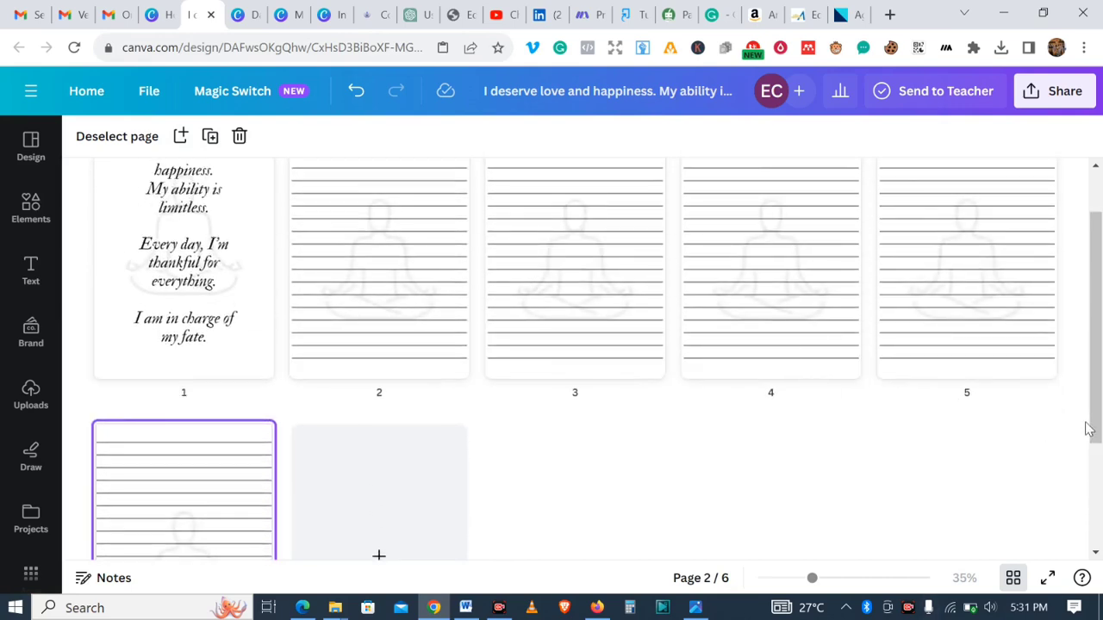
drag(1097, 415, 1093, 356)
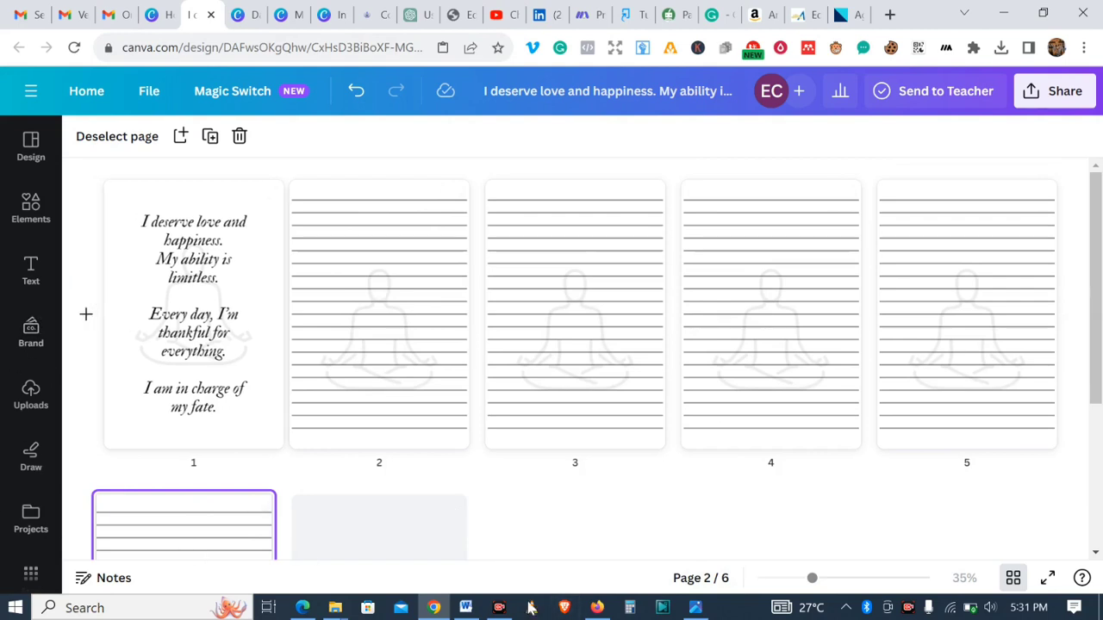
click(907, 610)
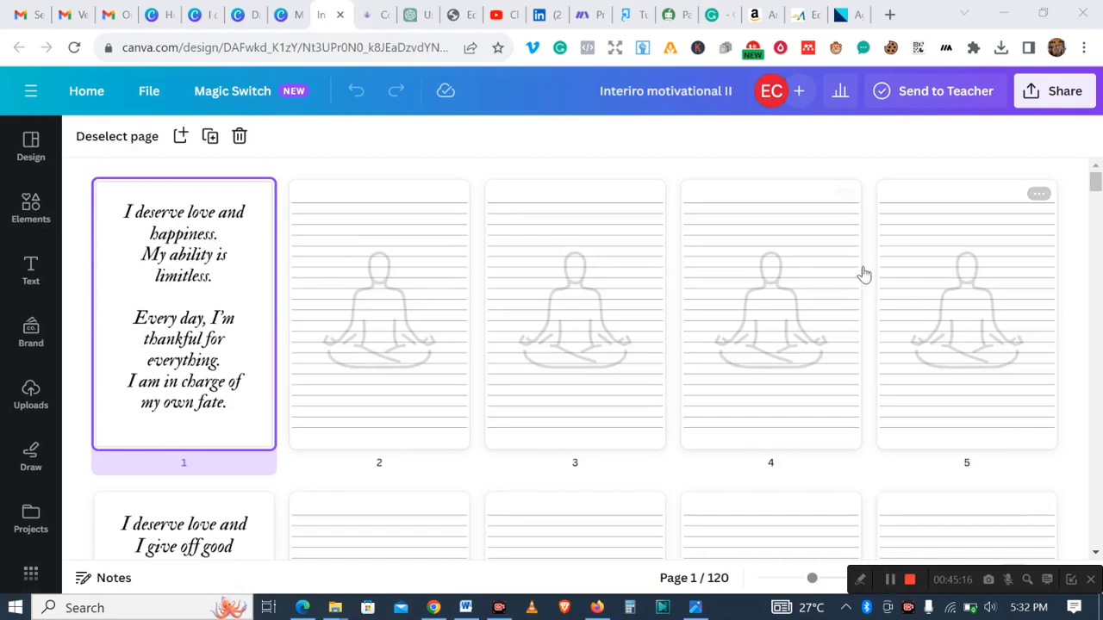
click(1096, 182)
mouse_move(1096, 182)
mouse_down()
mouse_move(1086, 323)
mouse_move(1097, 536)
mouse_move(1097, 185)
mouse_up()
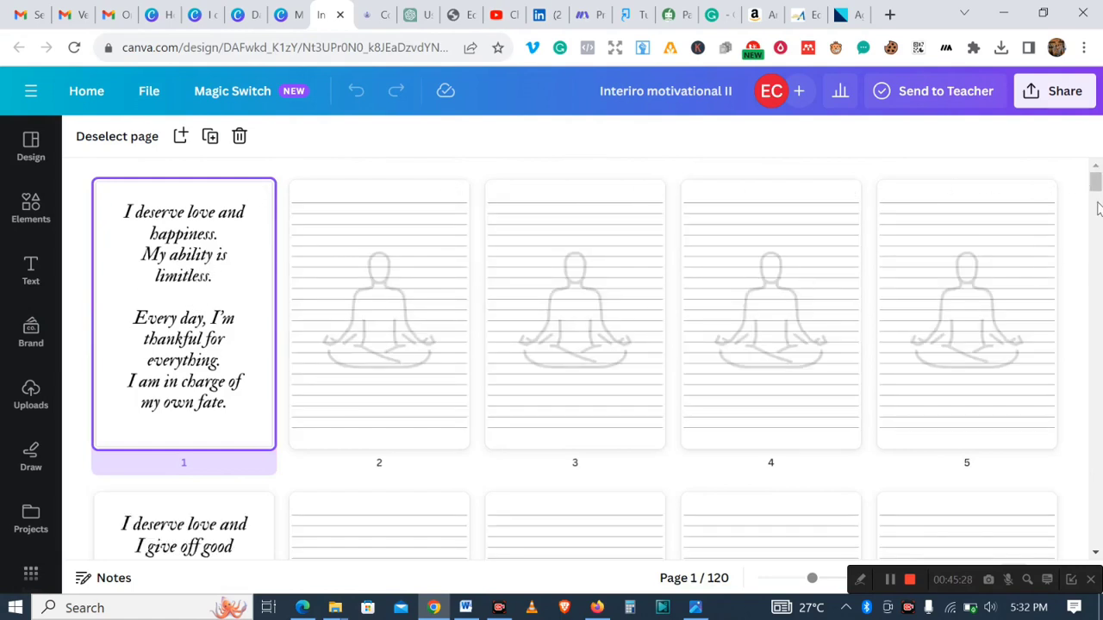
scroll(431, 487, down, 1)
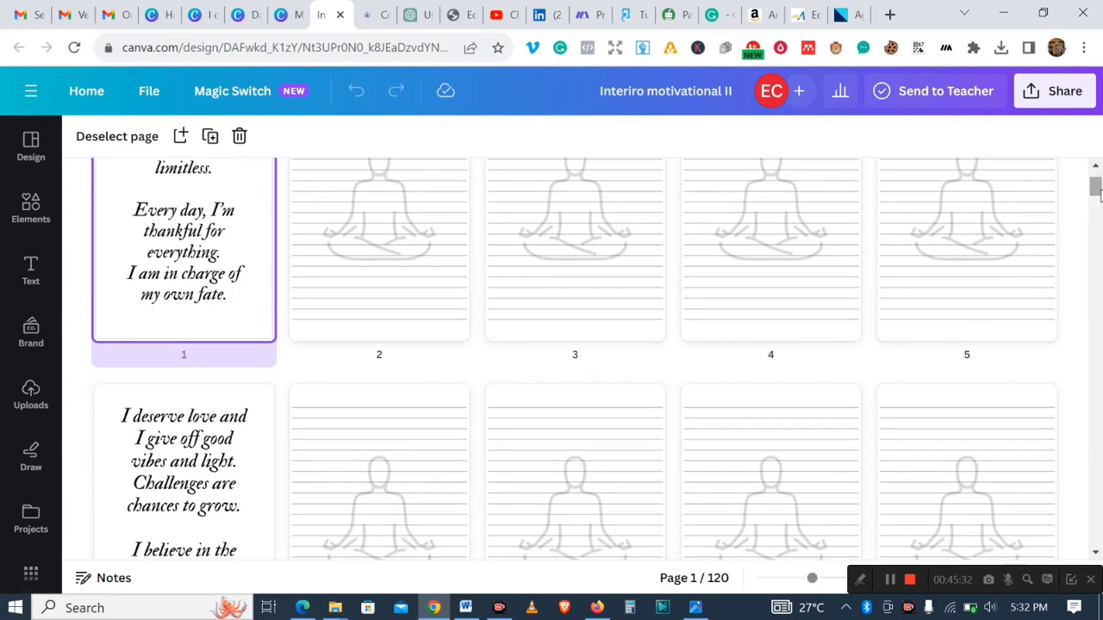
scroll(1094, 190, down, 5)
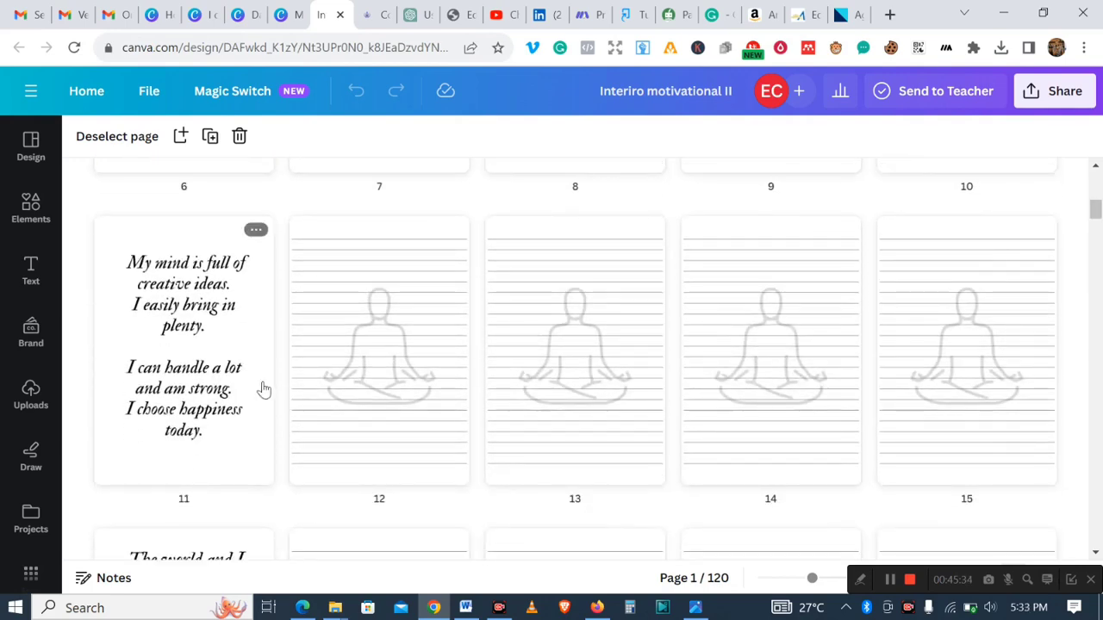
scroll(1095, 237, down, 4)
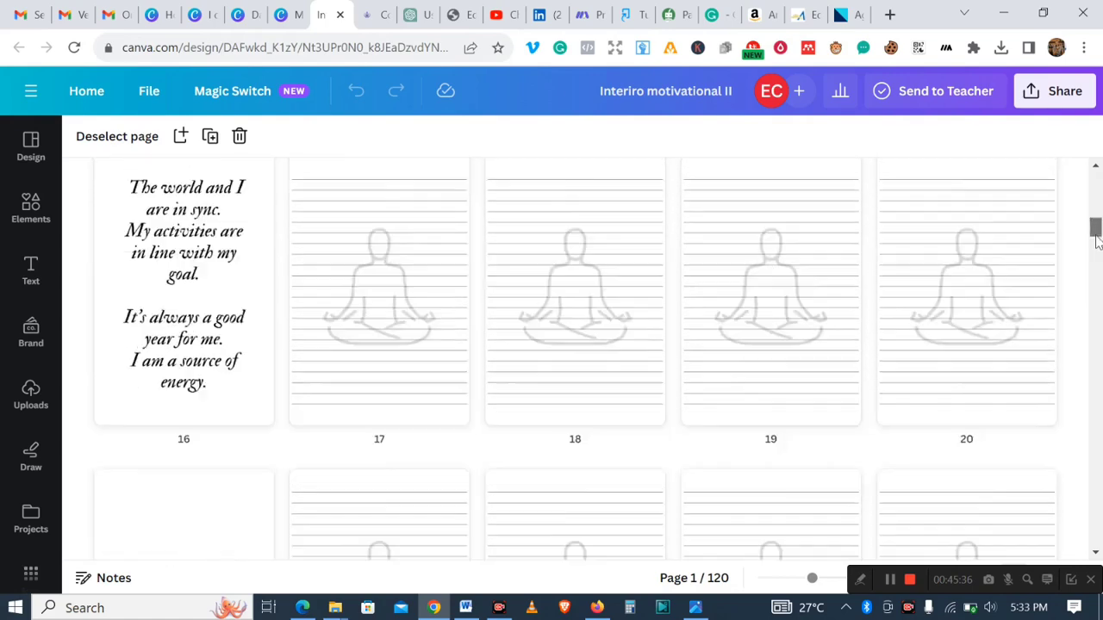
drag(1096, 236, 1096, 194)
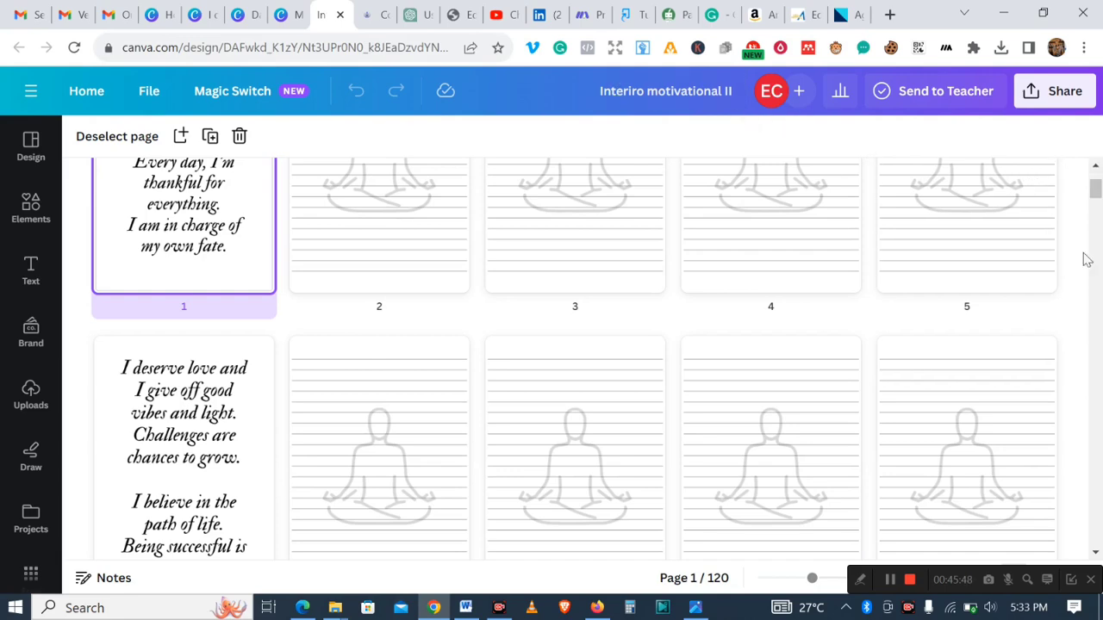
drag(1097, 196, 1097, 181)
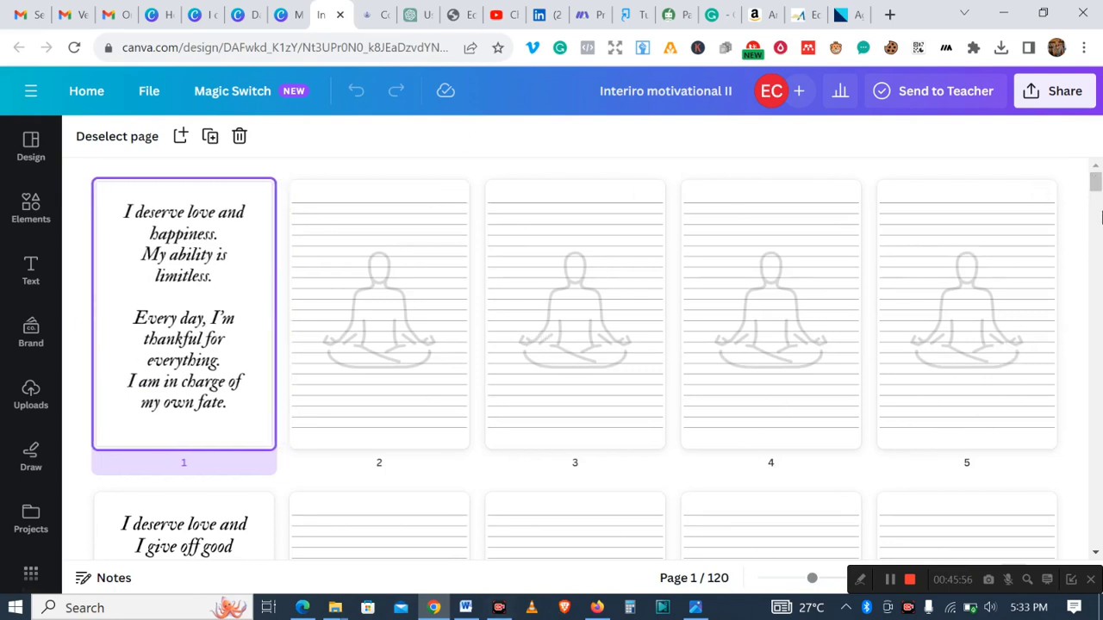
mouse_move(1096, 183)
mouse_down()
mouse_move(1098, 539)
mouse_move(1091, 177)
mouse_up()
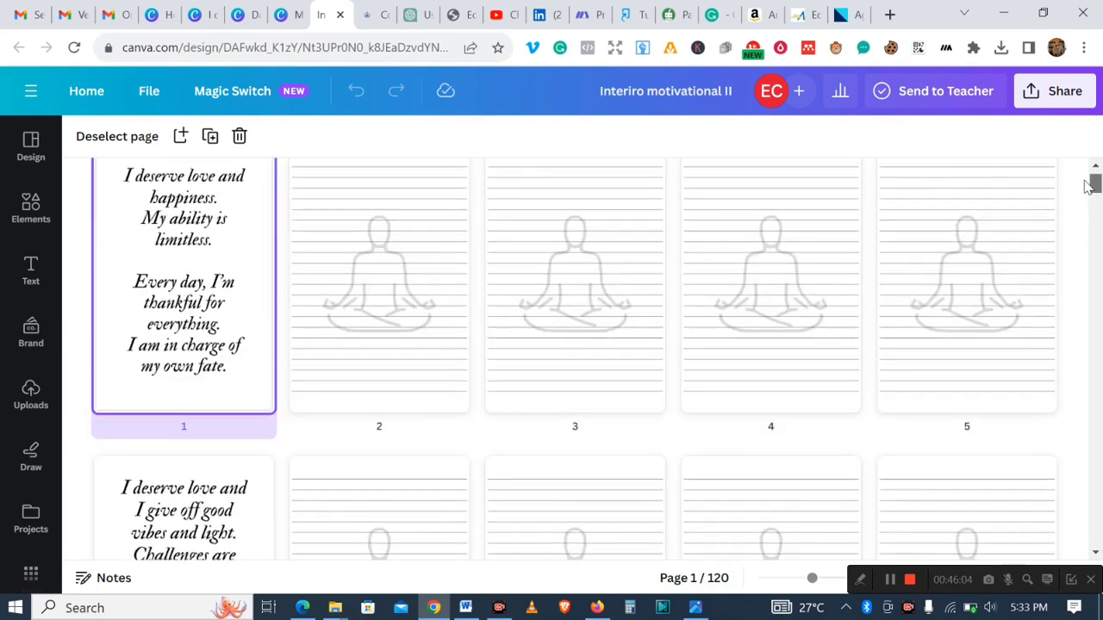
- Try to set up a PDF Print download of the interior with the CMYK colour profile
click(1045, 100)
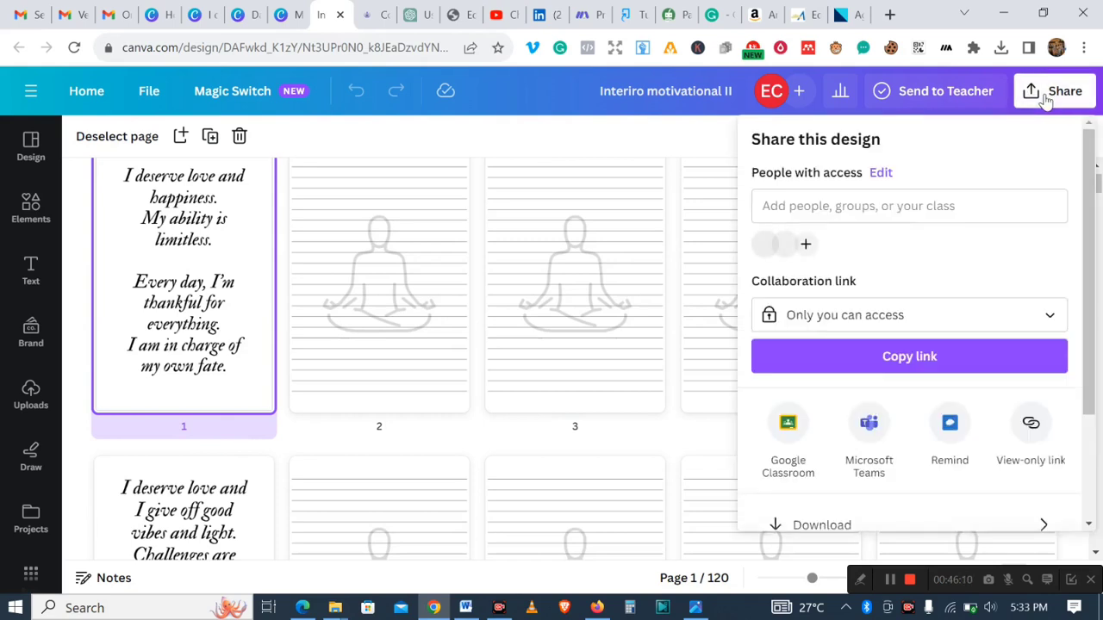
scroll(1090, 231, down, 3)
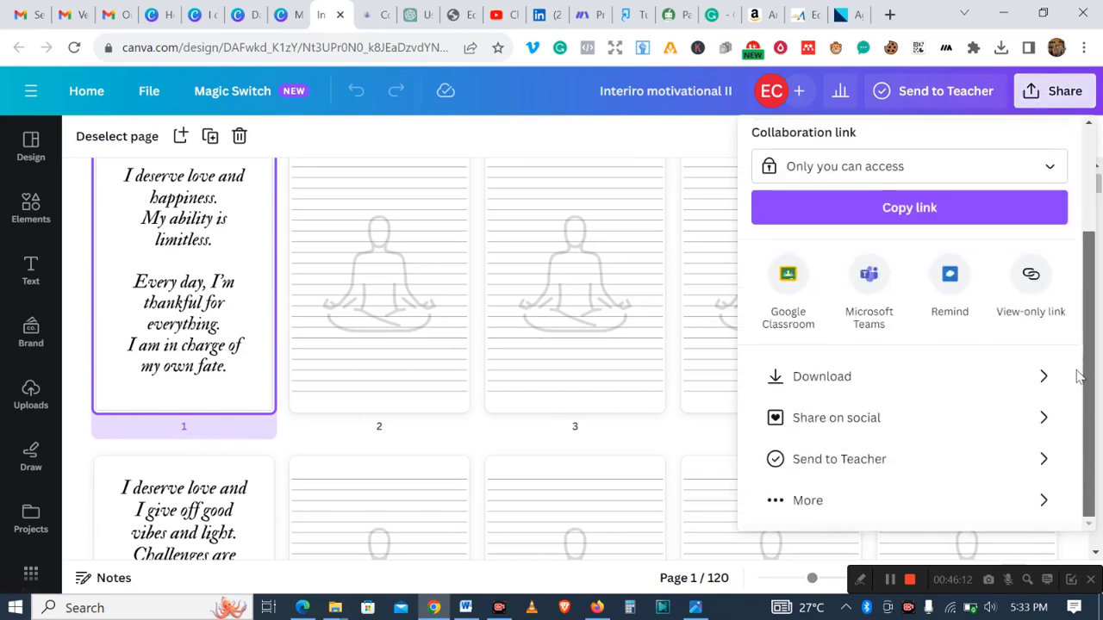
click(1014, 379)
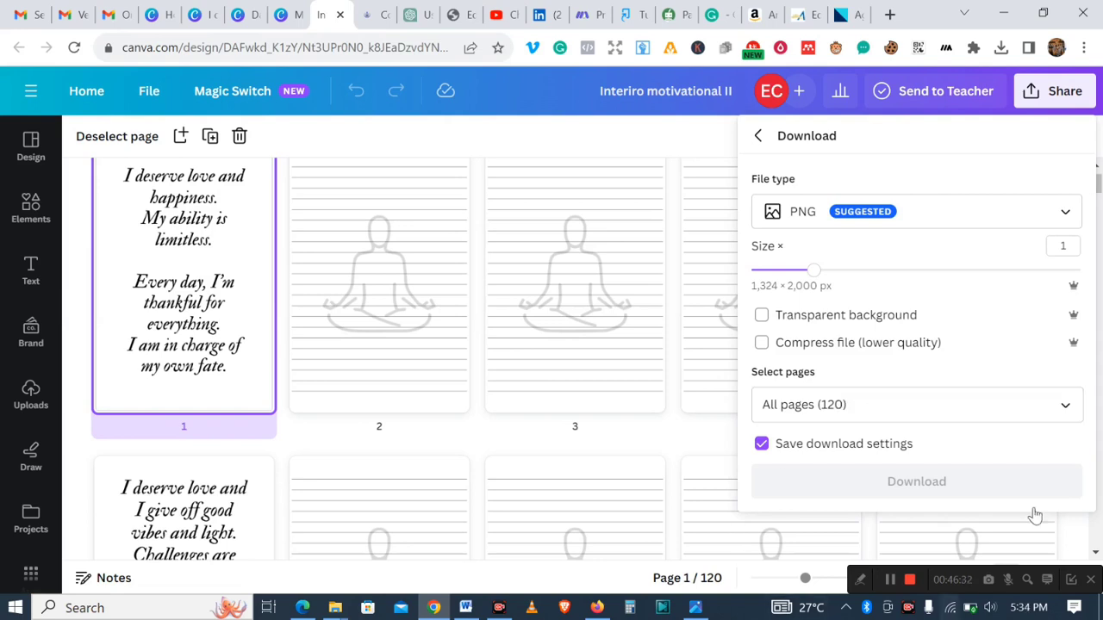
click(1065, 213)
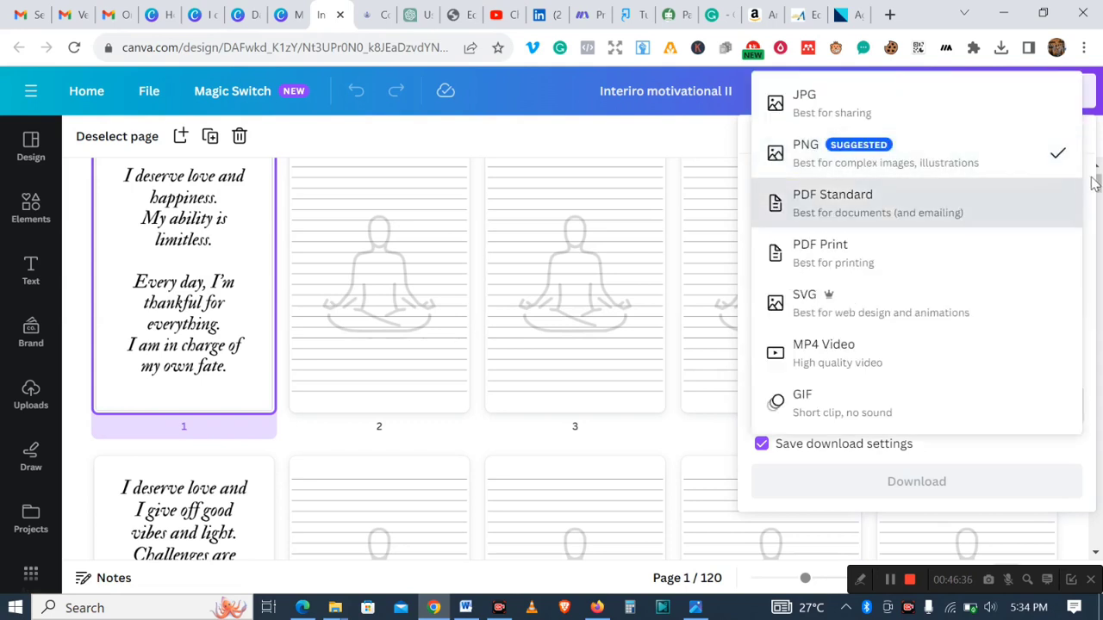
click(865, 264)
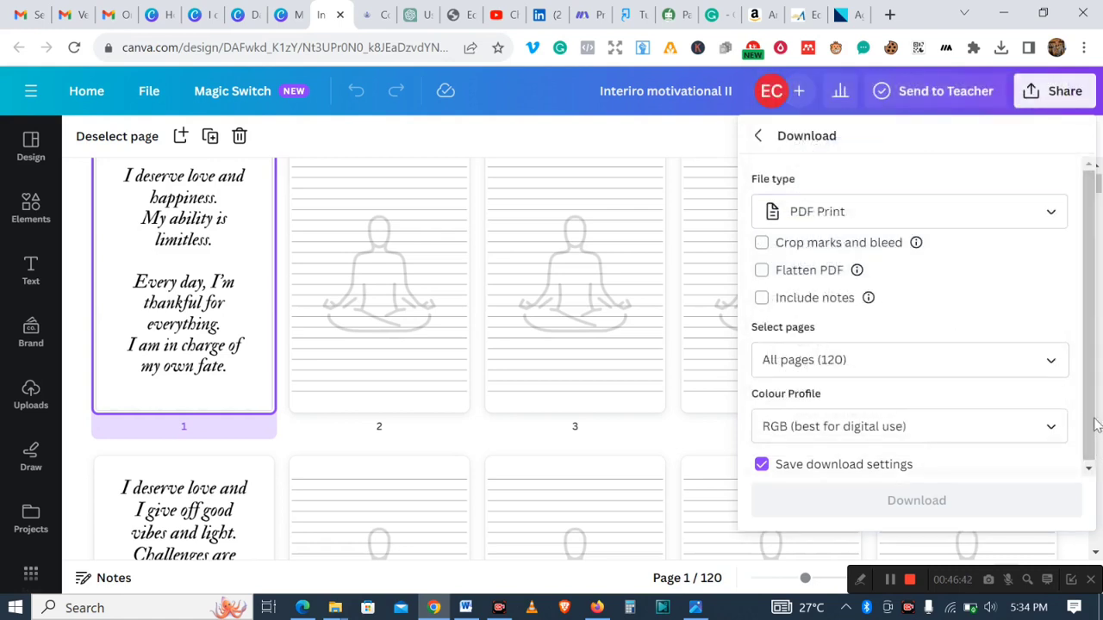
drag(1092, 407, 1093, 448)
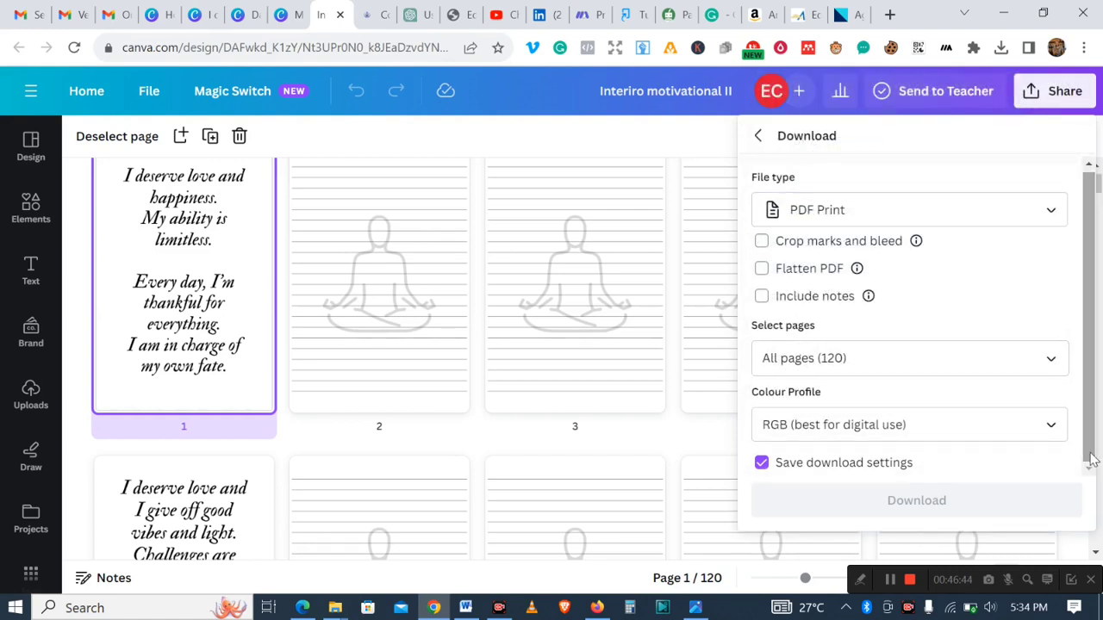
click(1046, 430)
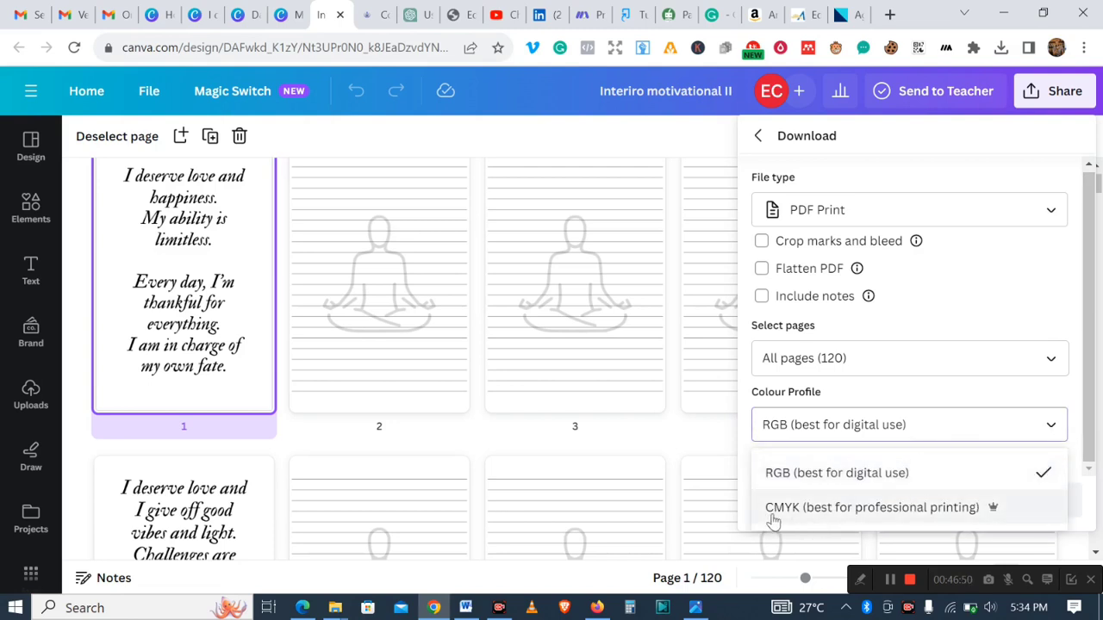
click(895, 514)
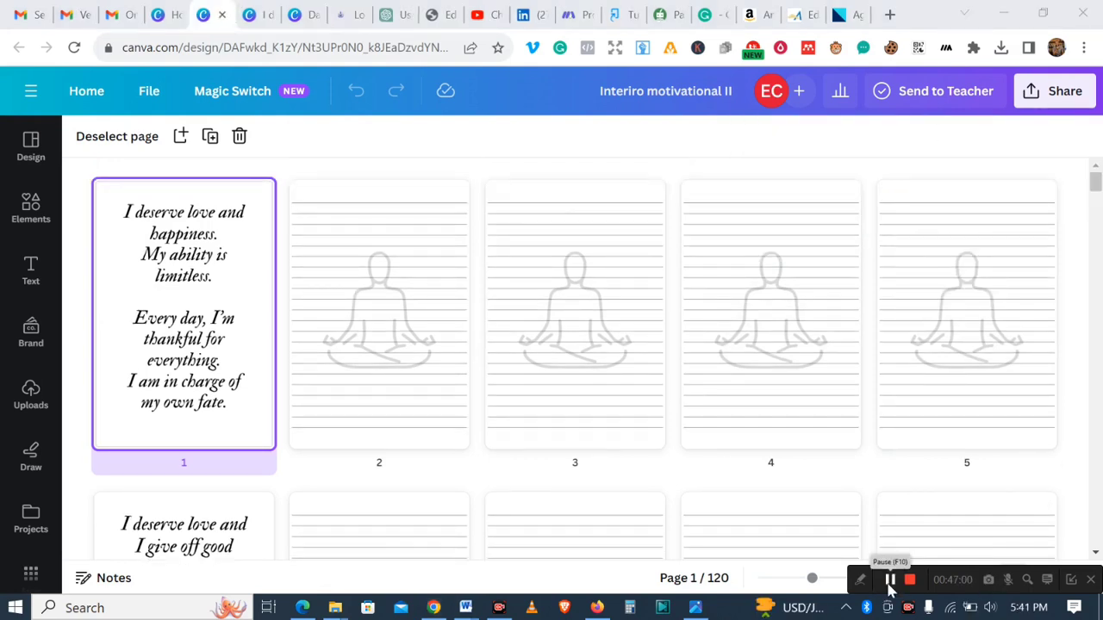
- Download the interior design as a PDF Print file with the CMYK (best for professional printing) colour profile
click(1044, 93)
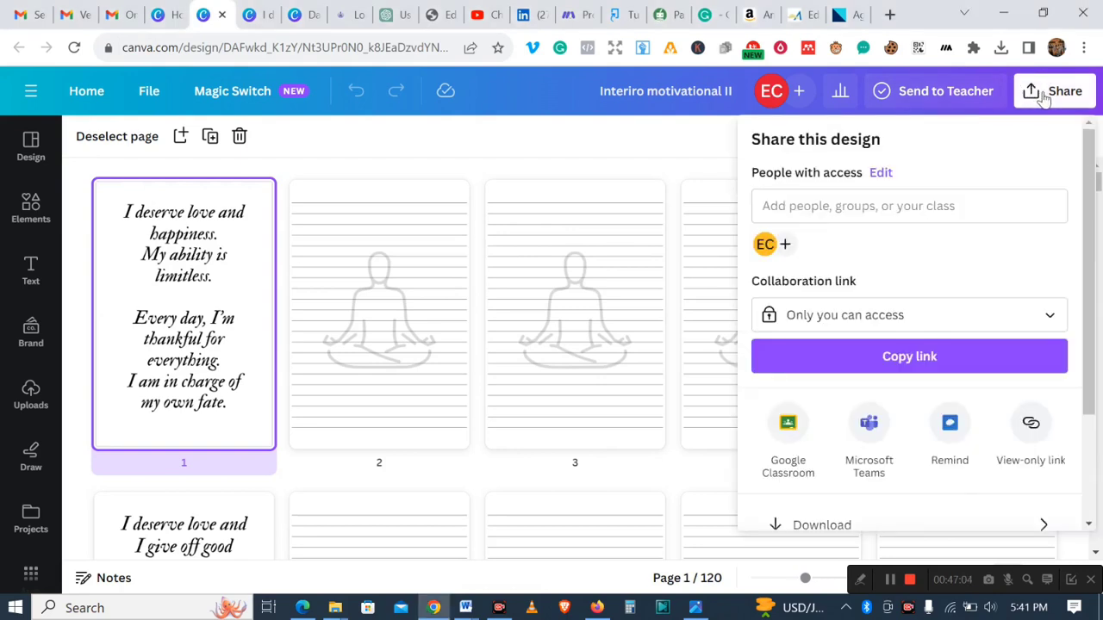
scroll(1090, 186, down, 2)
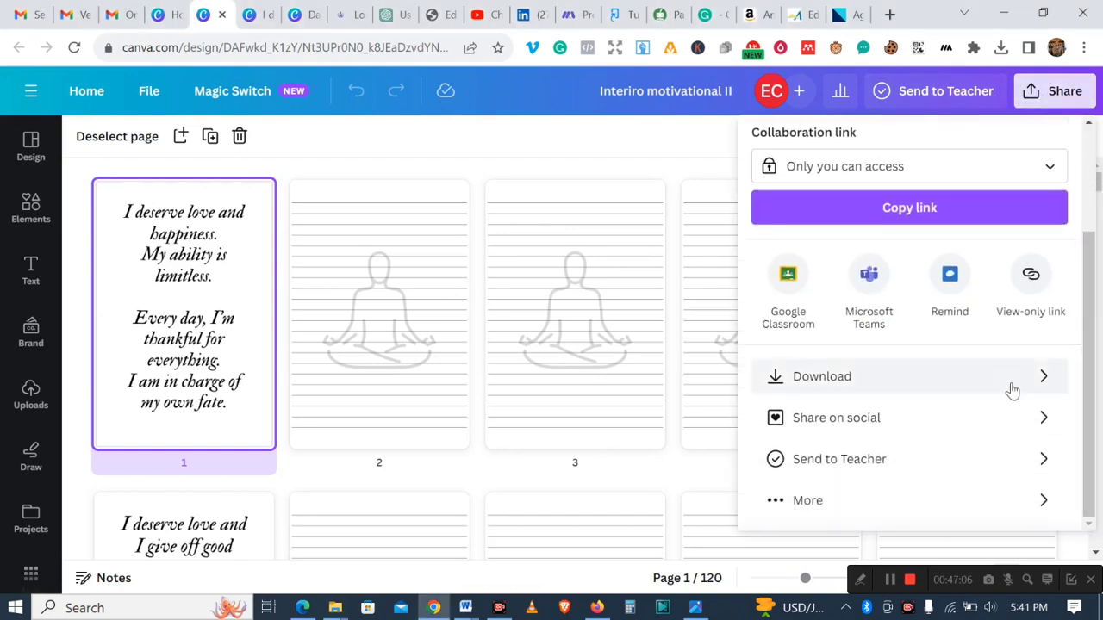
click(999, 383)
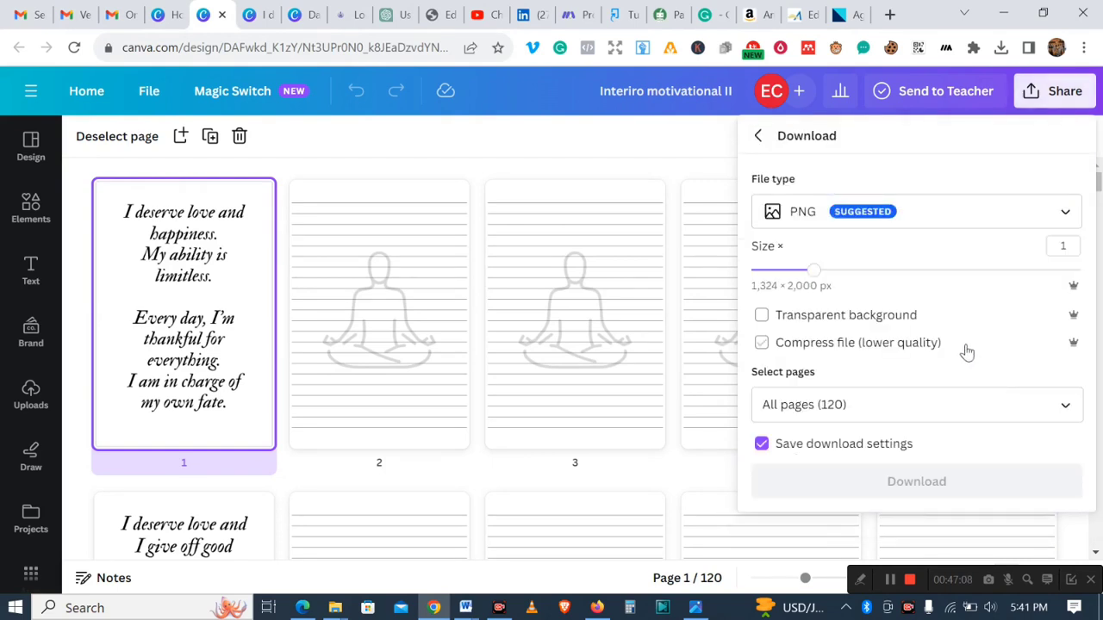
click(1061, 216)
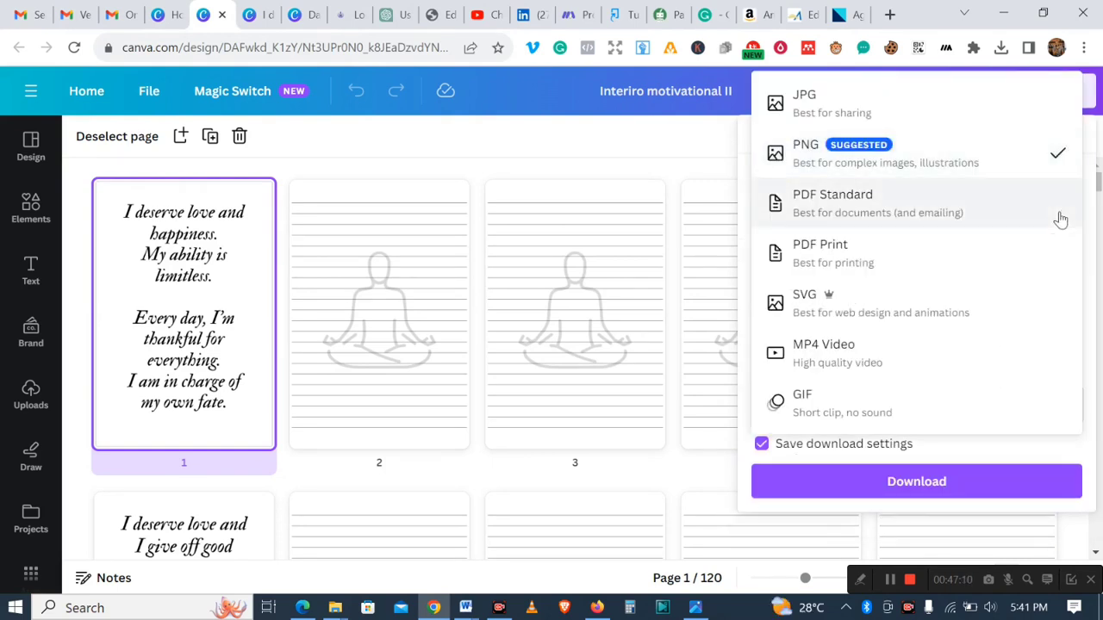
click(864, 262)
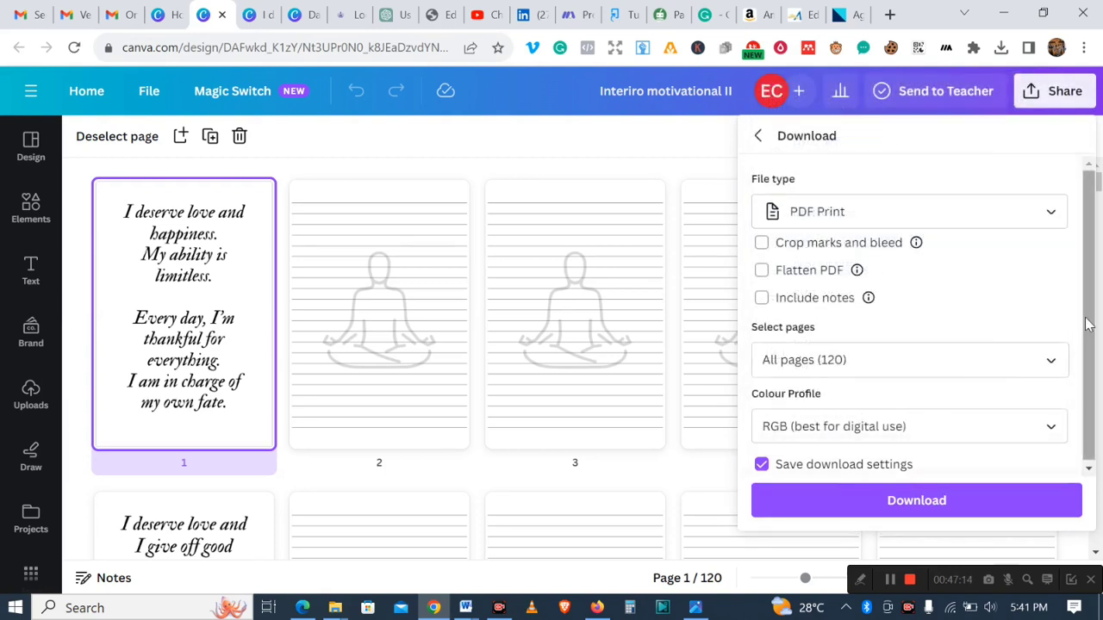
scroll(1087, 311, down, 1)
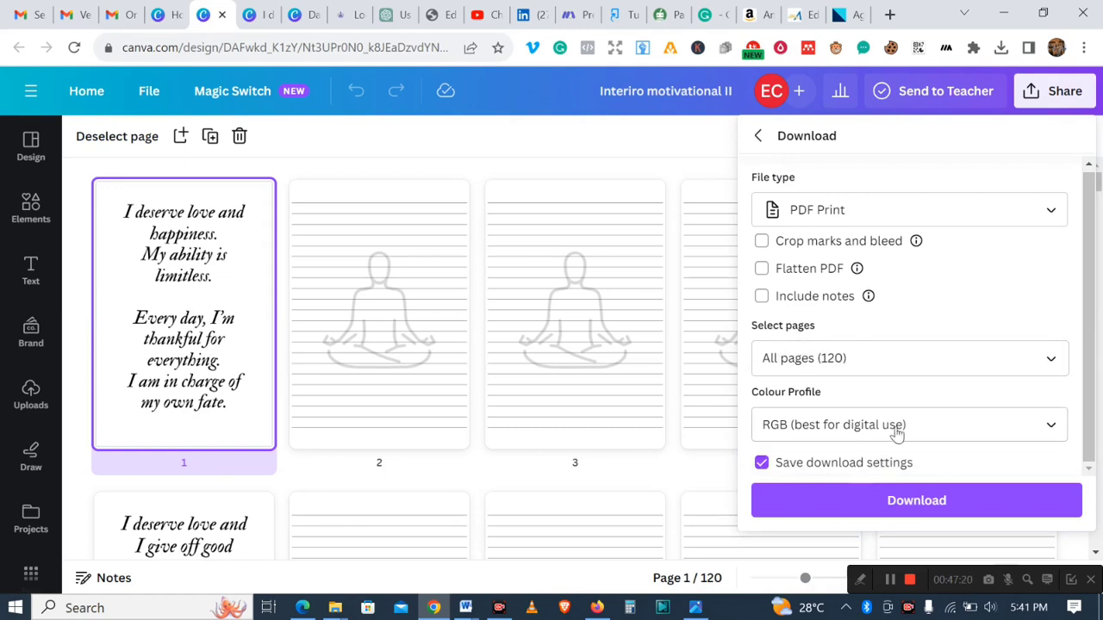
click(1022, 421)
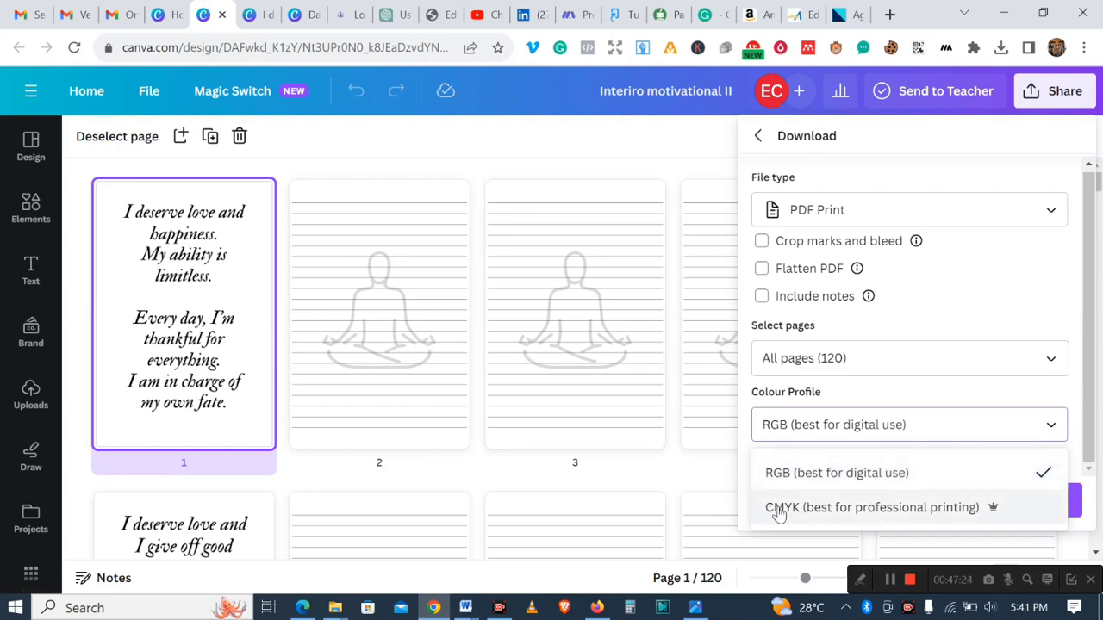
click(859, 517)
click(918, 505)
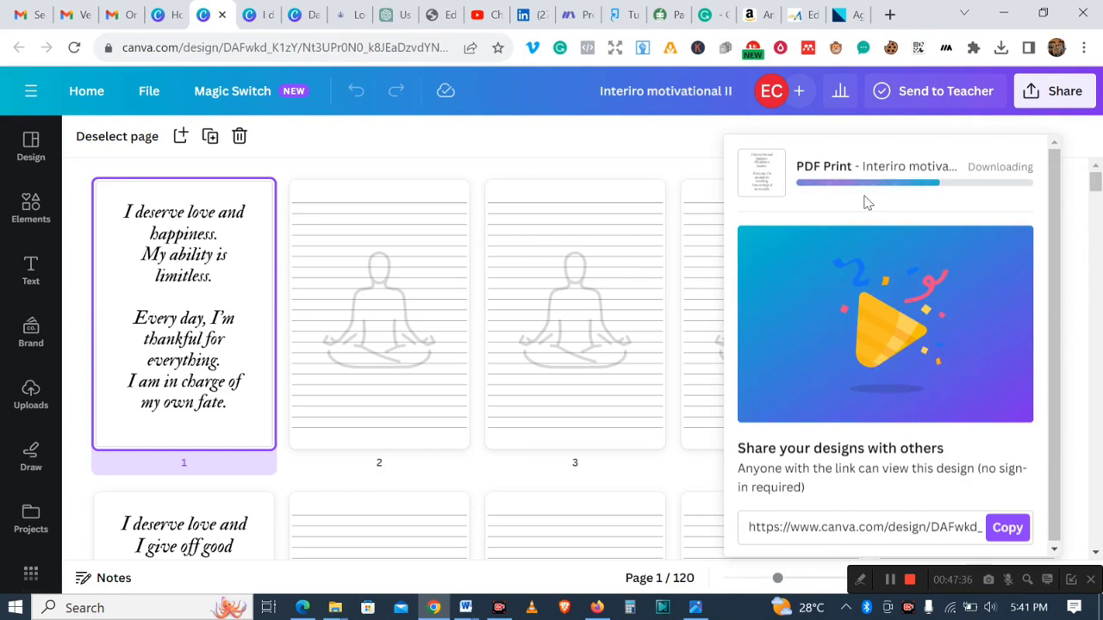
click(258, 24)
click(205, 24)
click(296, 21)
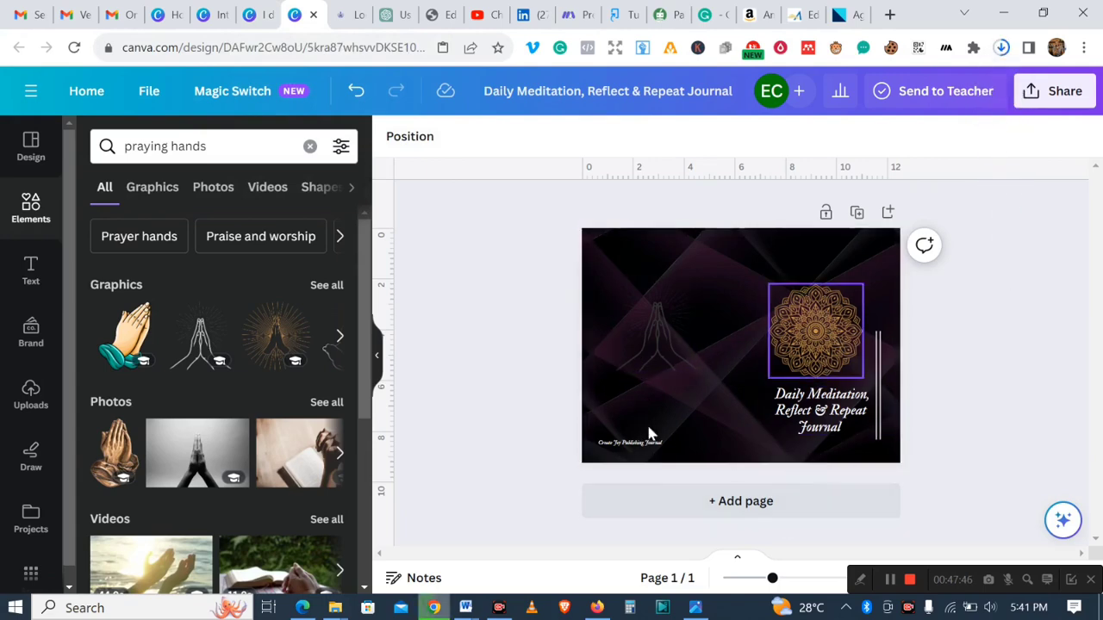
click(212, 15)
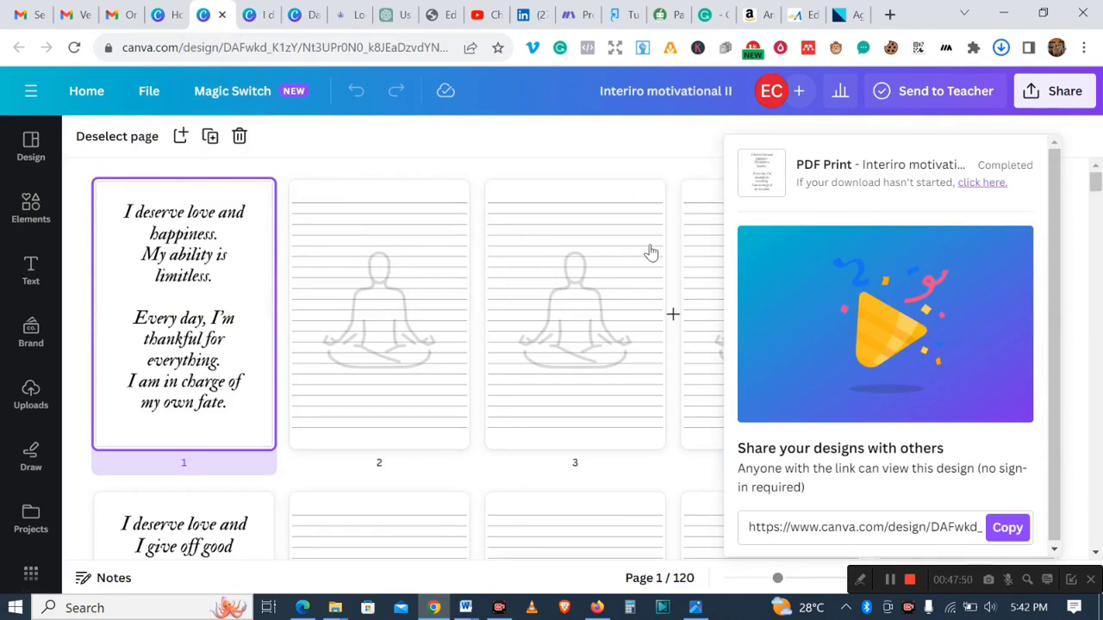
click(611, 151)
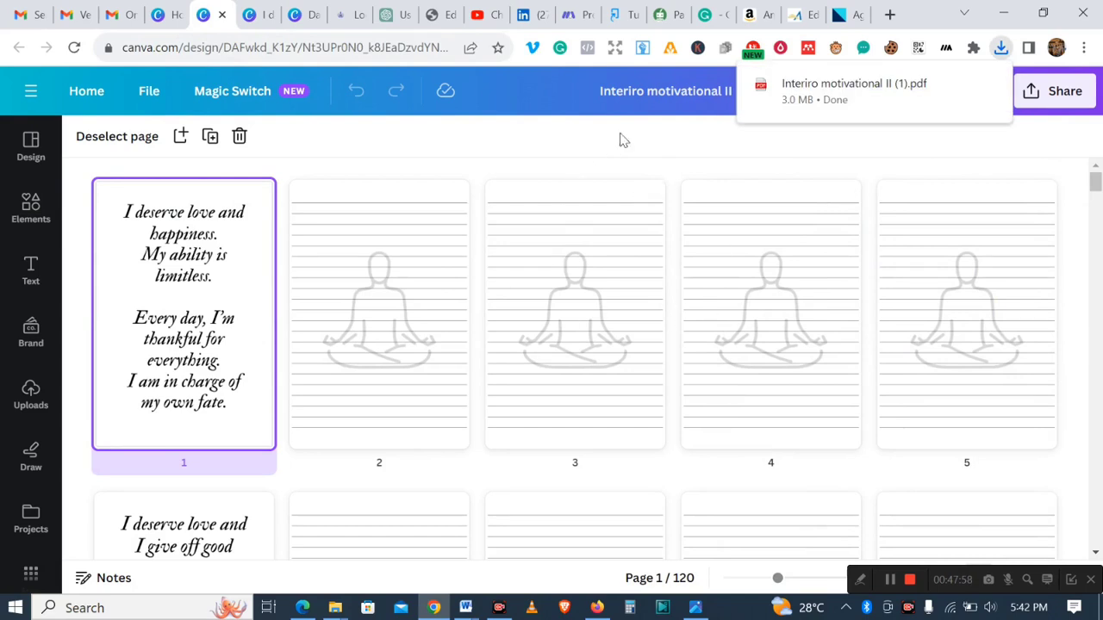
- Switch to the KDP bookshelf in Firefox and start creating a new paperback
click(597, 609)
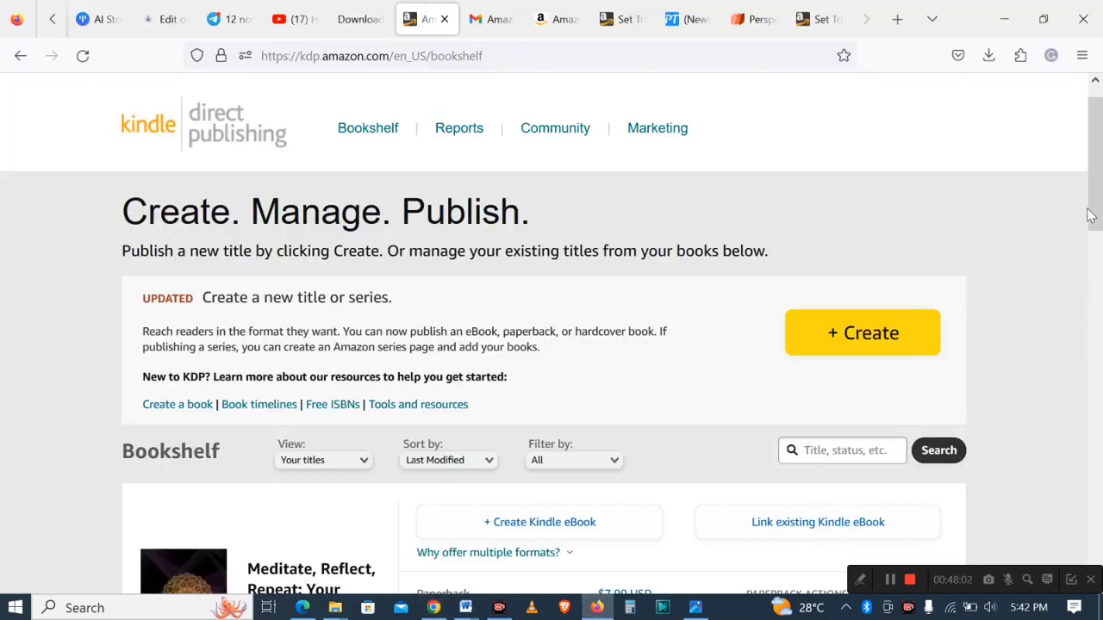
drag(1094, 211, 1099, 277)
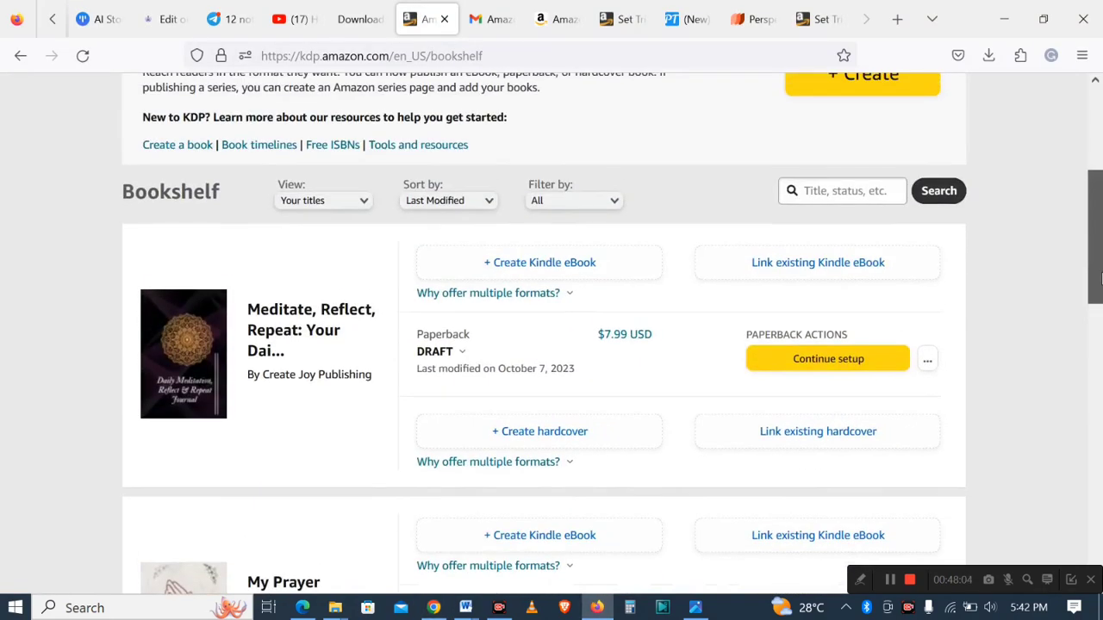
scroll(1094, 306, up, 3)
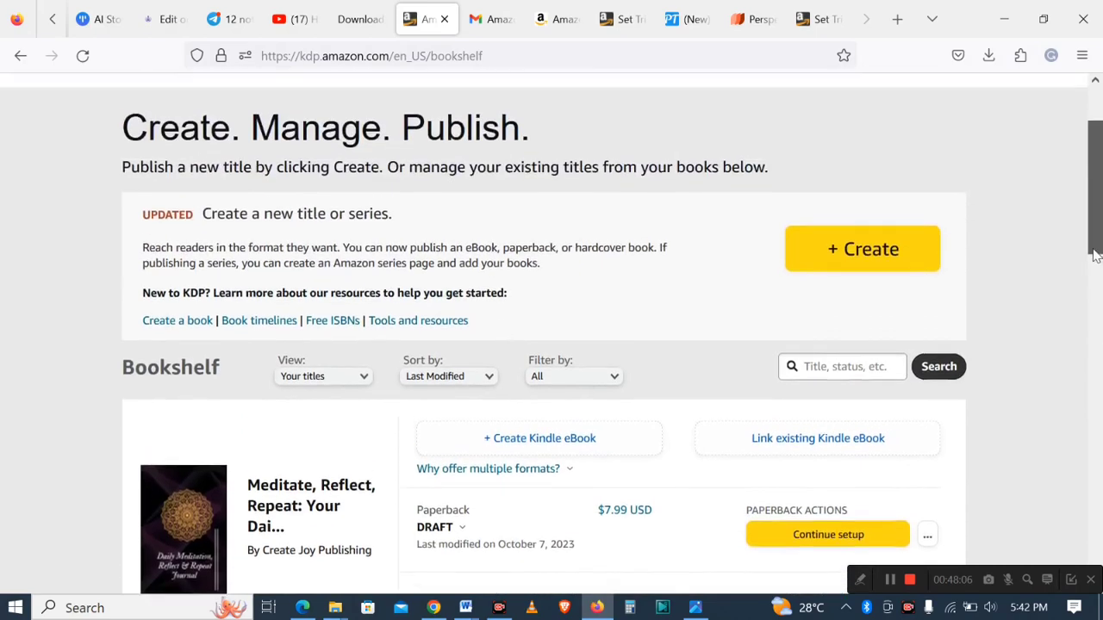
click(860, 271)
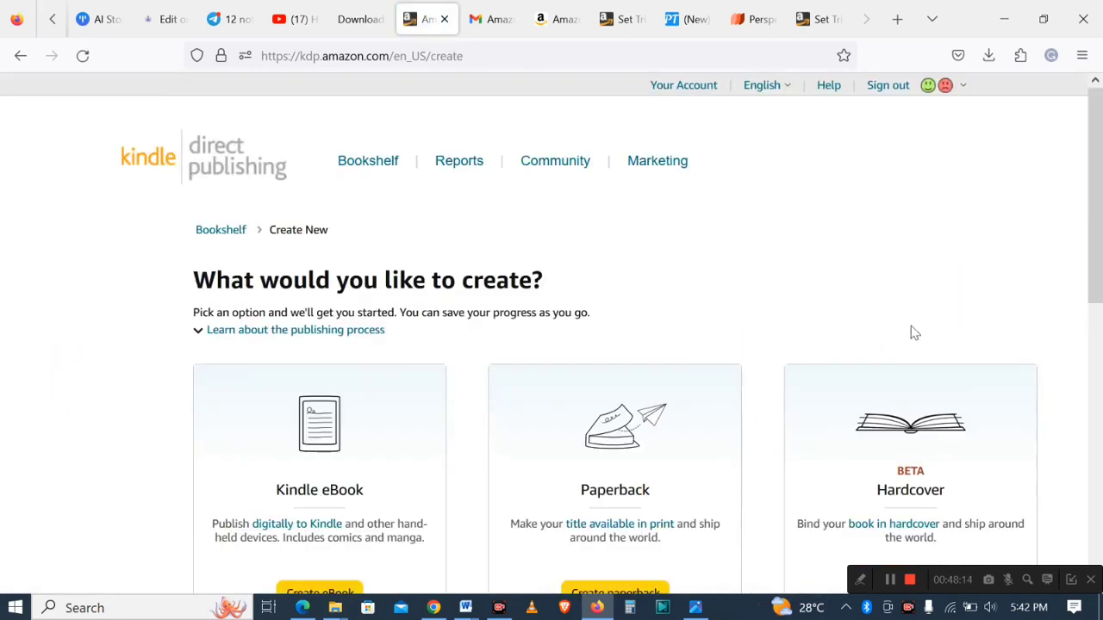
drag(1088, 244, 1084, 351)
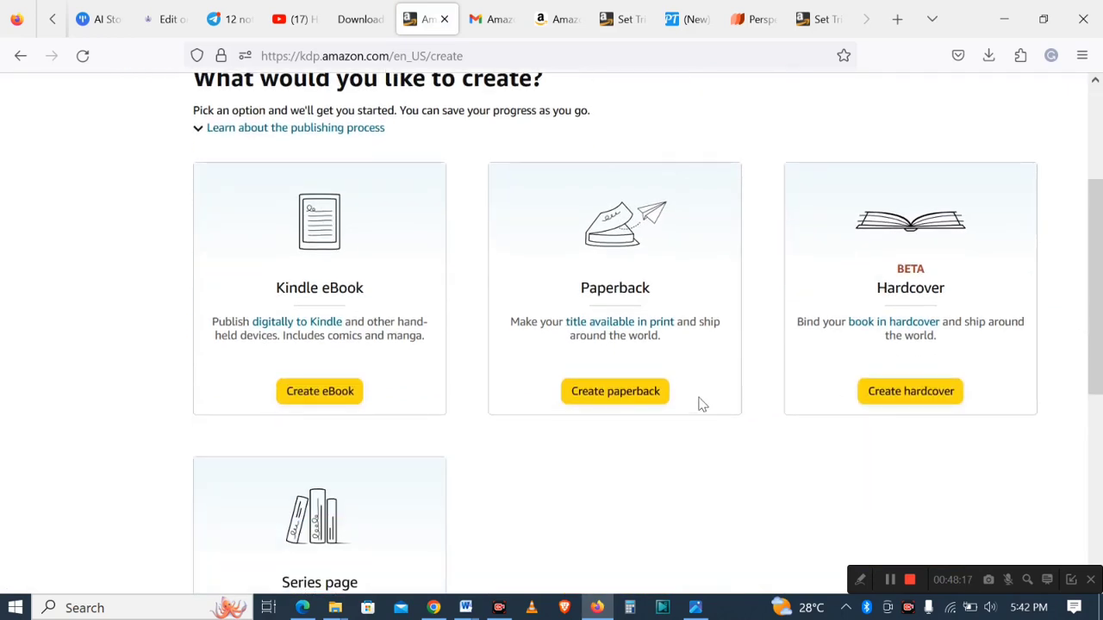
click(609, 393)
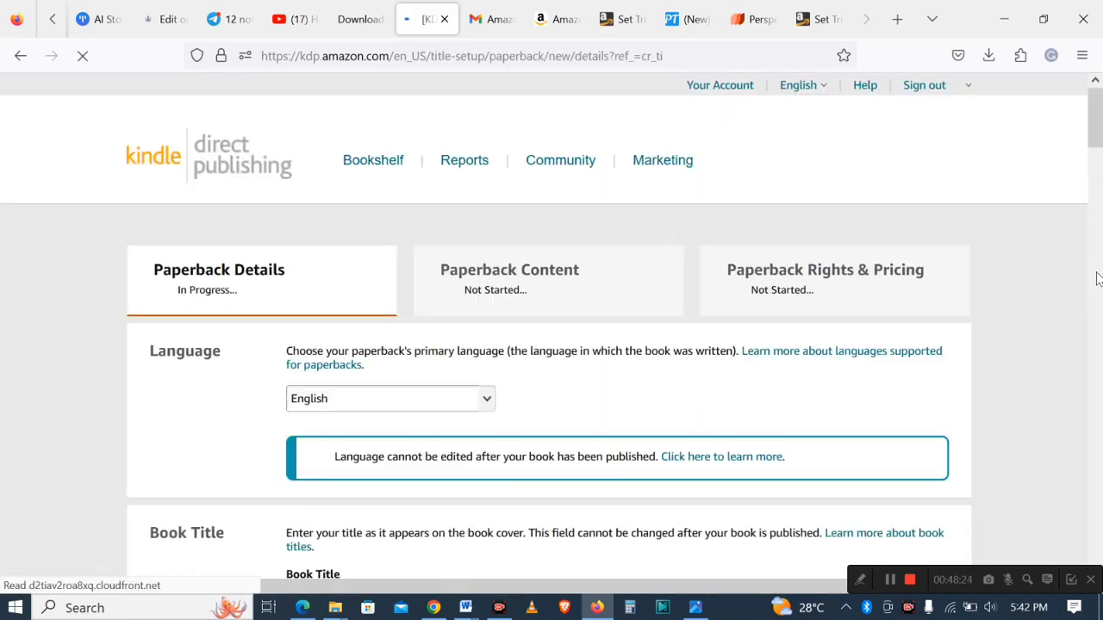
- Copy the journal title "Meditate, Reflect, Repeat" from the Word keywords document into the paperback's Book Title field
drag(1095, 142, 1095, 172)
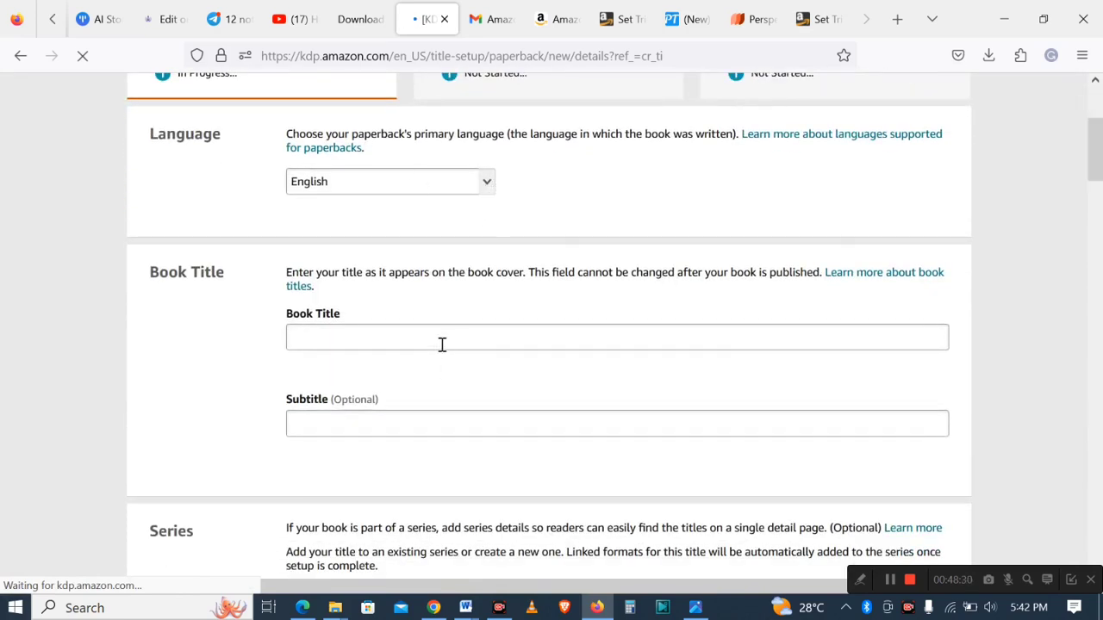
mouse_move(466, 607)
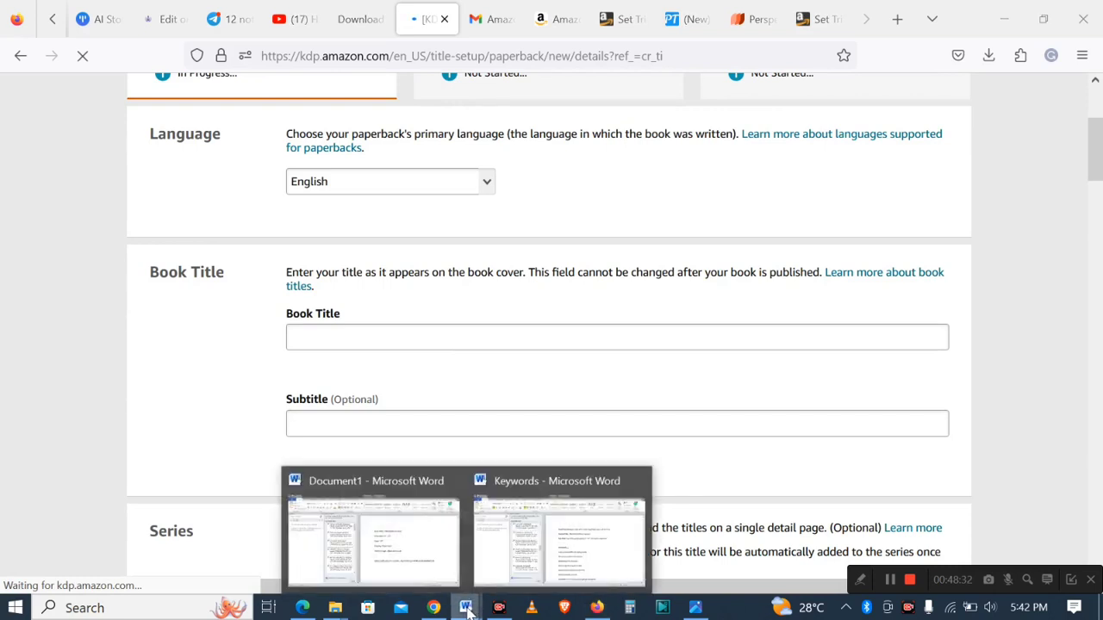
click(585, 538)
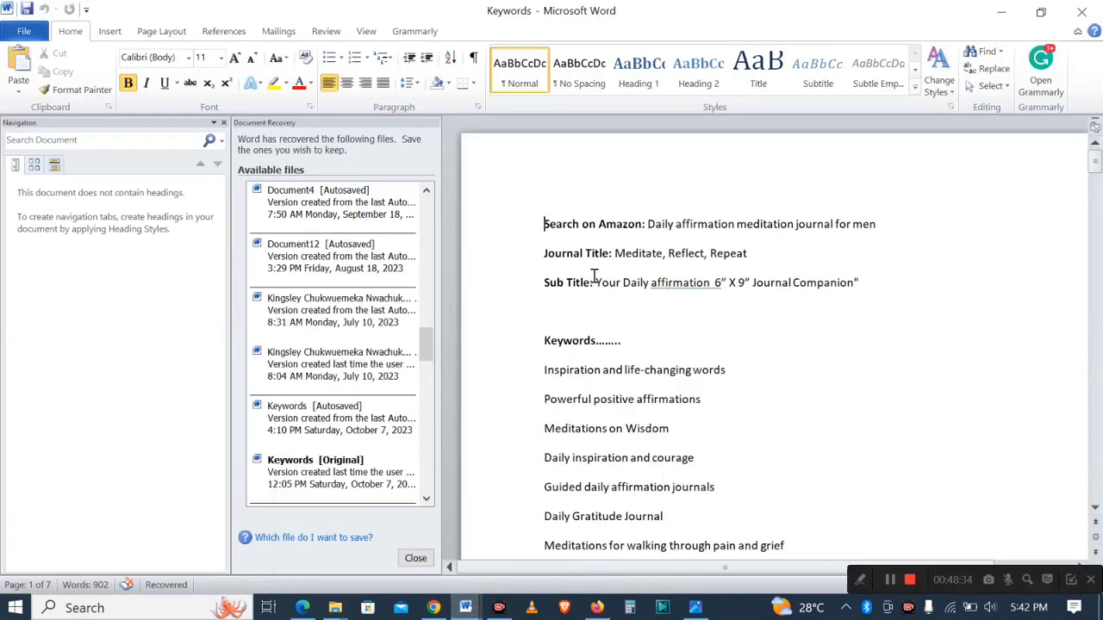
drag(614, 254, 739, 253)
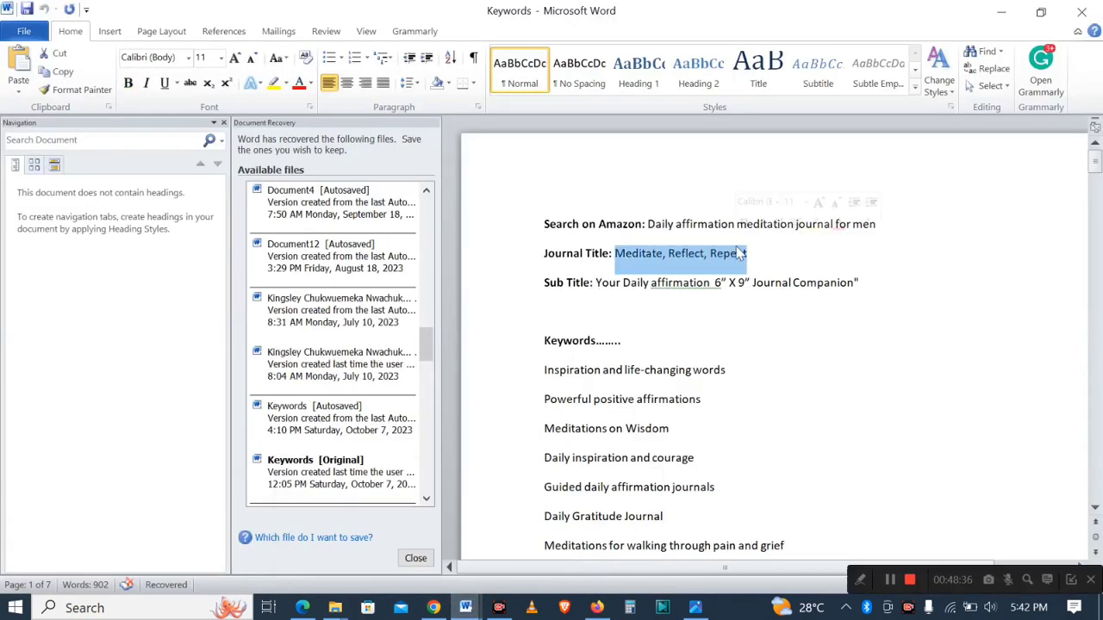
key(ctrl+c)
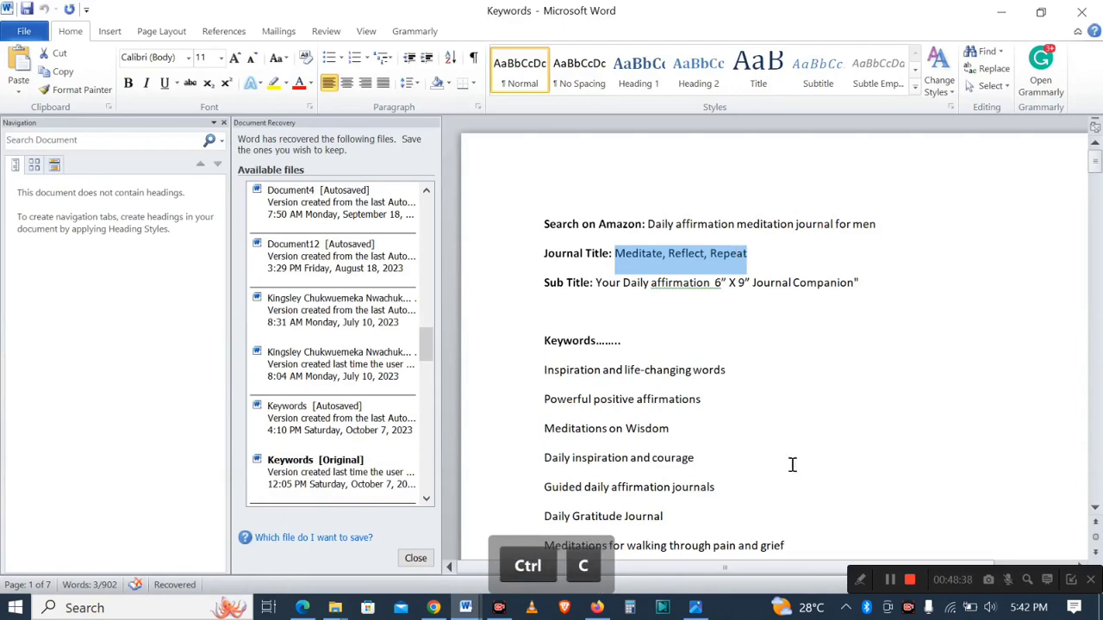
click(598, 608)
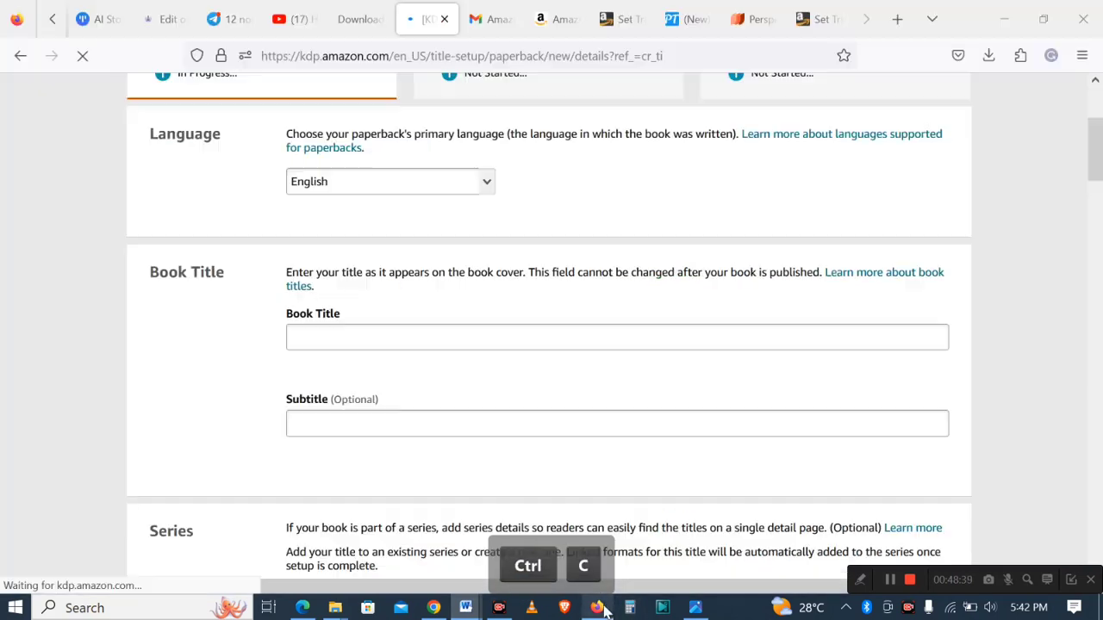
click(410, 339)
key(ctrl+v)
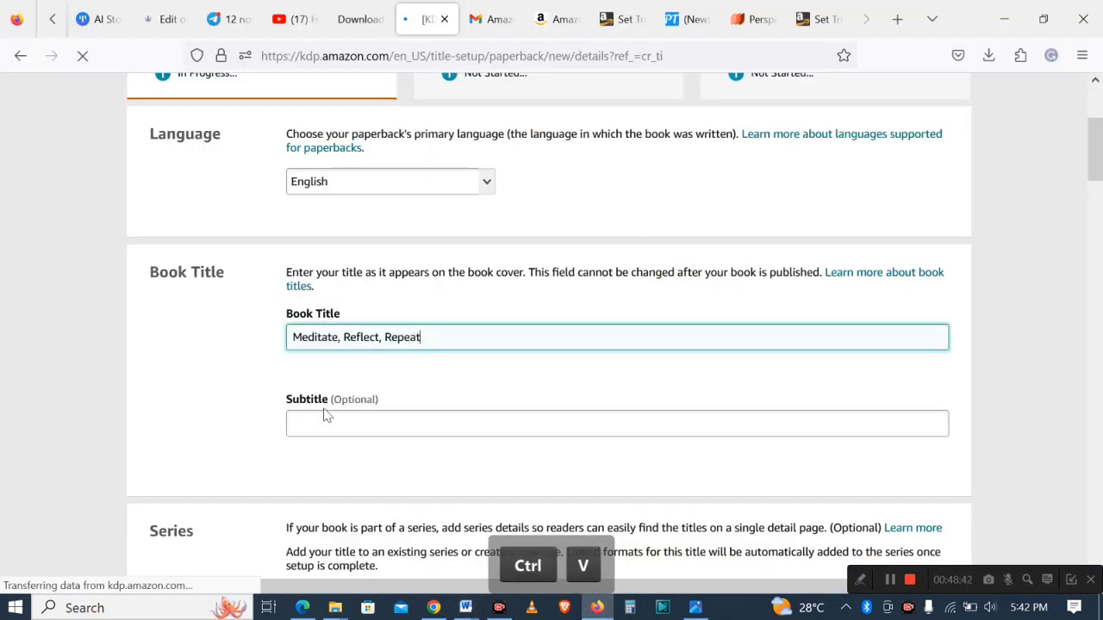
- Copy the subtitle "Your Daily affirmation 6" X 9" Journal Companion" from the Word keywords document into the Subtitle field
click(465, 608)
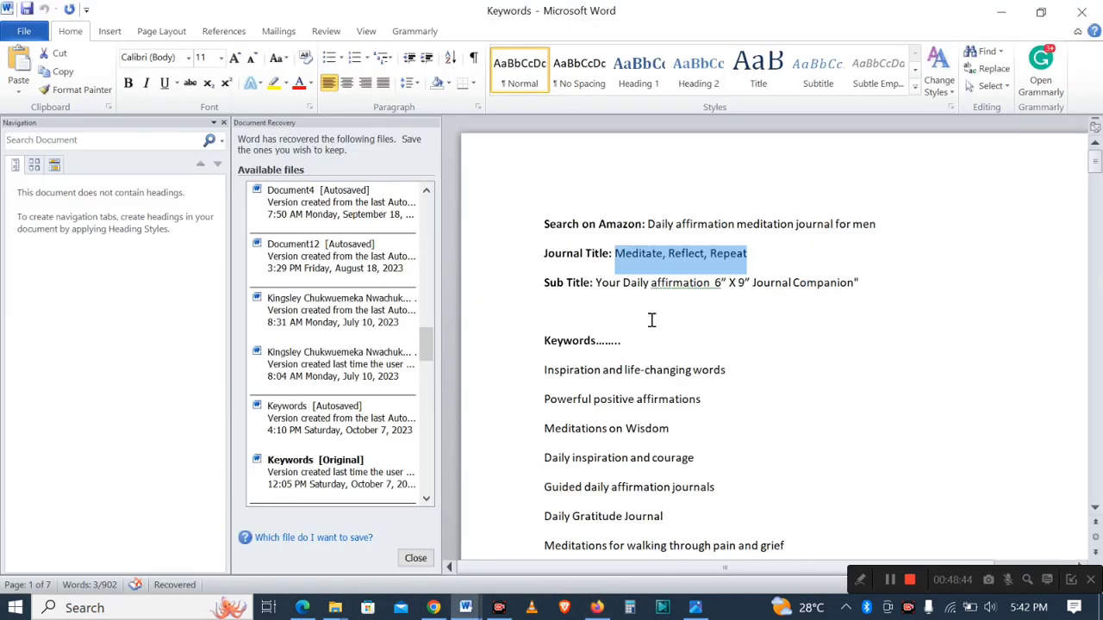
drag(597, 286, 832, 282)
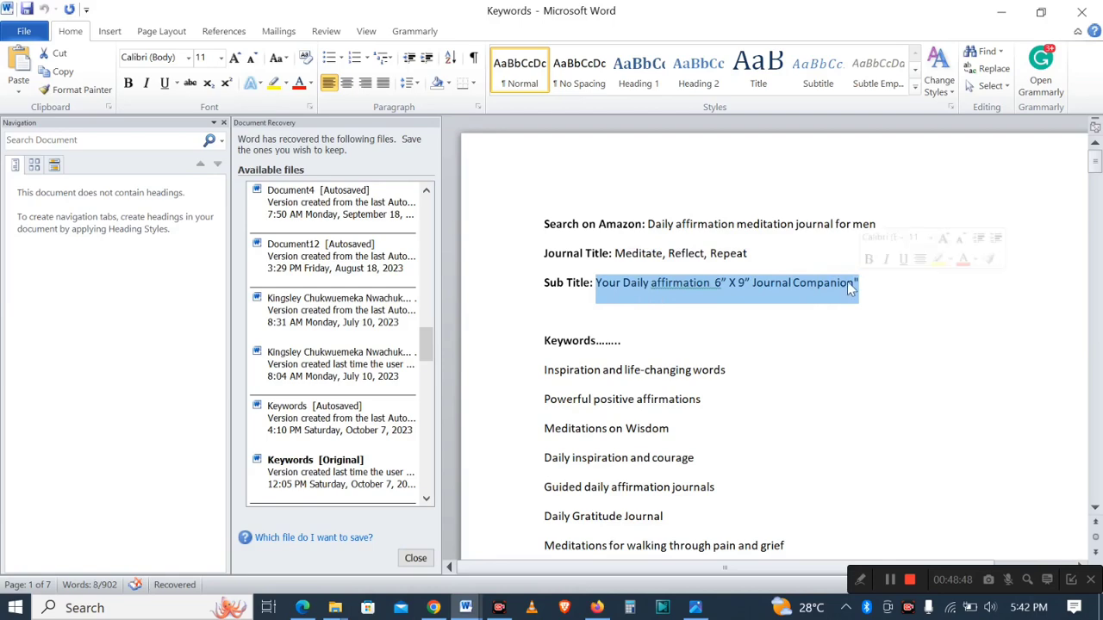
key(ctrl+c)
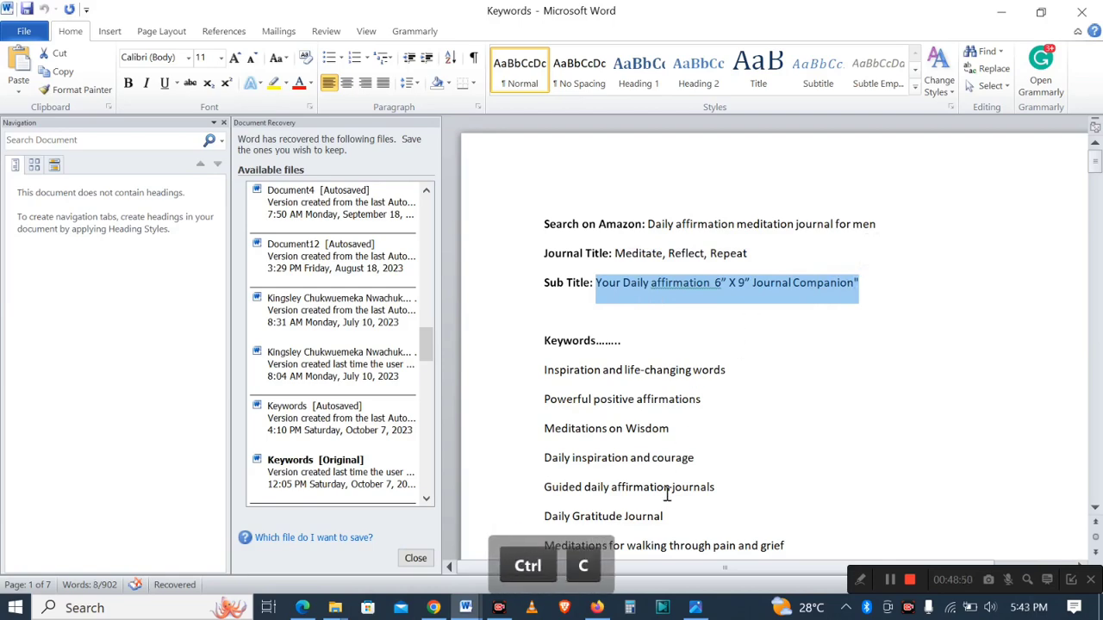
click(596, 608)
click(433, 424)
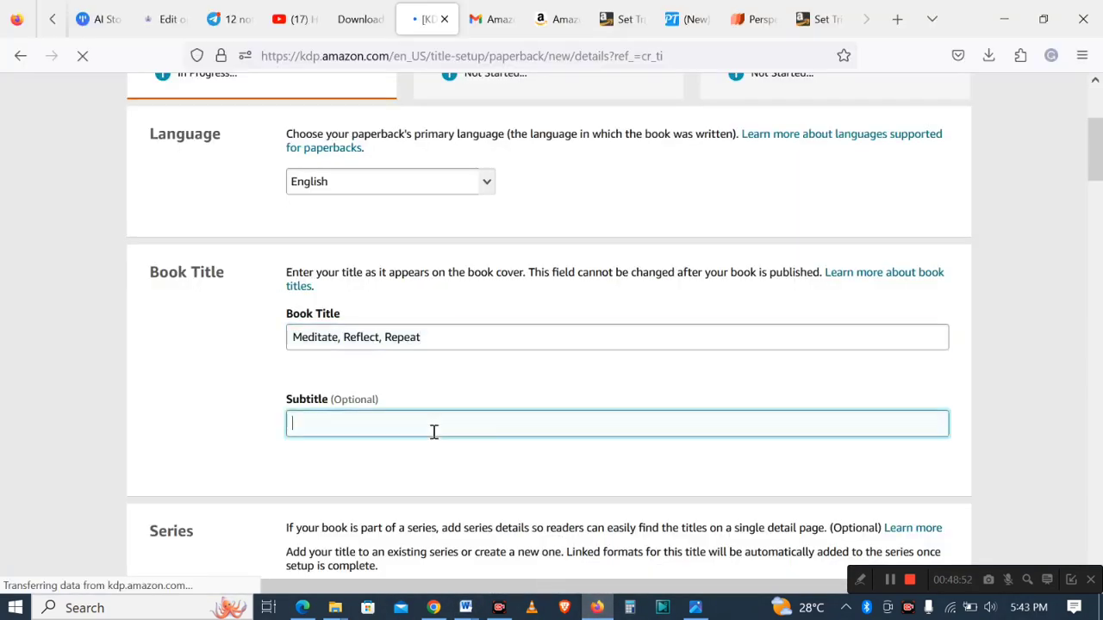
key(ctrl+v)
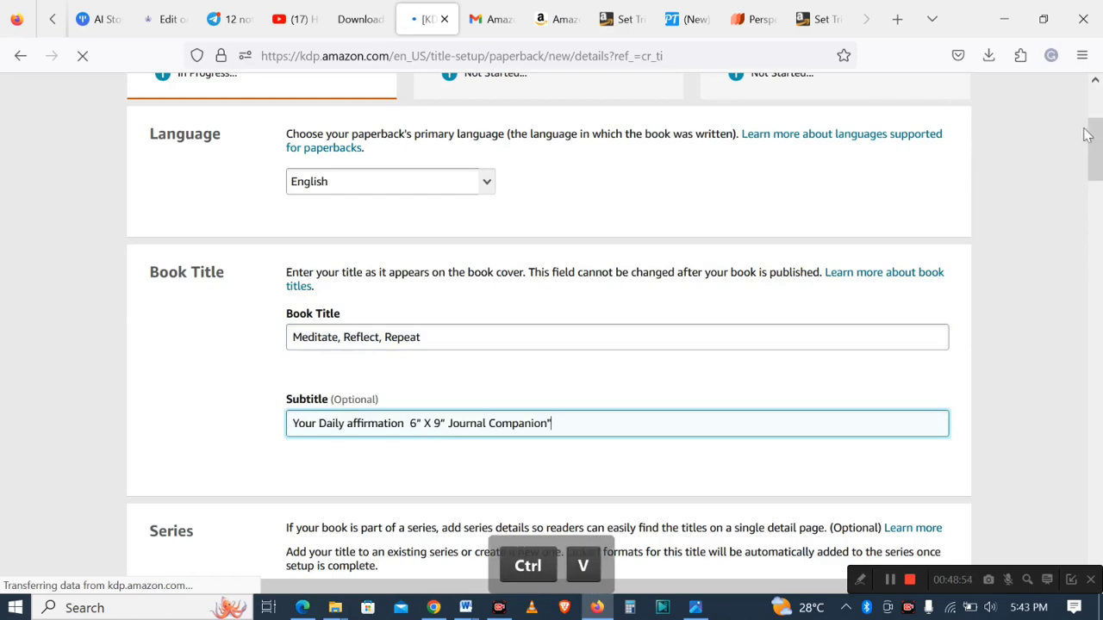
- Check the publisher name printed on the cover design in Canva before filling in the author fields
drag(1088, 133, 1099, 194)
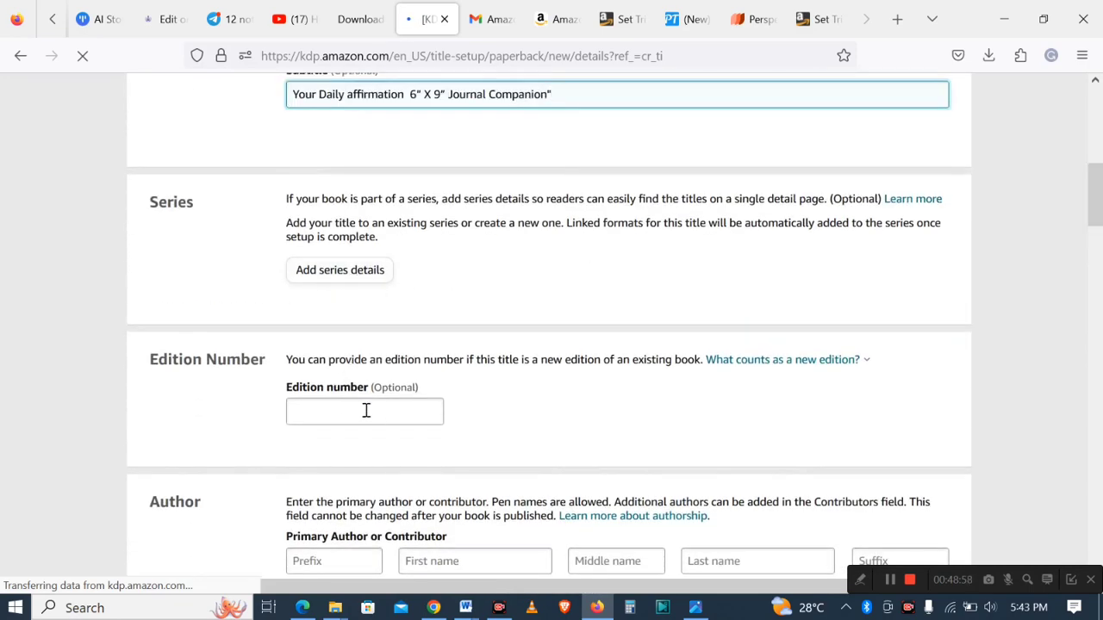
drag(1095, 198, 1095, 244)
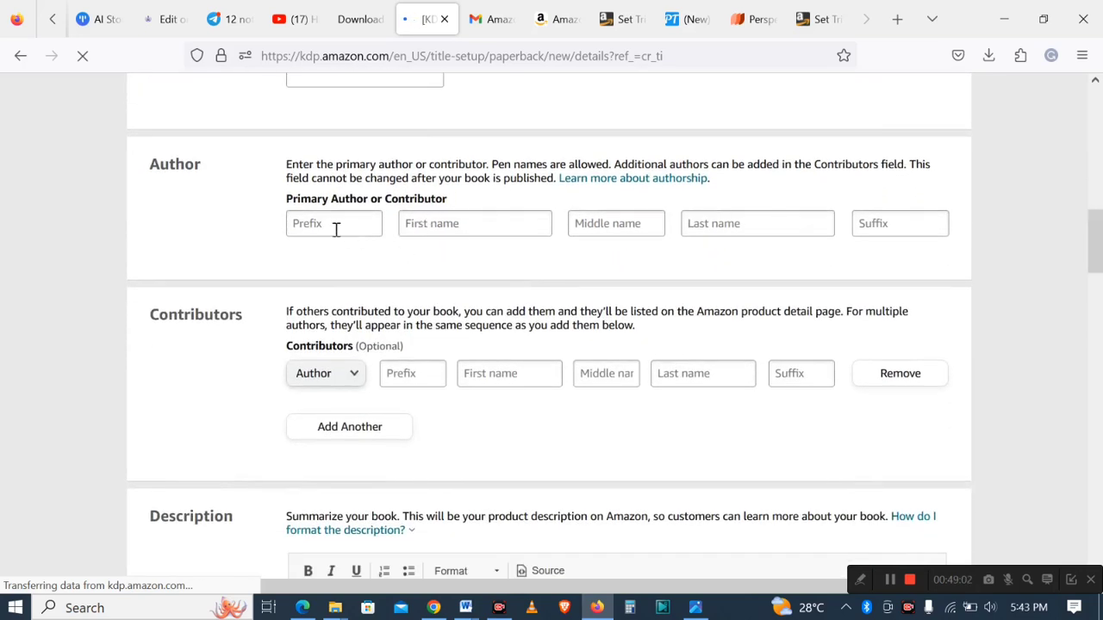
click(598, 608)
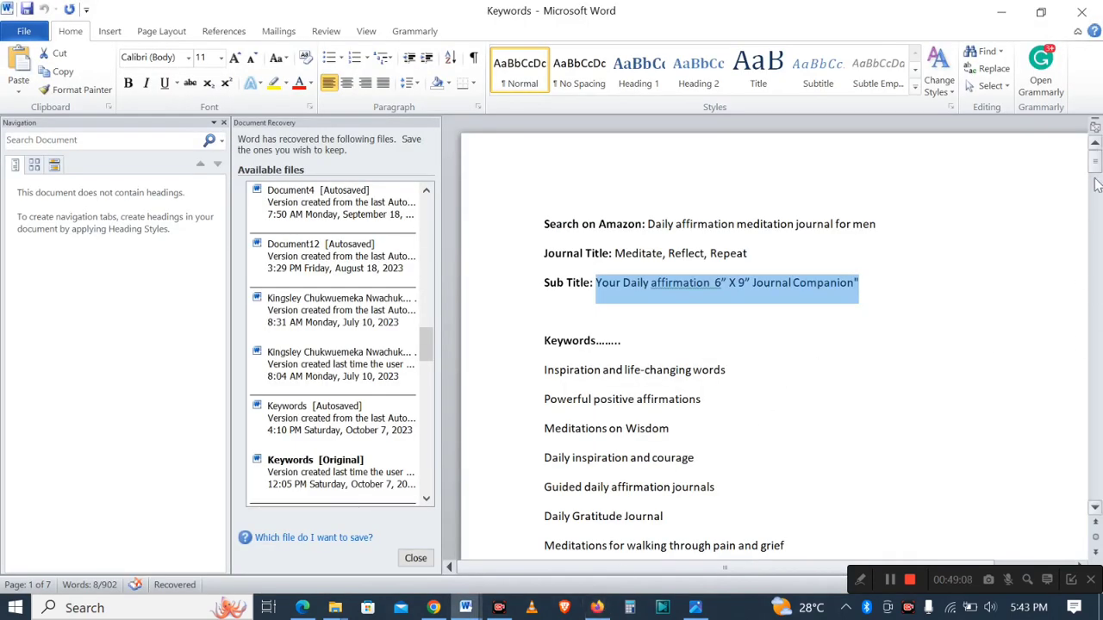
mouse_move(1097, 172)
mouse_down()
mouse_move(1097, 220)
mouse_move(1097, 159)
mouse_up()
click(597, 607)
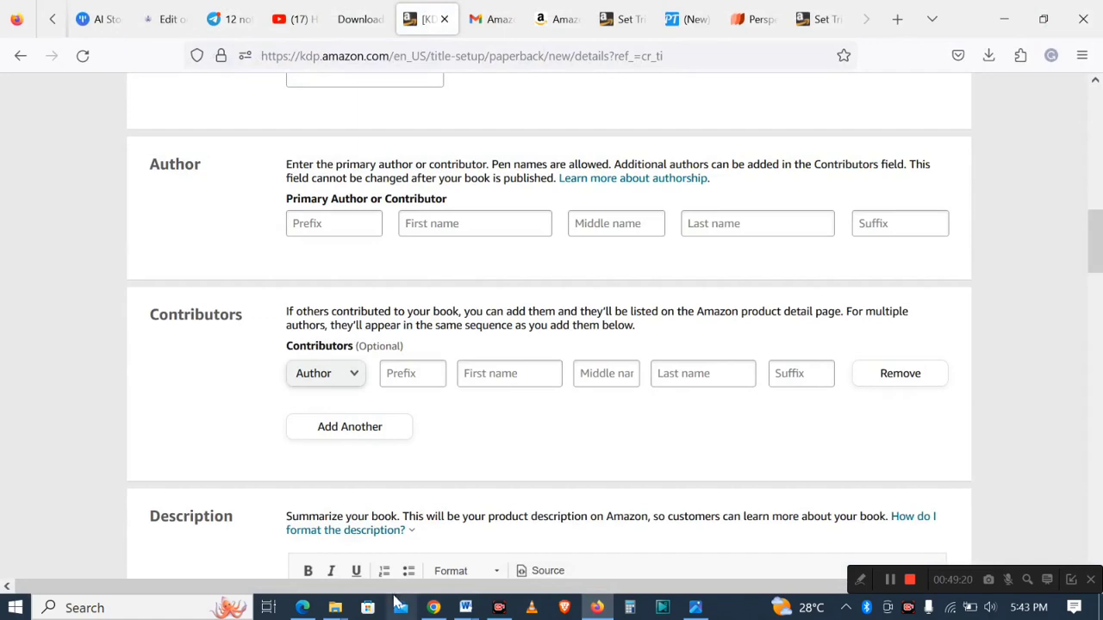
click(433, 608)
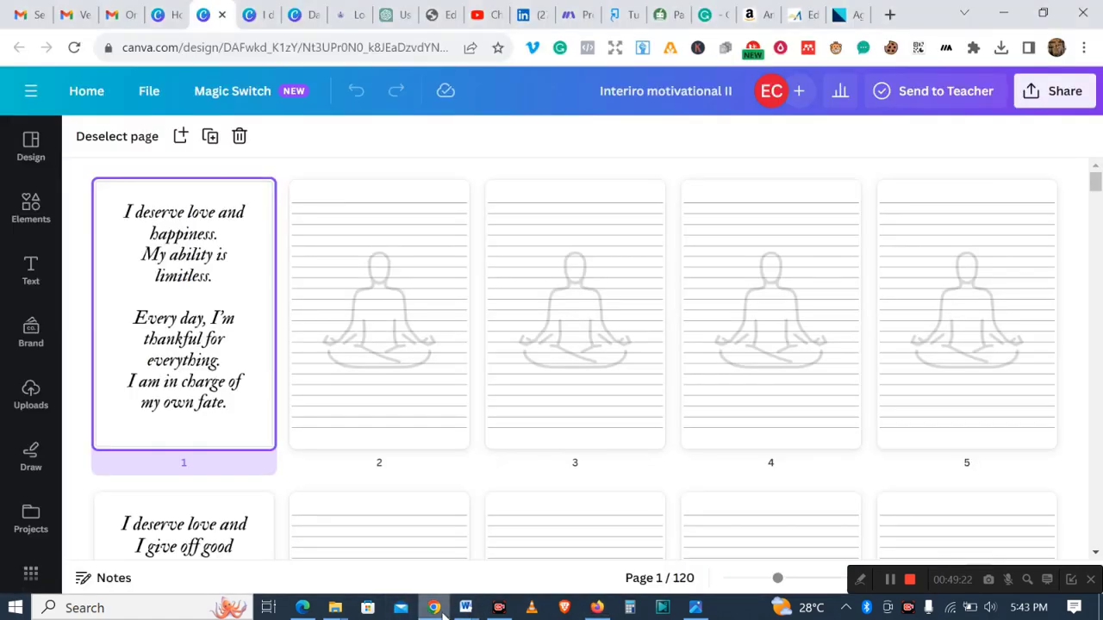
click(296, 14)
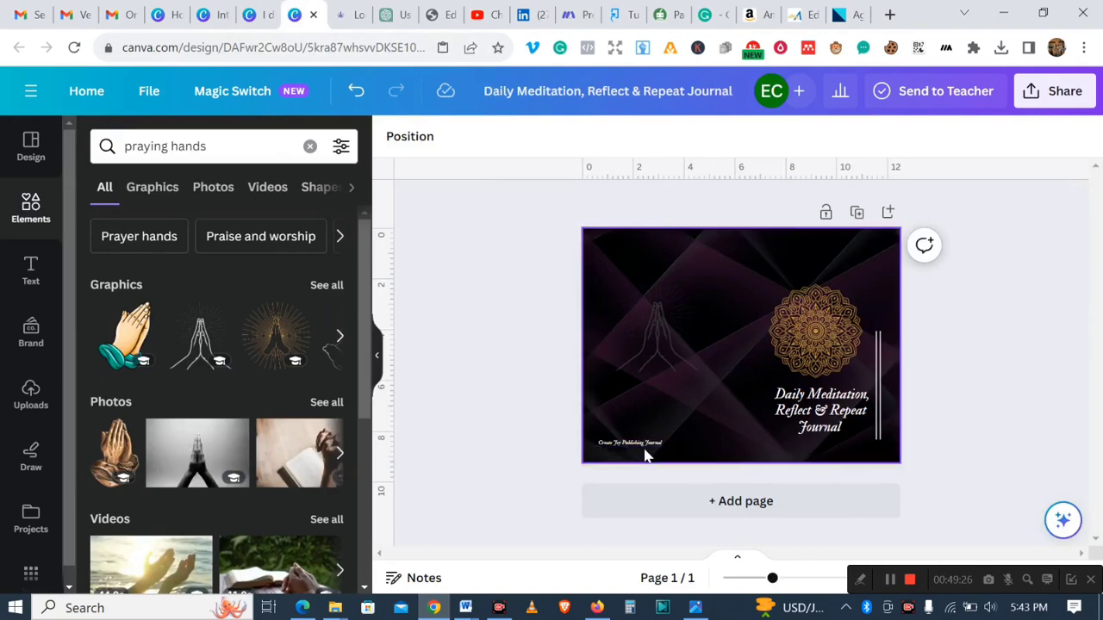
click(596, 607)
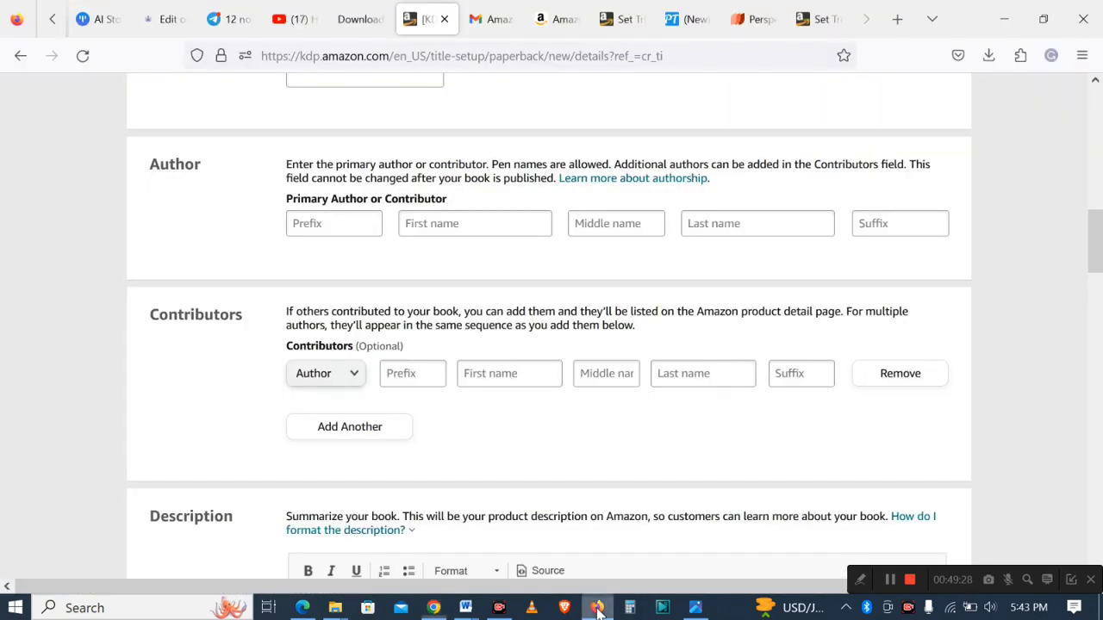
- Enter the primary author's first name as "Create Joy Journal" and last name as "Publishing"
click(444, 220)
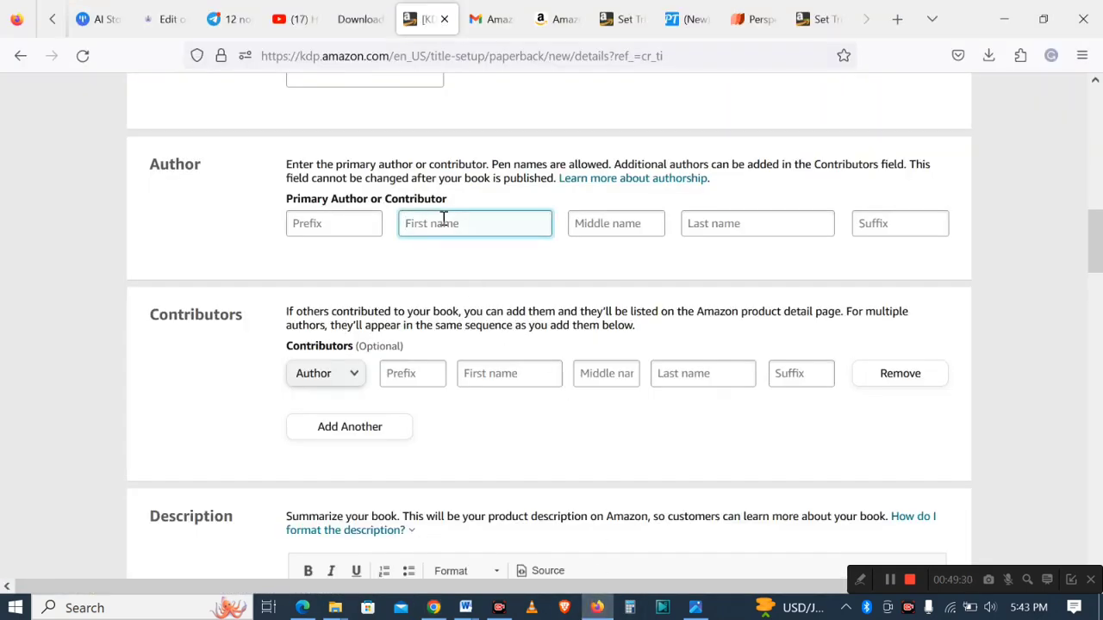
text(Create)
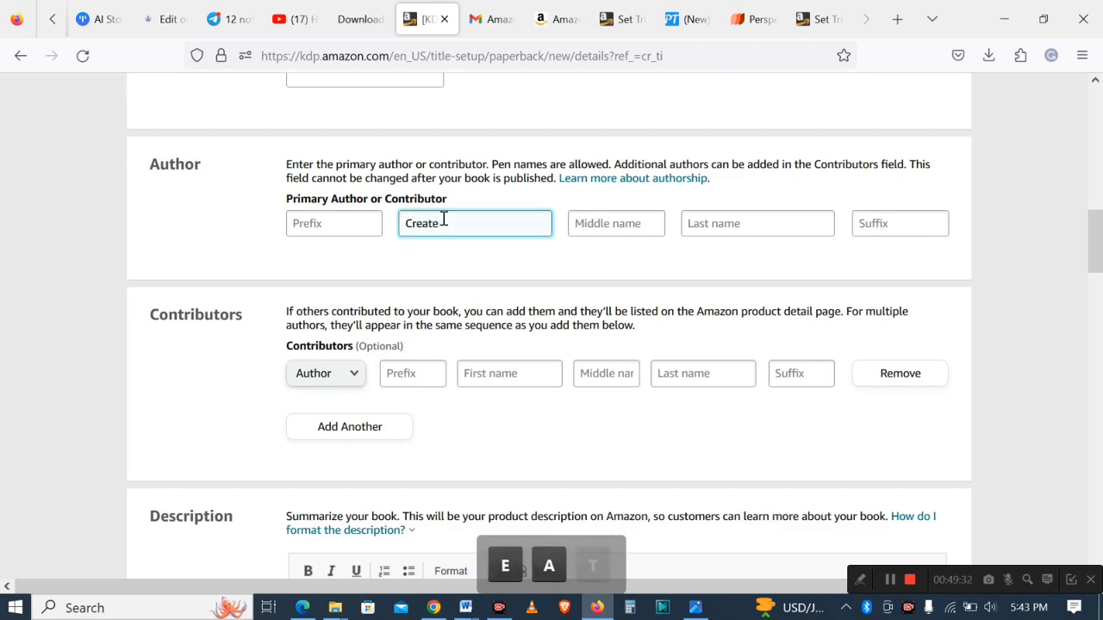
text( Joy)
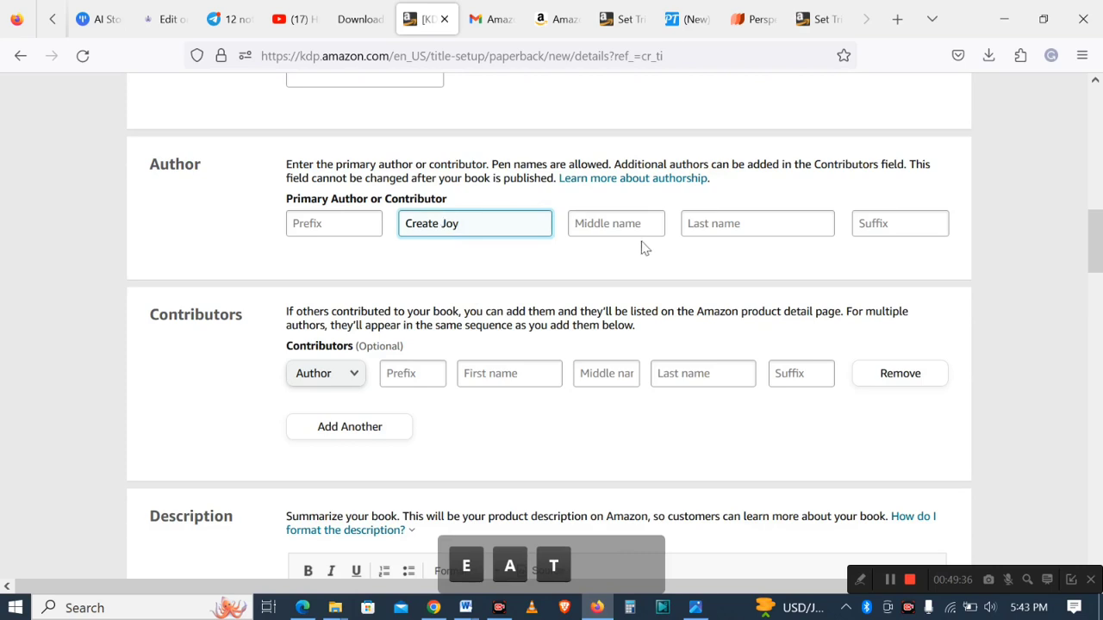
click(707, 224)
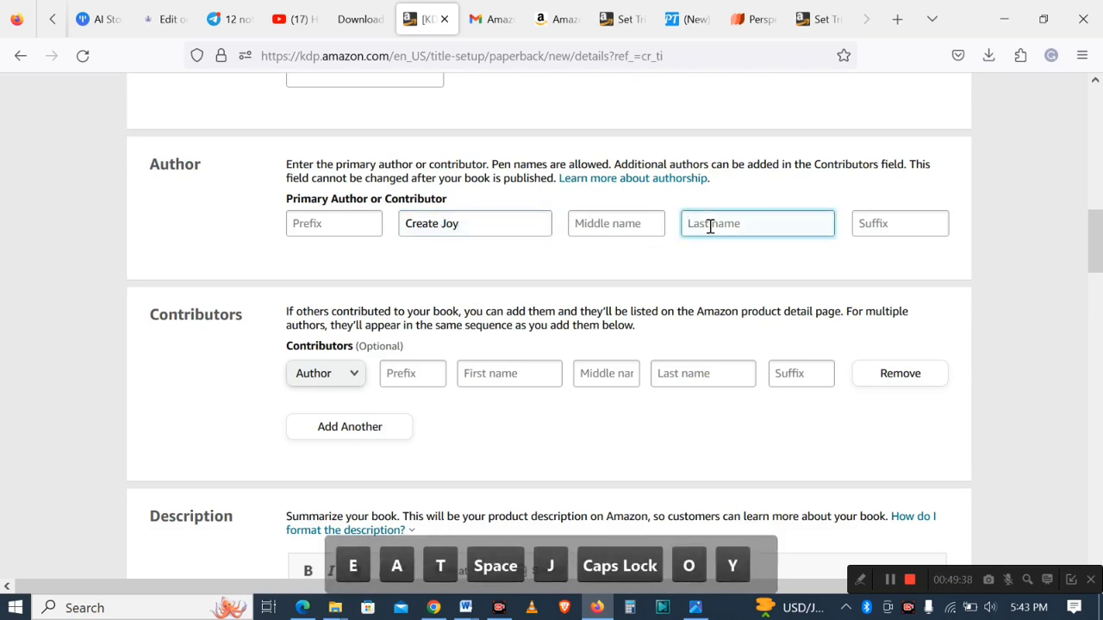
text(Pu)
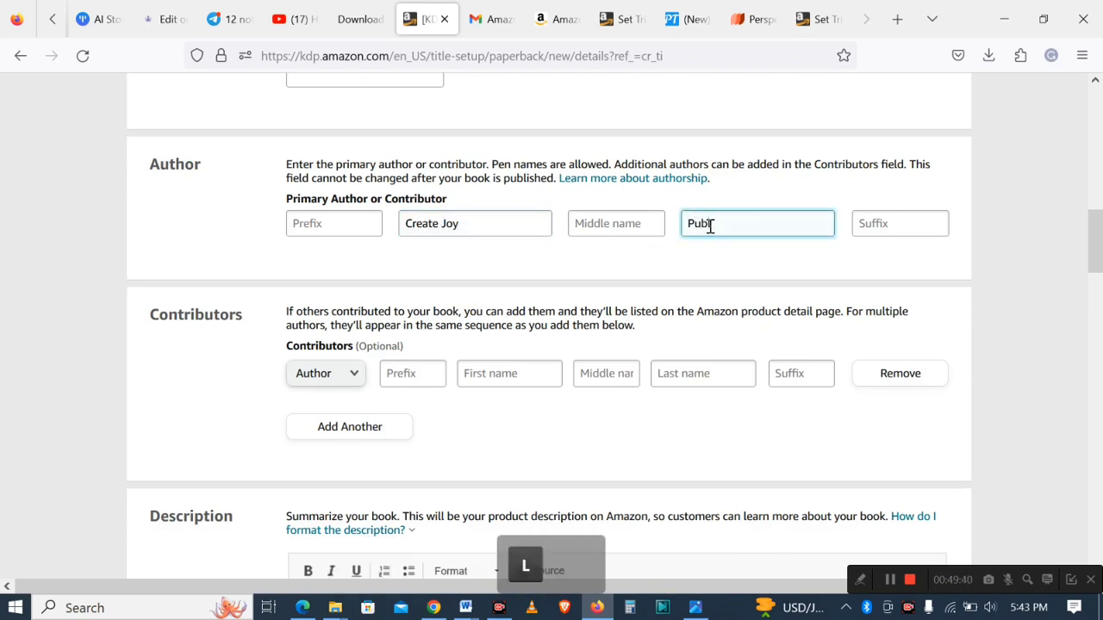
text(bli)
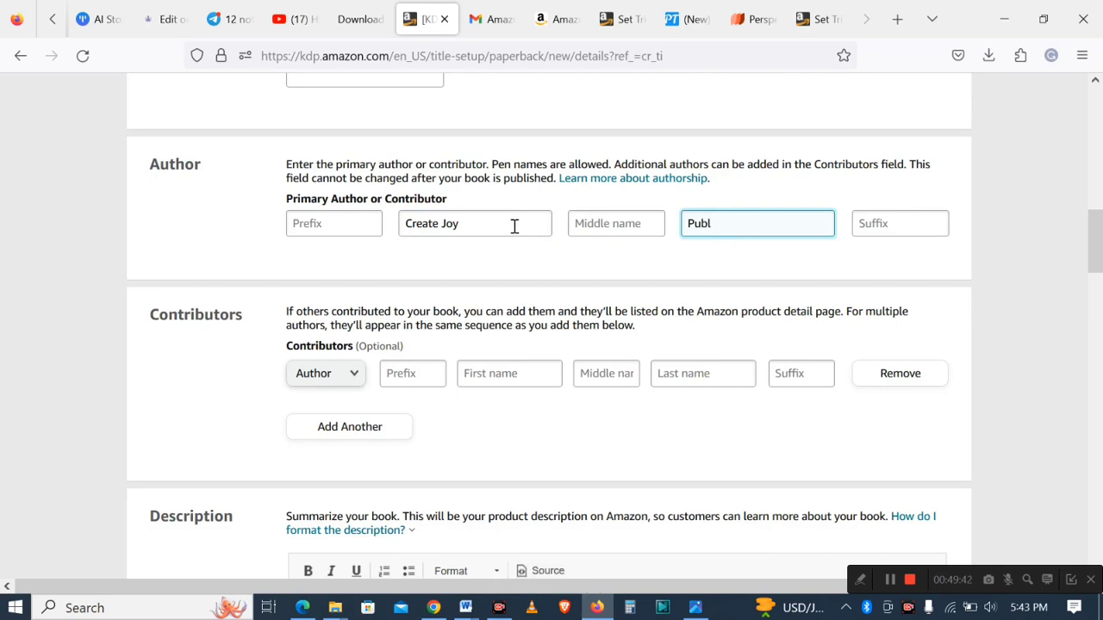
click(515, 226)
key(Caps_Lock)
text(J)
key(Caps_Lock)
text(ournal)
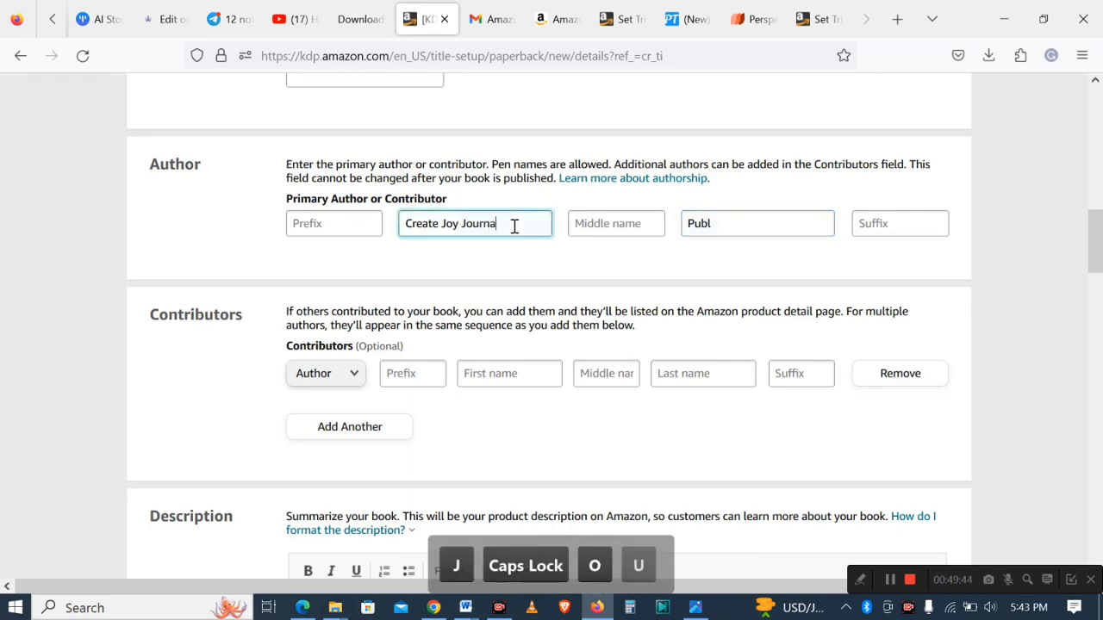
click(750, 222)
text(ishing)
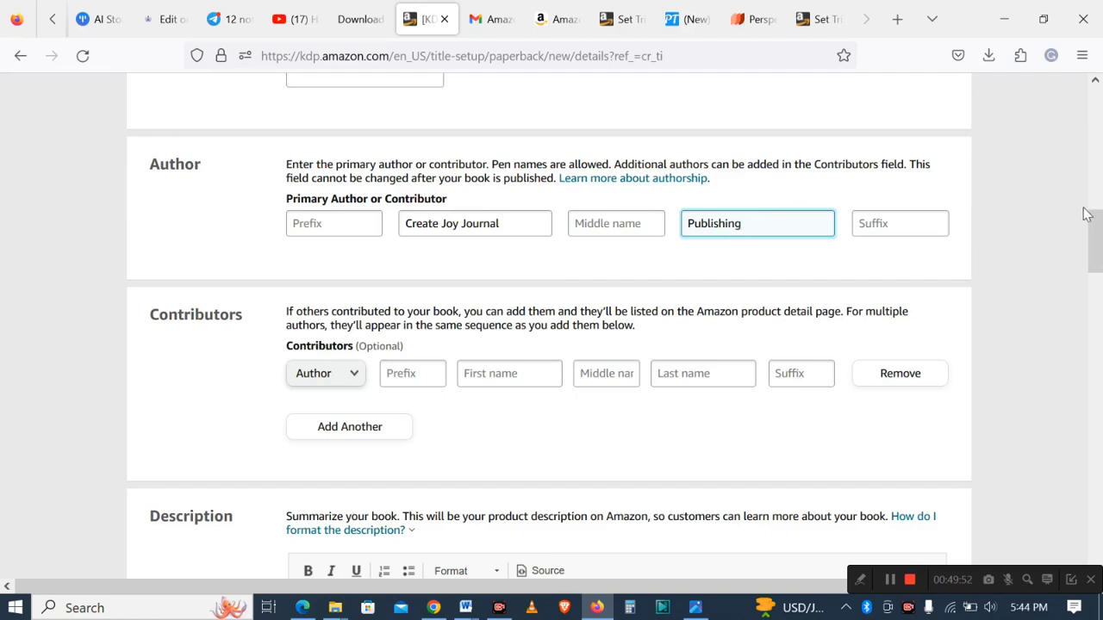
- Copy the book description paragraphs from the Word keywords document into the Description box
scroll(1086, 214, down, 3)
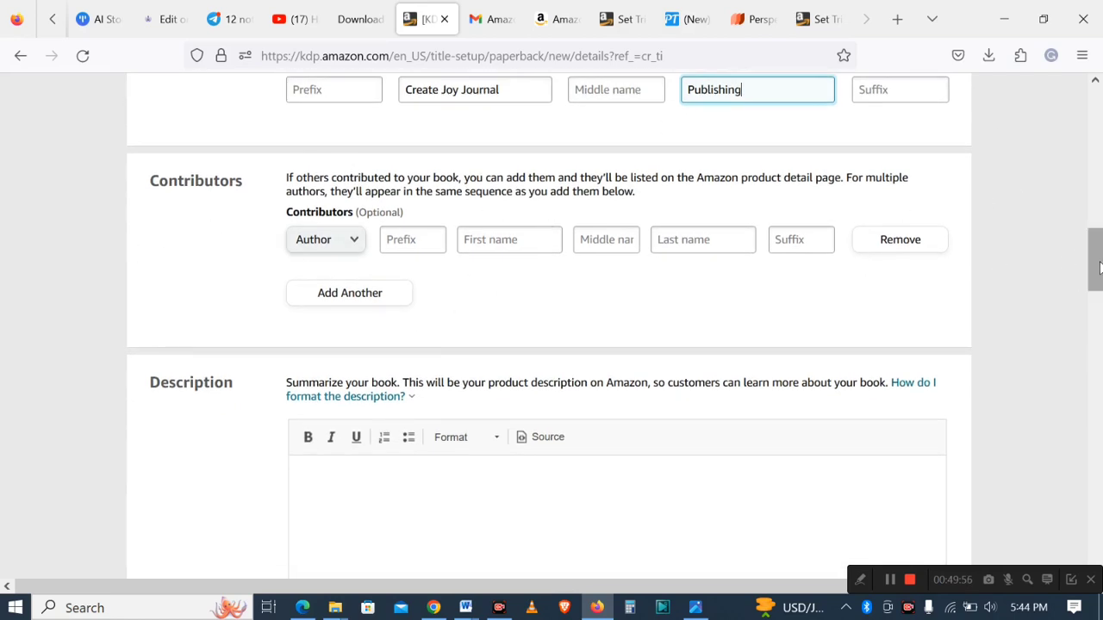
scroll(974, 216, down, 4)
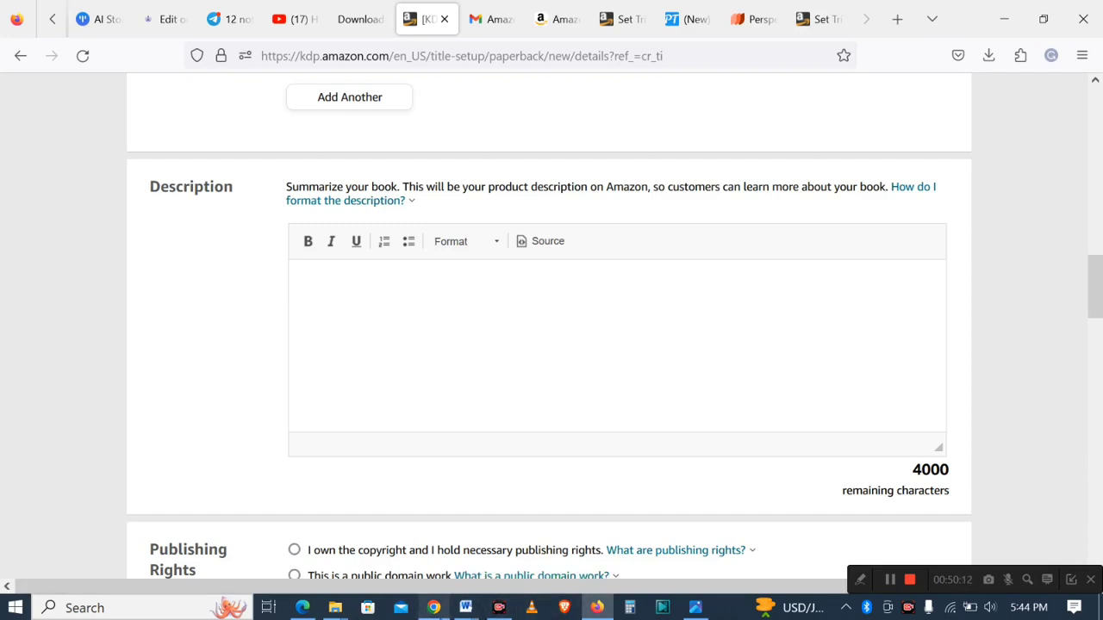
click(434, 607)
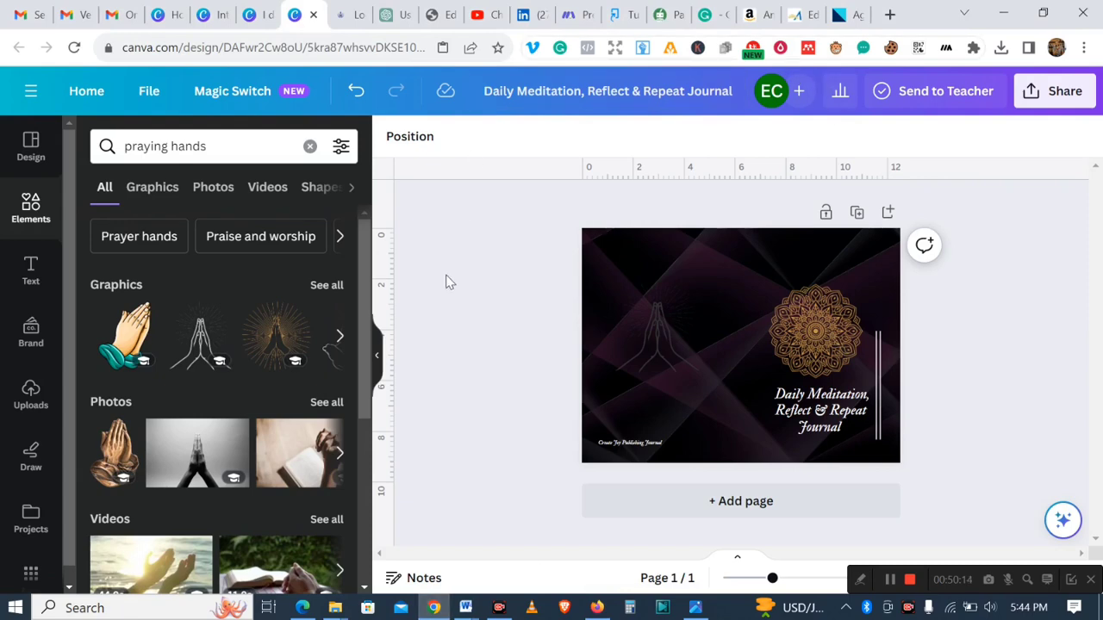
click(662, 16)
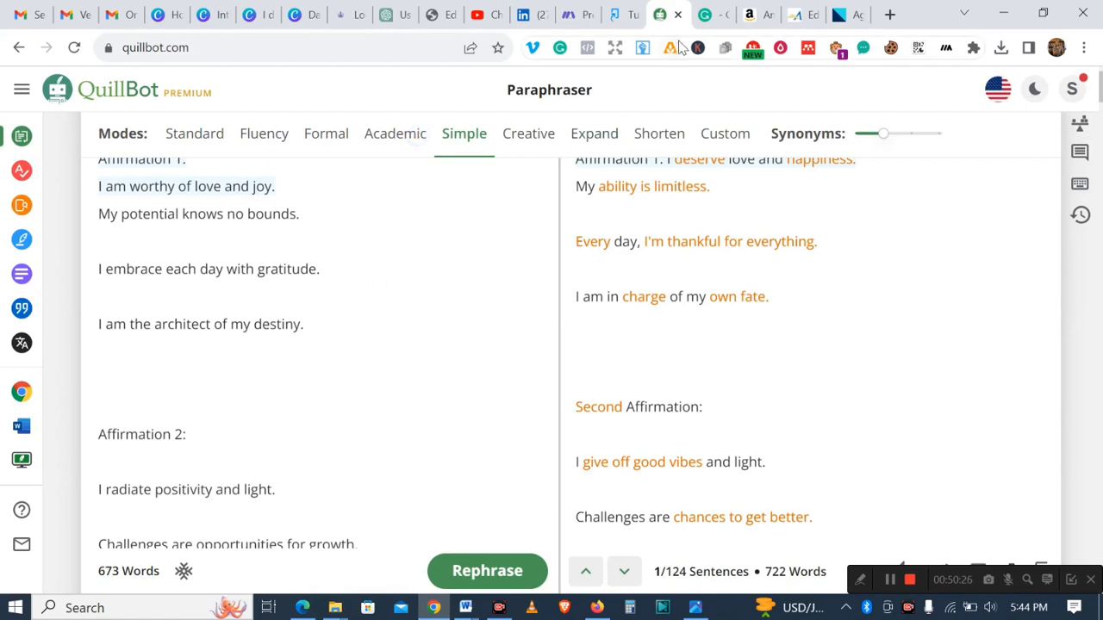
click(706, 19)
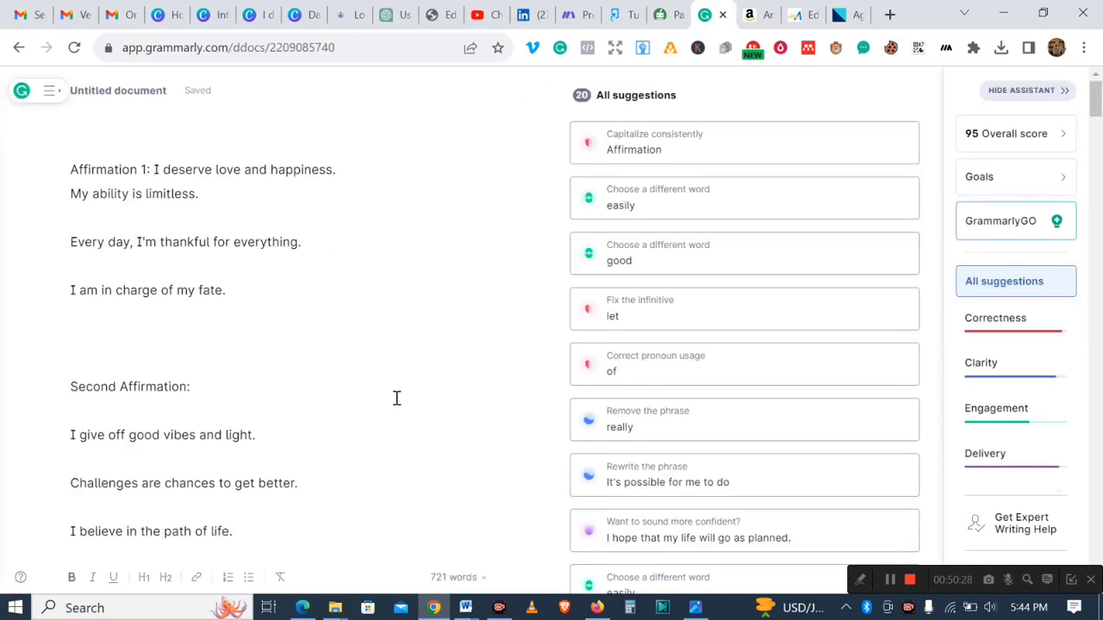
mouse_move(461, 610)
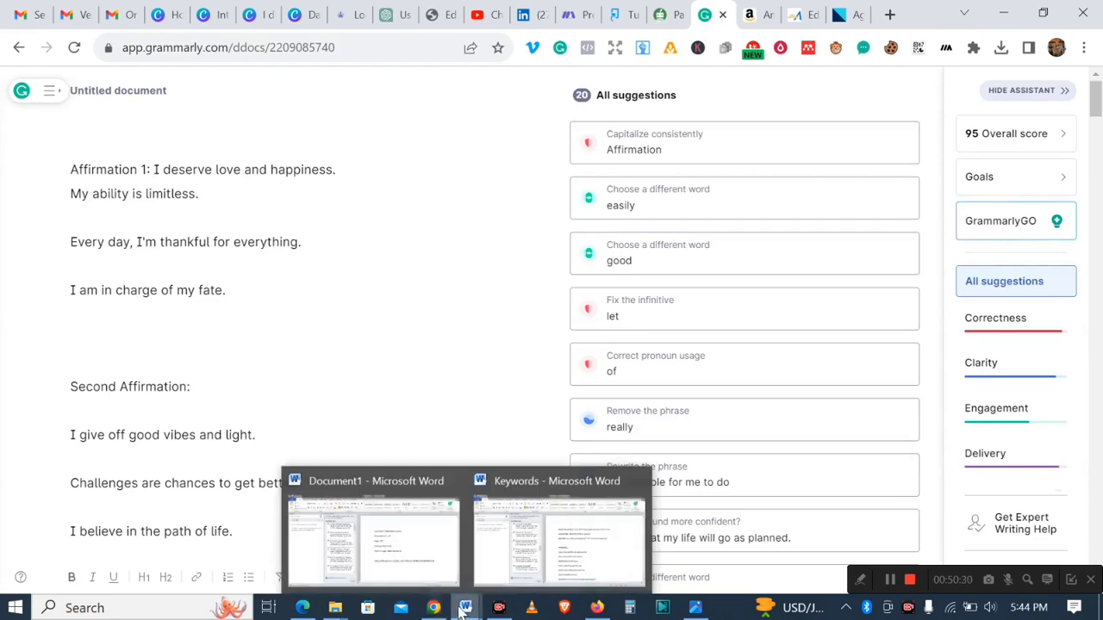
click(548, 560)
drag(1097, 166, 1097, 204)
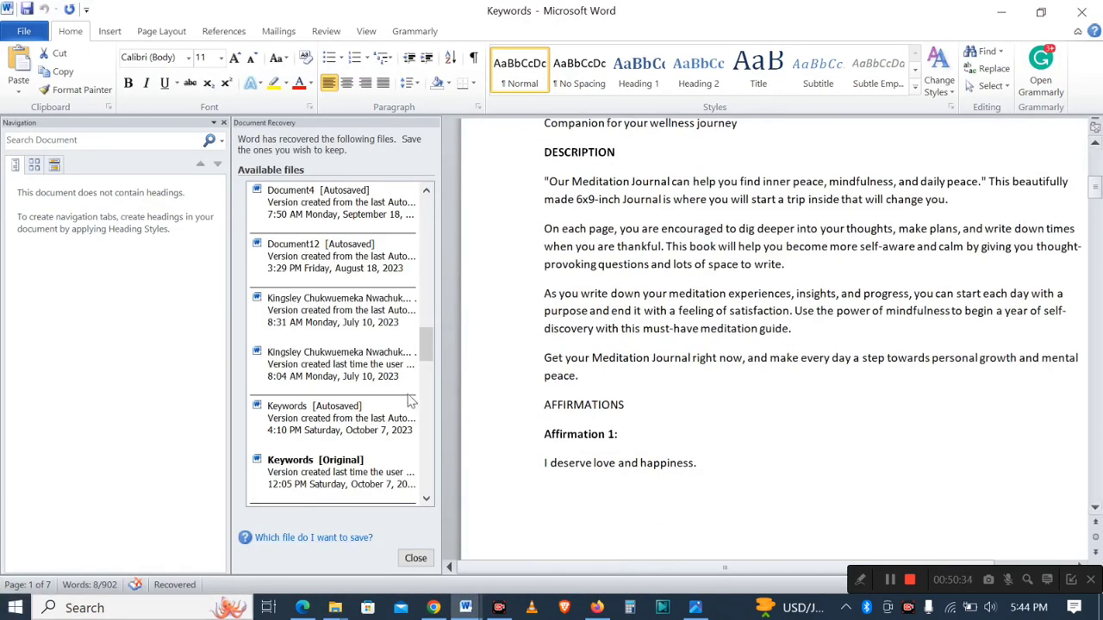
drag(539, 179, 600, 378)
key(ctrl+c)
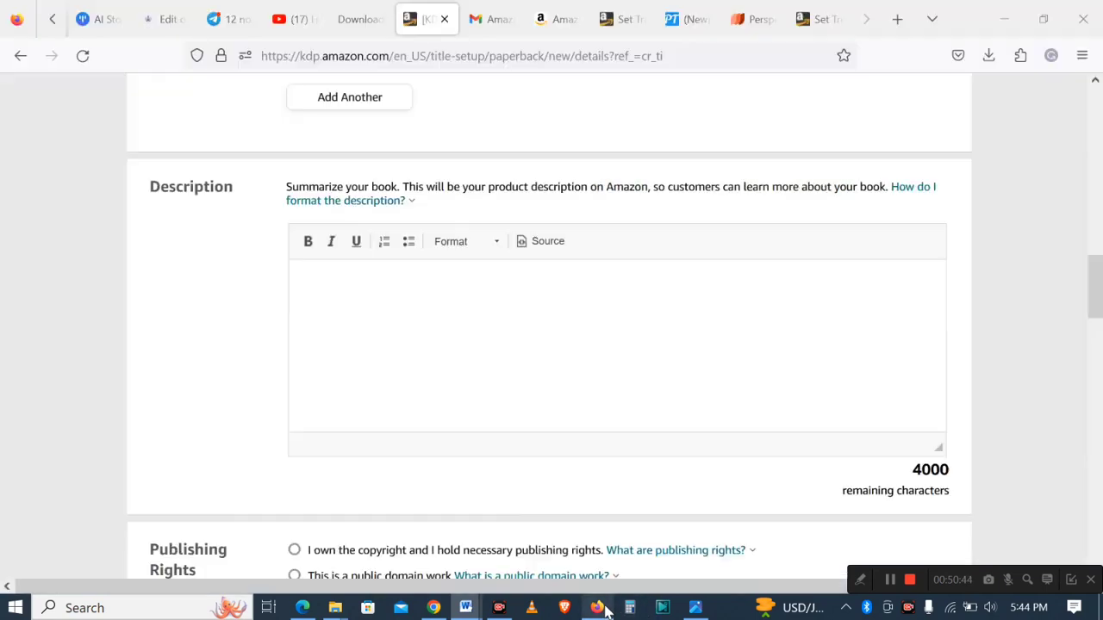
click(596, 608)
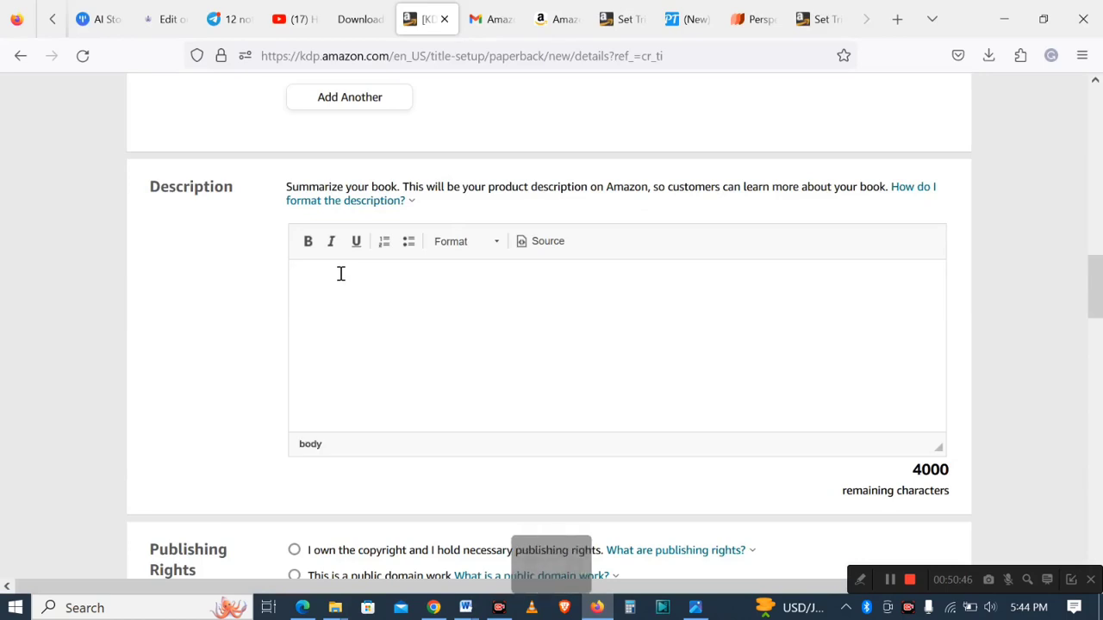
key(ctrl+v)
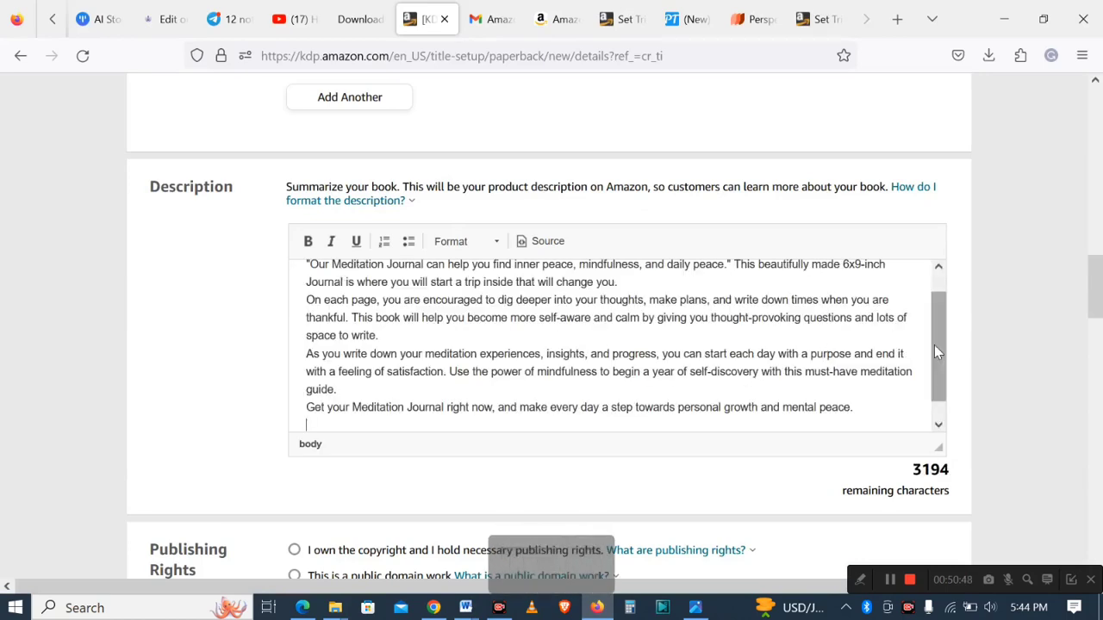
- Insert blank lines between the description's paragraphs to separate them
scroll(934, 345, up, 1)
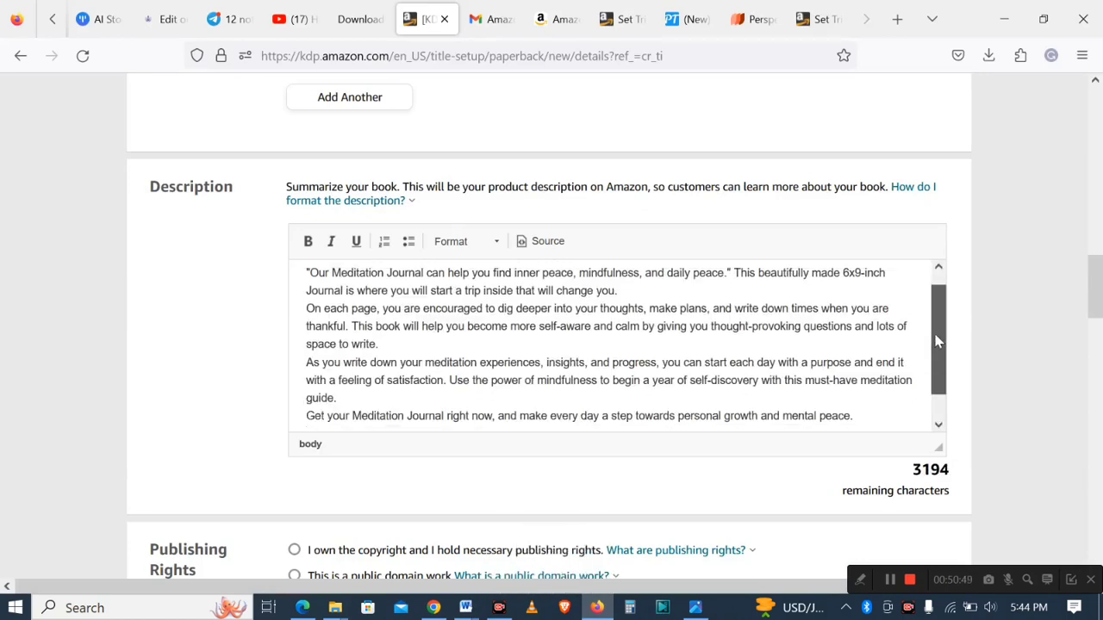
click(307, 317)
key(Return)
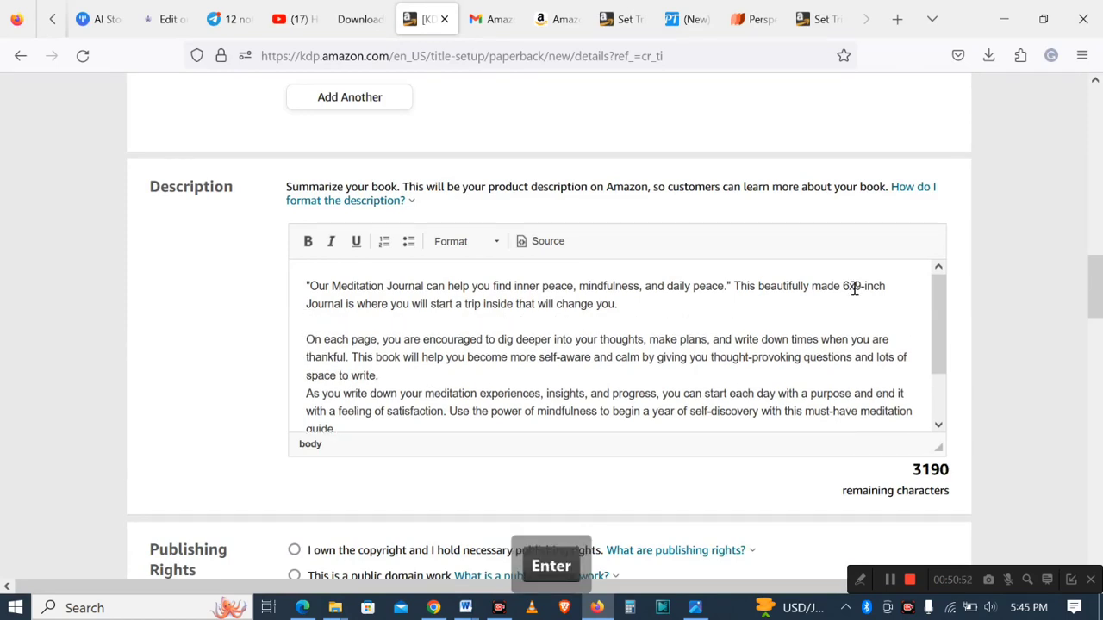
drag(939, 360, 944, 384)
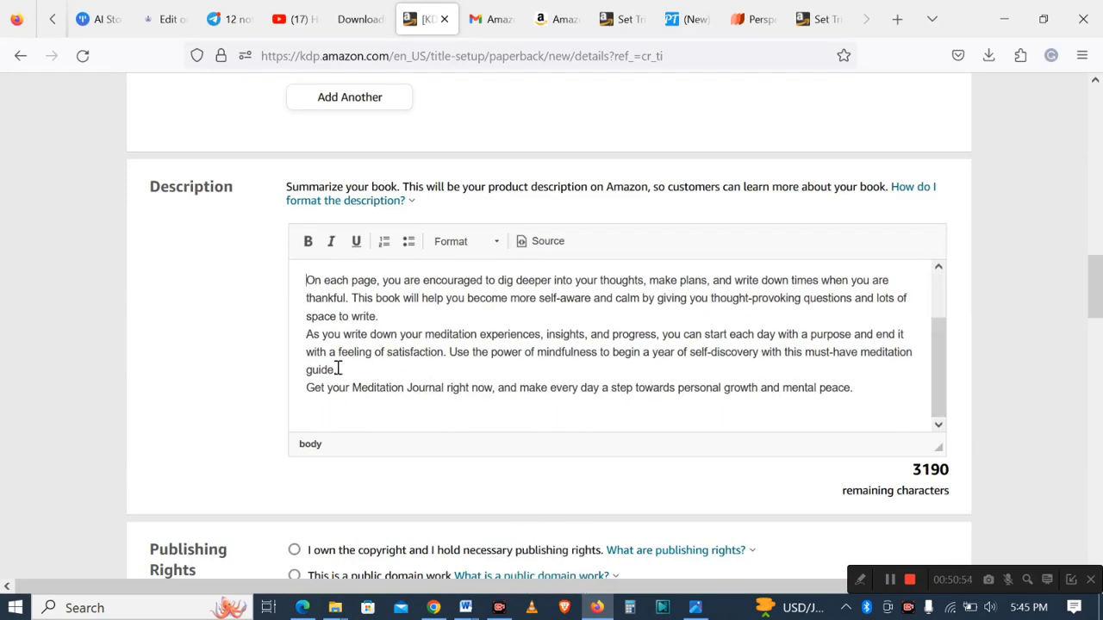
click(301, 343)
key(Return)
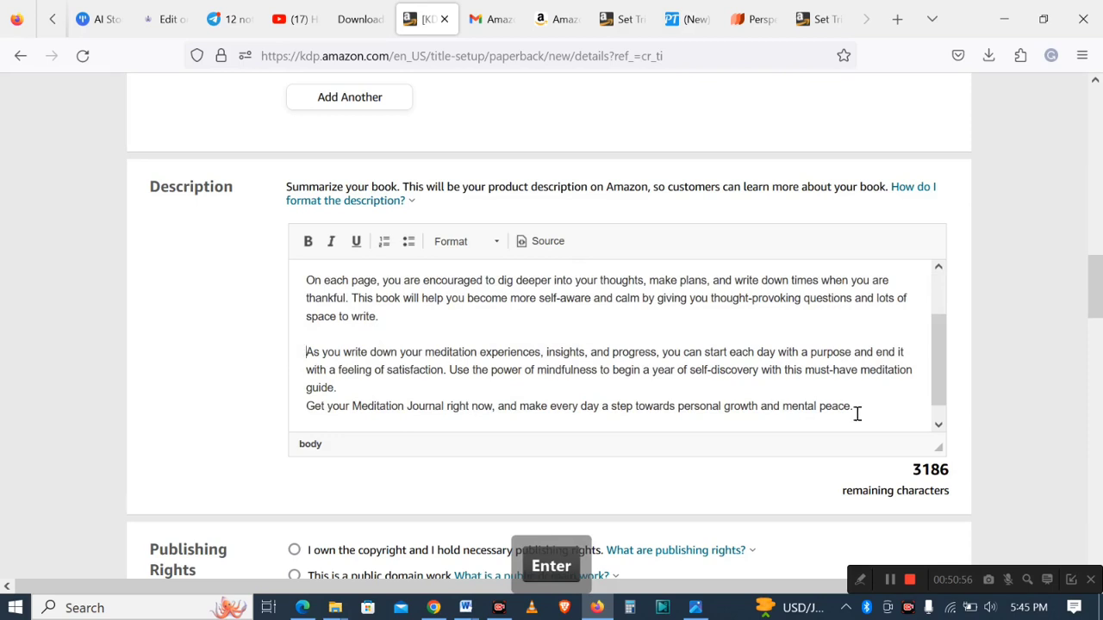
- Separate the description's closing sentence with a blank line and make that sentence bold
drag(943, 379, 944, 400)
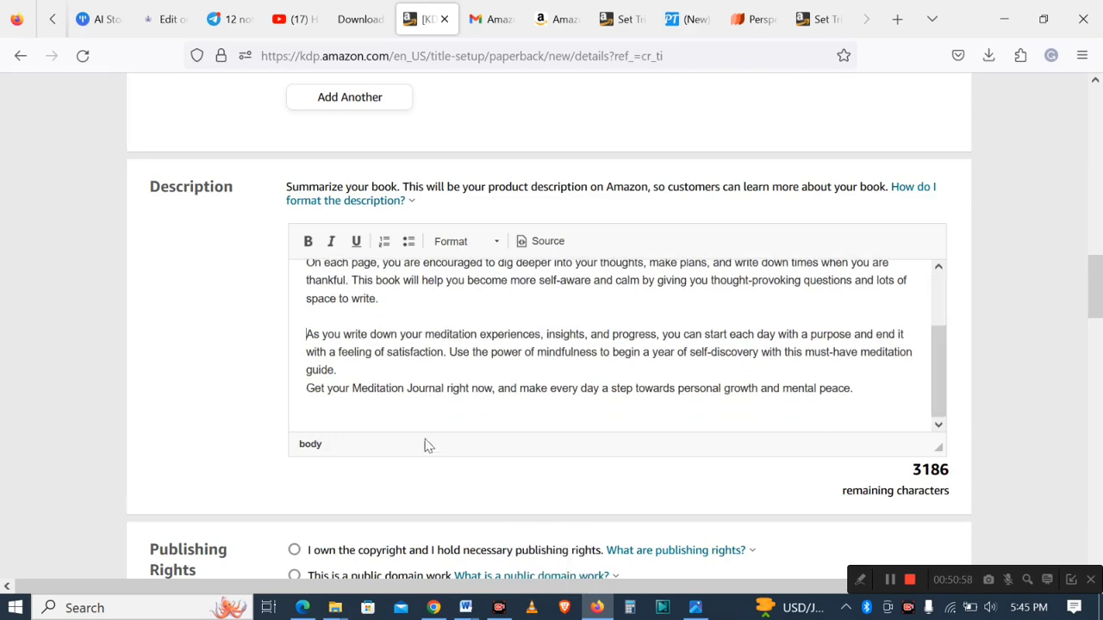
click(308, 392)
key(Return)
drag(308, 405, 867, 411)
click(307, 241)
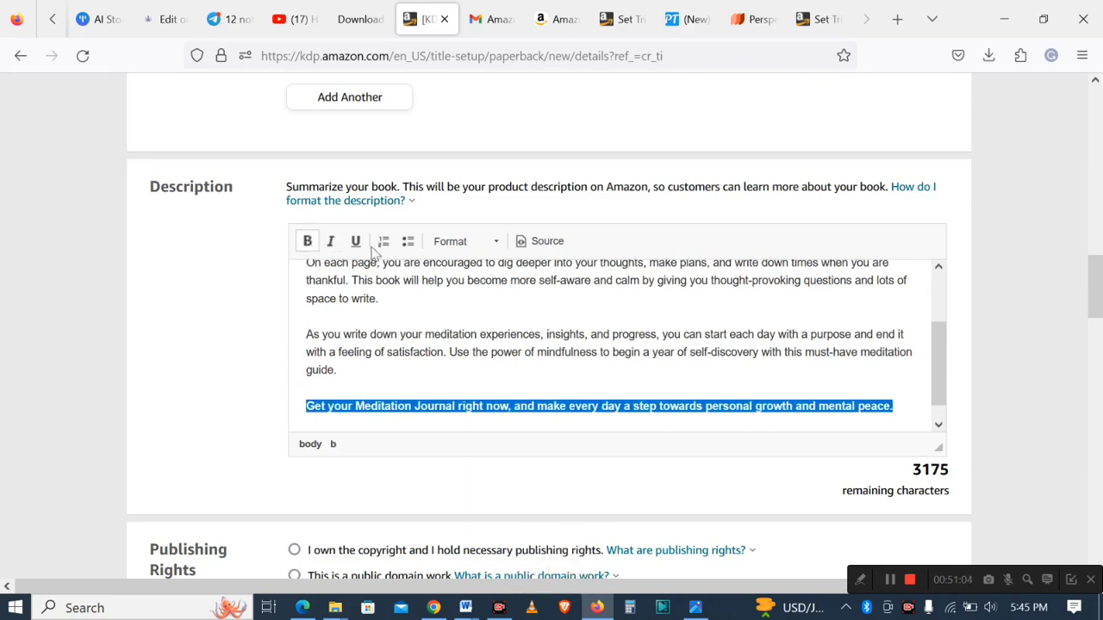
click(868, 349)
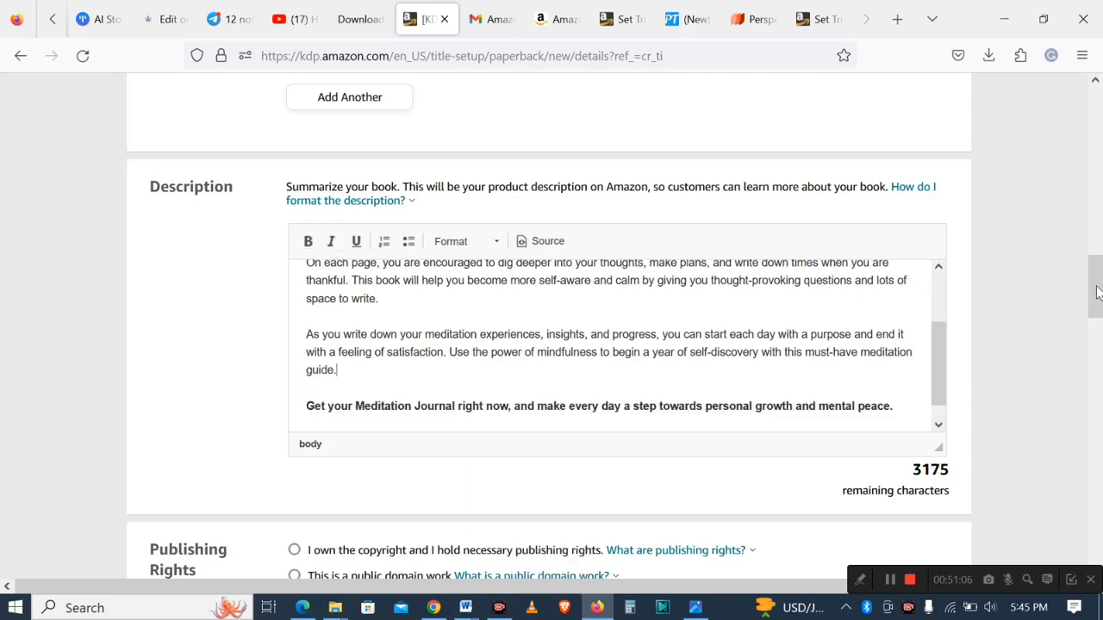
- Declare that you own the copyright and answer No to sexually explicit images or title
drag(1099, 288, 973, 342)
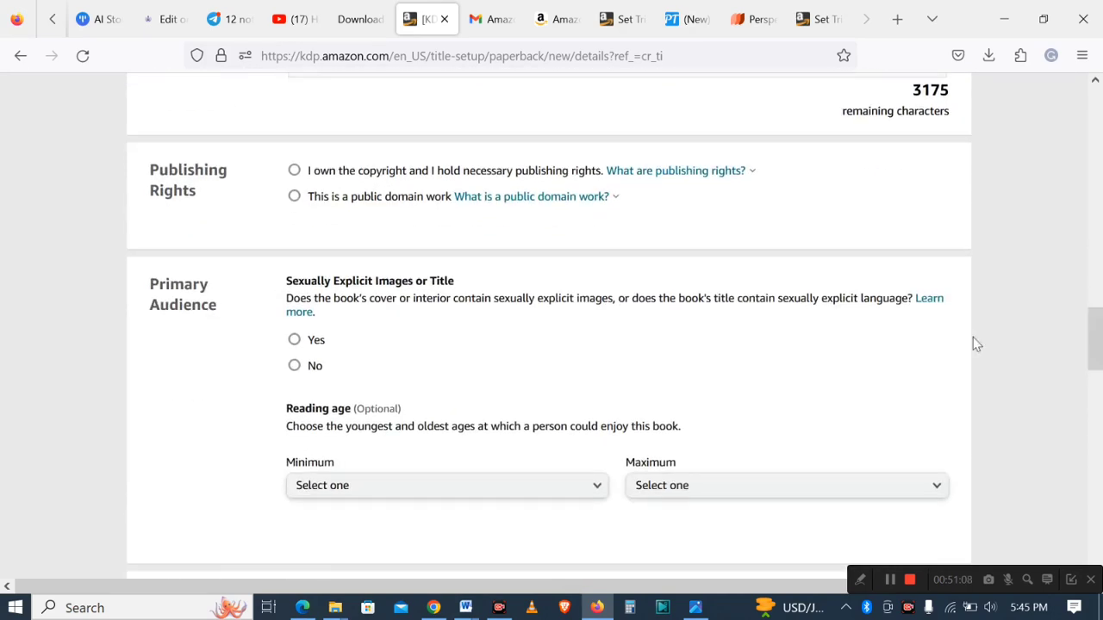
click(294, 172)
click(611, 183)
click(767, 379)
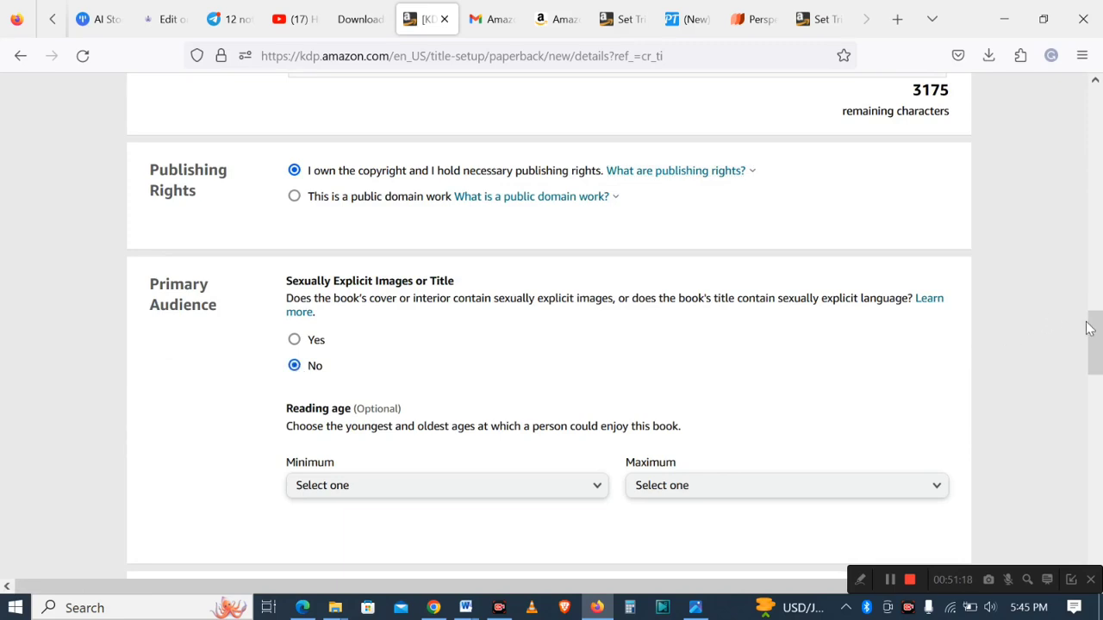
scroll(1092, 336, down, 5)
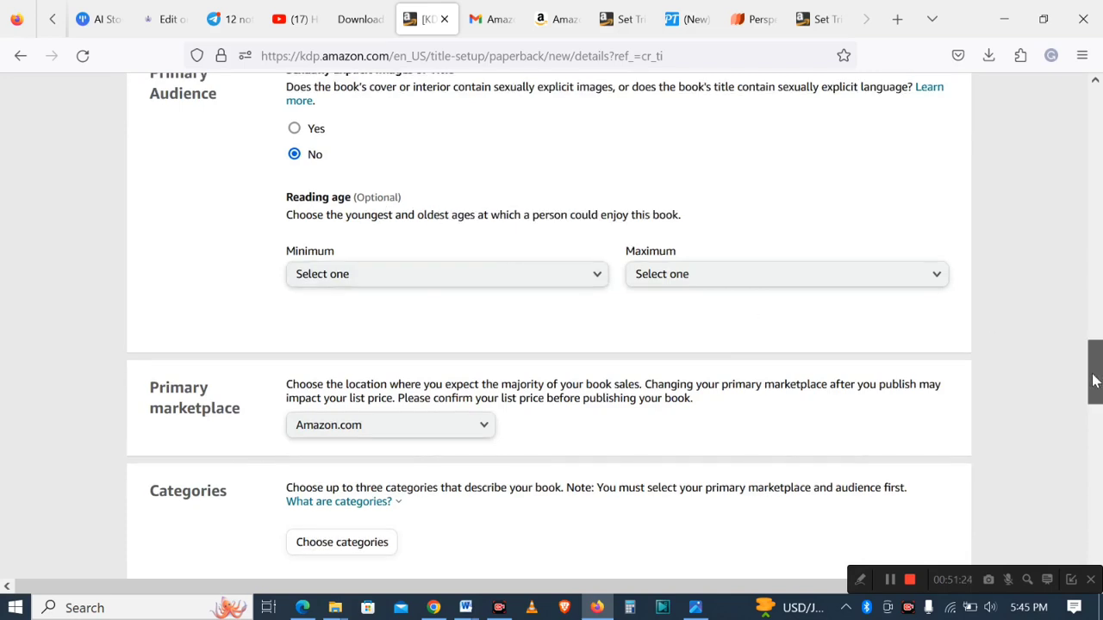
- Check the primary marketplace options, keeping Amazon.com
drag(1094, 382, 1093, 402)
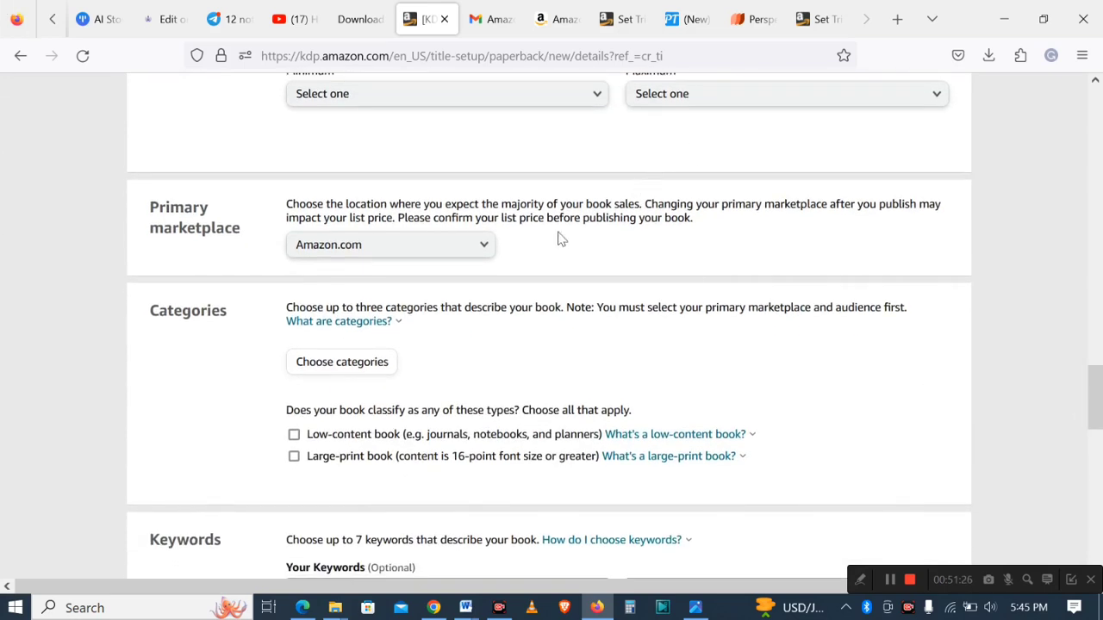
click(484, 250)
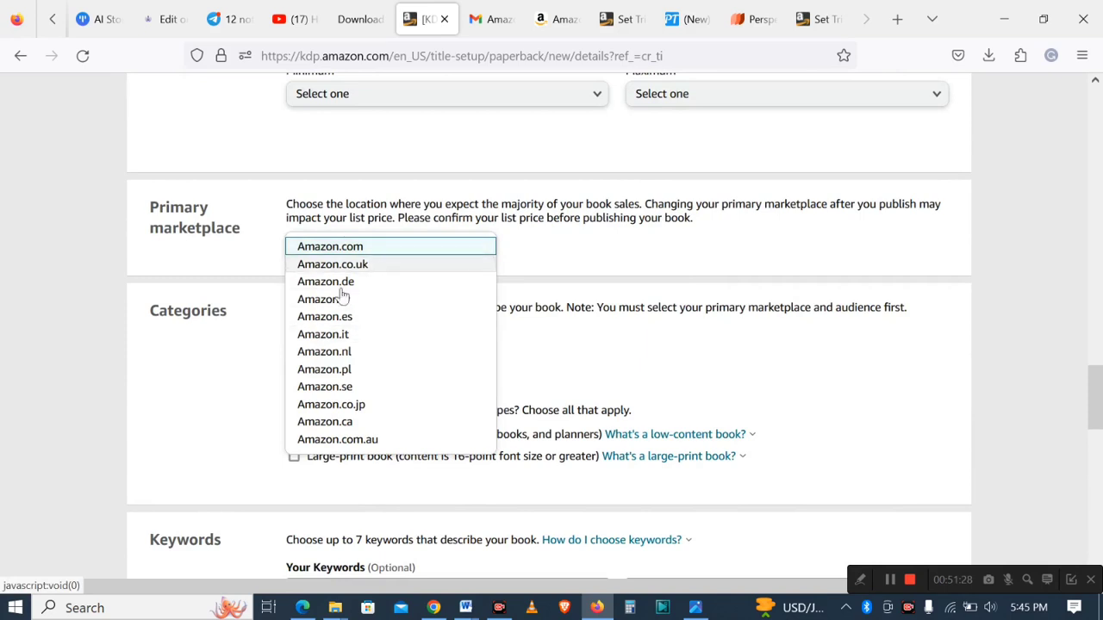
click(569, 246)
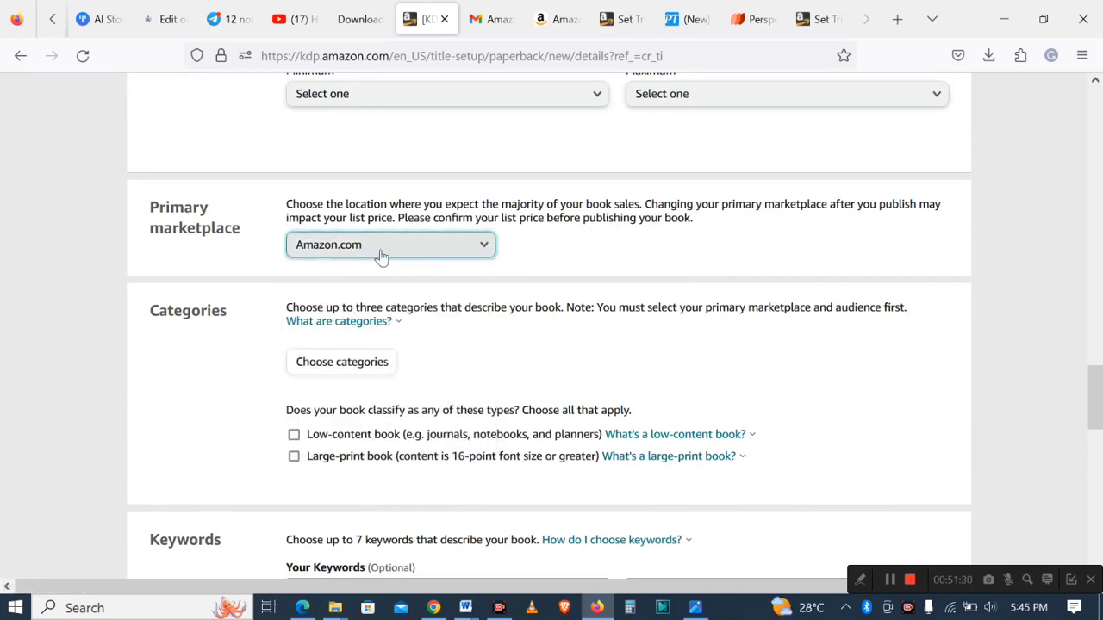
- Open the categories dialog and choose the Self-Help category
drag(1092, 380, 1098, 401)
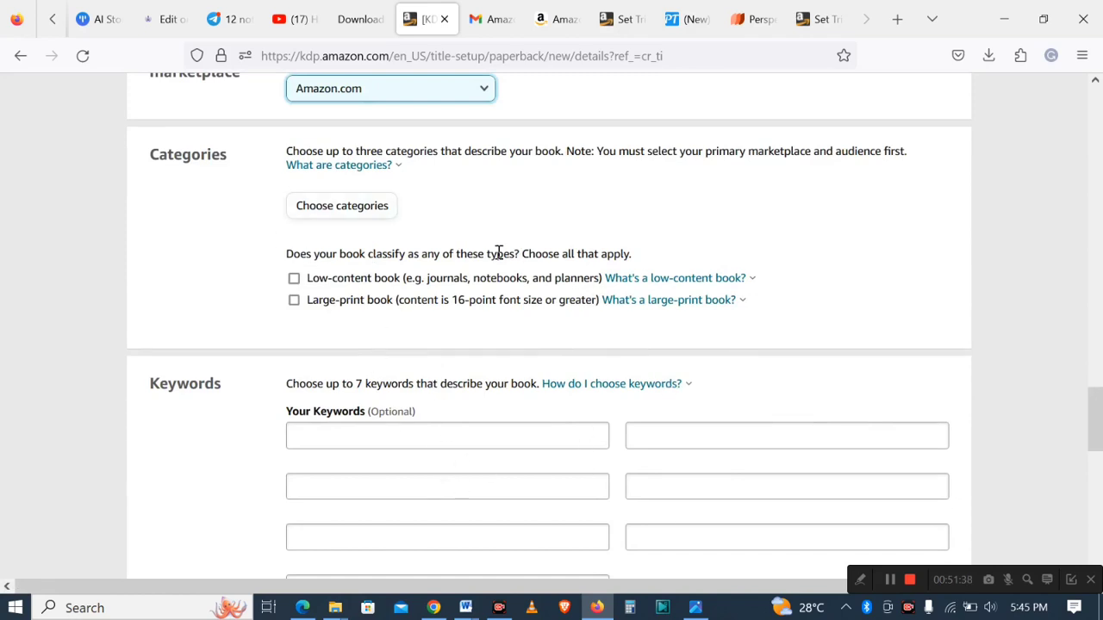
click(329, 216)
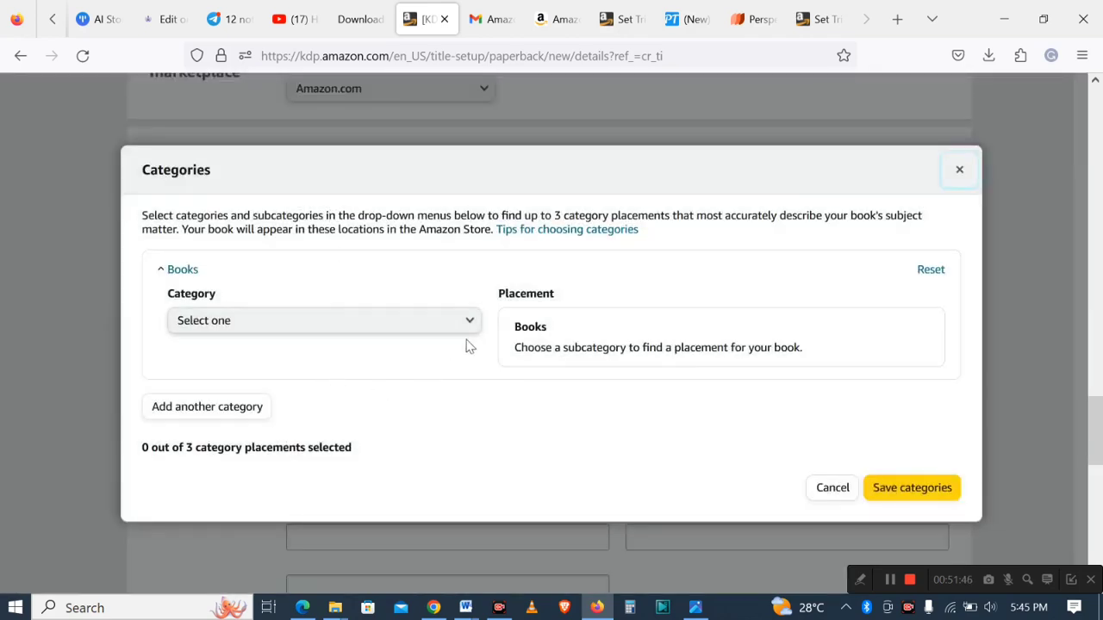
click(471, 328)
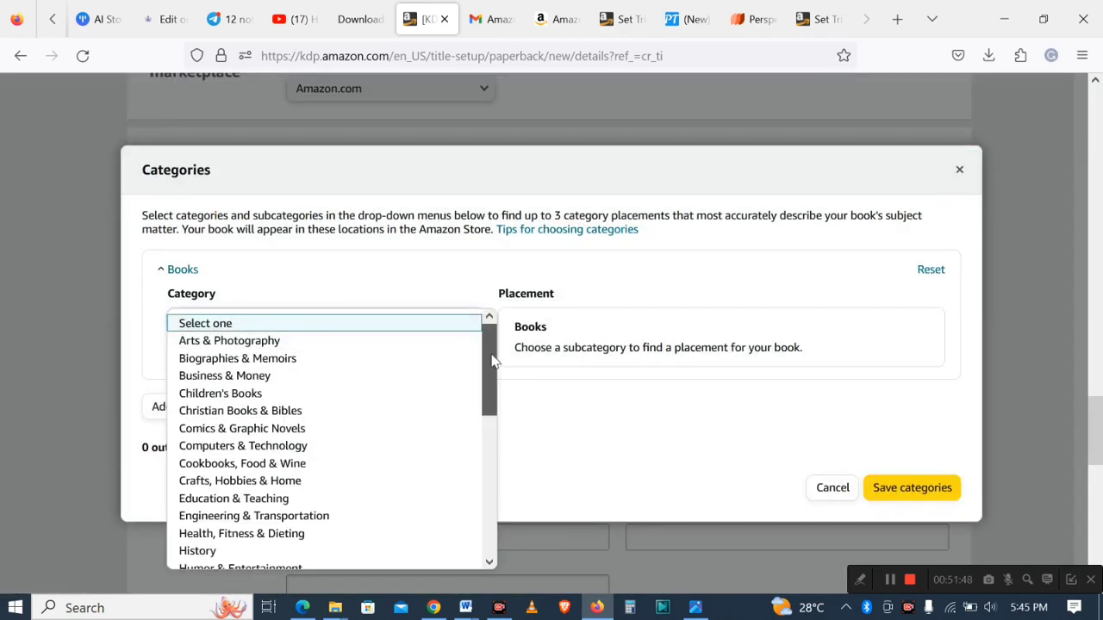
drag(493, 361, 464, 507)
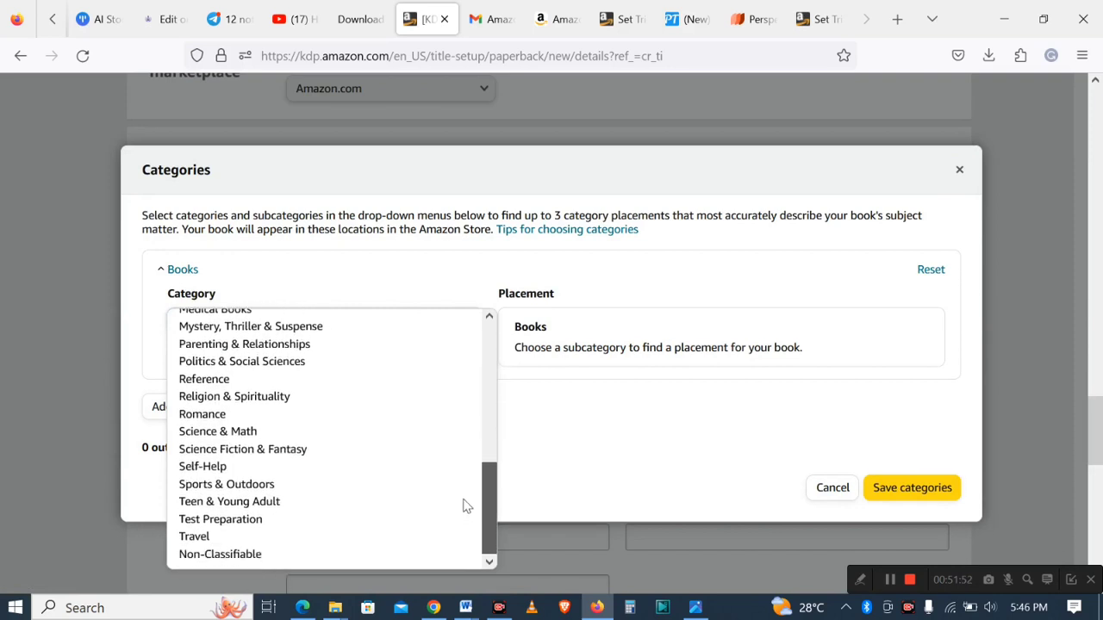
click(202, 472)
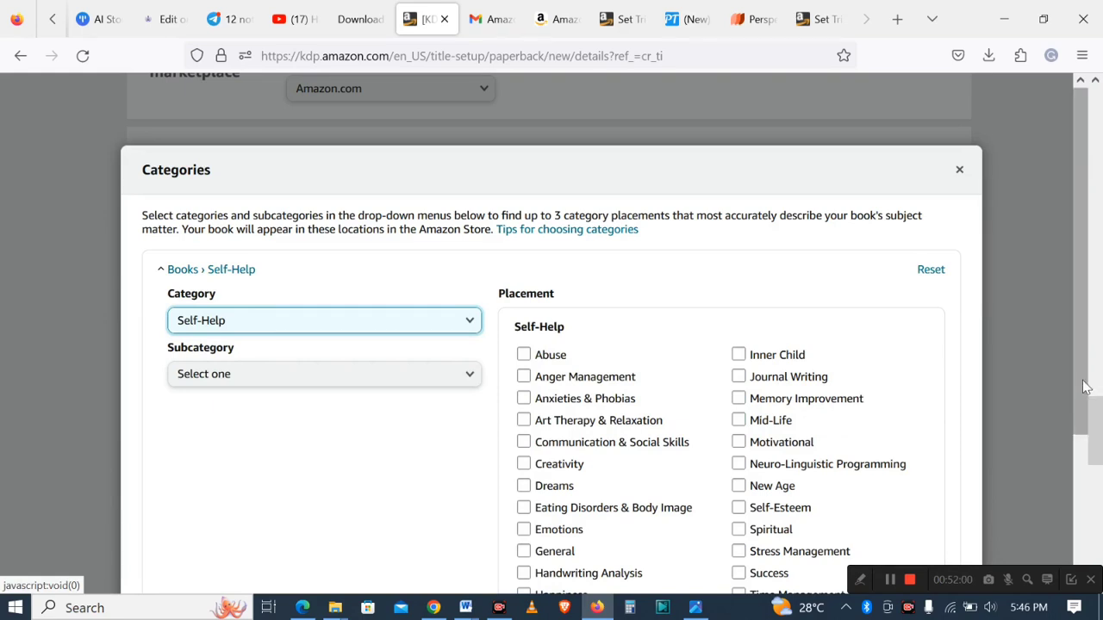
drag(1082, 386, 1083, 388)
scroll(1085, 395, down, 2)
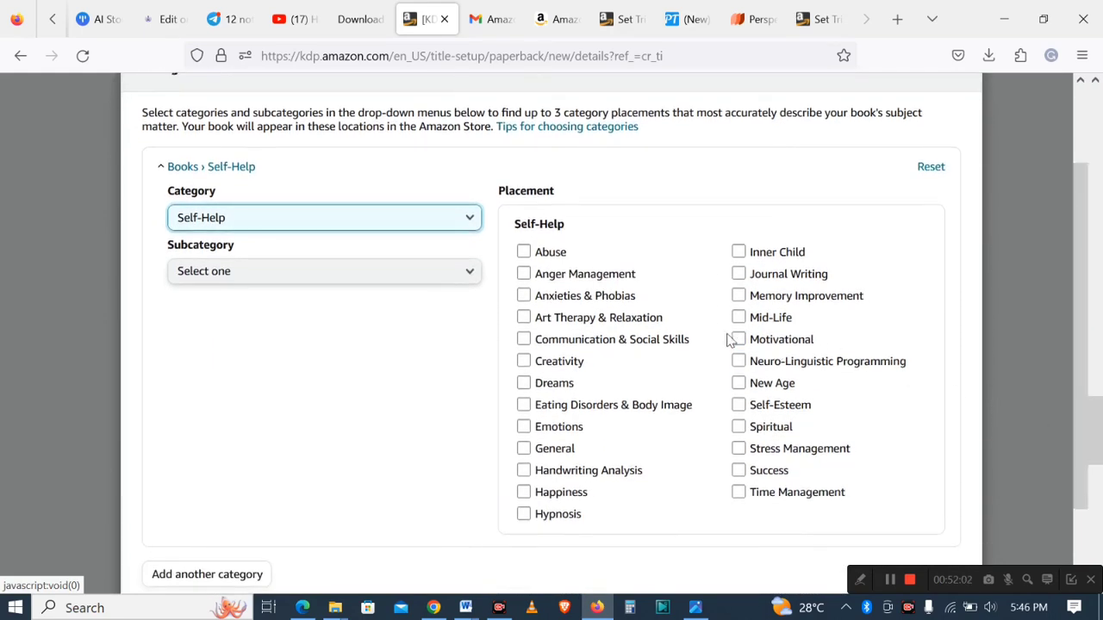
- Select the Motivational, Journal Writing and Spiritual placements under Self-Help and save the categories
click(740, 339)
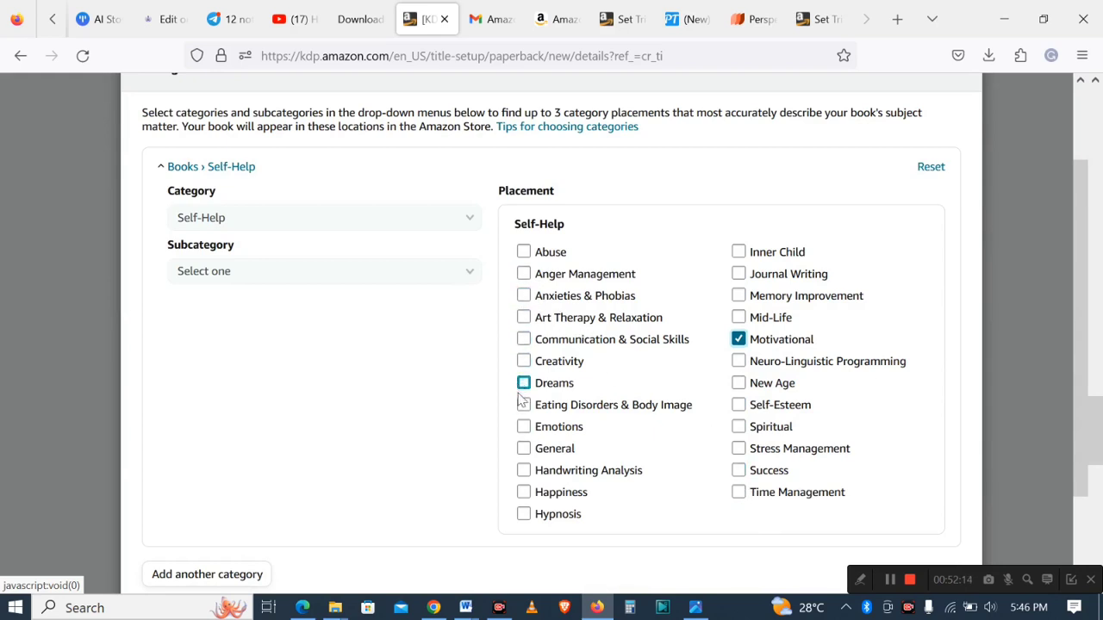
click(743, 275)
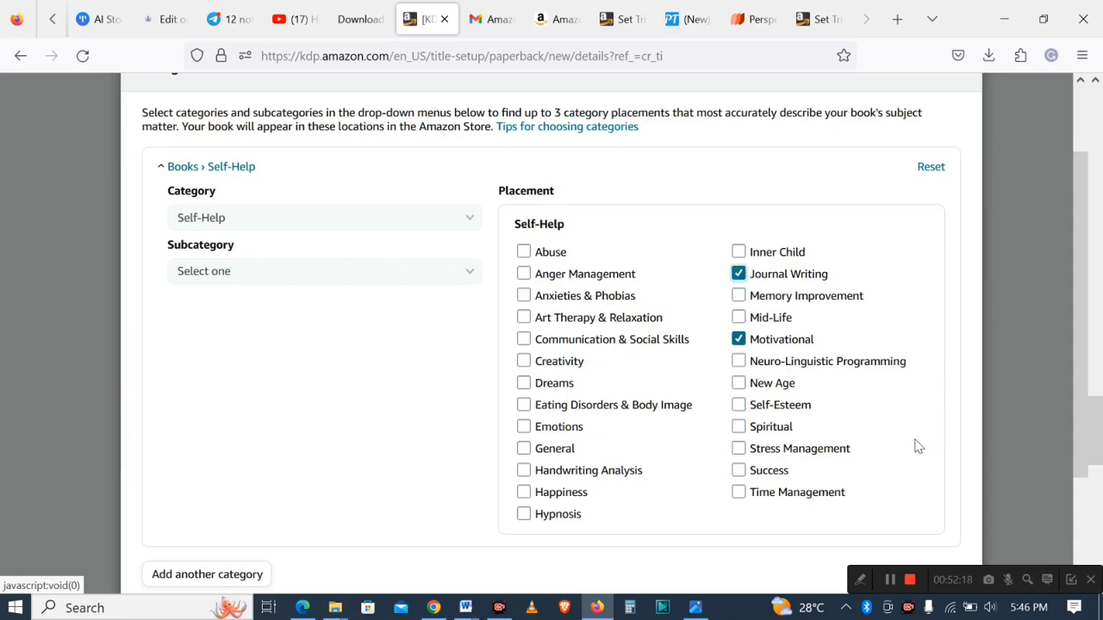
drag(1078, 401, 1082, 521)
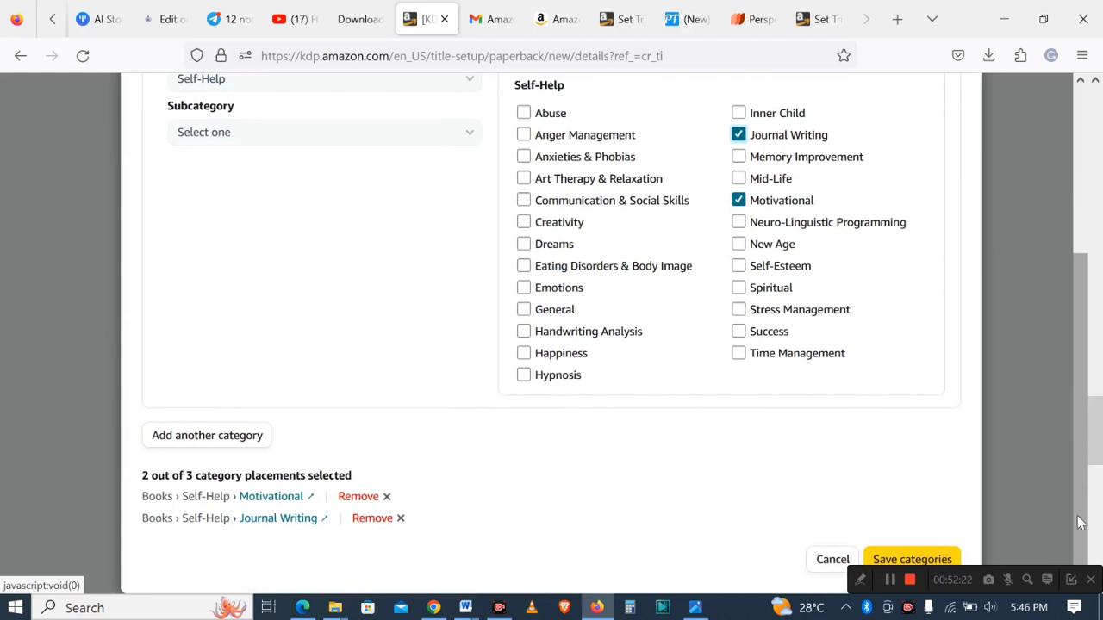
drag(1077, 519, 1076, 483)
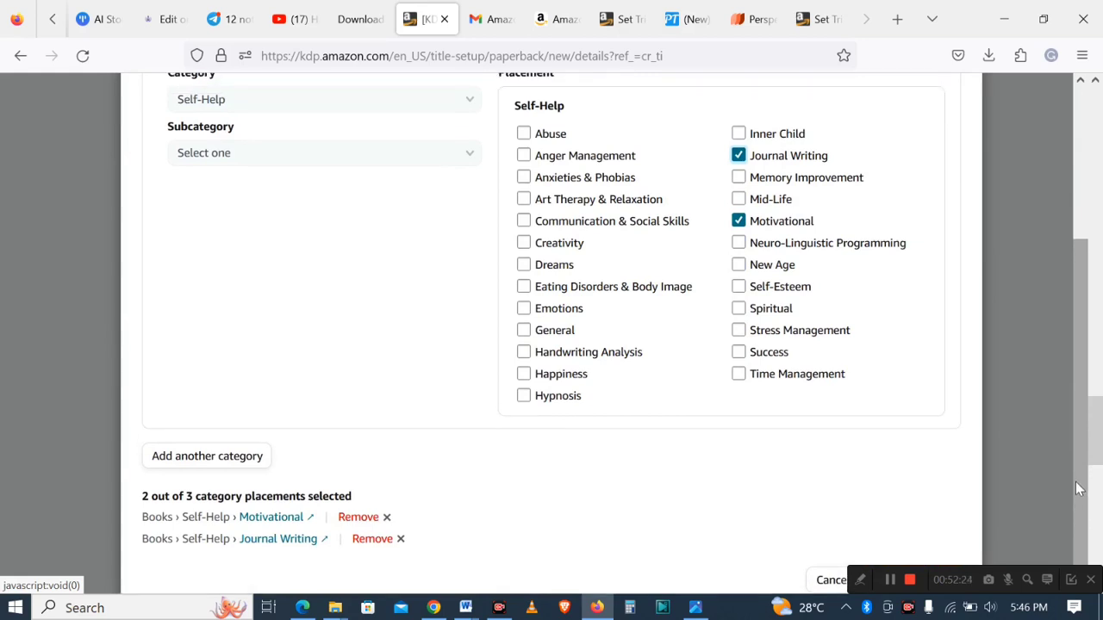
click(739, 308)
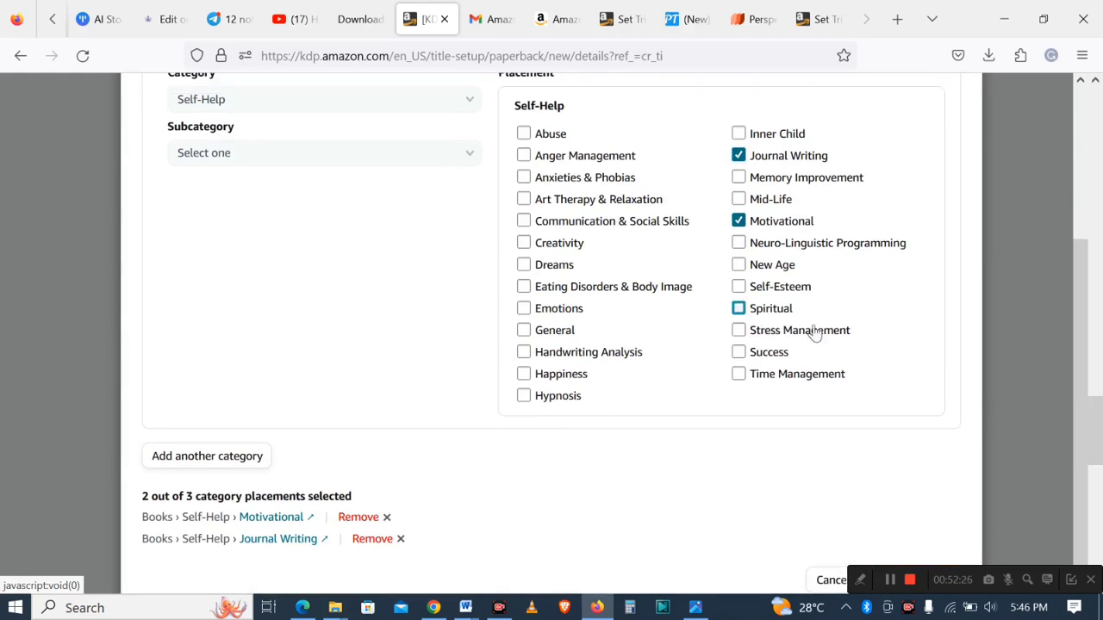
drag(1081, 346, 1082, 486)
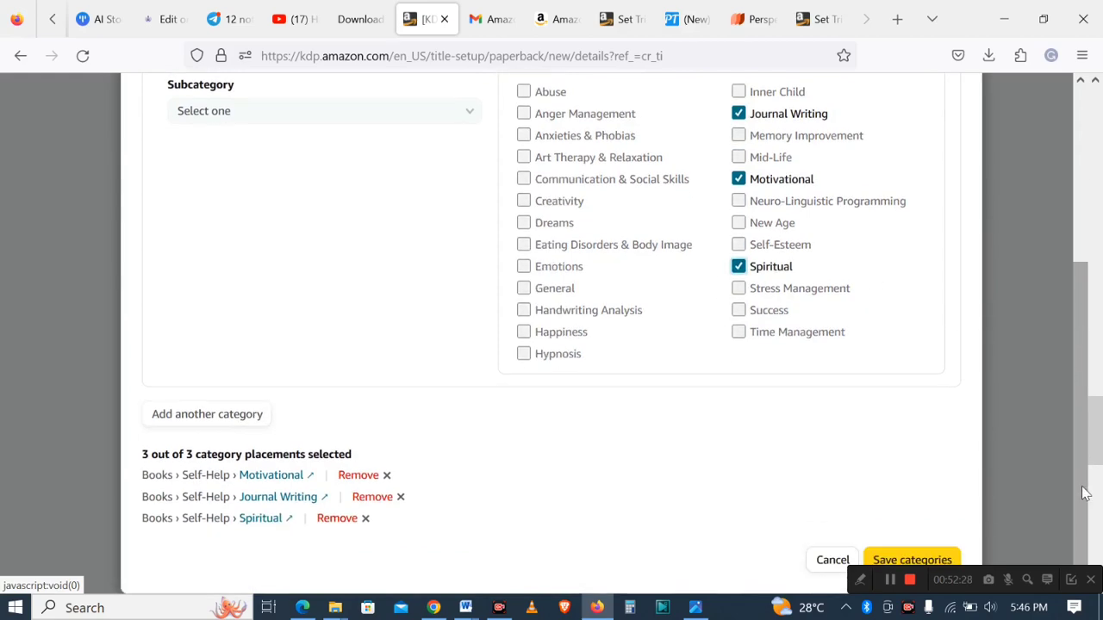
click(923, 565)
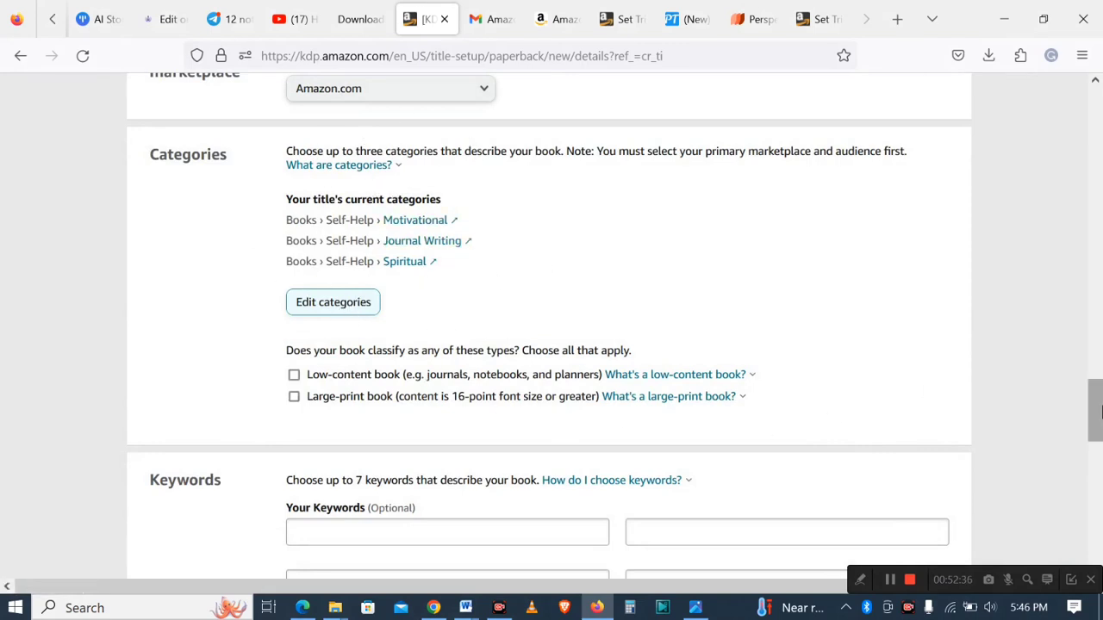
- Mark the book as a low-content book
drag(1100, 412, 1099, 425)
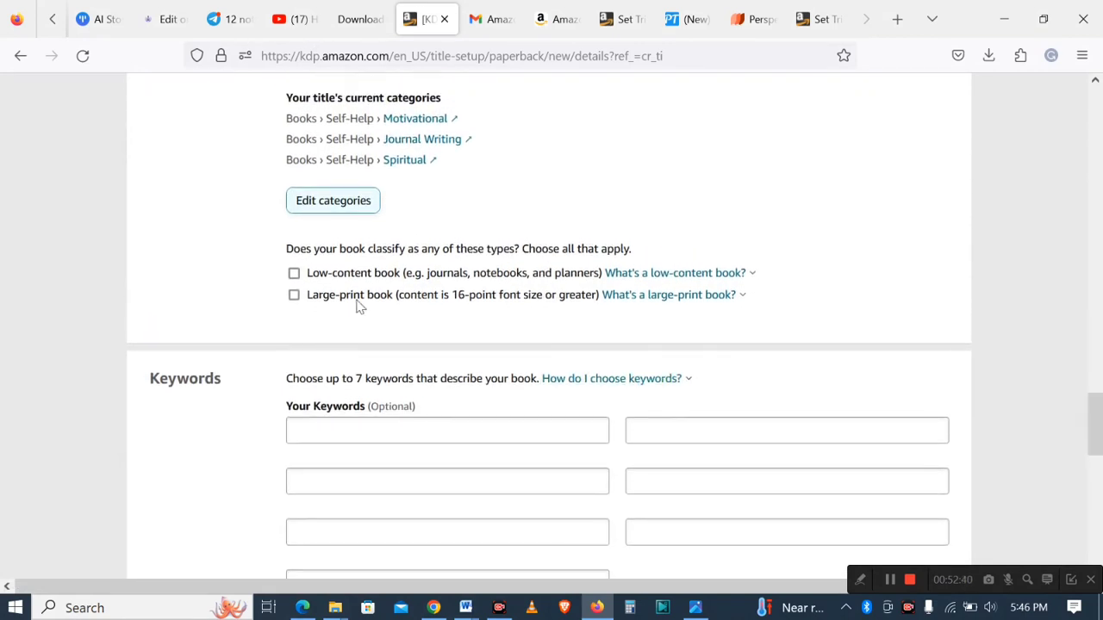
click(295, 274)
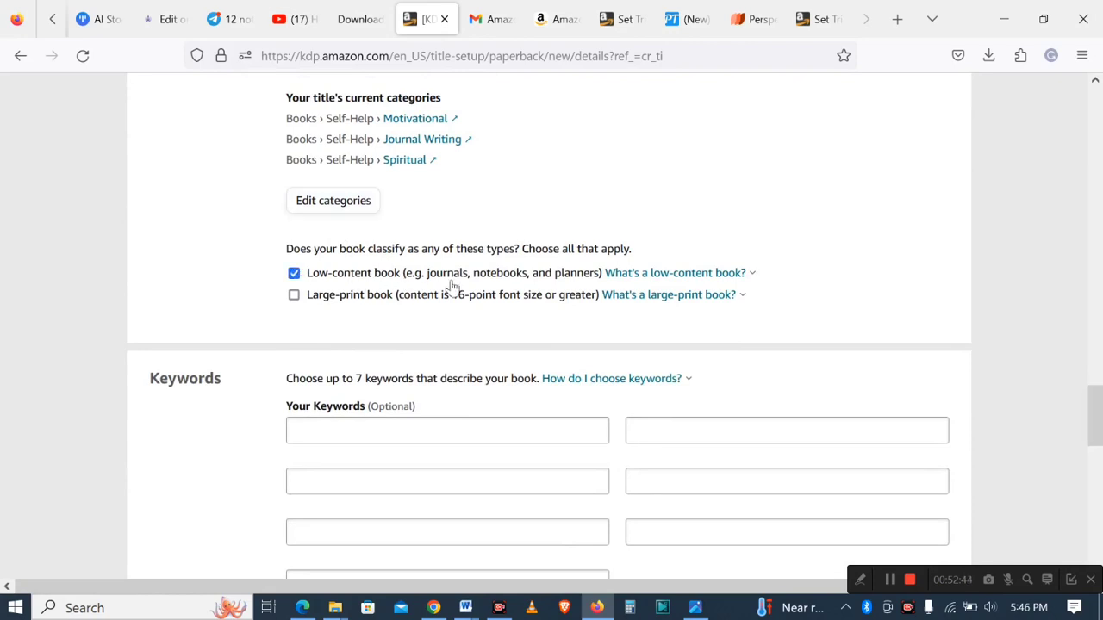
drag(1093, 417, 1098, 442)
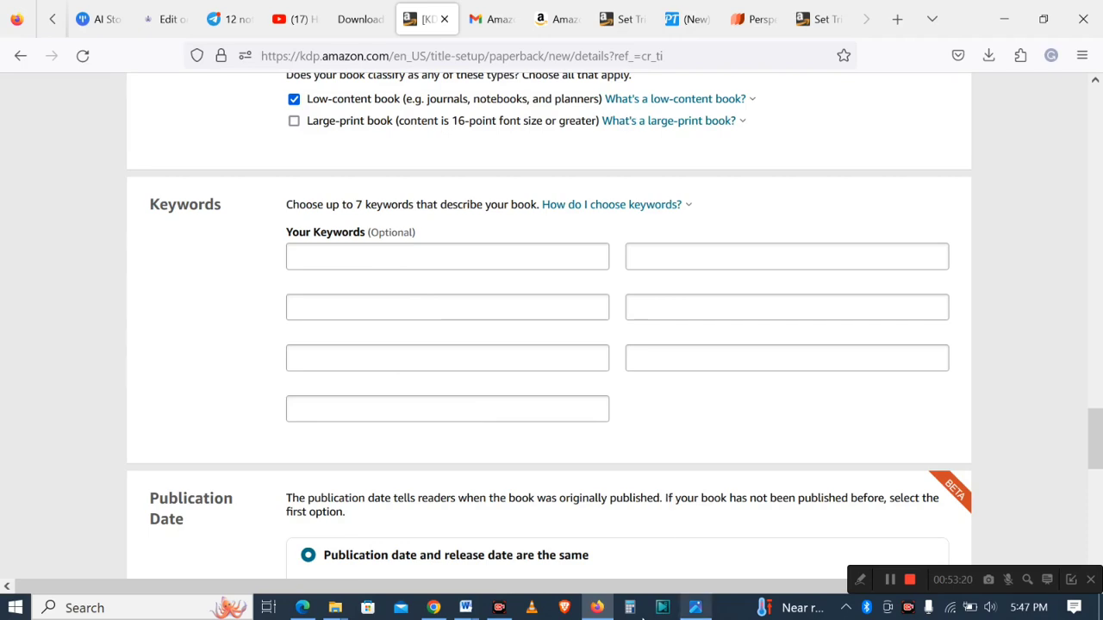
- Copy the keyword "Inspiration and life-changing words" from the Word document into the first keyword box
click(604, 608)
click(597, 607)
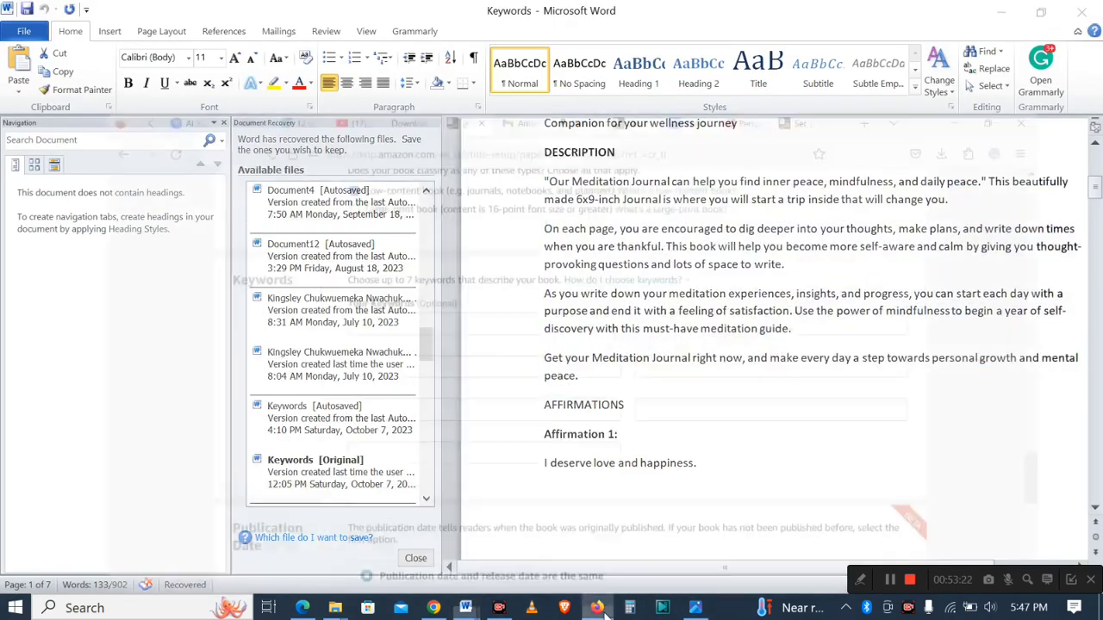
click(597, 607)
click(865, 484)
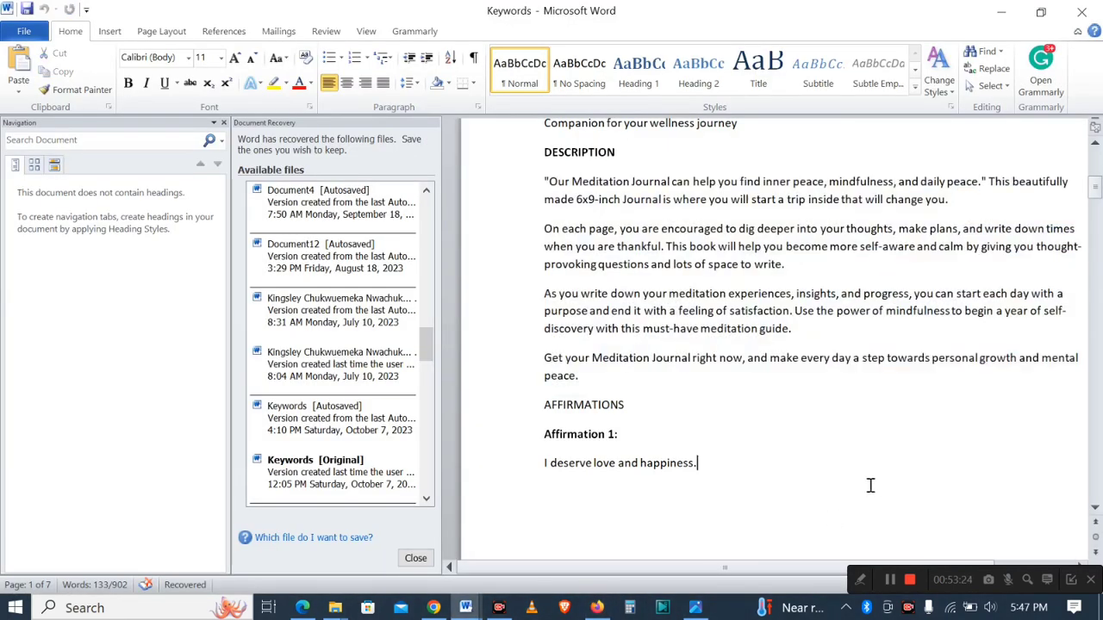
mouse_move(1098, 193)
mouse_down()
mouse_move(1098, 344)
mouse_move(1096, 176)
mouse_up()
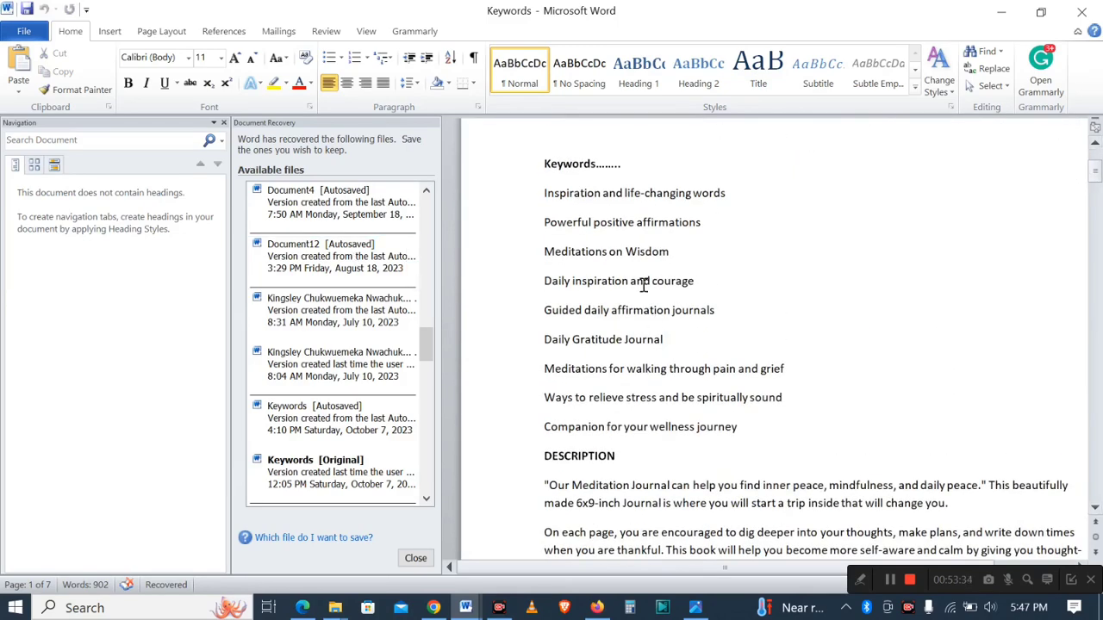
drag(545, 193, 744, 192)
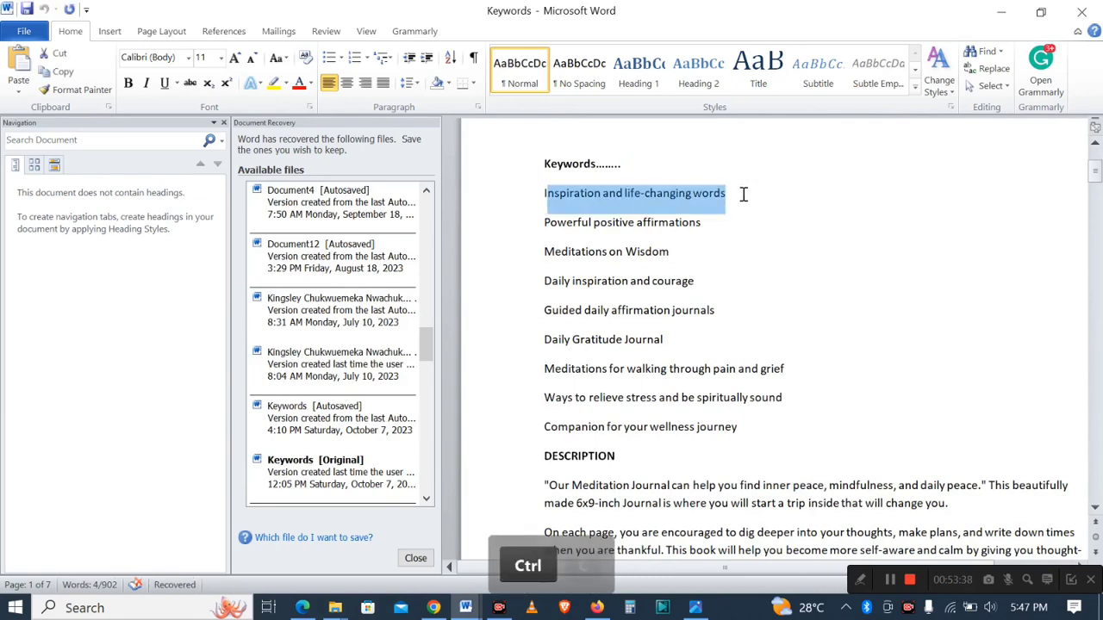
key(ctrl+c)
click(596, 607)
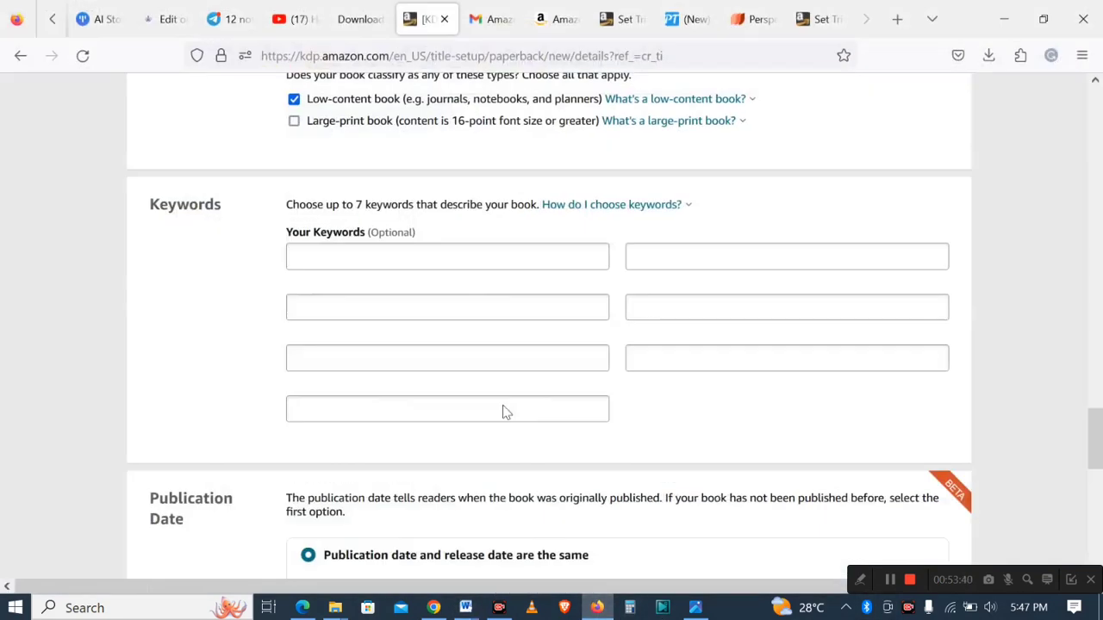
click(450, 255)
key(ctrl+v)
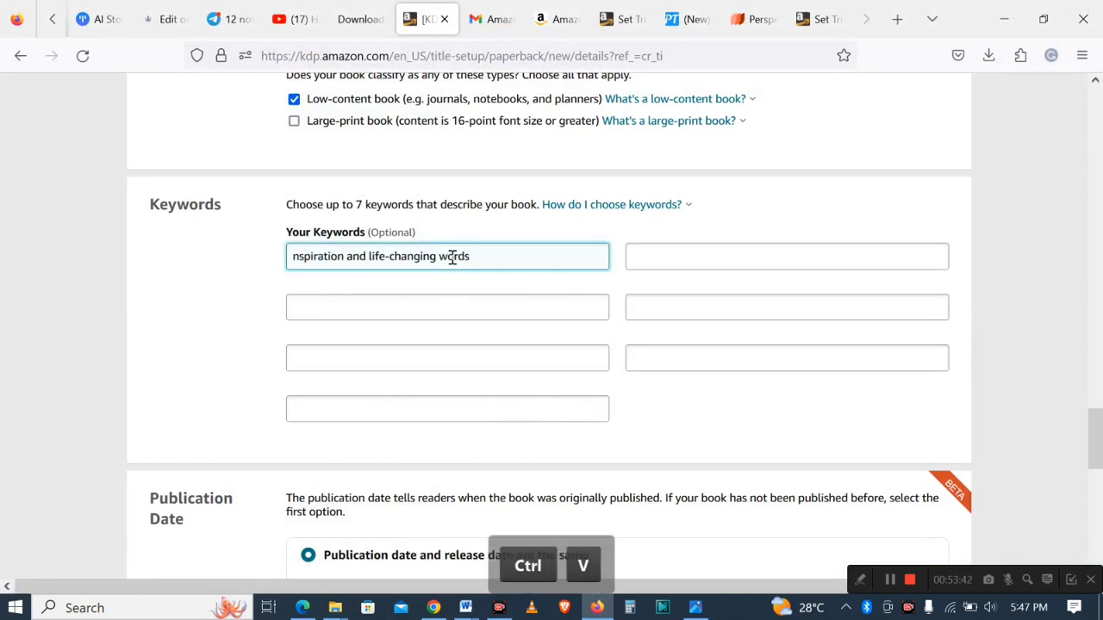
- Copy the keyword "Powerful positive affirmations" from the Word document into the second keyword box
click(596, 608)
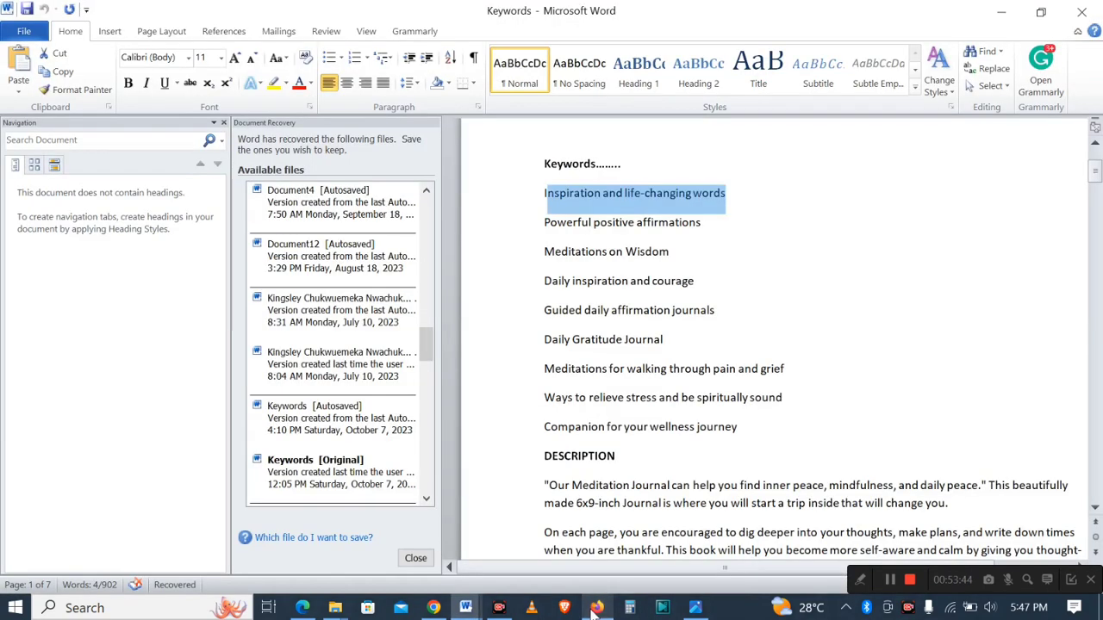
drag(546, 219, 707, 221)
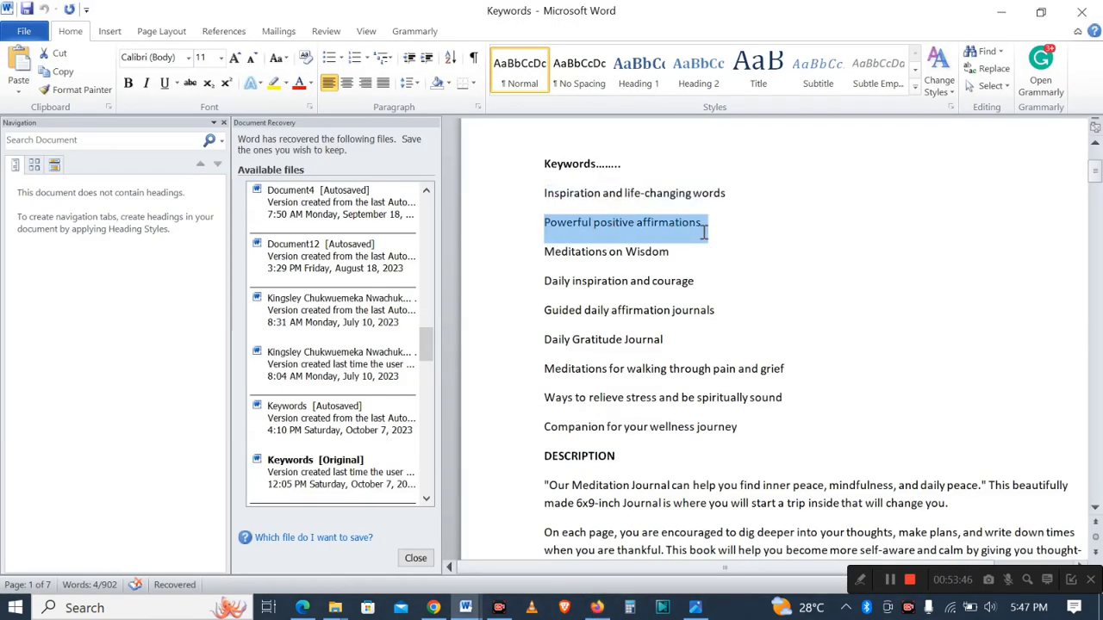
key(ctrl+c)
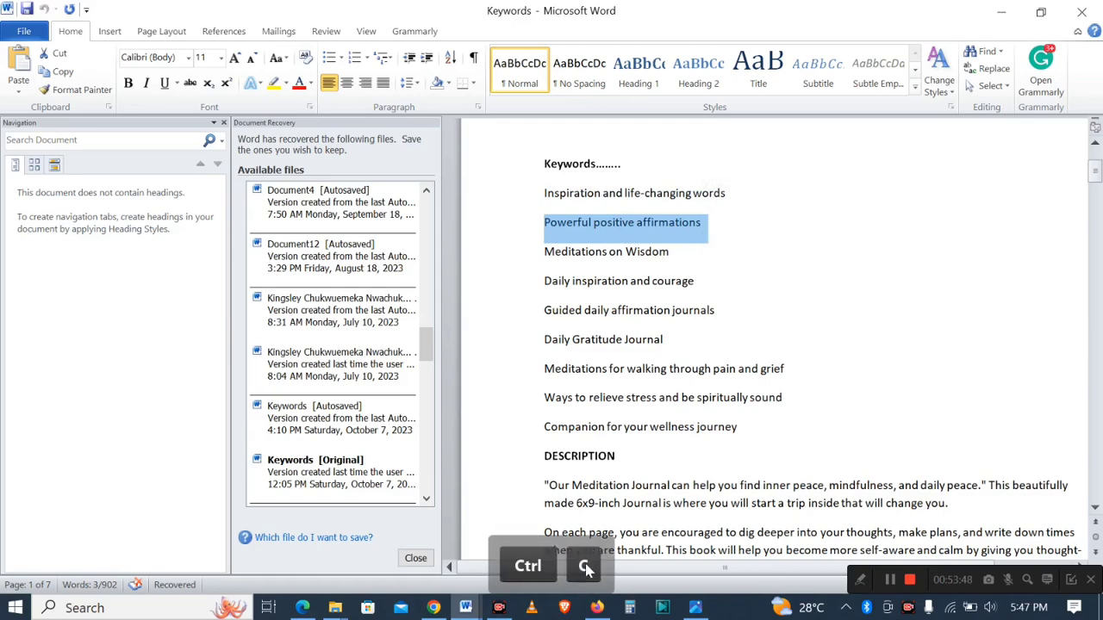
click(597, 607)
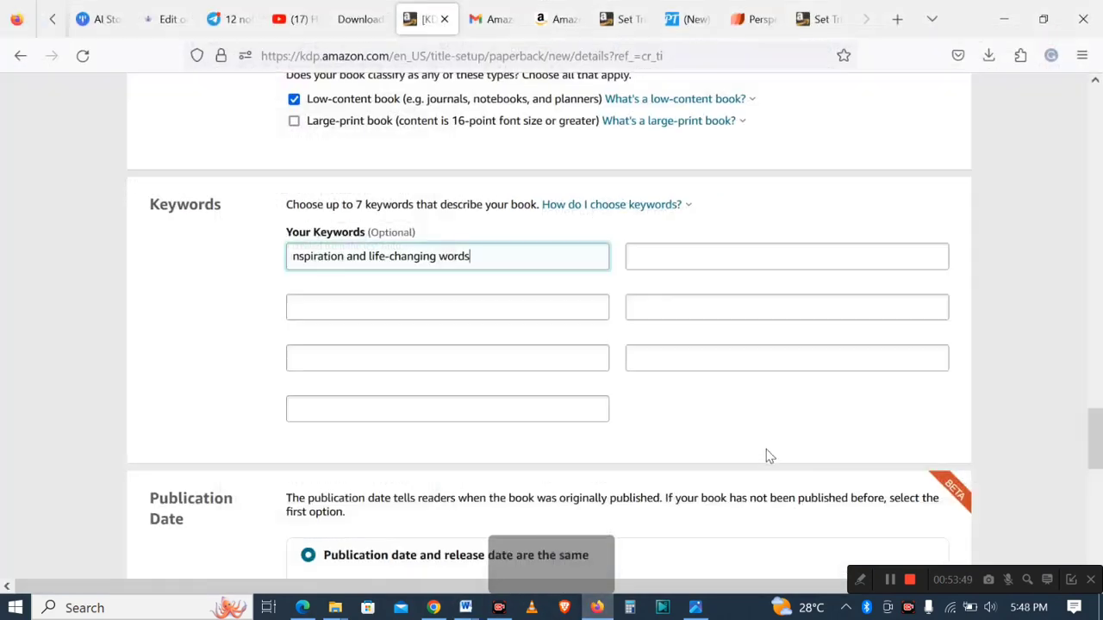
click(639, 125)
click(673, 252)
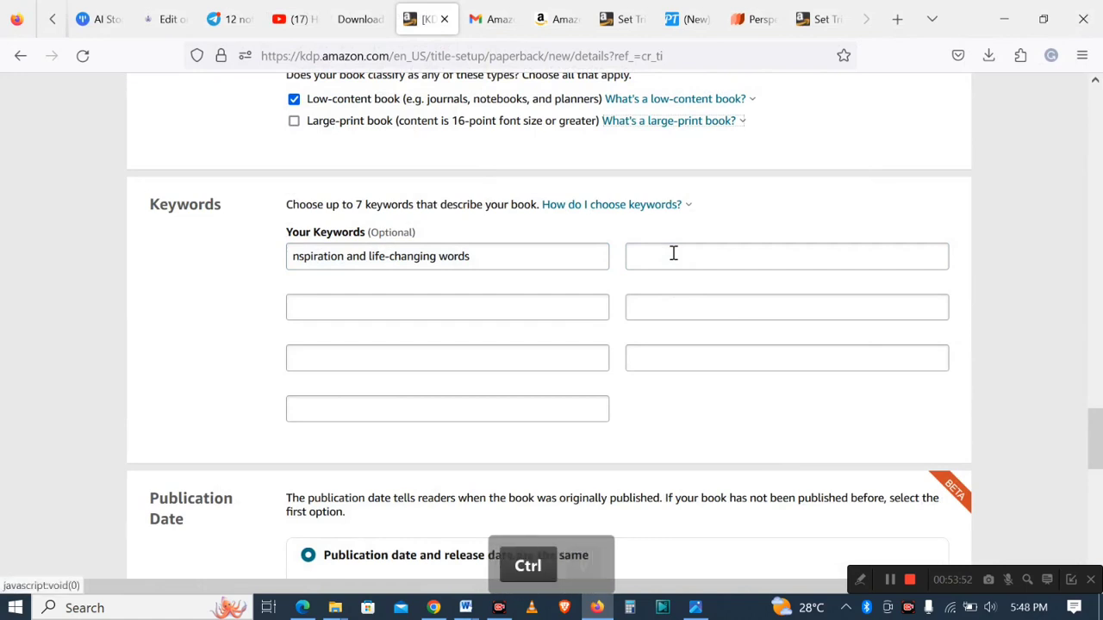
key(ctrl+v)
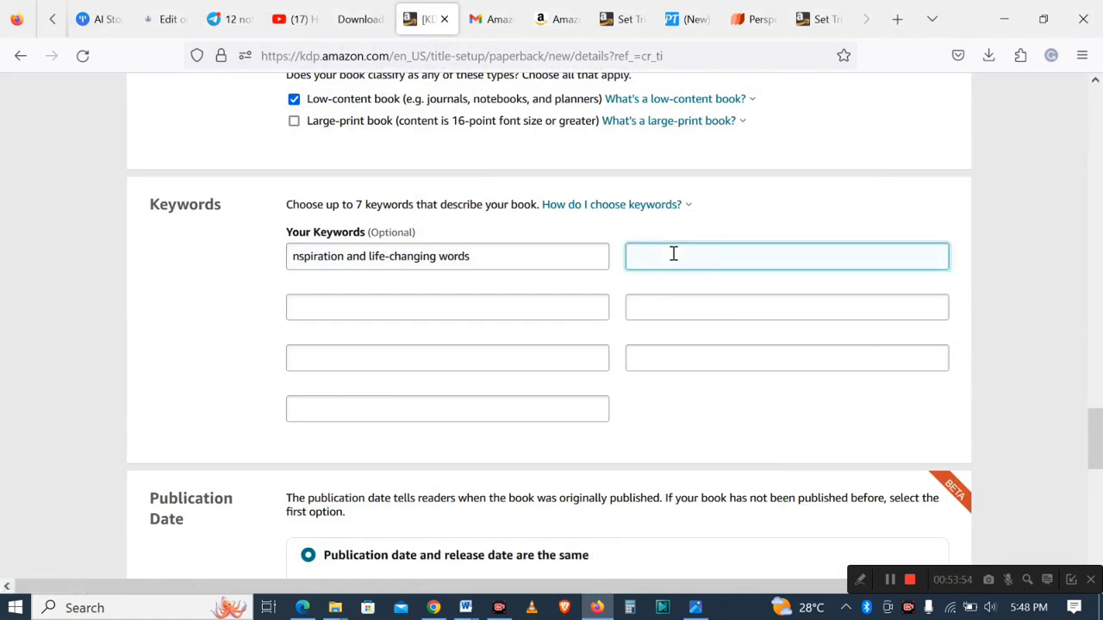
key(ctrl+v)
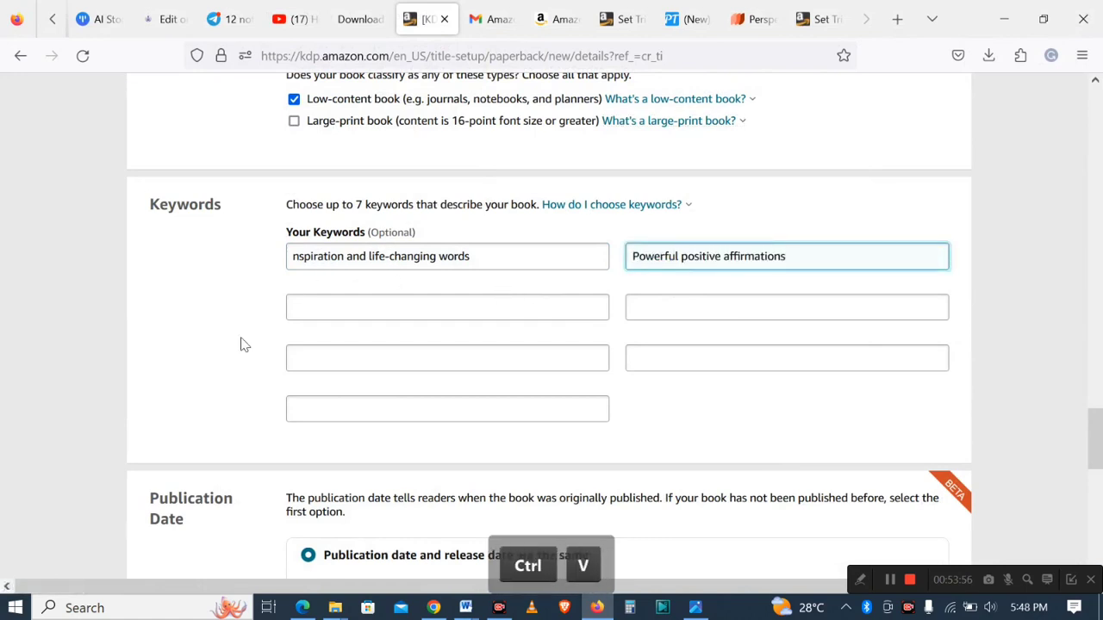
- Restore the capital I at the start of the first keyword, "Inspiration and life-changing words"
click(294, 258)
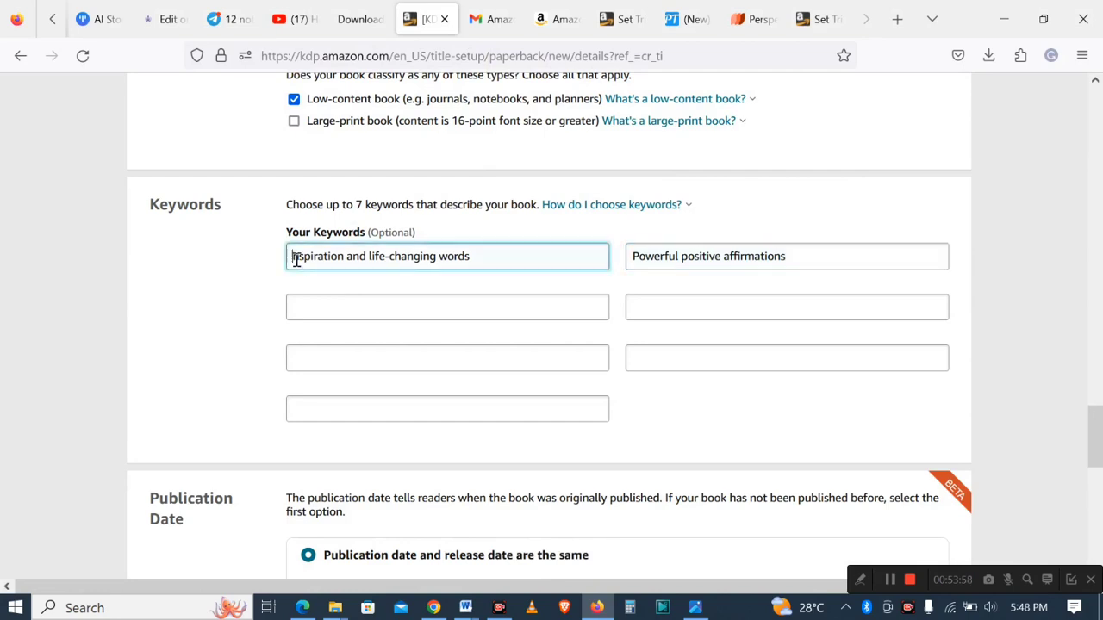
text(i)
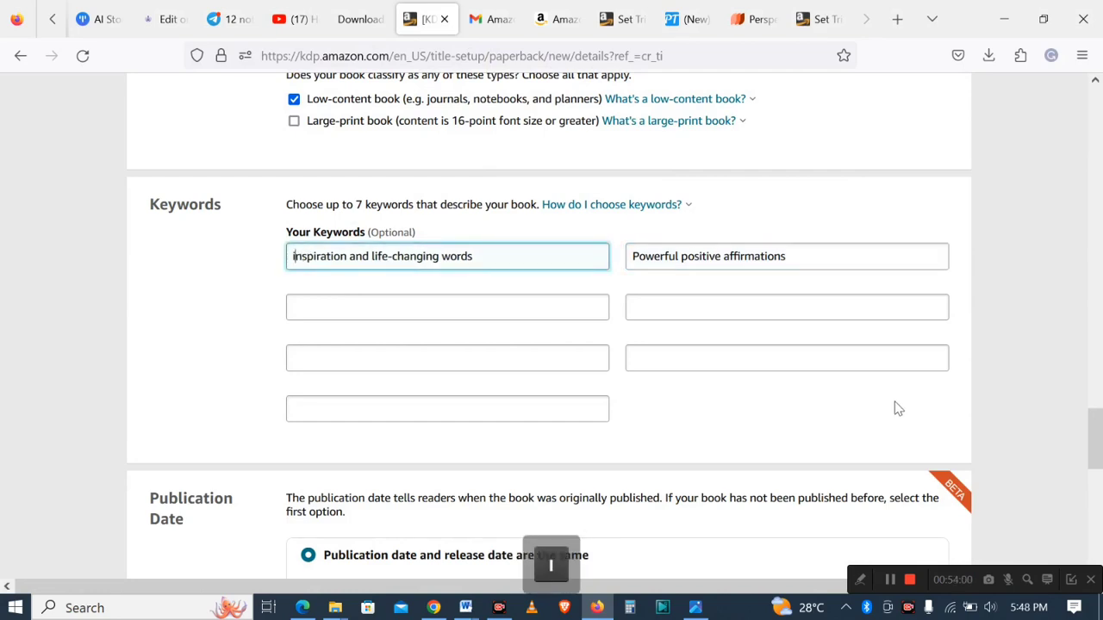
key(BackSpace)
text(I)
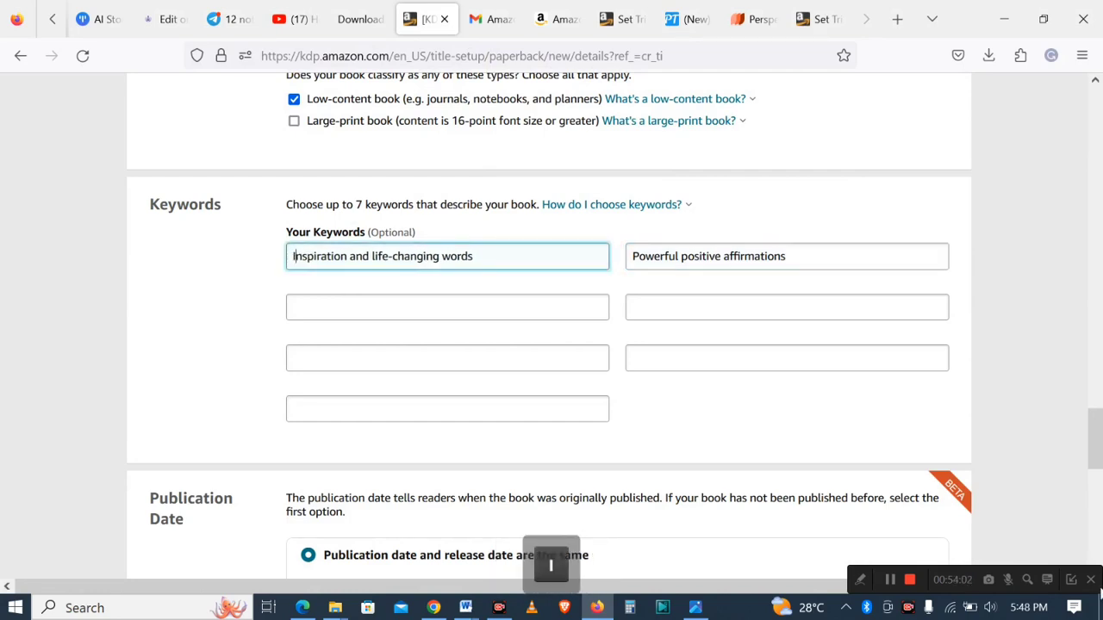
key(Caps_Lock)
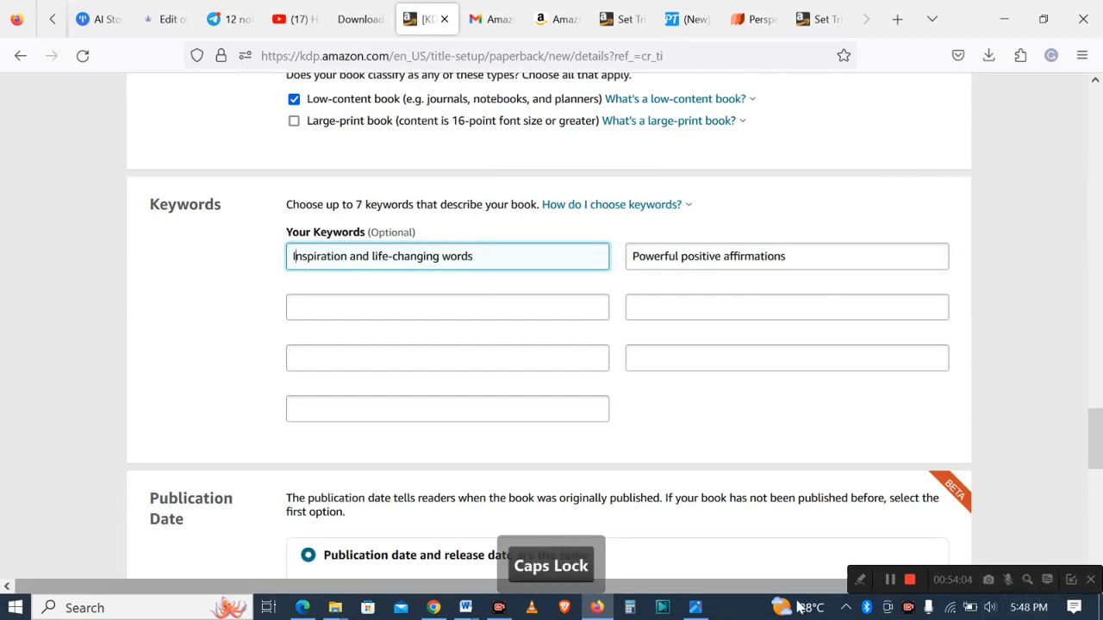
- Copy the keyword "Meditations on Wisdom" from the Word document into the third keyword box
click(465, 607)
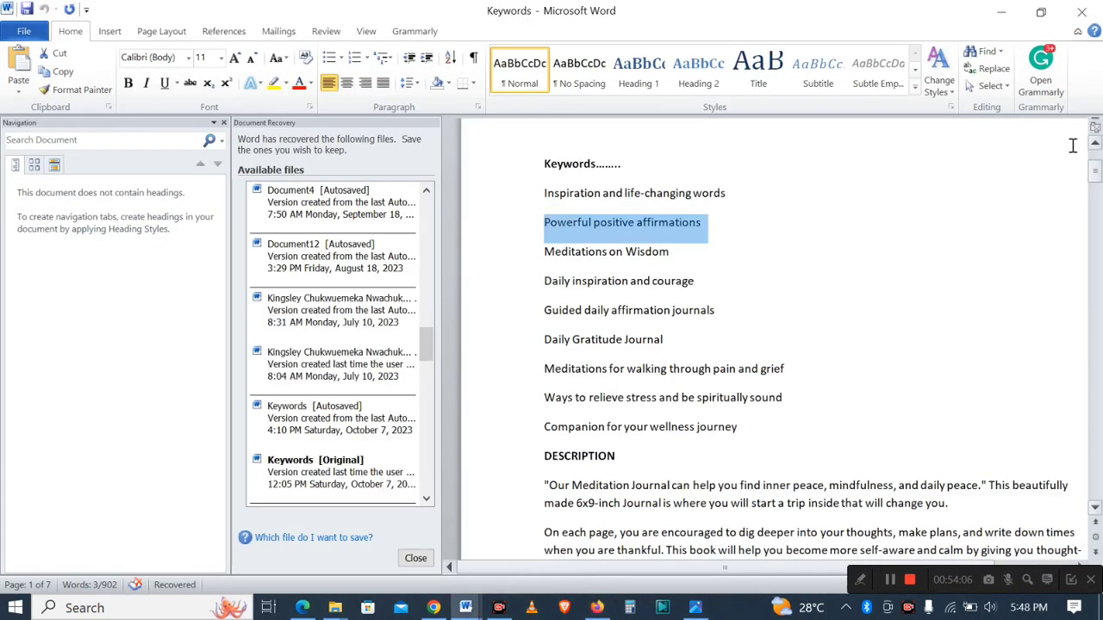
drag(547, 253, 651, 251)
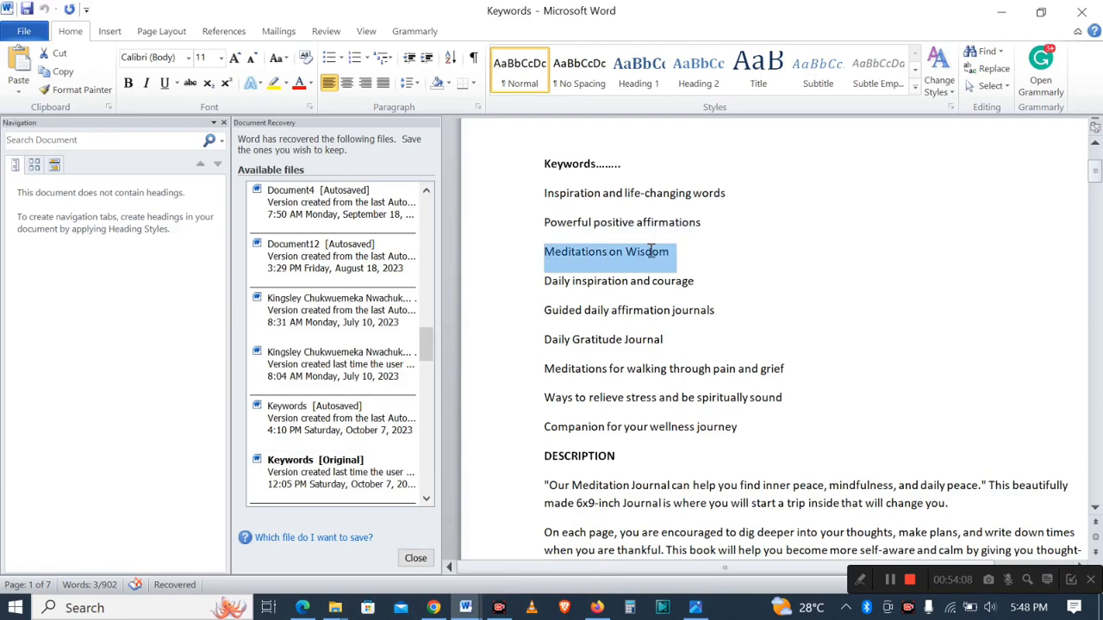
key(ctrl+c)
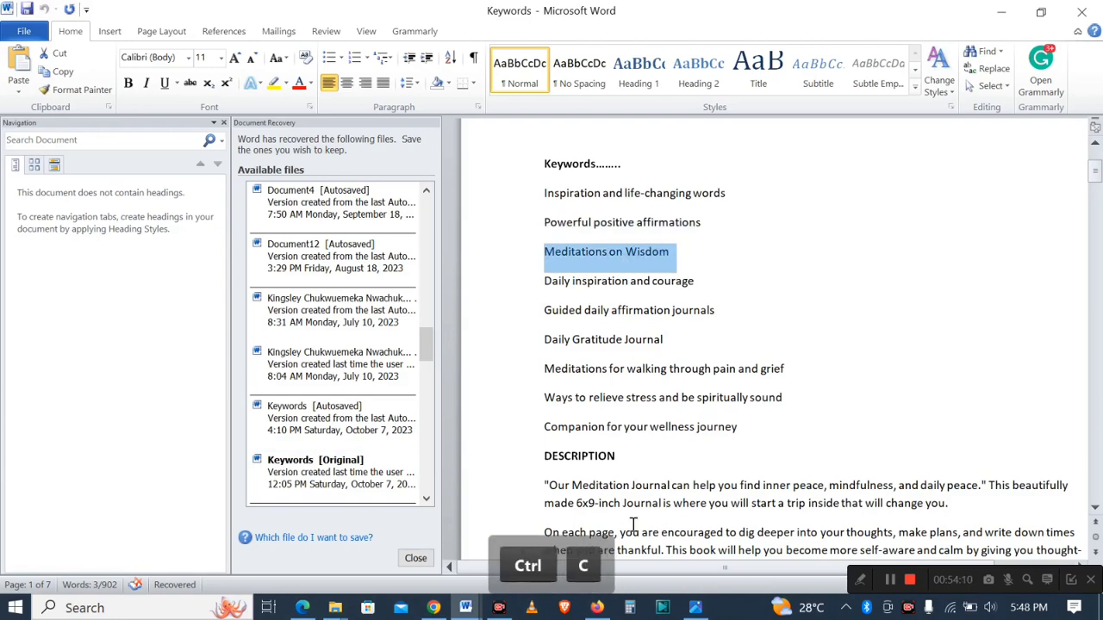
click(596, 607)
click(369, 256)
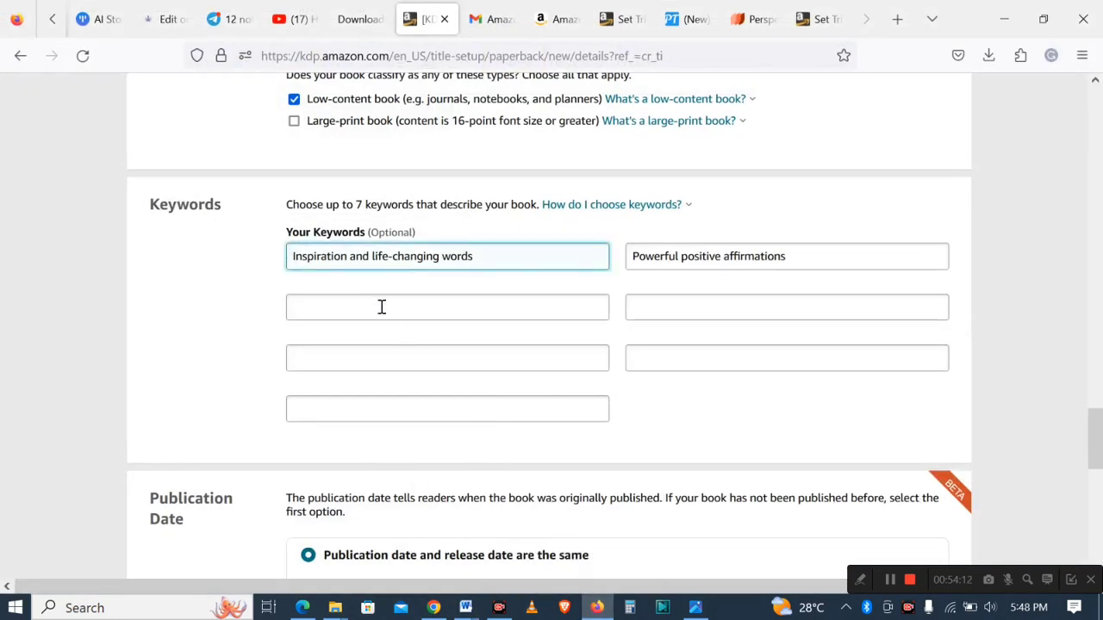
click(382, 307)
key(ctrl+v)
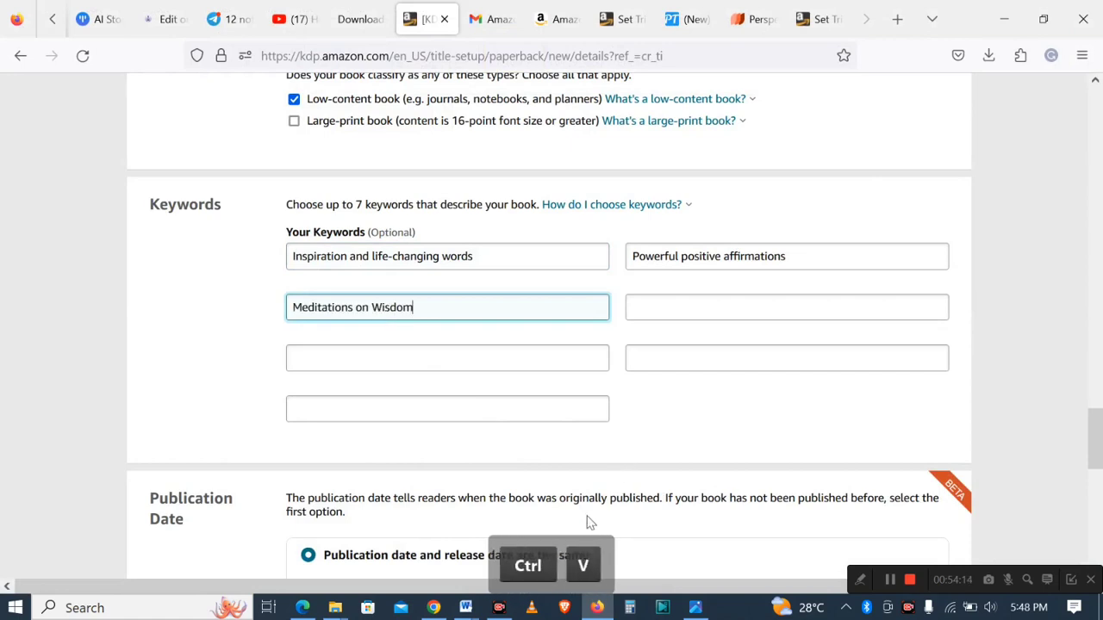
- Copy the keyword "Daily inspiration and courage" from the Word document into the fourth keyword box
click(596, 608)
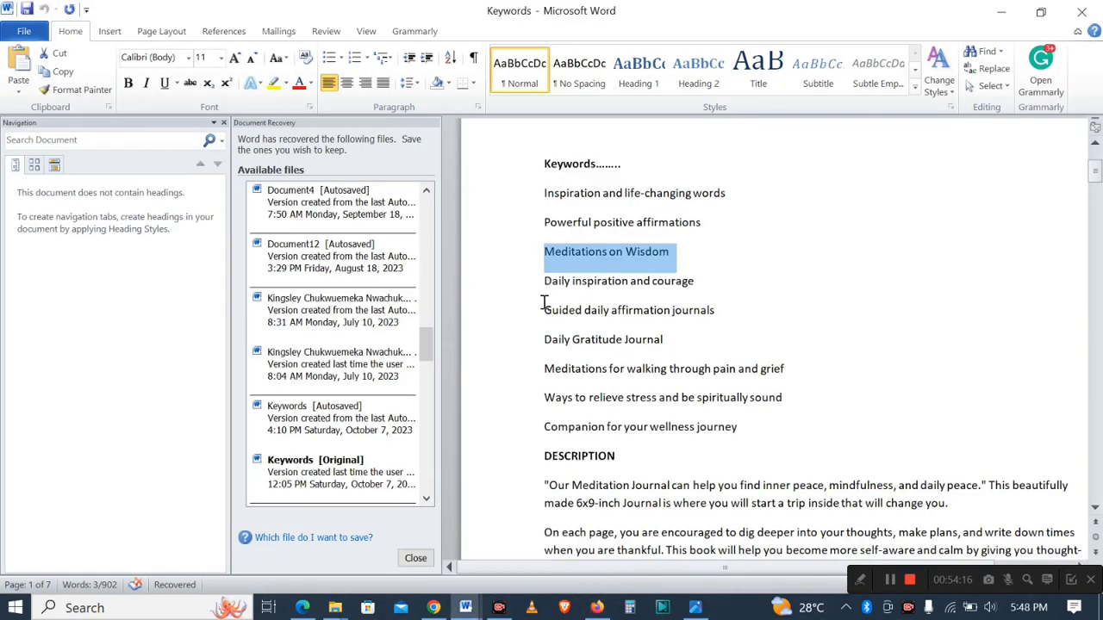
drag(544, 281, 702, 283)
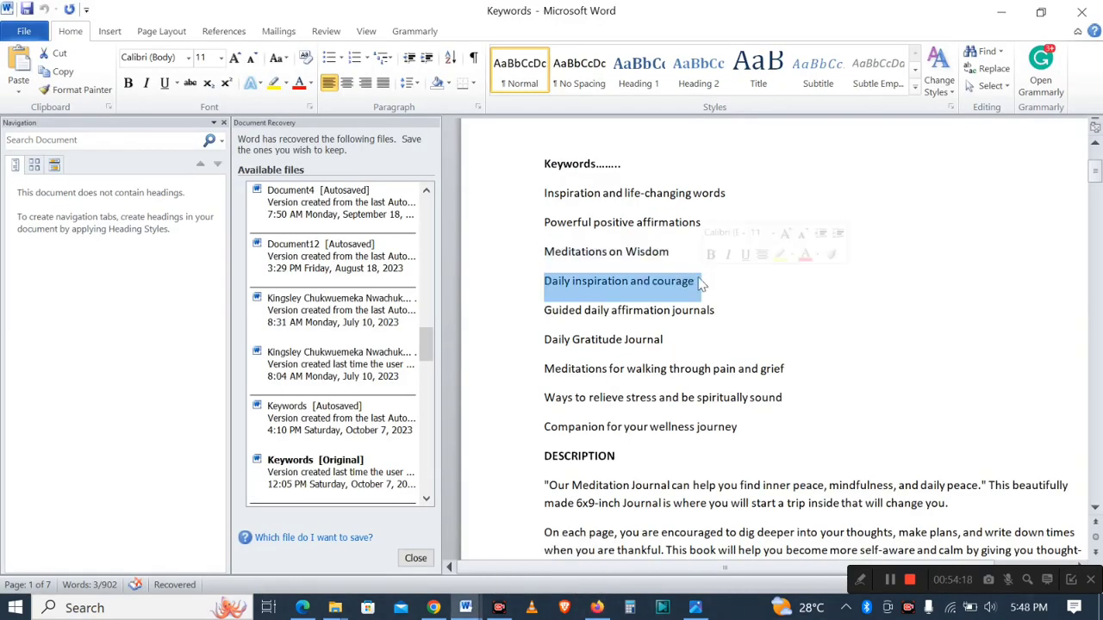
key(ctrl+c)
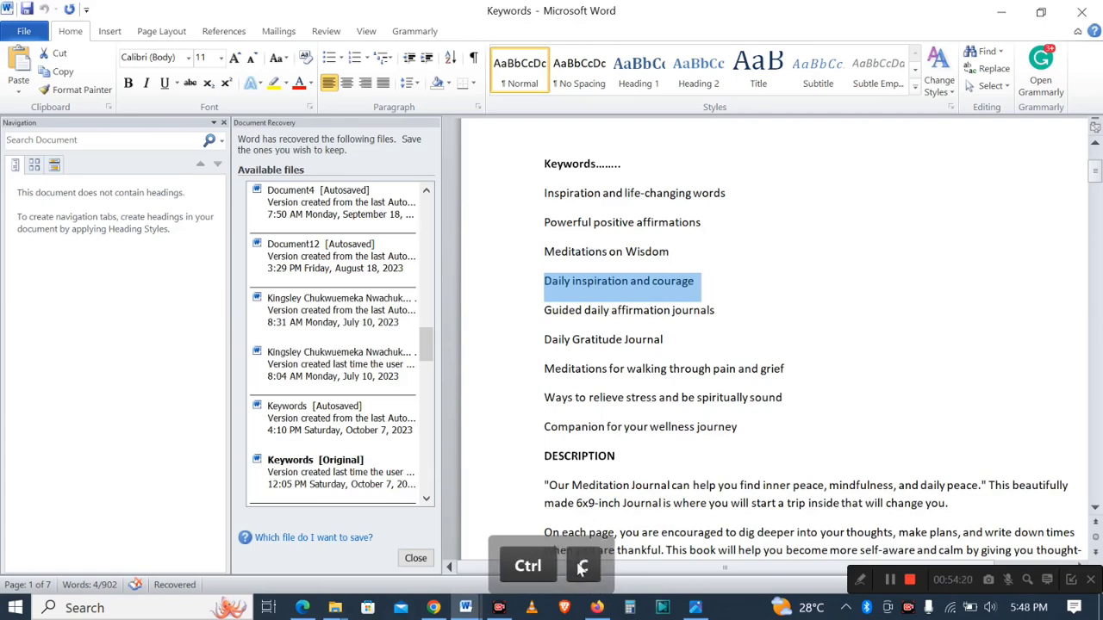
click(596, 608)
click(660, 310)
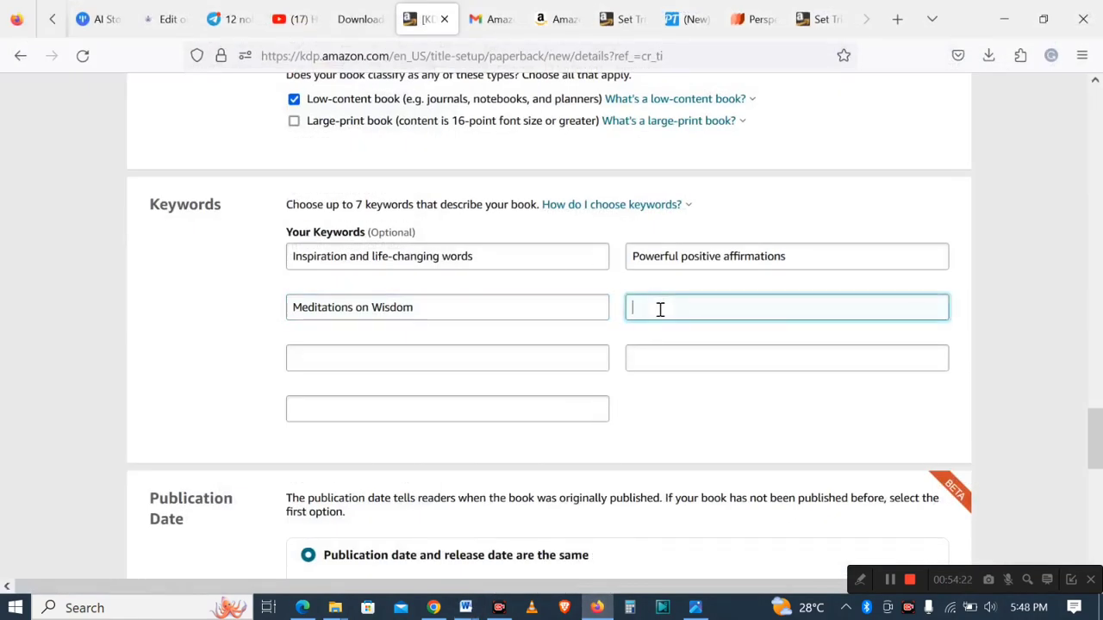
key(ctrl+v)
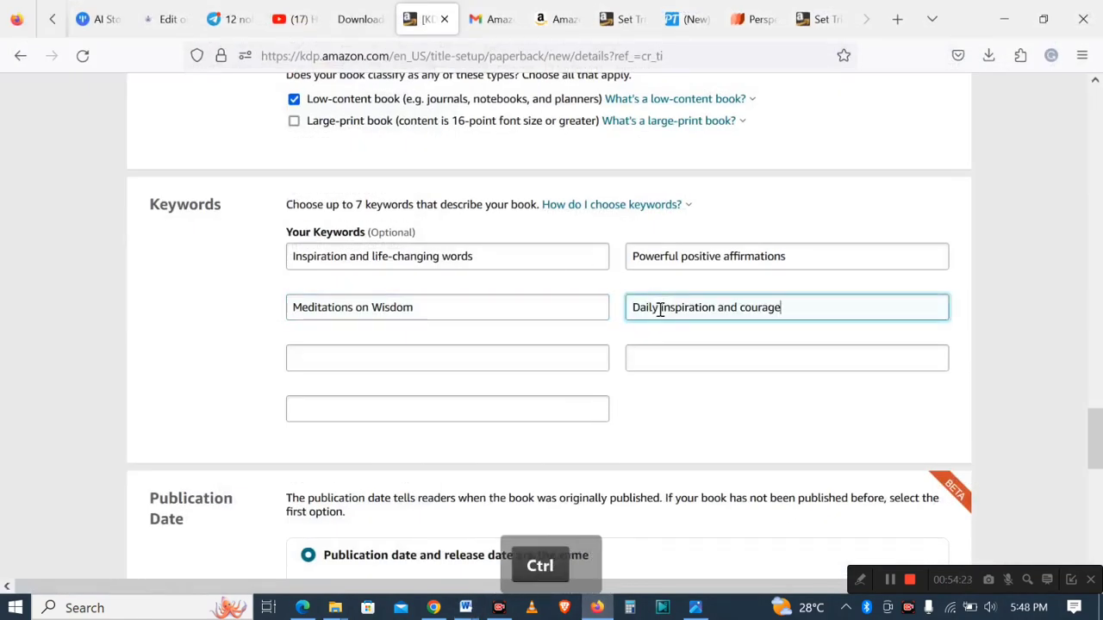
- Fill the last three keyword boxes with Daily Gratitude Journal, Ways to relieve stress and be spiritually sound, and Daily Gratitude Journal
click(597, 607)
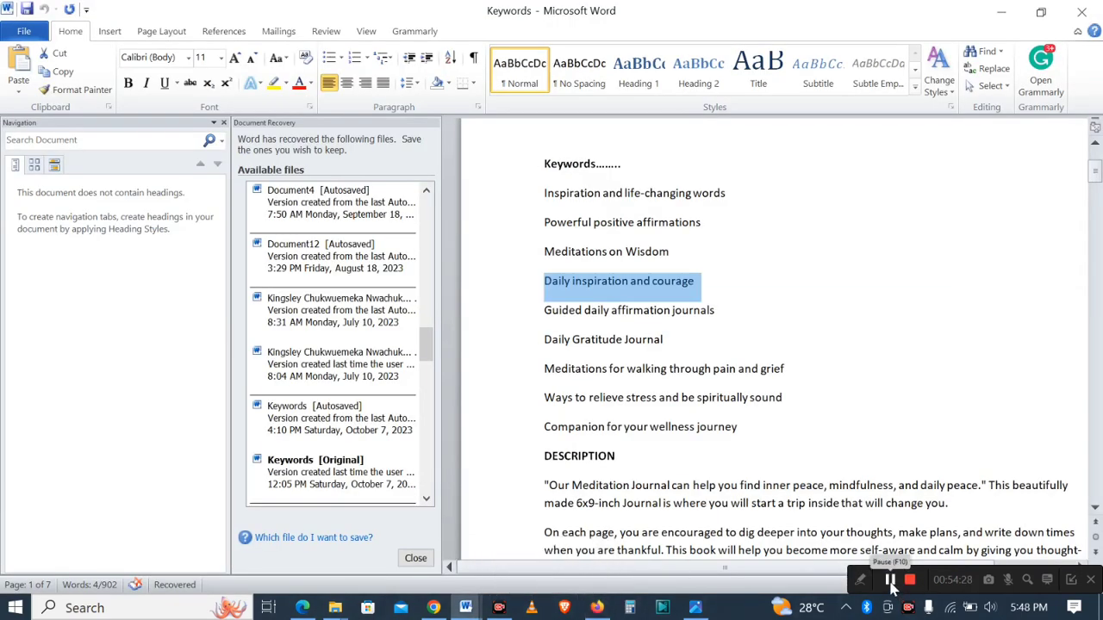
click(892, 583)
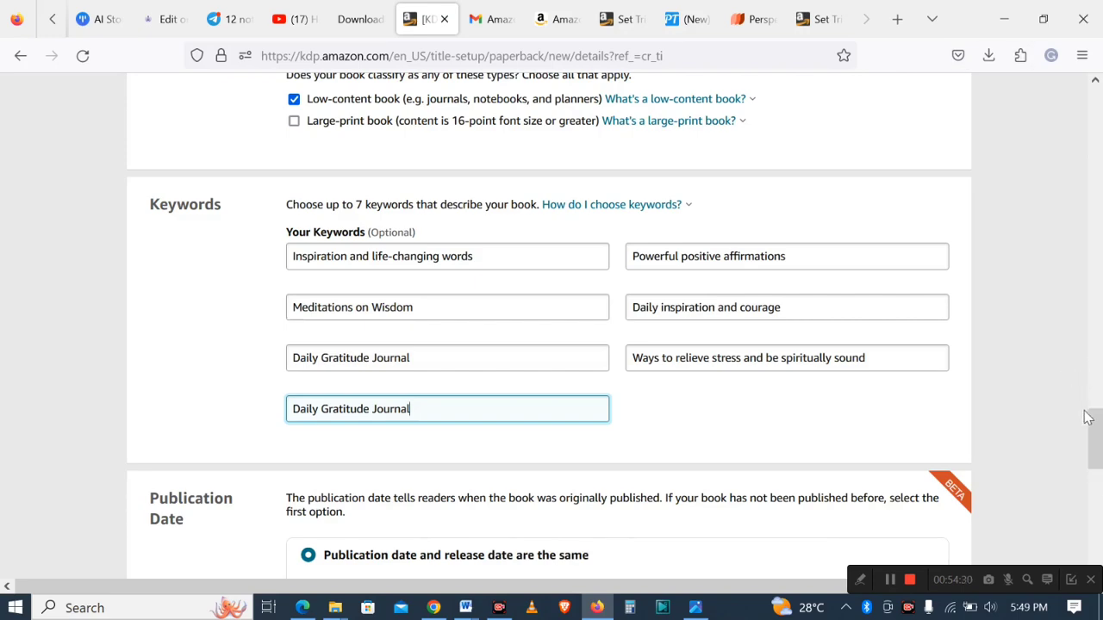
- Keep the default publication and release date options and save the paperback details to continue
drag(1087, 418, 1097, 474)
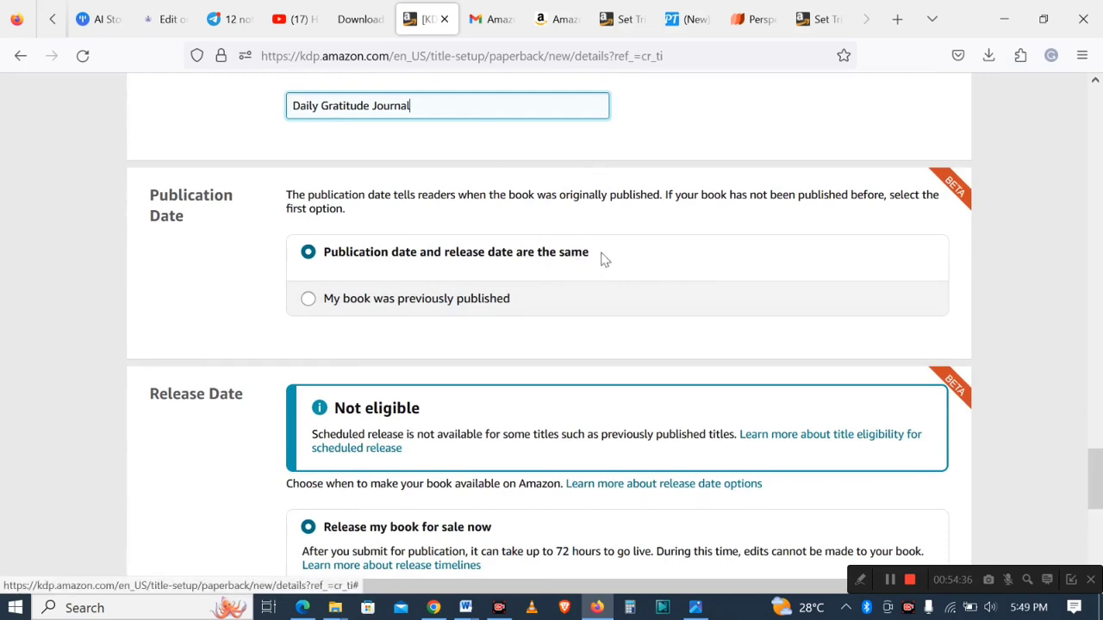
scroll(1097, 420, up, 2)
scroll(1098, 457, down, 5)
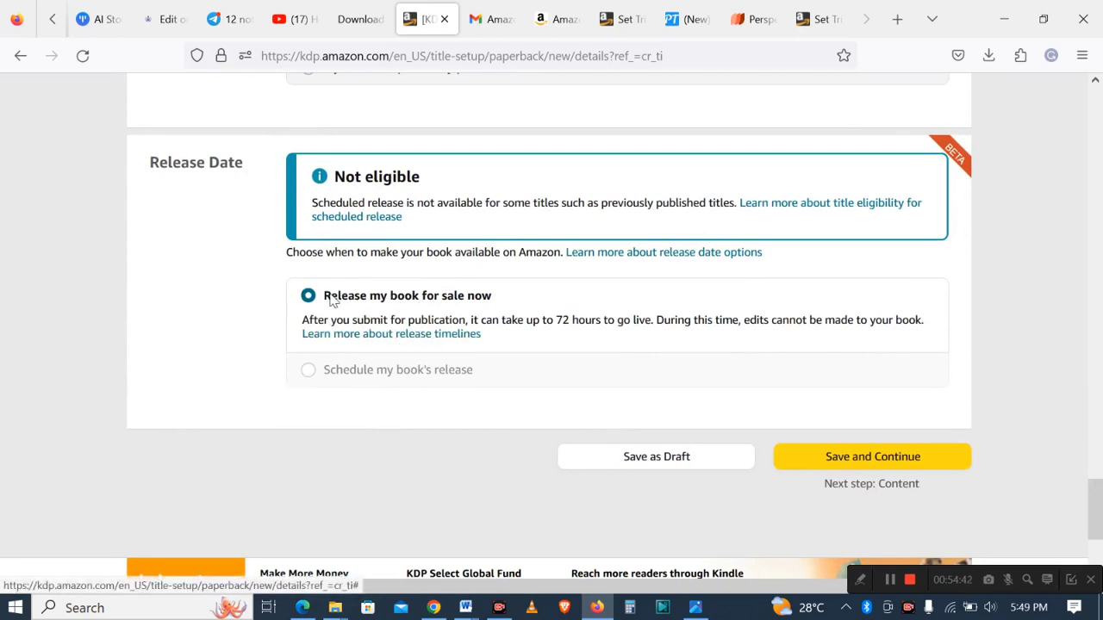
click(868, 467)
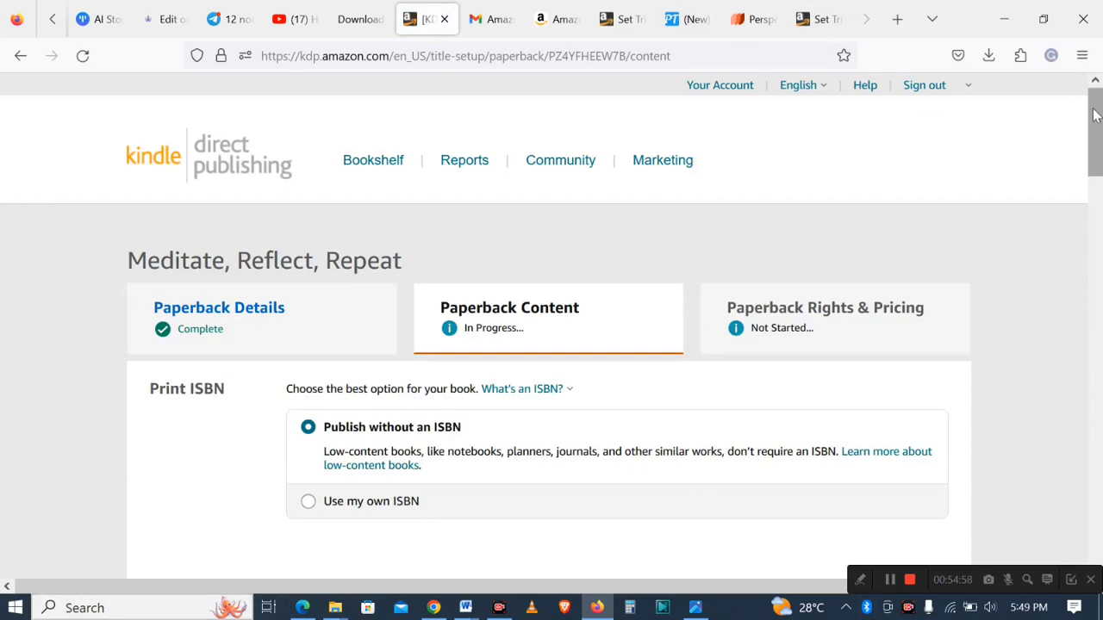
- Review the print options for ink and paper, trim size and cover finish, and choose Bleed (PDF only)
drag(1095, 114, 1096, 156)
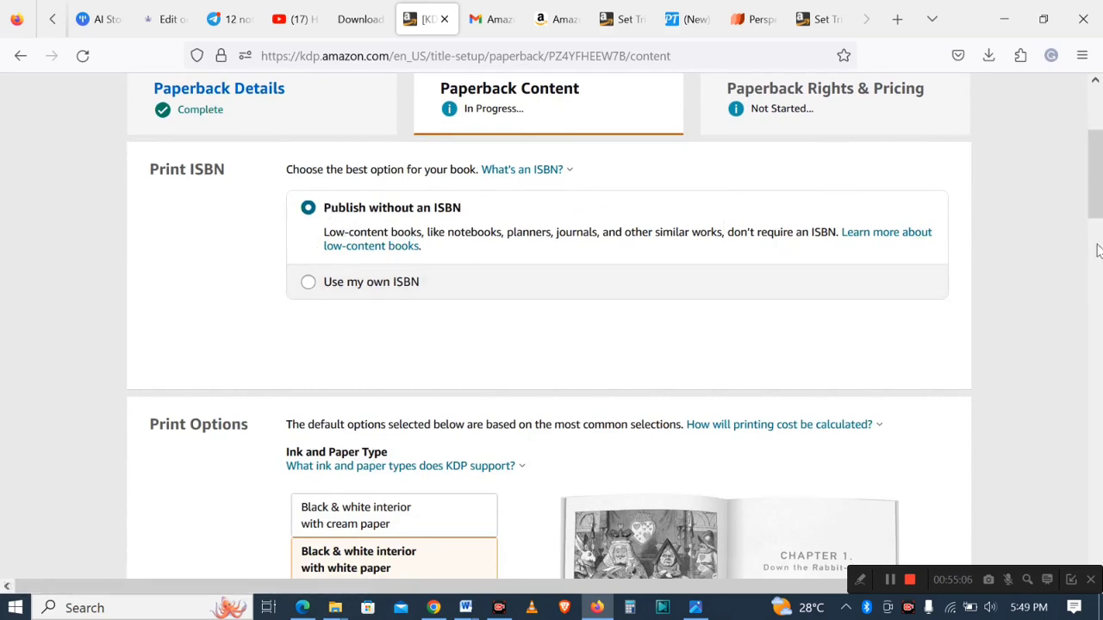
drag(1098, 216, 1098, 272)
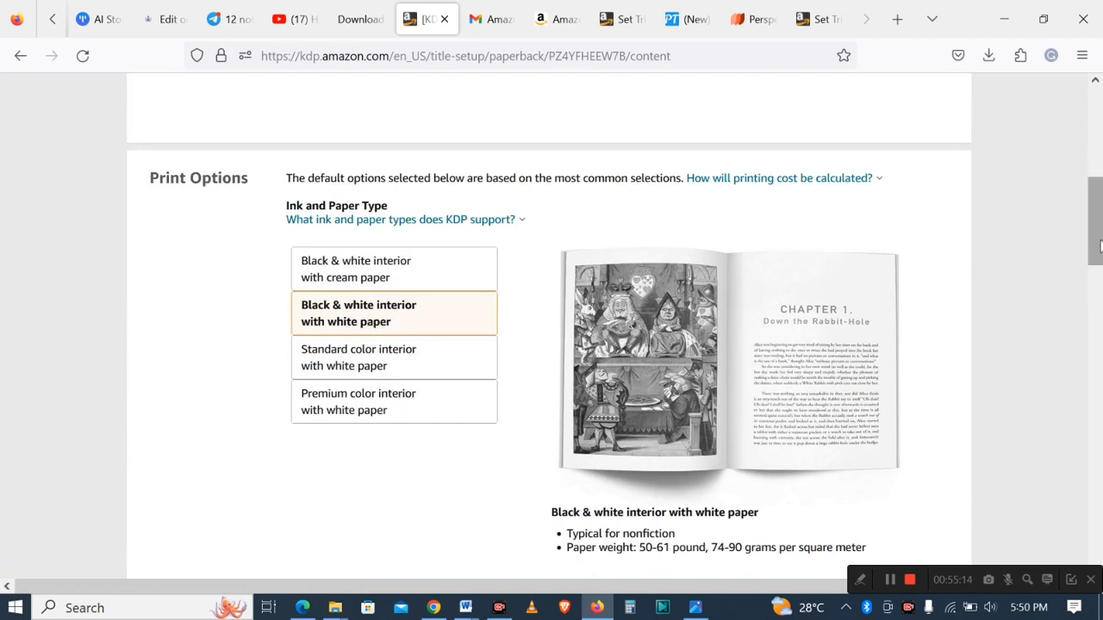
drag(1100, 247, 1100, 325)
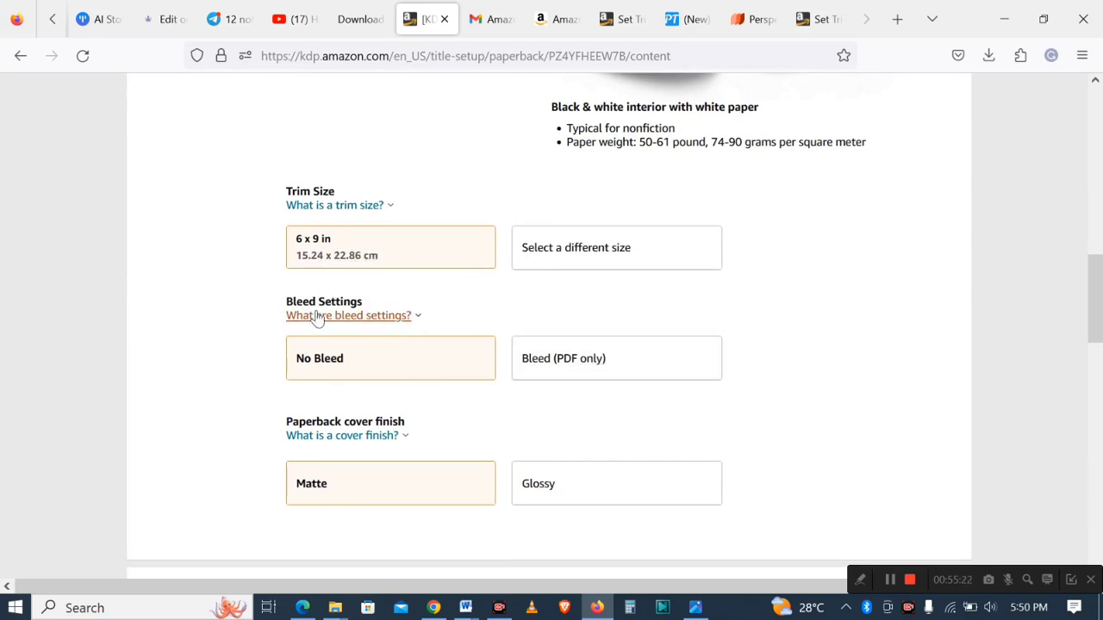
click(603, 366)
- Upload the interior PDF "Interiro motivational II" from Downloads as the paperback manuscript
drag(1096, 321, 1096, 396)
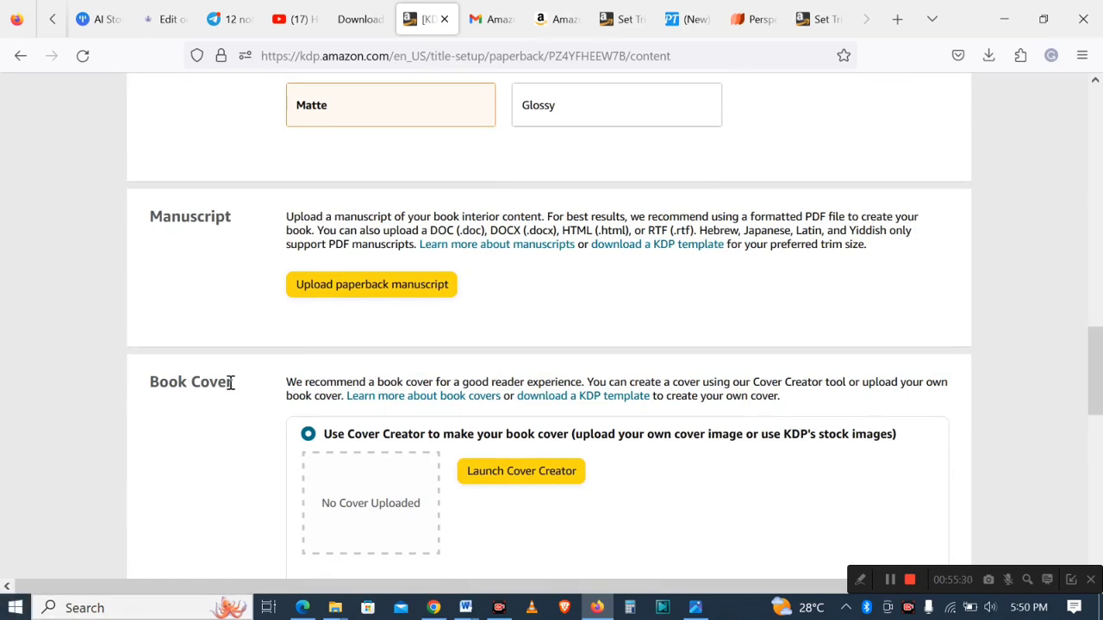
click(387, 292)
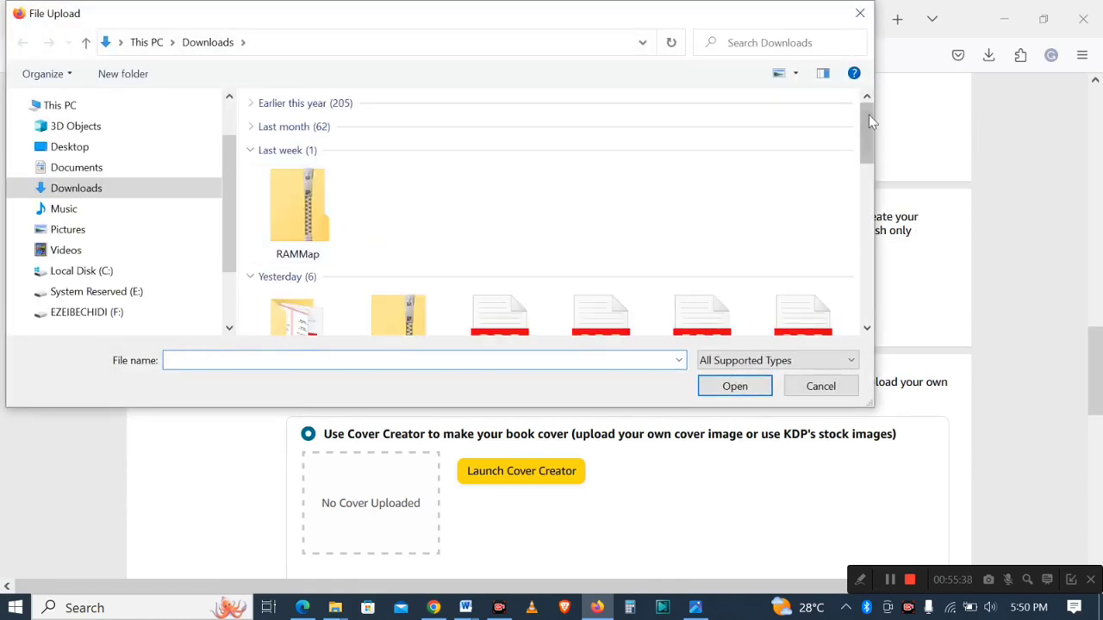
drag(869, 115, 861, 204)
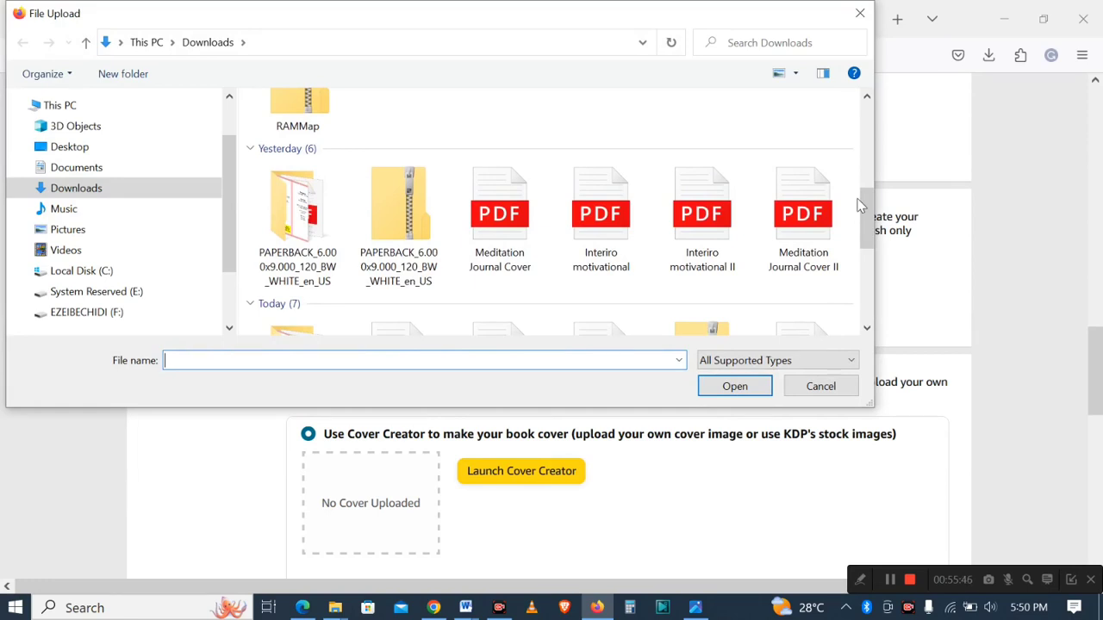
click(711, 252)
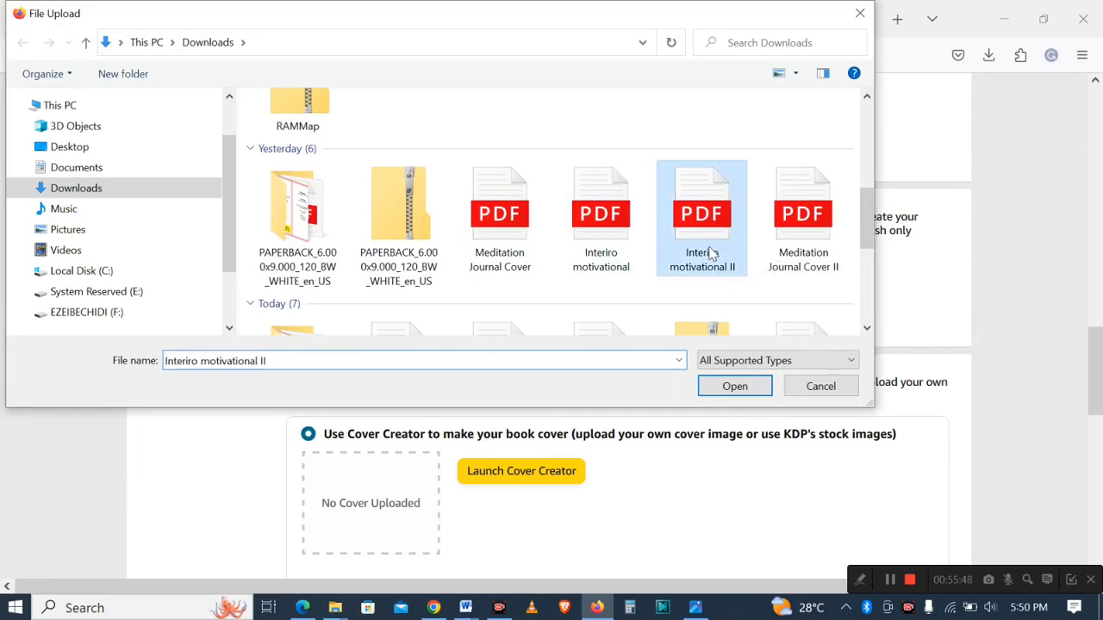
click(735, 387)
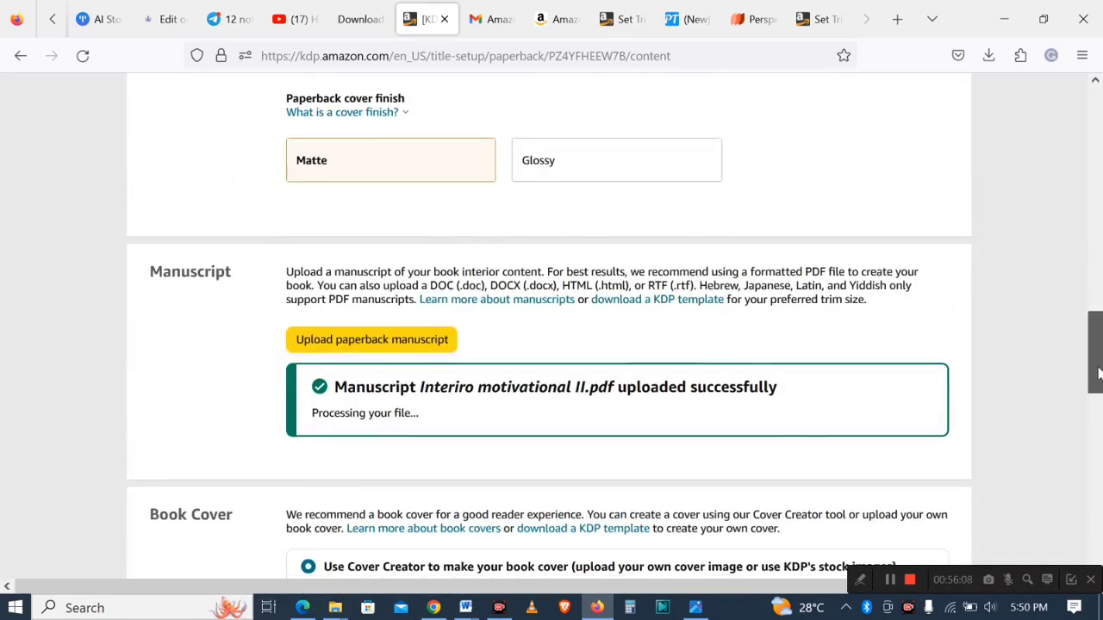
drag(1093, 369, 1098, 422)
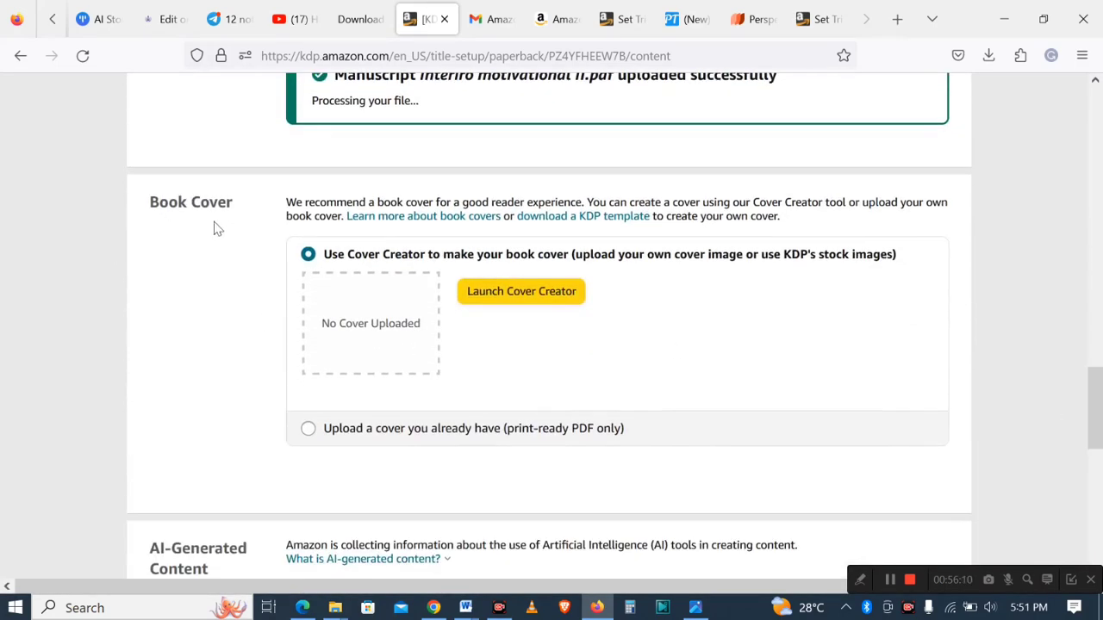
- Choose to upload your own print-ready cover and upload the PDF "Meditation Journal Cover II" from Downloads
click(308, 429)
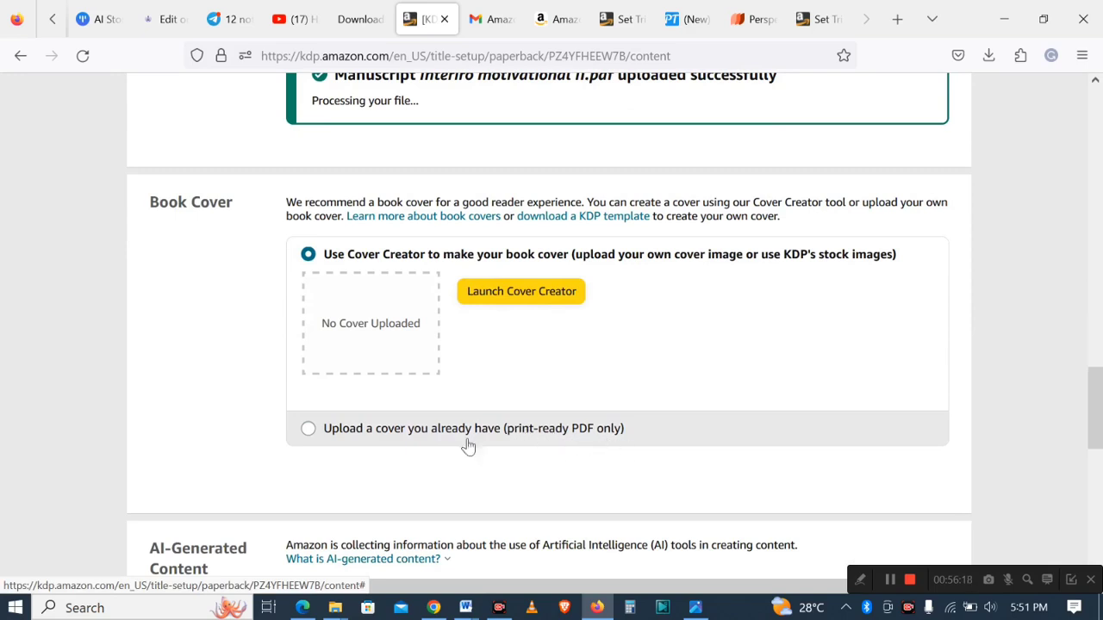
click(309, 429)
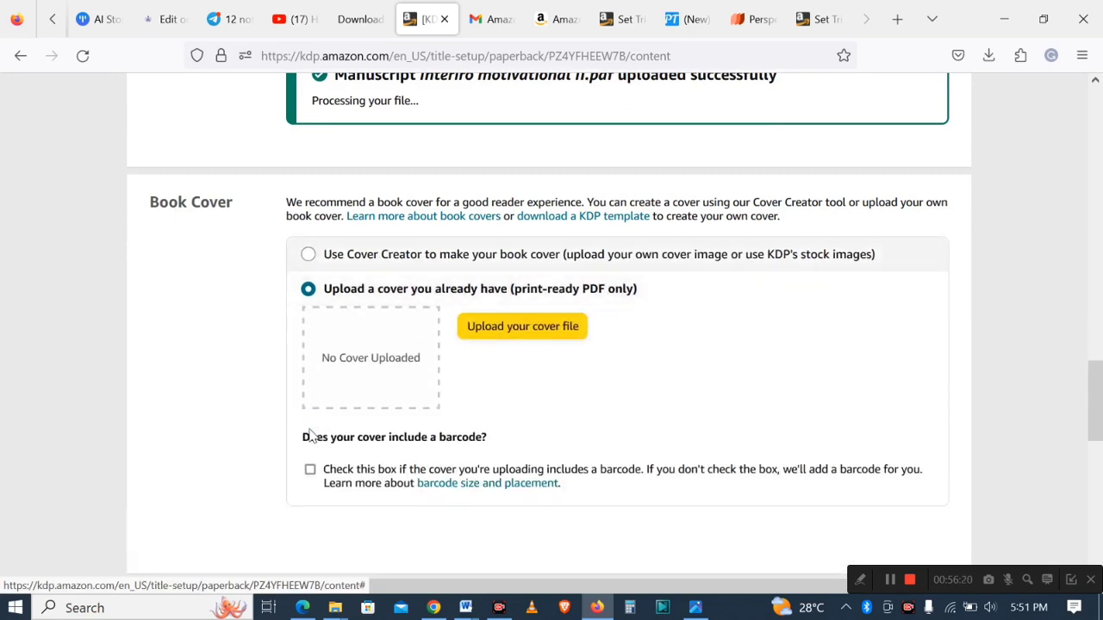
click(515, 333)
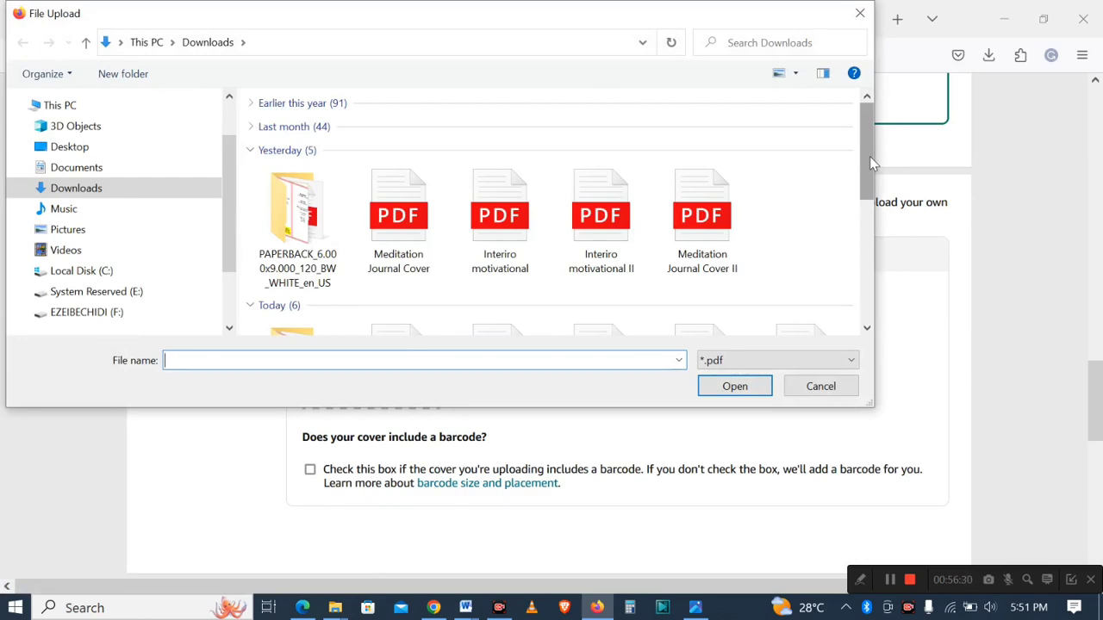
click(710, 241)
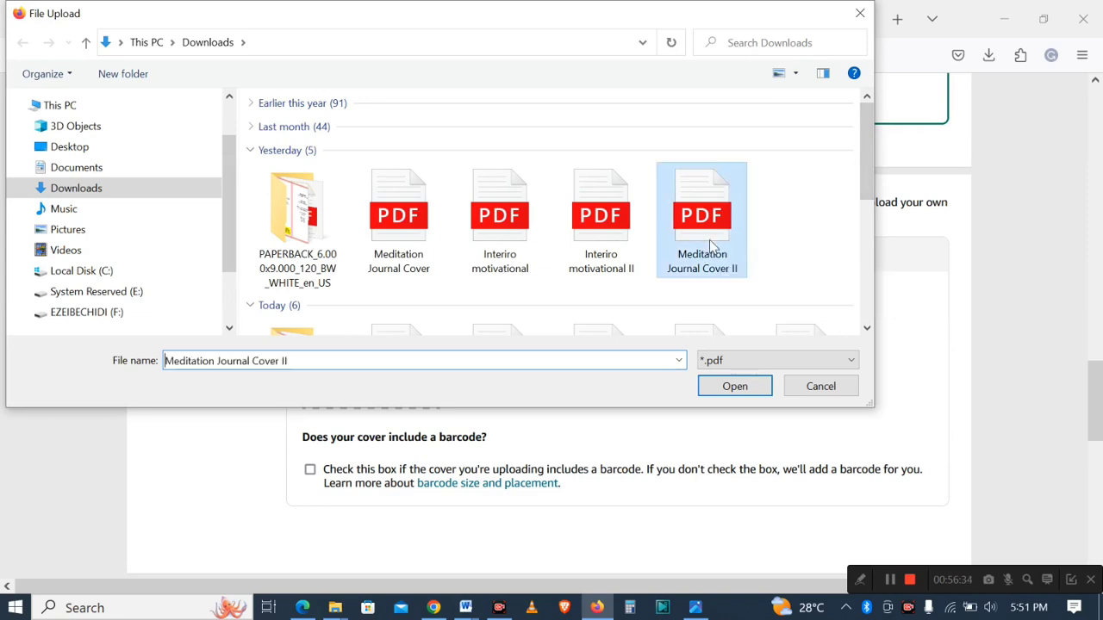
click(724, 387)
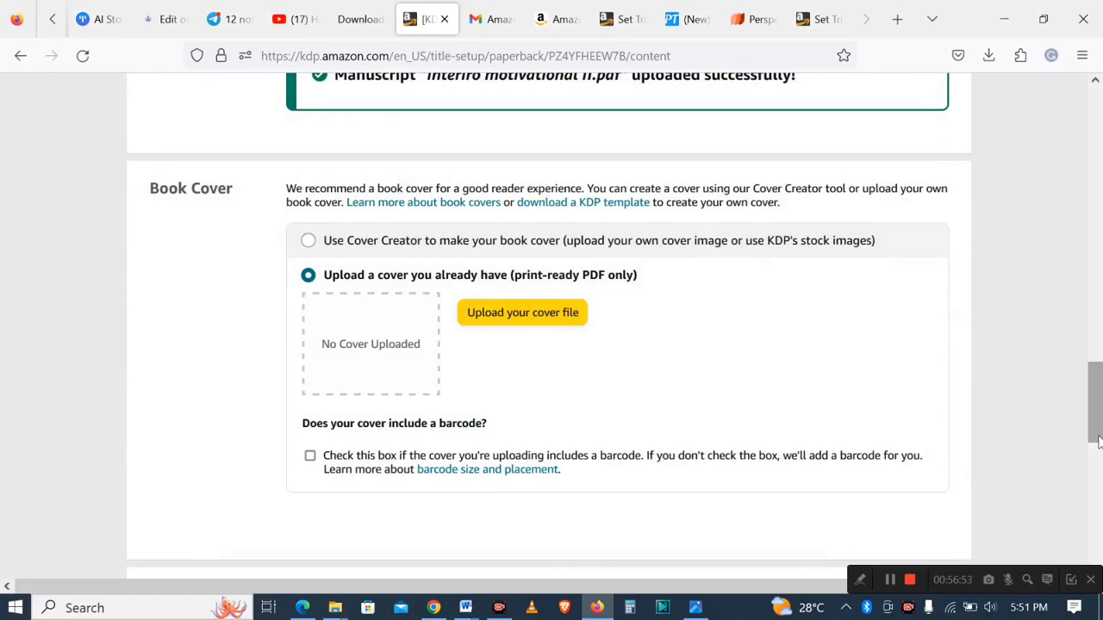
drag(1098, 441, 1090, 465)
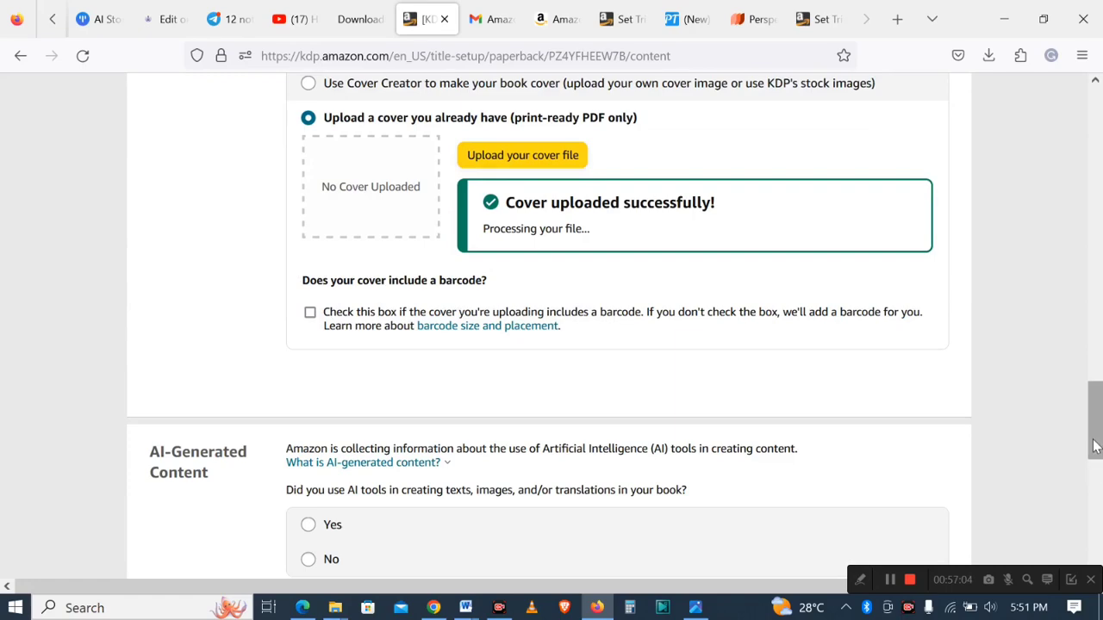
drag(1095, 445, 1095, 405)
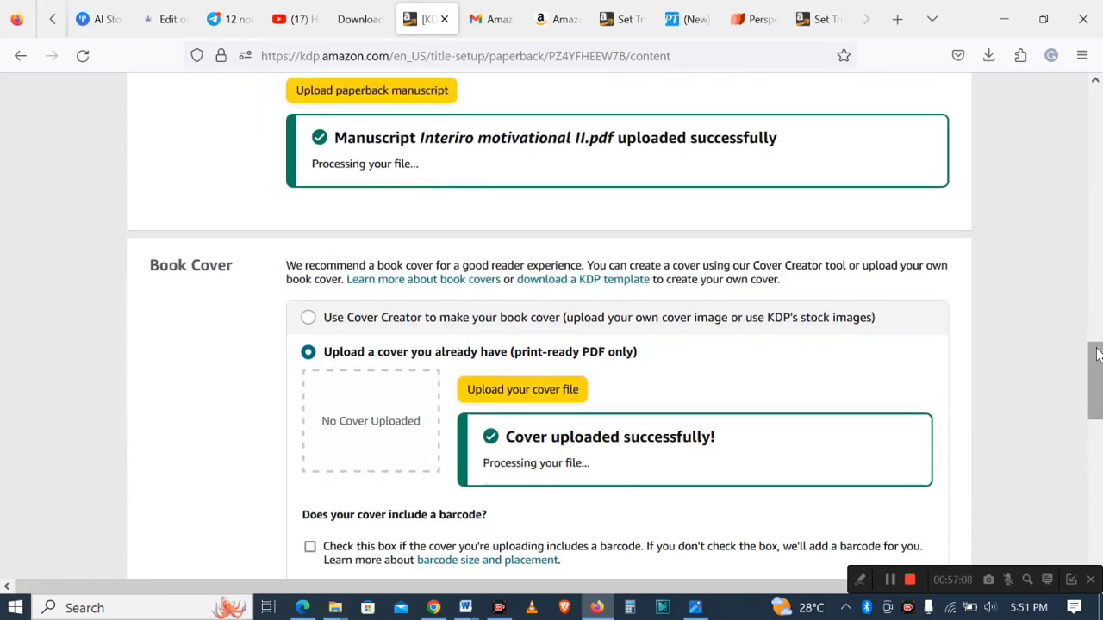
drag(1096, 352, 1100, 446)
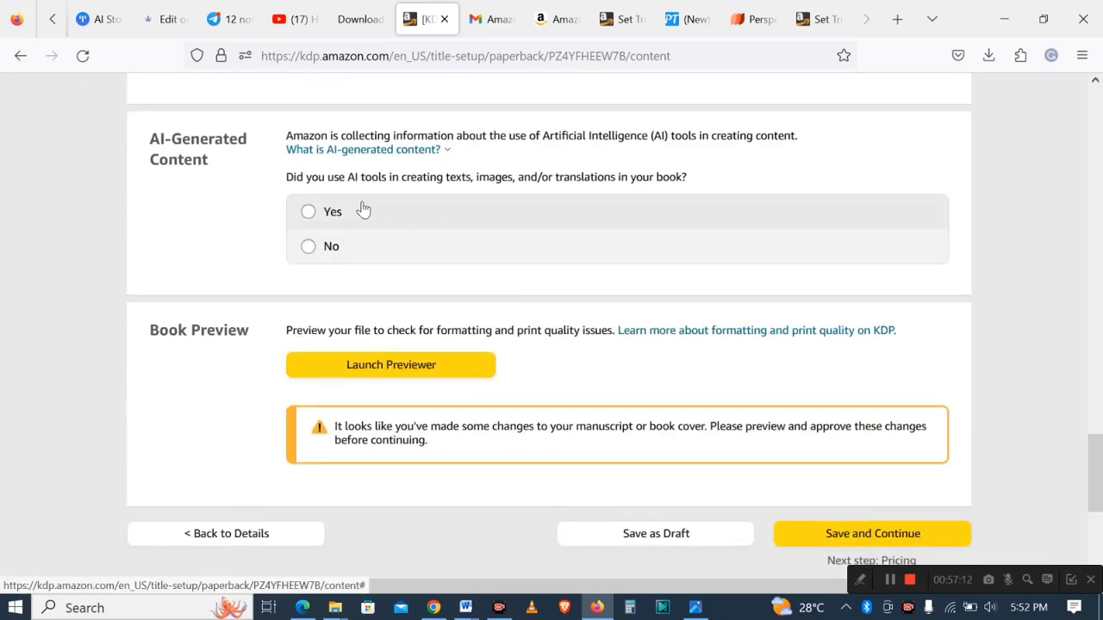
click(611, 608)
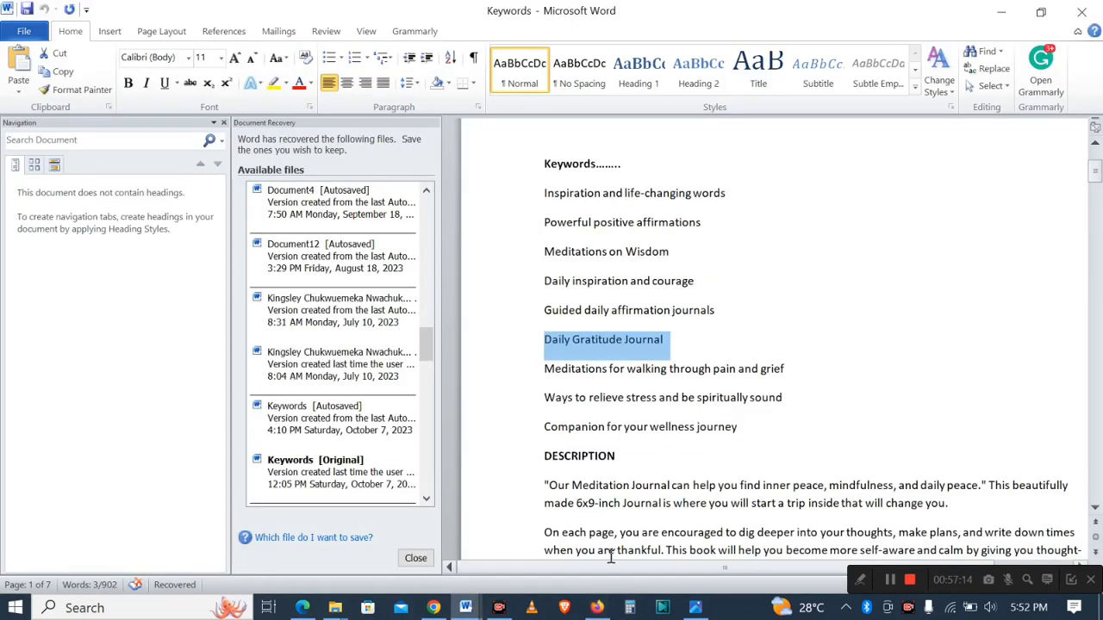
click(596, 608)
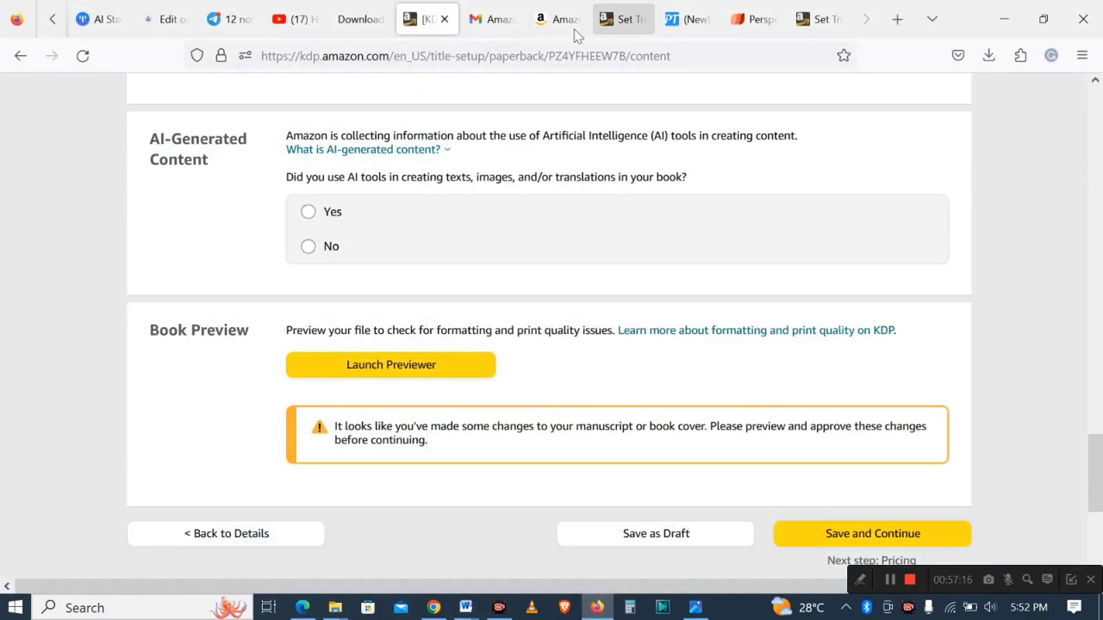
click(434, 608)
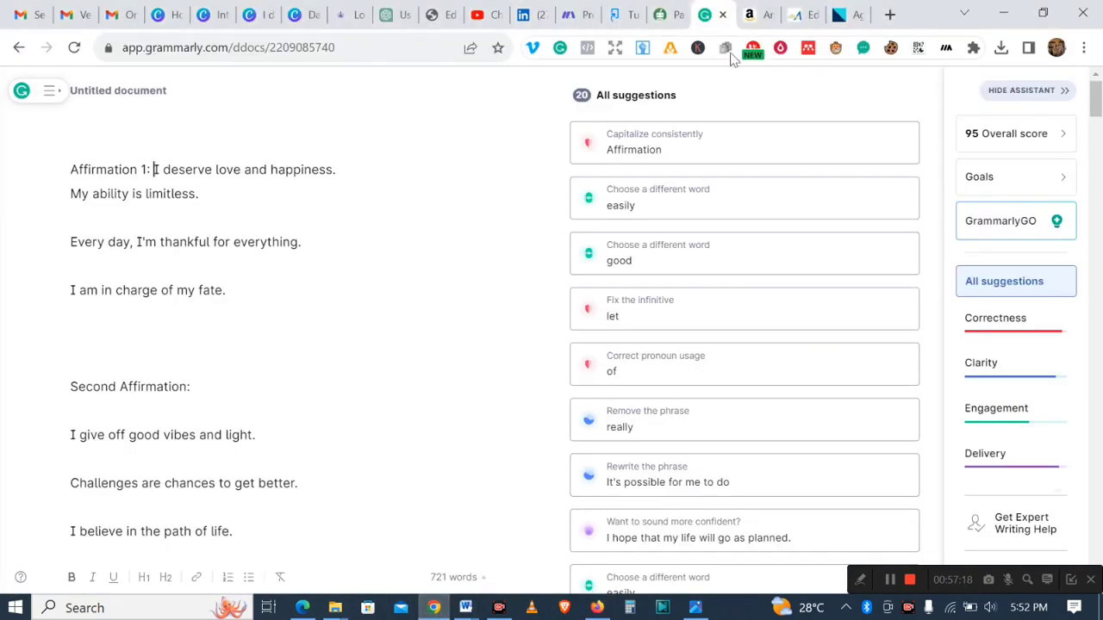
click(666, 30)
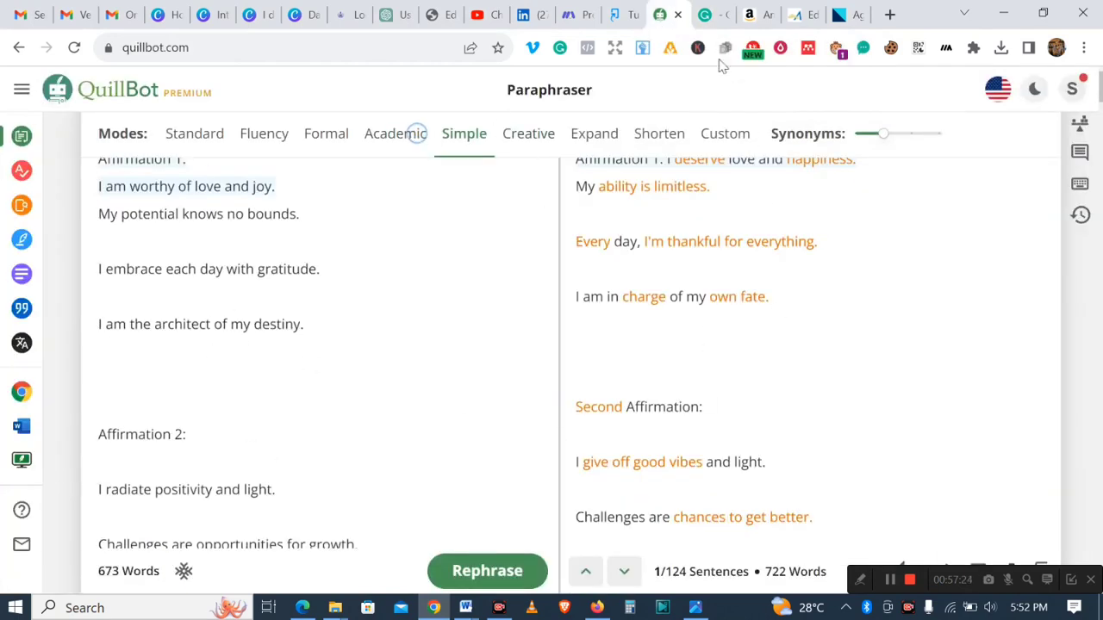
click(704, 22)
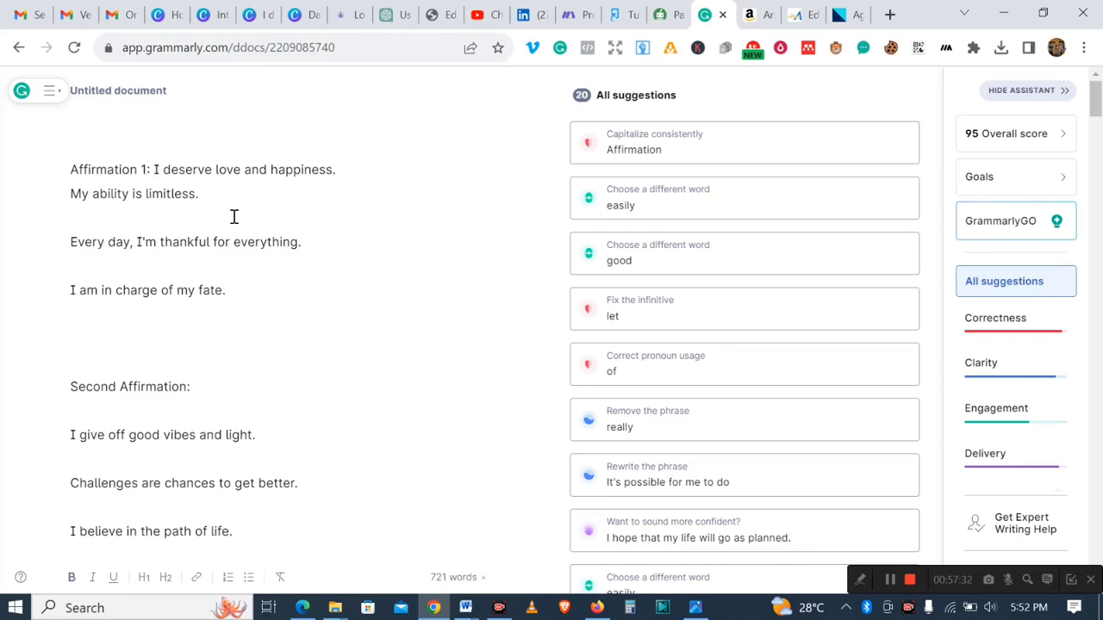
click(596, 608)
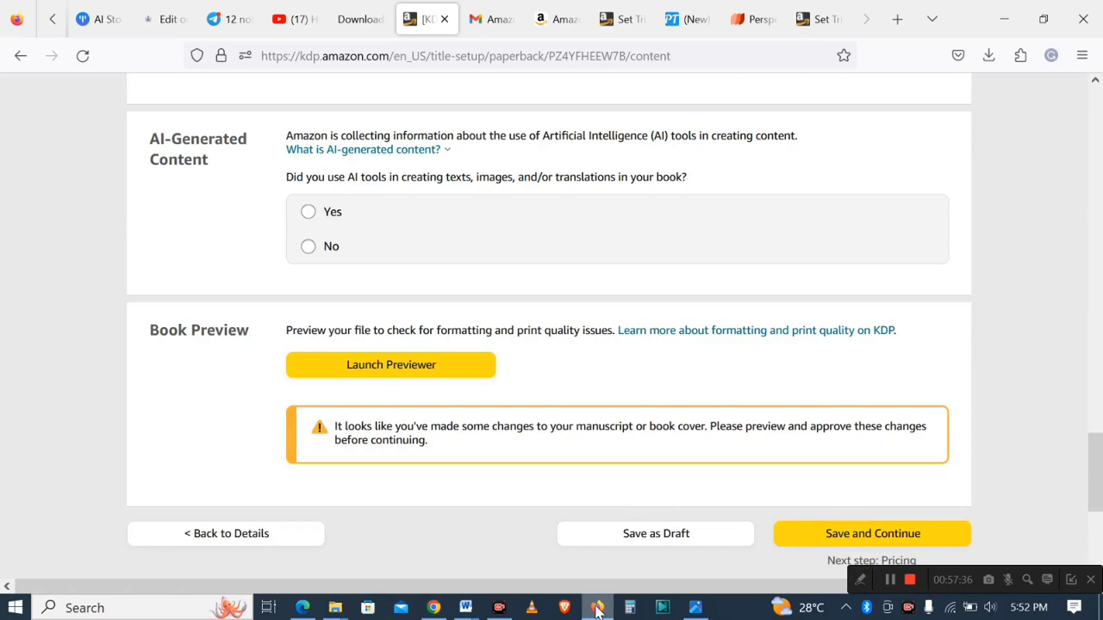
- Answer No to whether AI tools were used in creating the book's texts, images or translations
drag(1099, 502, 1099, 471)
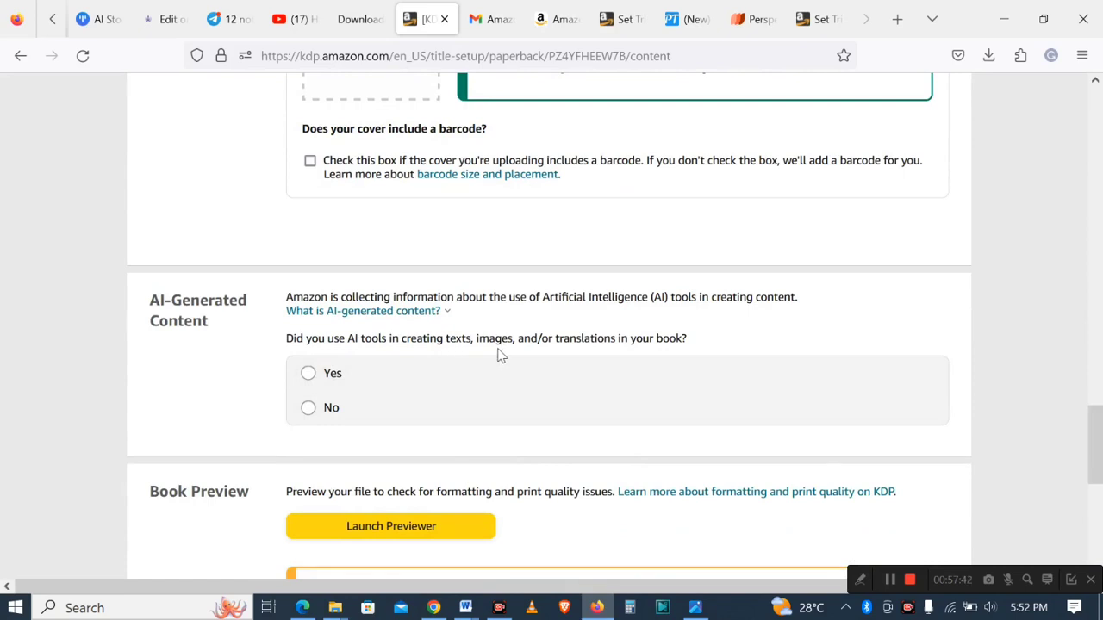
click(308, 408)
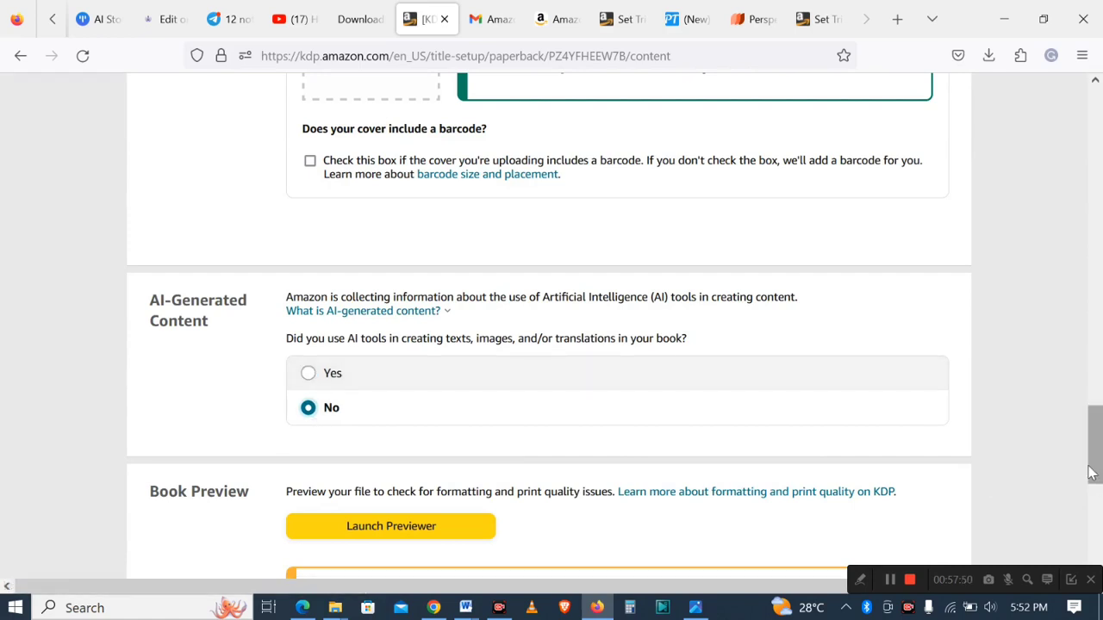
drag(1093, 472, 1093, 371)
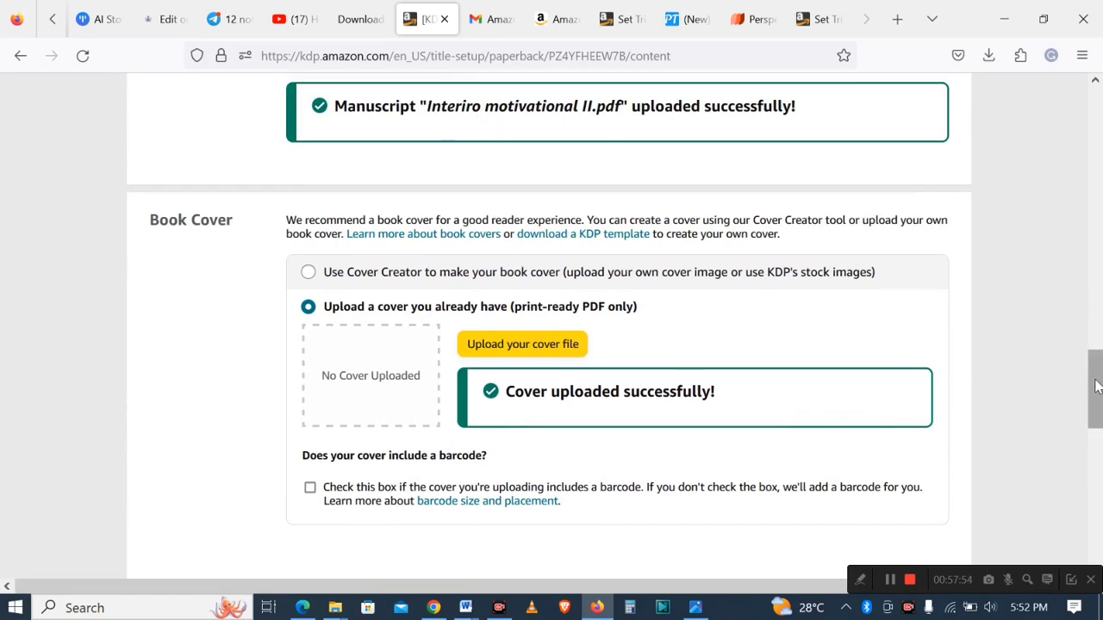
drag(1095, 387, 1091, 468)
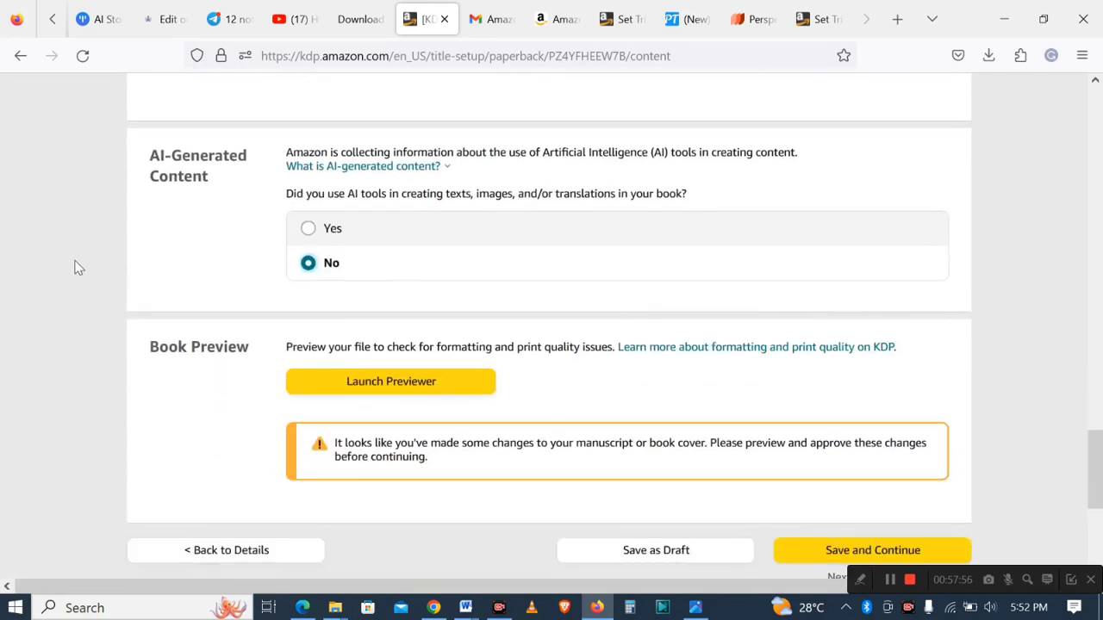
- Launch the Print Previewer, continuing past the small browser window warning
click(396, 390)
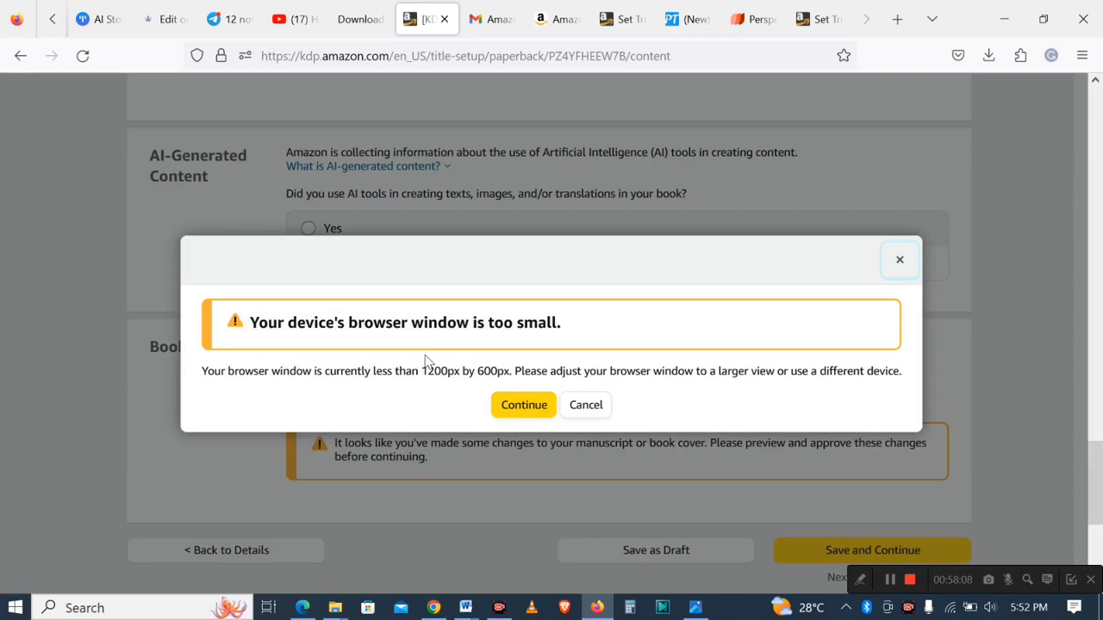
click(527, 407)
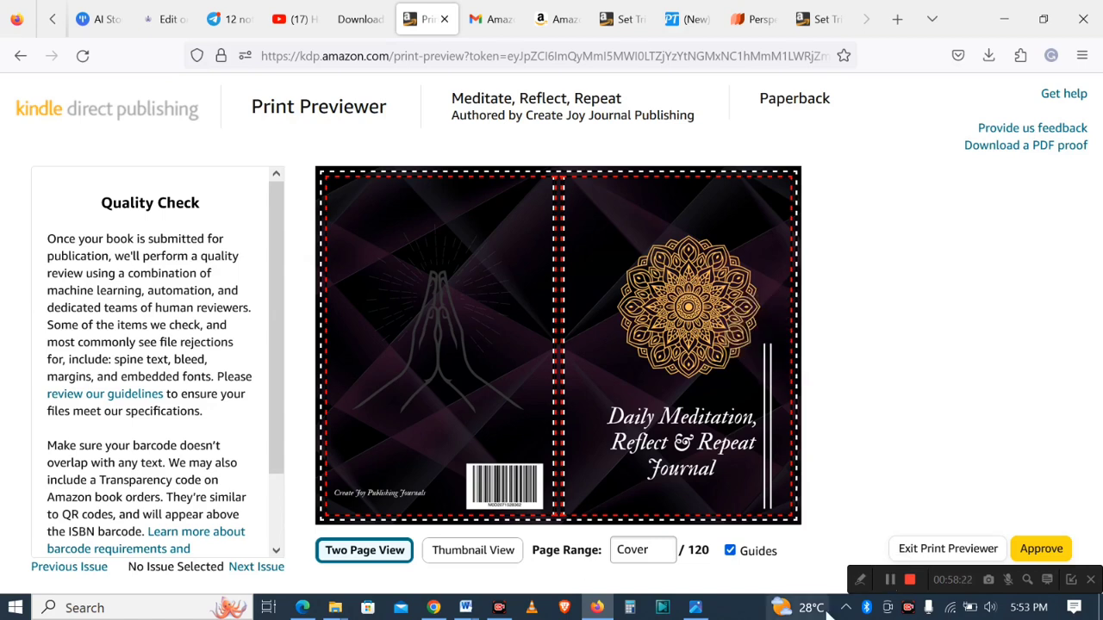
click(860, 584)
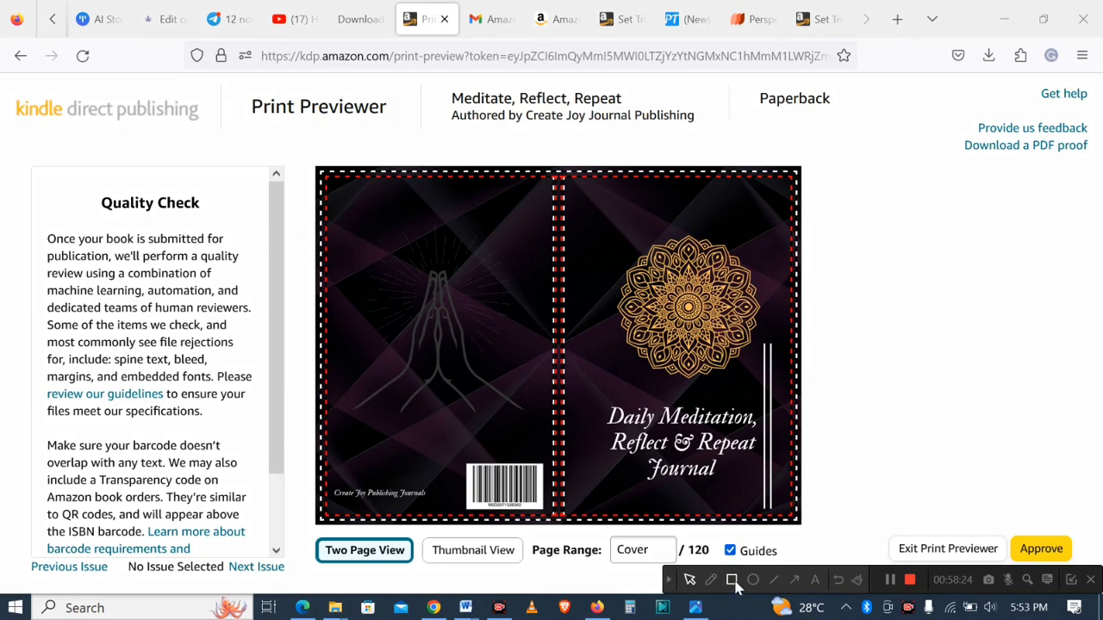
click(731, 580)
mouse_move(30, 179)
mouse_down()
mouse_move(197, 207)
mouse_move(242, 557)
mouse_up()
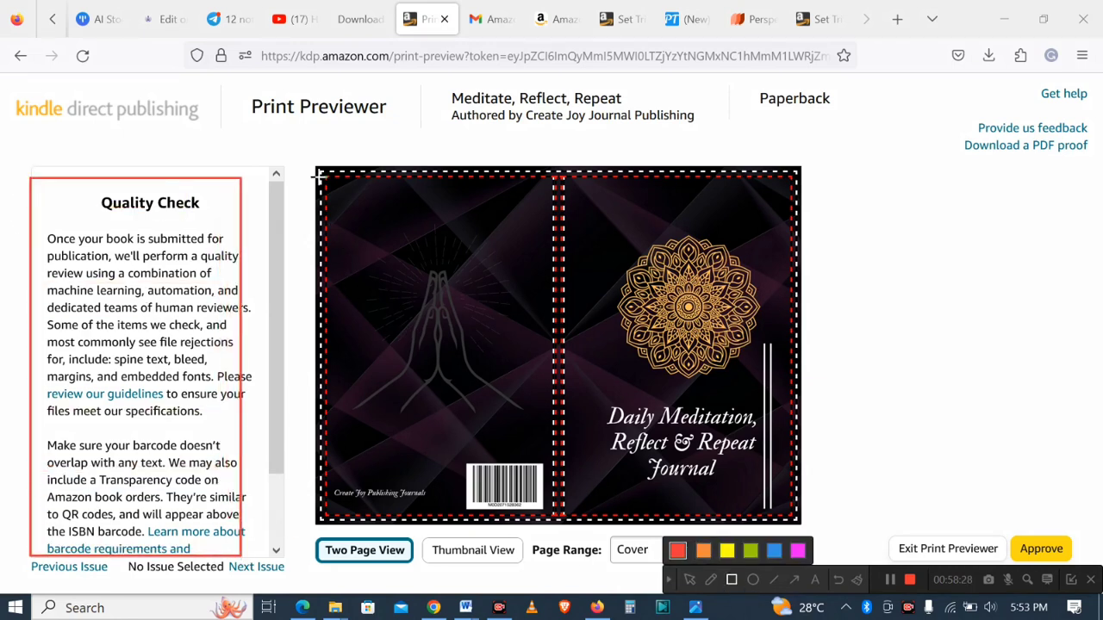
mouse_move(319, 159)
mouse_down()
mouse_move(465, 190)
mouse_move(810, 313)
mouse_move(824, 579)
mouse_up()
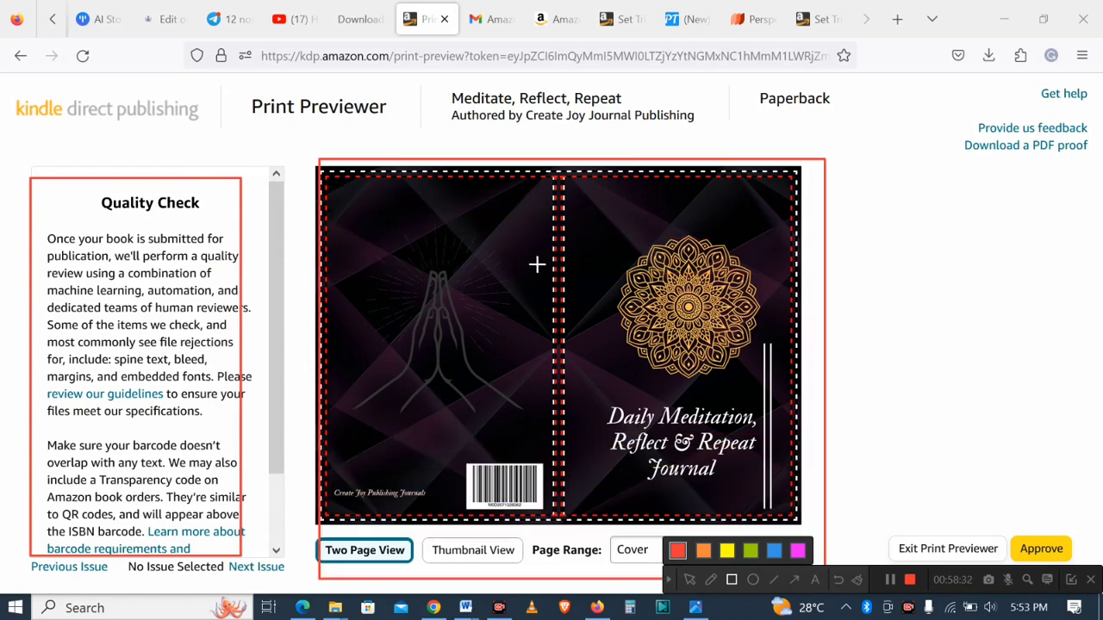
drag(535, 251, 578, 346)
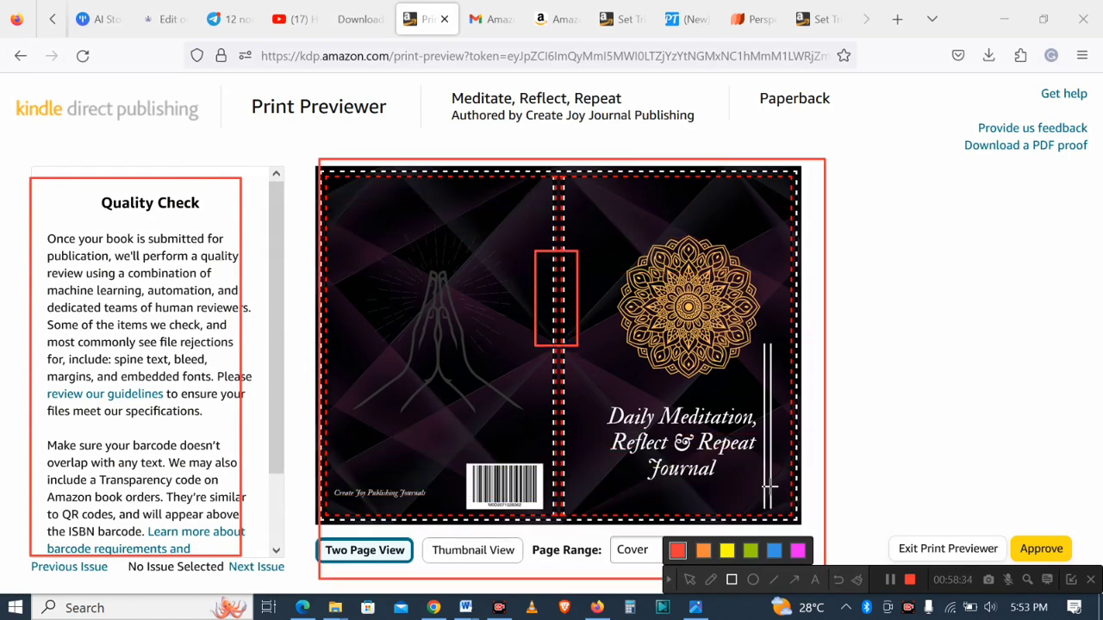
click(839, 581)
click(839, 581)
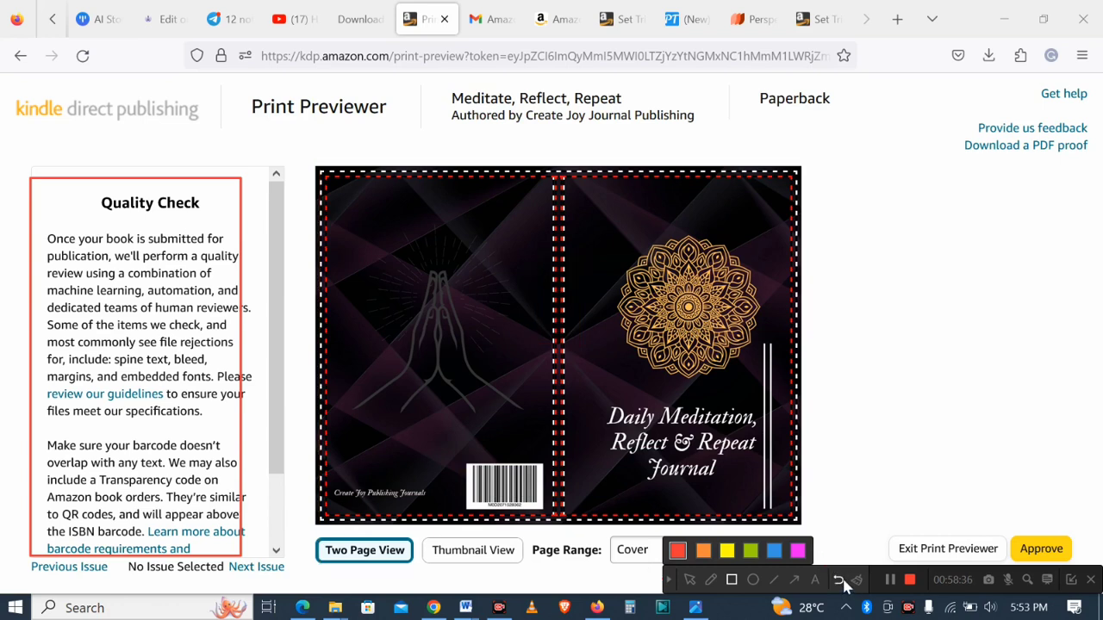
click(839, 581)
- Page through the cover and first interior pages in the previewer and approve the book
click(669, 583)
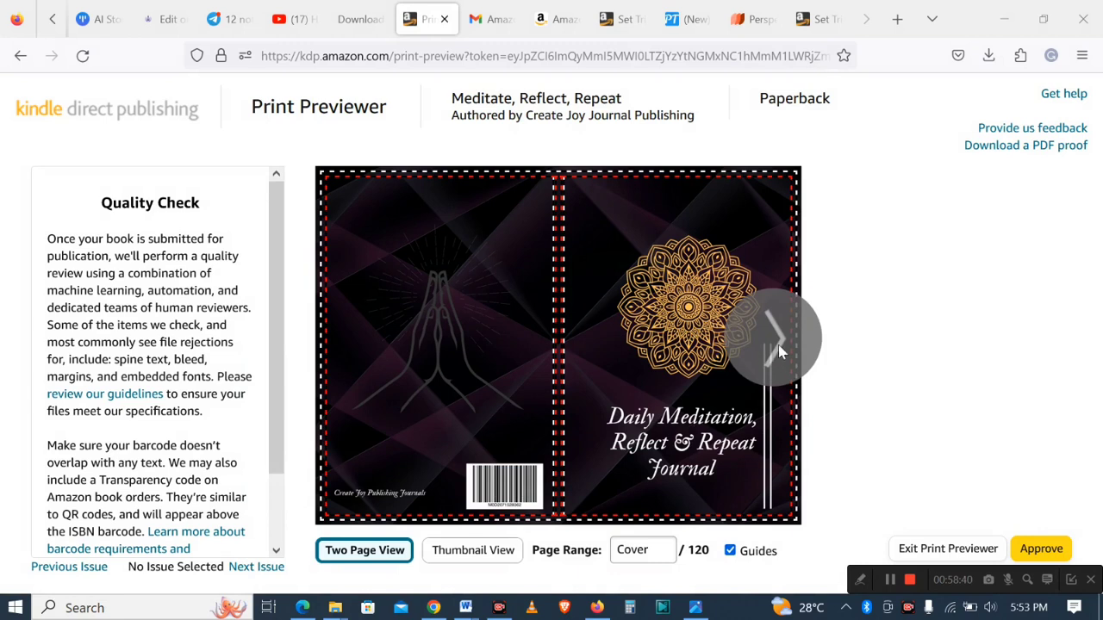
click(797, 344)
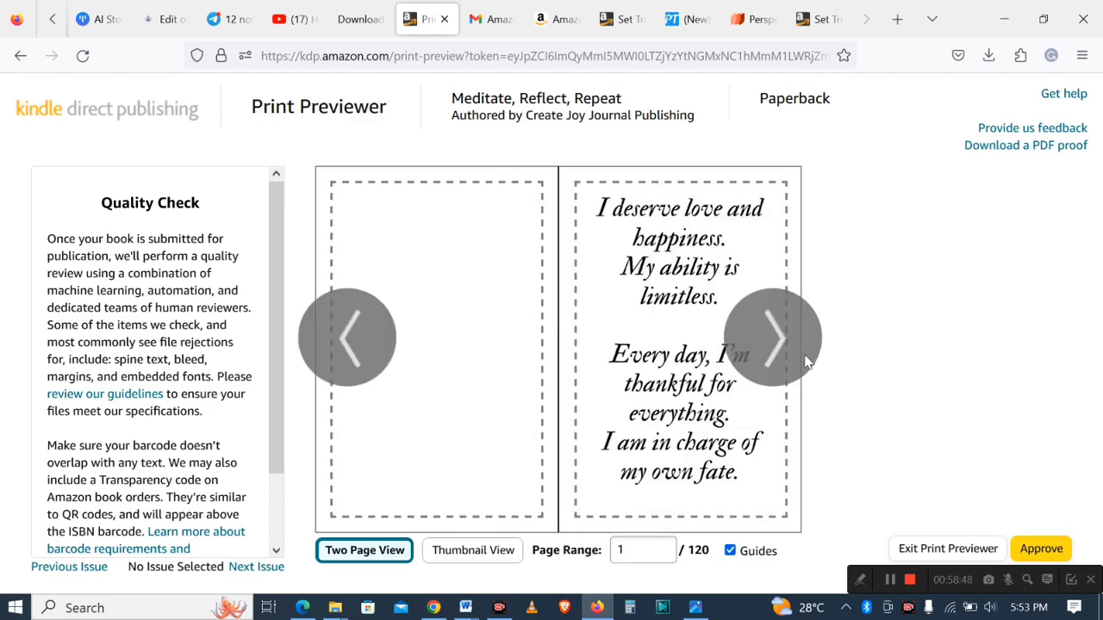
click(774, 345)
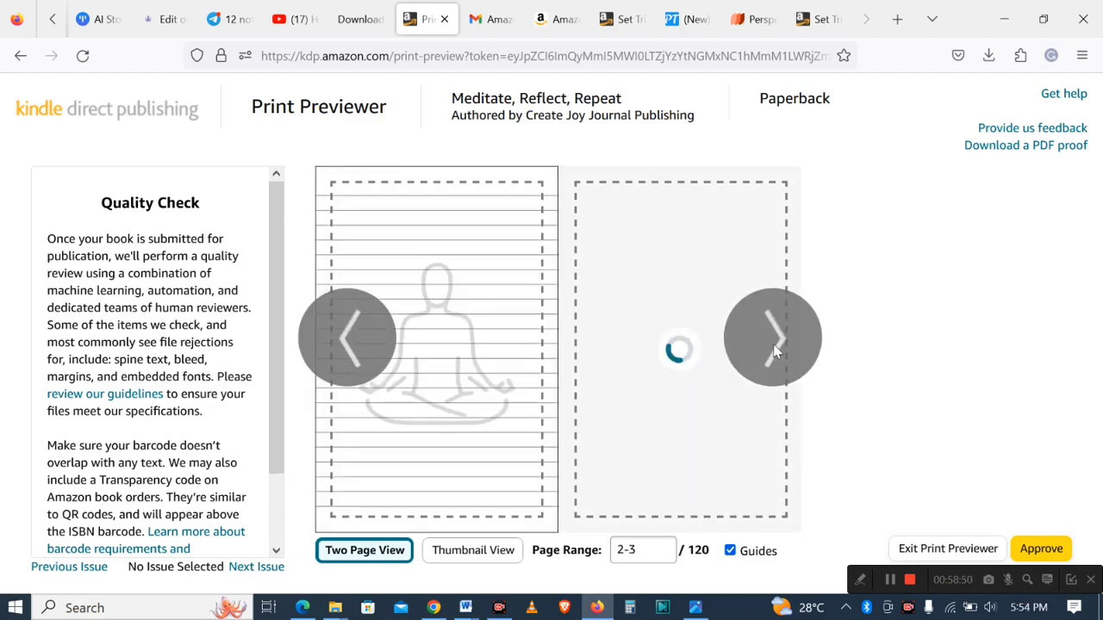
click(774, 345)
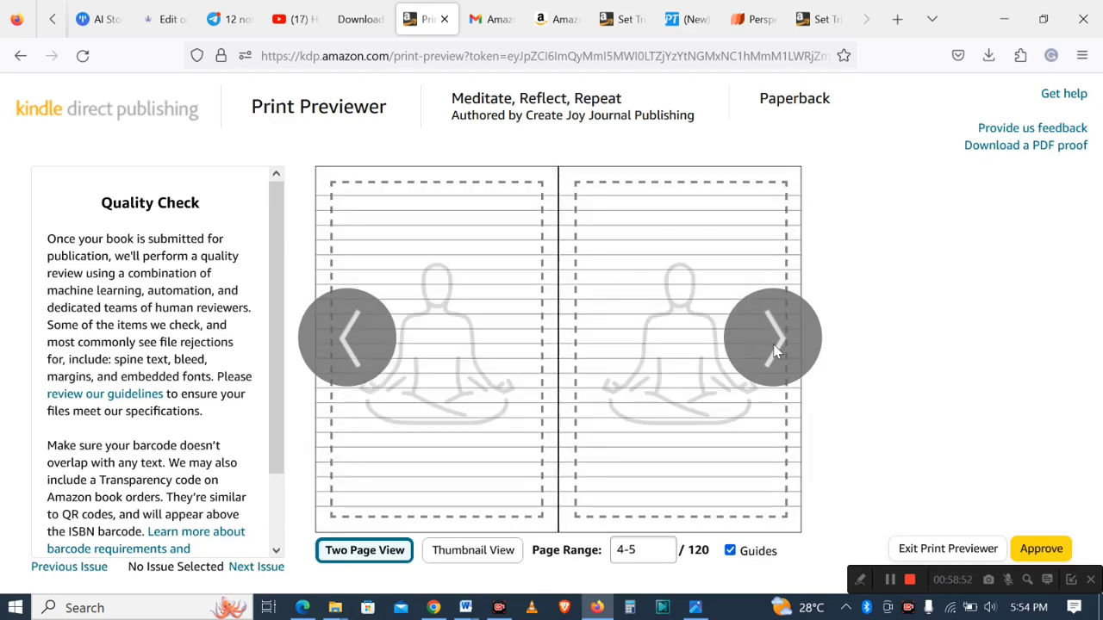
click(774, 352)
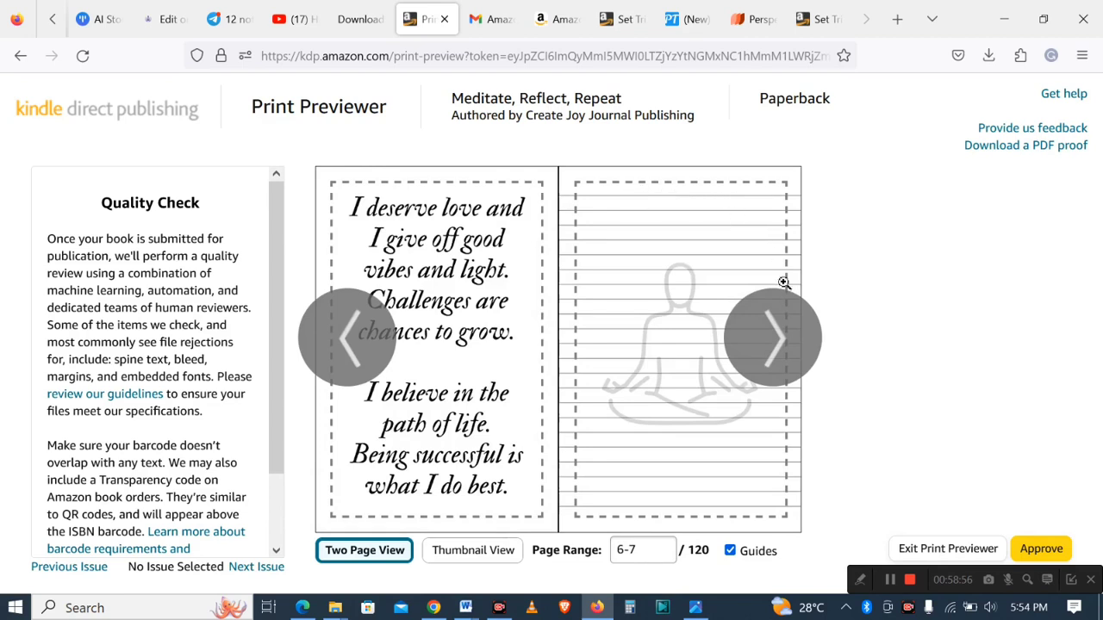
click(1042, 552)
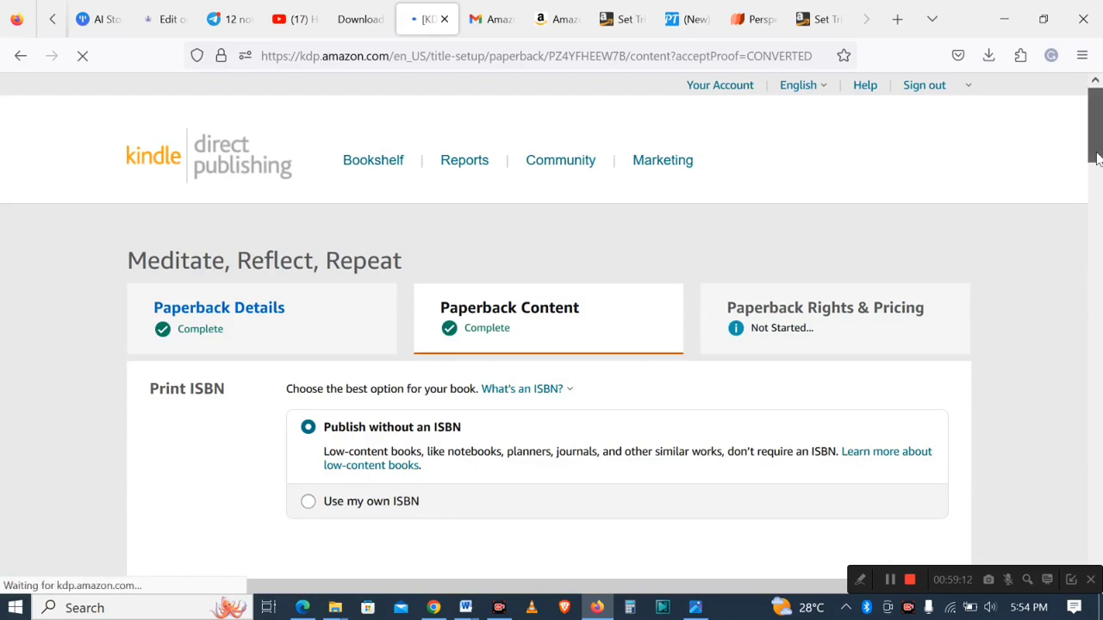
- Review the printing summary and costs at the bottom of the paperback content page
scroll(1084, 274, down, 7)
scroll(1084, 274, down, 20)
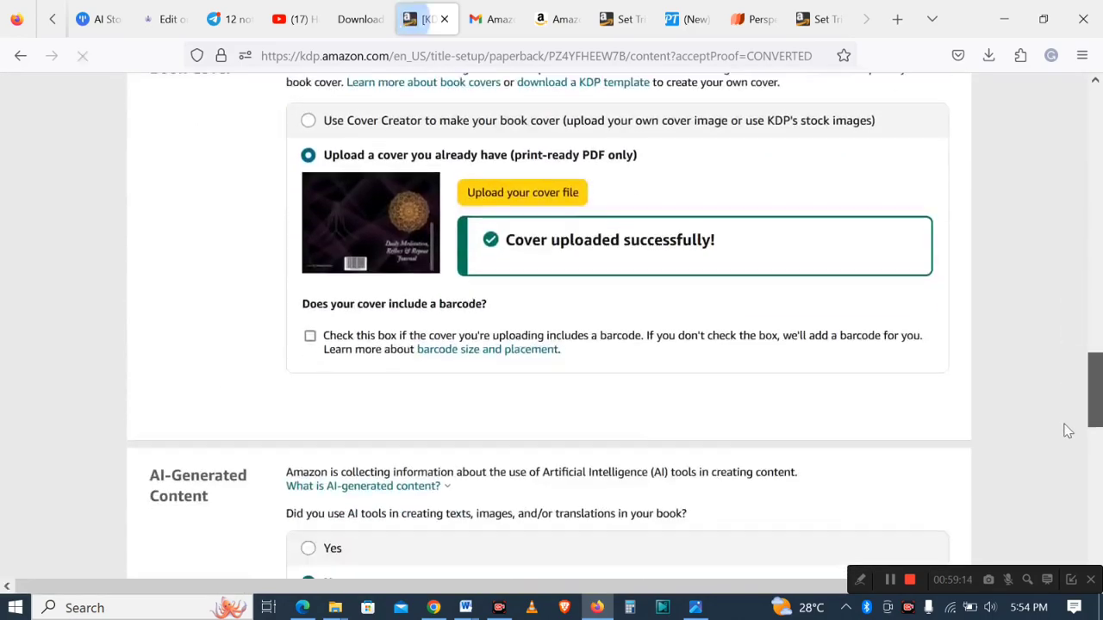
drag(1065, 512, 1084, 522)
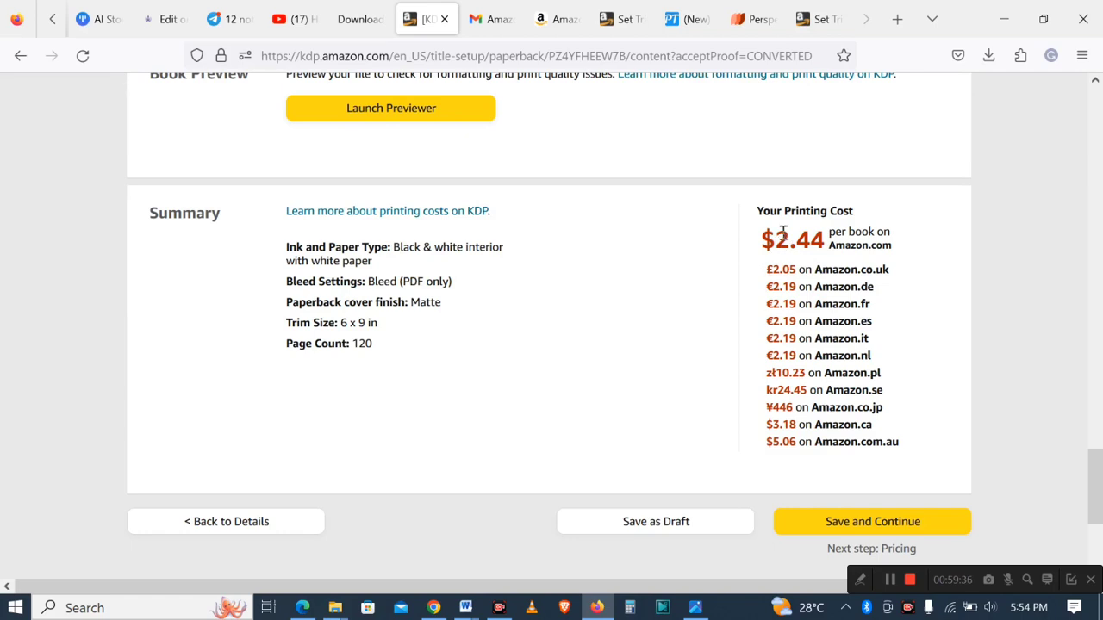
- Browse the Amazon search results for daily affirmation meditation journals for men
click(556, 19)
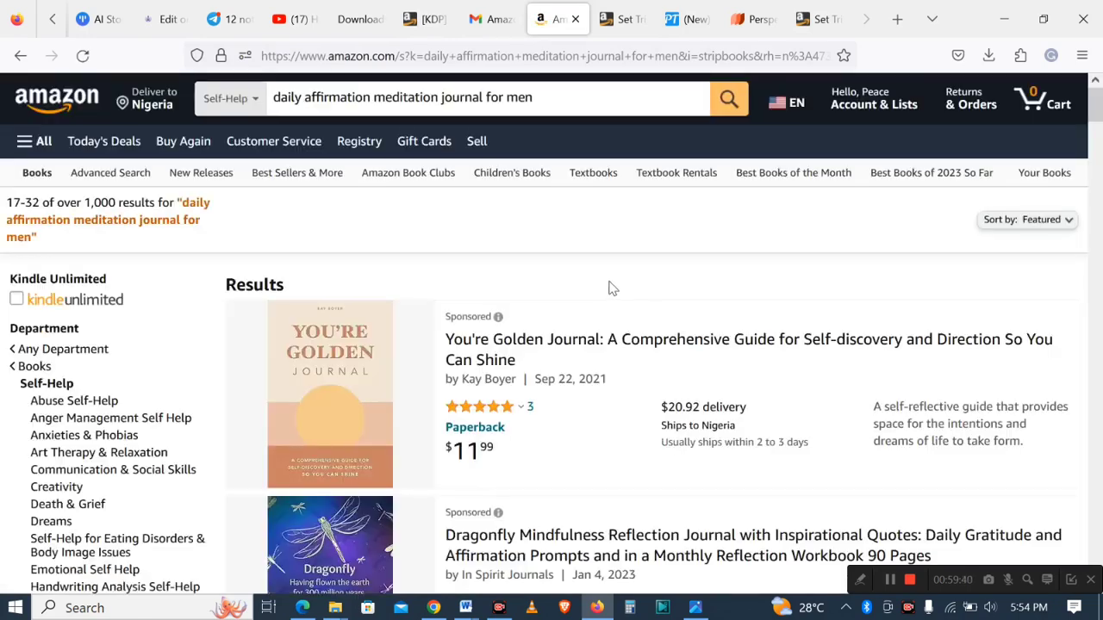
scroll(612, 289, down, 3)
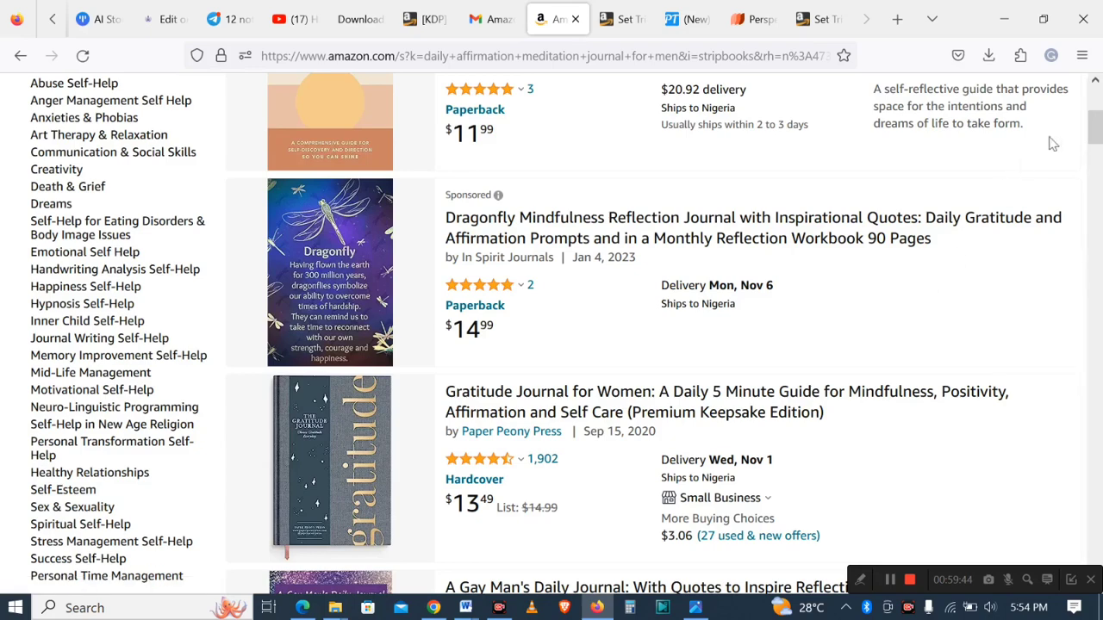
- Scroll further through the competing meditation journal listings to compare their prices
drag(1095, 138, 1095, 114)
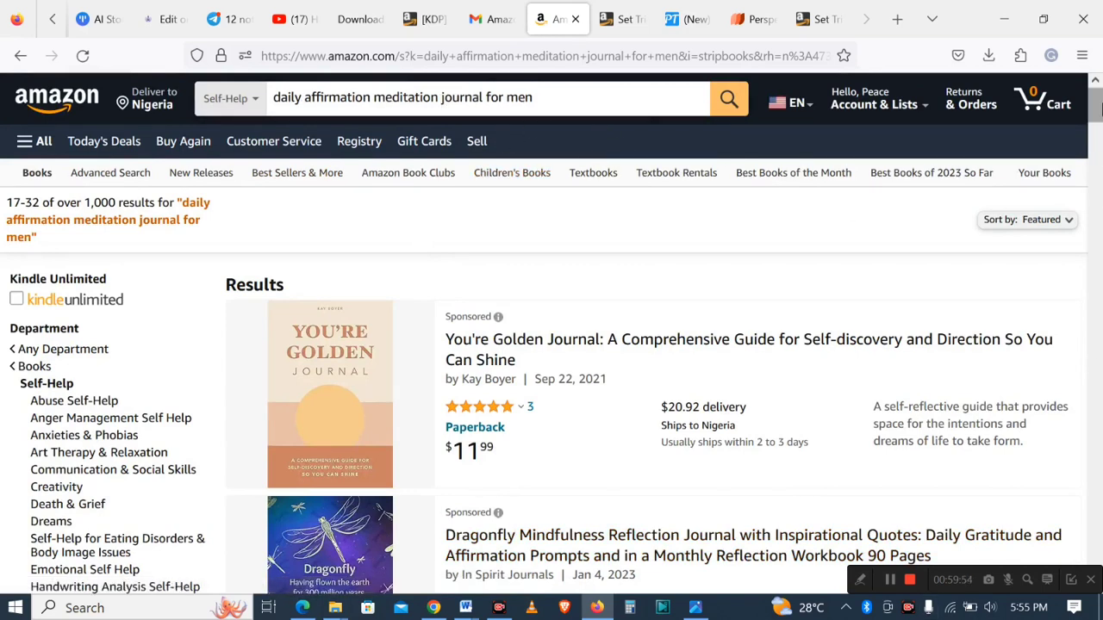
scroll(447, 250, down, 3)
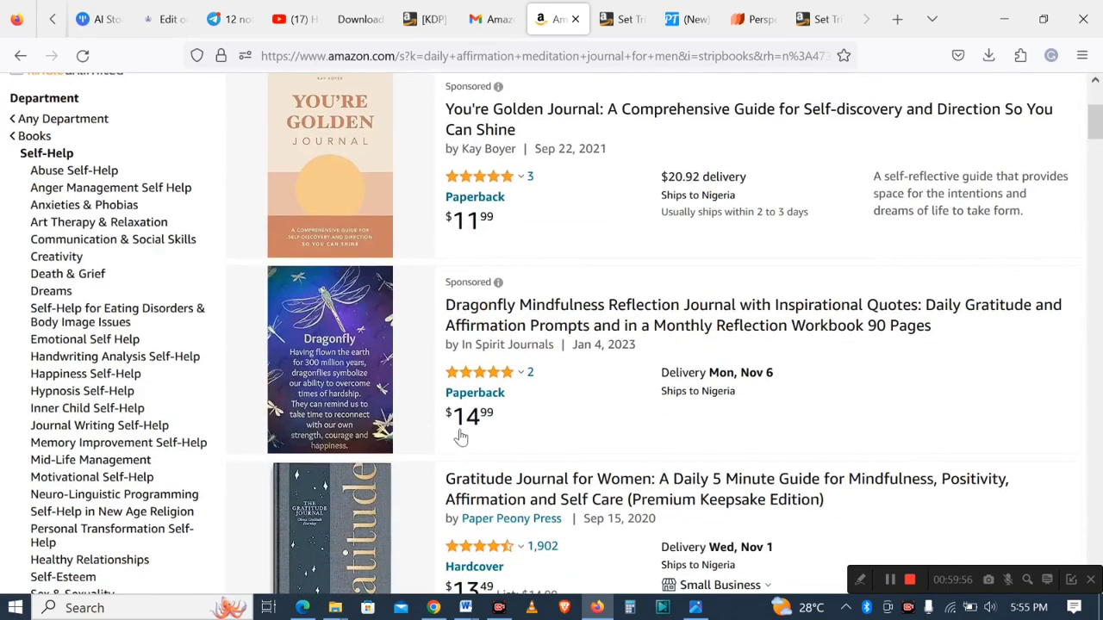
scroll(1097, 138, down, 4)
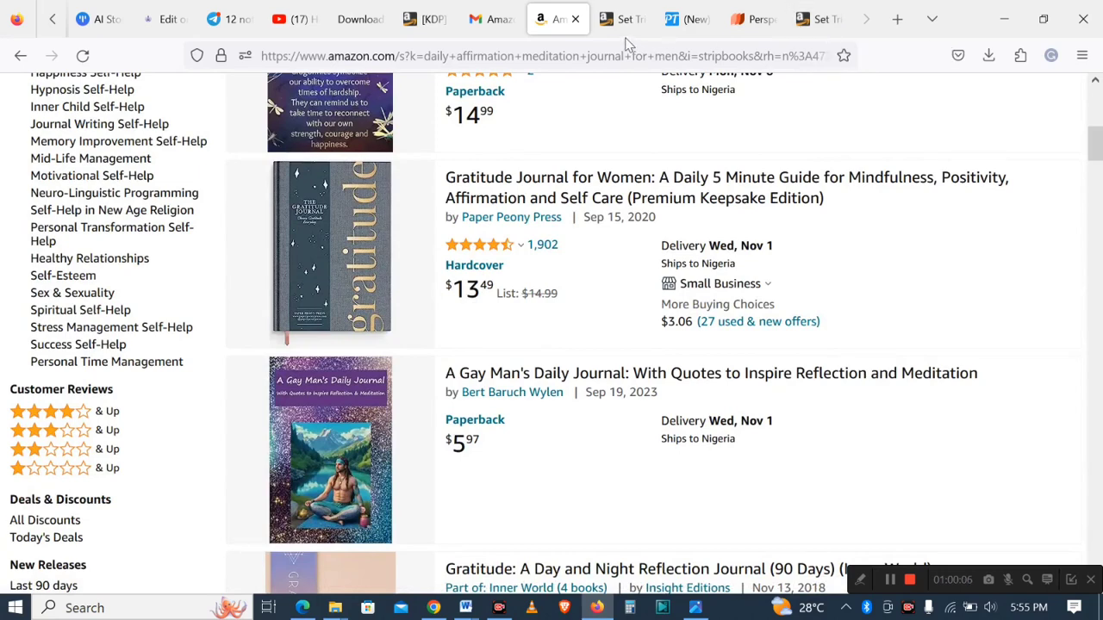
- Return to the KDP paperback content page and save and continue to the pricing step
click(426, 19)
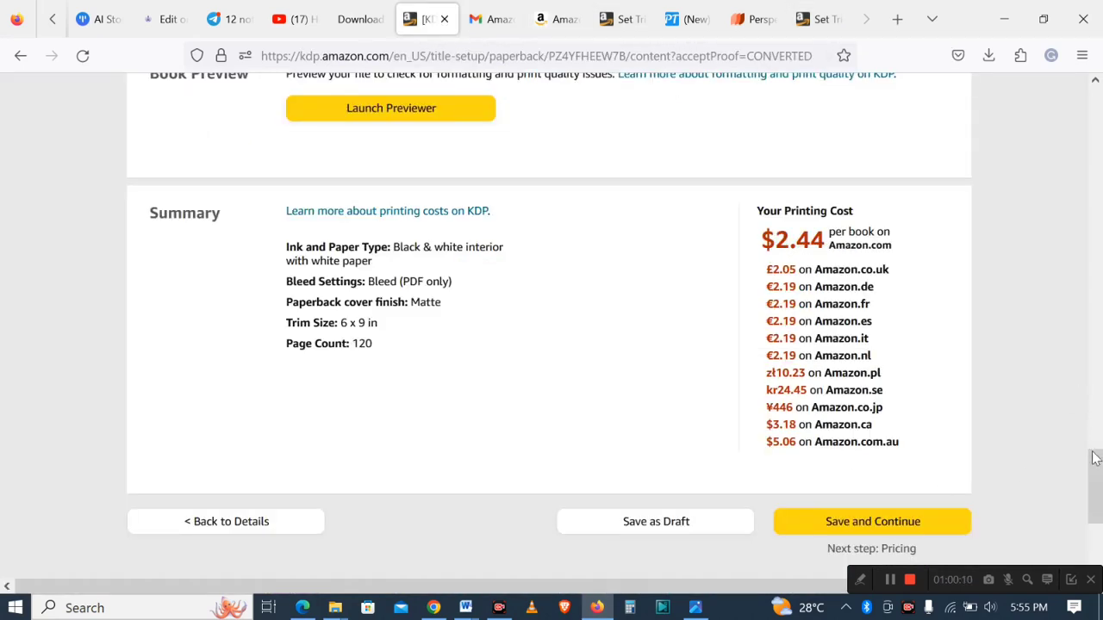
click(853, 531)
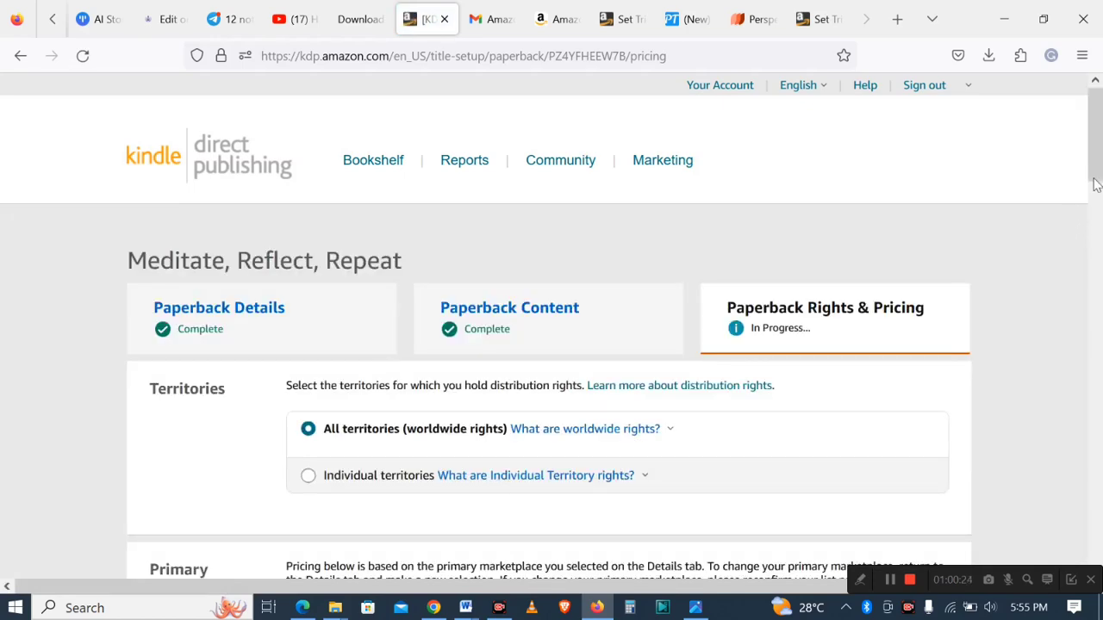
- Set the Amazon.com list price to 8.99 USD in the pricing, royalty and distribution section
drag(1096, 162, 1096, 213)
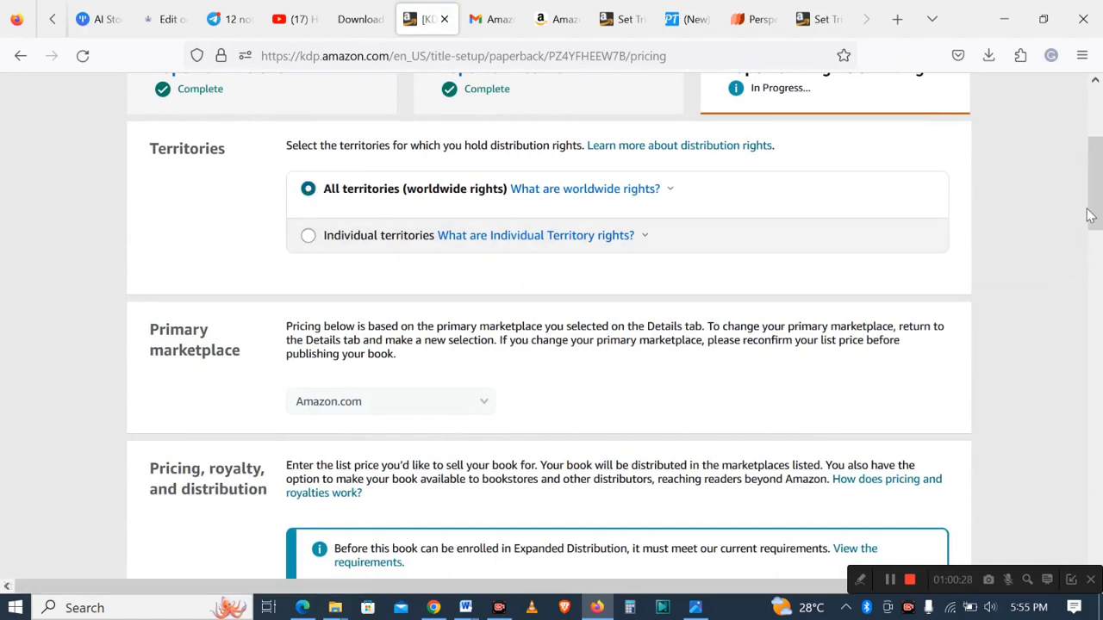
drag(1091, 208, 1095, 239)
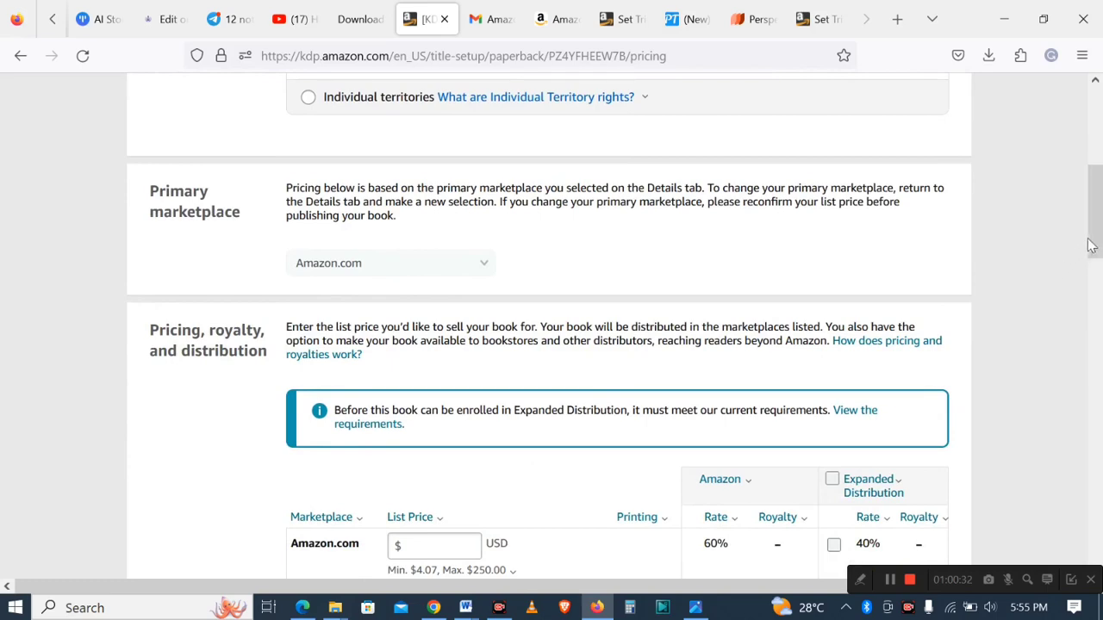
scroll(1093, 241, down, 2)
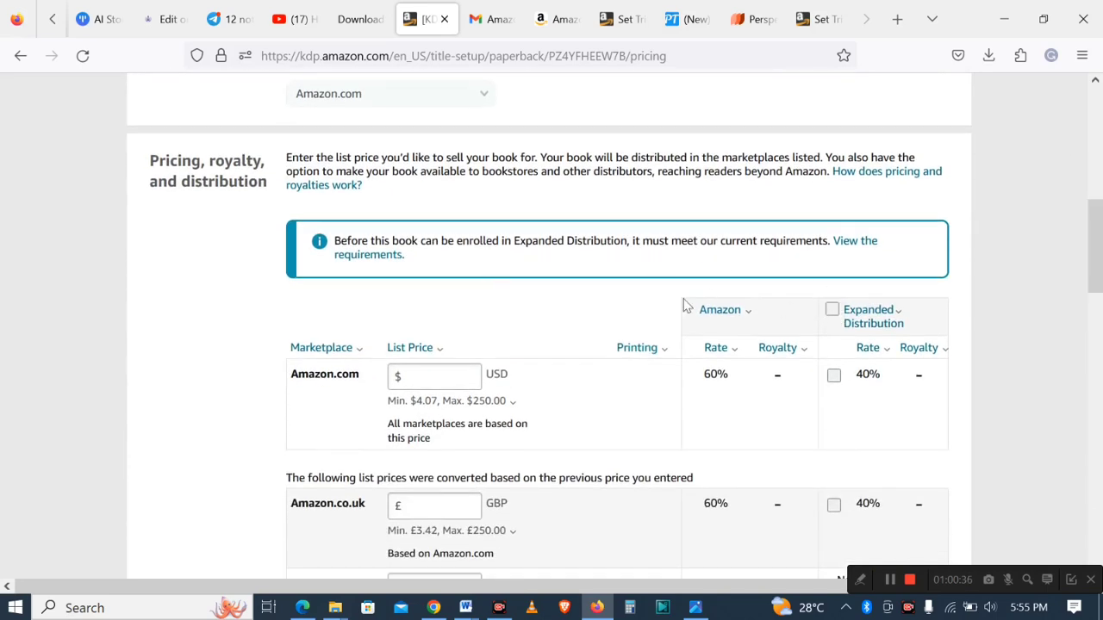
mouse_move(1094, 259)
mouse_down()
mouse_move(1098, 198)
mouse_move(1097, 306)
mouse_move(1096, 279)
mouse_up()
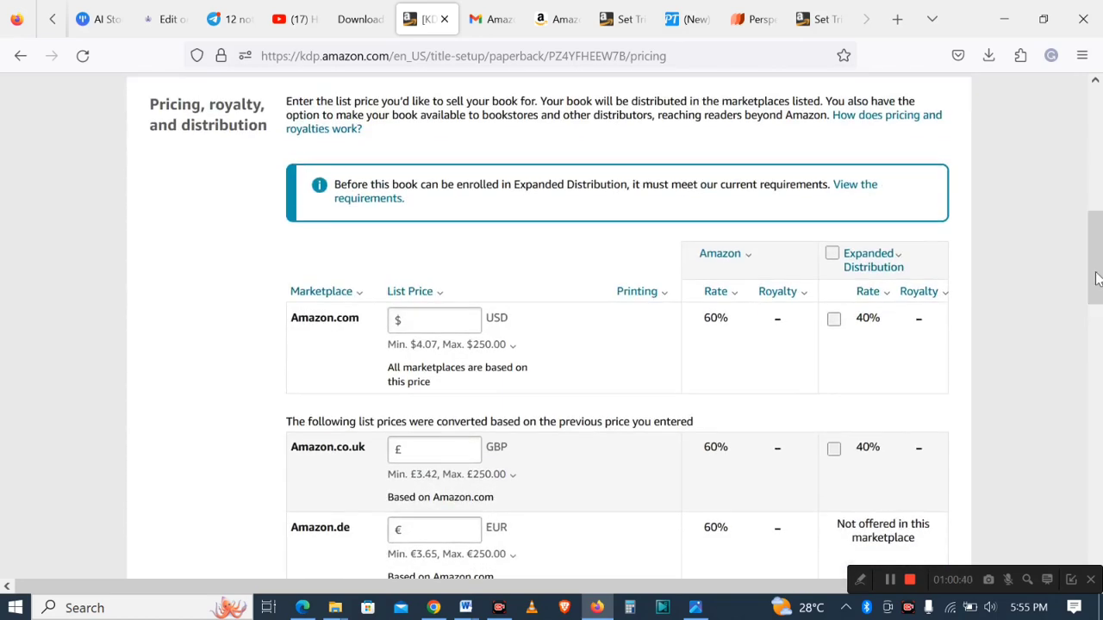
click(427, 323)
text(8.99)
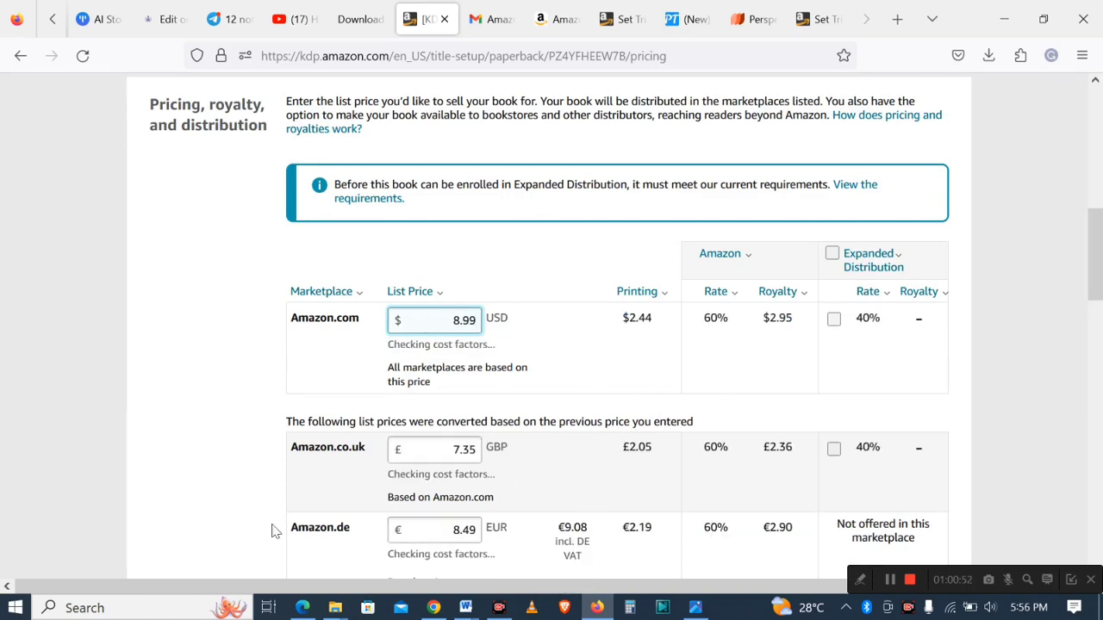
click(834, 257)
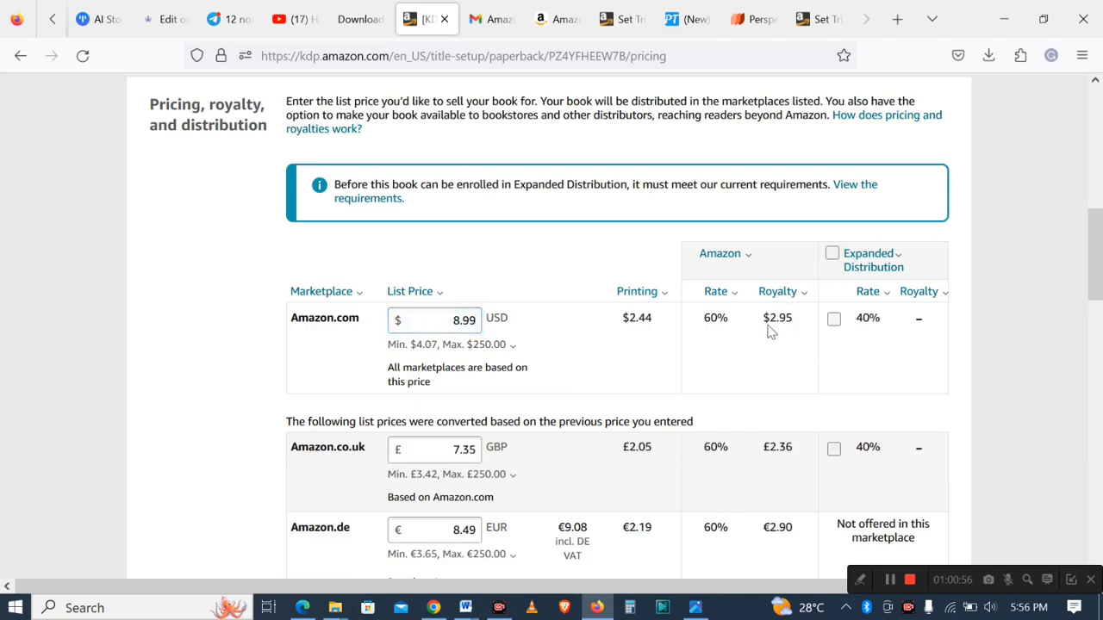
click(861, 582)
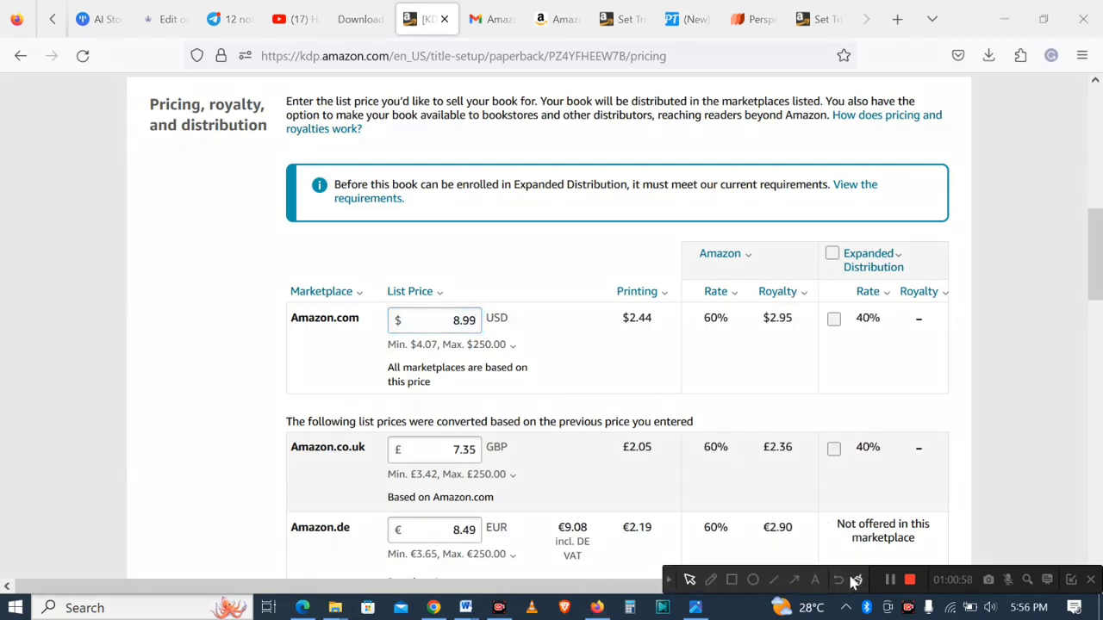
click(732, 579)
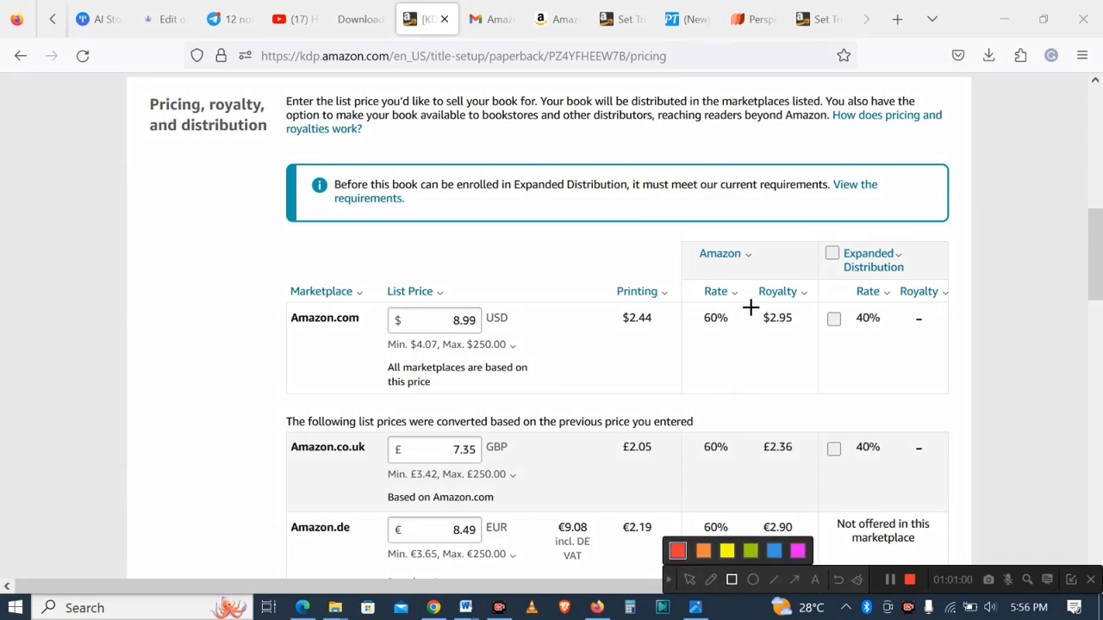
mouse_move(751, 307)
mouse_down()
mouse_move(763, 324)
mouse_move(808, 338)
mouse_up()
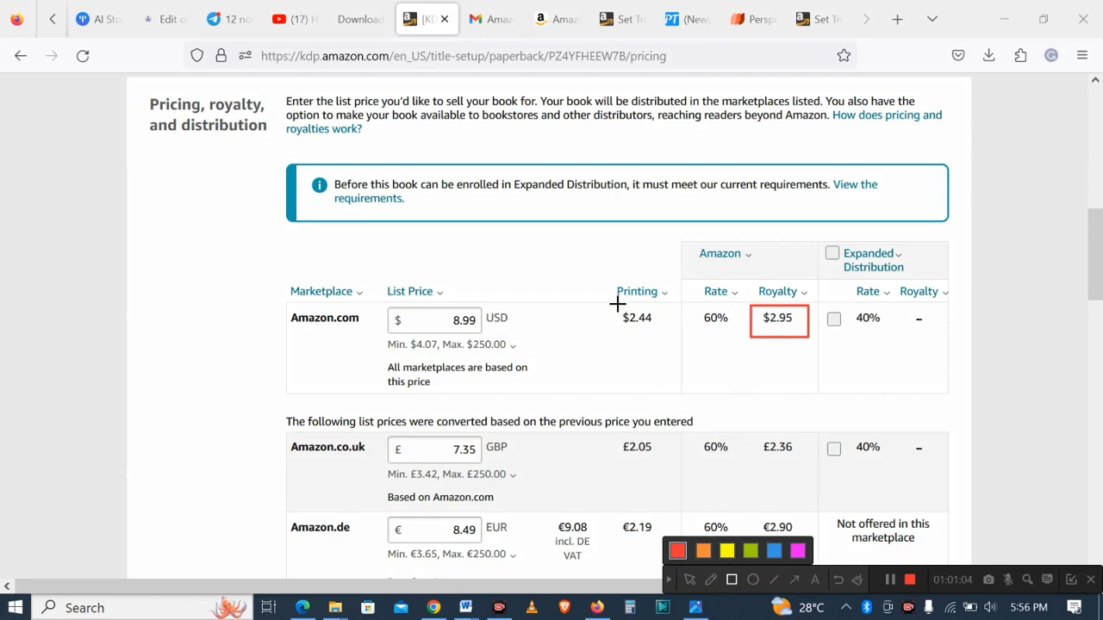
mouse_move(617, 303)
mouse_down()
mouse_move(630, 333)
mouse_move(675, 342)
mouse_up()
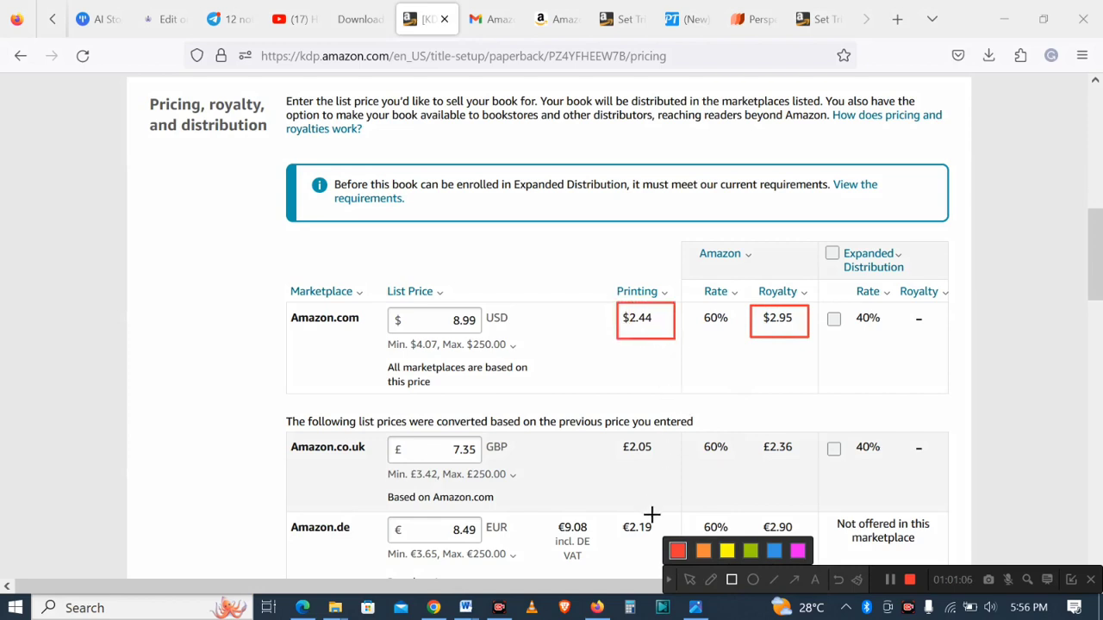
click(838, 580)
click(671, 581)
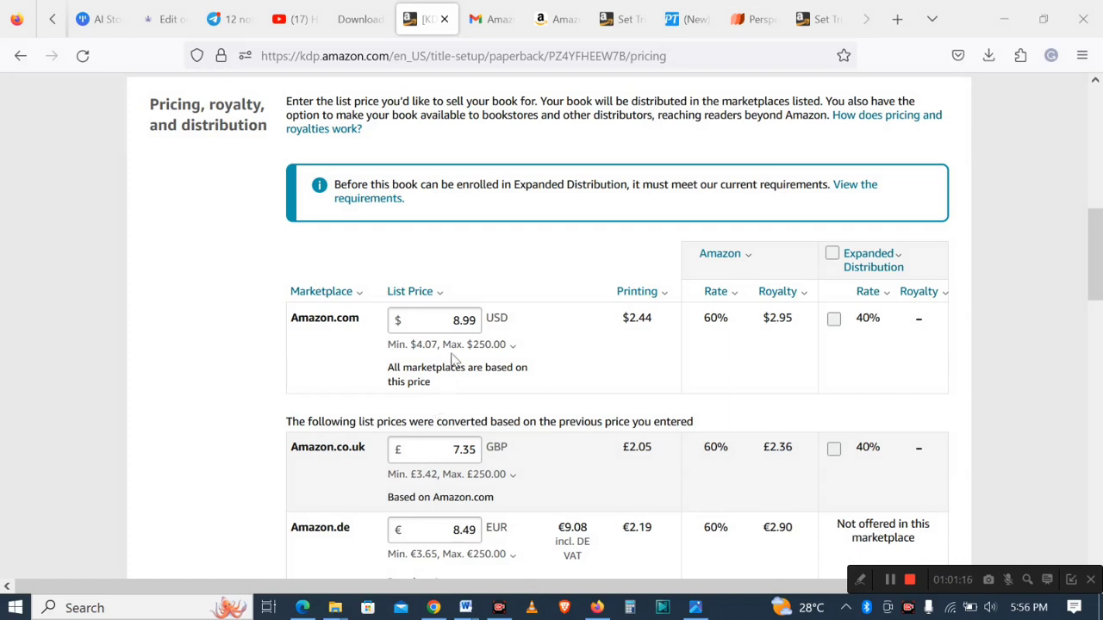
- Change the Amazon.com list price to 7.99 USD
click(458, 321)
text(7)
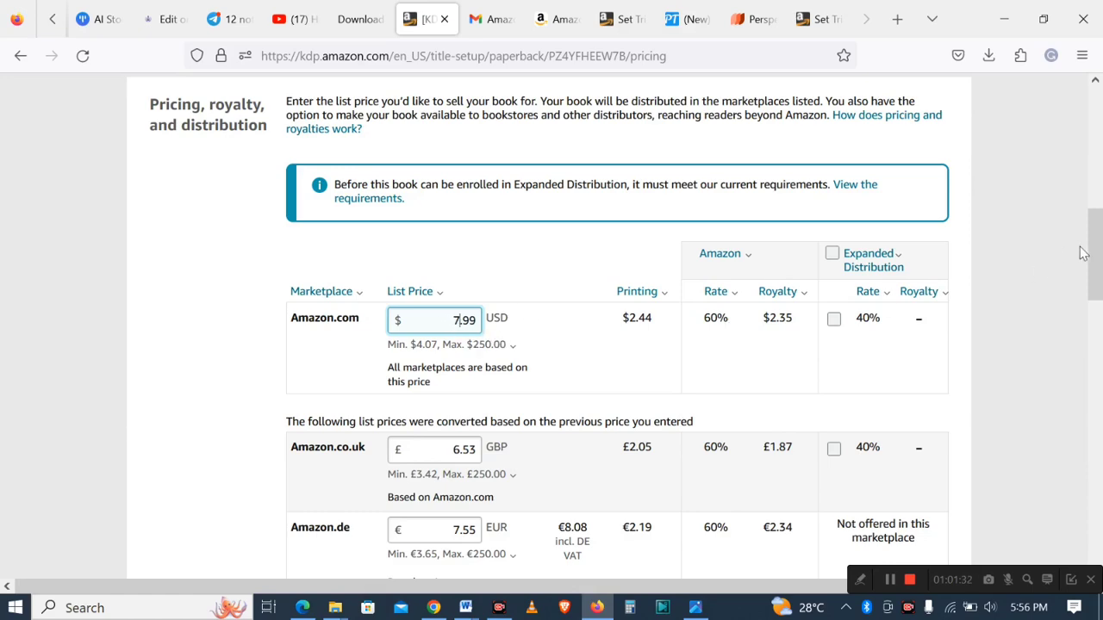
- Publish the paperback book and close the submission confirmation dialog
drag(1097, 263, 1100, 537)
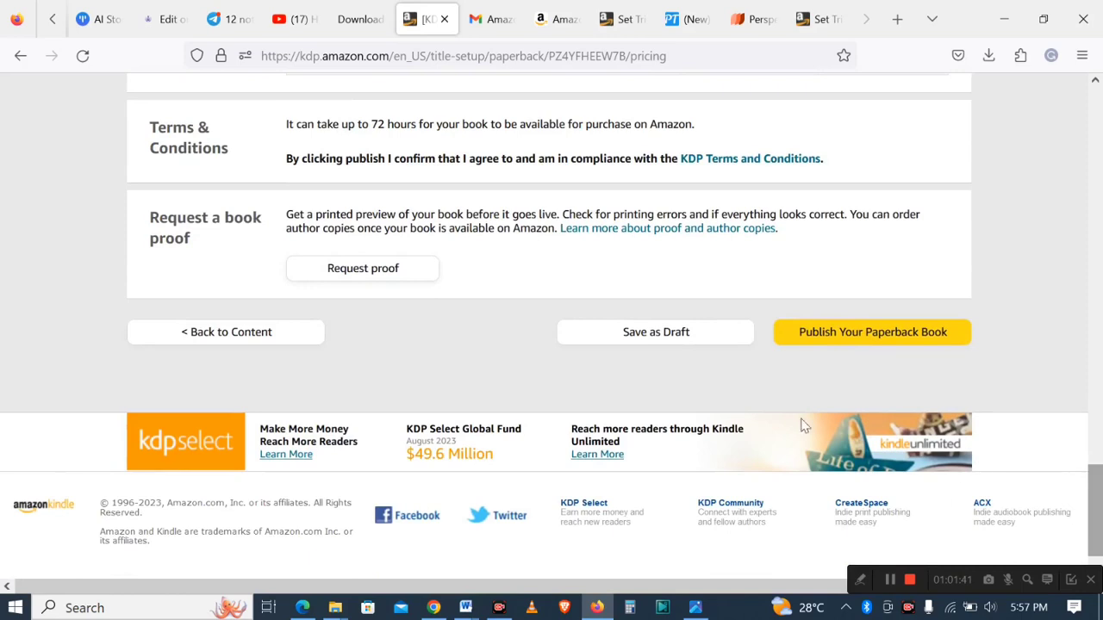
click(861, 337)
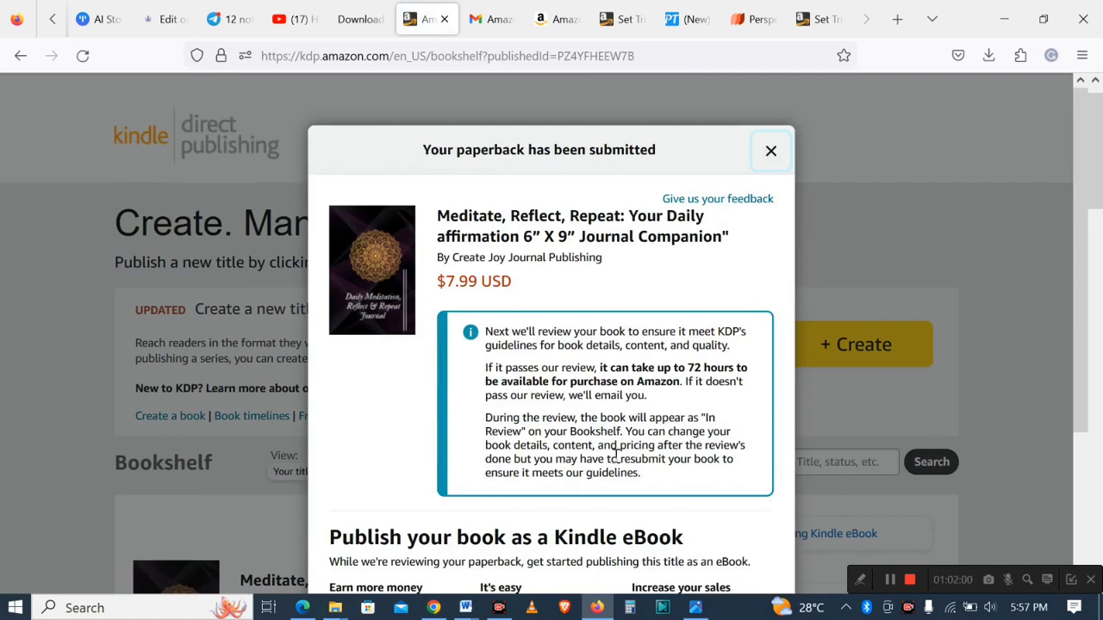
mouse_move(1075, 312)
mouse_down()
mouse_move(1079, 417)
mouse_move(1072, 305)
mouse_up()
click(1072, 305)
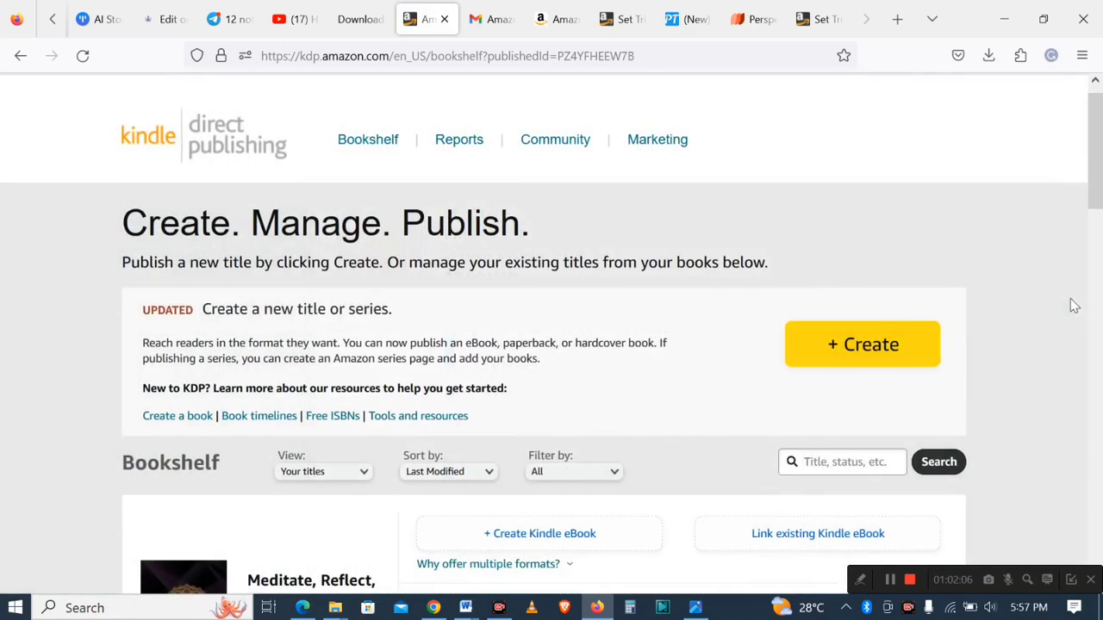
- Check the paperback's review status details on the KDP bookshelf
drag(1091, 167, 1091, 236)
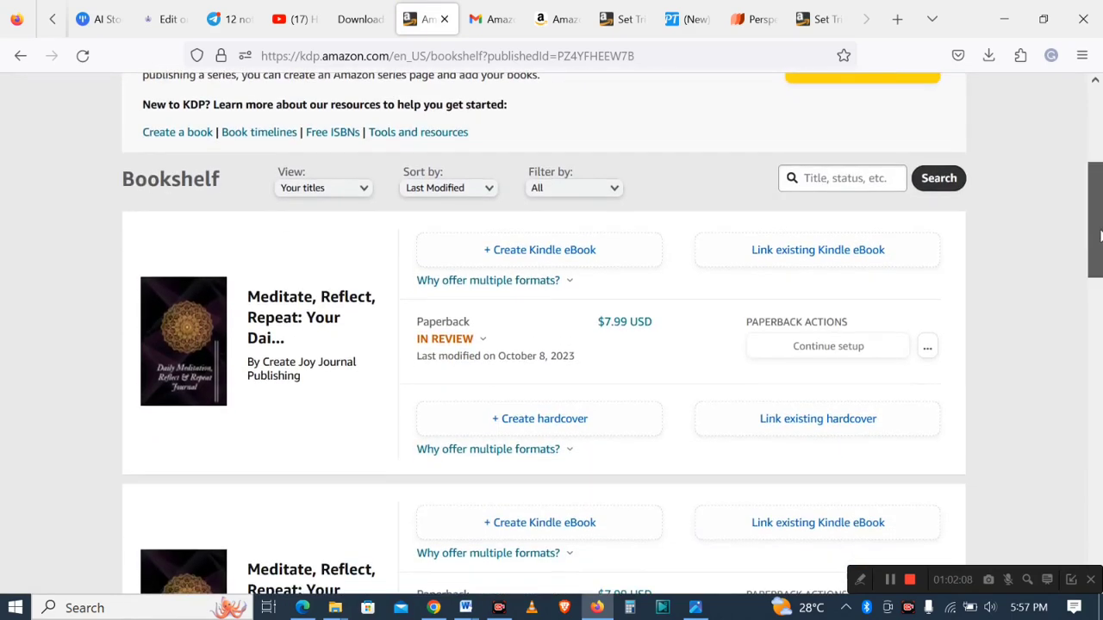
click(448, 339)
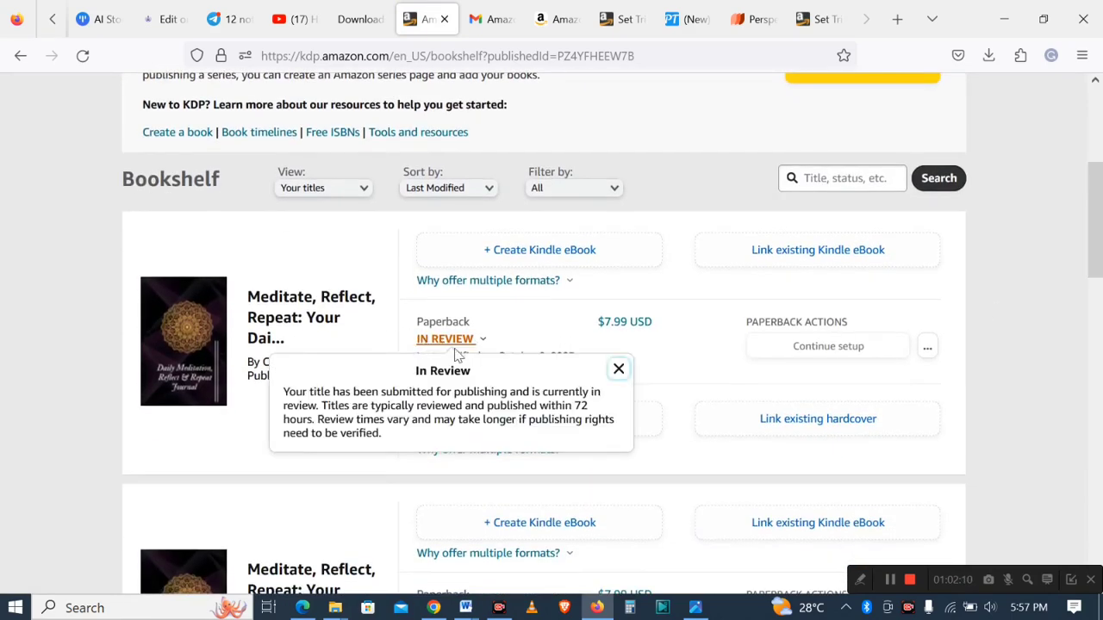
click(110, 338)
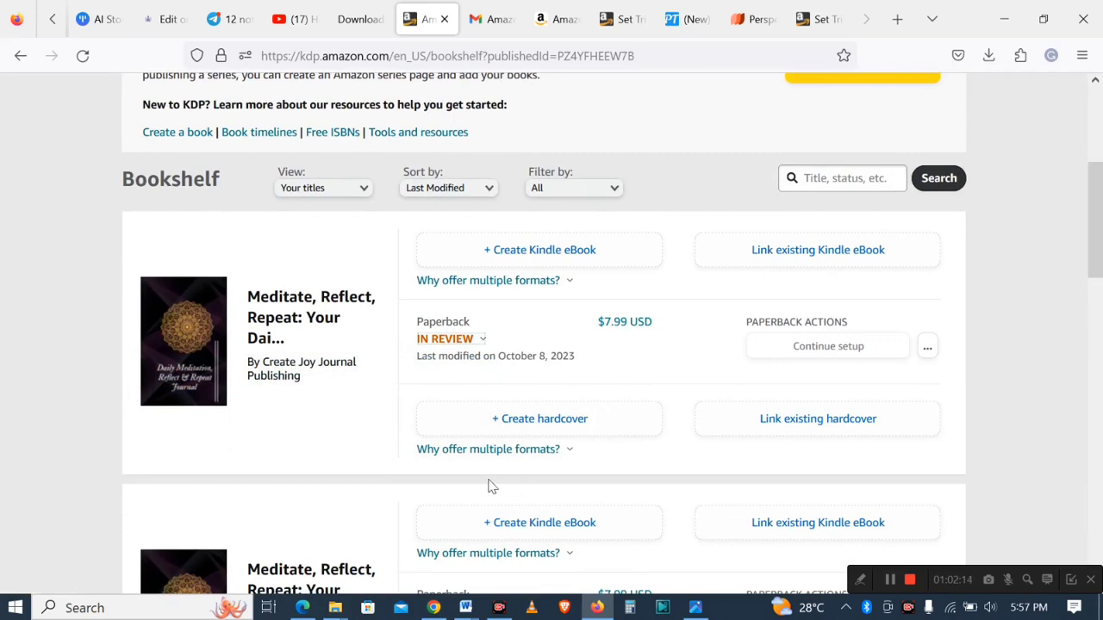
click(474, 449)
click(485, 402)
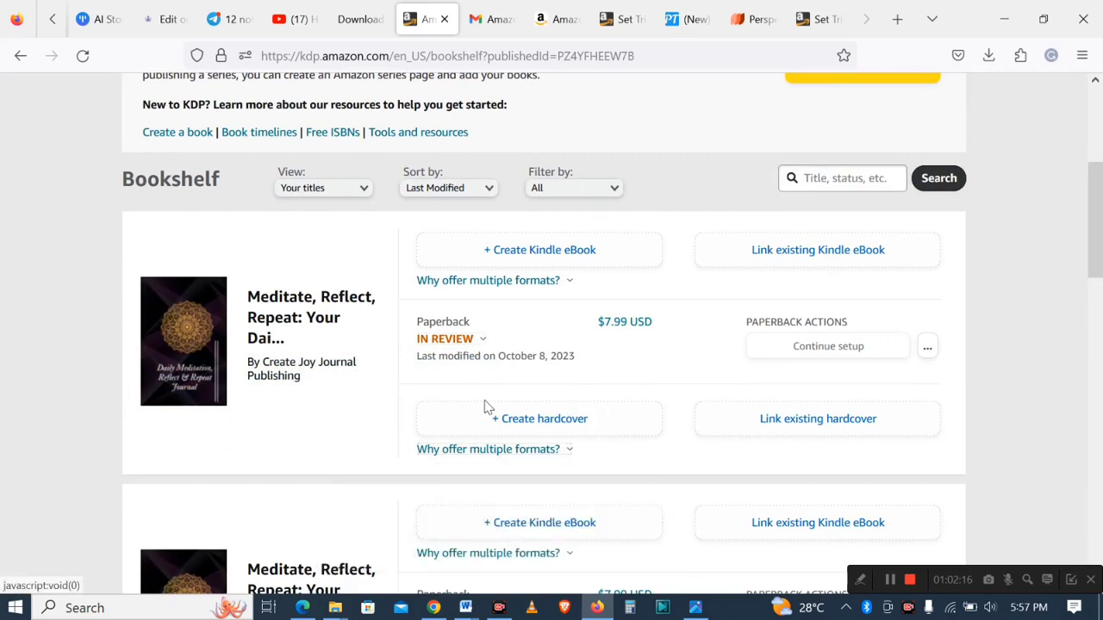